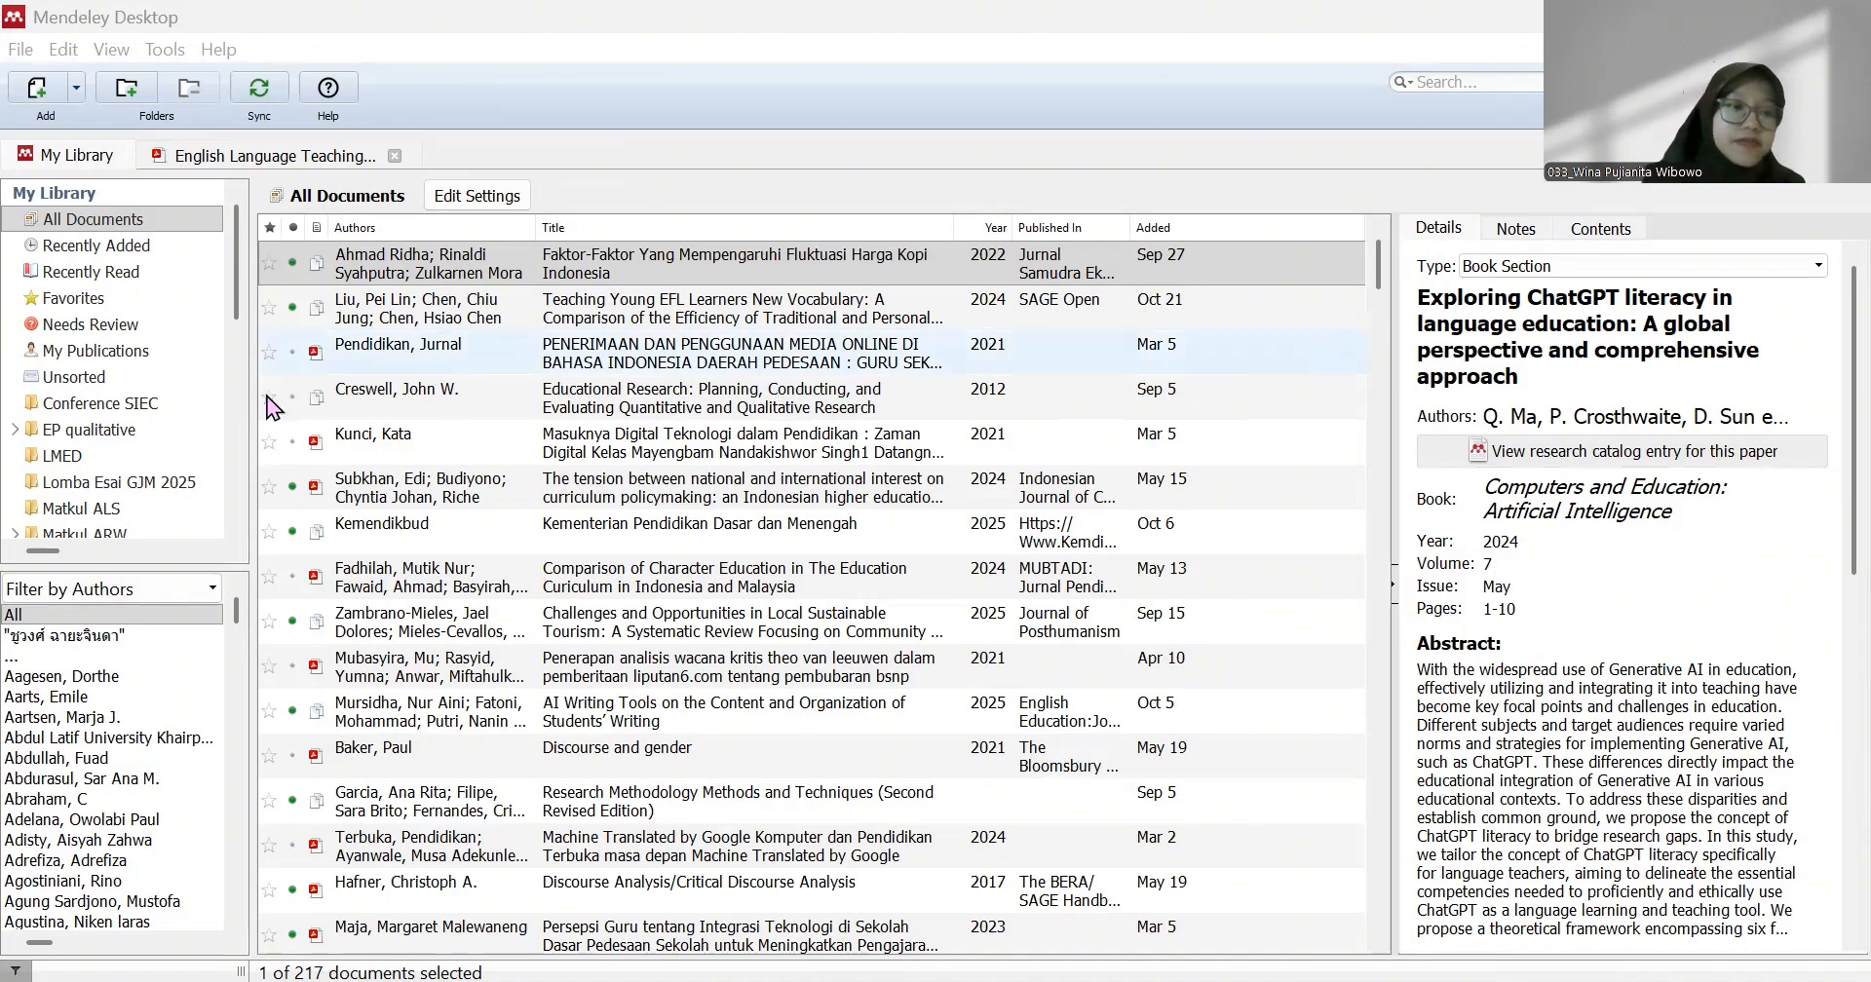
- Create a new library folder named "Technology Information Literacy"
scroll(142, 429, down, 5)
scroll(143, 439, down, 3)
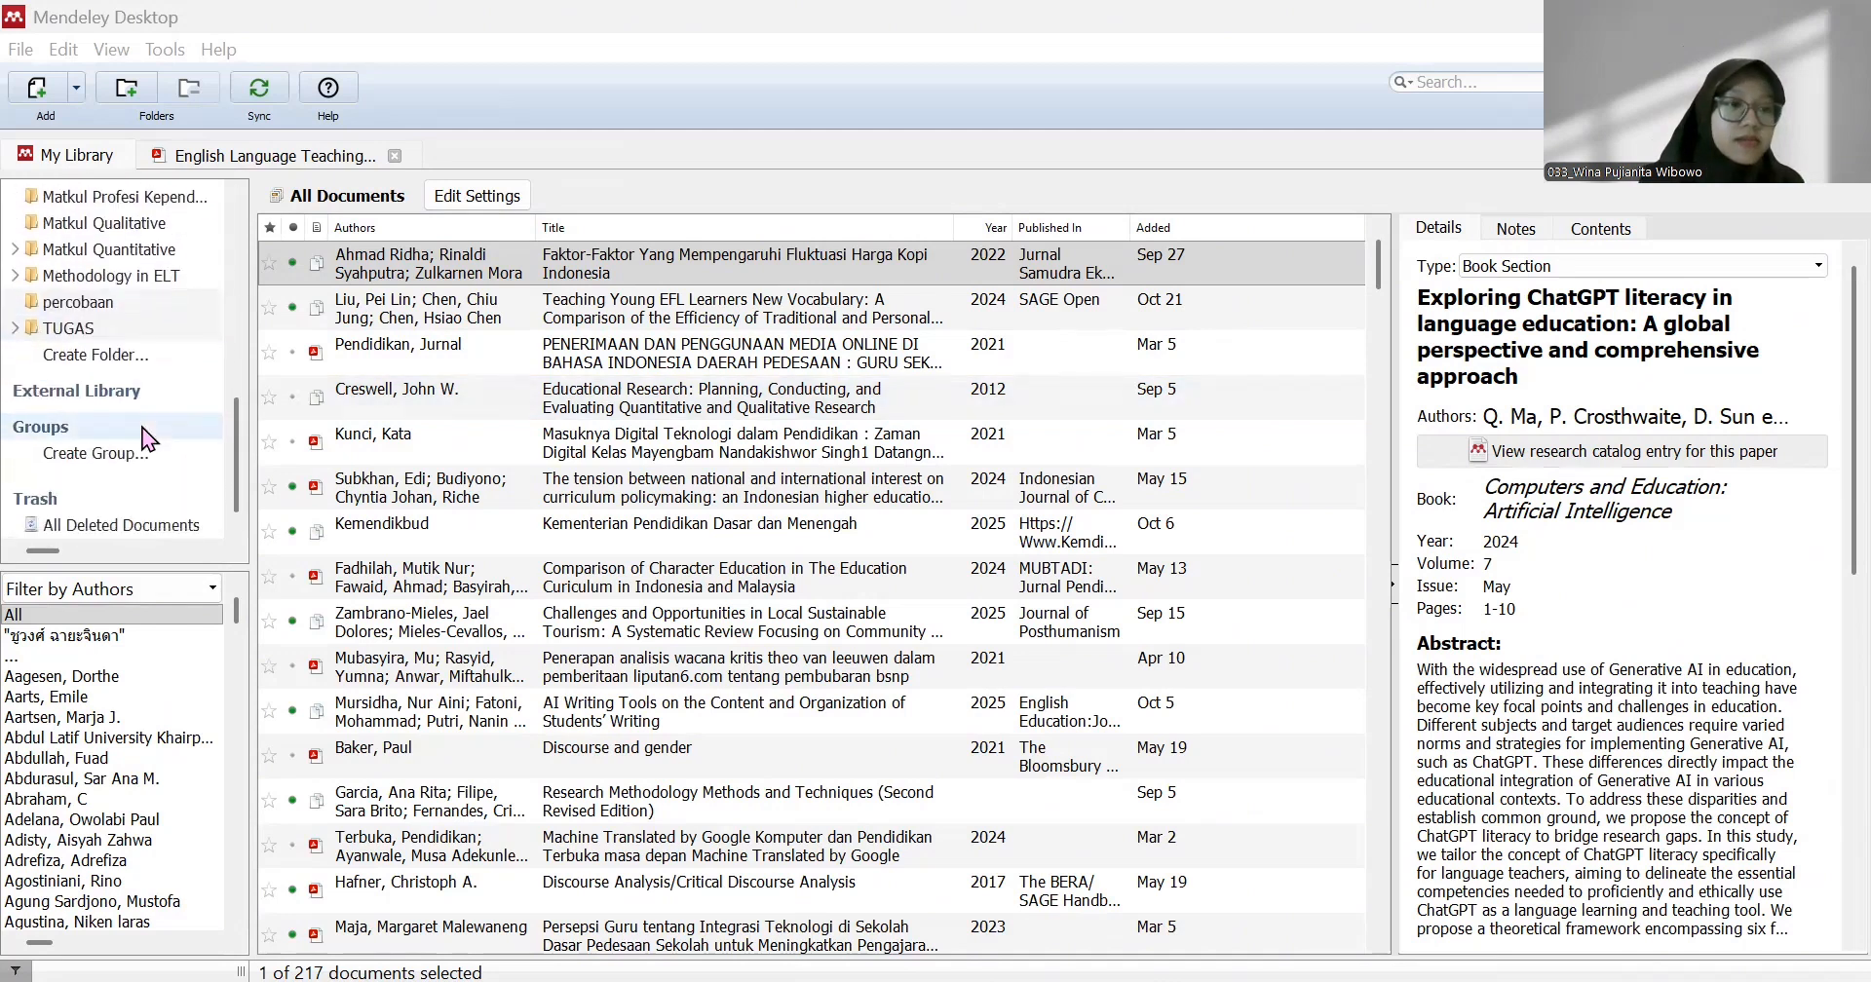
click(140, 356)
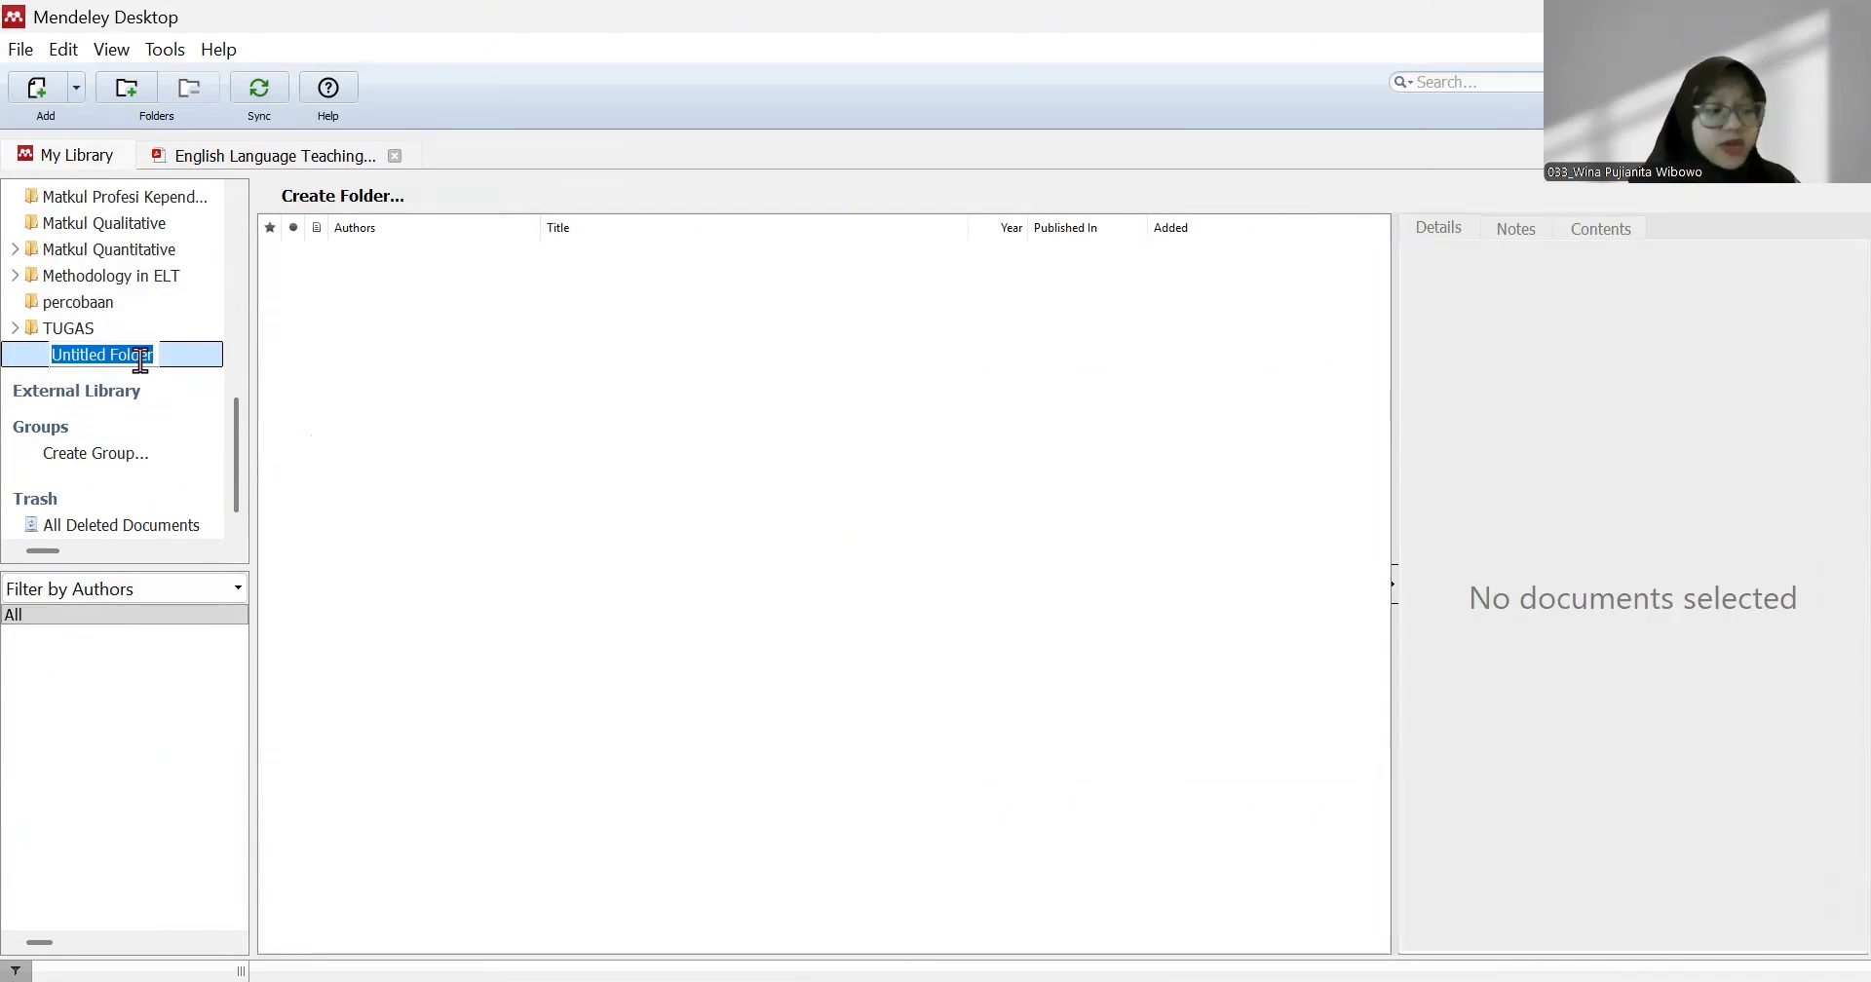
key(BackSpace)
text(Te)
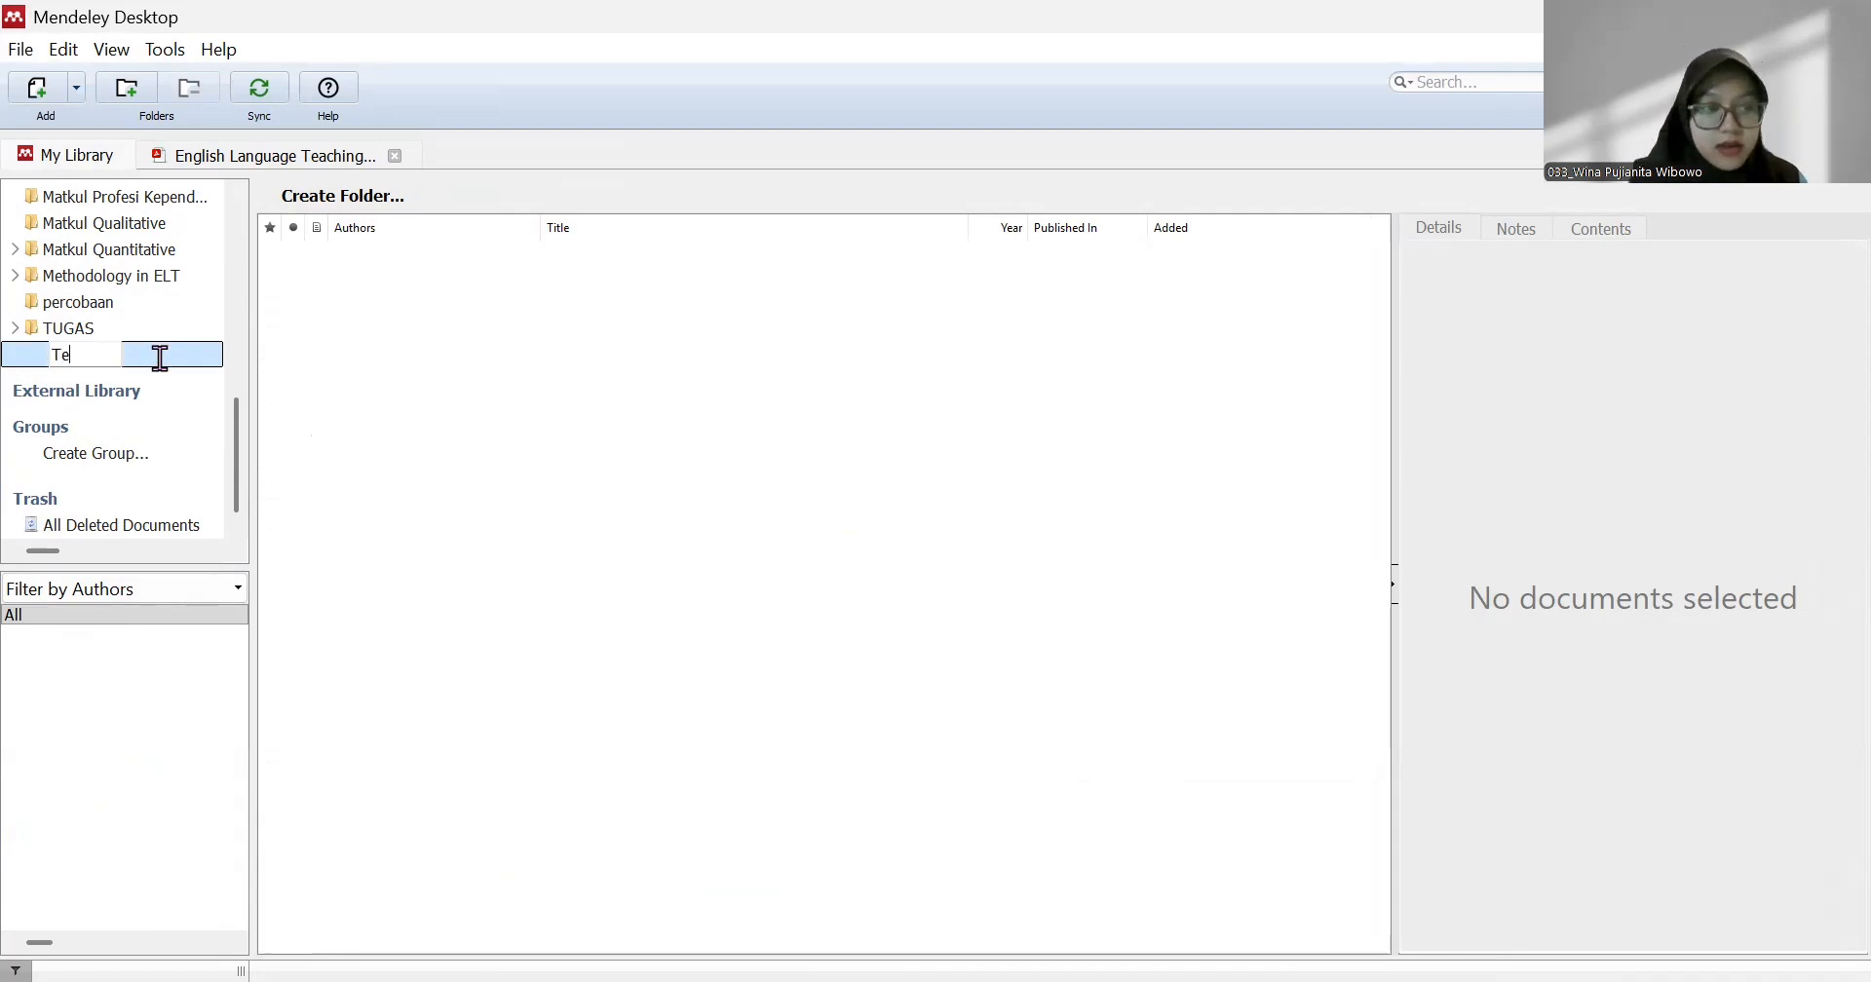
text(chnolog)
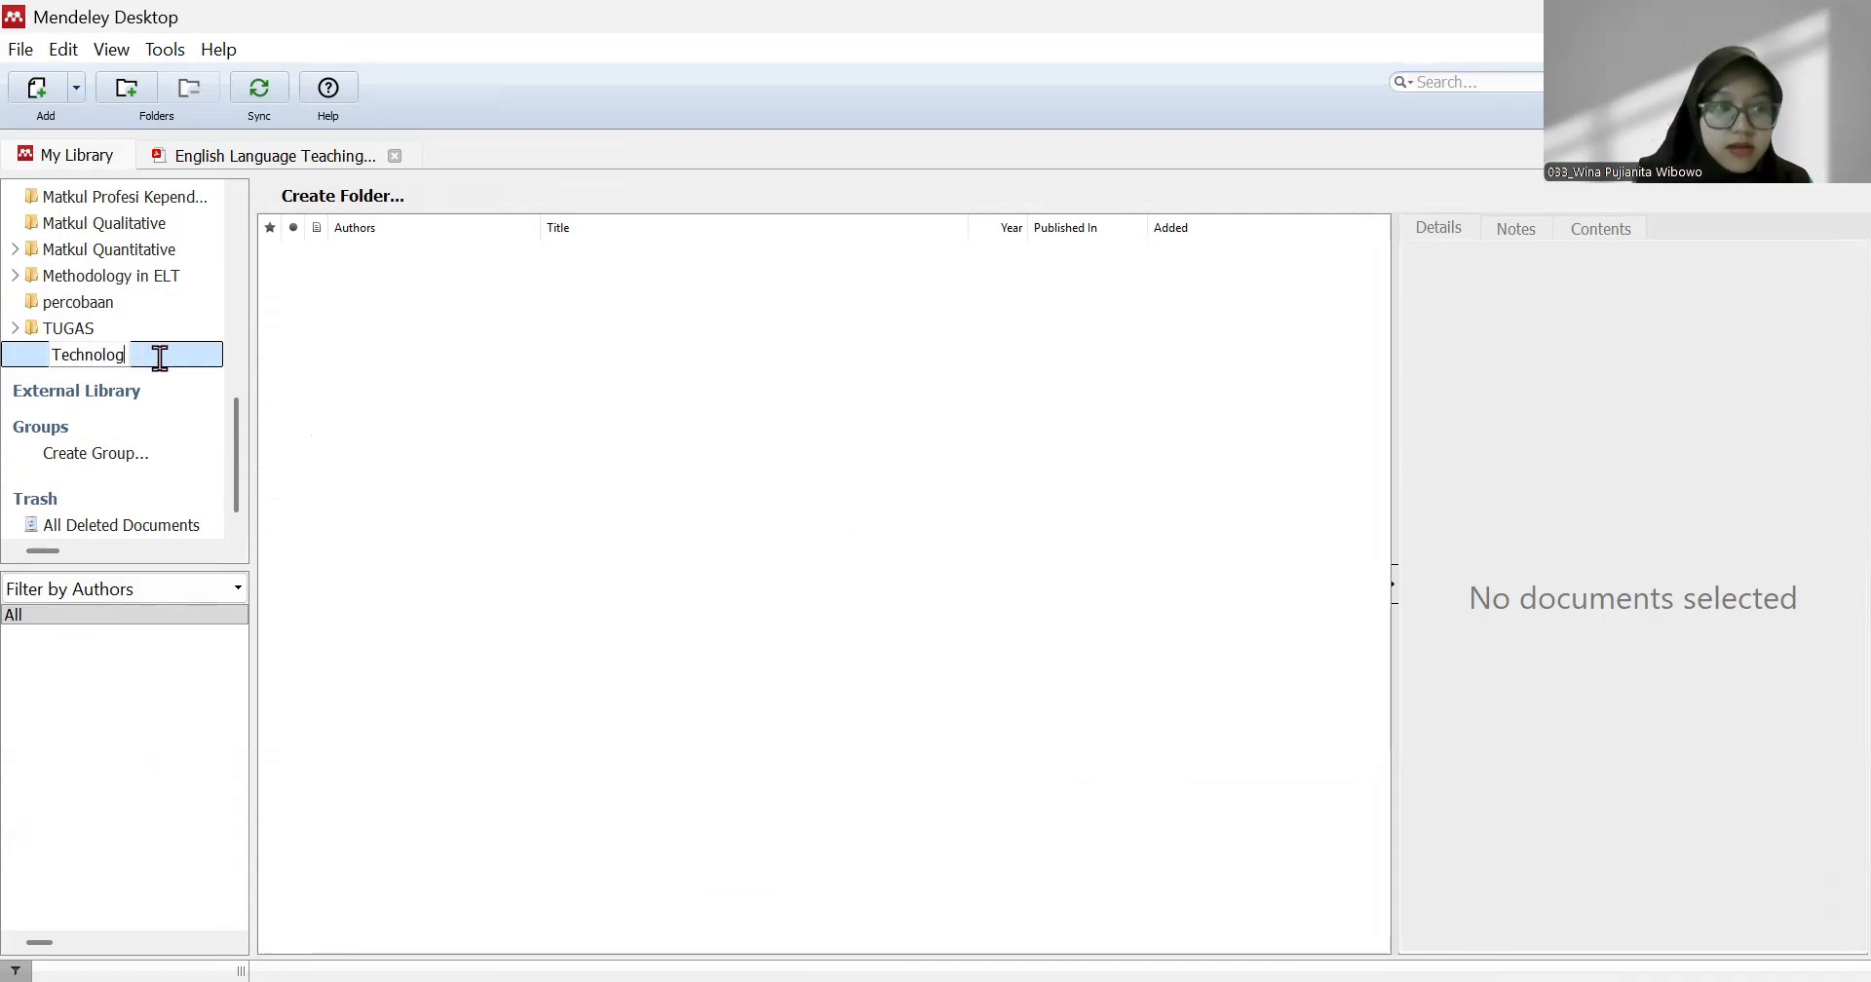
text(y Informatio)
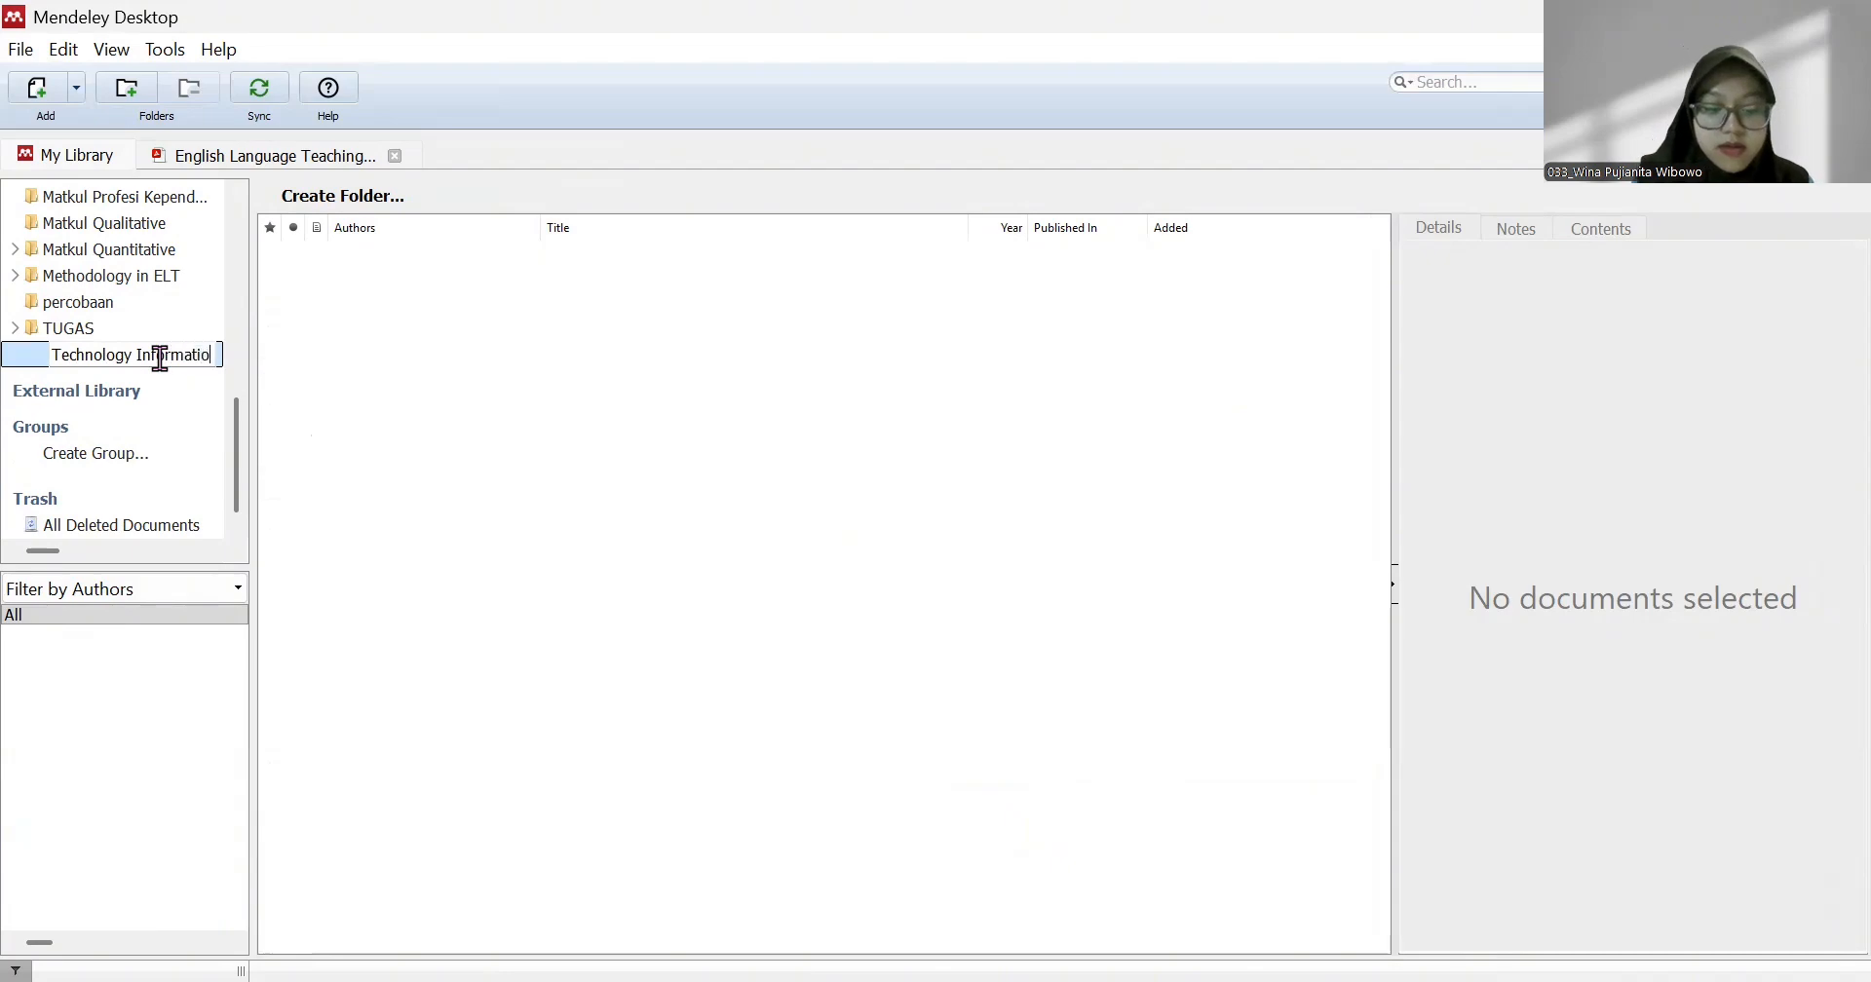
text(n Literacy)
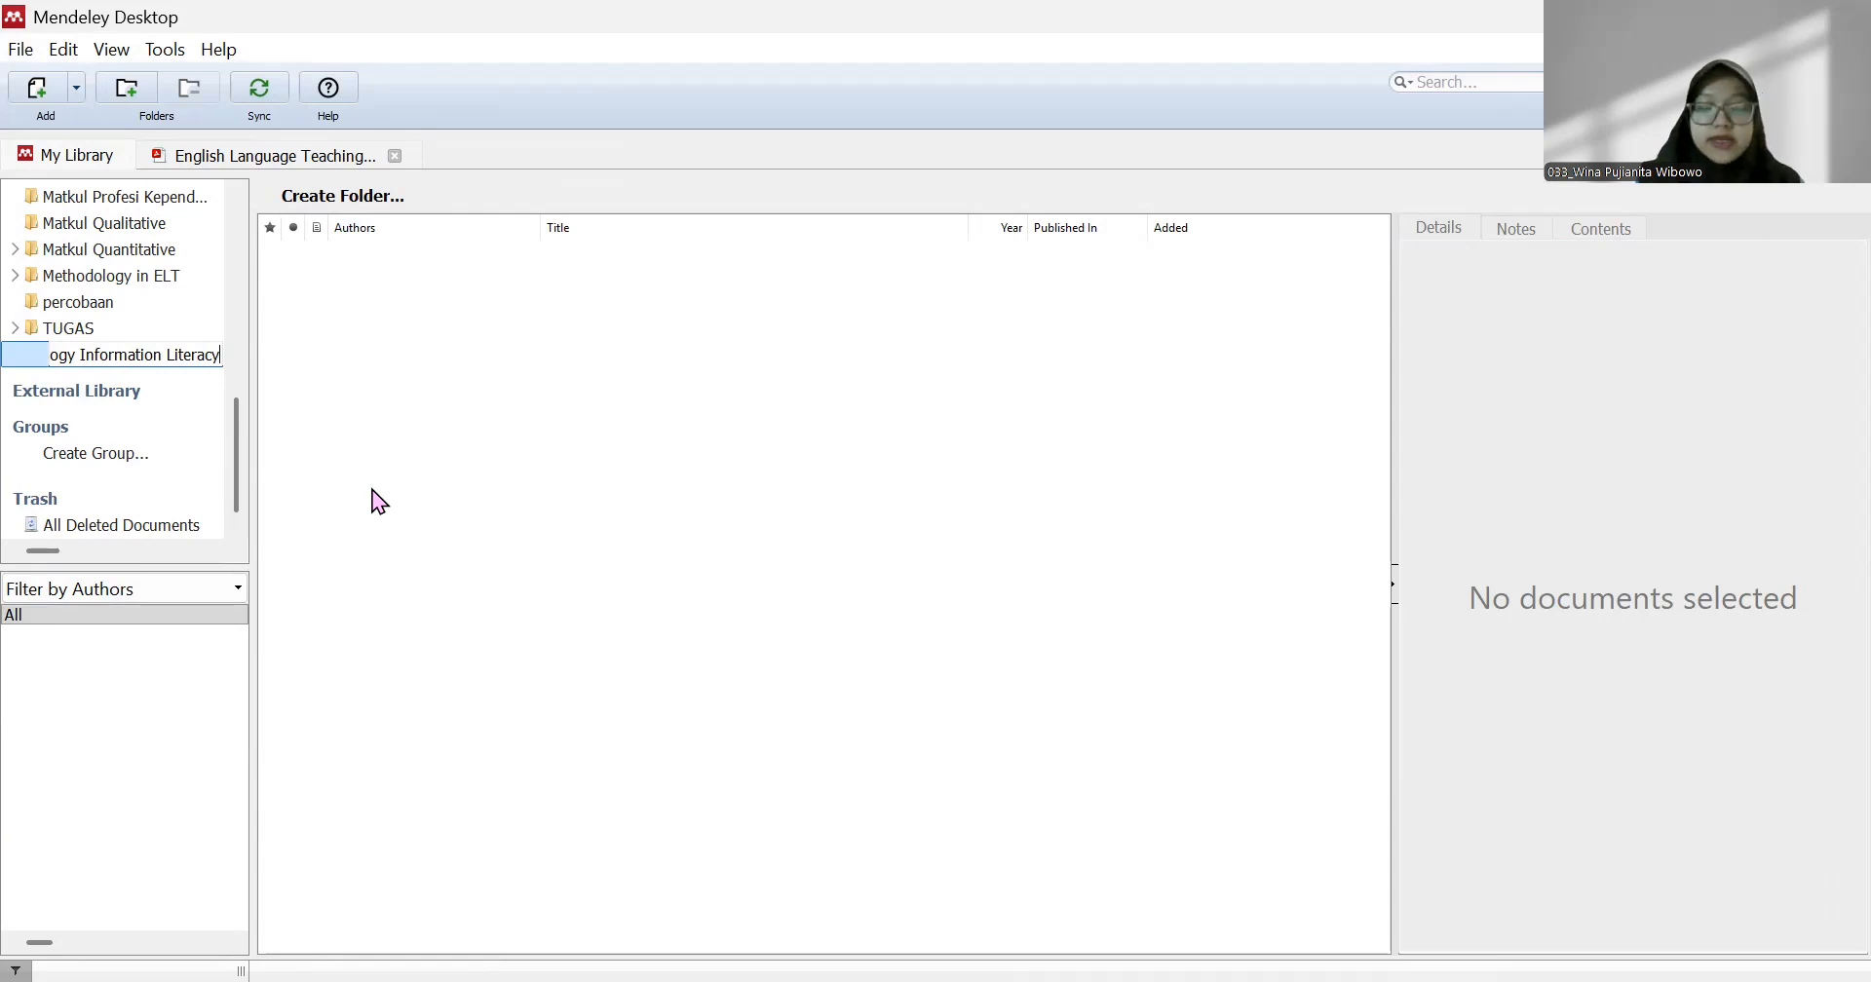
key(Return)
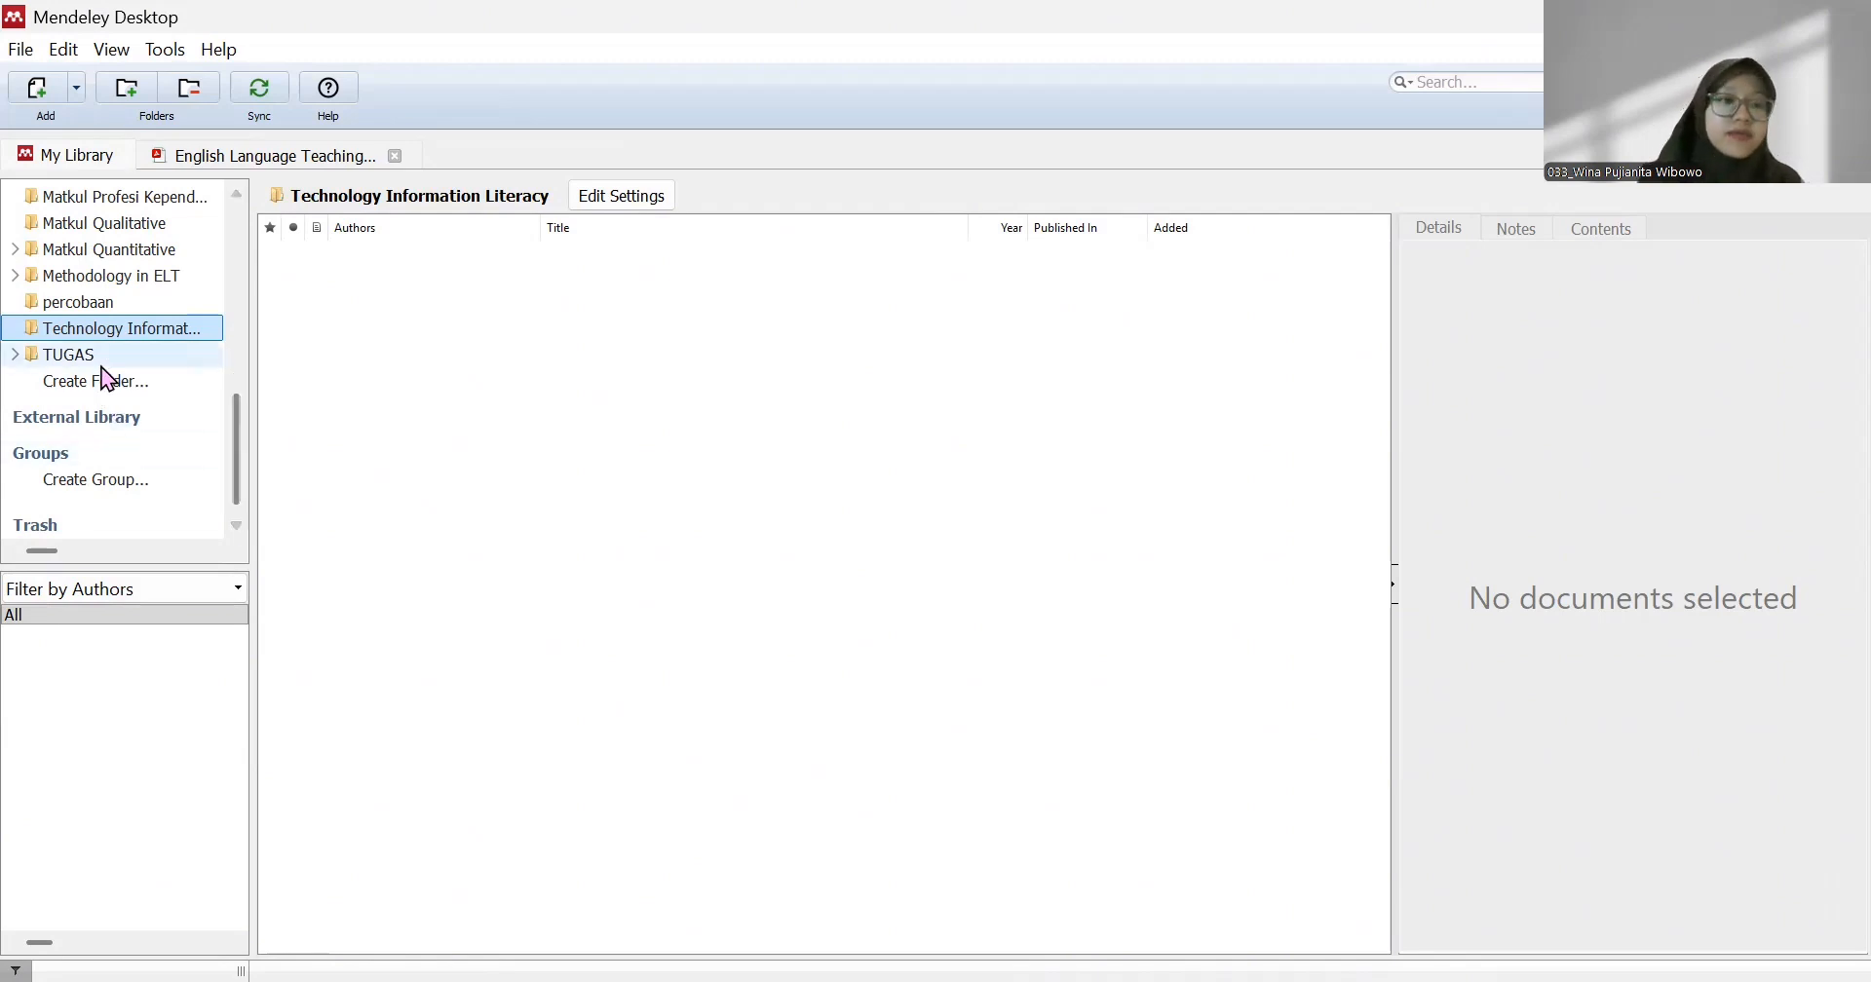
- Add two subfolders named "Journal Article" and "Proceeding" inside the Technology Information Literacy folder
click(127, 89)
text(Jour)
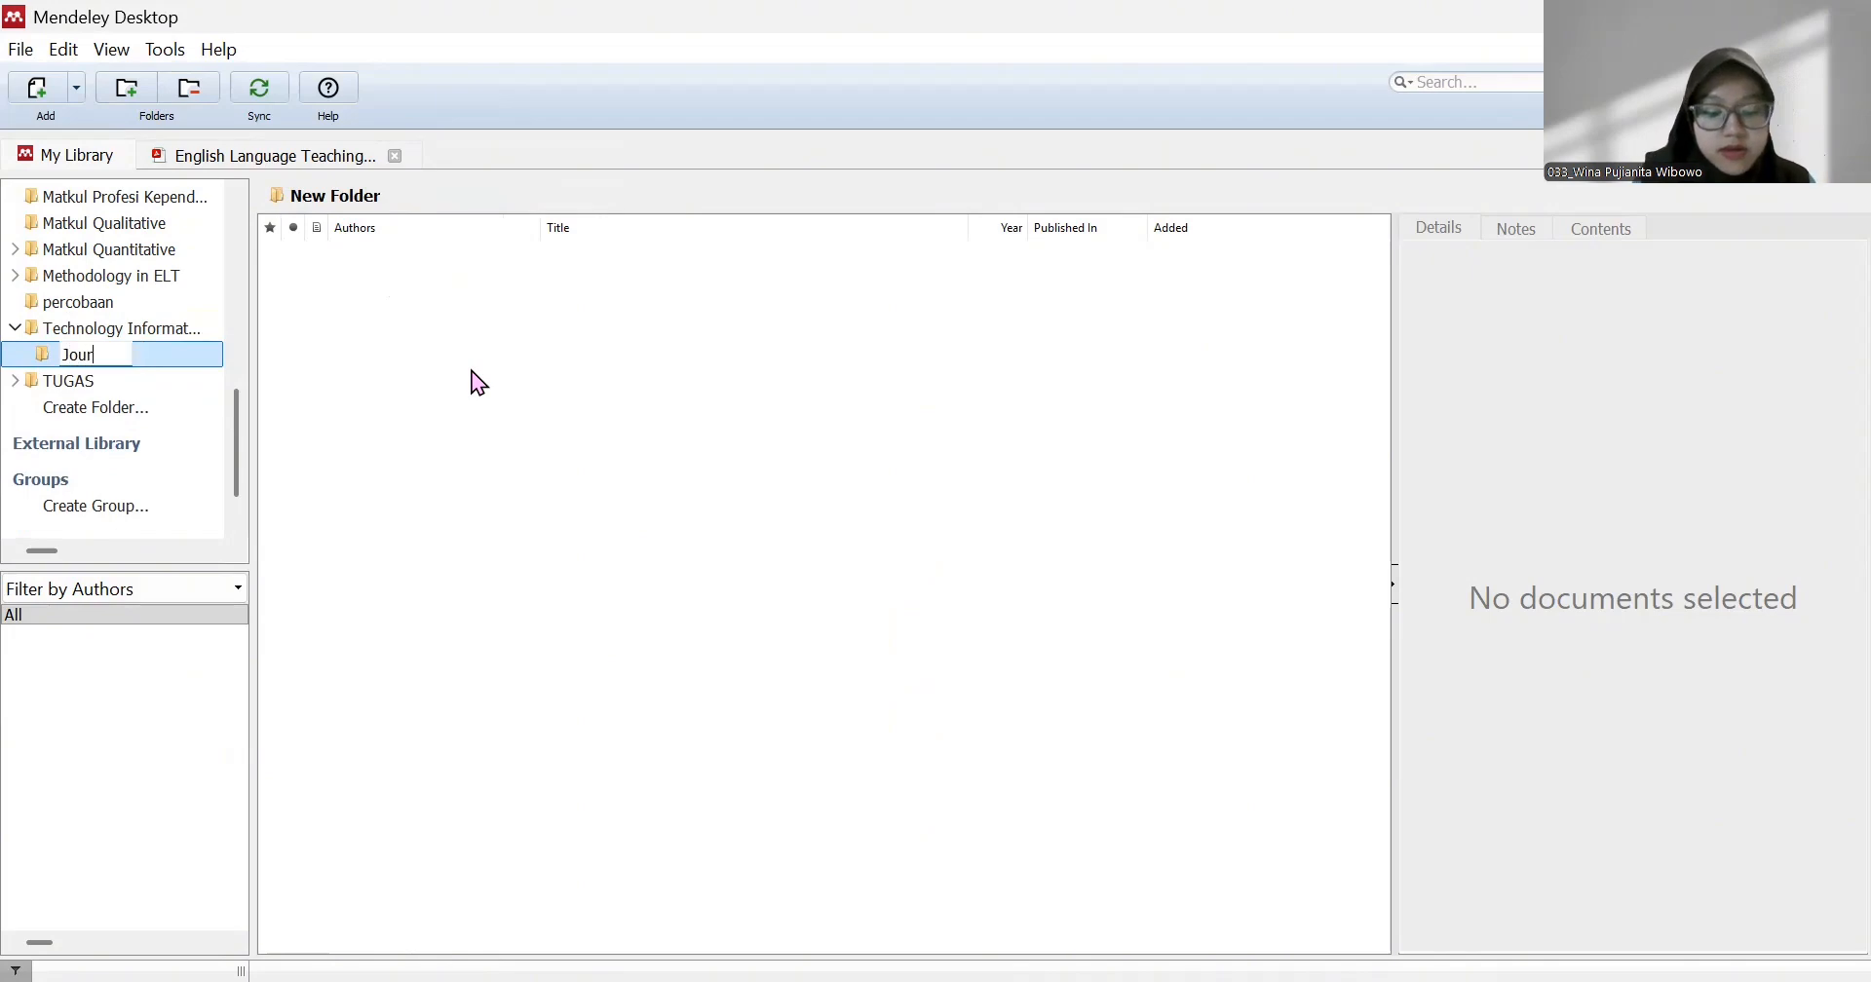
text(nal Artic)
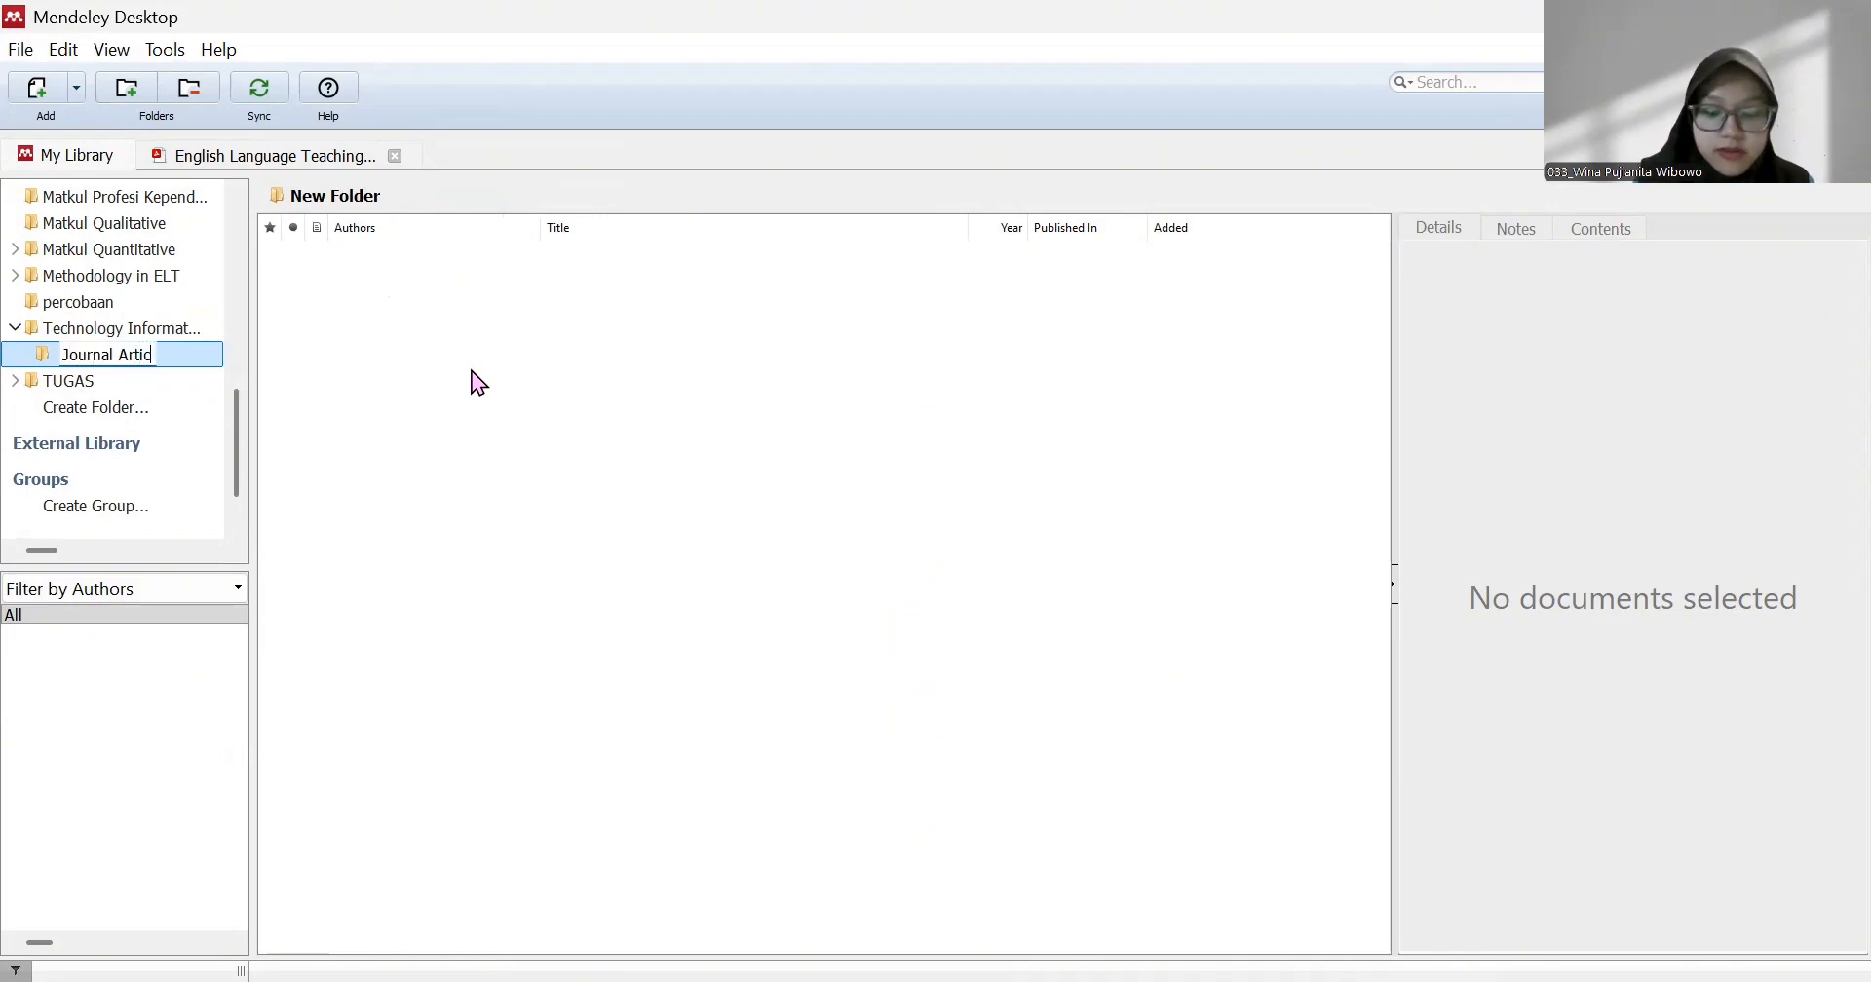
text(le)
click(123, 332)
click(125, 89)
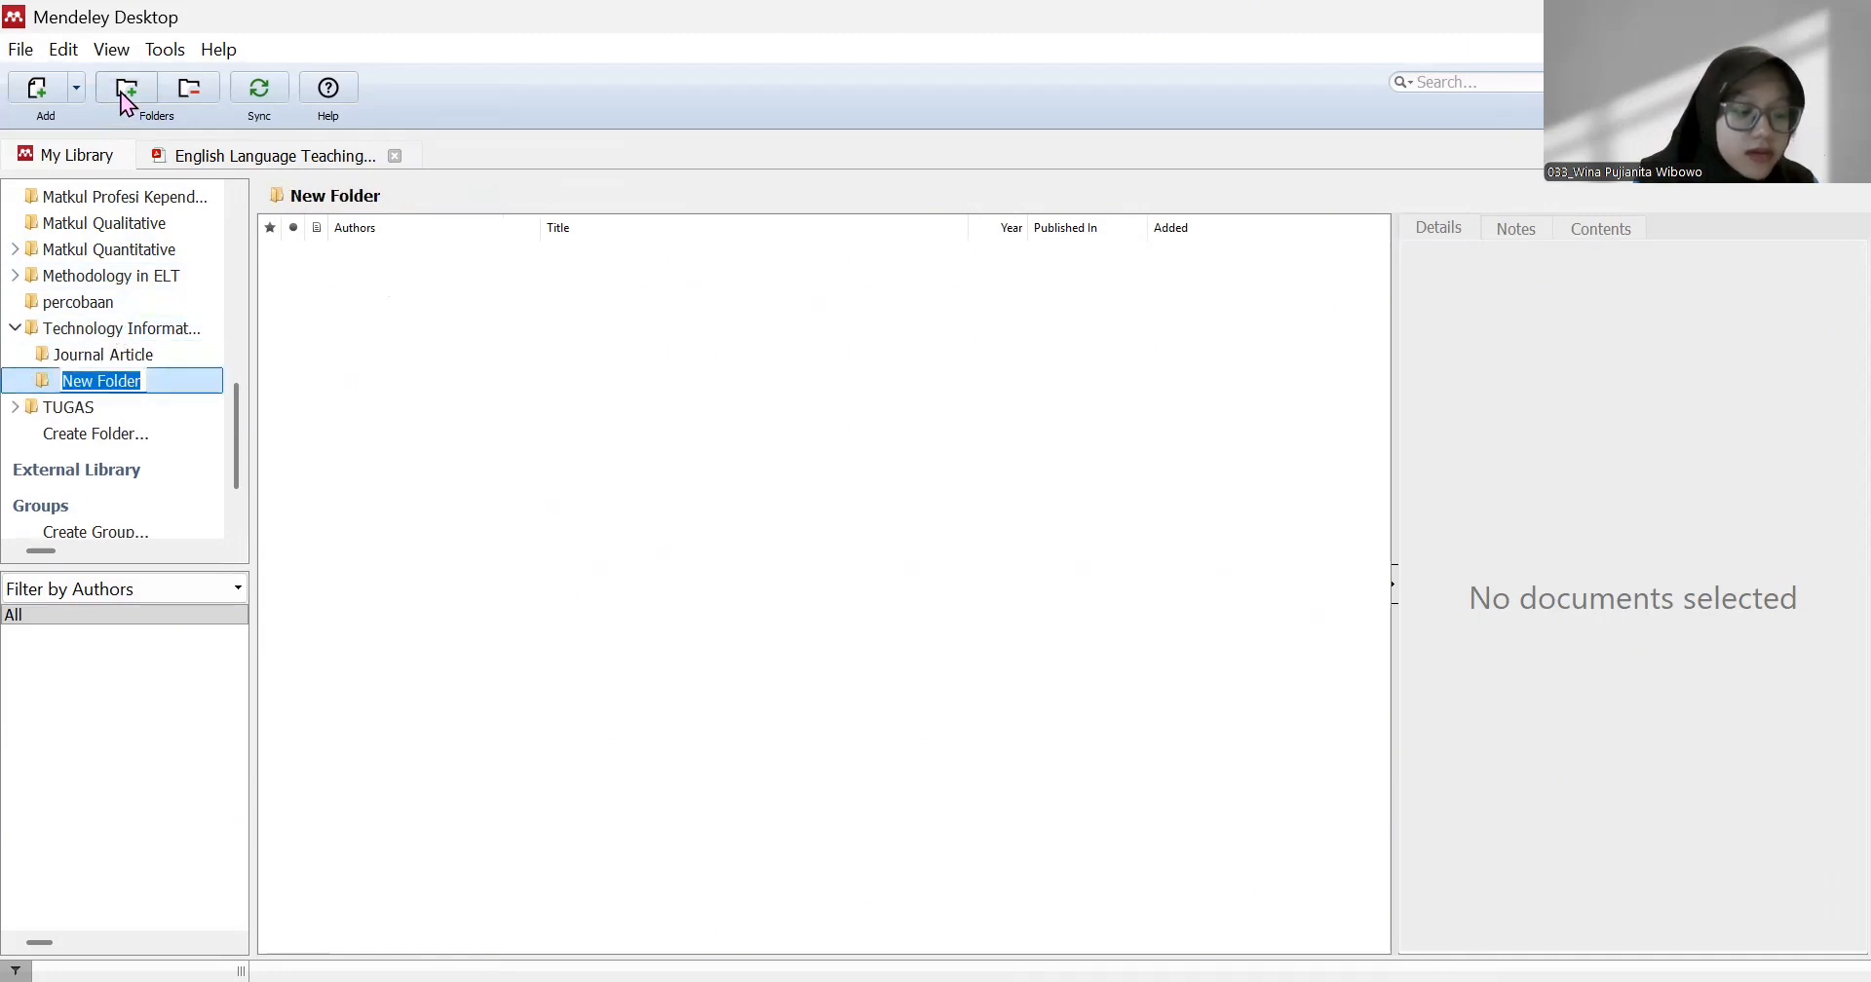
text(Proceeding)
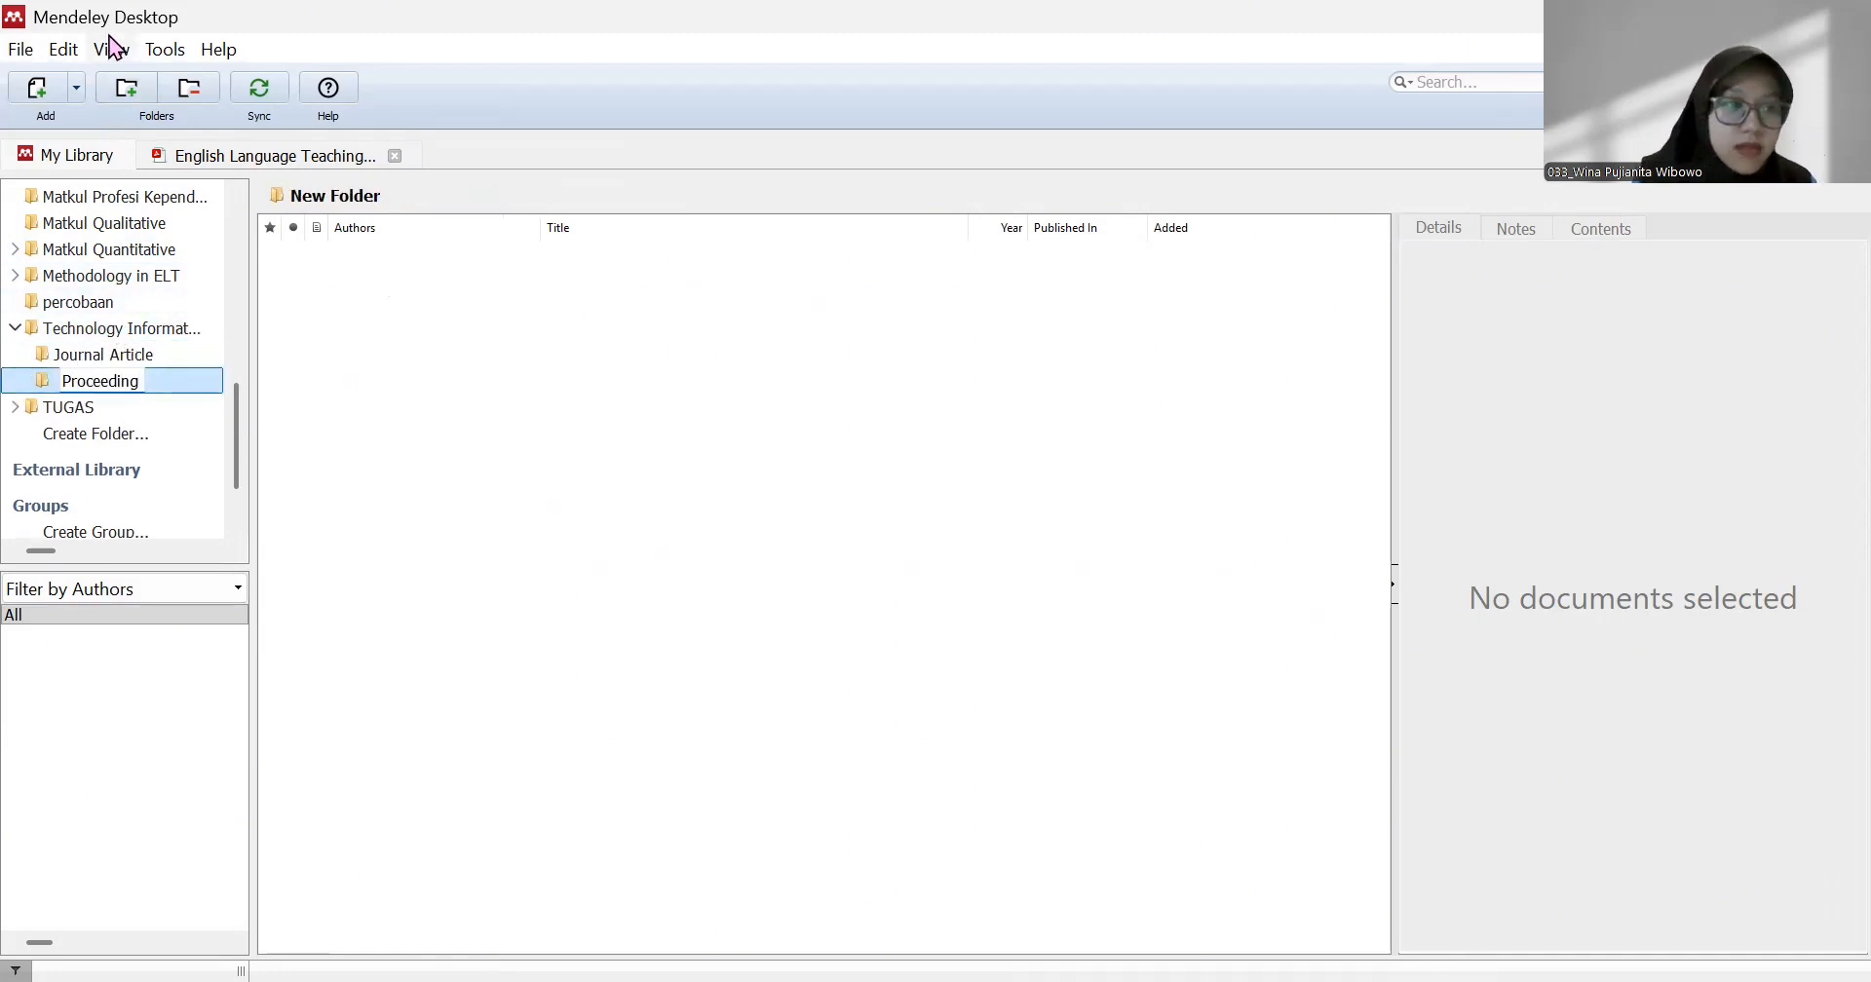
- Add two more subfolders named "Book" and "Book Chapter" inside the Technology Information Literacy folder
click(124, 328)
click(125, 90)
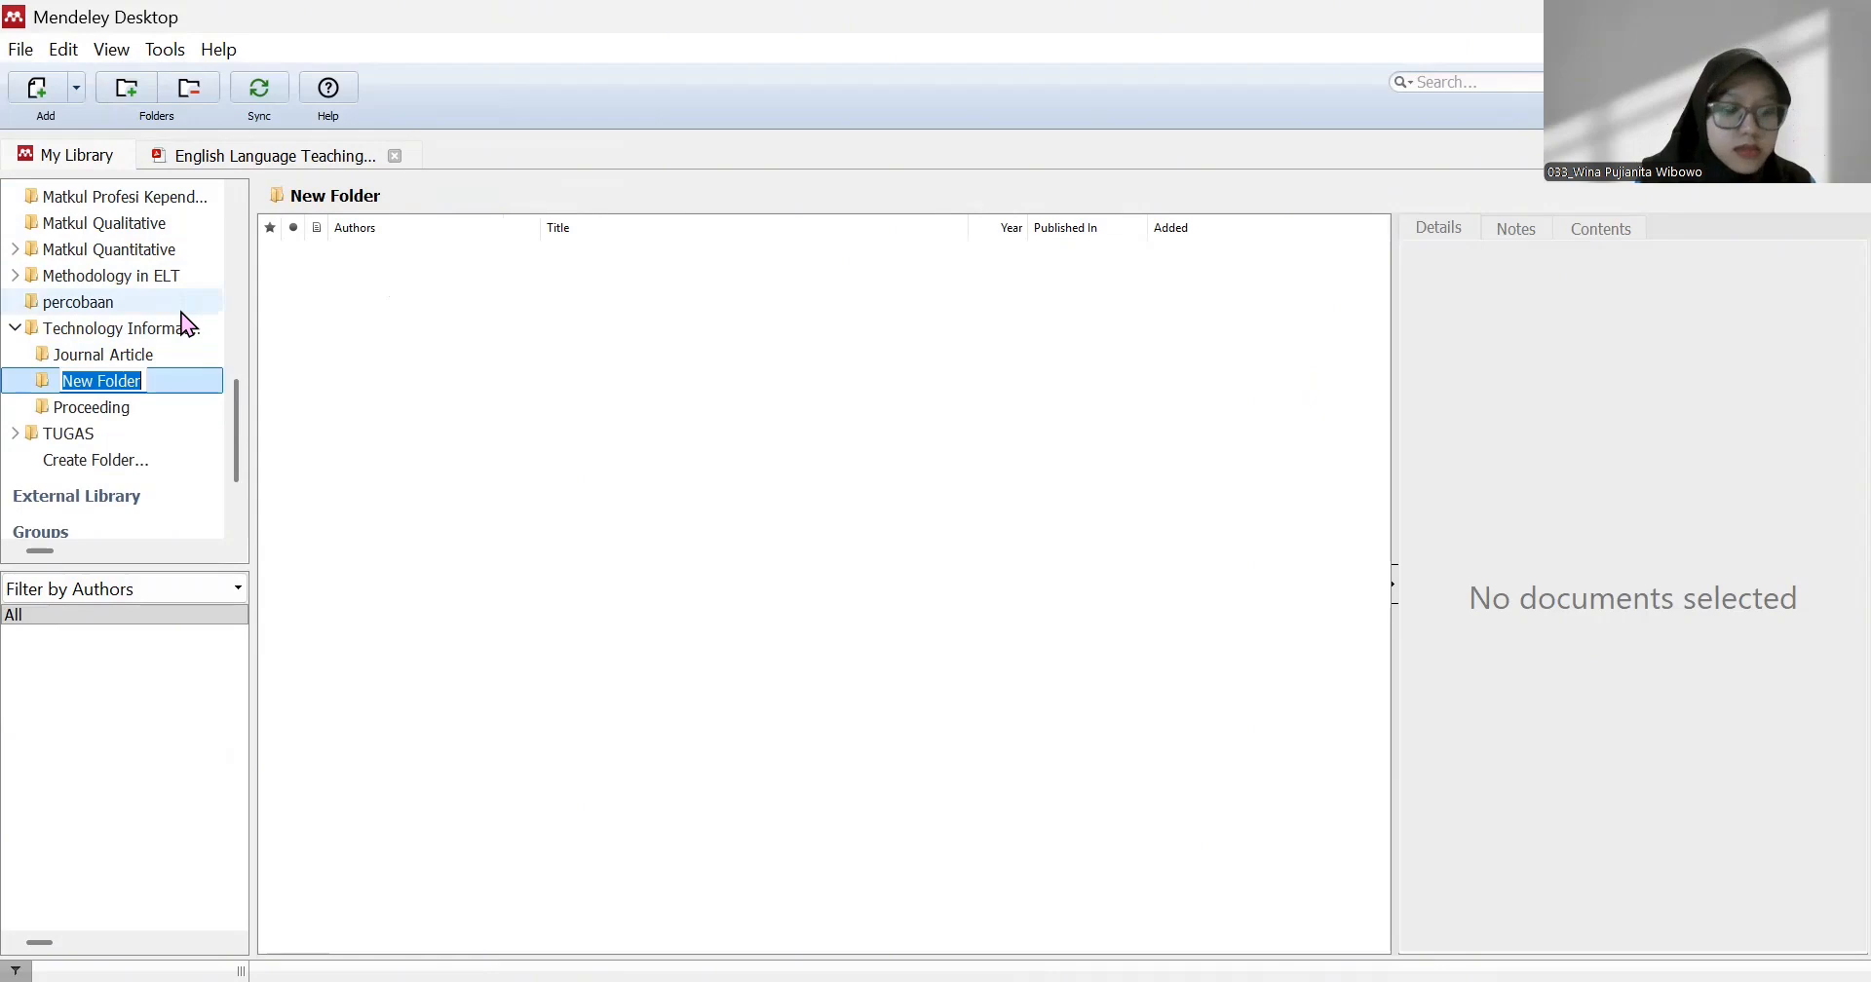
text(Books=)
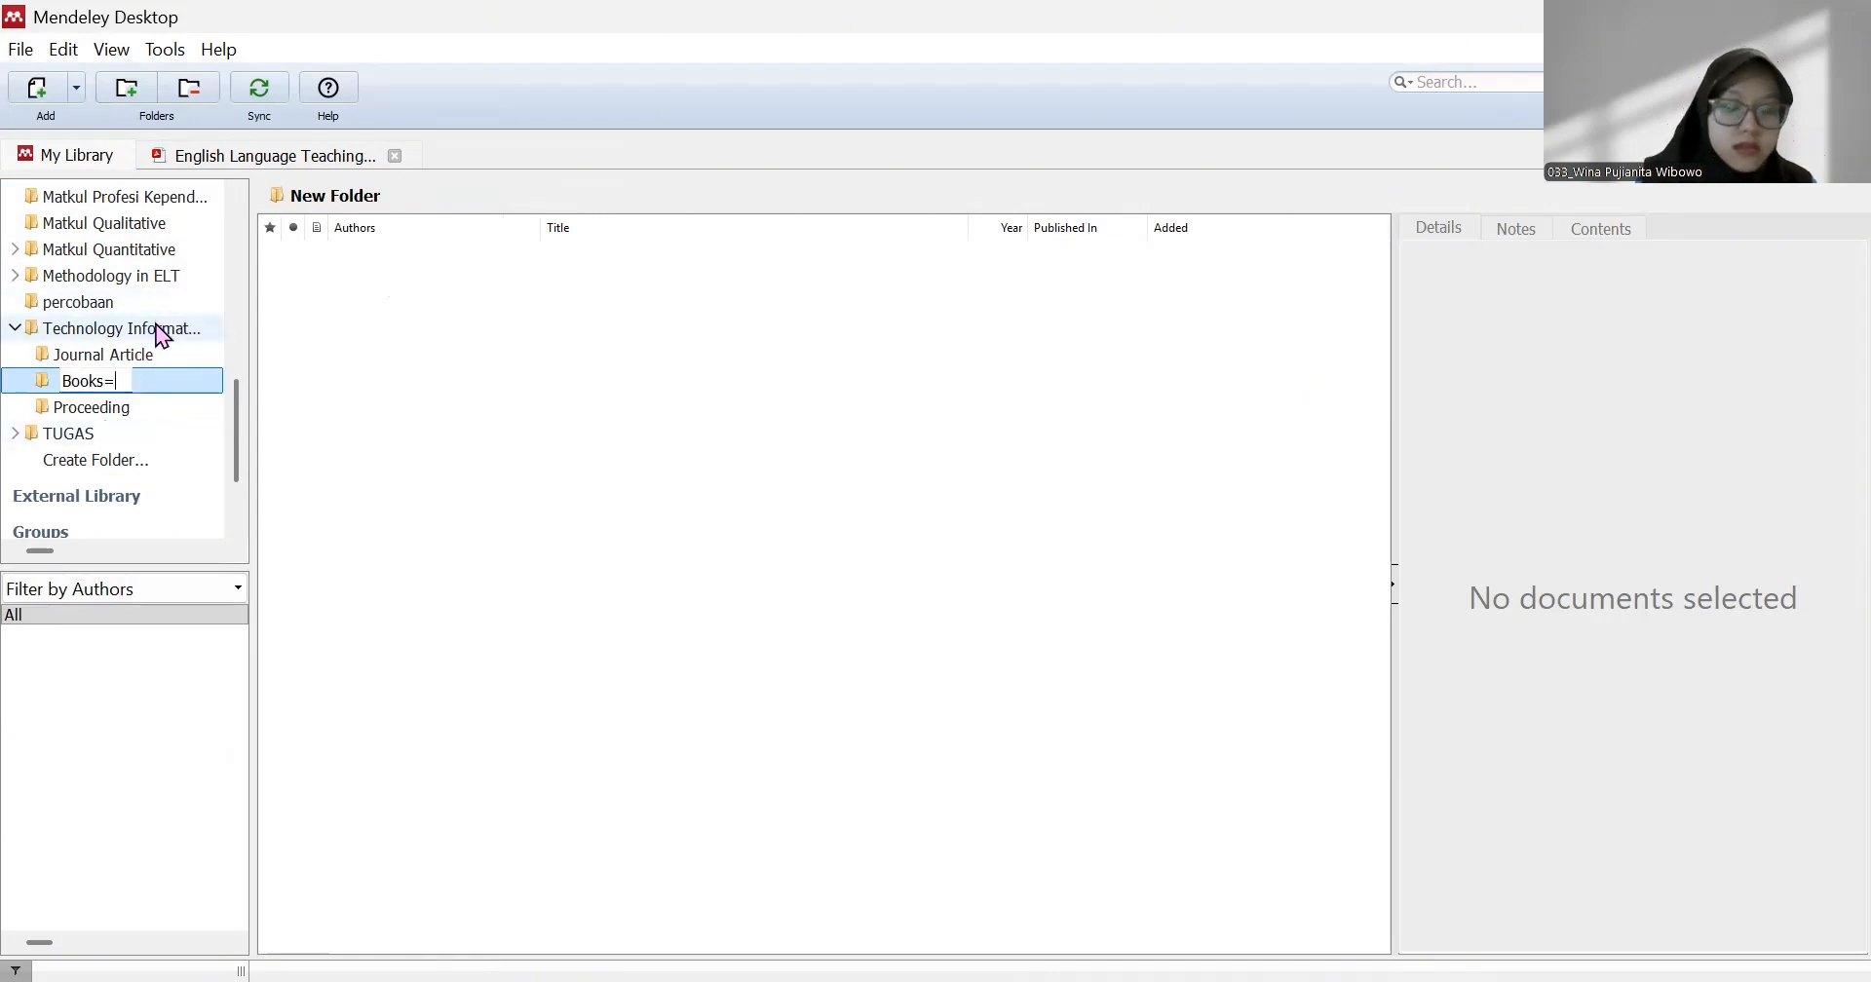
key(BackSpace)
key(BackSpace)
key(Return)
click(132, 86)
text(Boo)
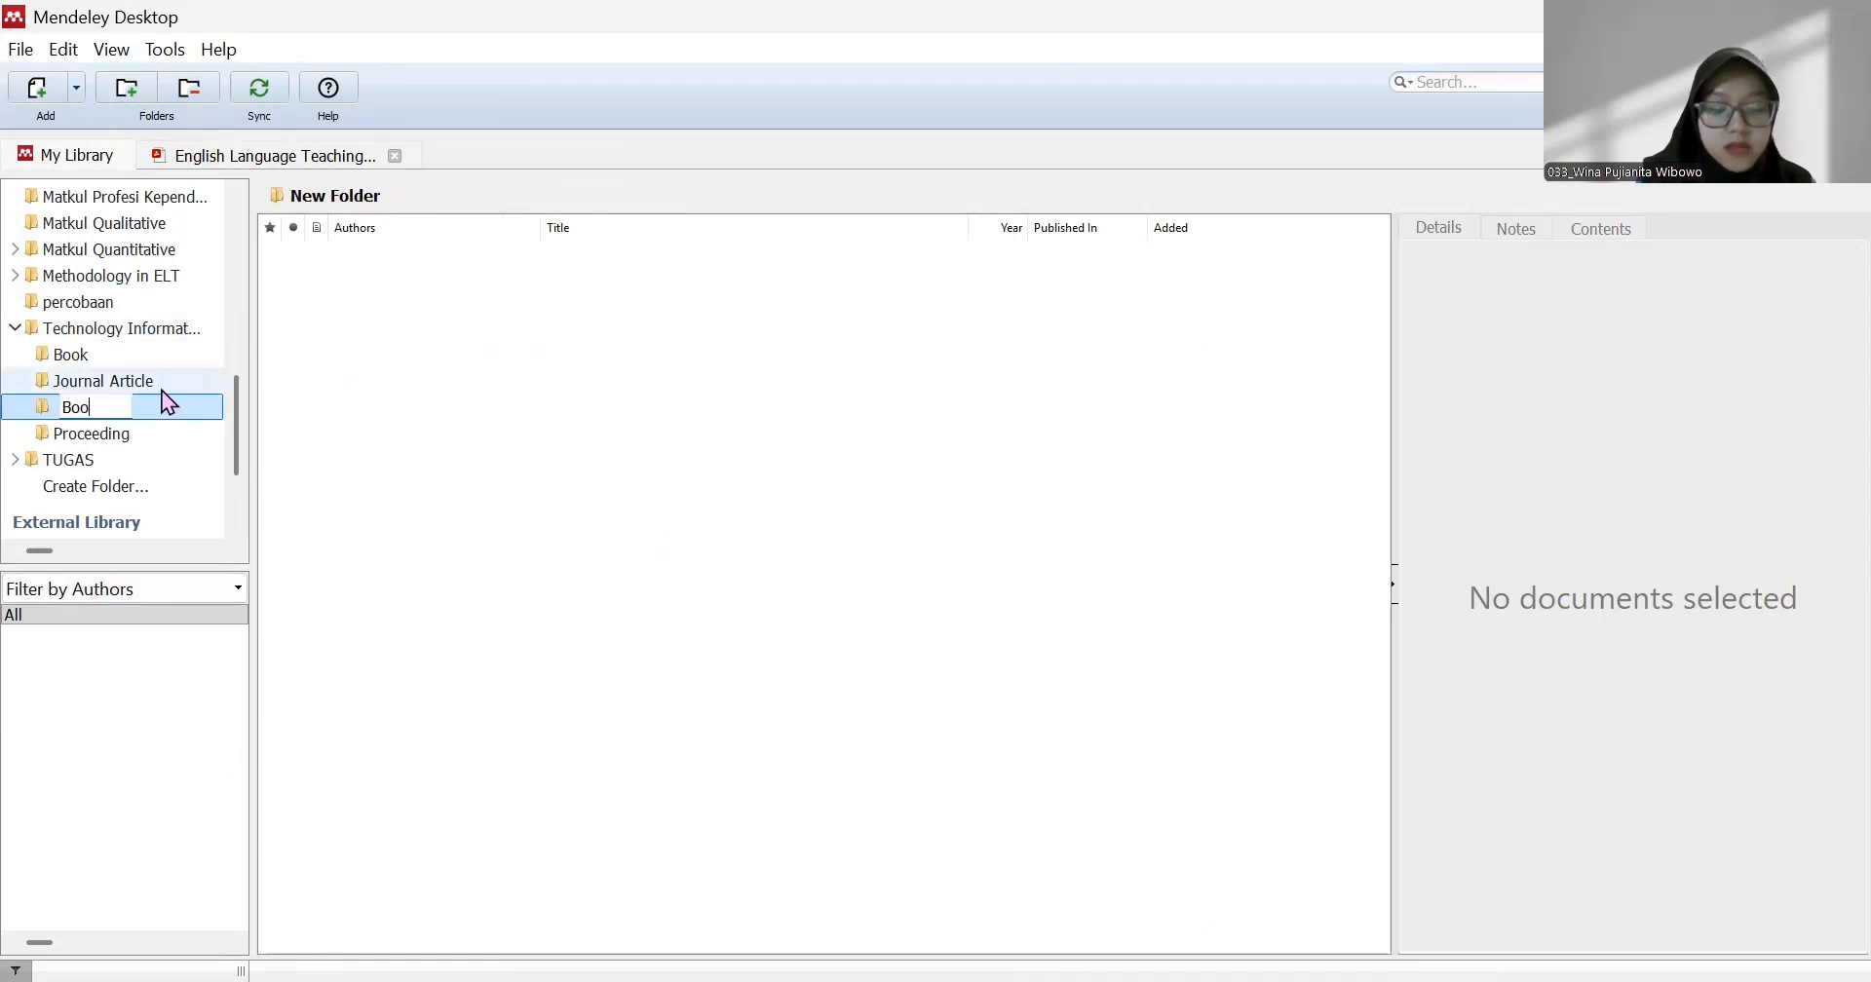
text(k Chapter)
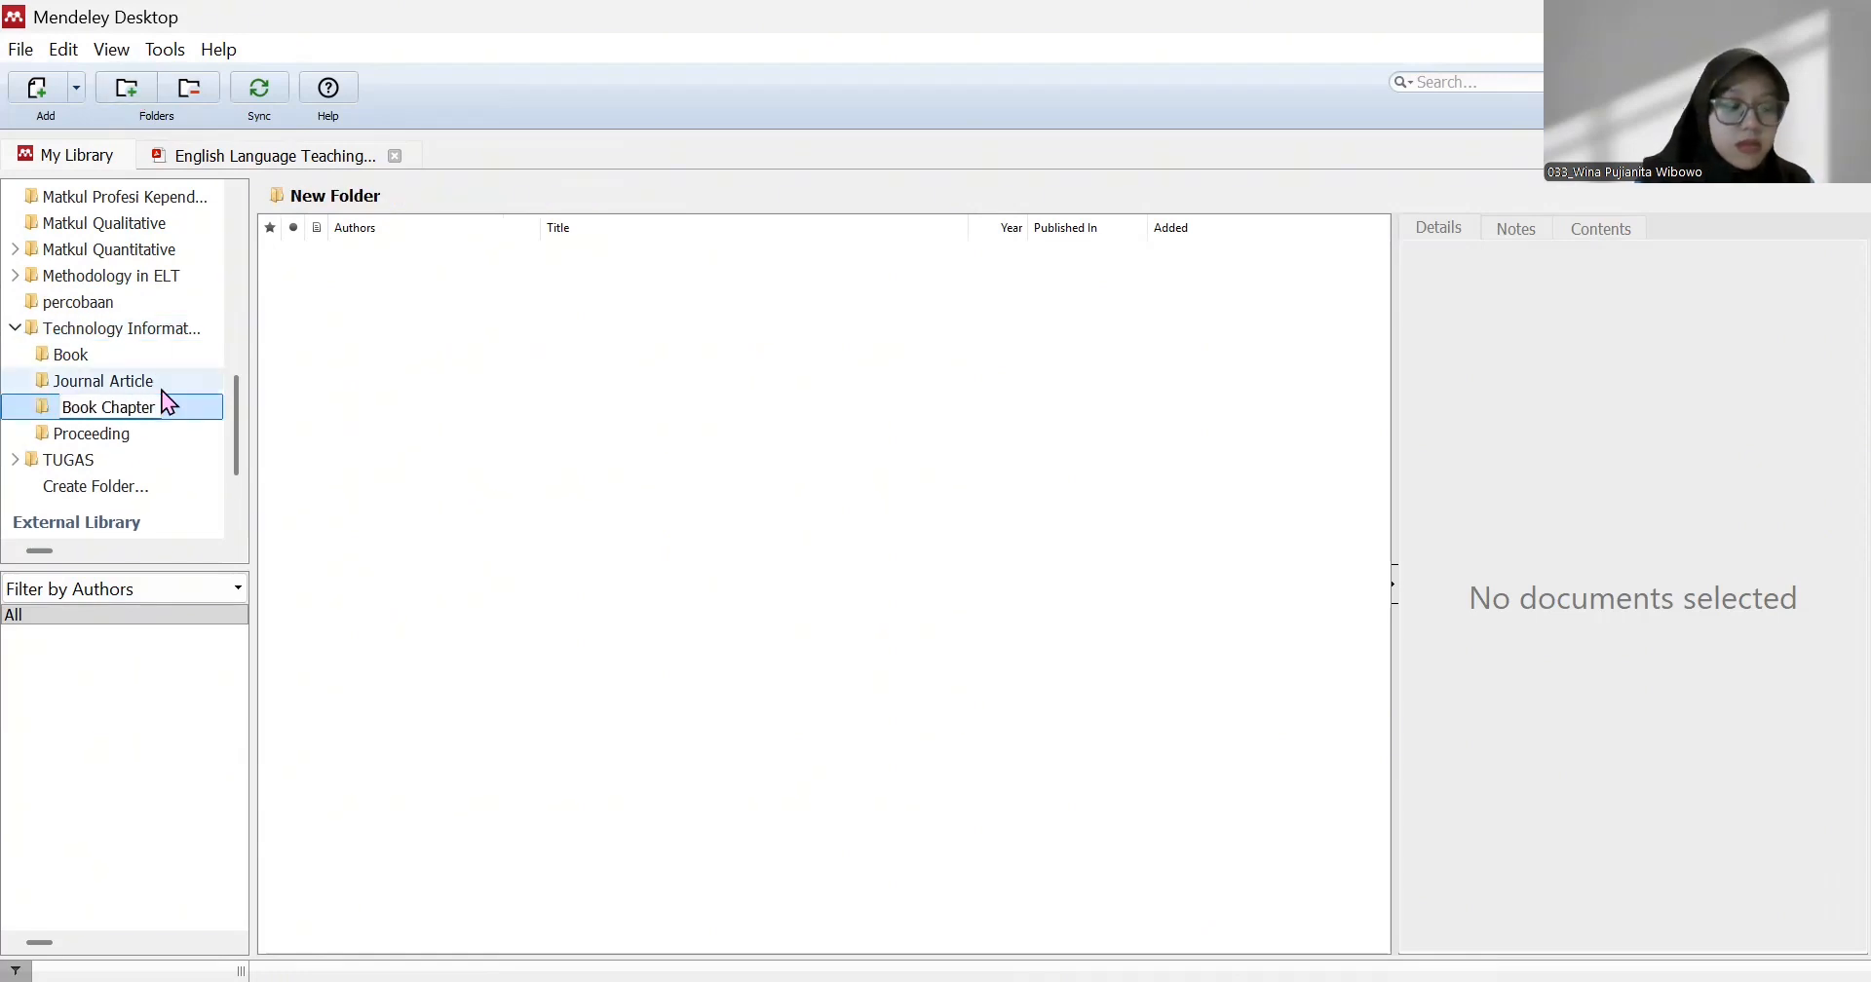
click(401, 626)
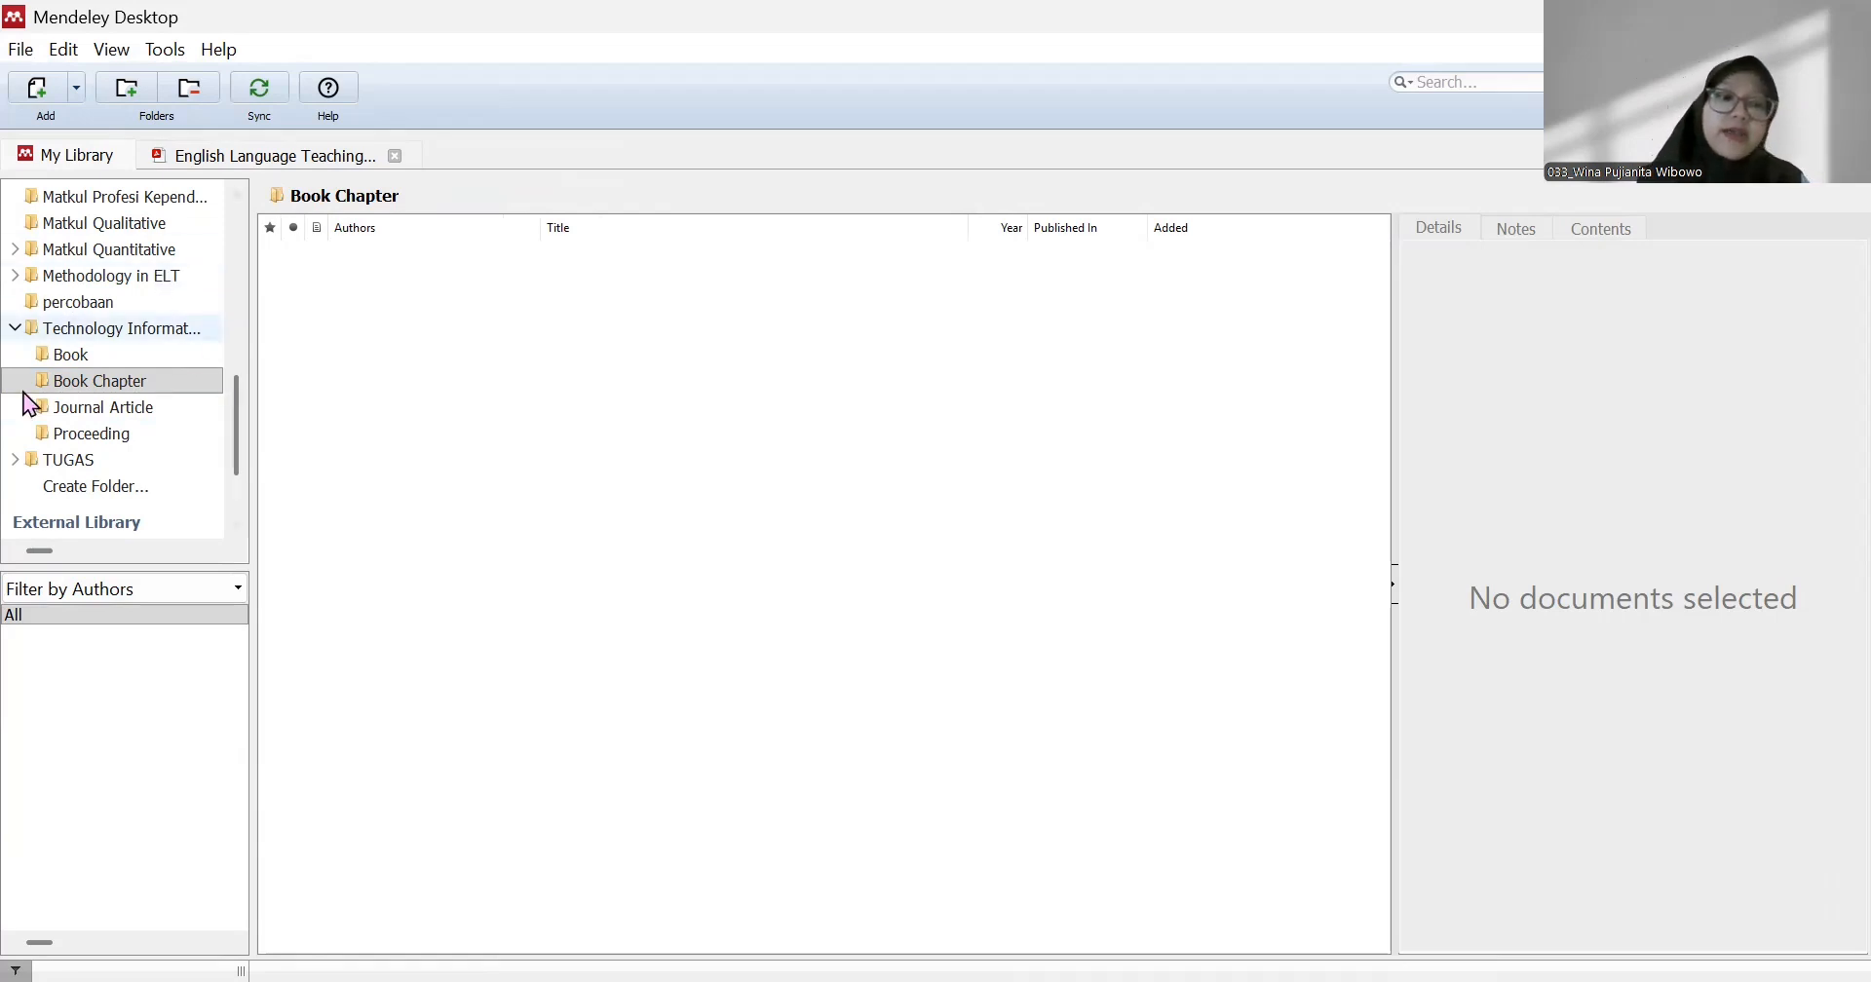
- Import all three PDFs from the Book folder in LTI Mendeley Video into the library's Book subfolder
click(136, 357)
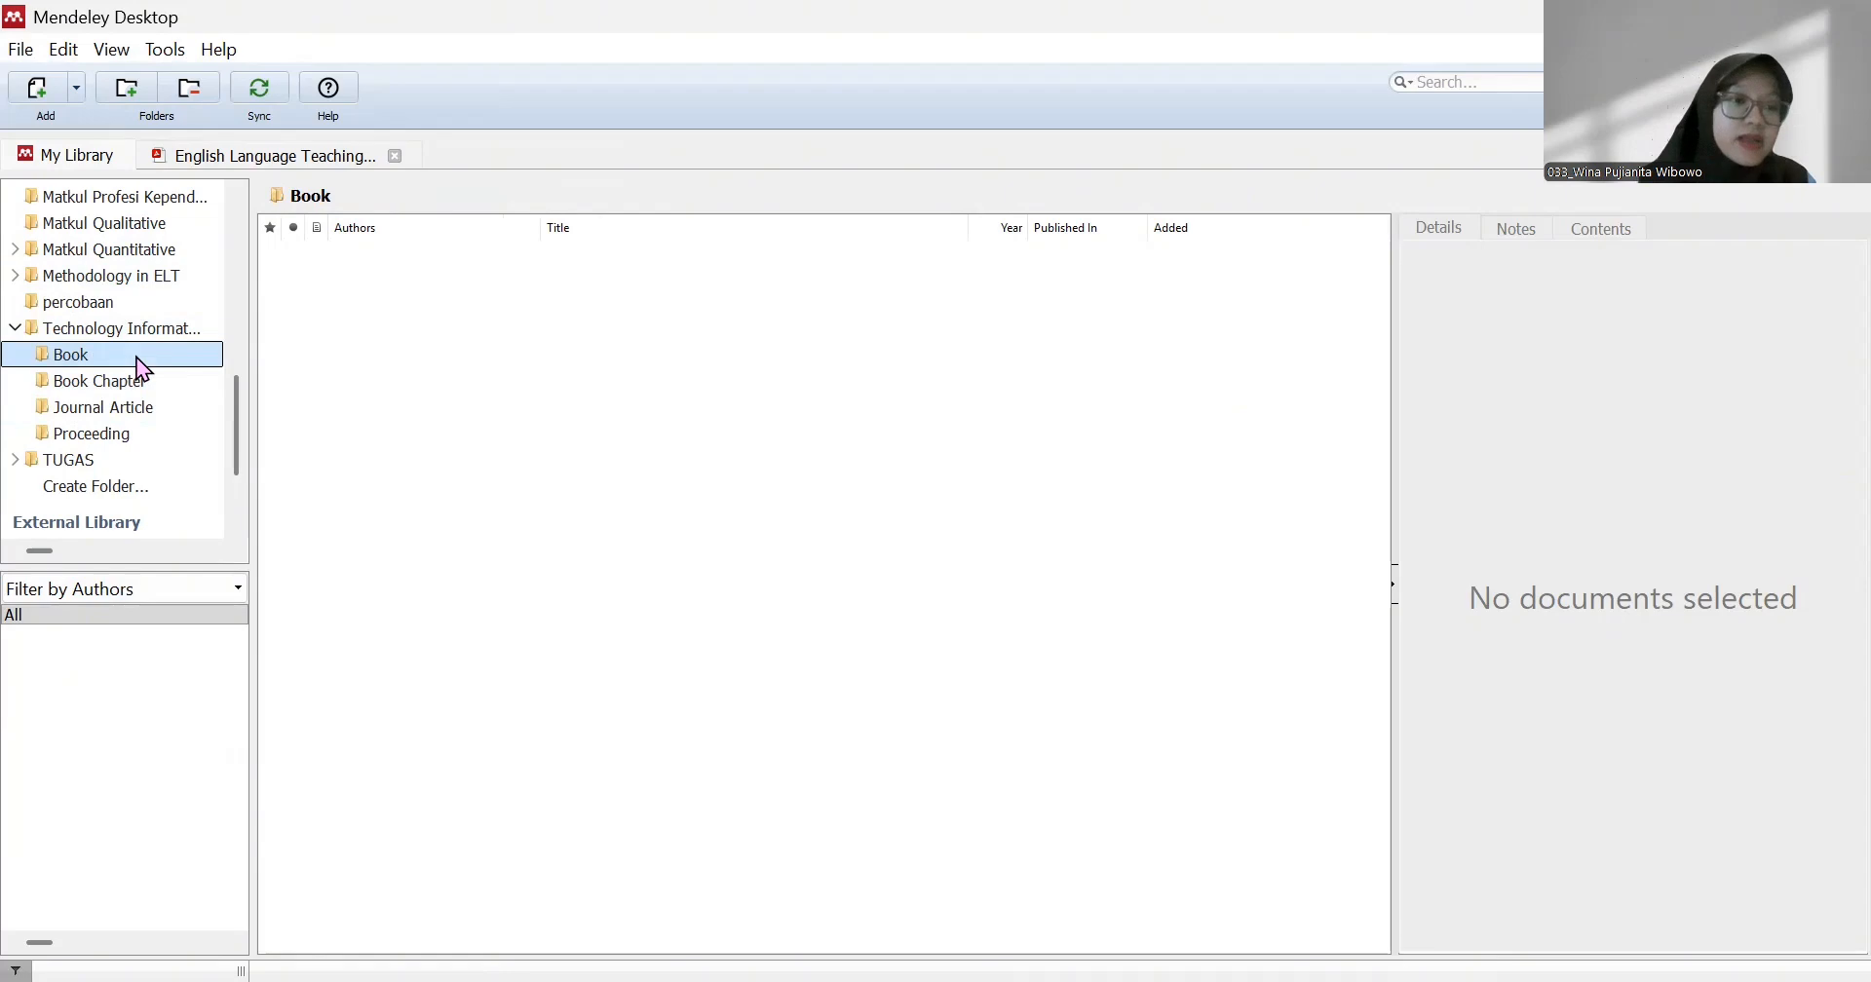
click(47, 102)
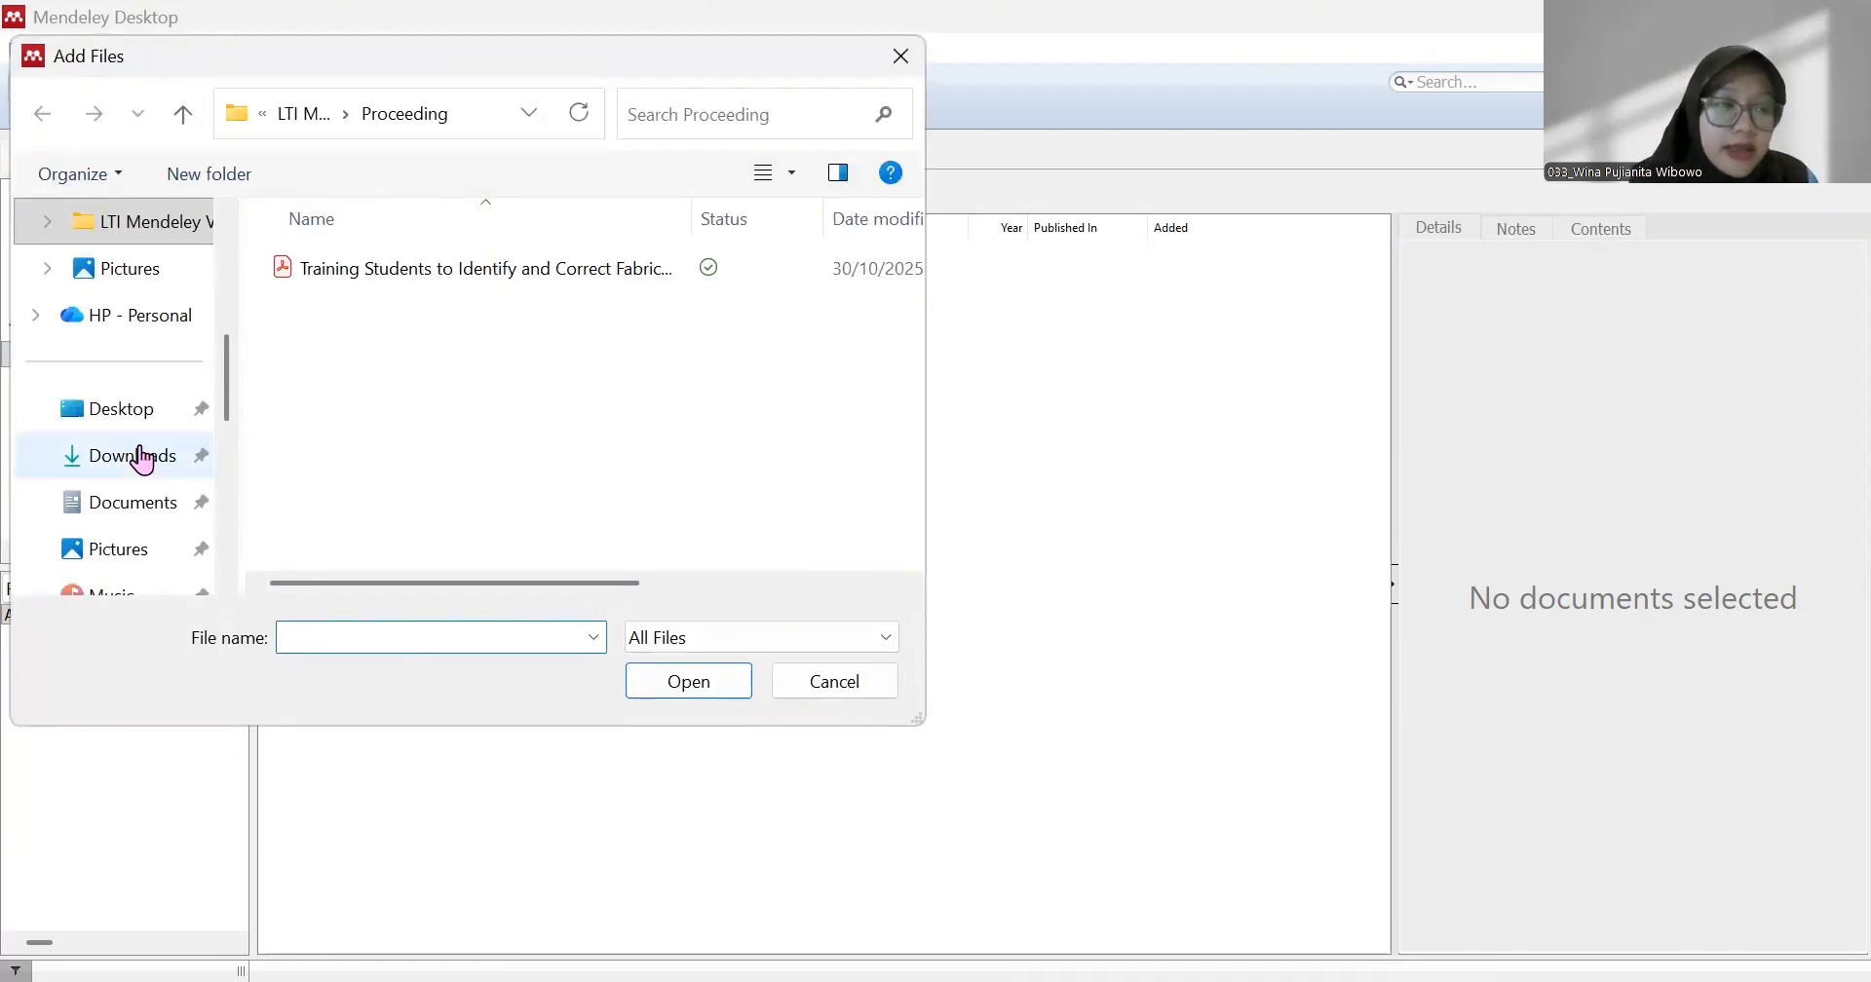
click(168, 246)
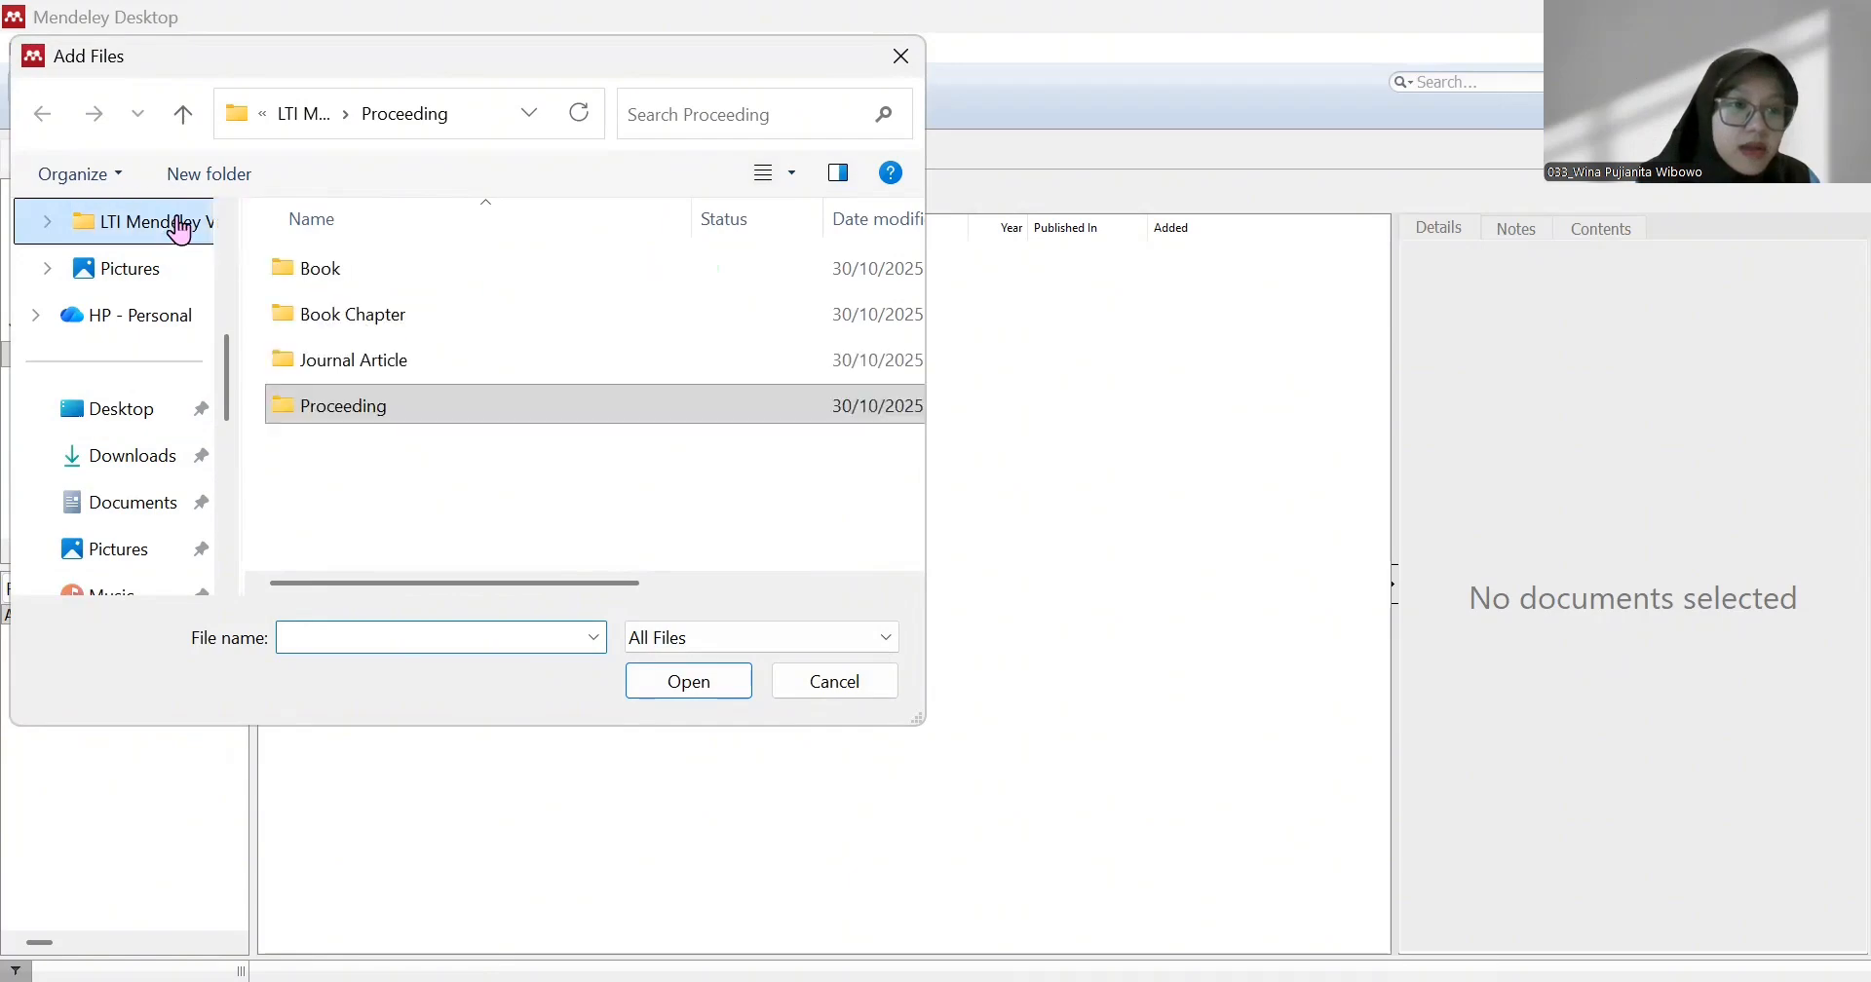
click(409, 290)
double_click(412, 290)
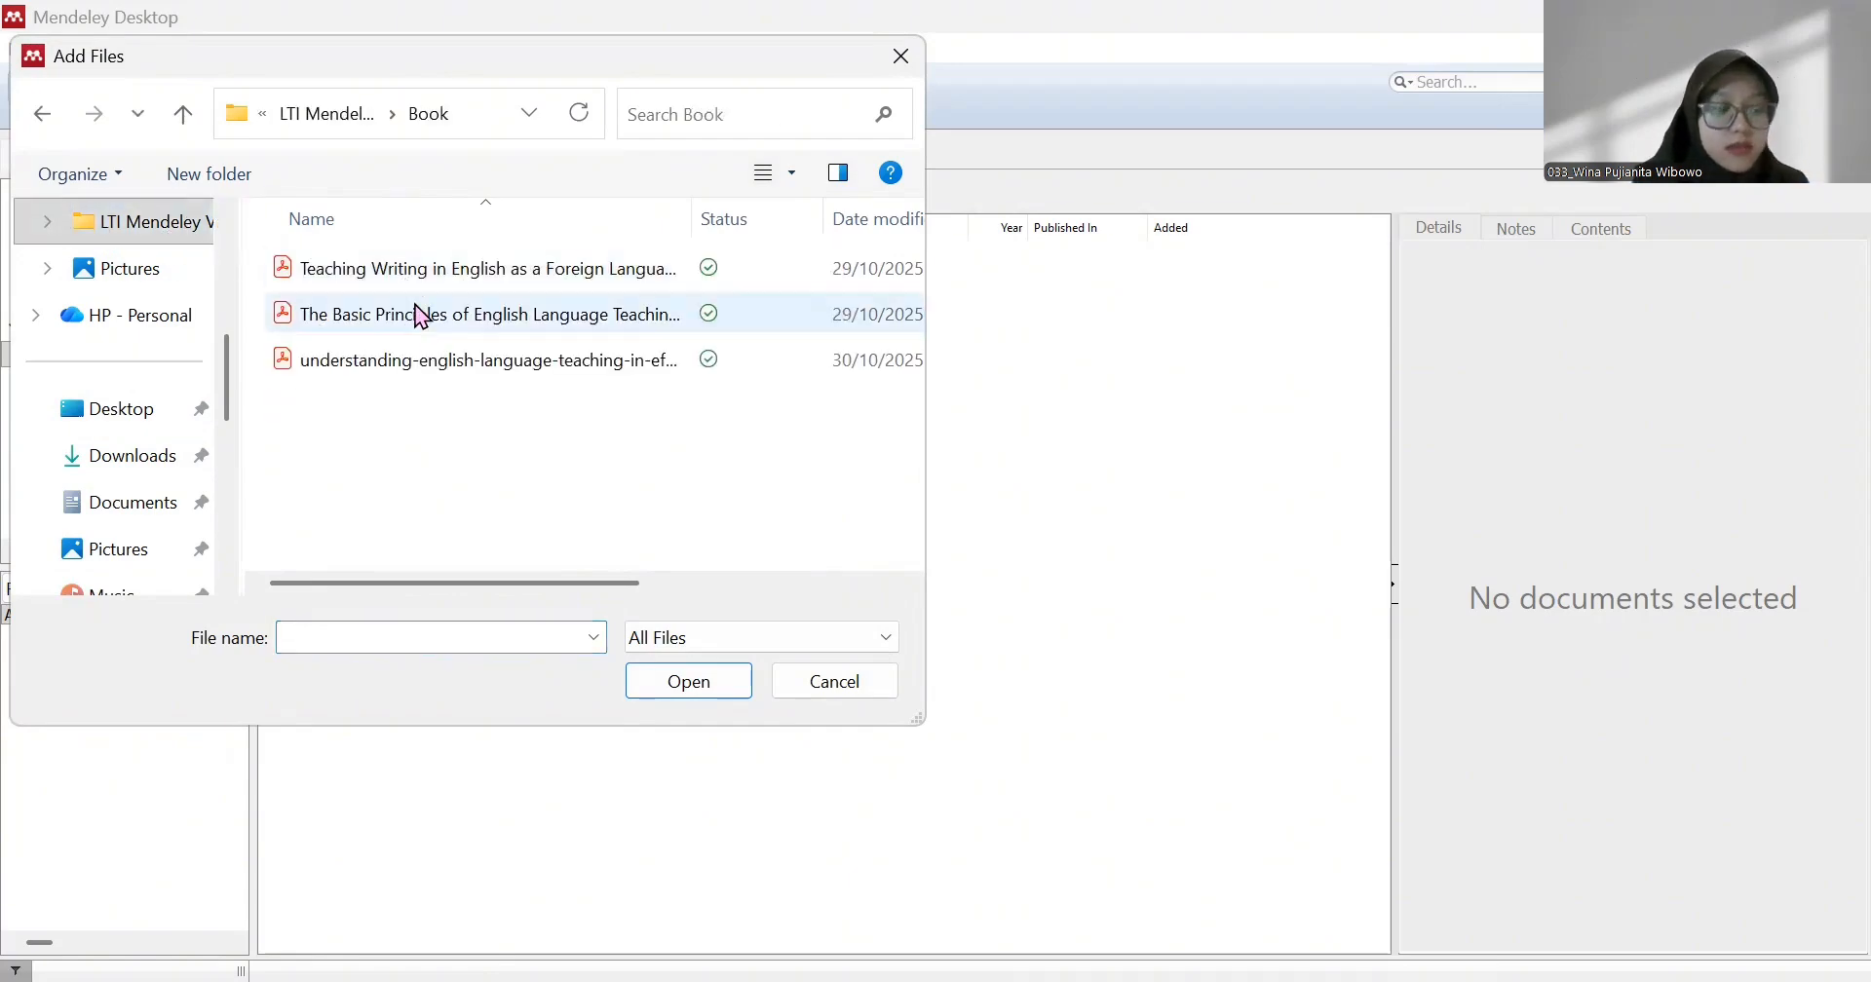
click(434, 273)
shift+click(460, 378)
click(641, 684)
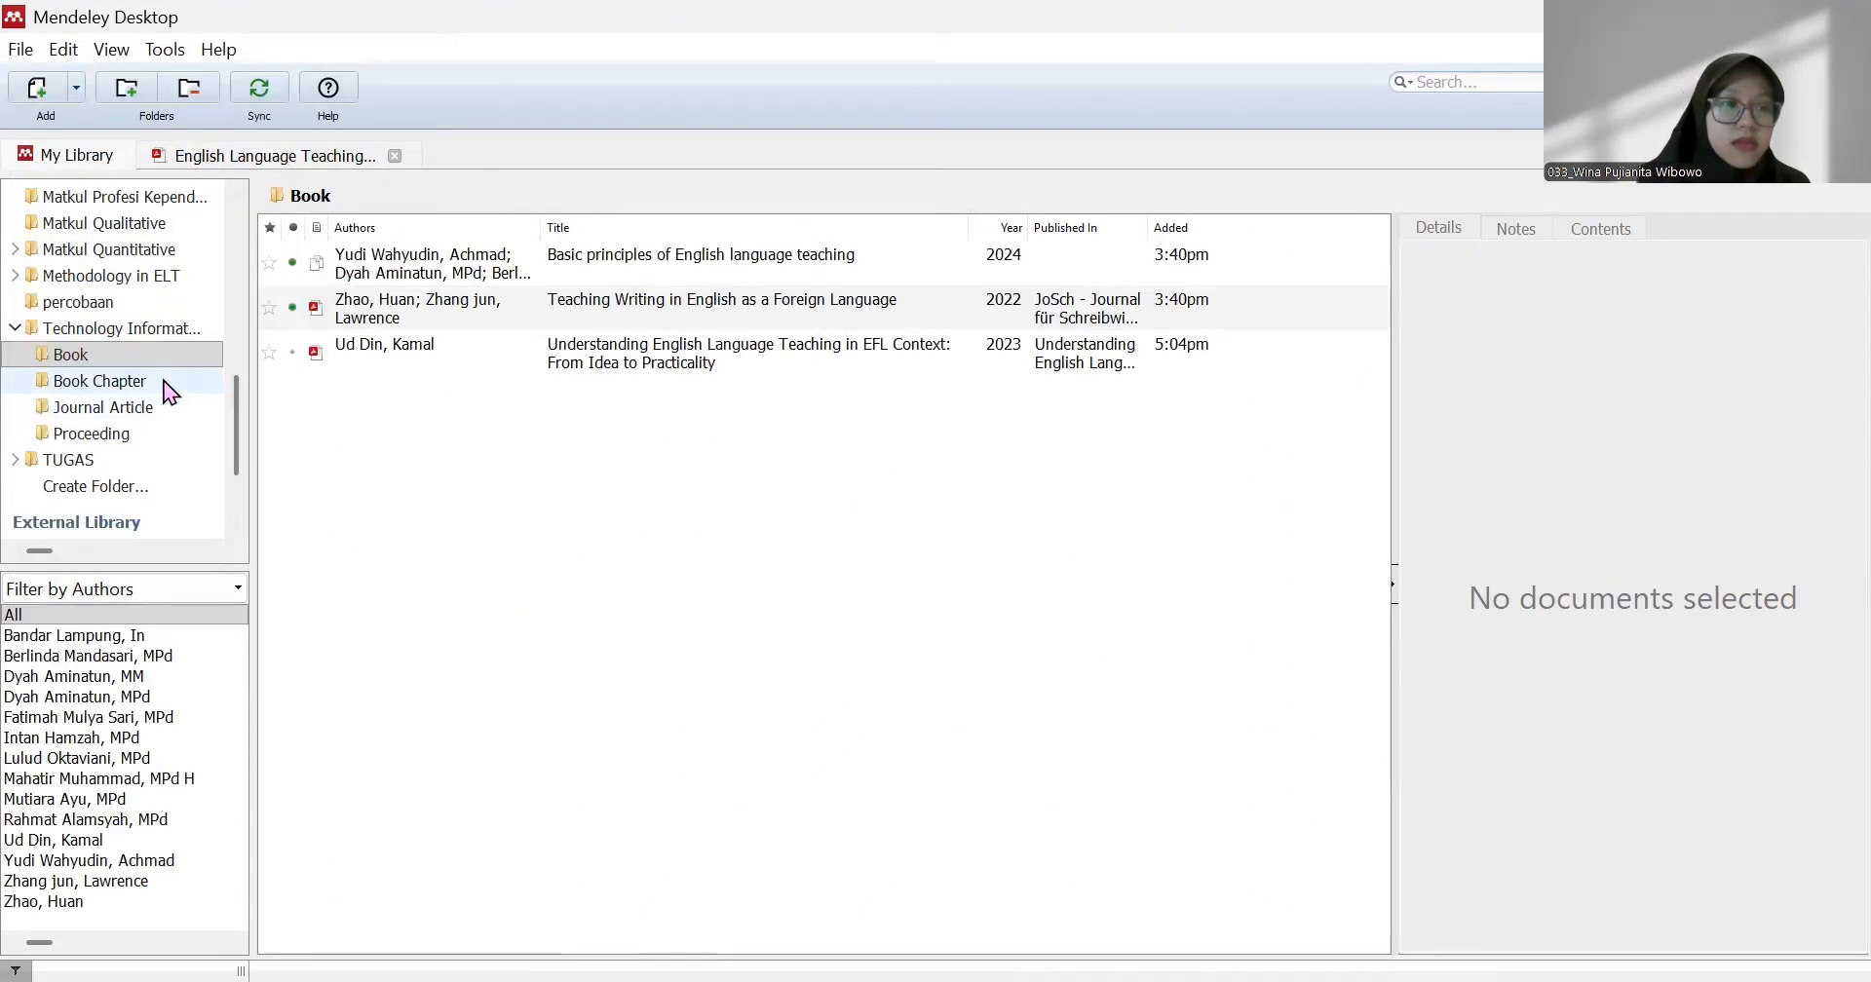
- Import the "China Going Global_ Challenges and Responses" PDF from LTI Mendeley Video into the Book Chapter subfolder
click(163, 382)
click(39, 91)
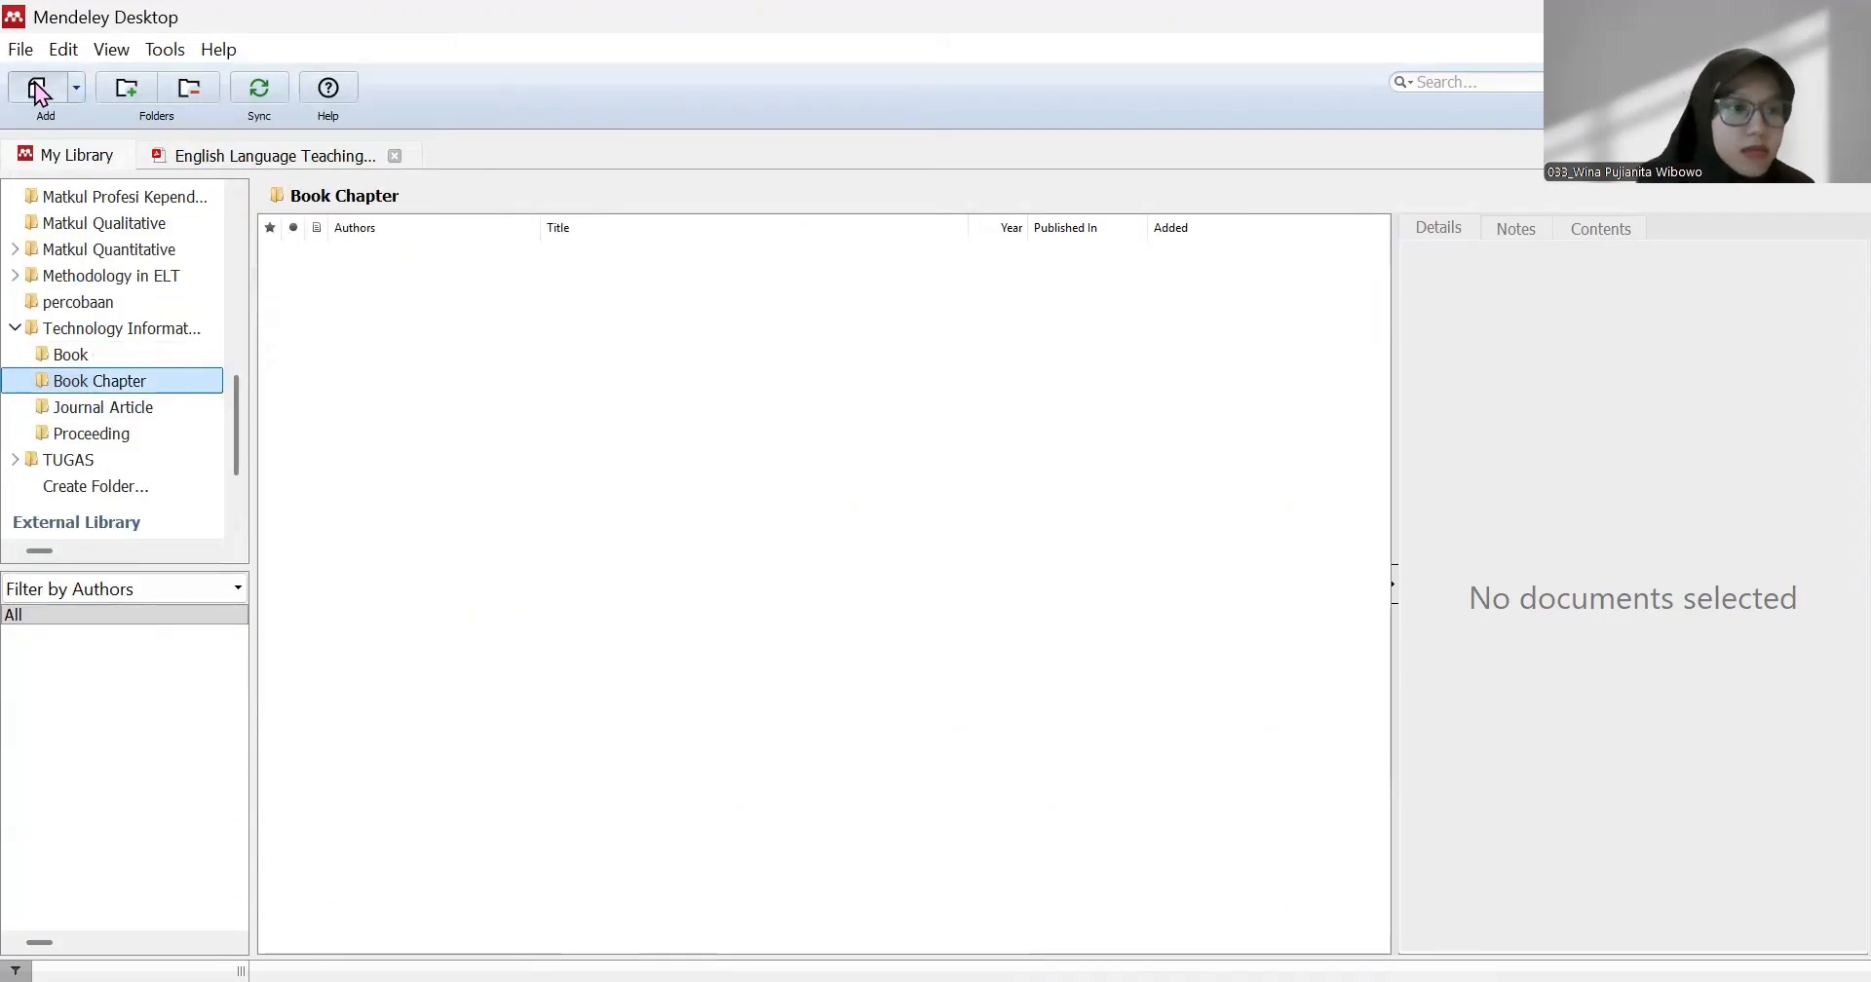
click(156, 243)
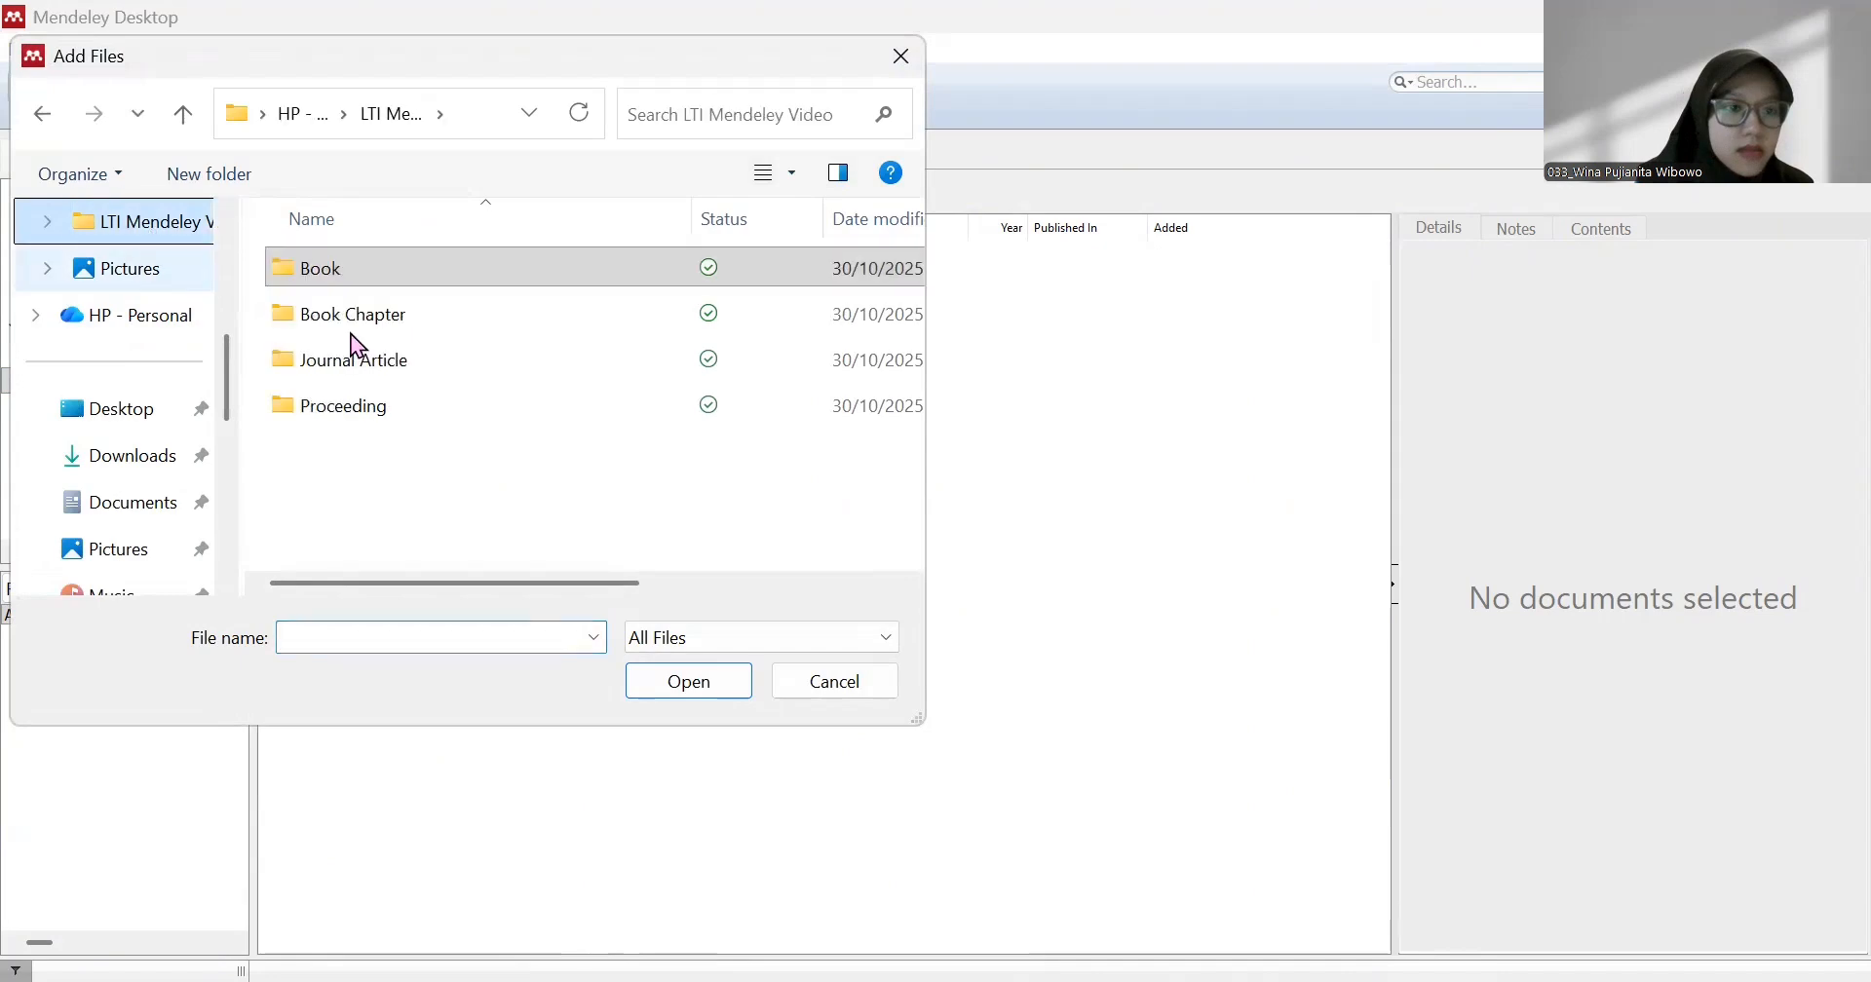
double_click(497, 308)
click(514, 287)
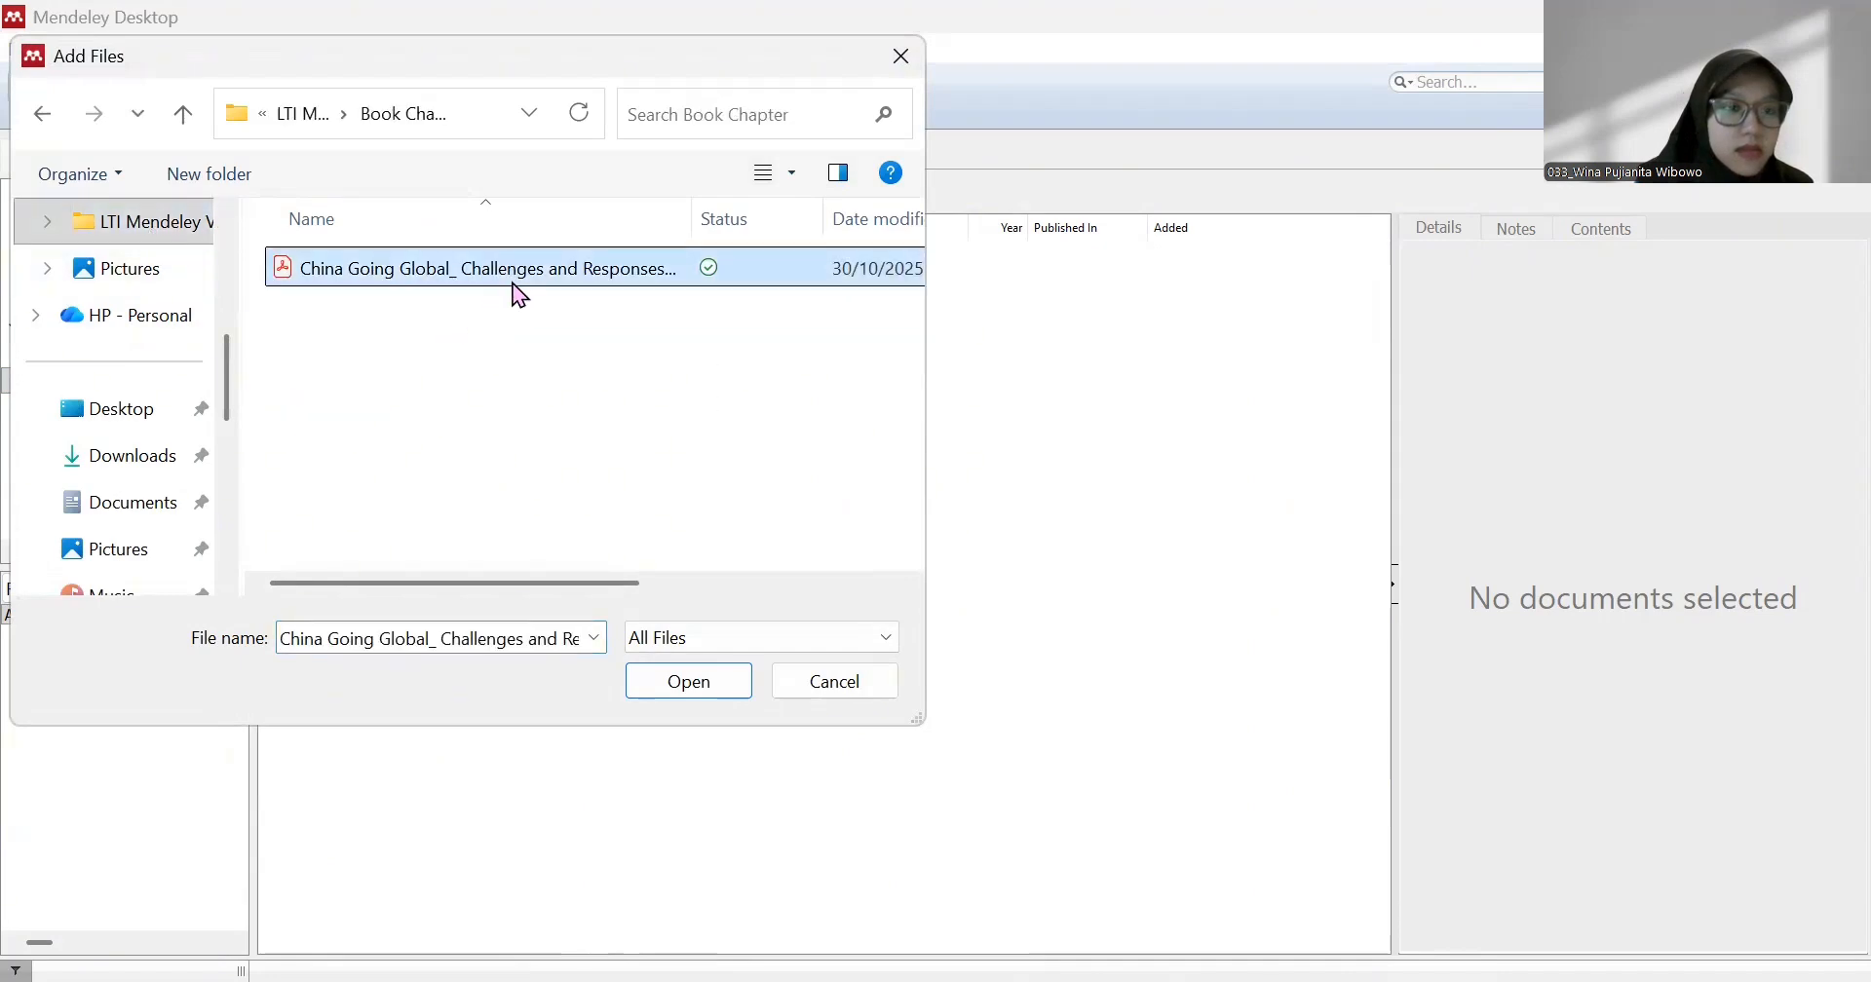
click(689, 684)
- Import the "Bridging technology and pedagogy" PDF from LTI Mendeley Video into the Journal Article subfolder
click(92, 409)
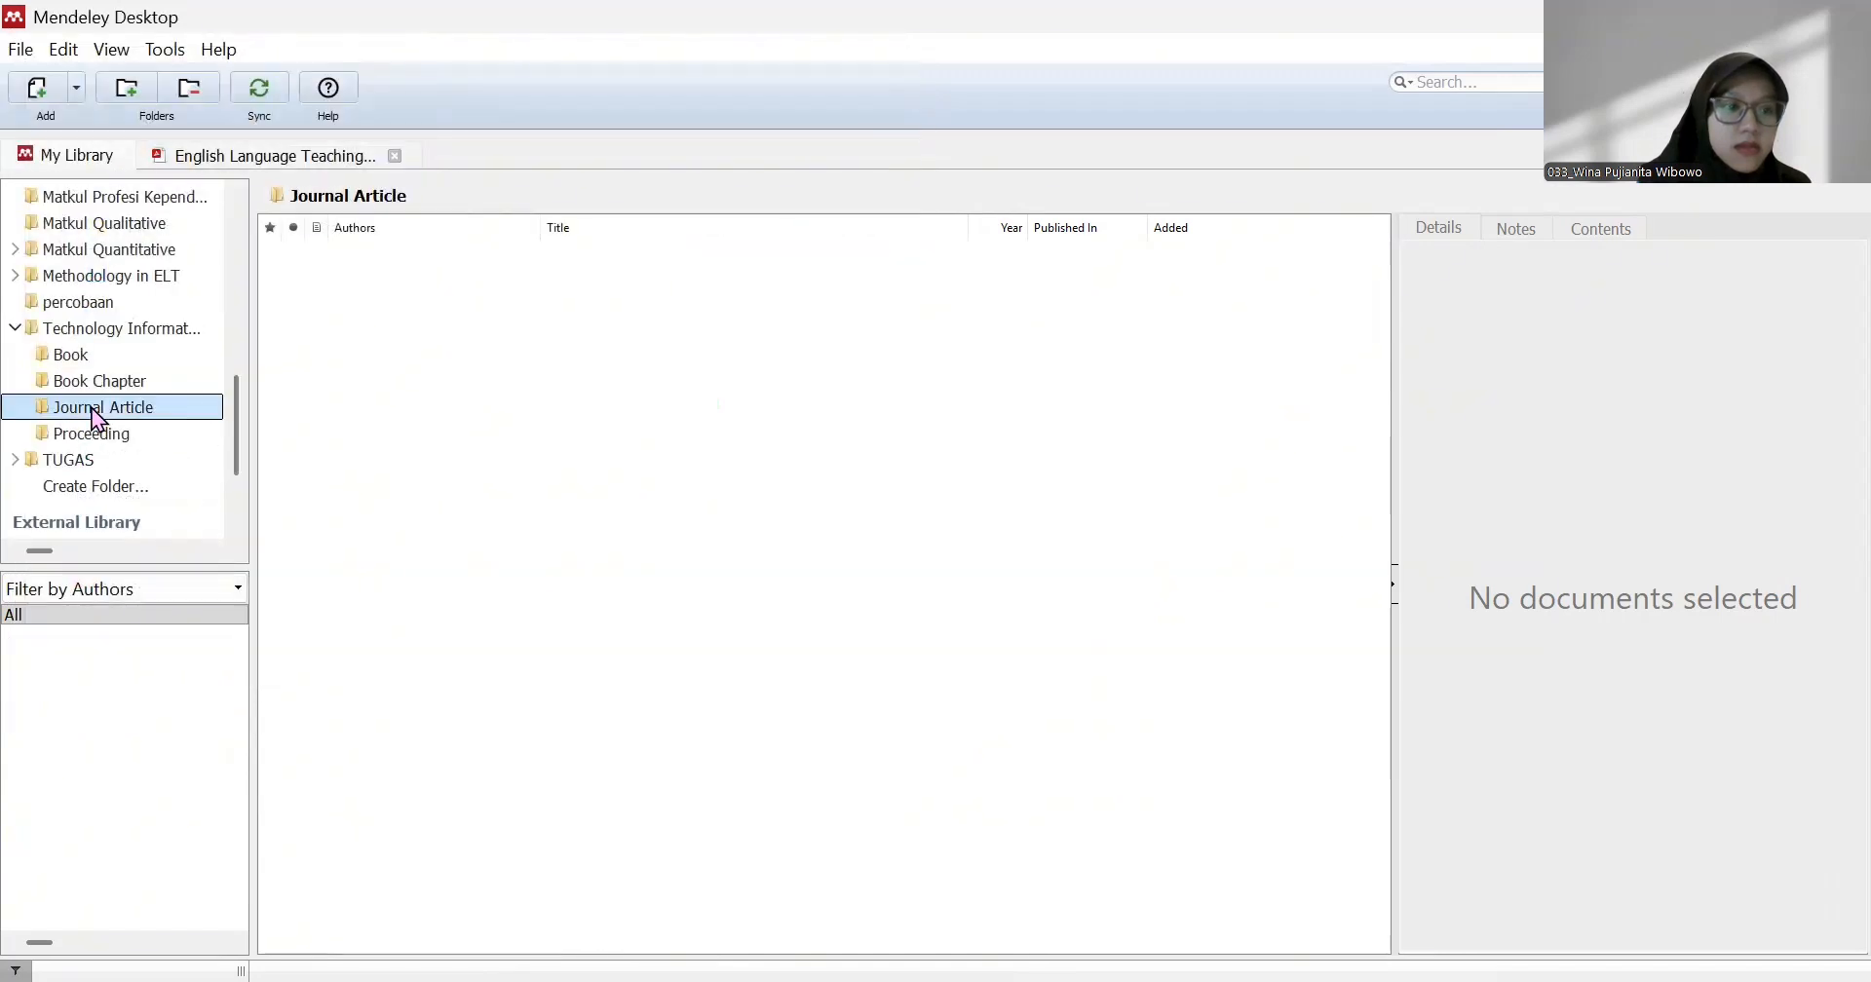
key(ctrl+o)
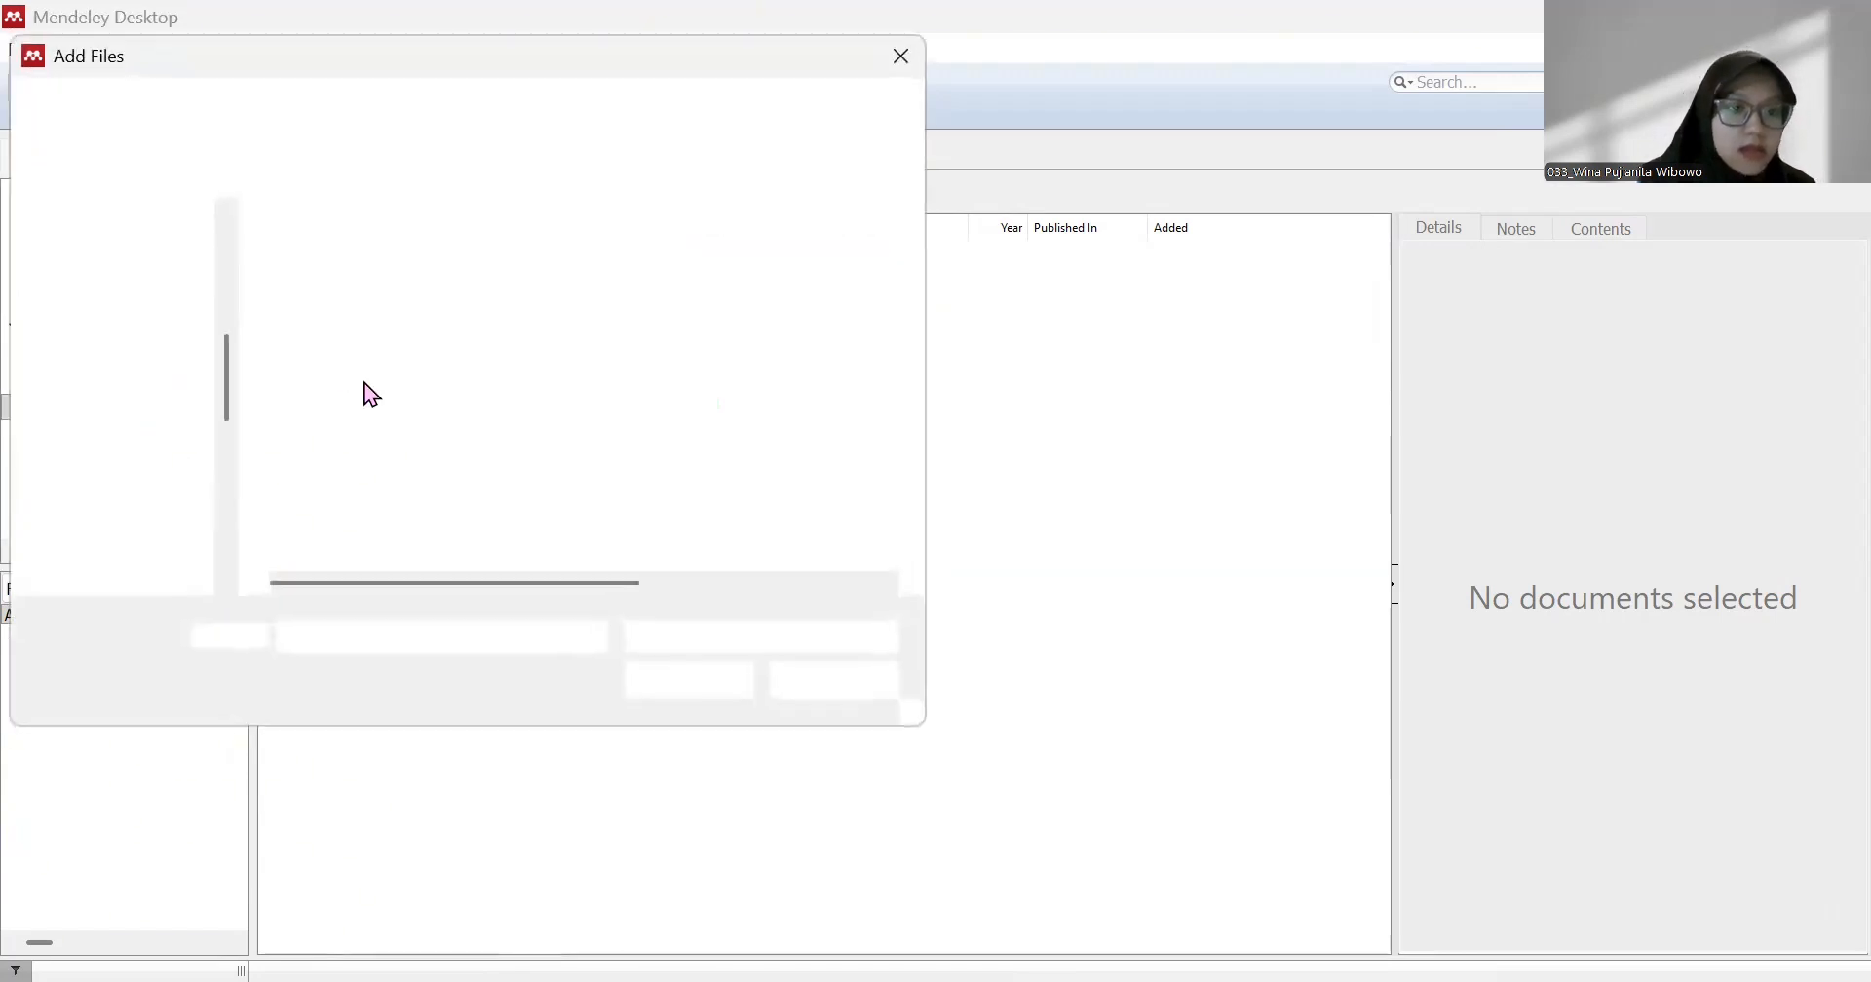
click(161, 244)
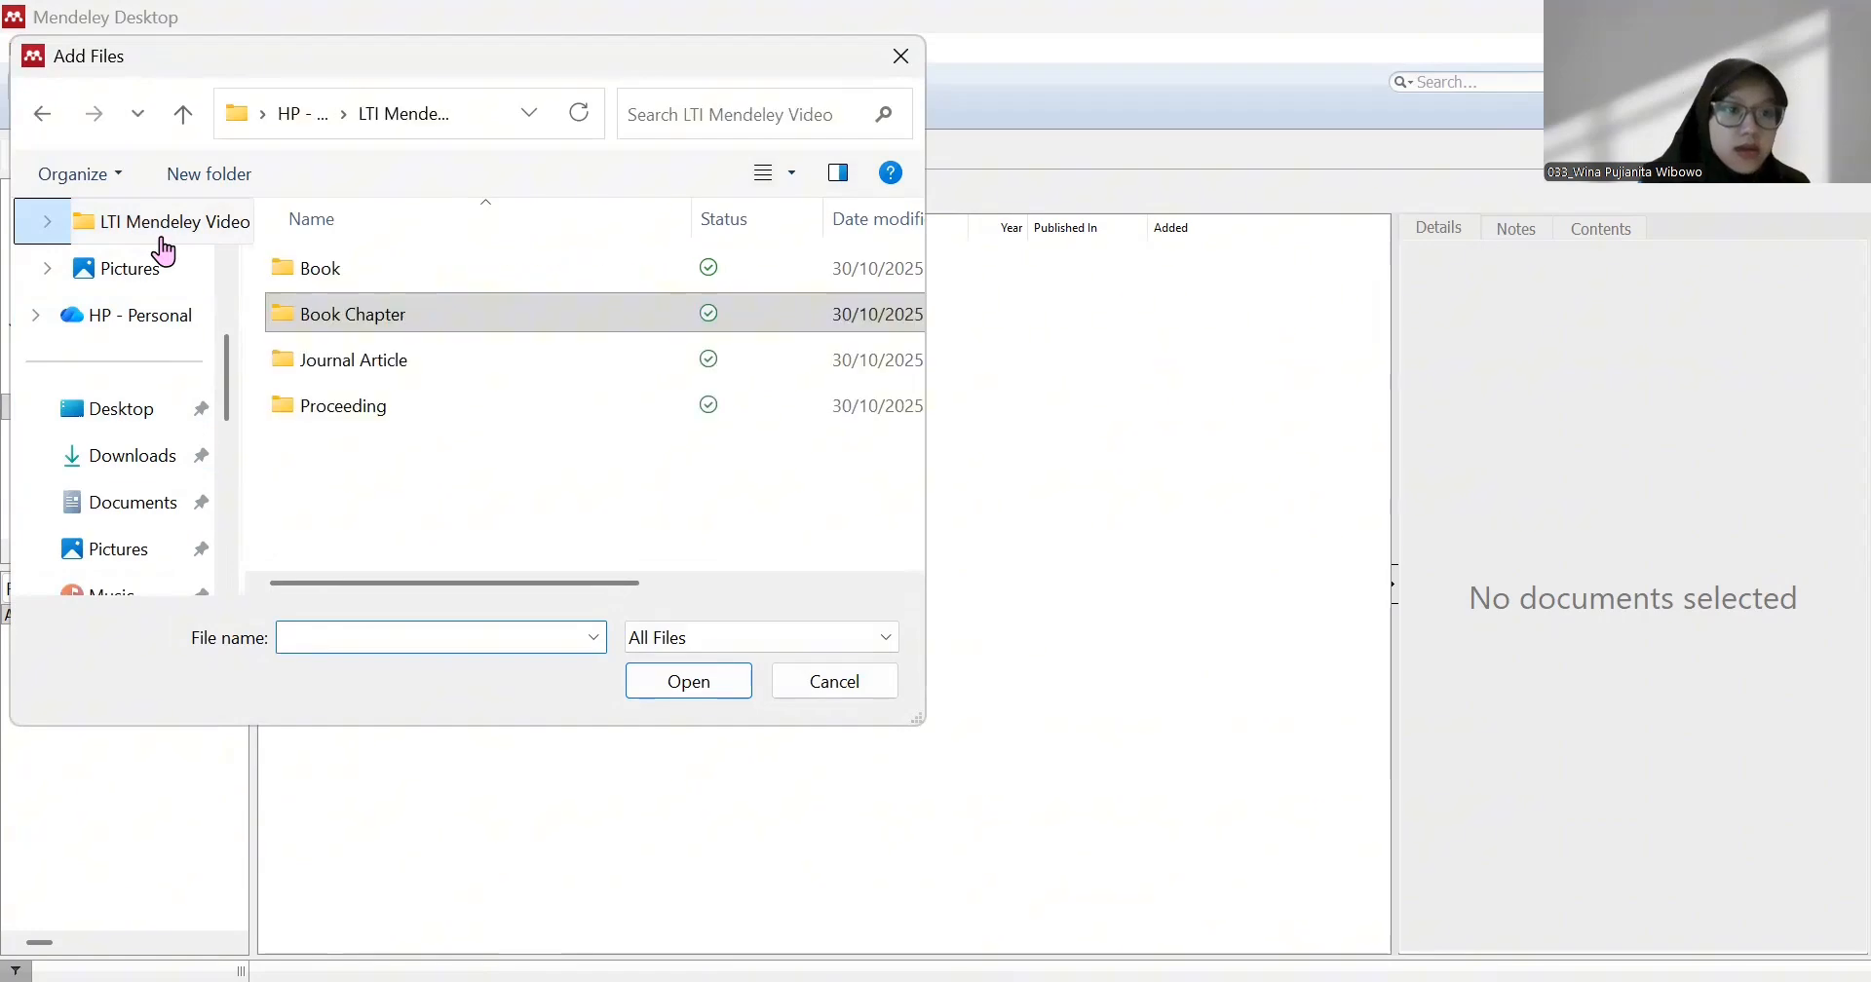
double_click(455, 366)
click(454, 290)
double_click(452, 288)
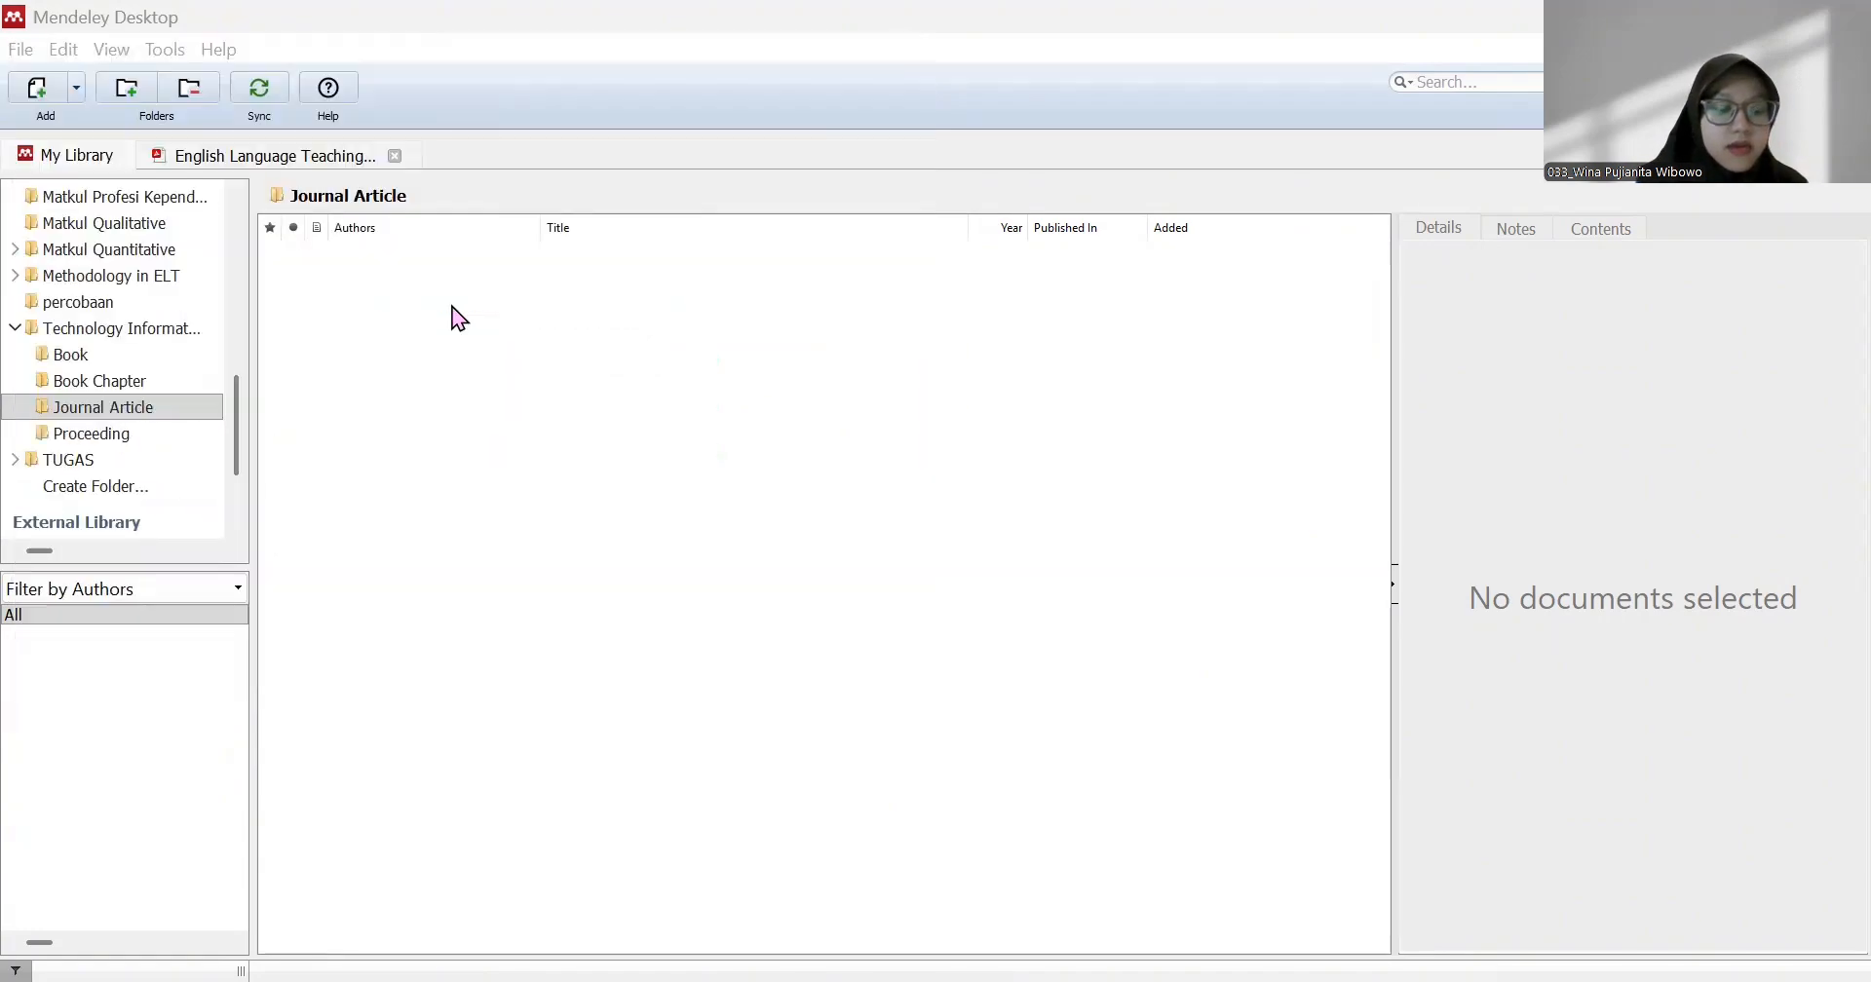
- Import the four remaining article PDFs, from "EFL teachers' generative artificial intelligence" through "Strategies-of-Improving-Information-Literacy", into the Journal Article subfolder
click(36, 90)
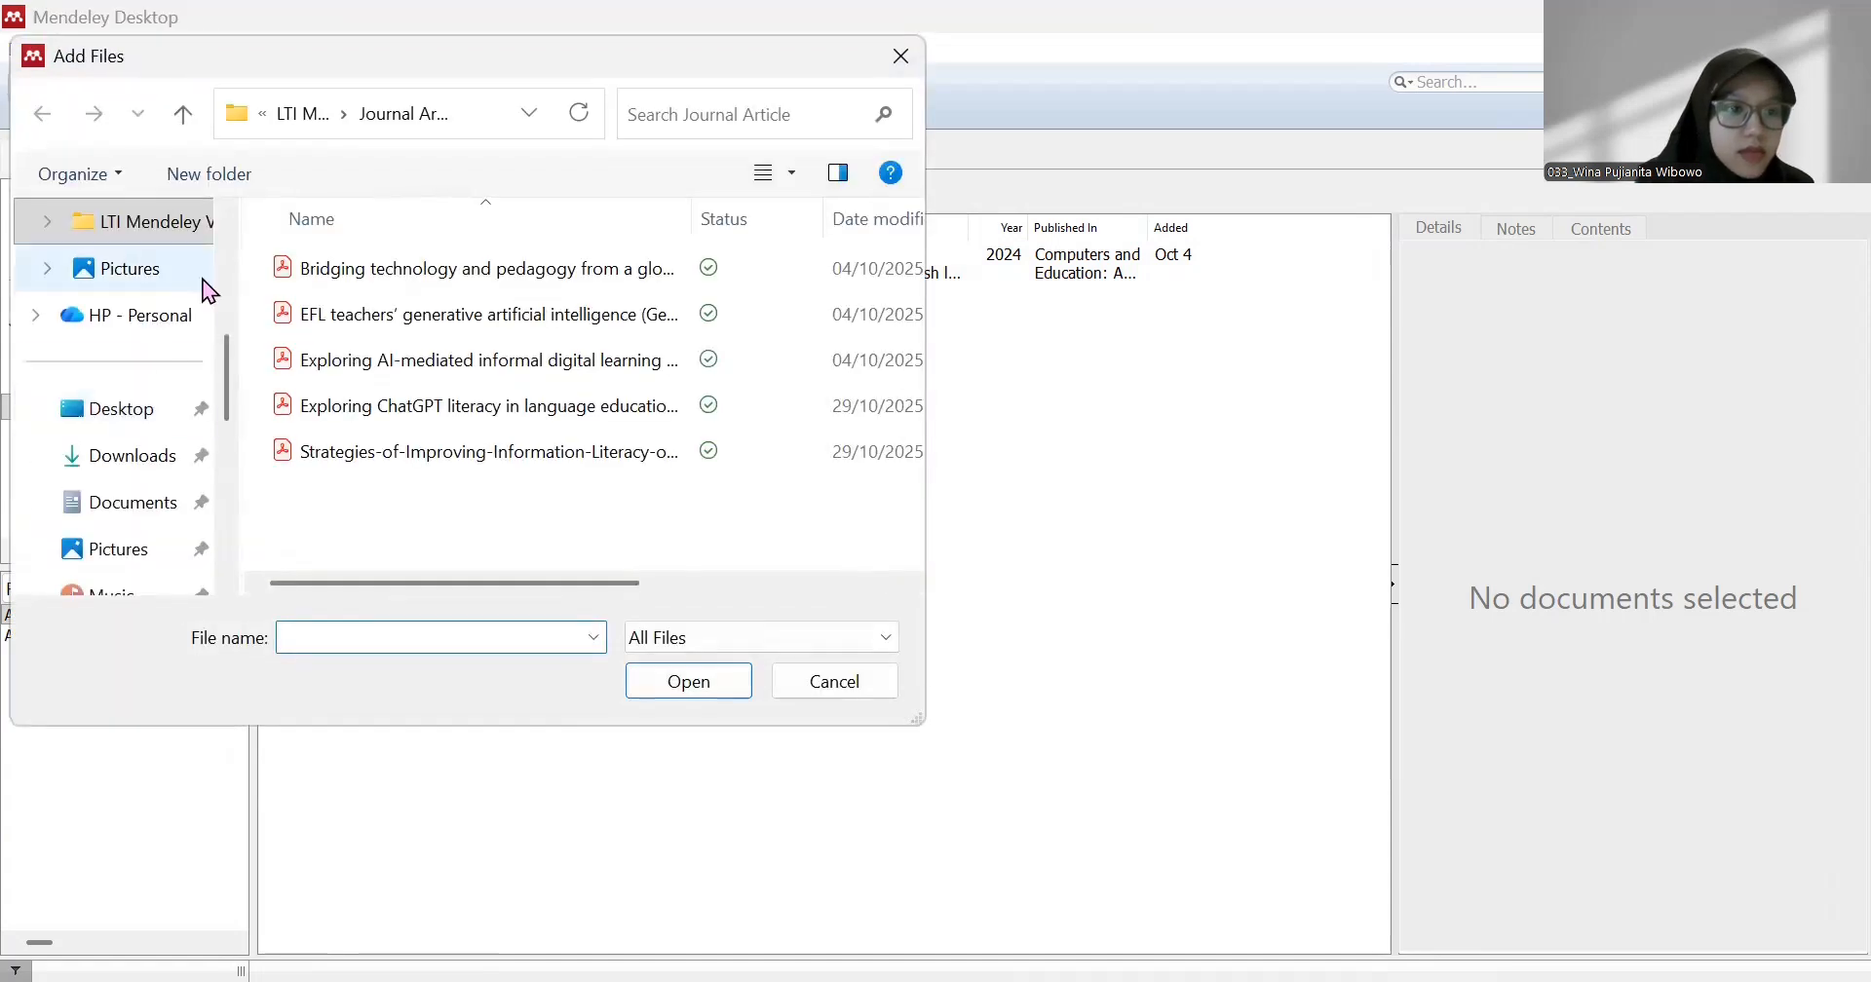
click(371, 317)
shift+click(376, 359)
shift+click(376, 407)
shift+click(376, 451)
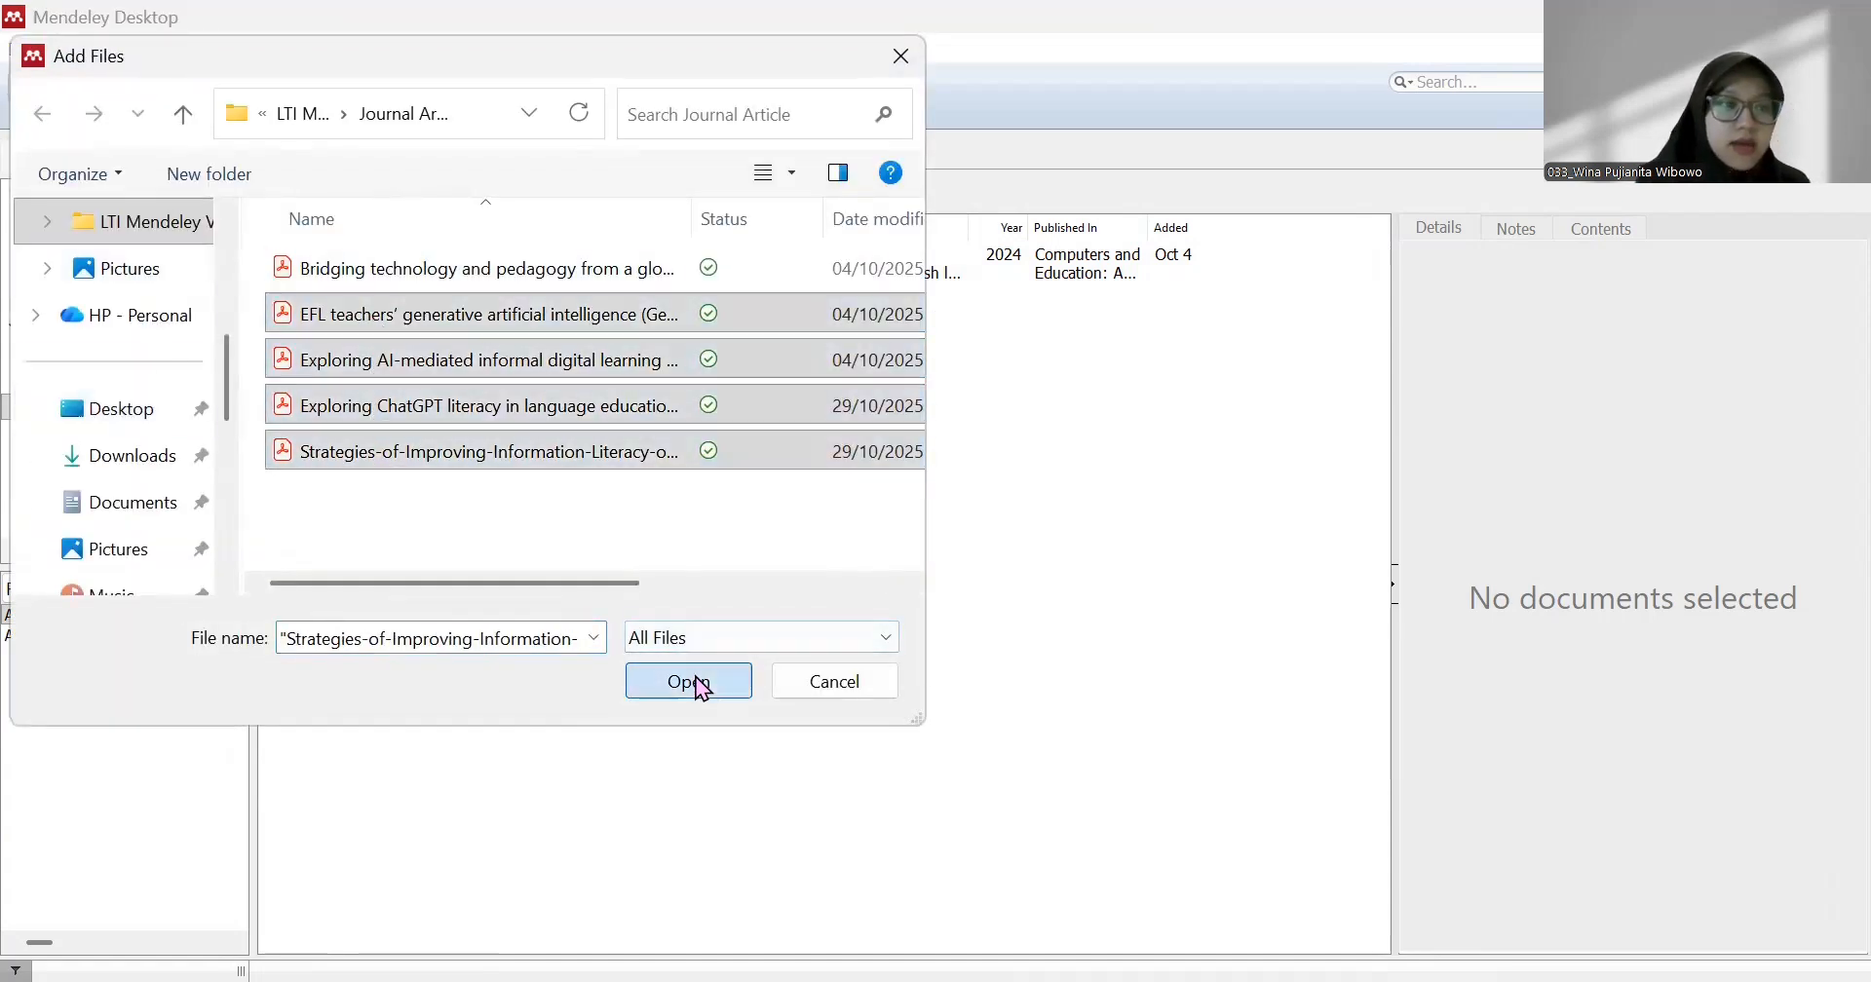
click(696, 681)
- Import the "Training Students to Identify and Correct" PDF from LTI Mendeley Video into the Proceeding subfolder
click(113, 433)
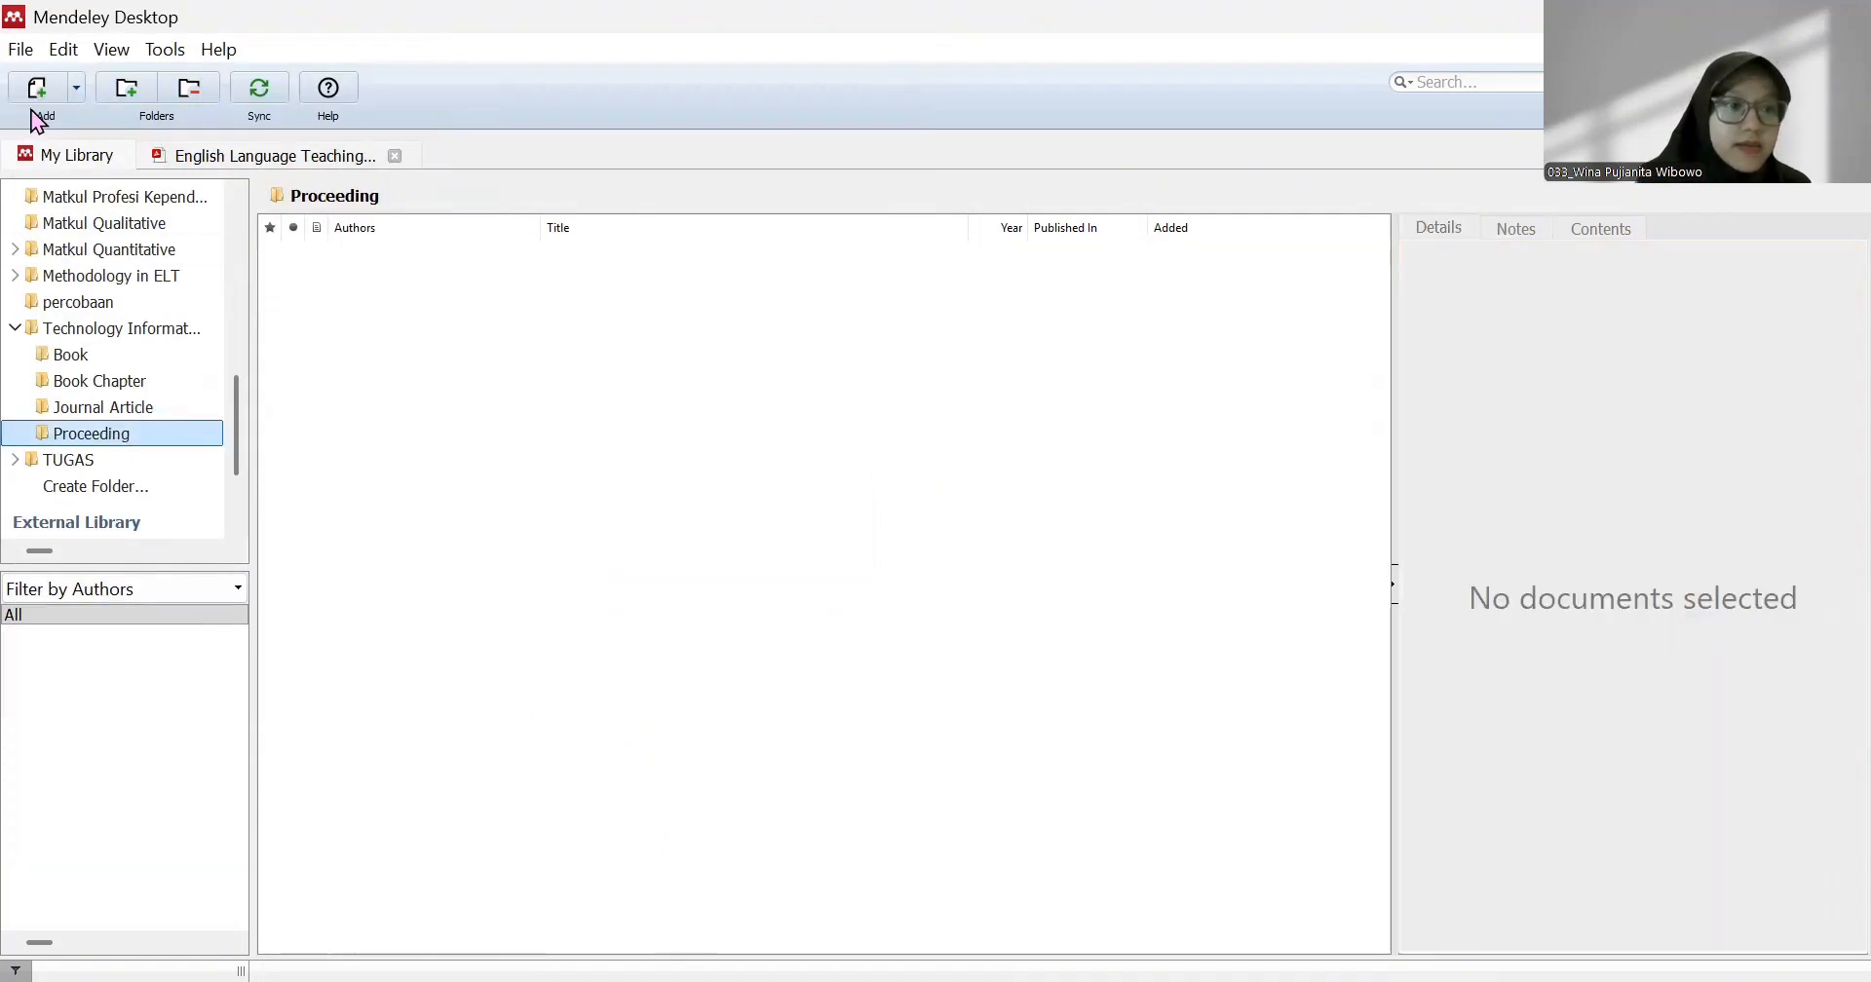
click(51, 89)
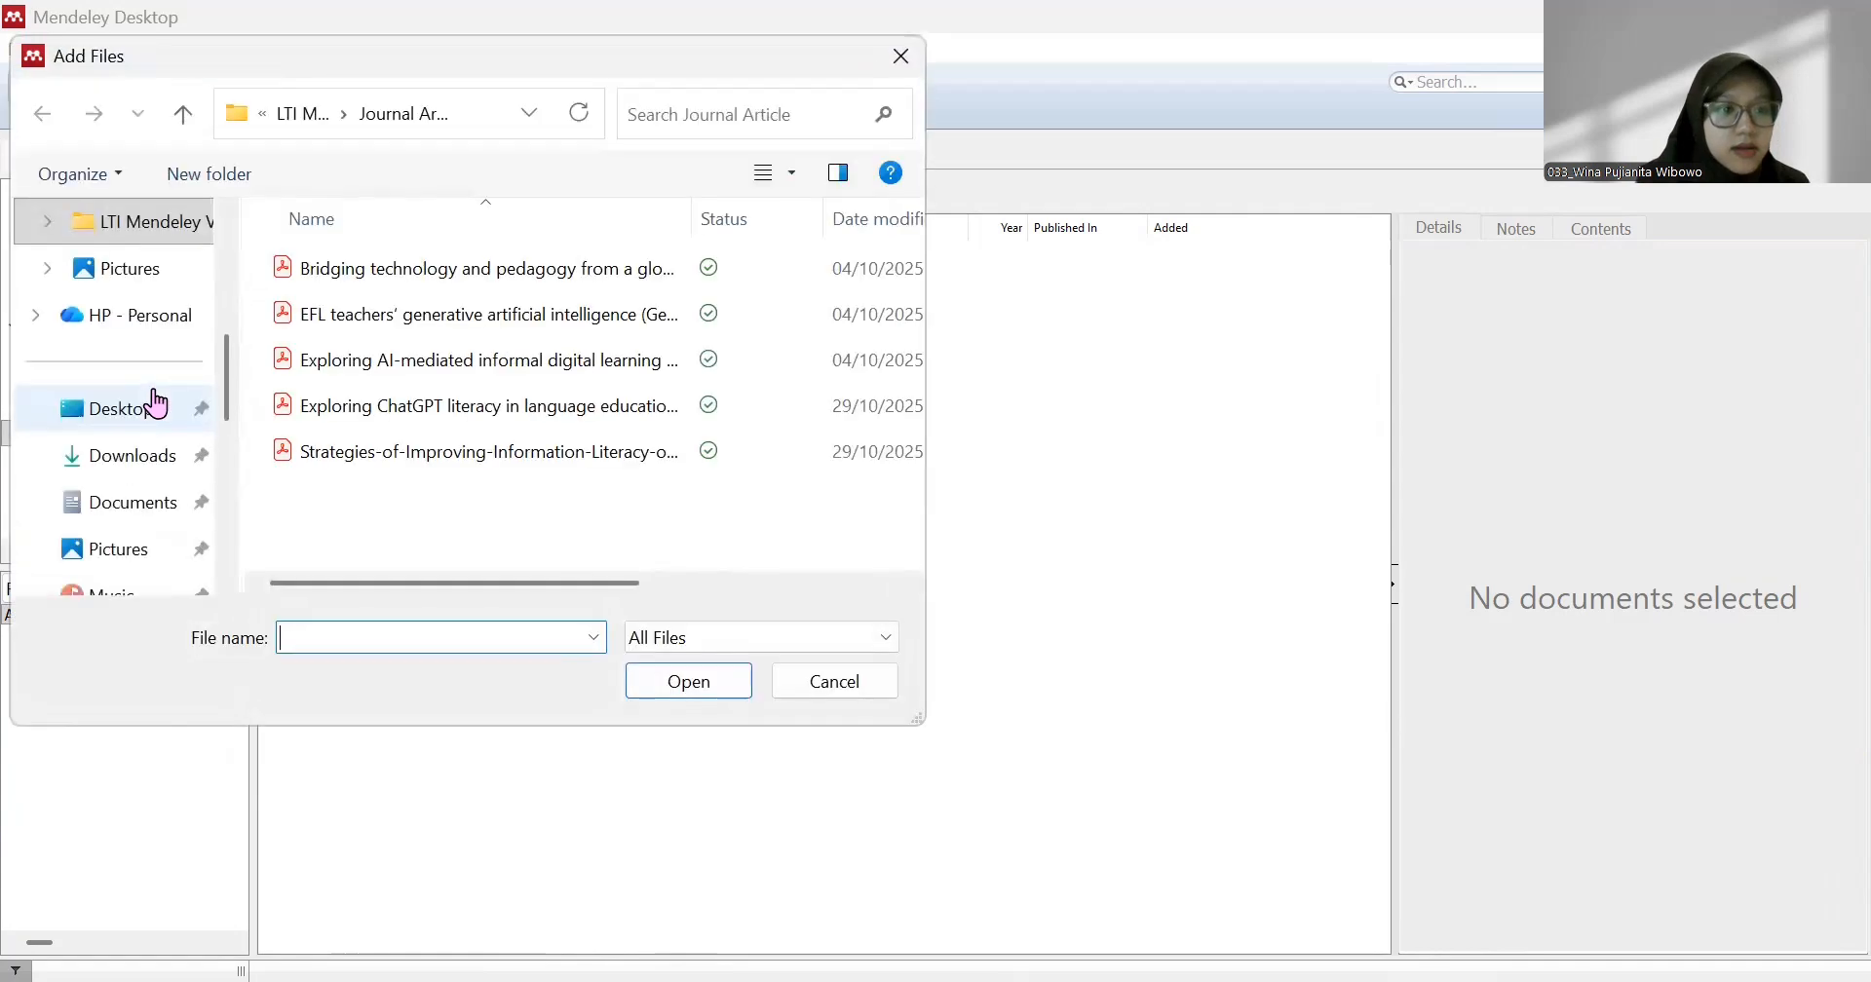
click(148, 224)
double_click(543, 407)
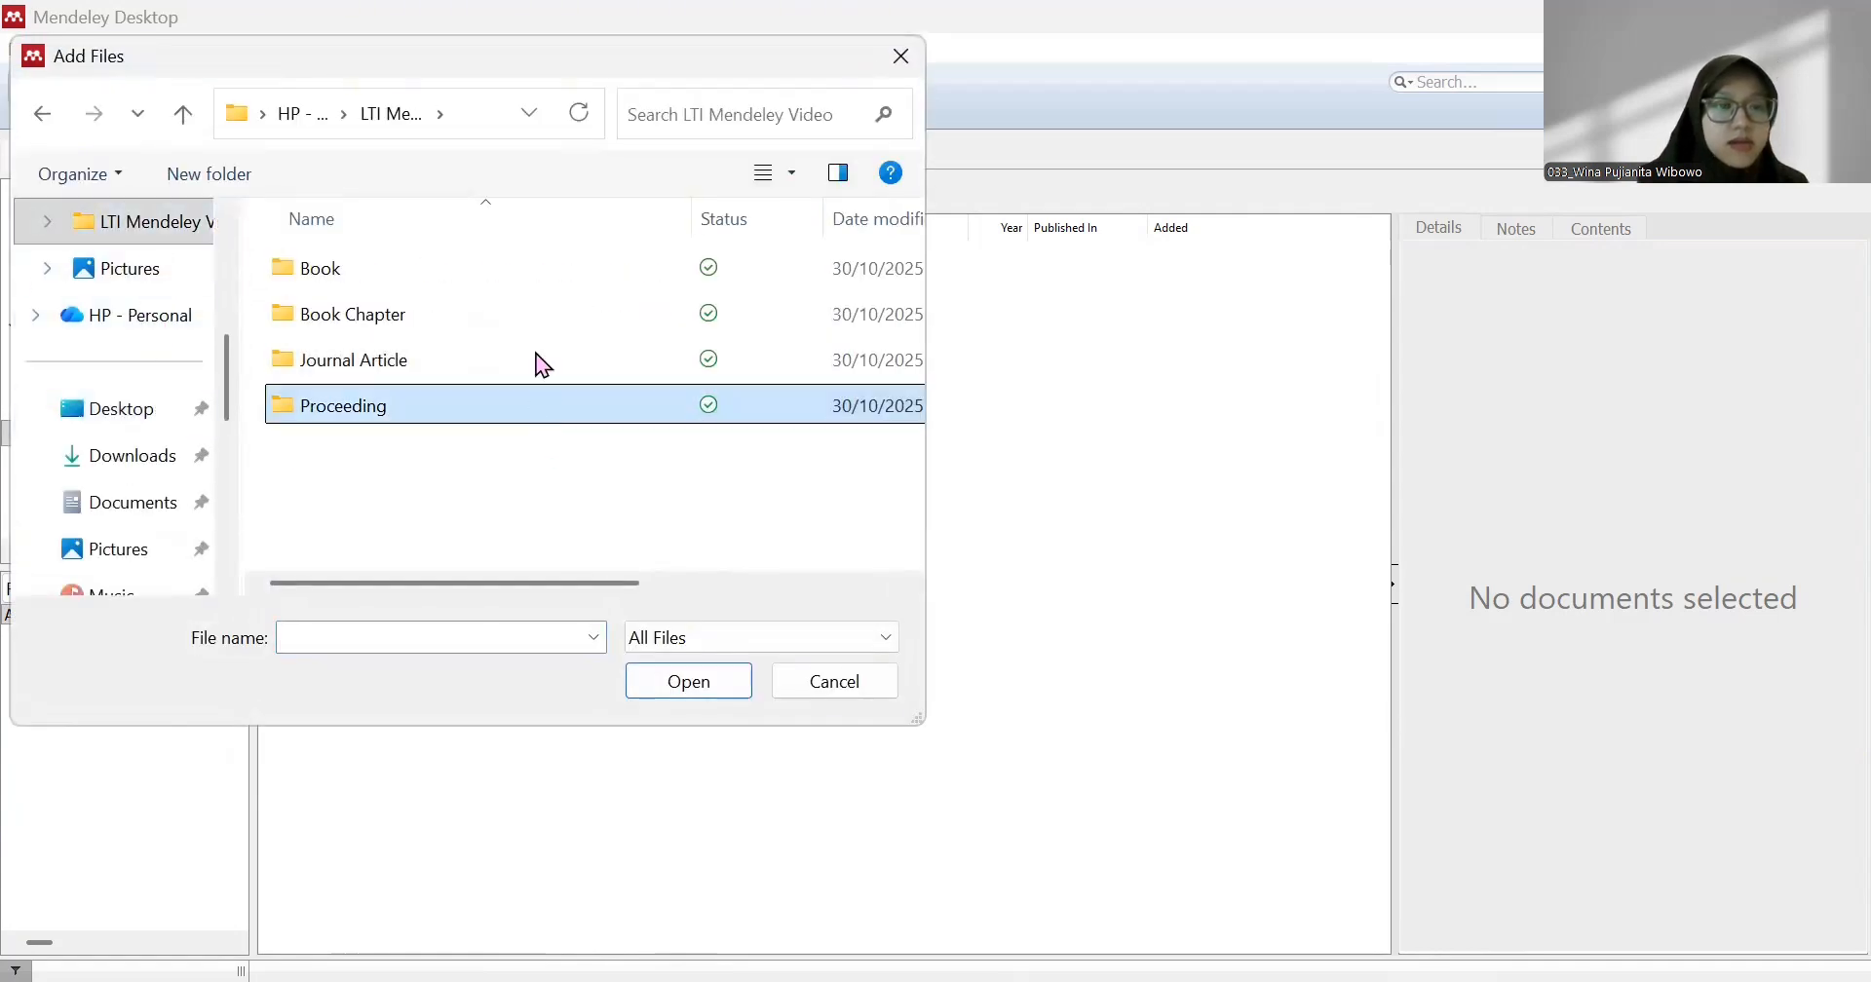
click(530, 272)
click(680, 687)
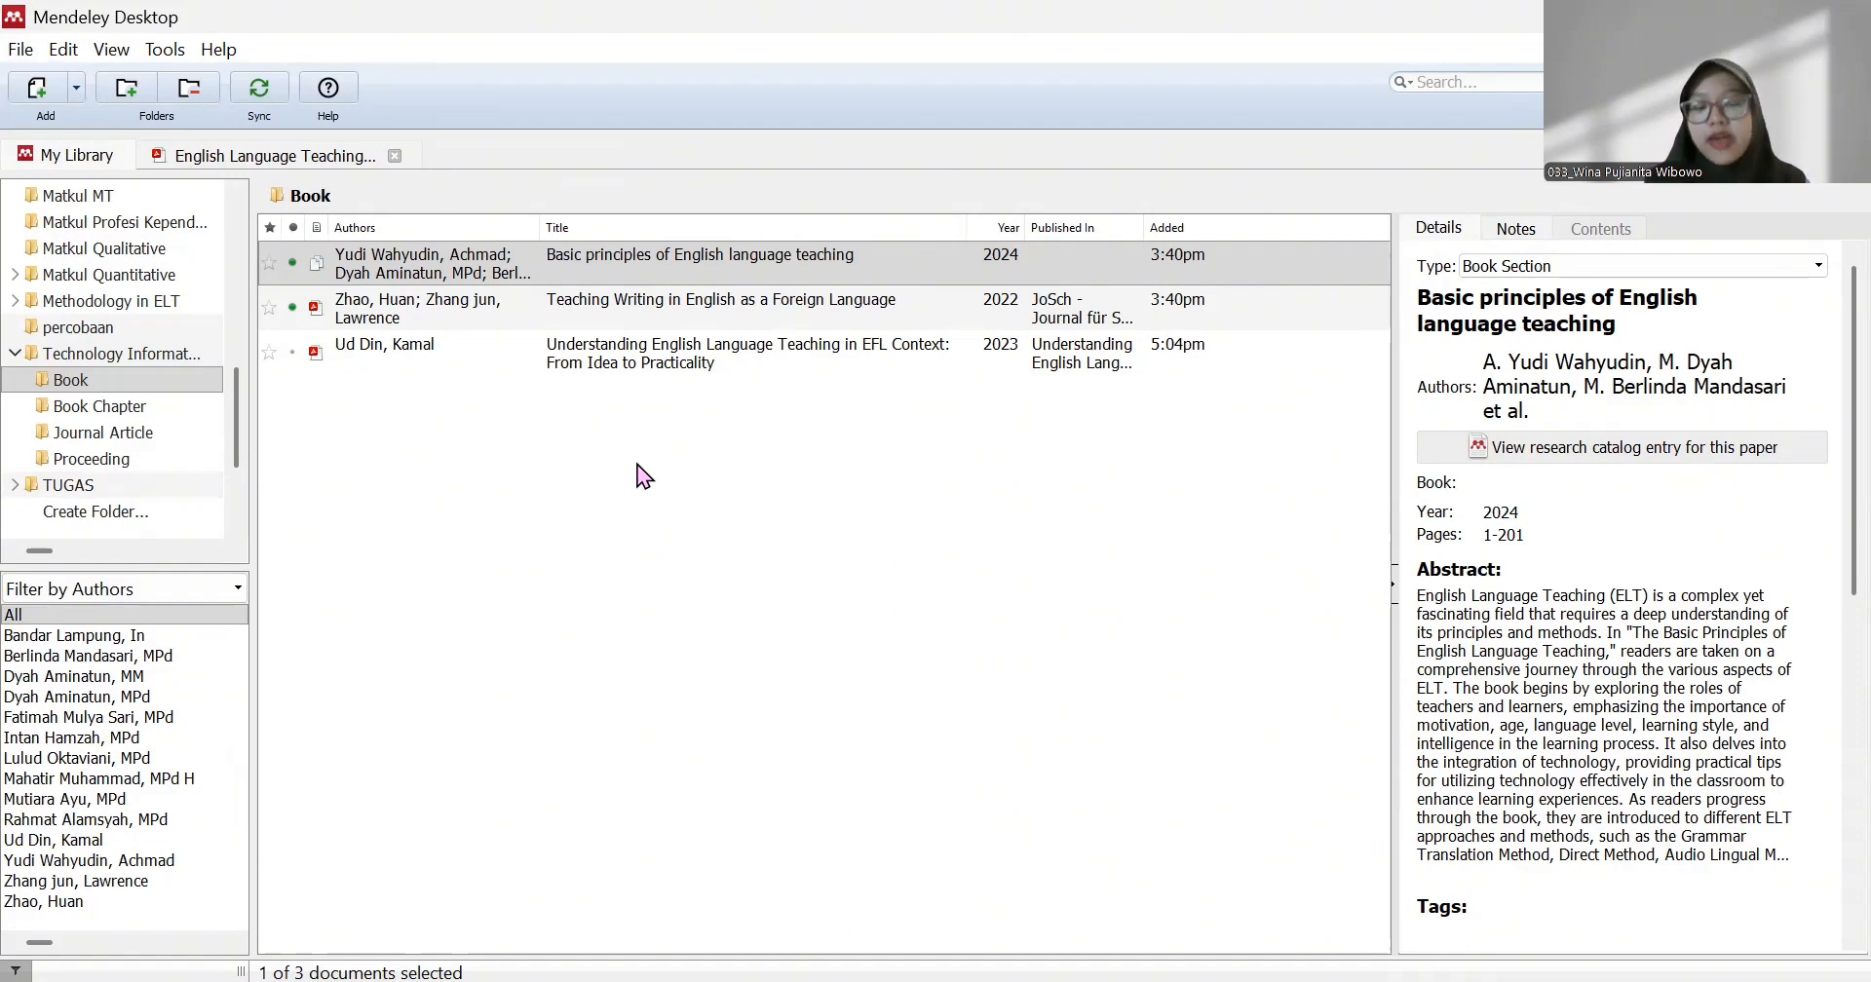
- Open the "Basic principles of English language teaching" PDF from the Book subfolder and examine its cover and entry details
click(707, 275)
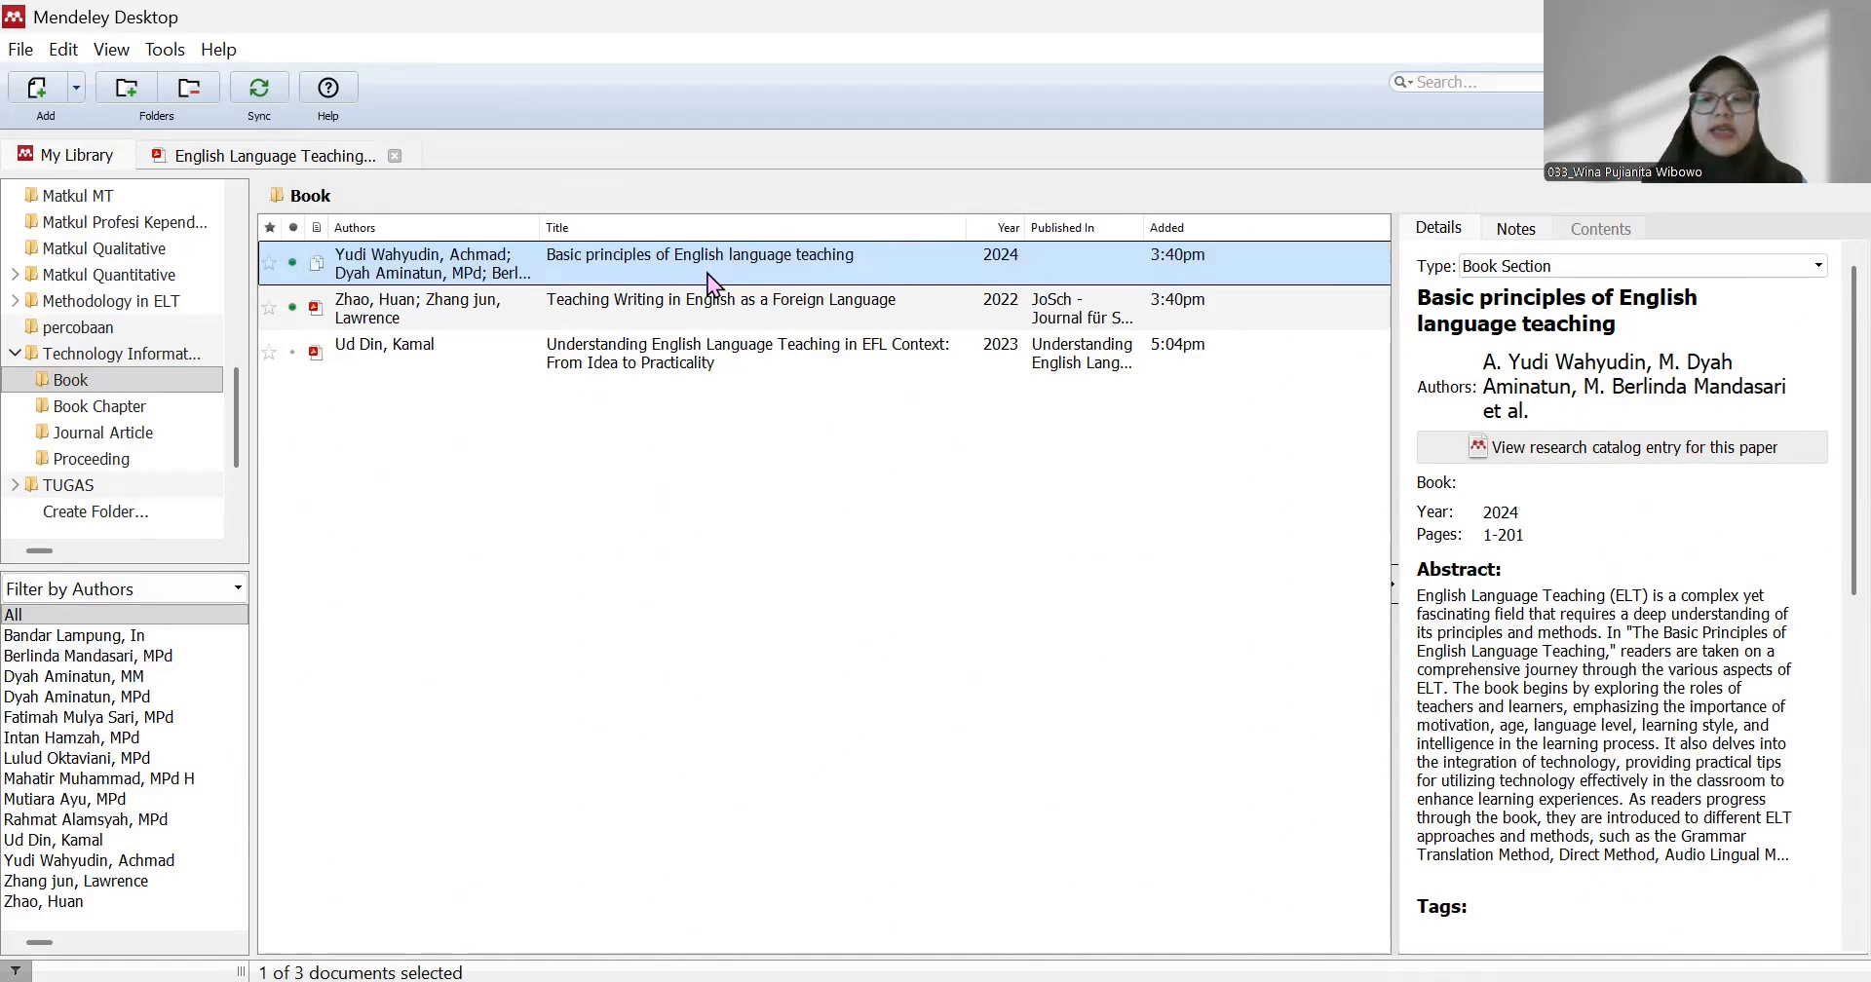
double_click(707, 273)
scroll(955, 430, up, 5)
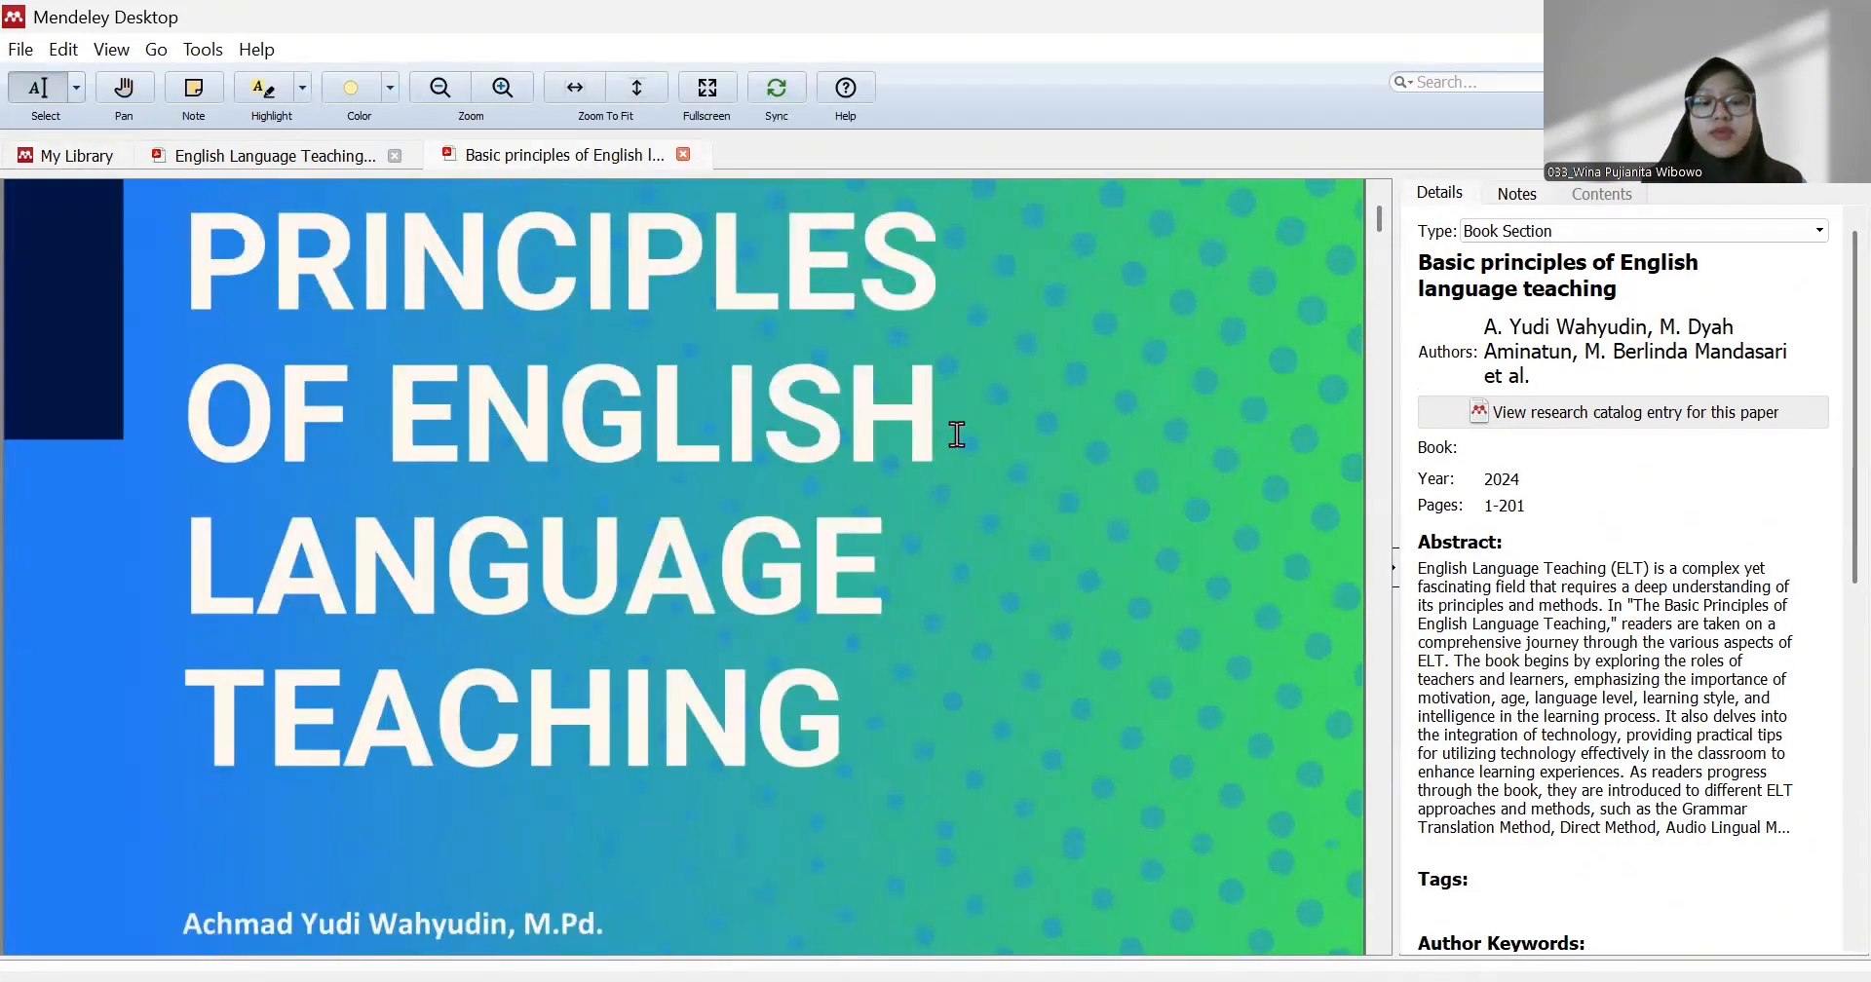
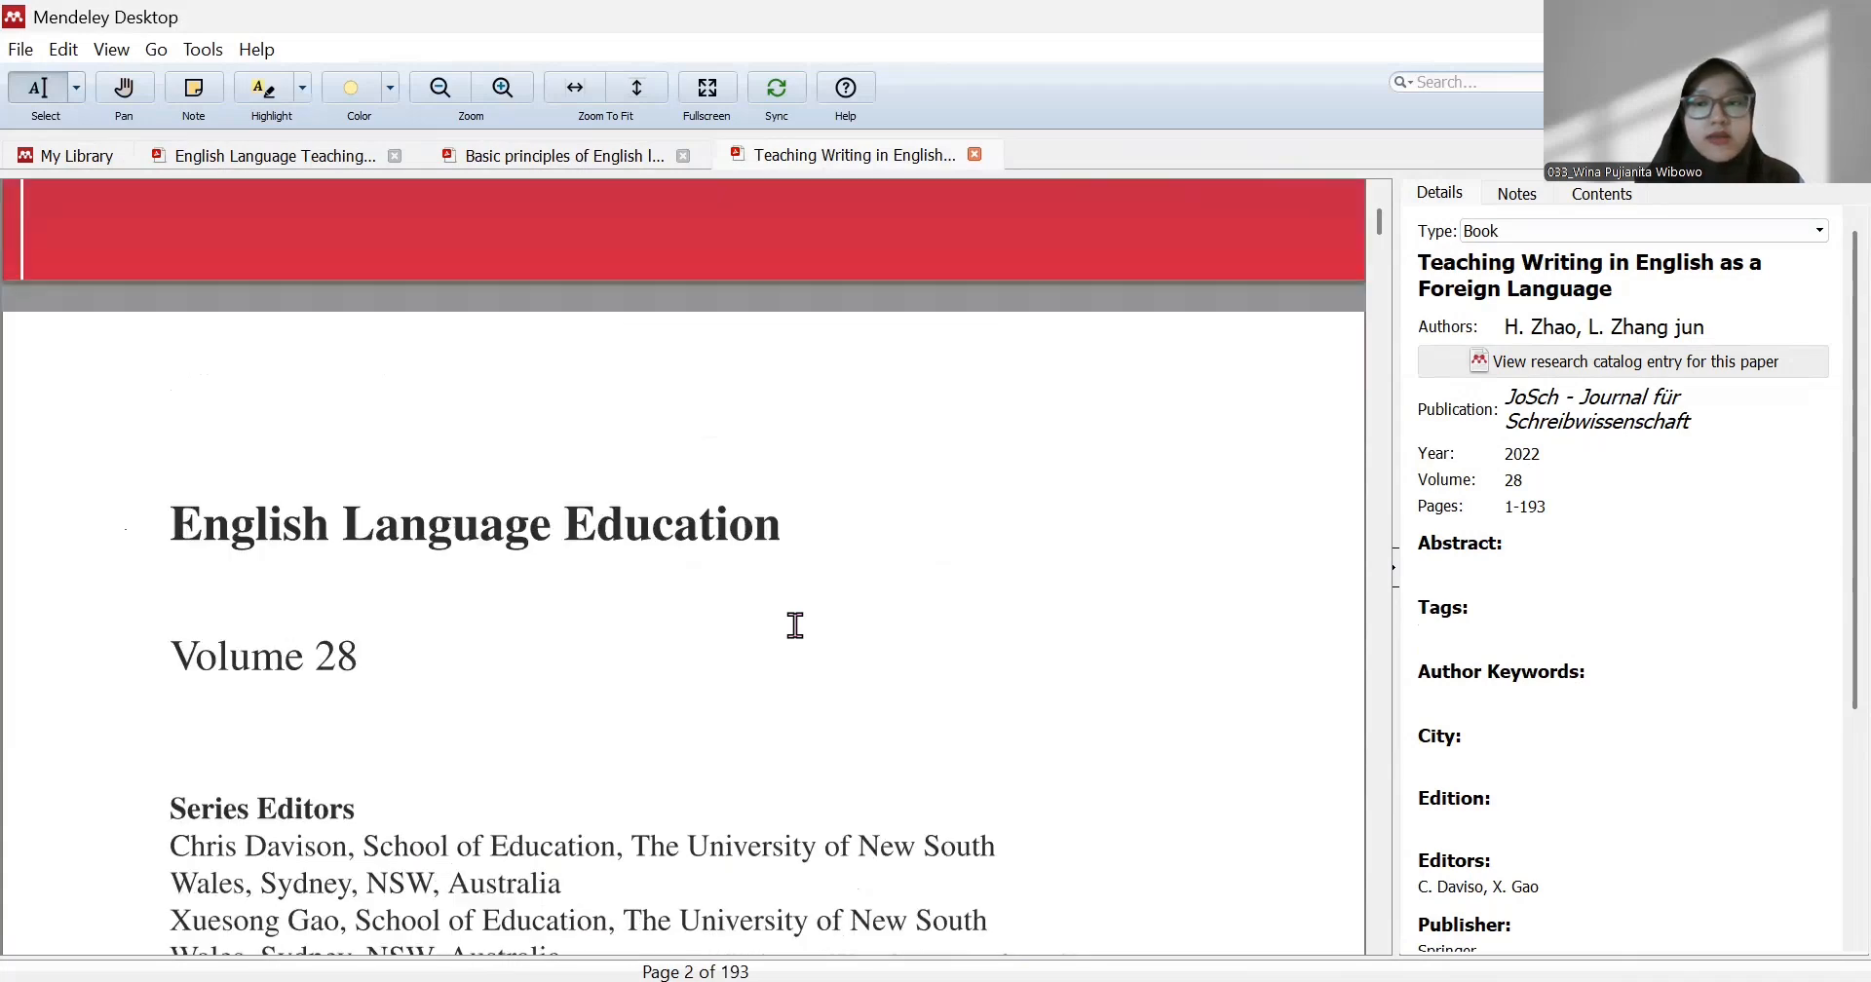
- Check the "Teaching Writing in English as a Foreign Language" entry's details against the book's cover and series editor page
scroll(795, 625, down, 3)
scroll(795, 625, down, 2)
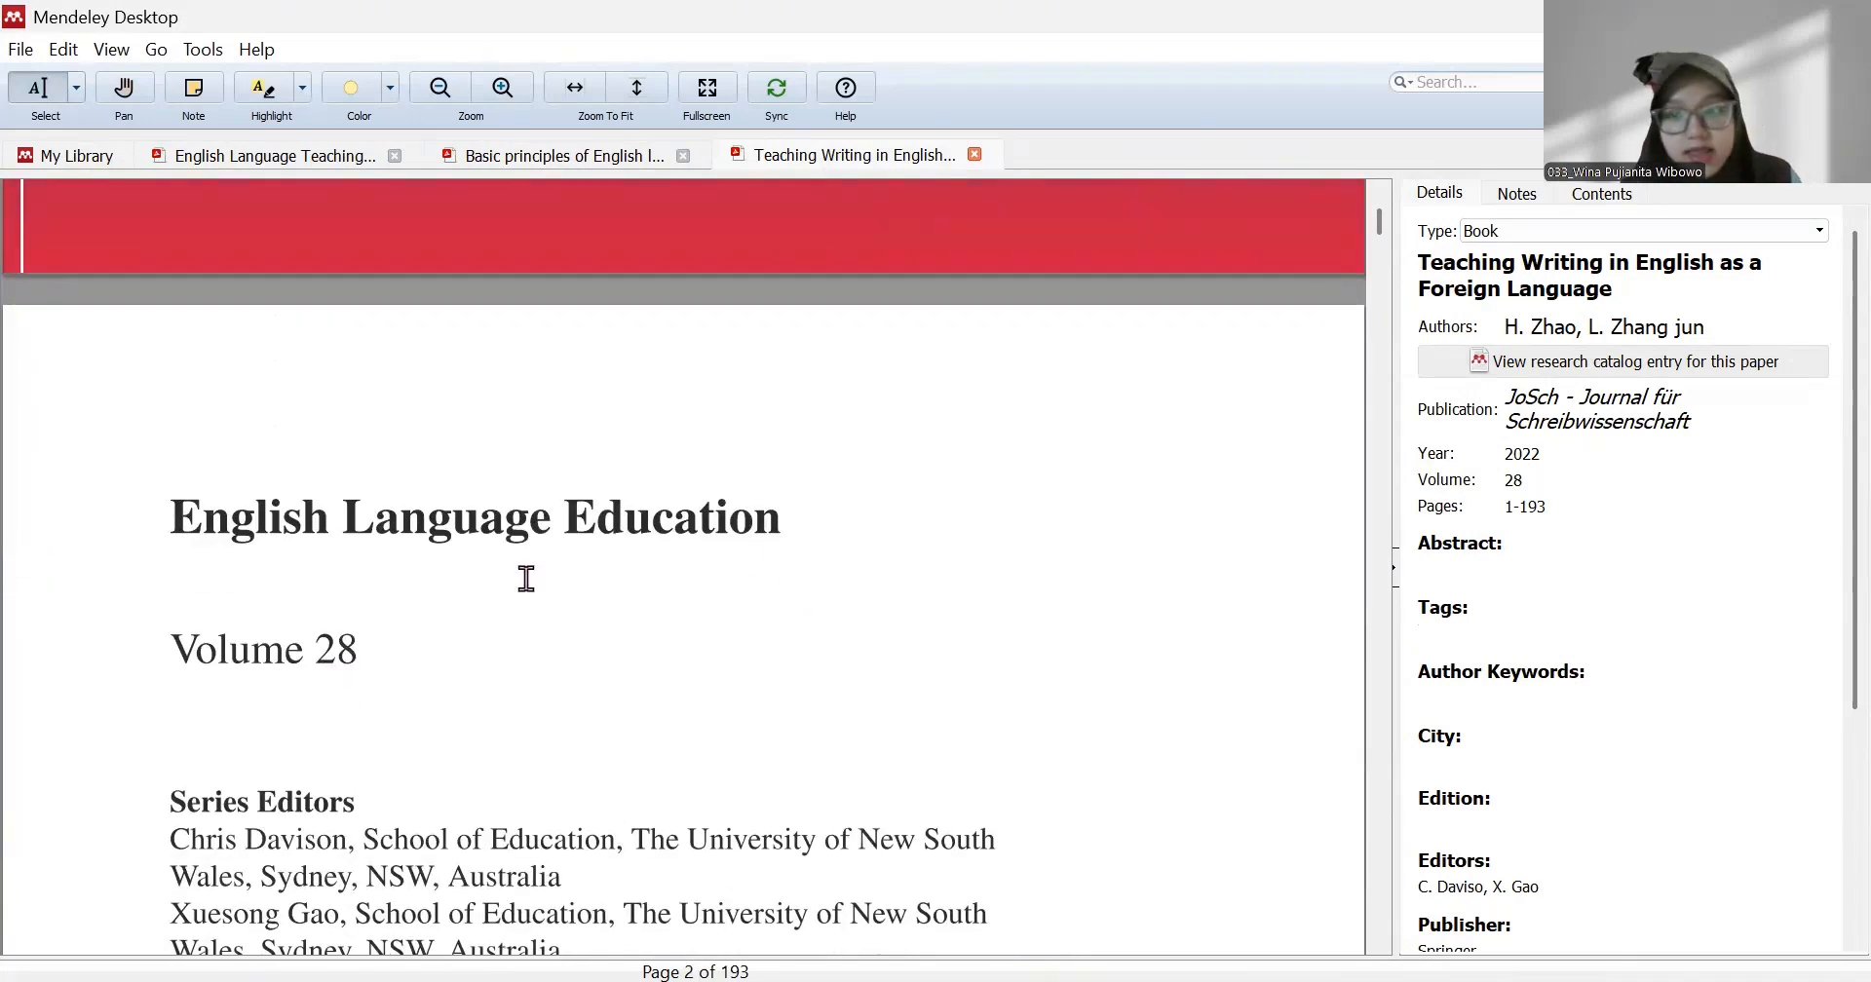
scroll(1166, 614, up, 5)
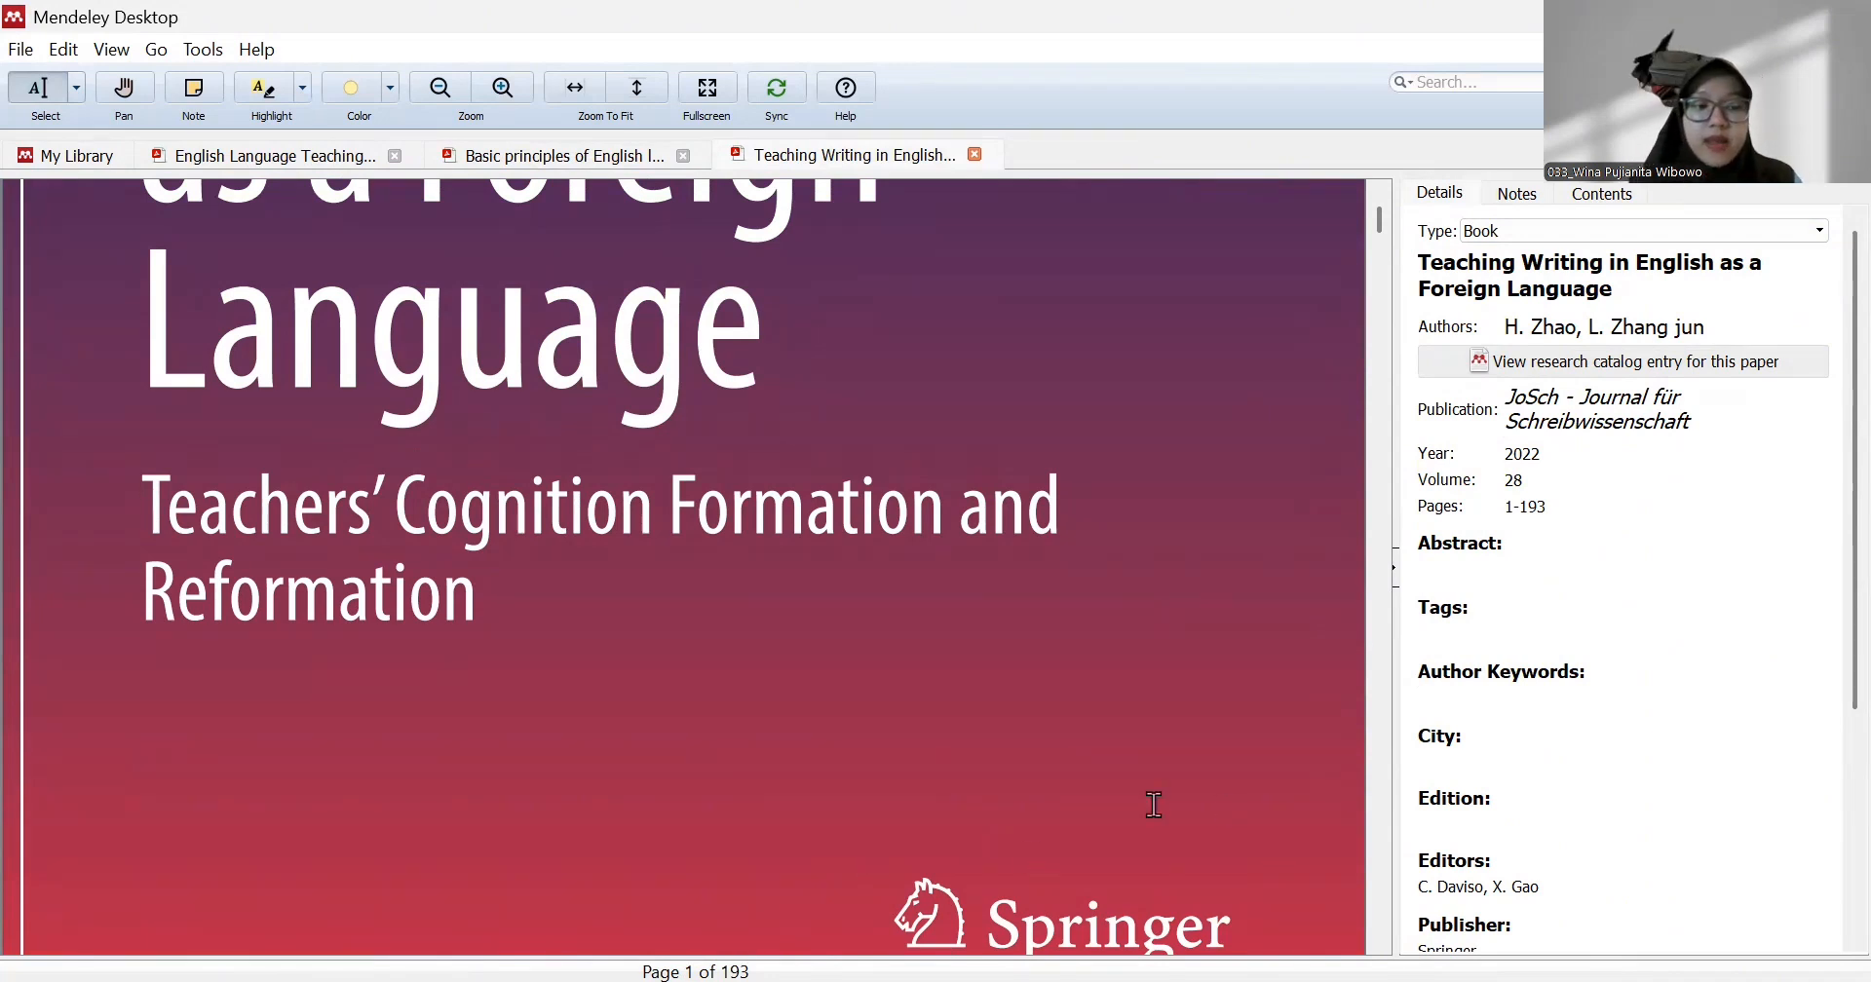
scroll(1491, 606, down, 5)
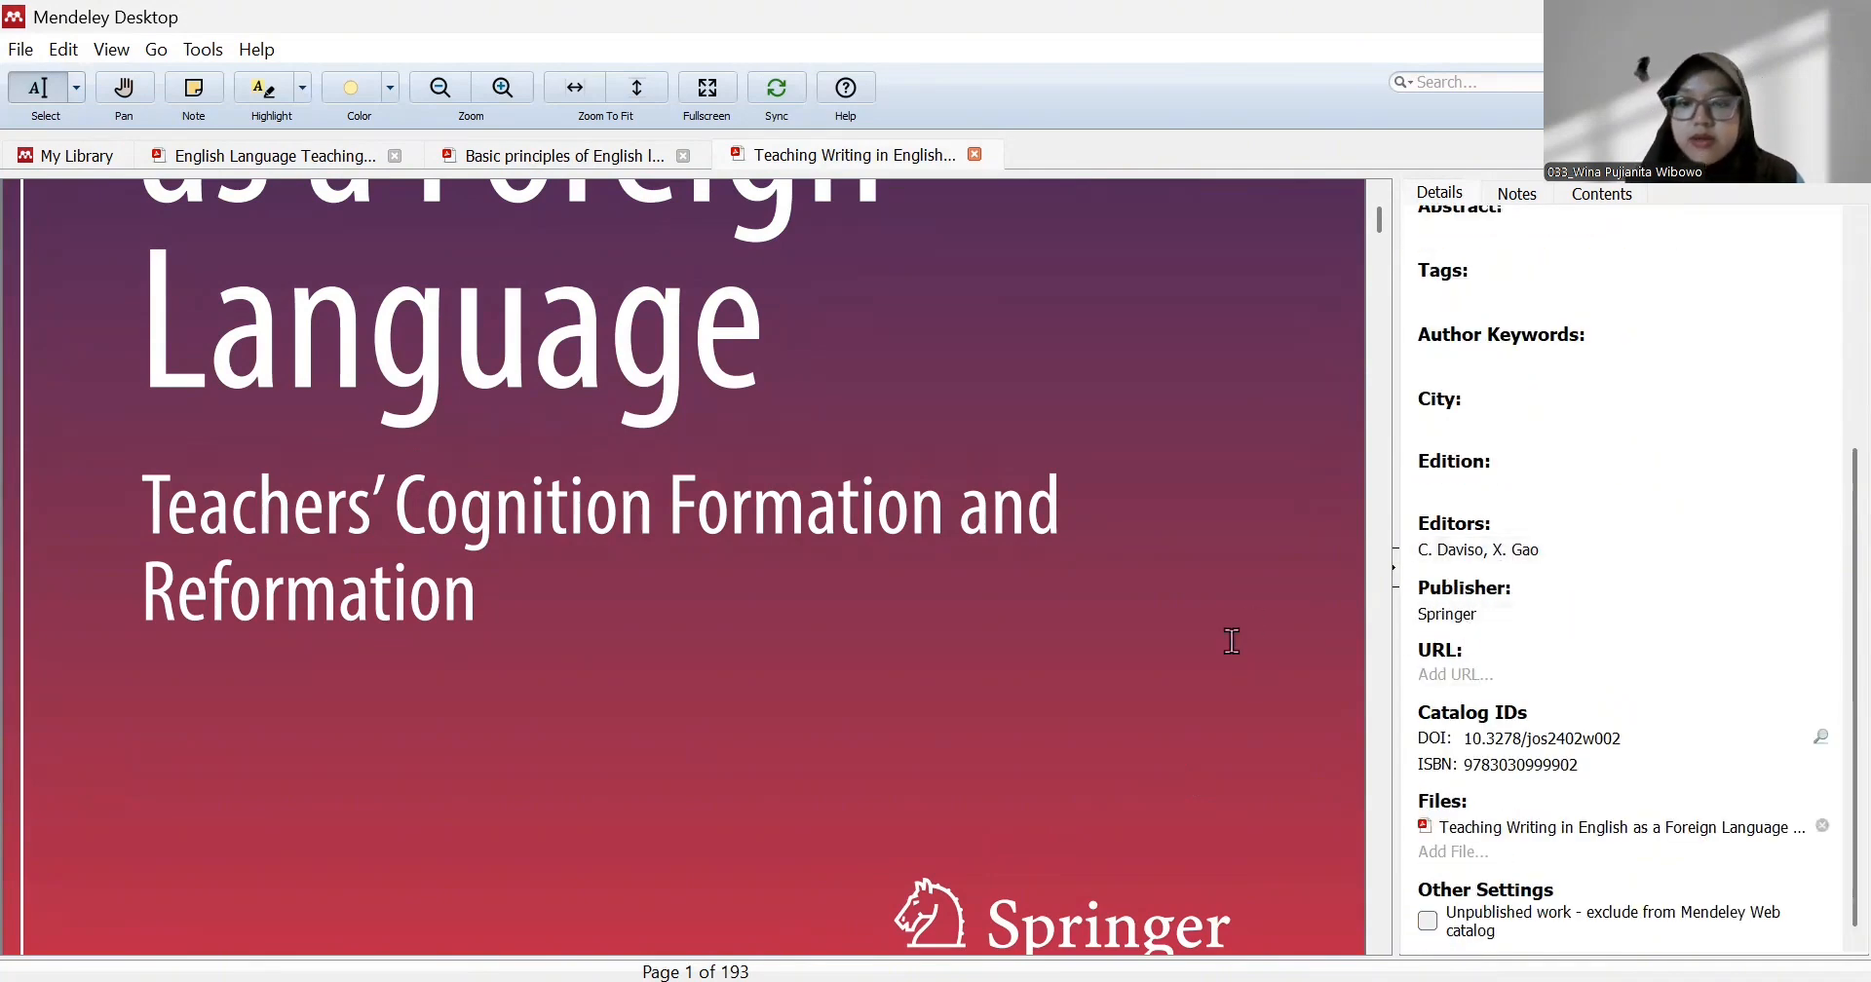
scroll(1231, 641, down, 4)
scroll(1231, 640, down, 6)
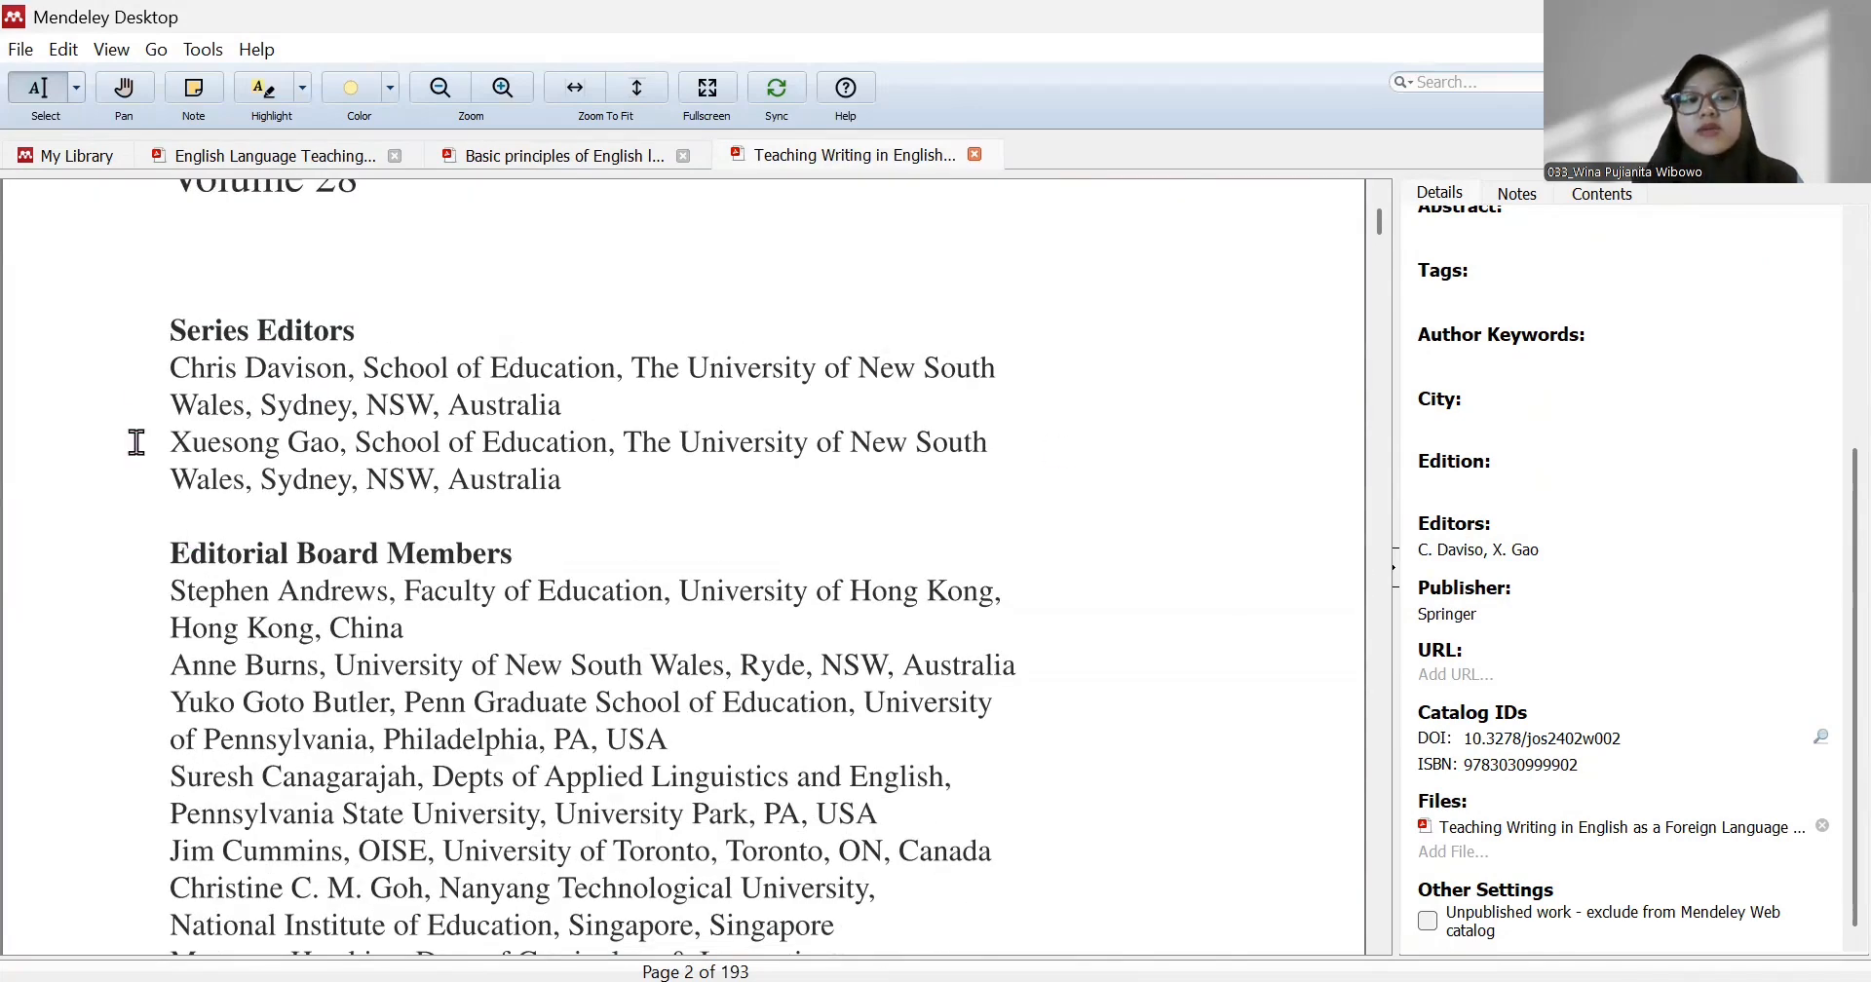
scroll(1111, 510, up, 5)
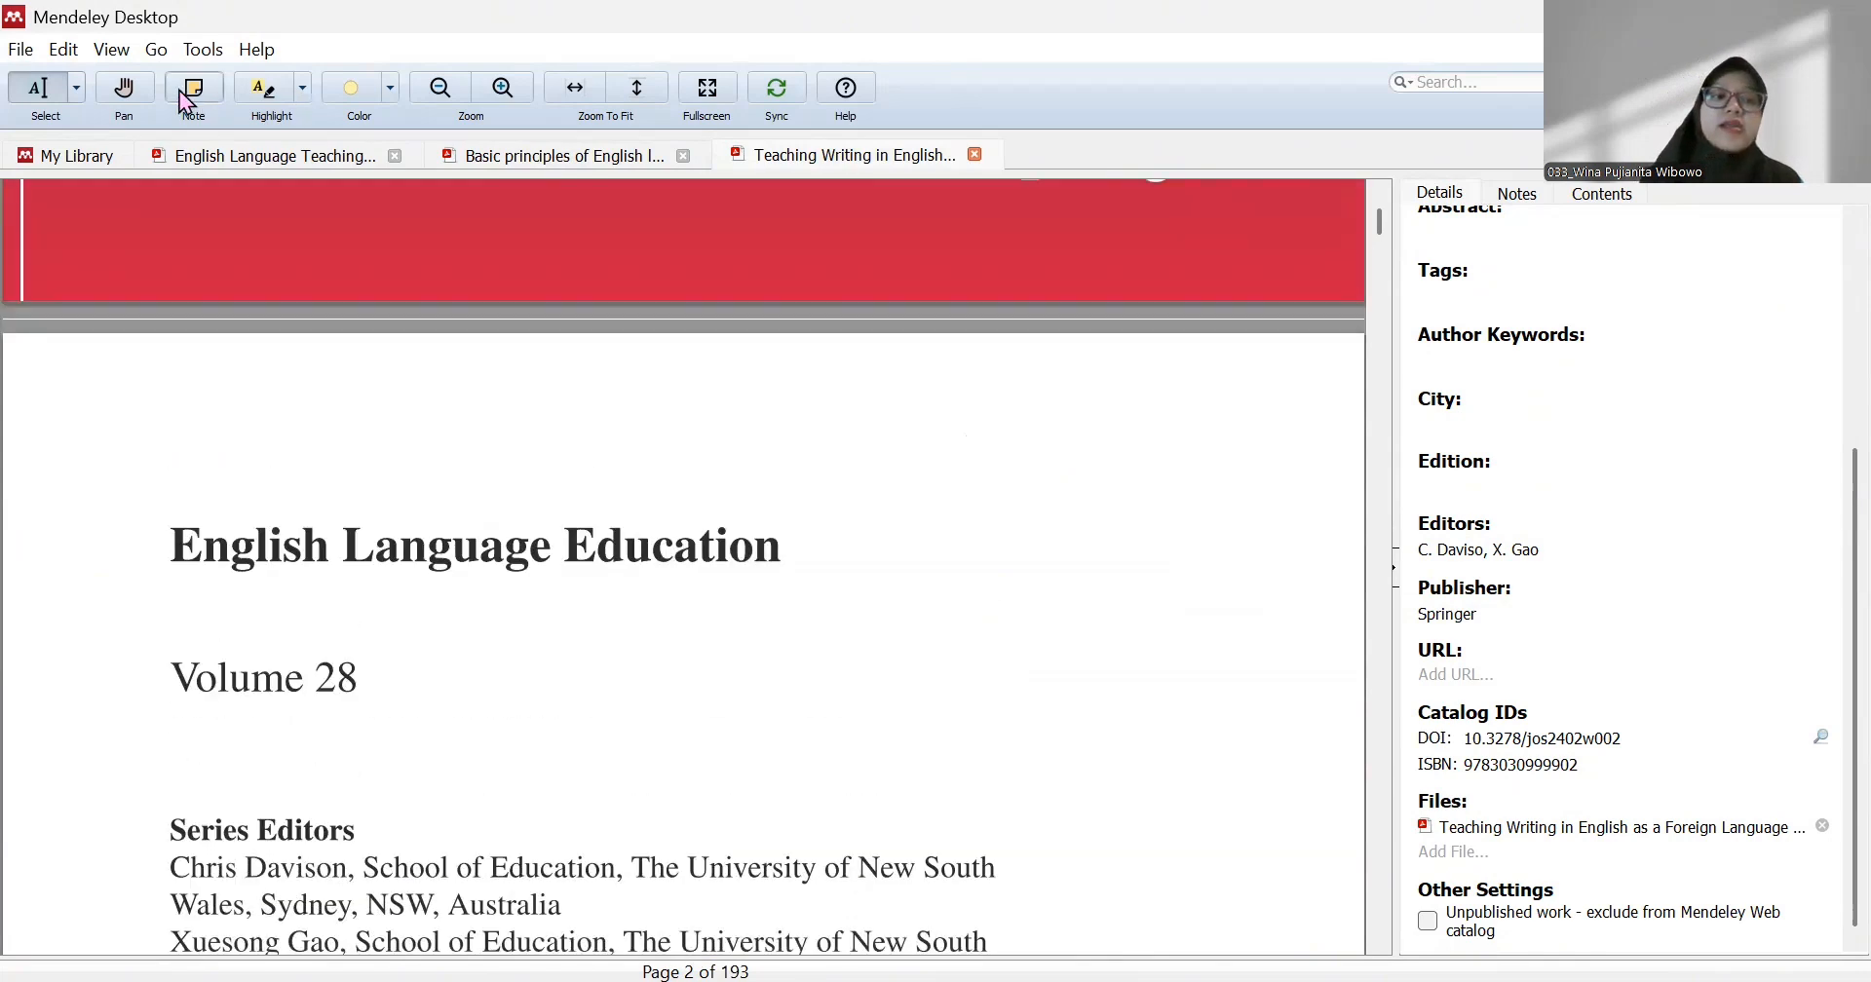
- Open "Understanding English Language Teaching in EFL Context" from the Book subfolder and review its title page and entry details
click(87, 159)
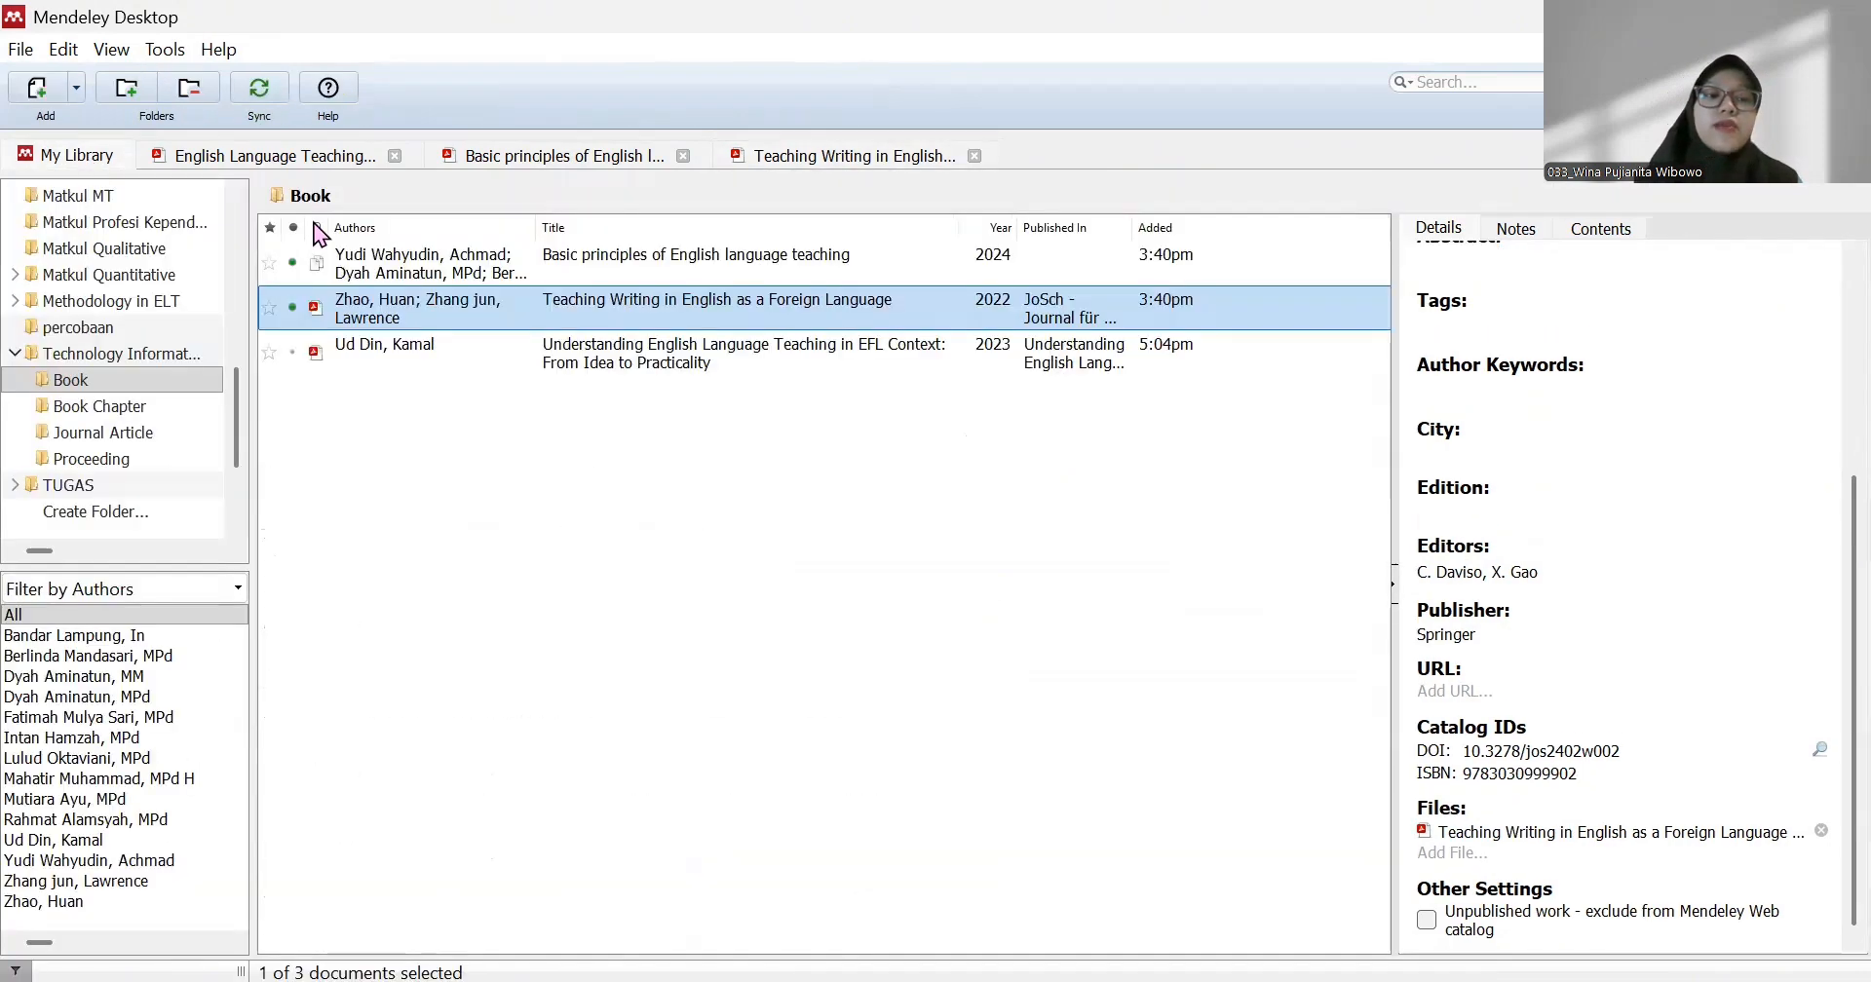
double_click(516, 358)
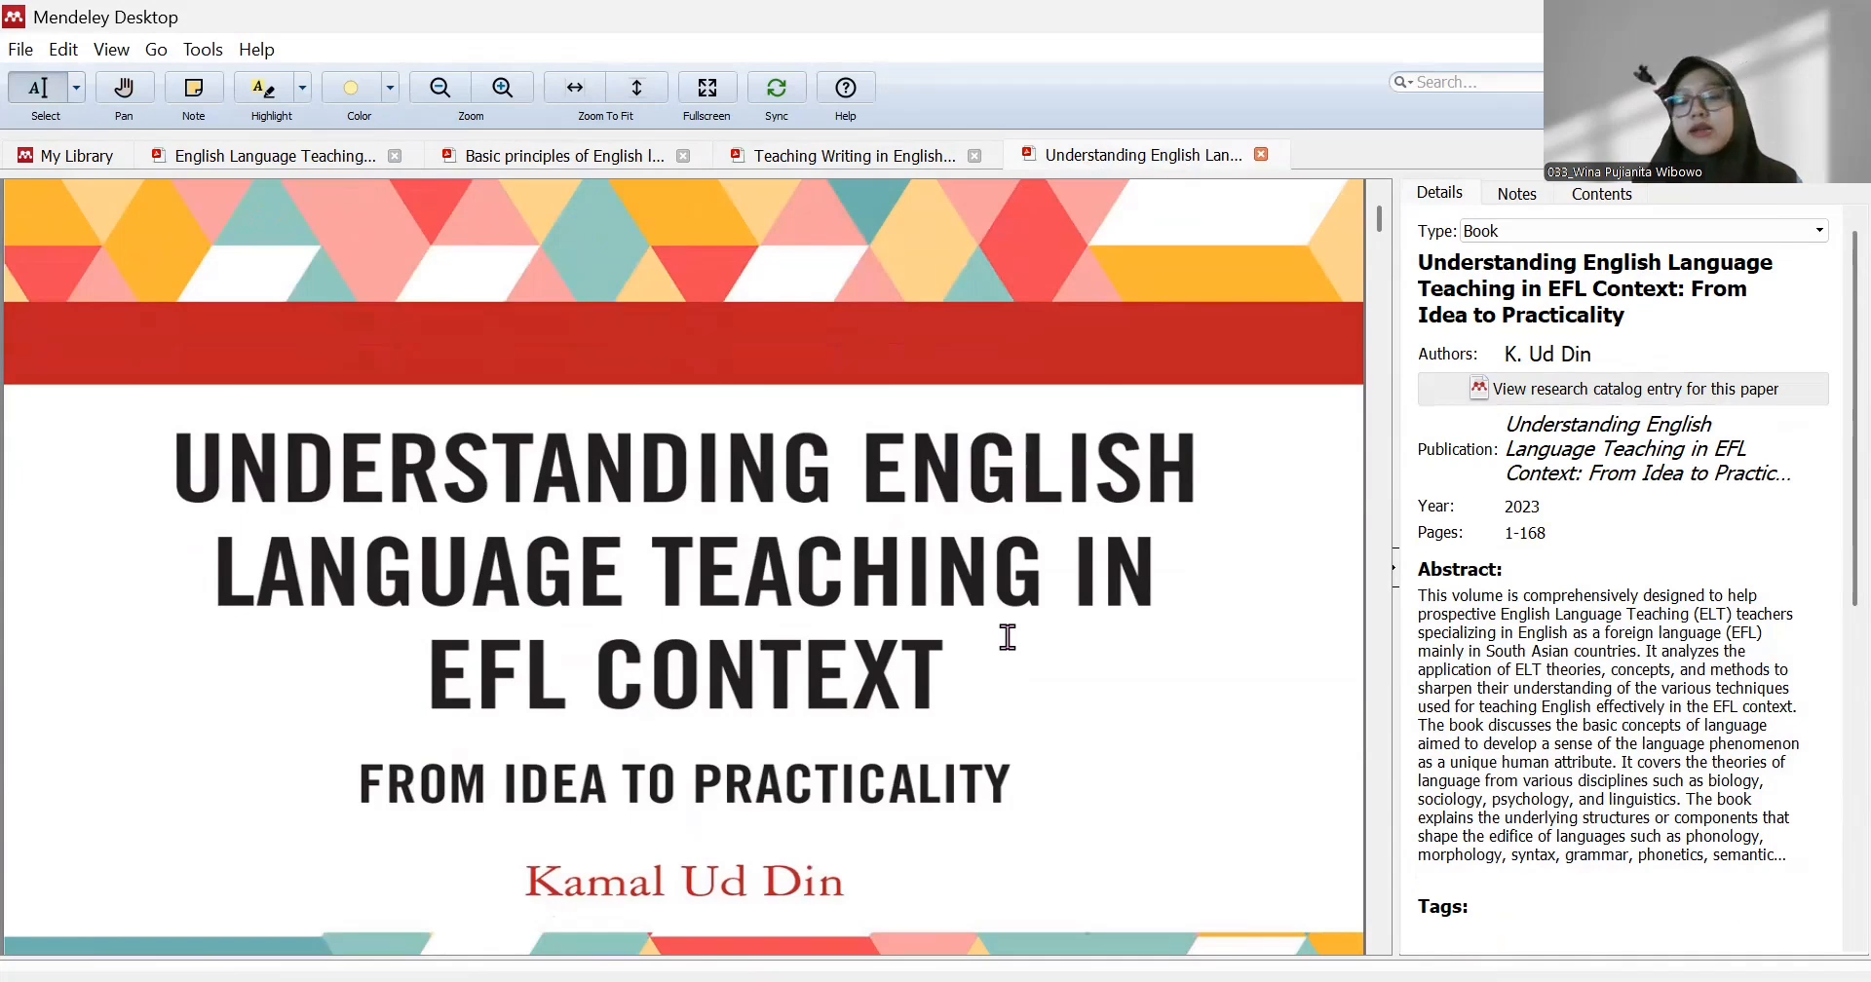
scroll(1107, 647, down, 3)
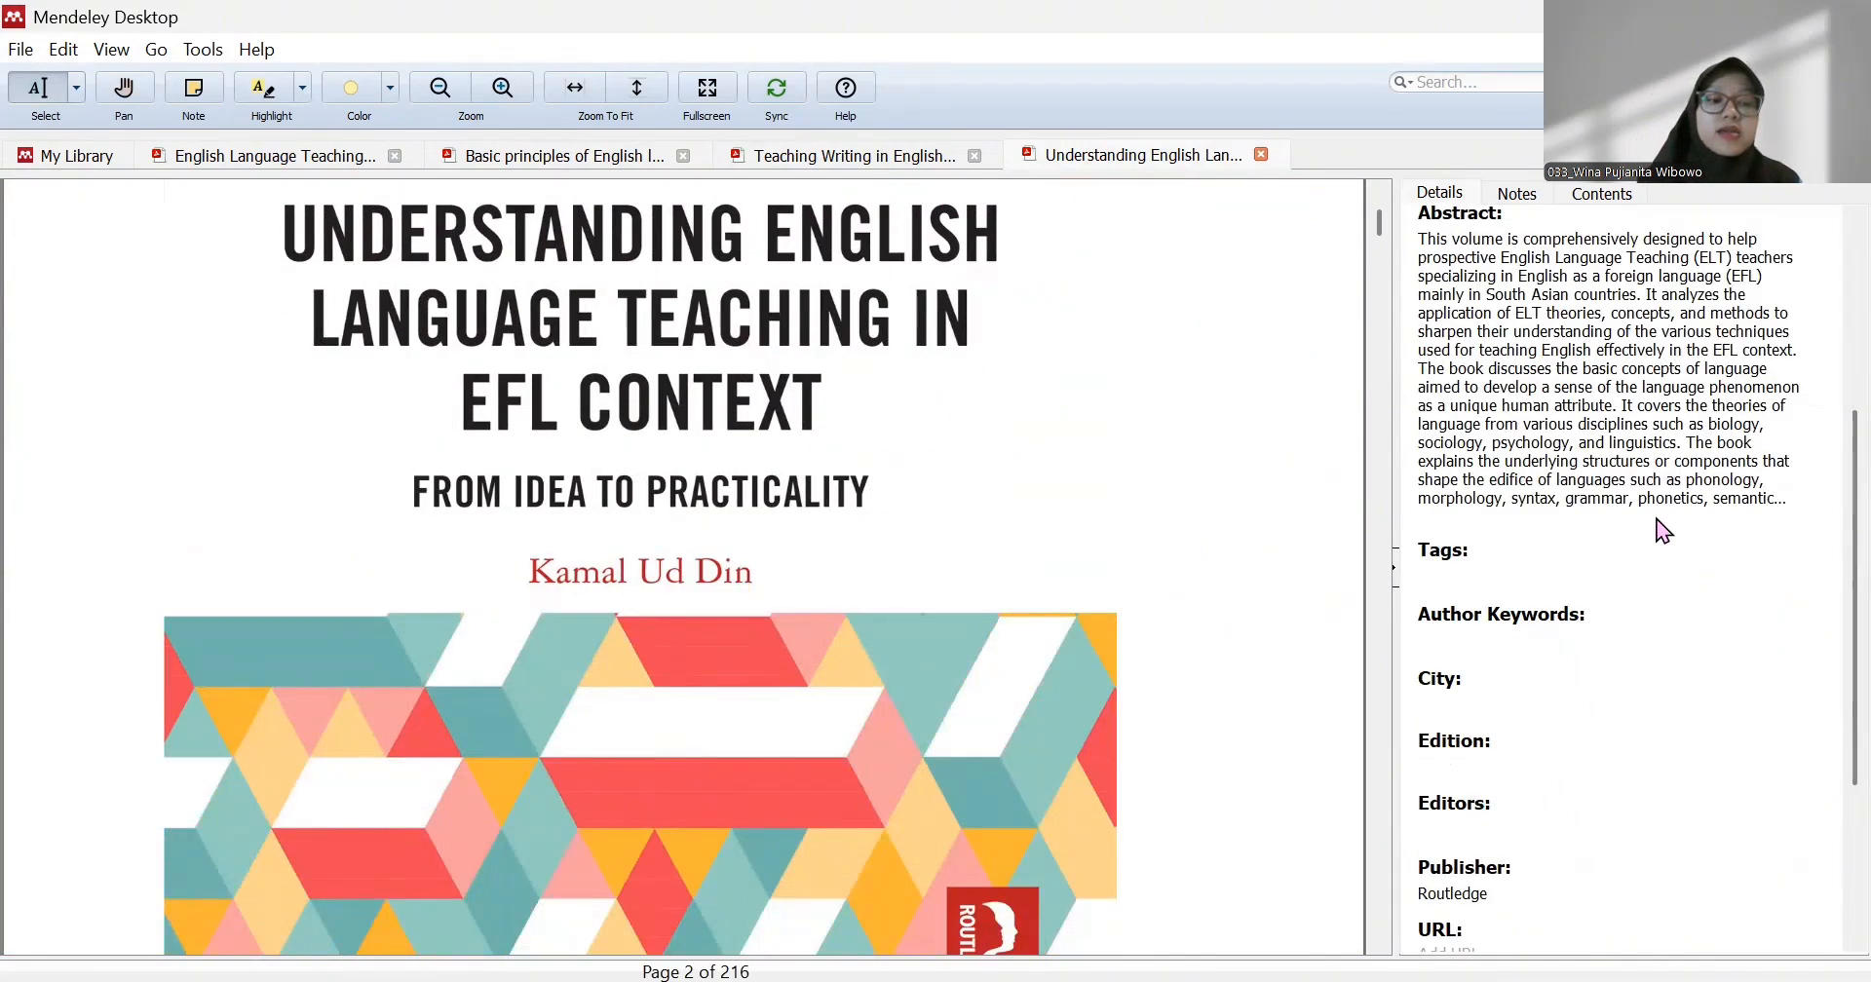
scroll(1663, 531, down, 3)
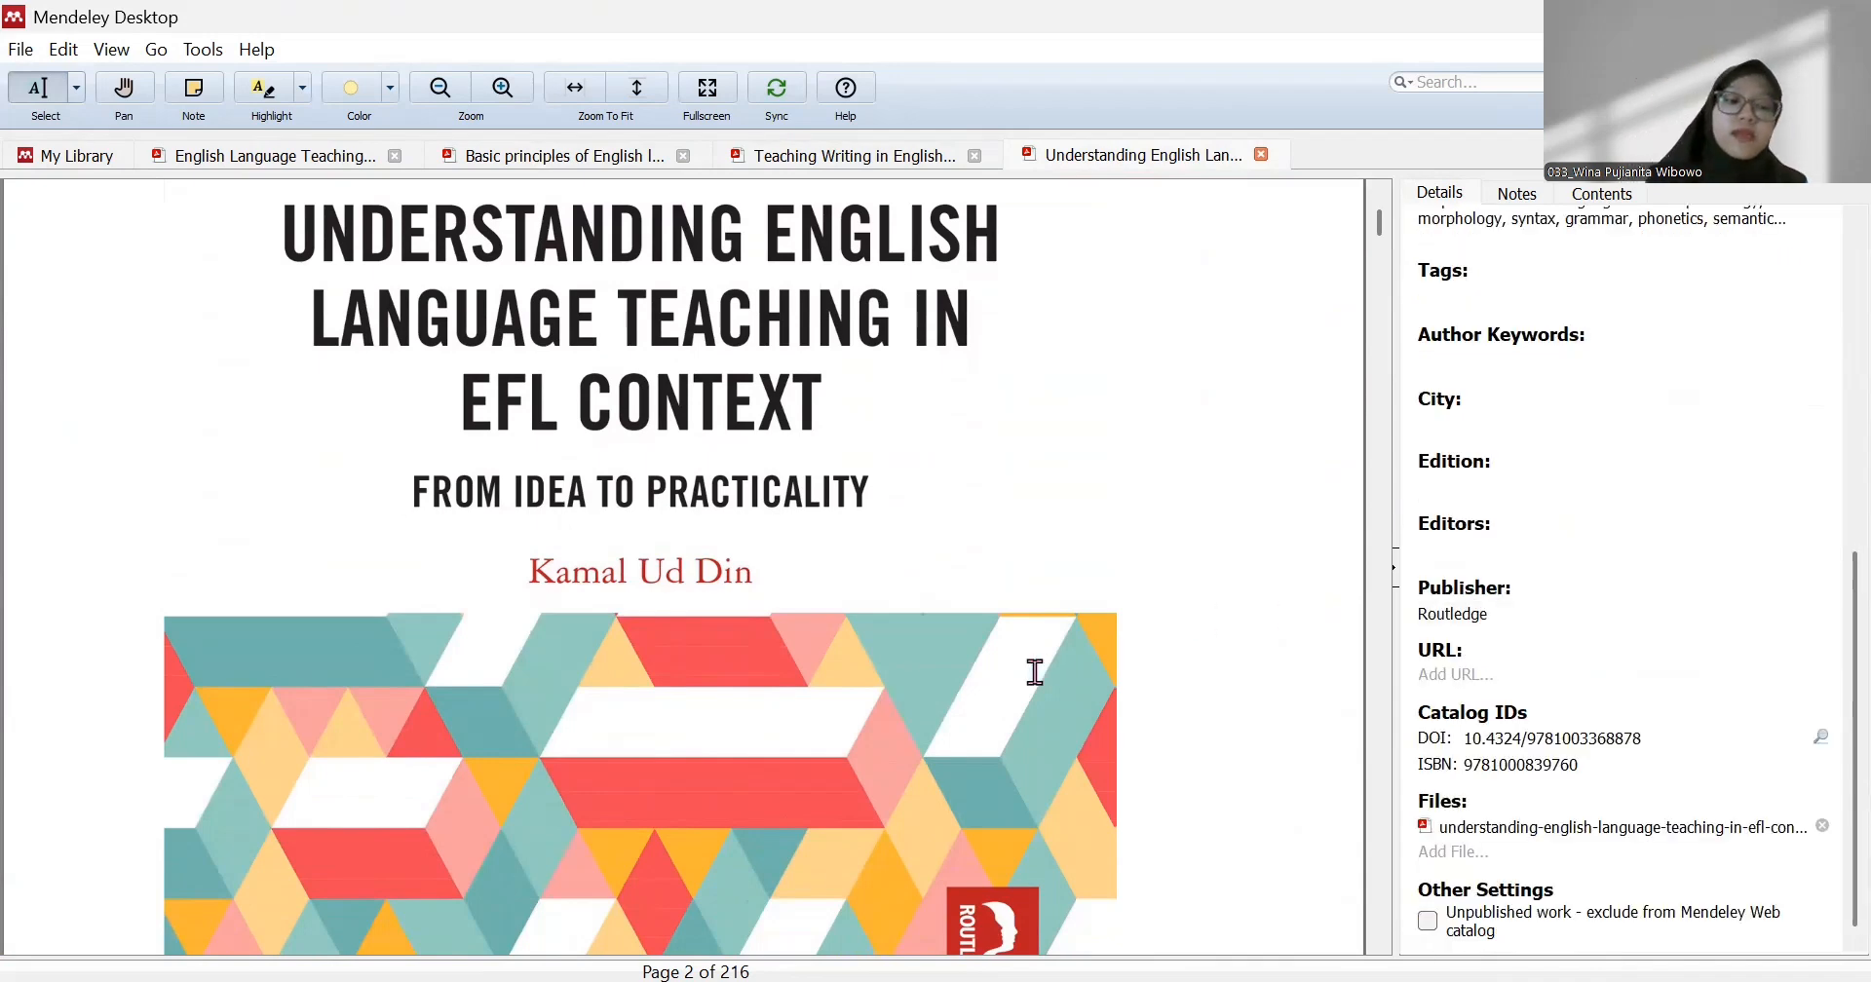
scroll(1464, 590, up, 5)
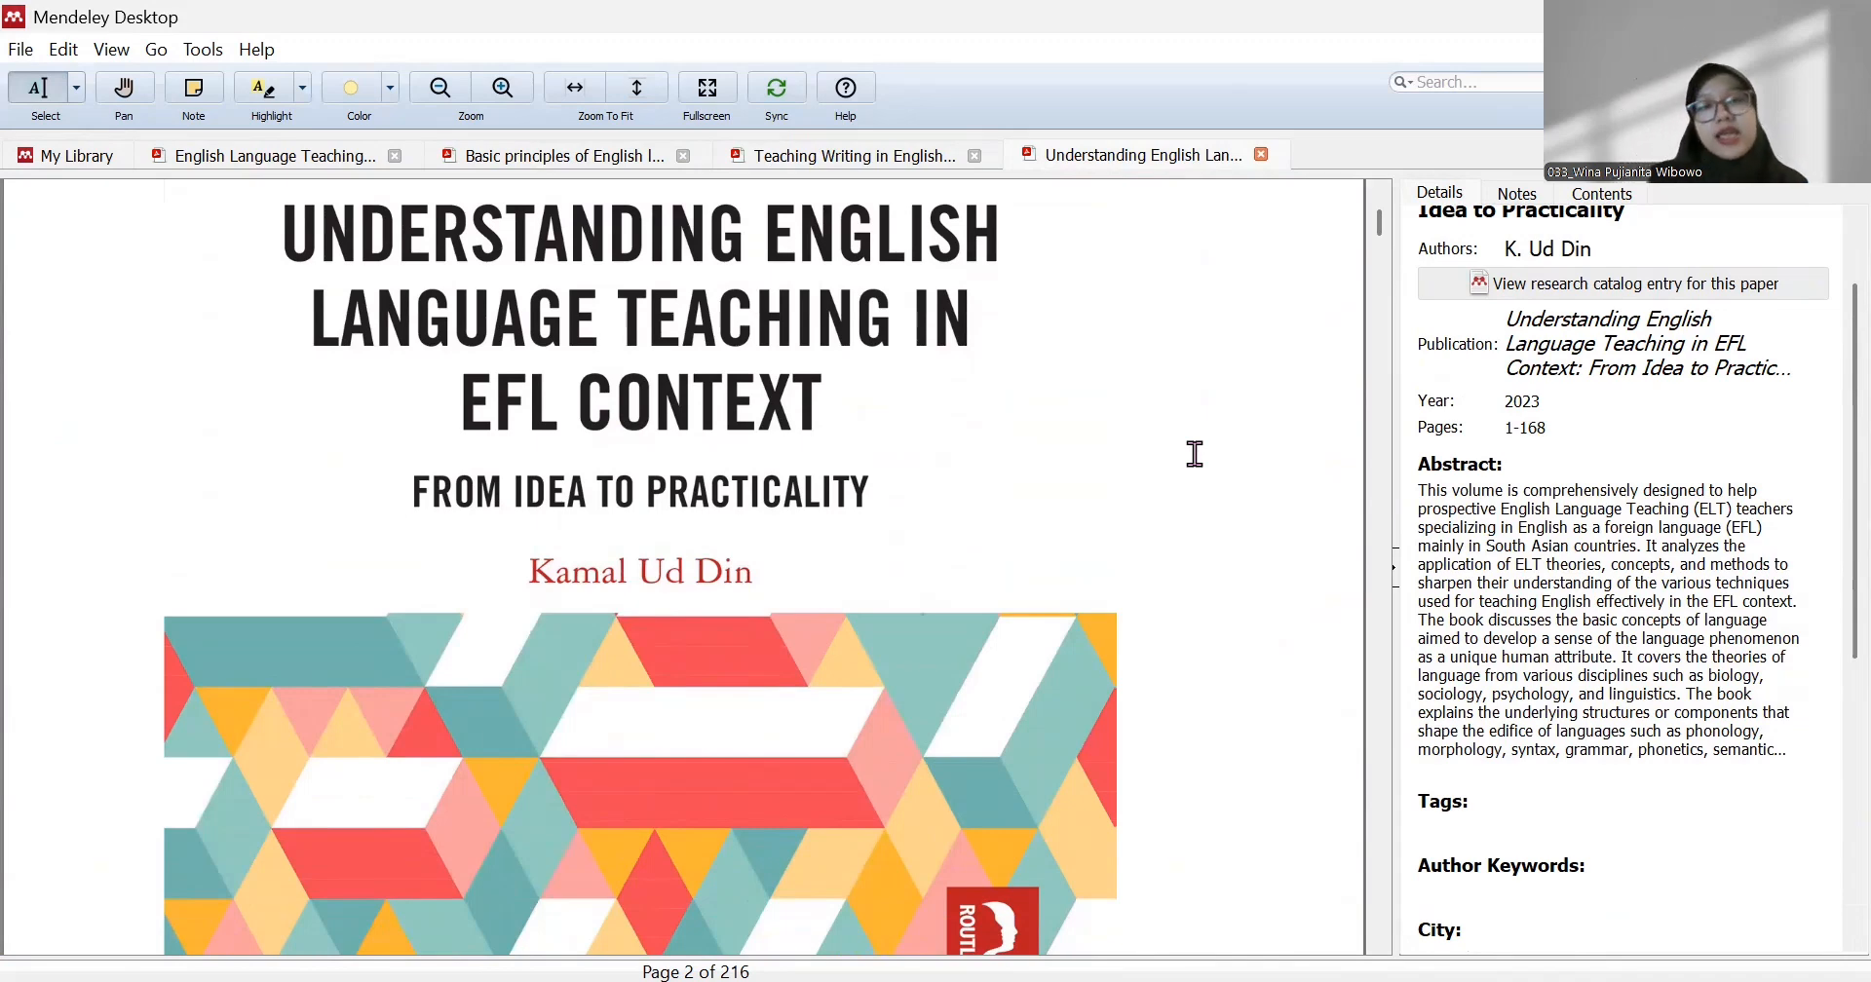
- Open the "China Going Global" chapter from the Book Chapter subfolder and review its opening pages, editor, publisher and catalog IDs
click(105, 155)
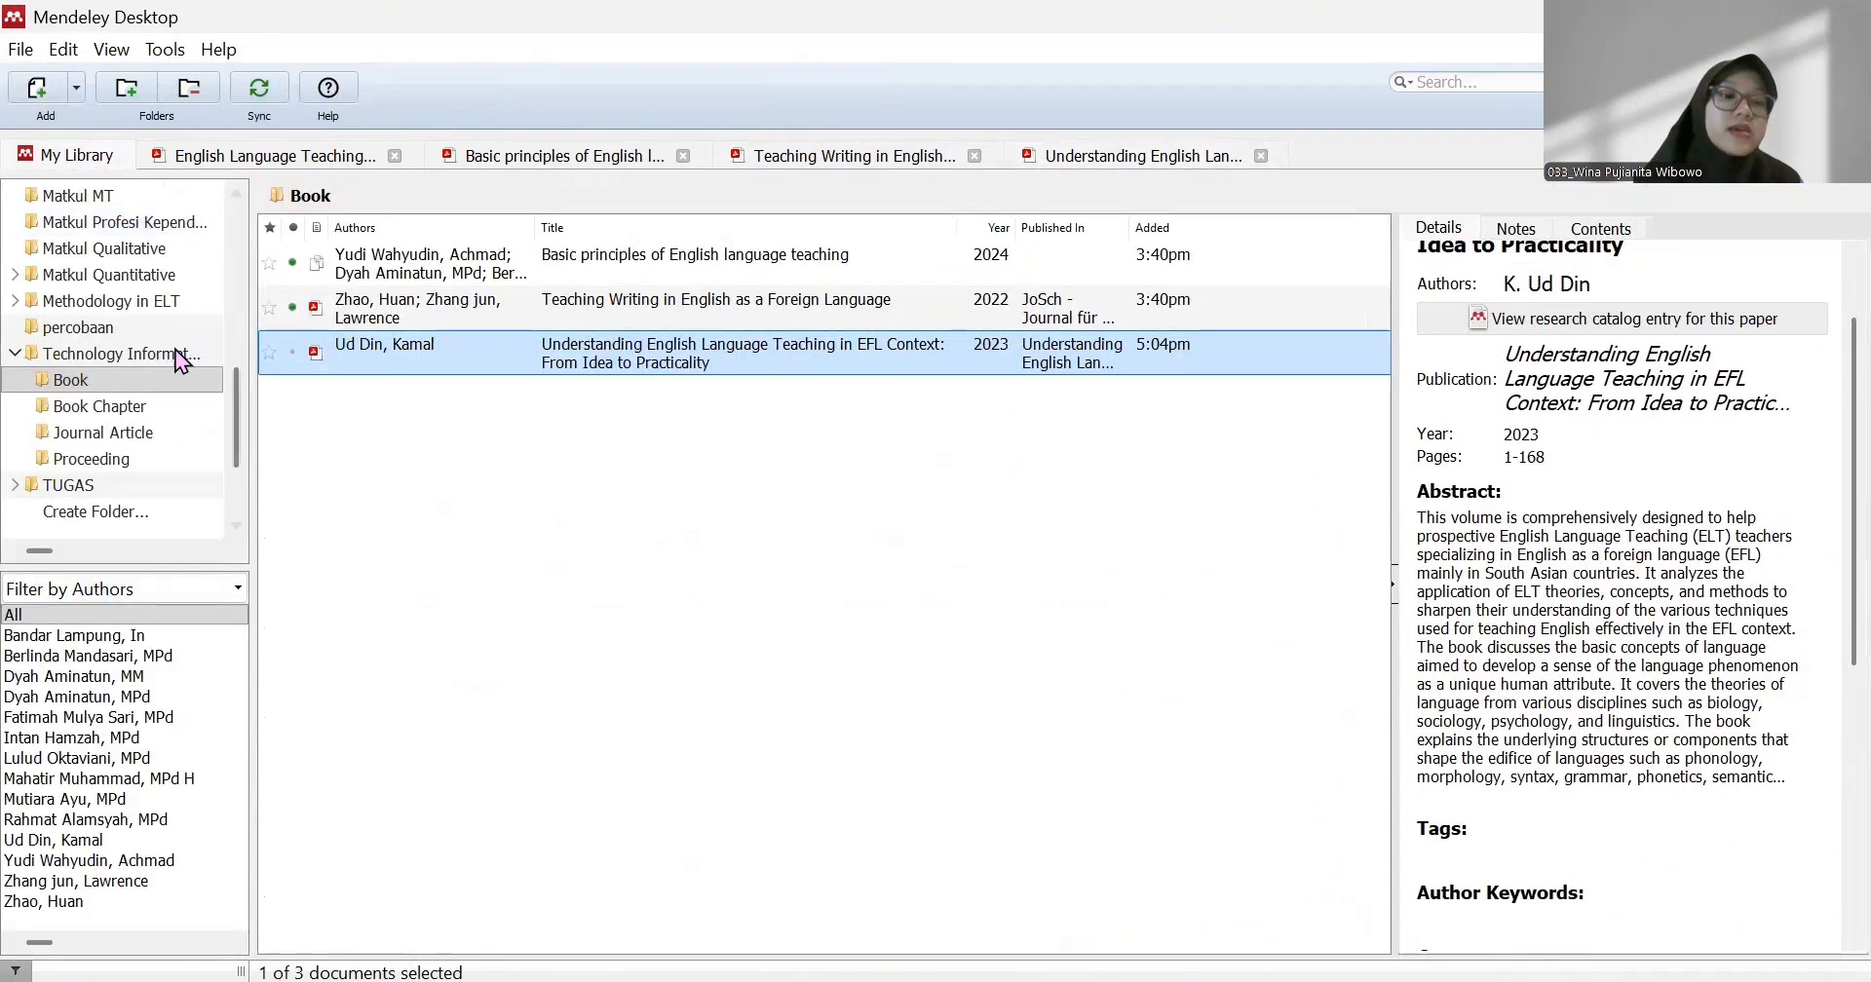
click(120, 413)
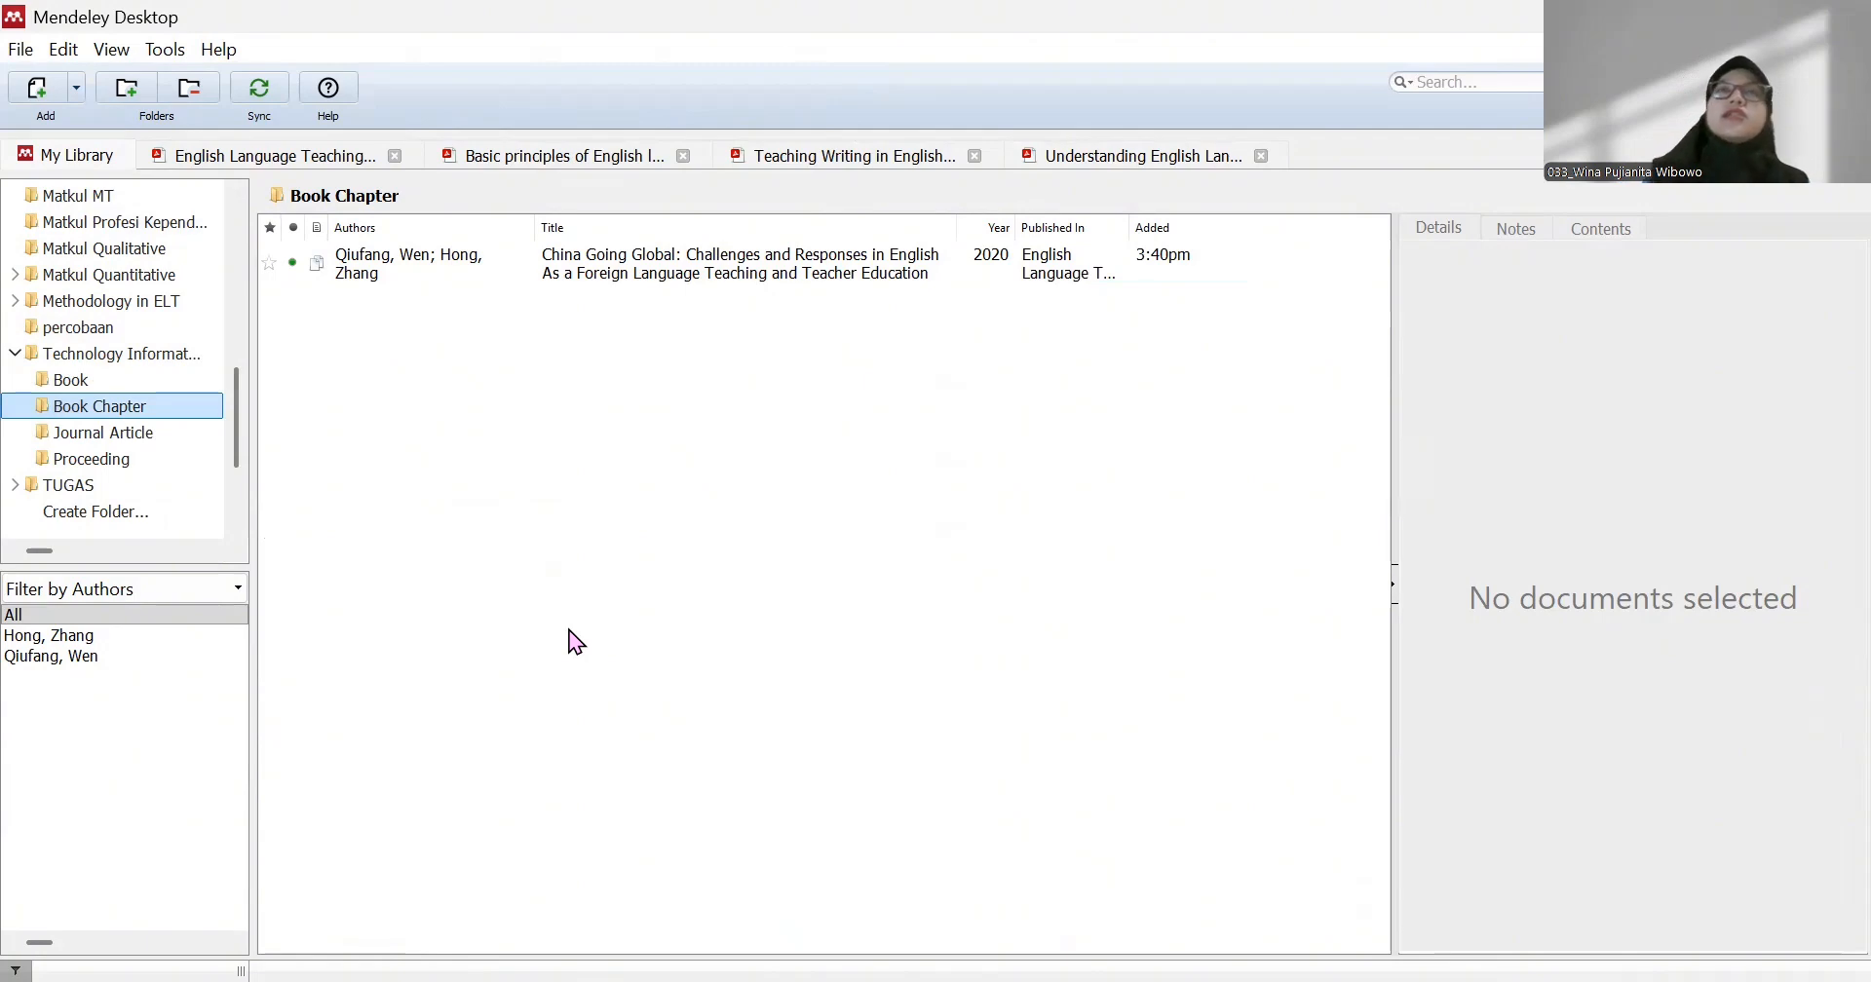
double_click(520, 272)
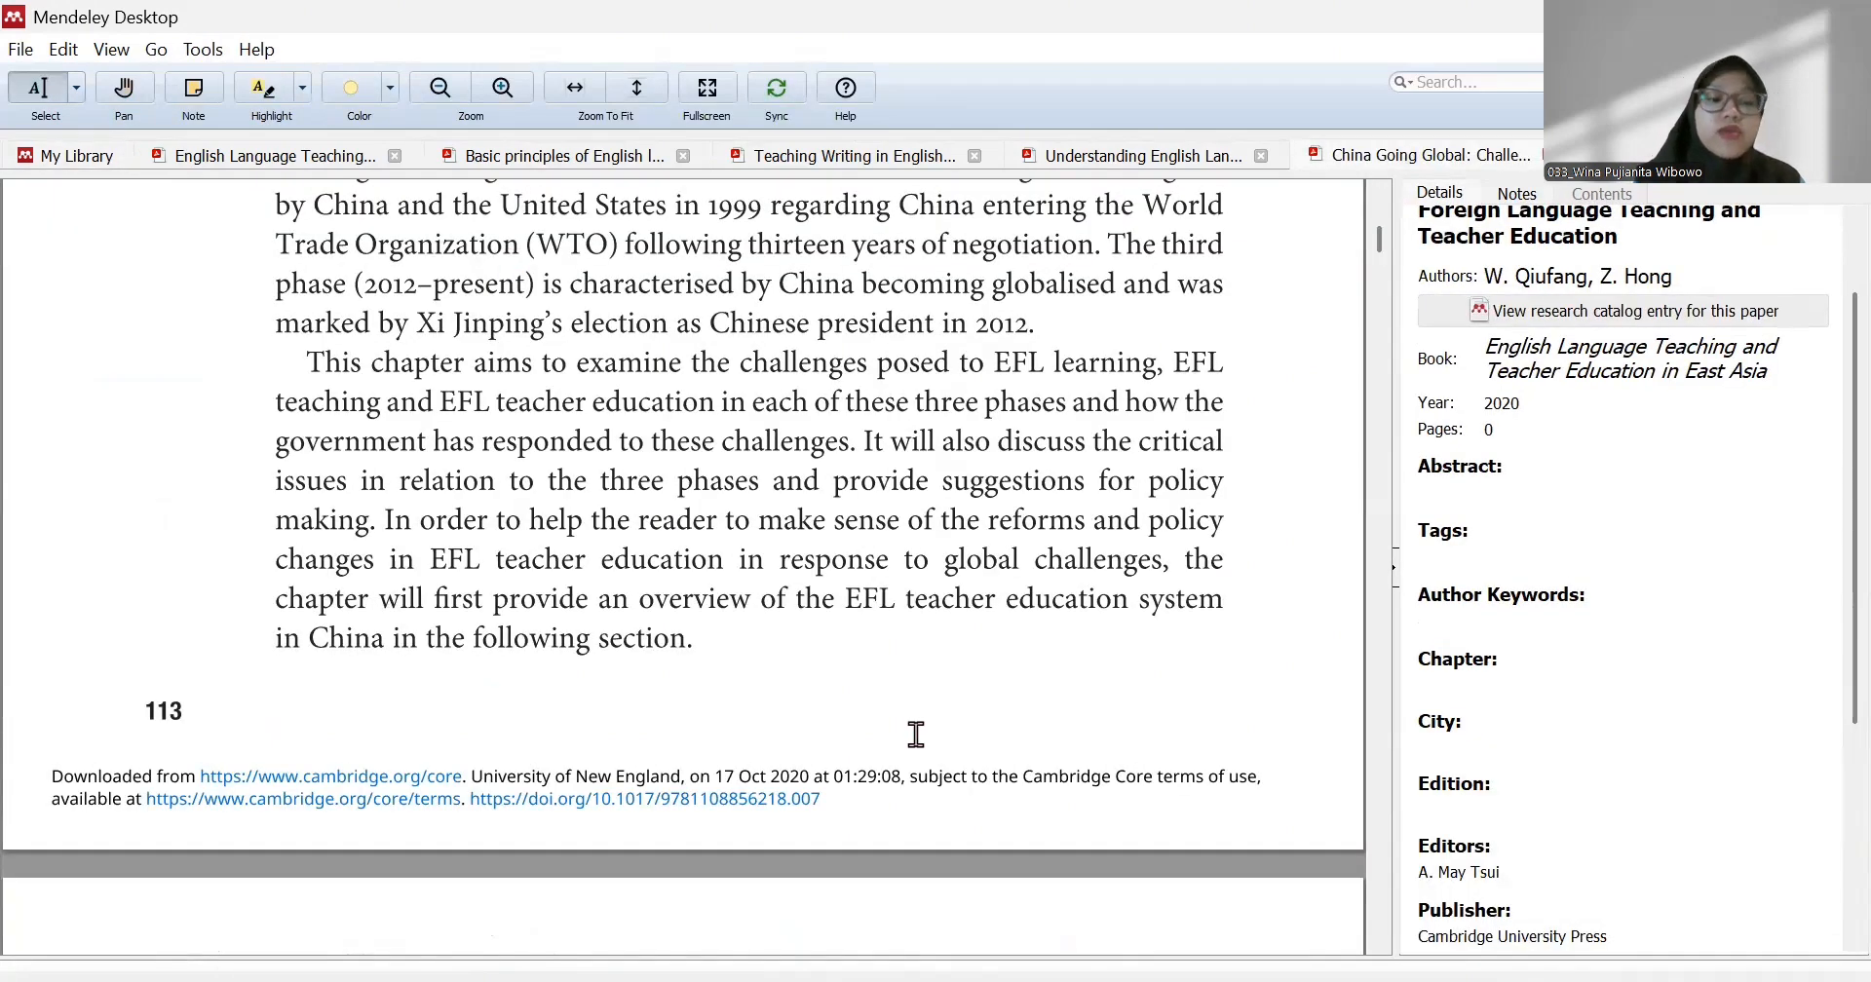
scroll(916, 734, up, 4)
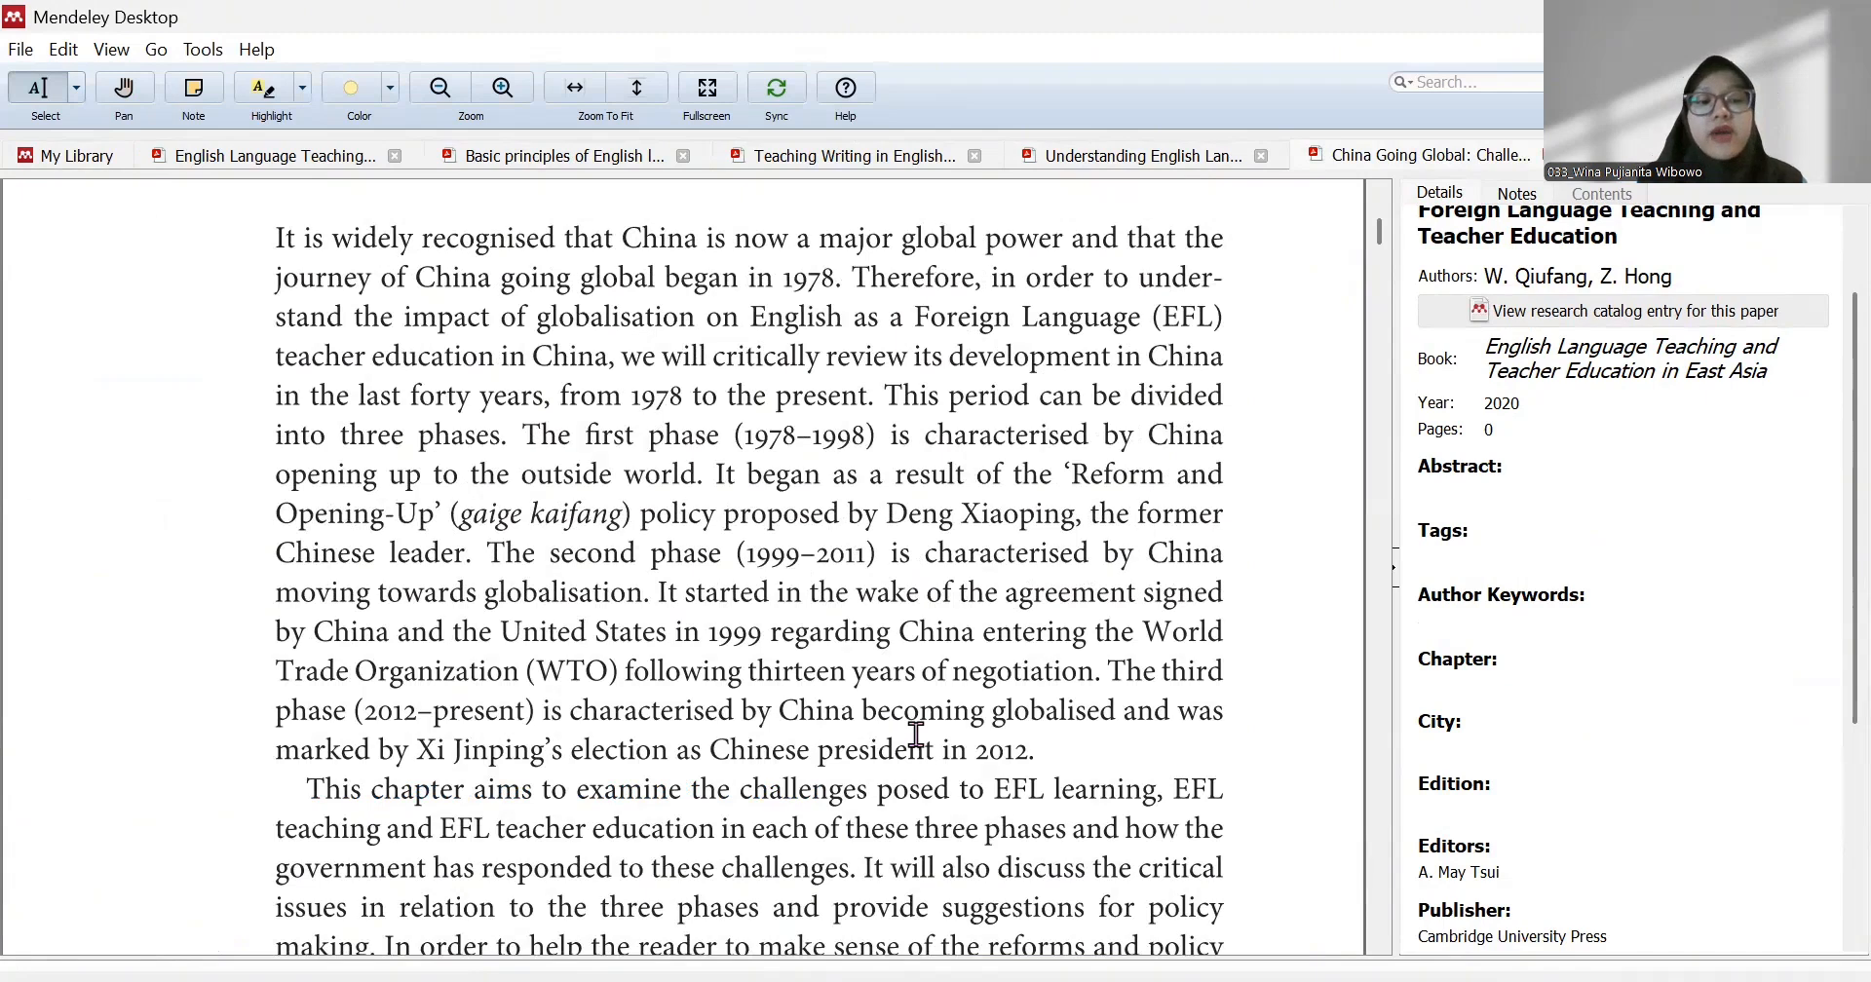
scroll(916, 734, up, 5)
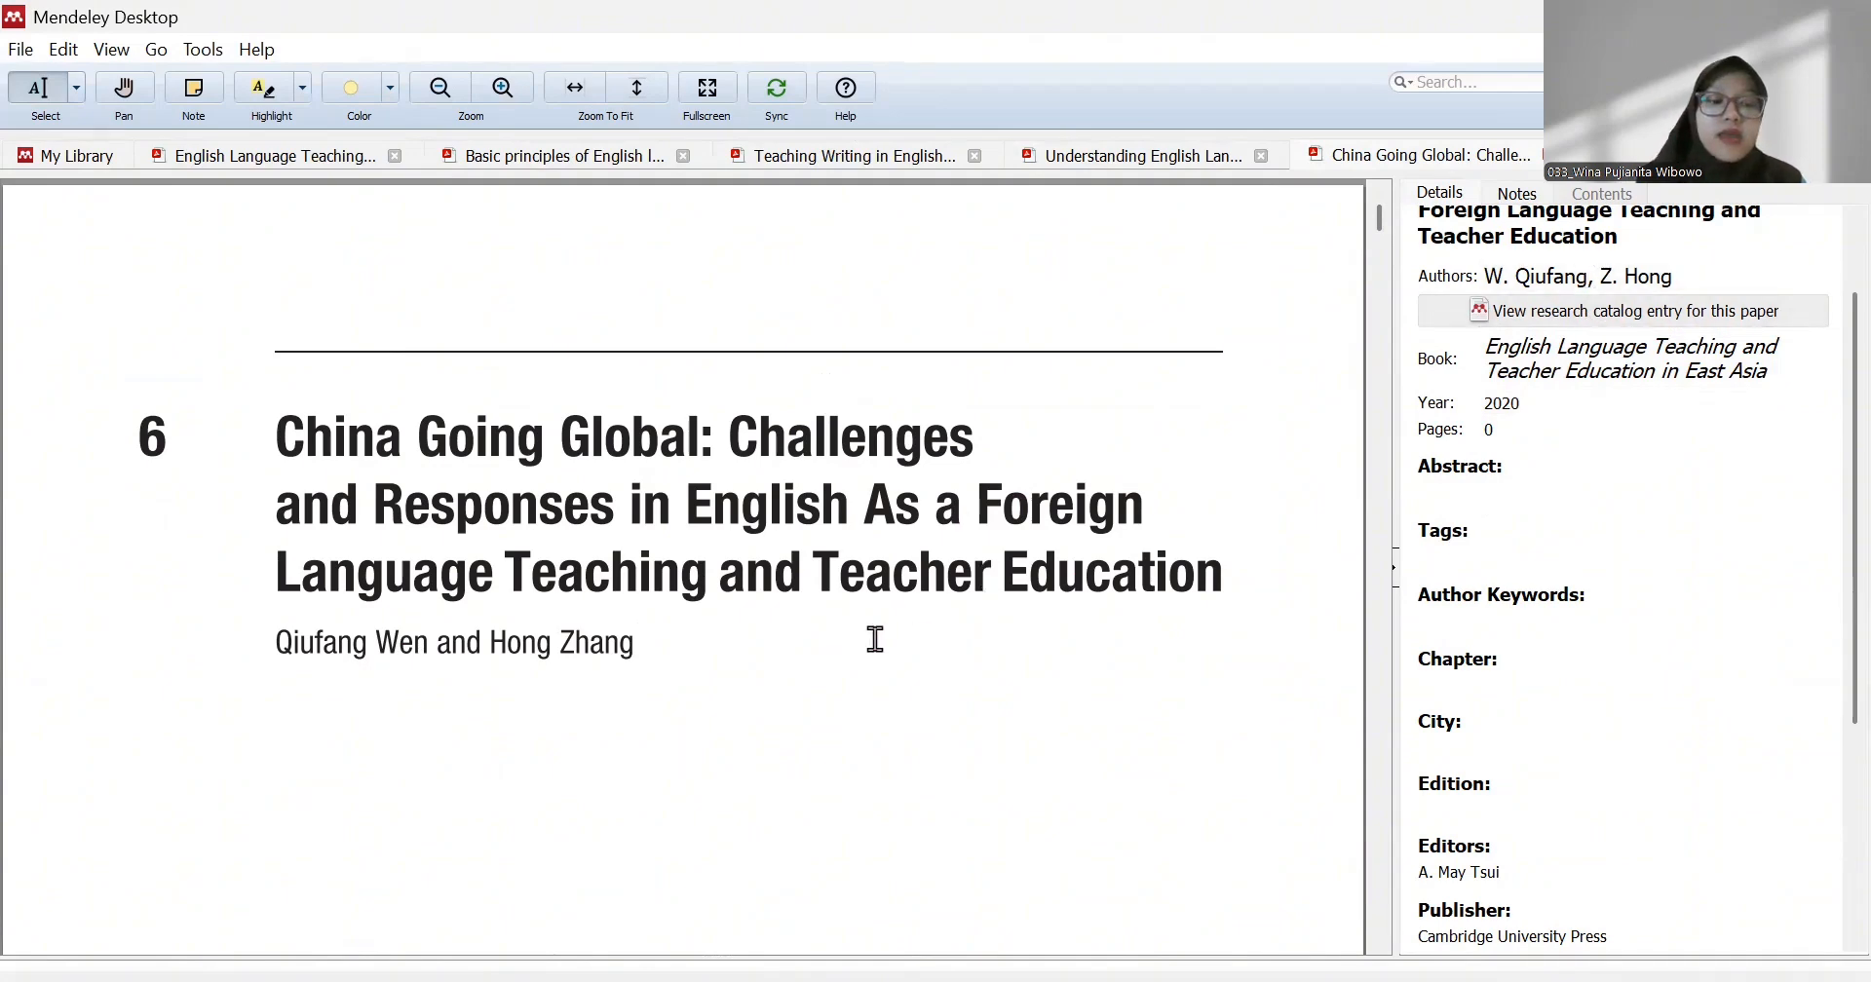
scroll(875, 639, down, 5)
scroll(875, 639, up, 5)
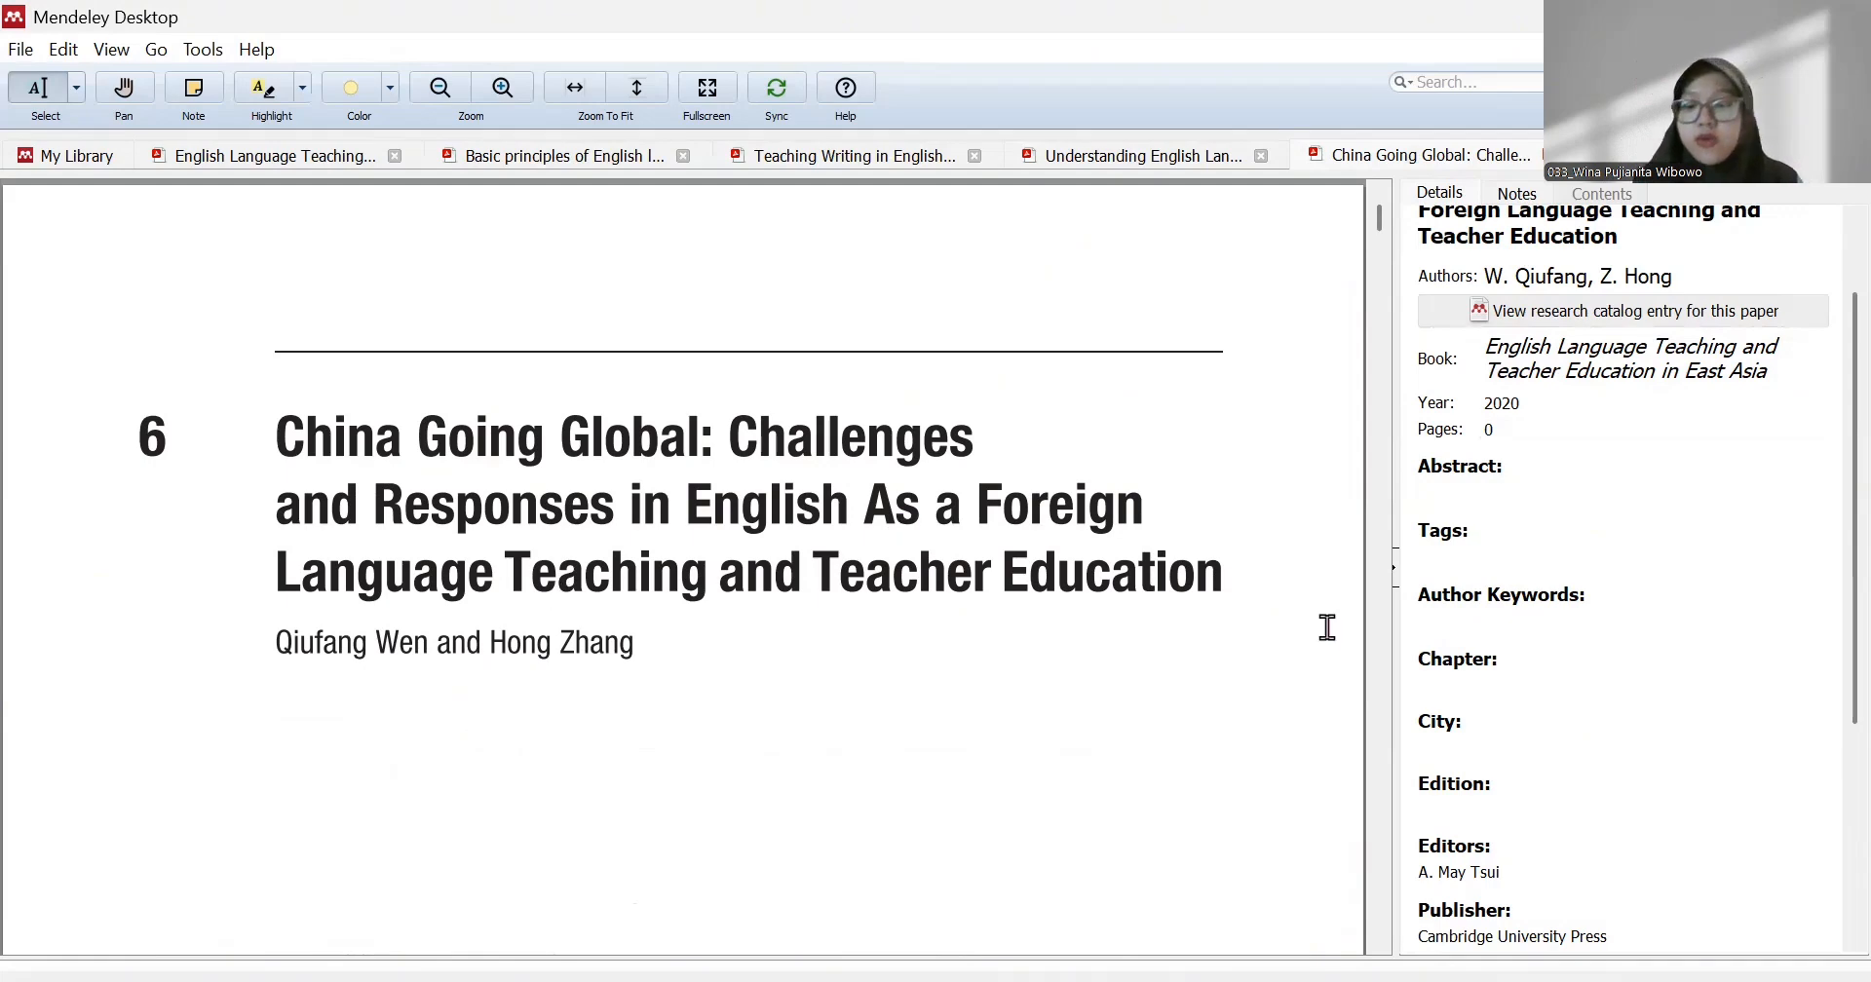
scroll(1411, 584, down, 5)
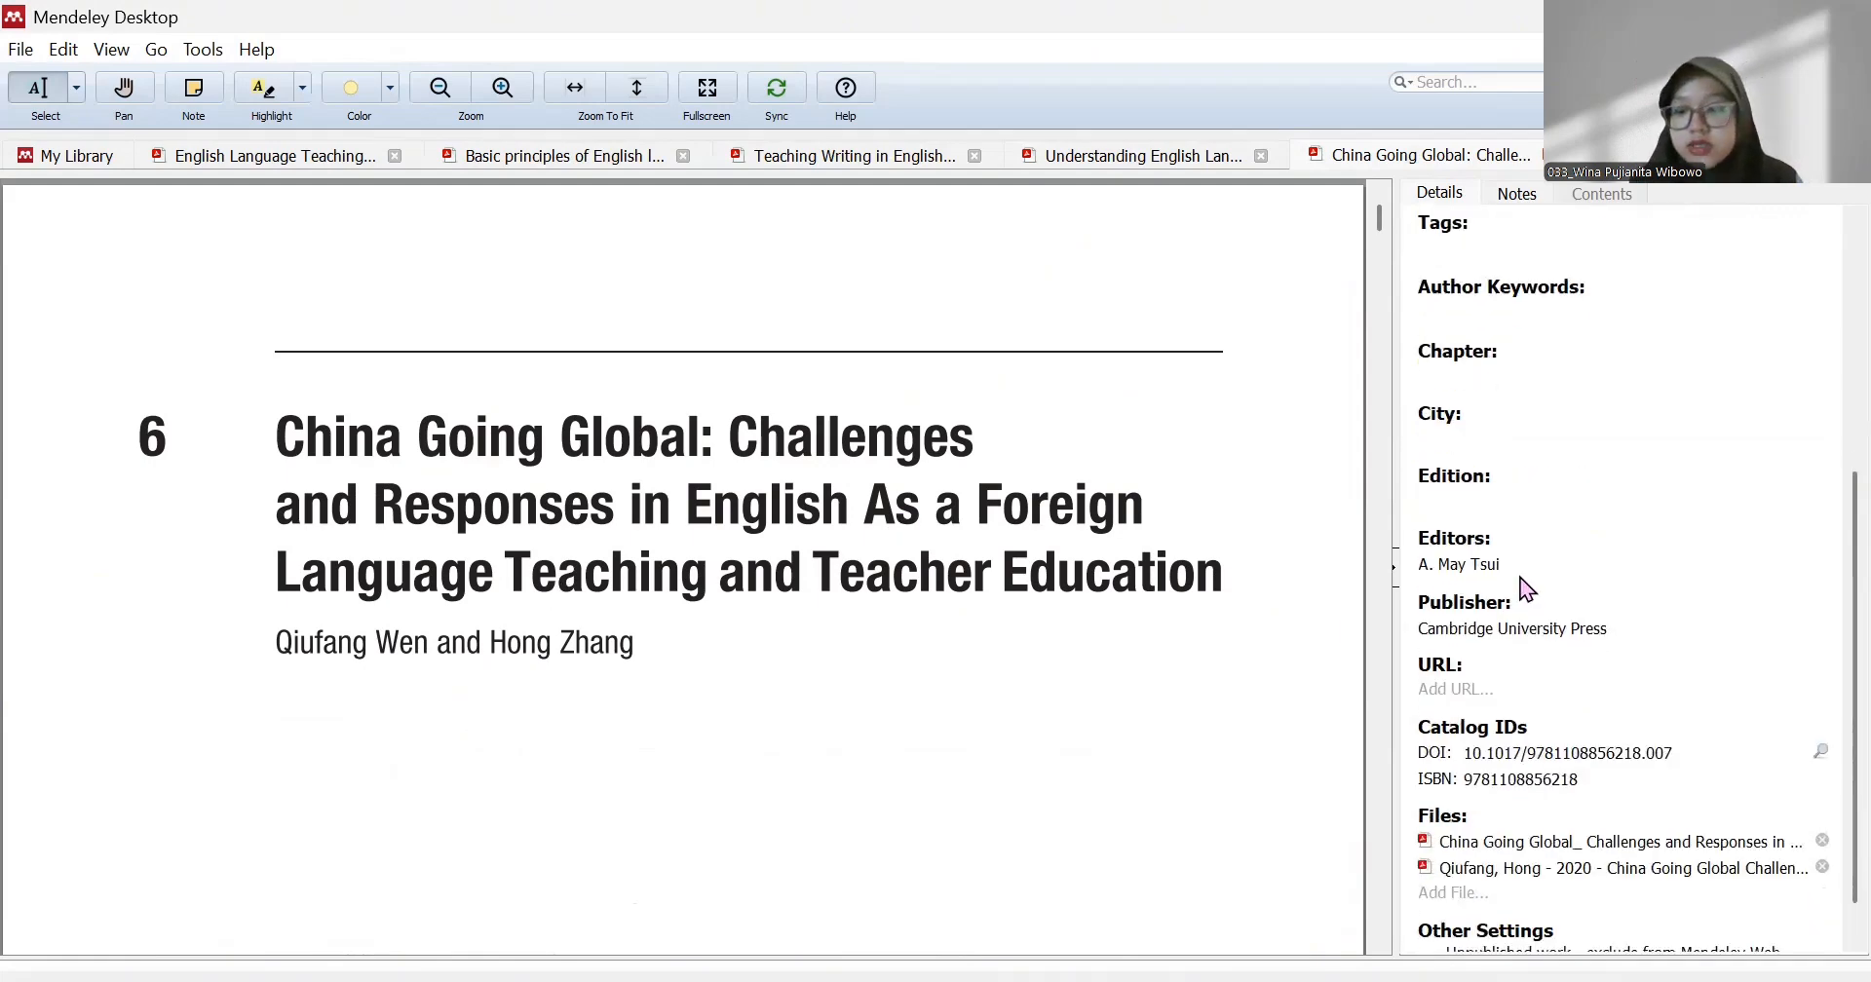
- Check the front matter of "English Language Teaching and Teacher Education in East Asia" against the China Going Global entry's book information
click(207, 165)
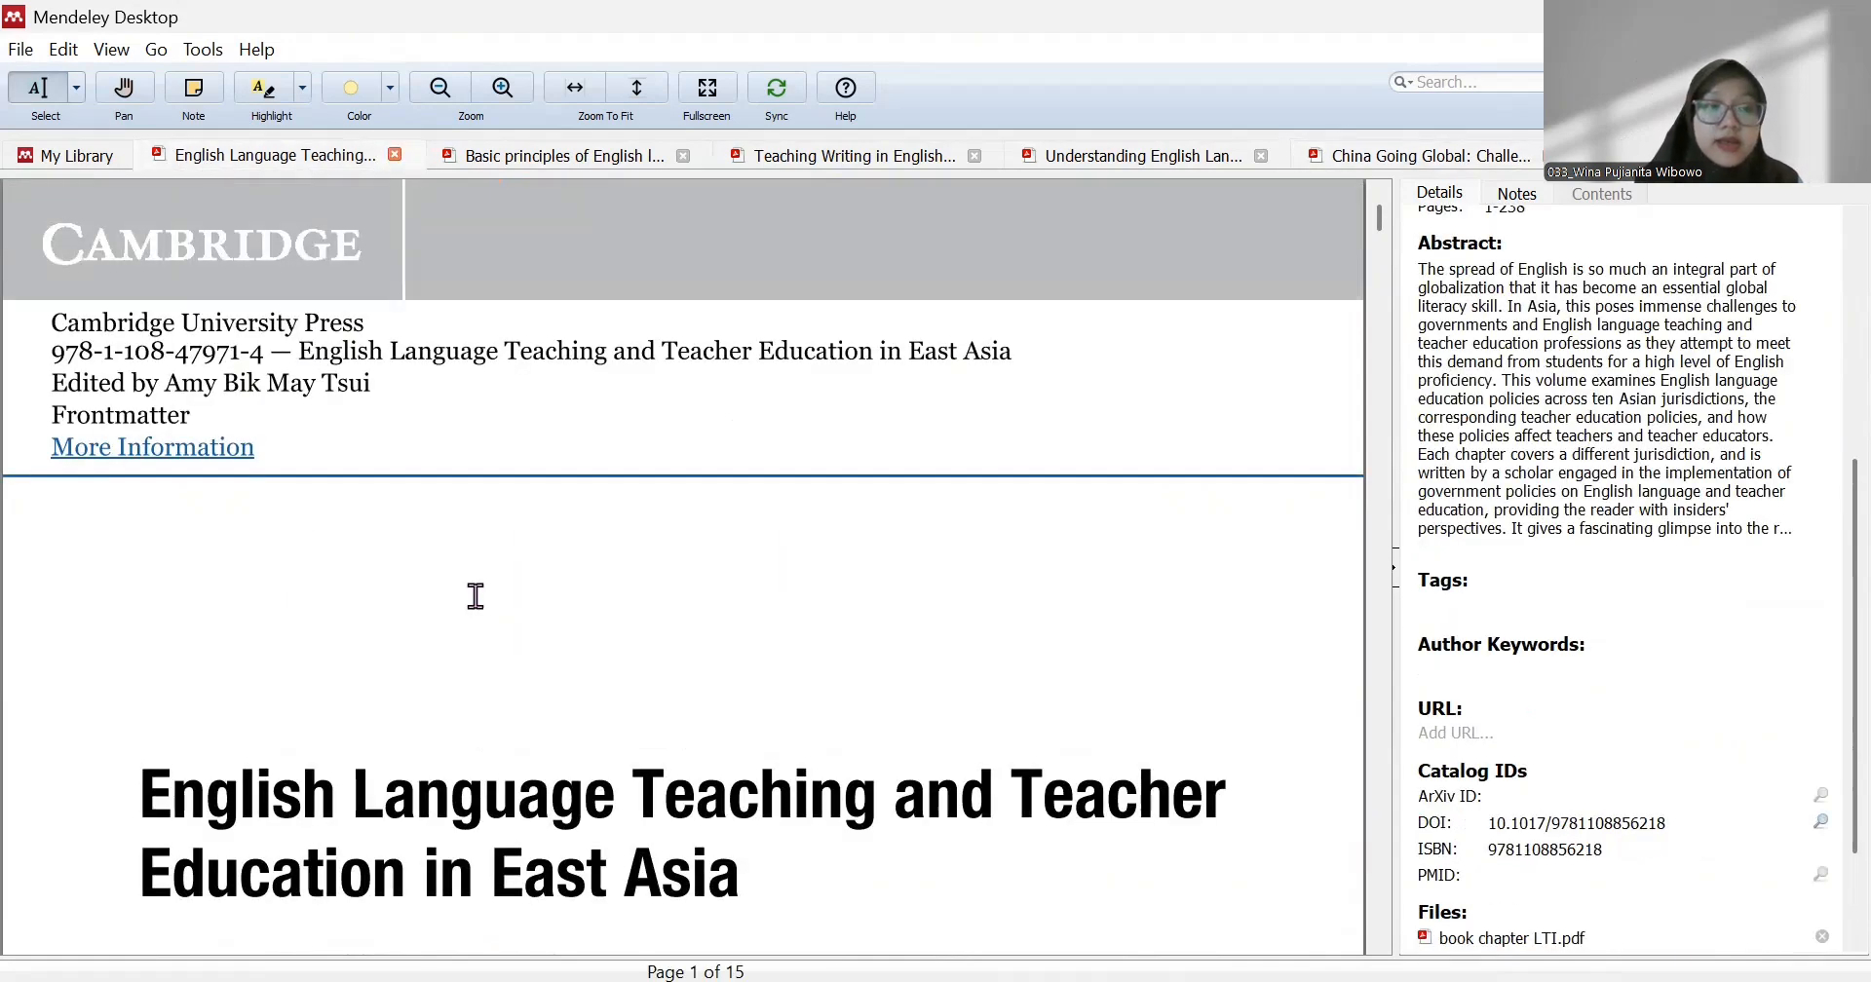
scroll(594, 687, up, 2)
scroll(595, 688, down, 3)
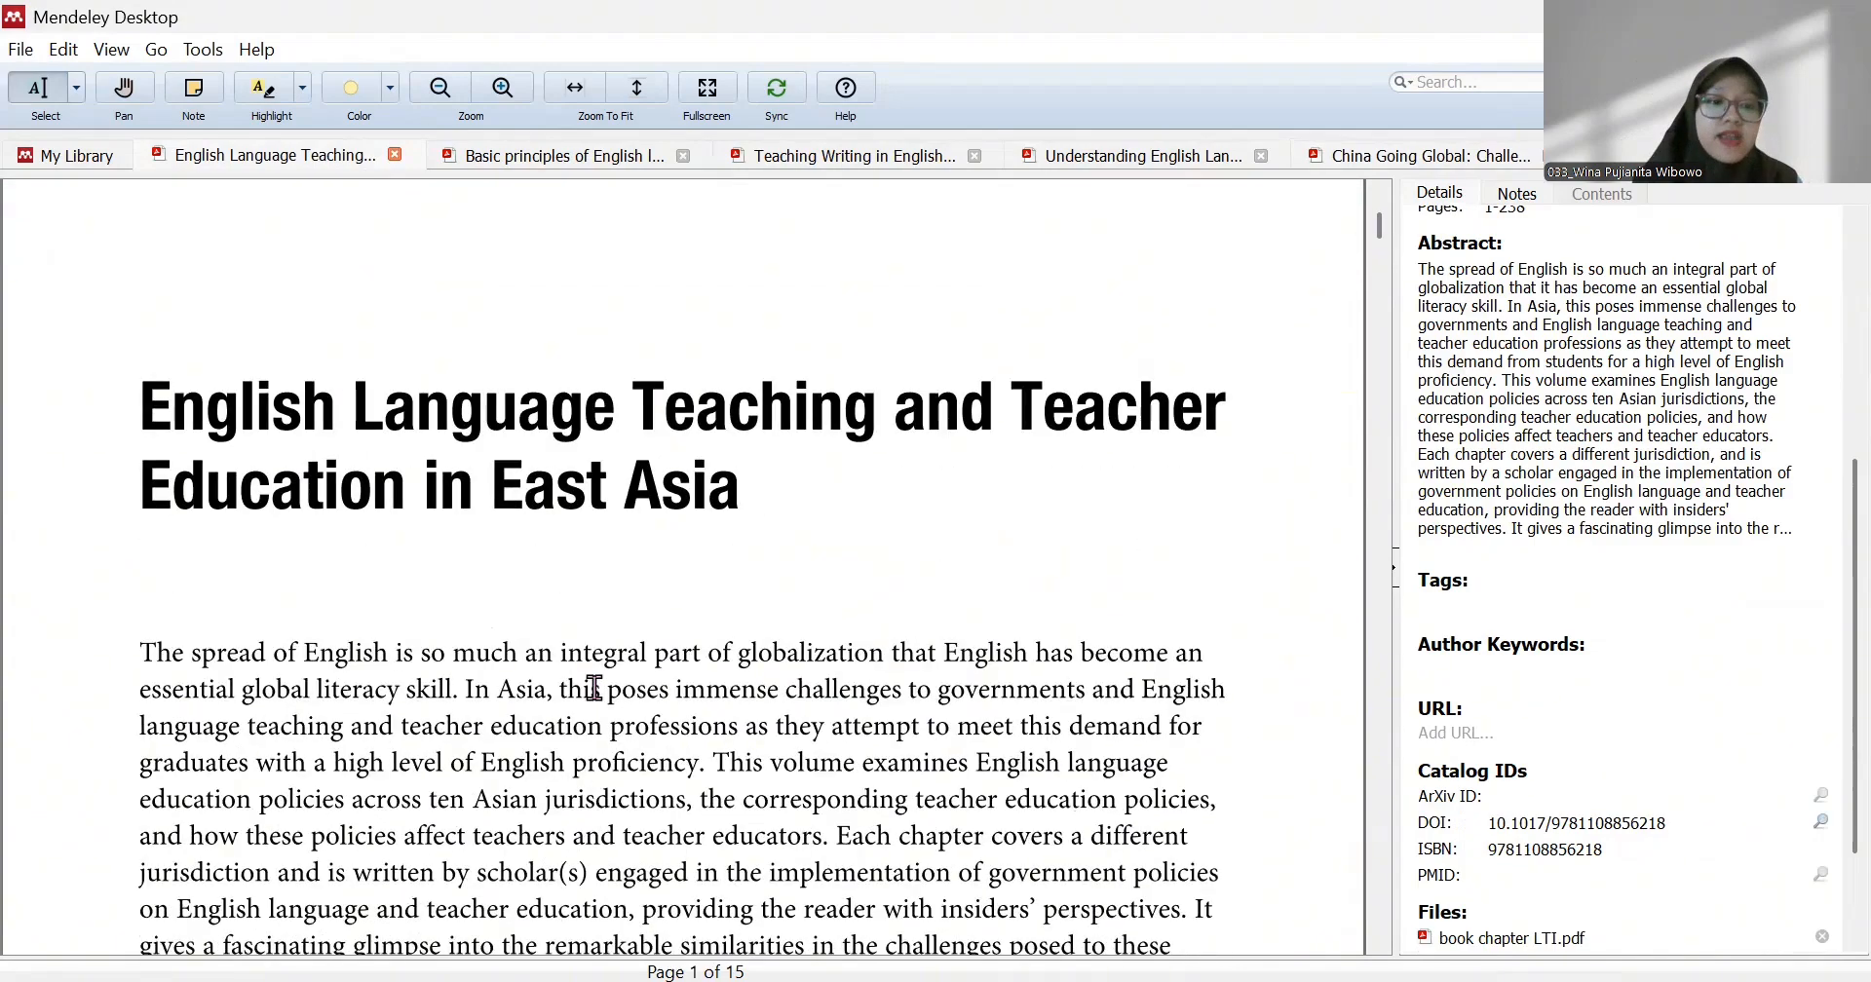
scroll(594, 688, up, 4)
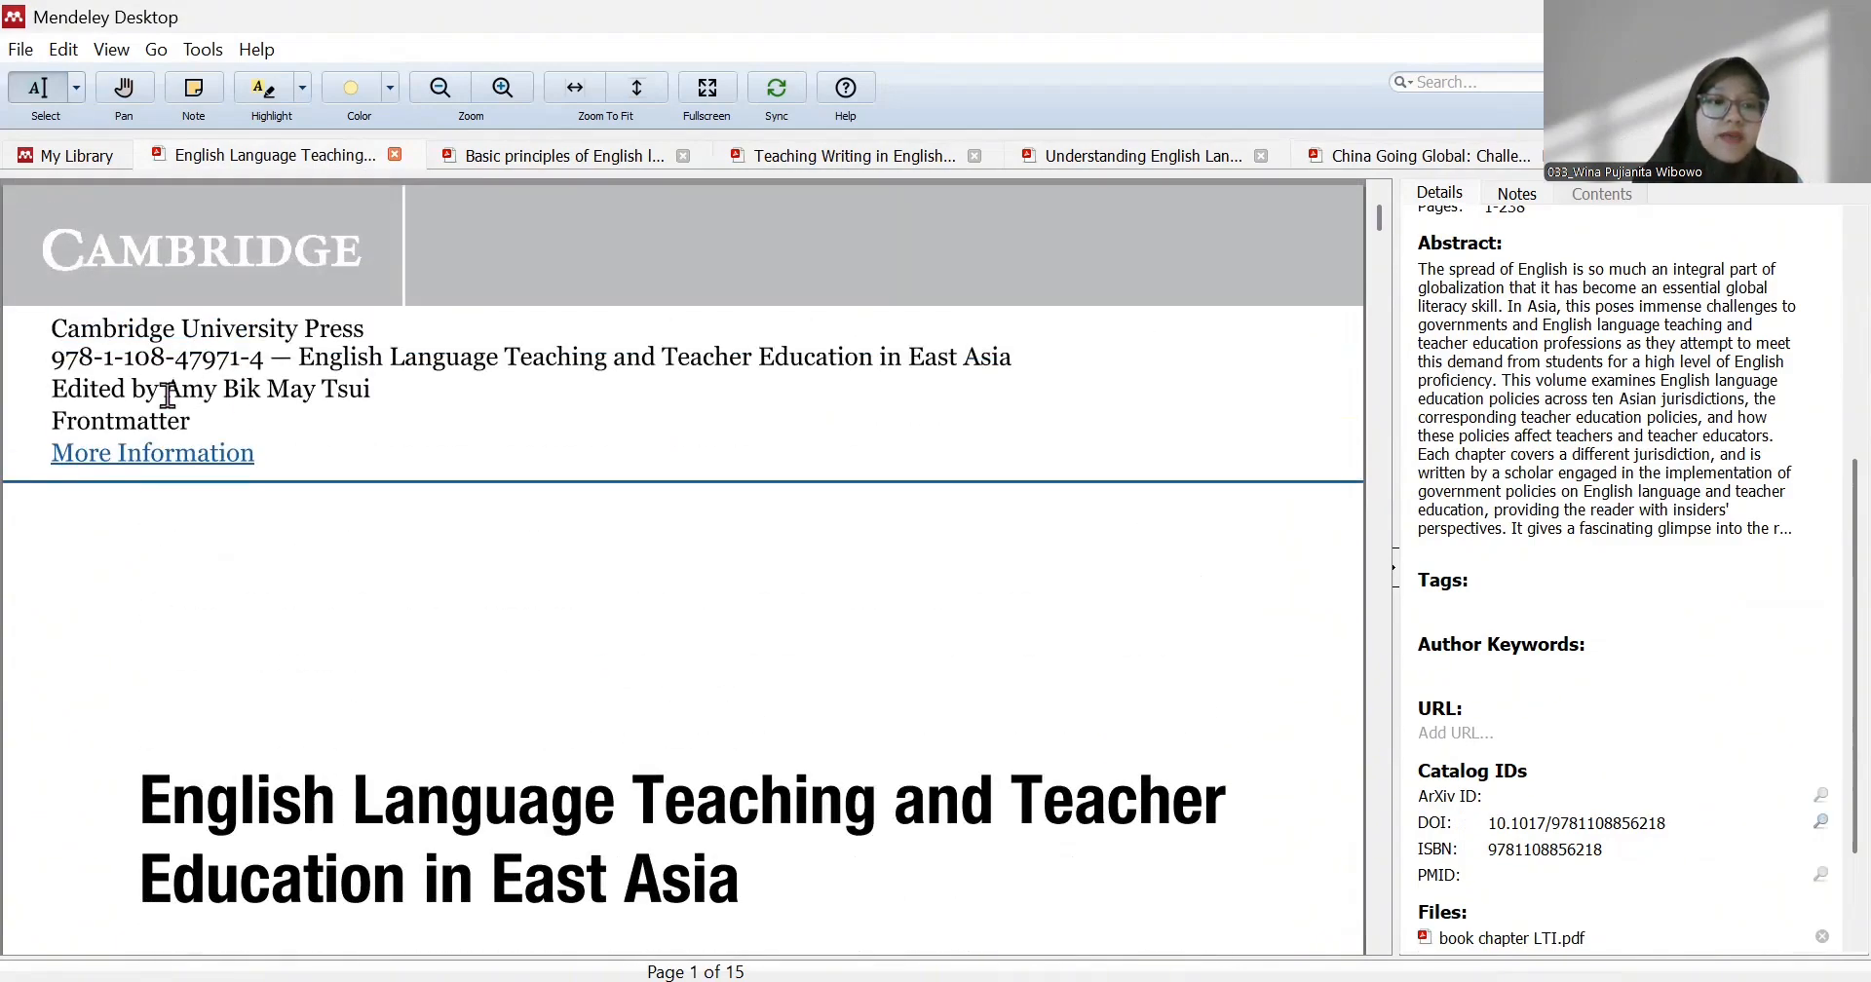
click(1352, 161)
scroll(1453, 261, up, 5)
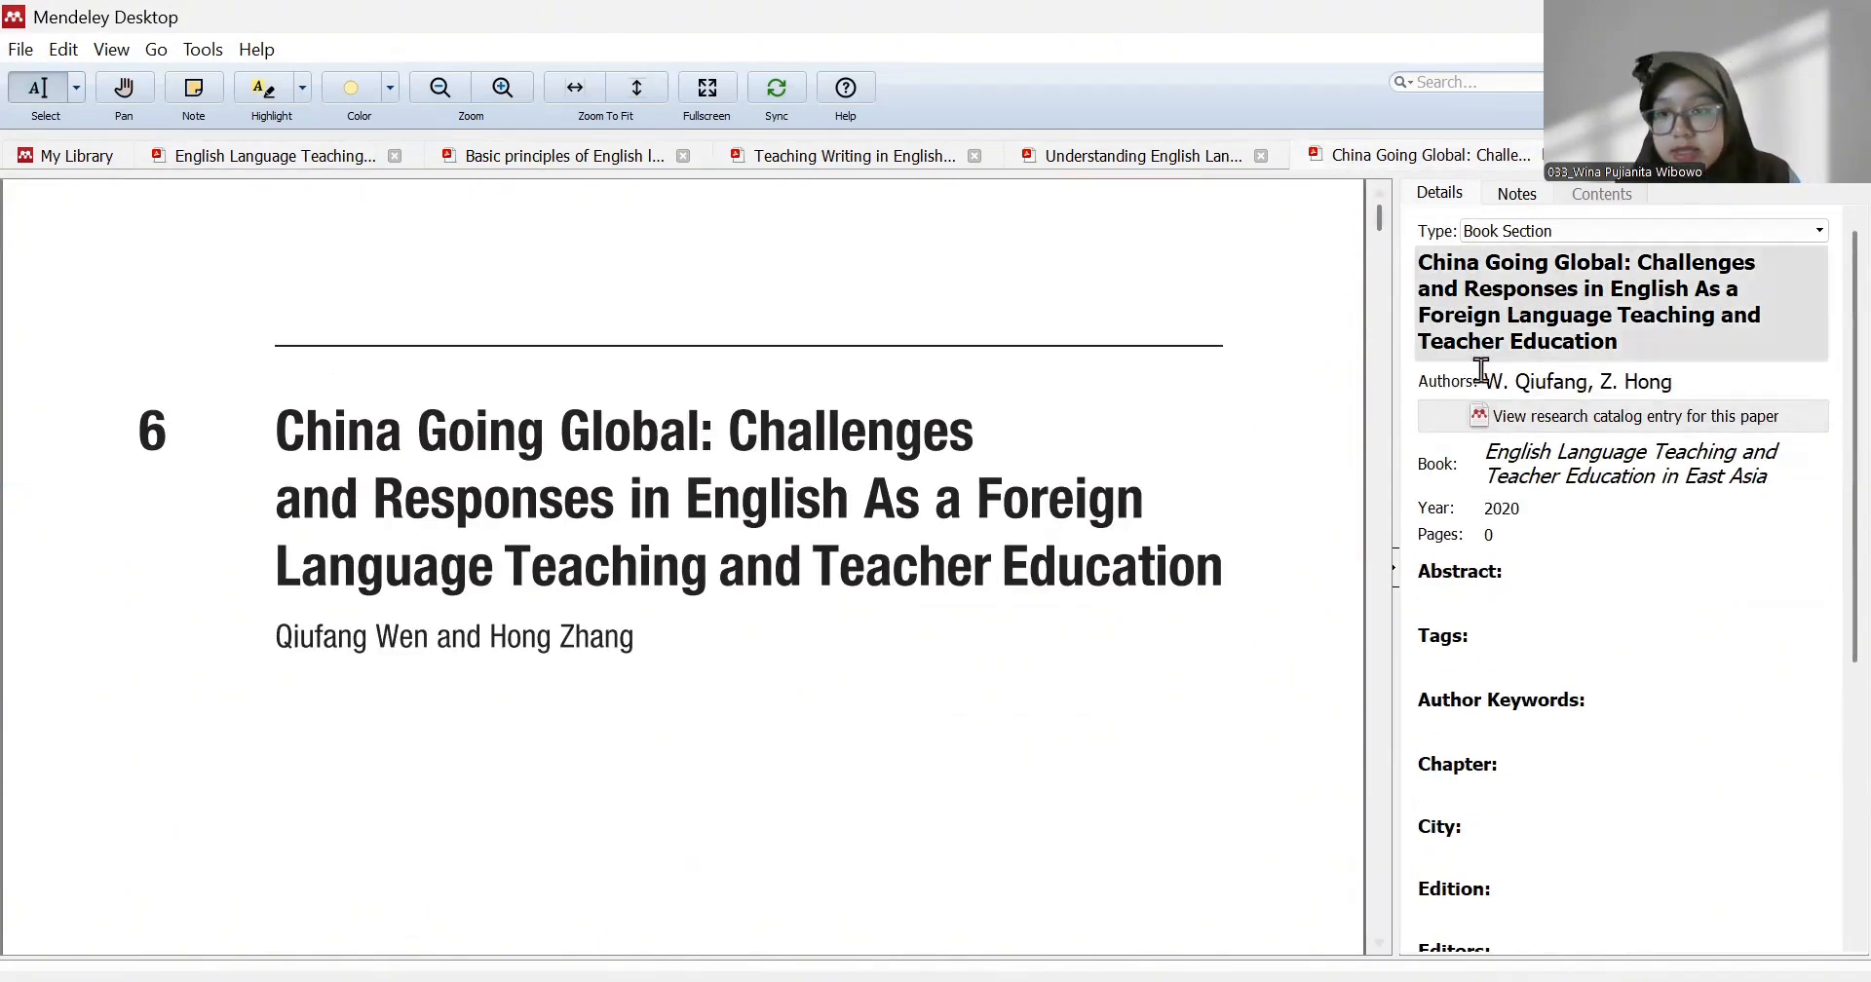
- Compare the East Asia book's title and description with the first page and entry details of the China Going Global chapter
click(101, 163)
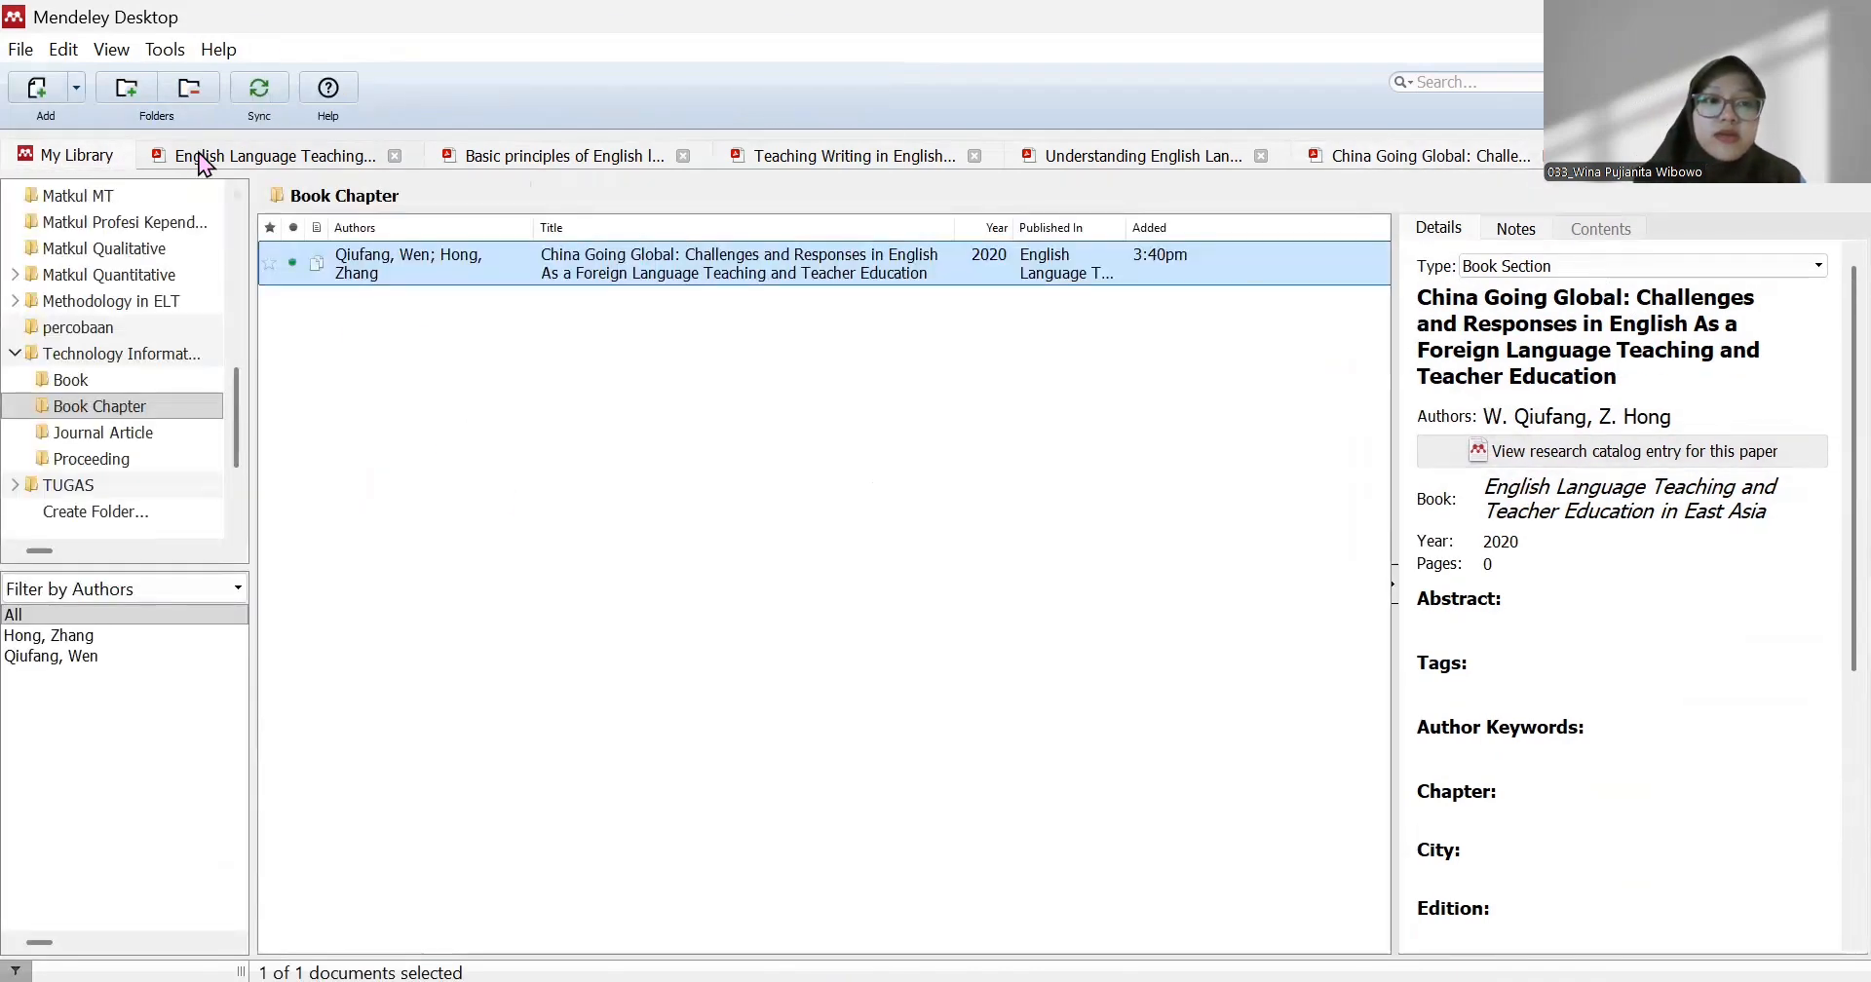
key(ctrl+Tab)
scroll(585, 742, down, 3)
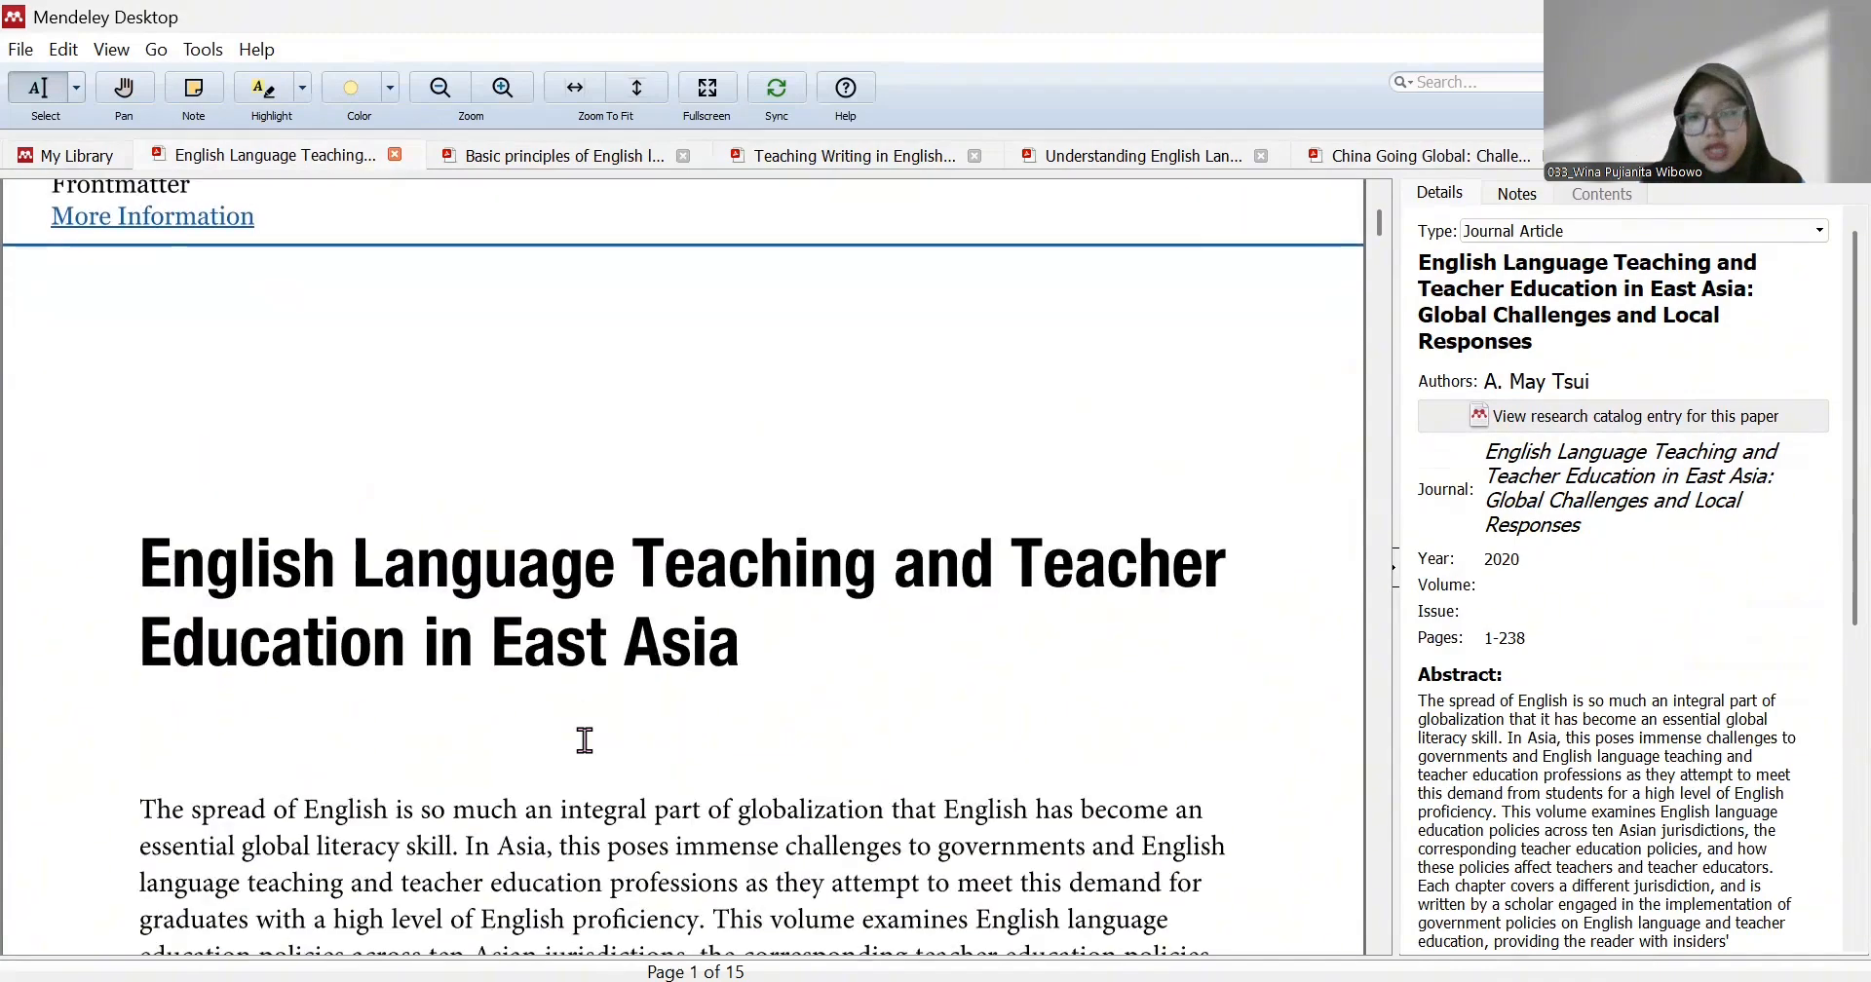
scroll(585, 740, down, 1)
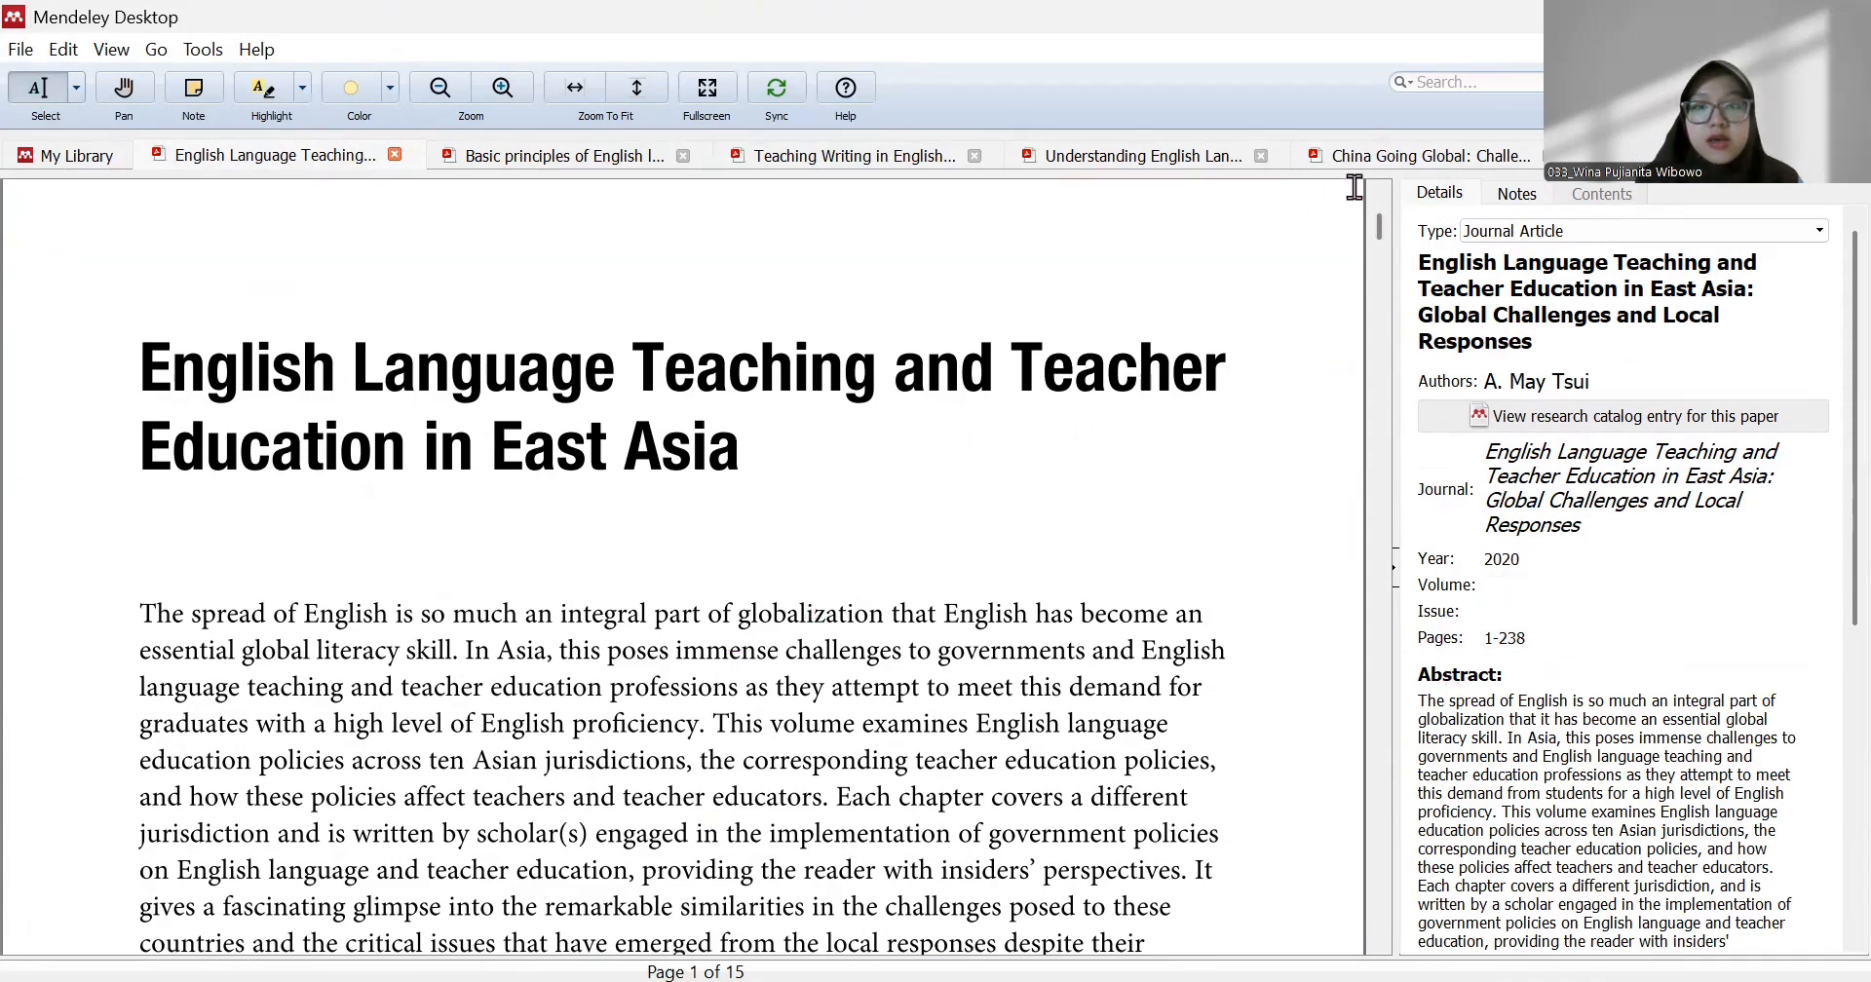
click(1380, 164)
scroll(1070, 701, down, 10)
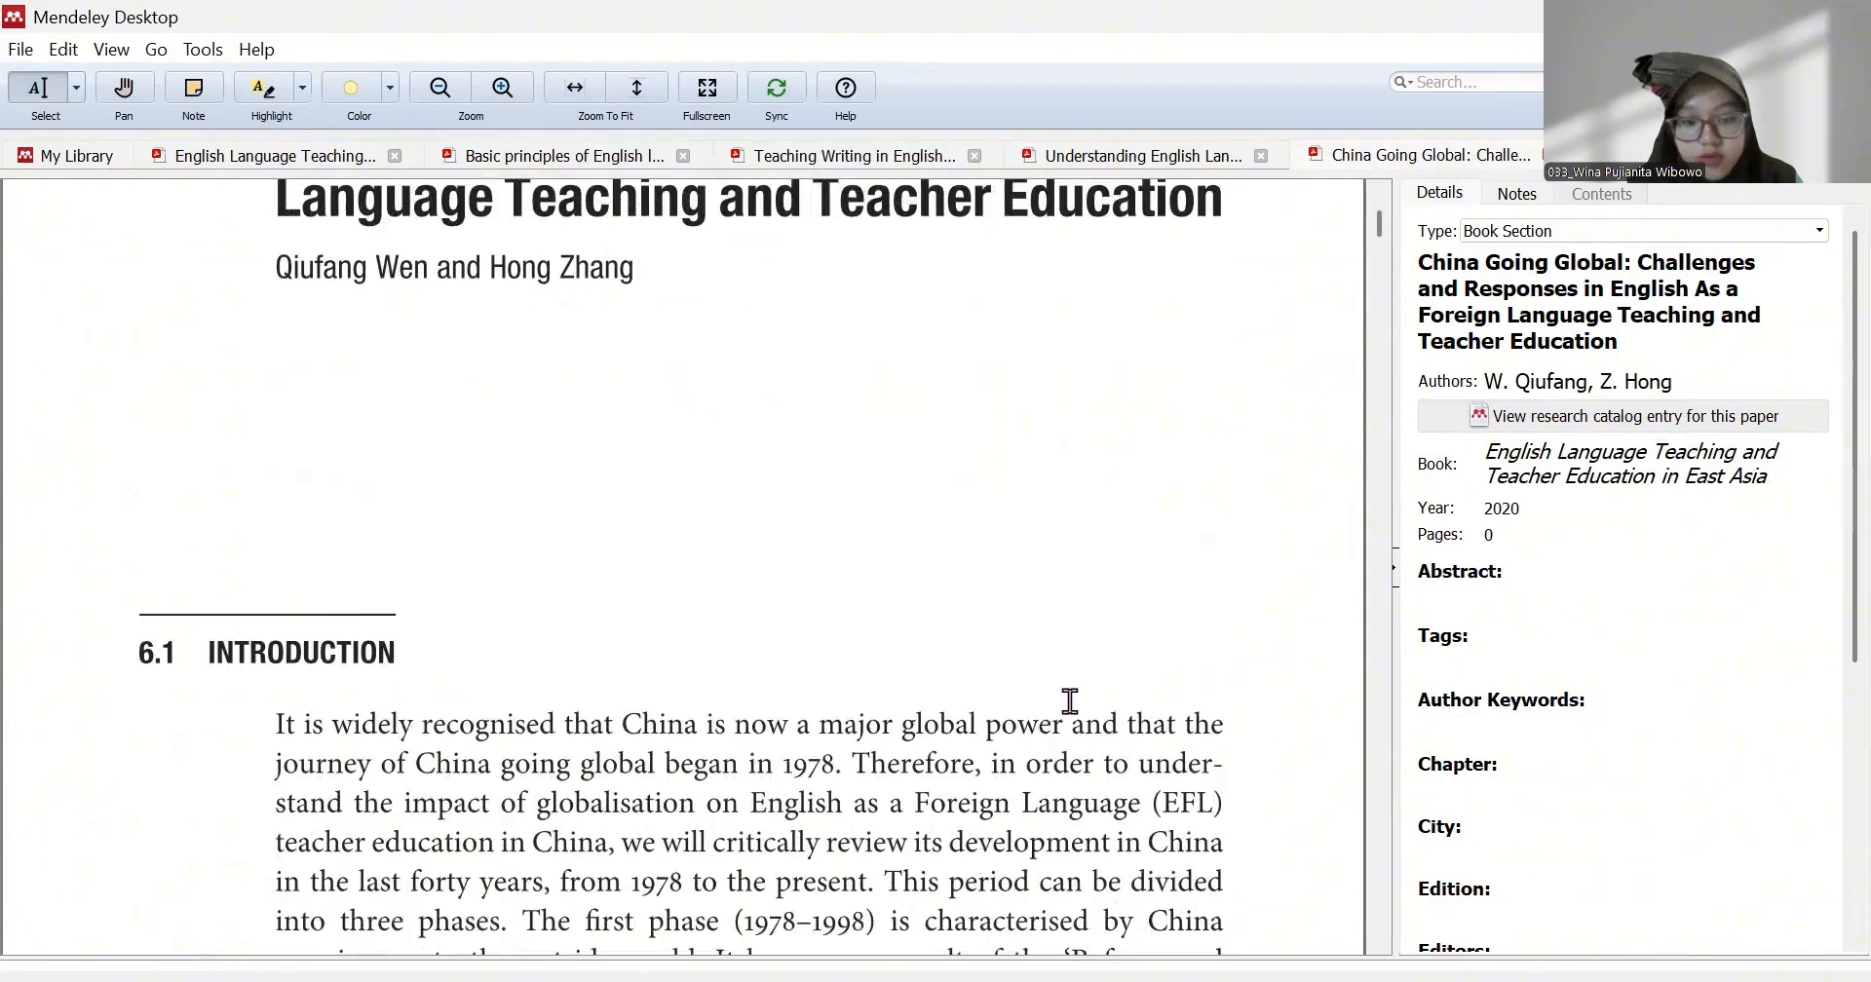
scroll(1036, 730, up, 10)
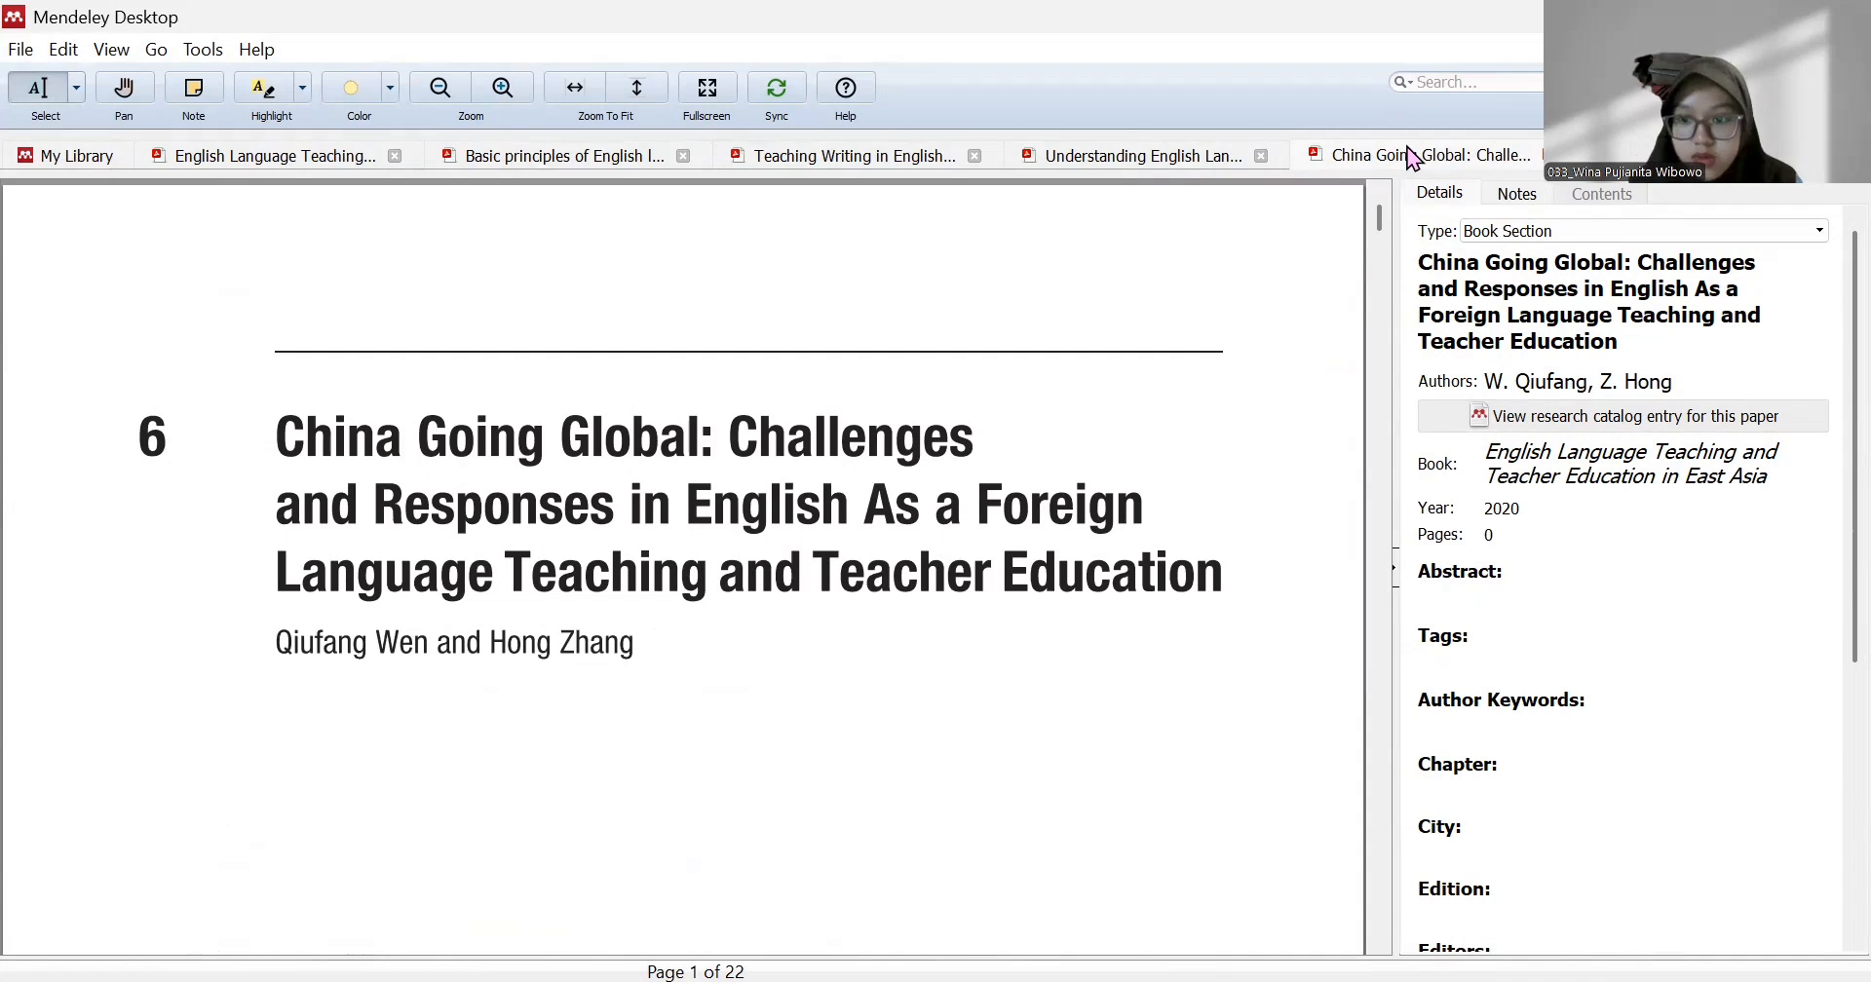
- Set the page range of the China Going Global entry to 1-22
click(1491, 537)
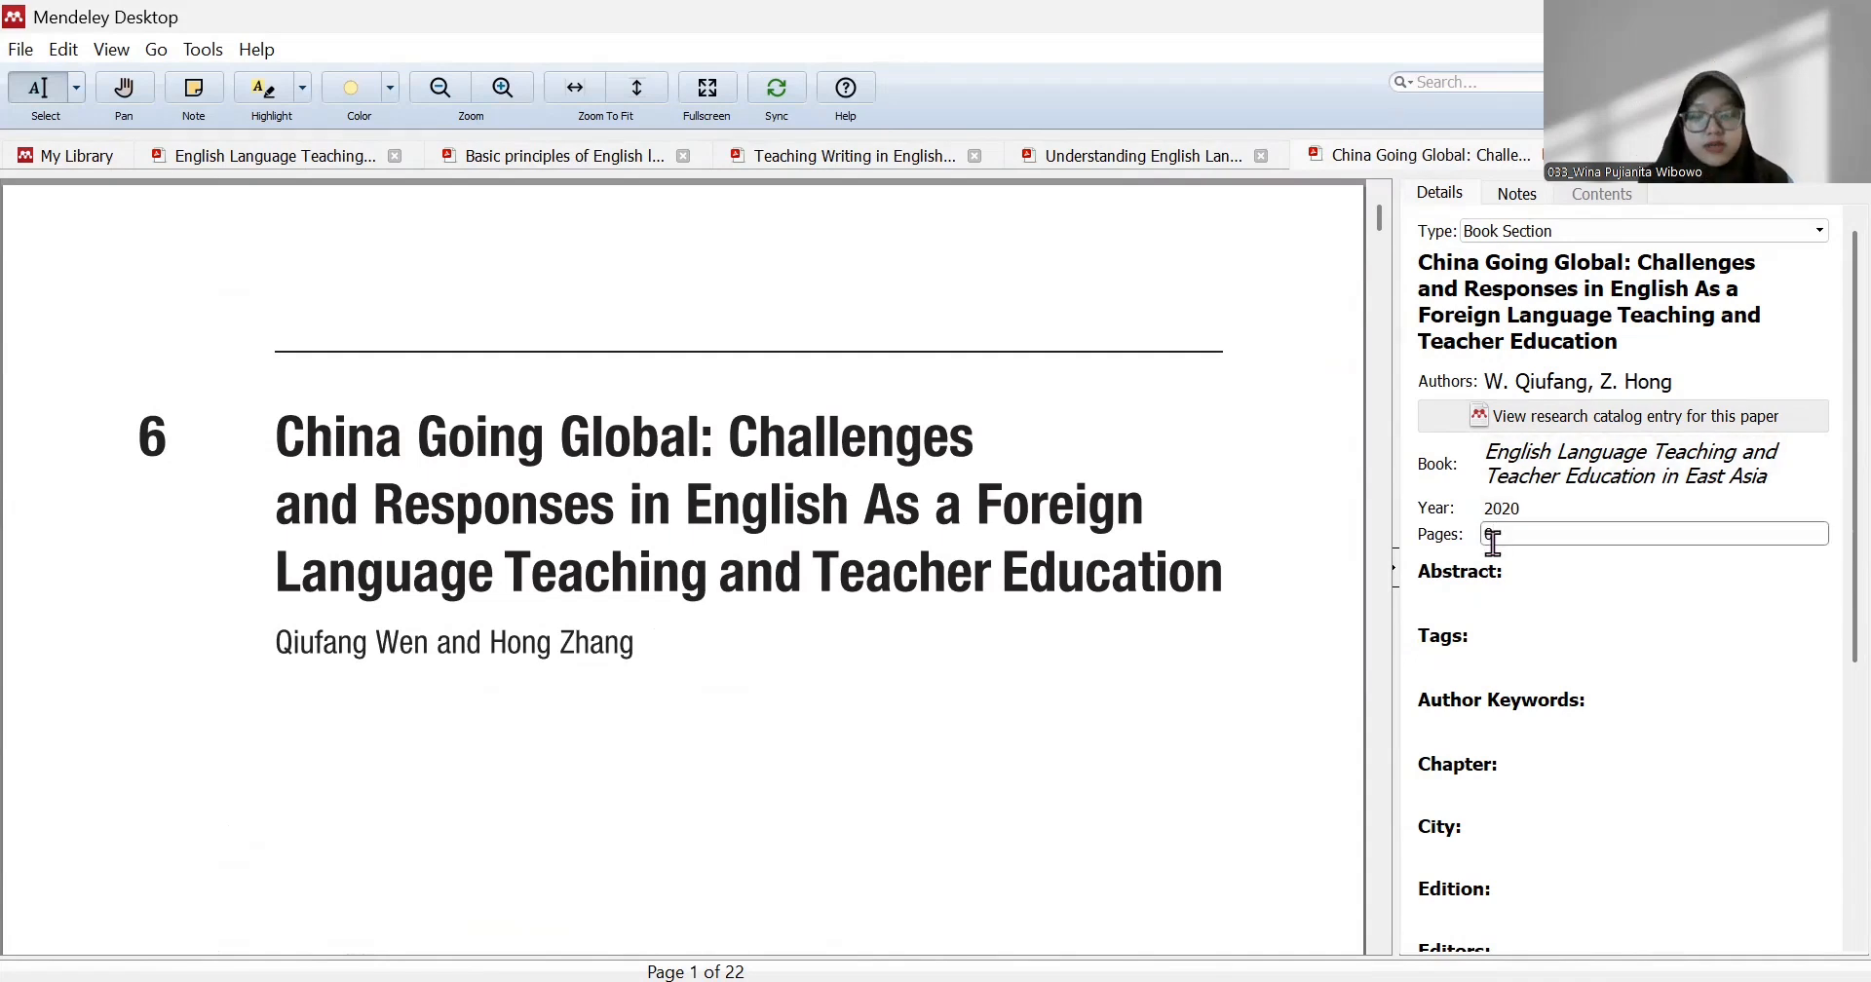
text(1-)
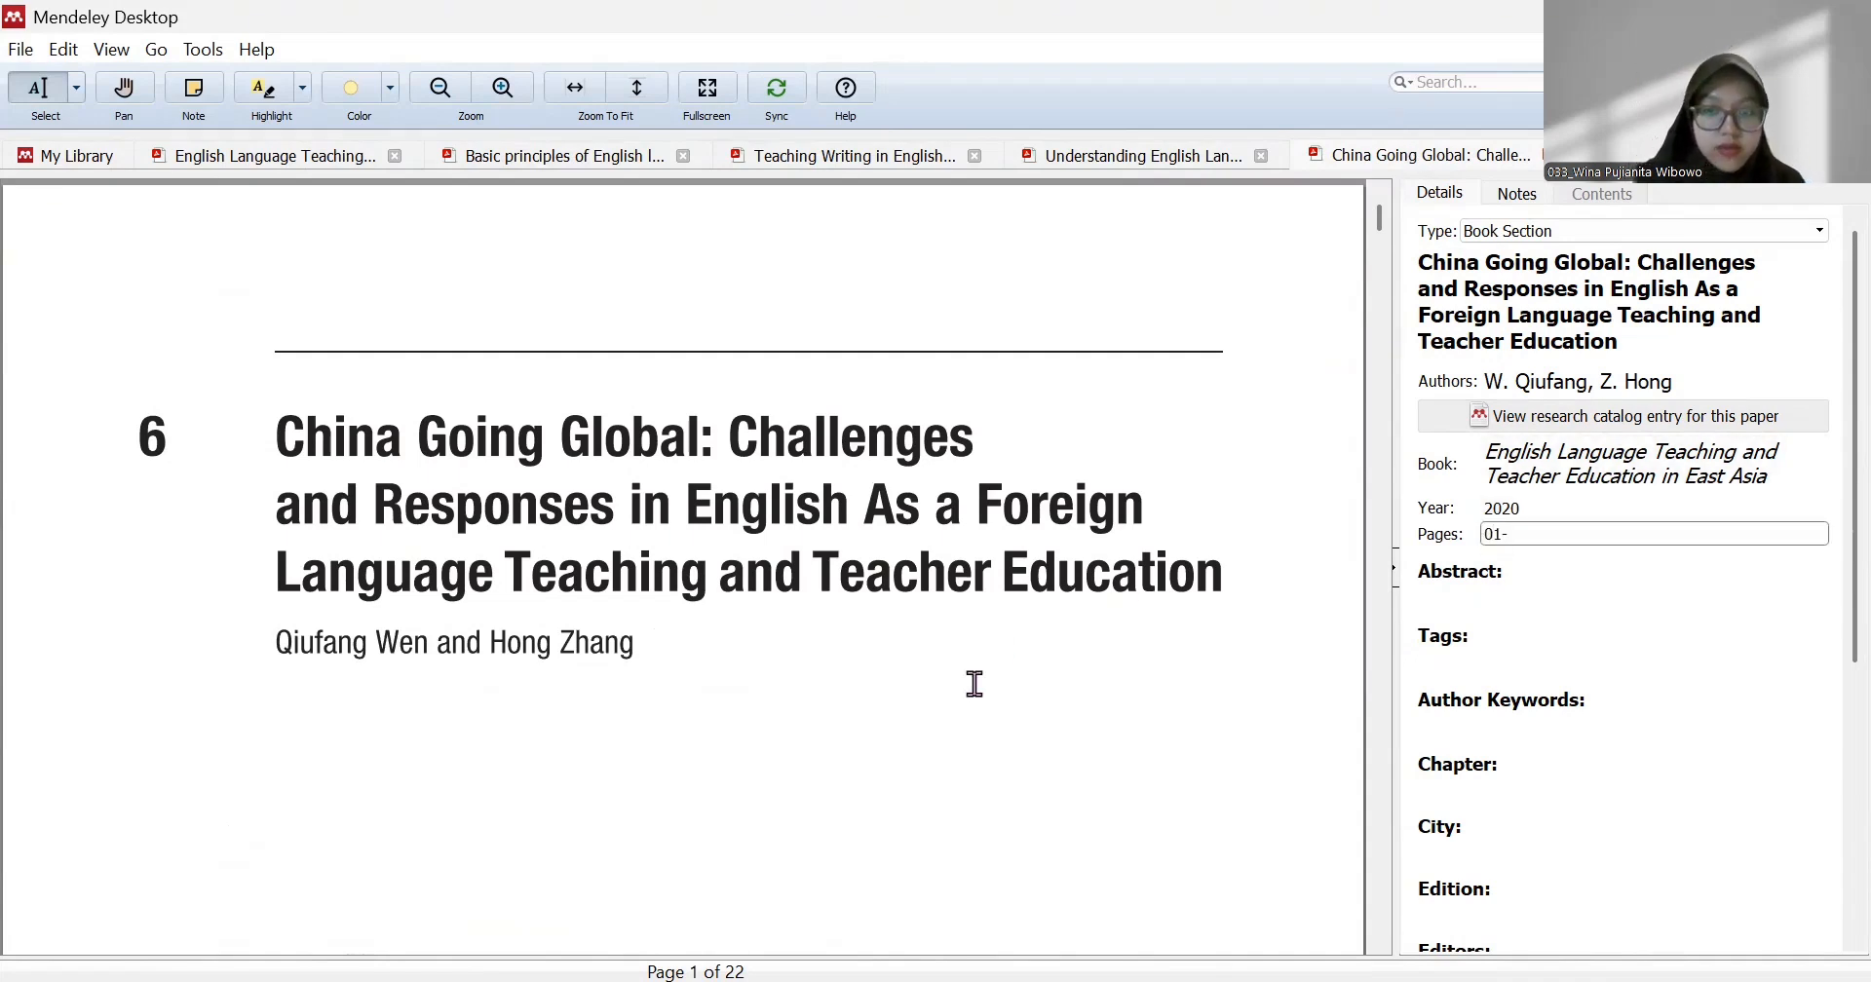
key(BackSpace)
key(BackSpace)
key(BackSpace)
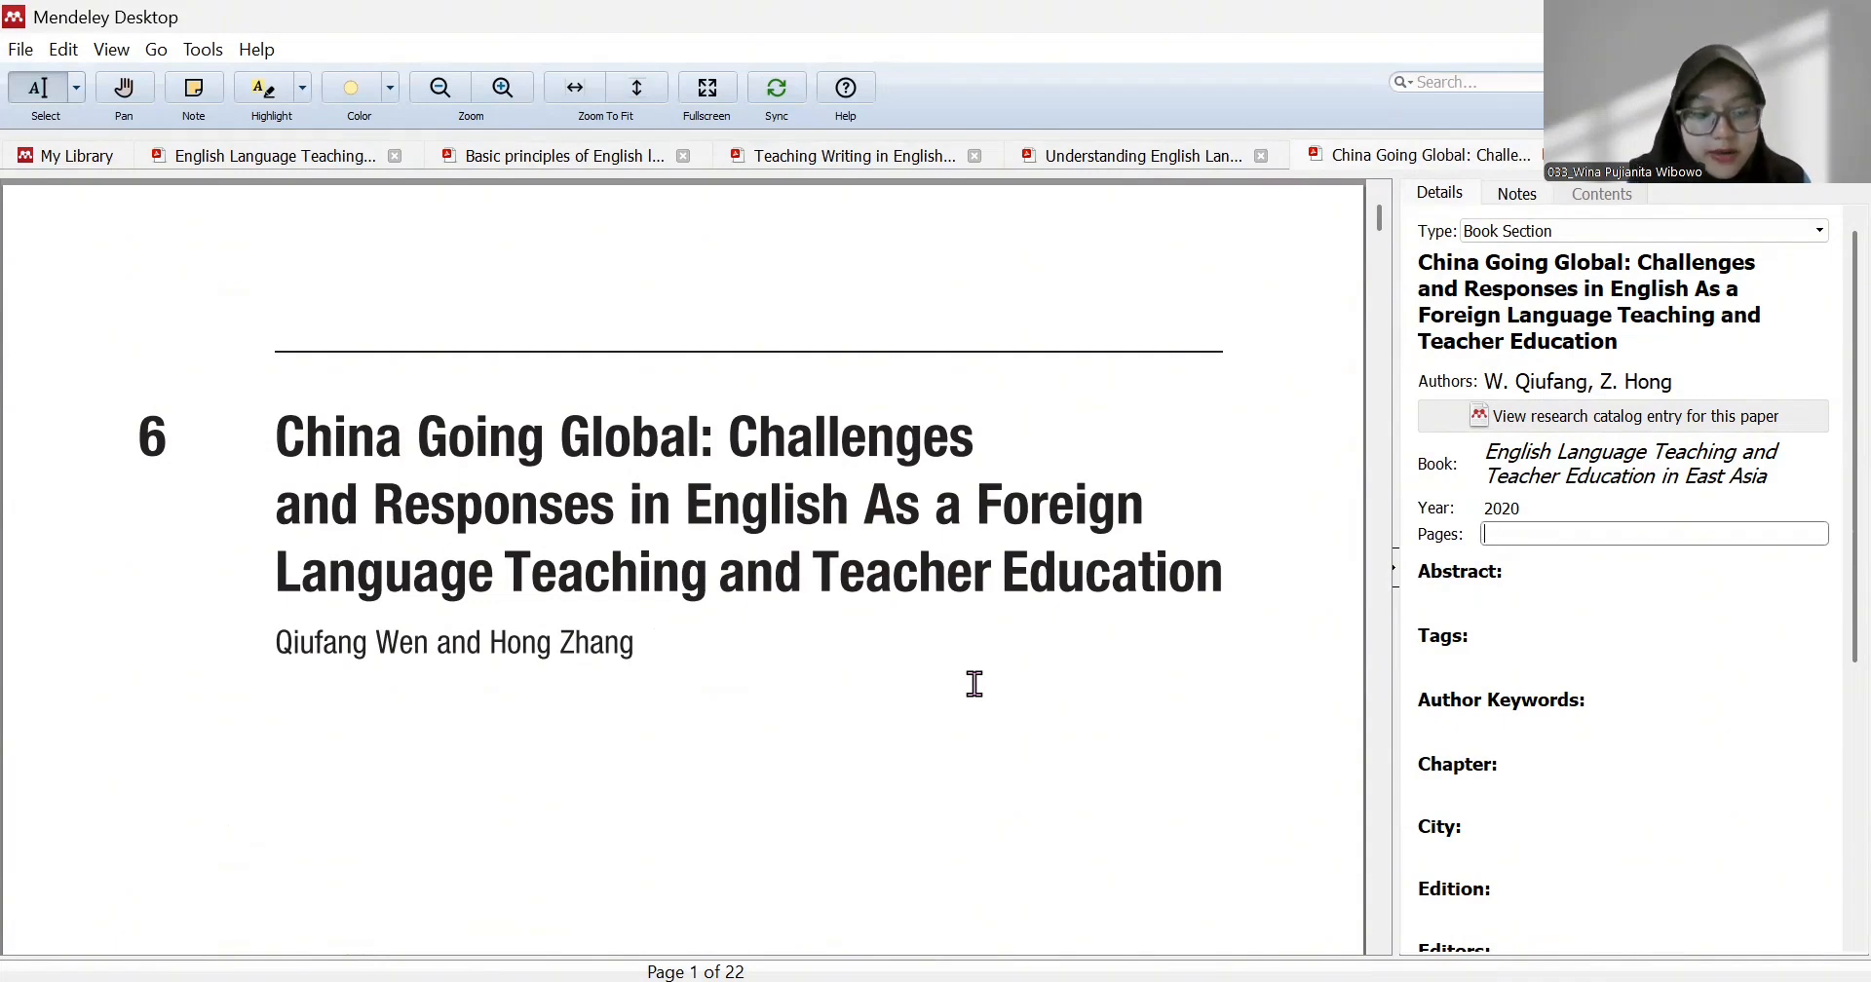
text(1-)
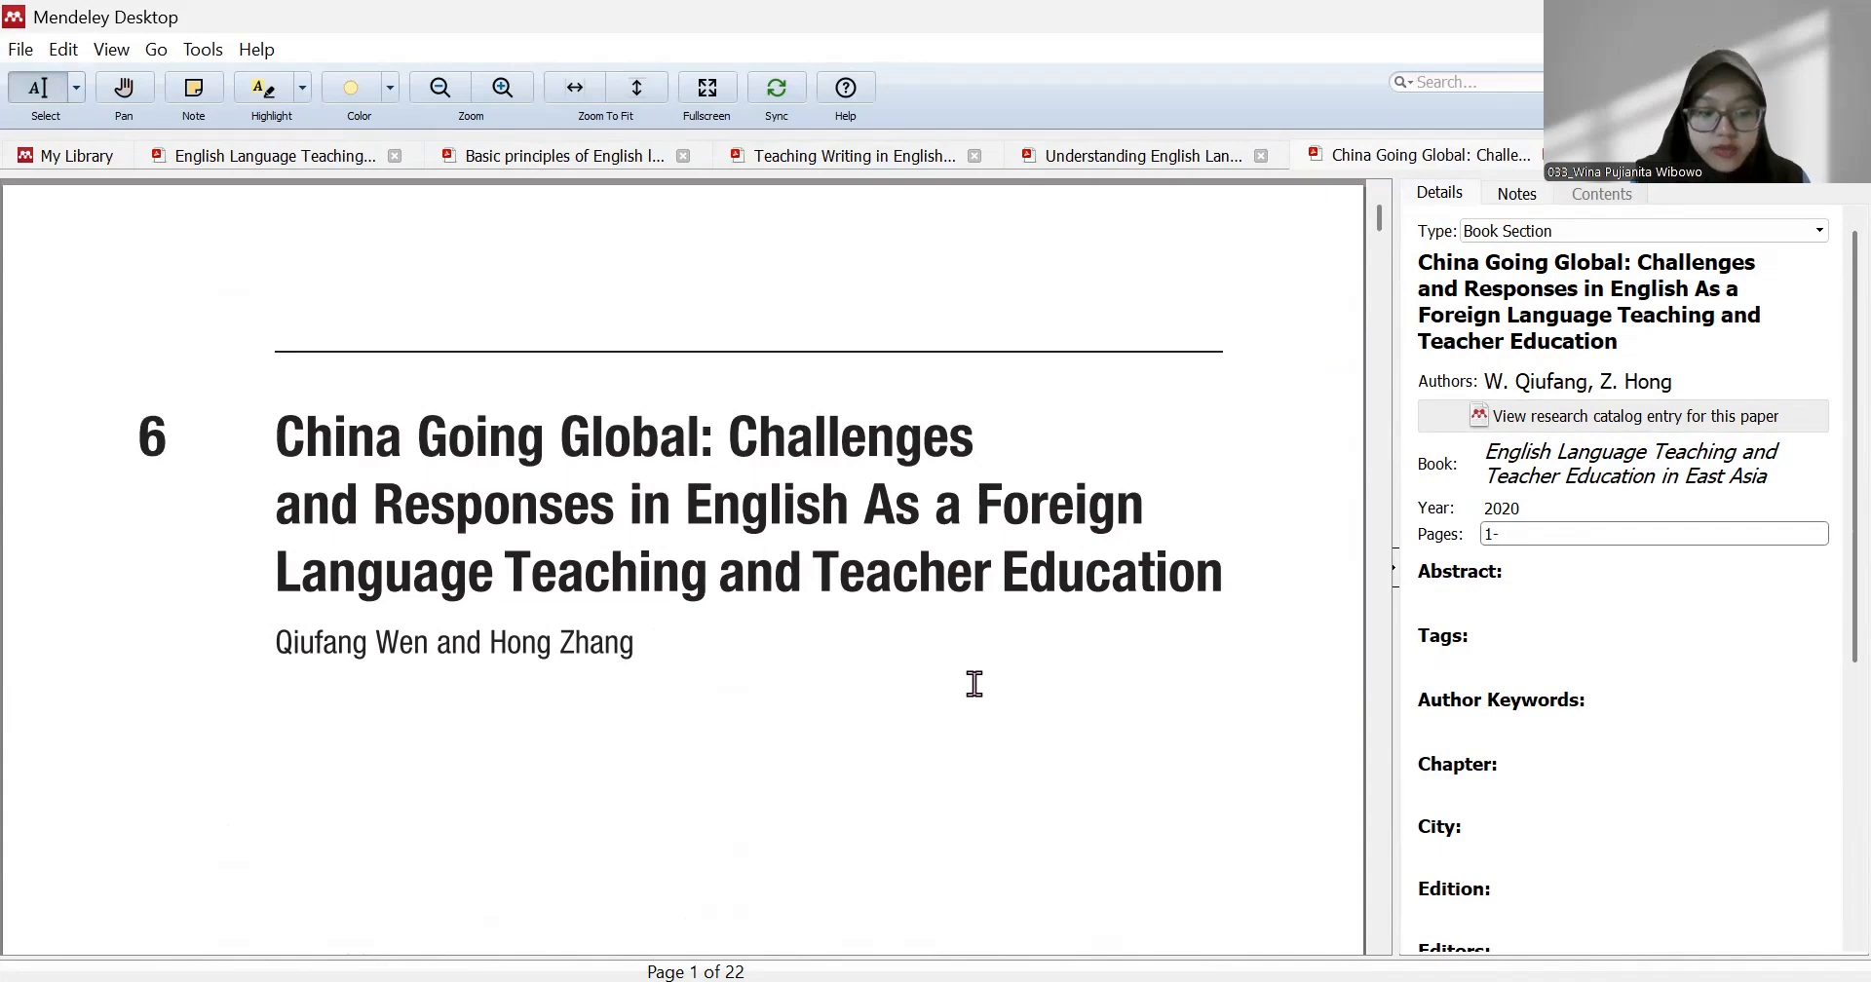
text(22)
- Check the chapter entry's editor, publisher and catalog IDs against the East Asia book's front matter
scroll(1495, 656, down, 5)
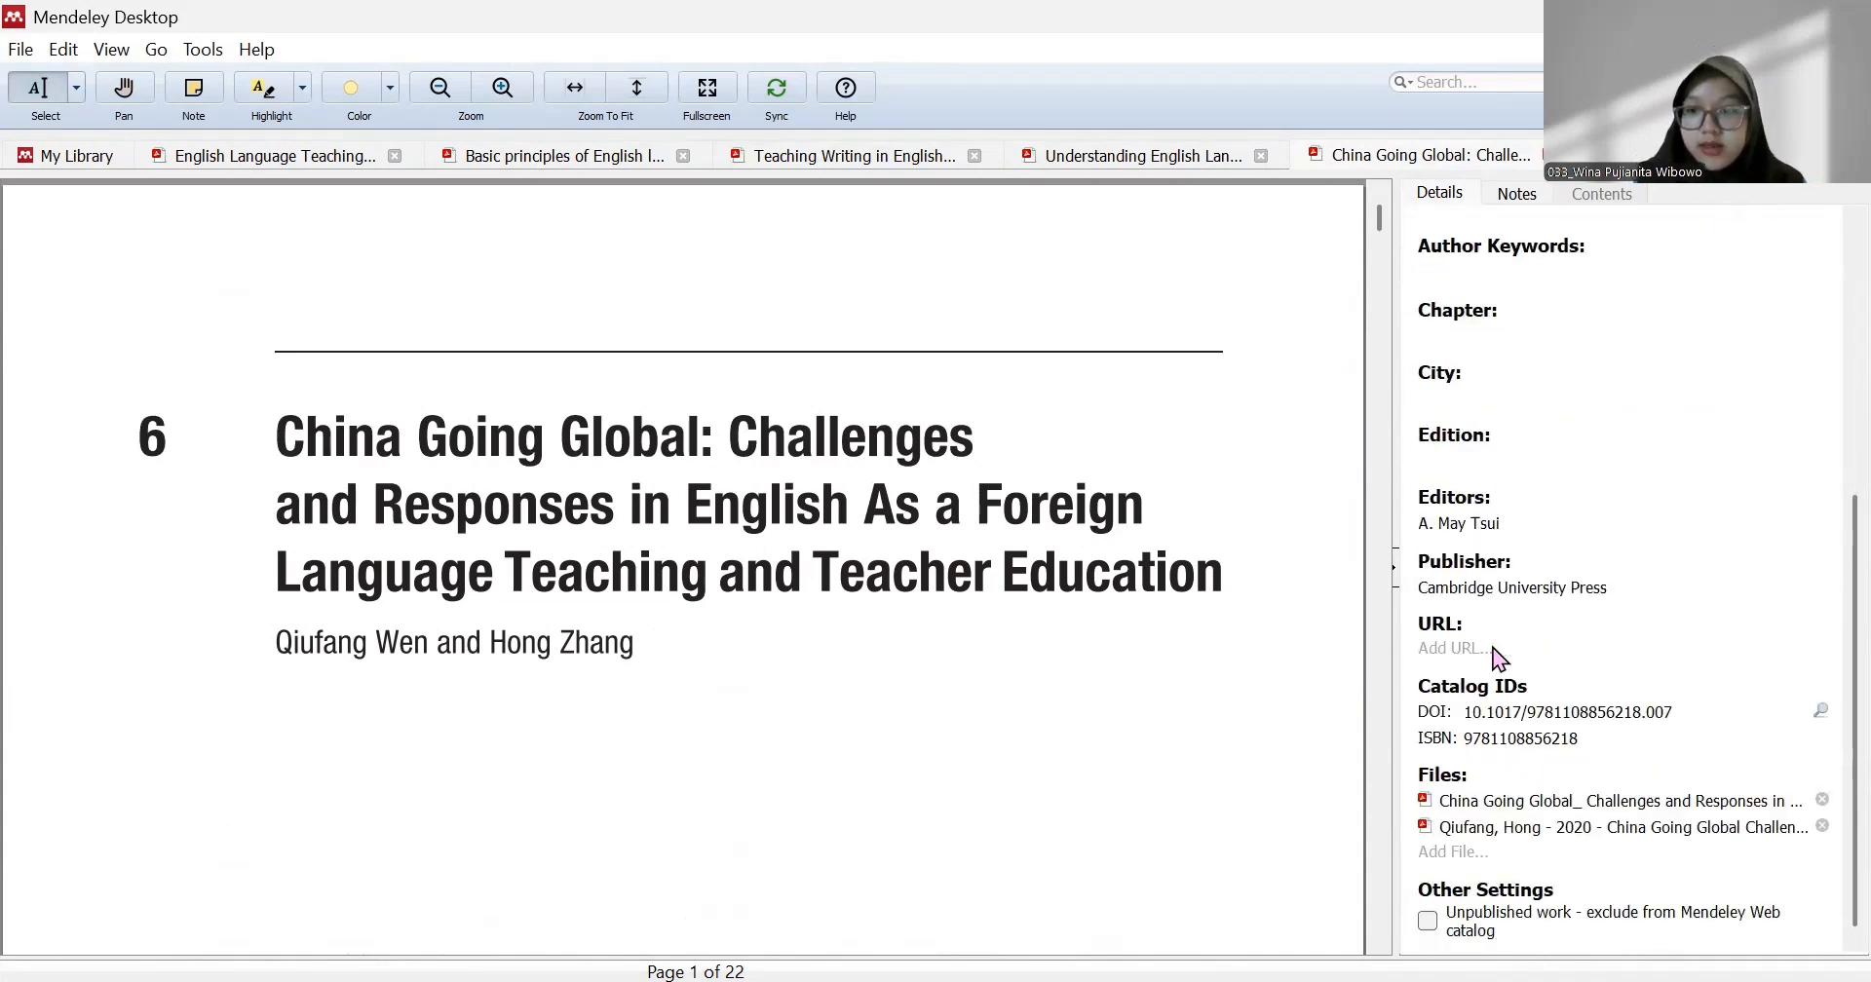
click(206, 158)
scroll(181, 427, up, 4)
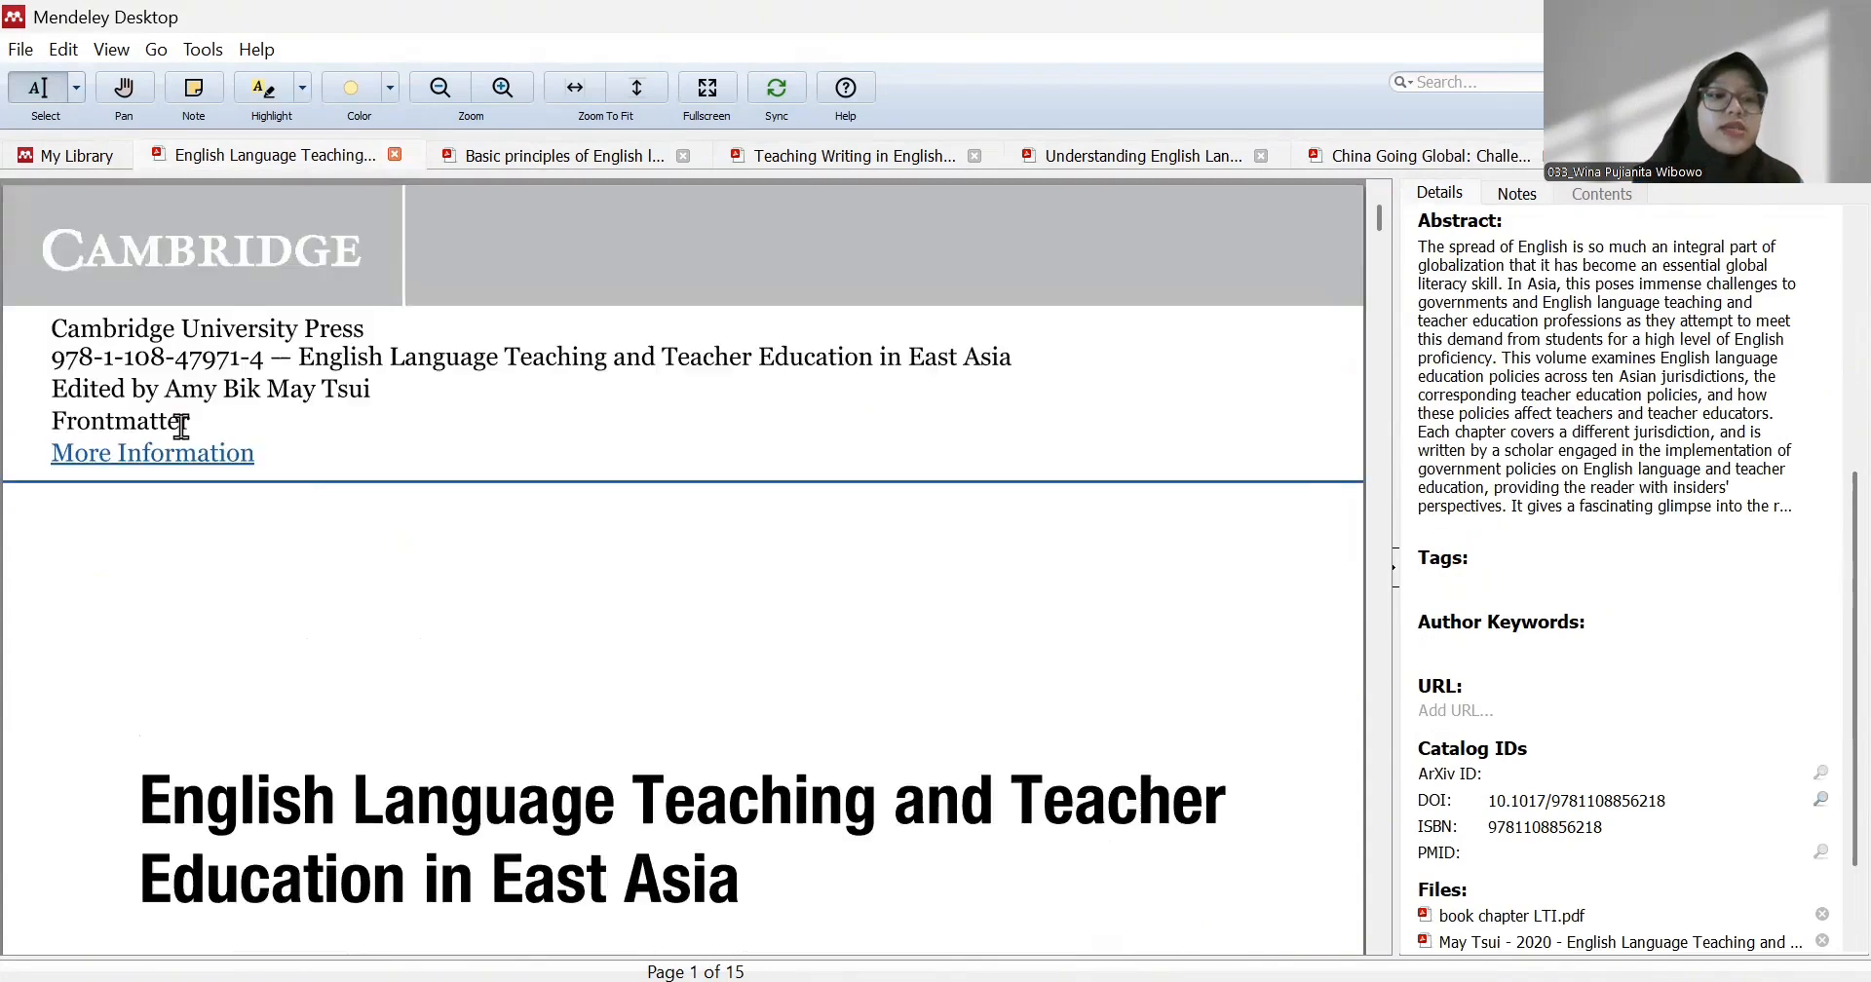
- Open "Exploring ChatGPT literacy in language education" from the Journal Article folder and compare its entry details with the PDF
click(49, 163)
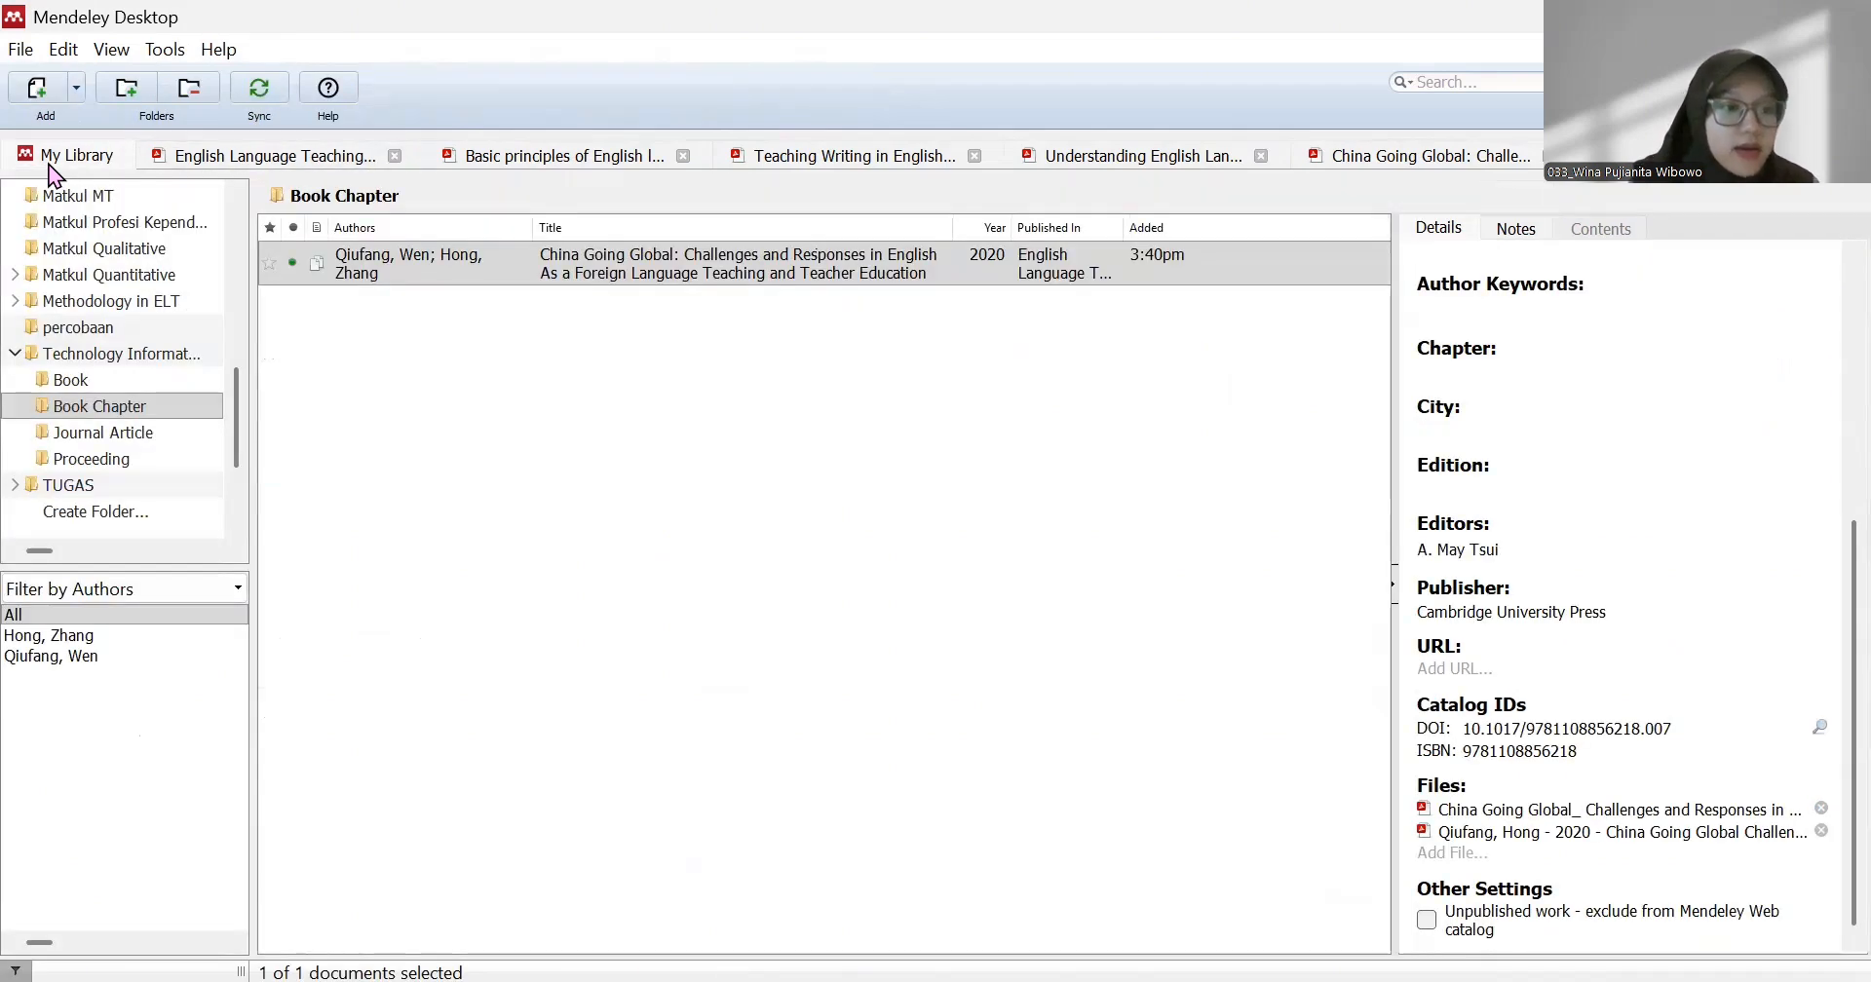
click(144, 432)
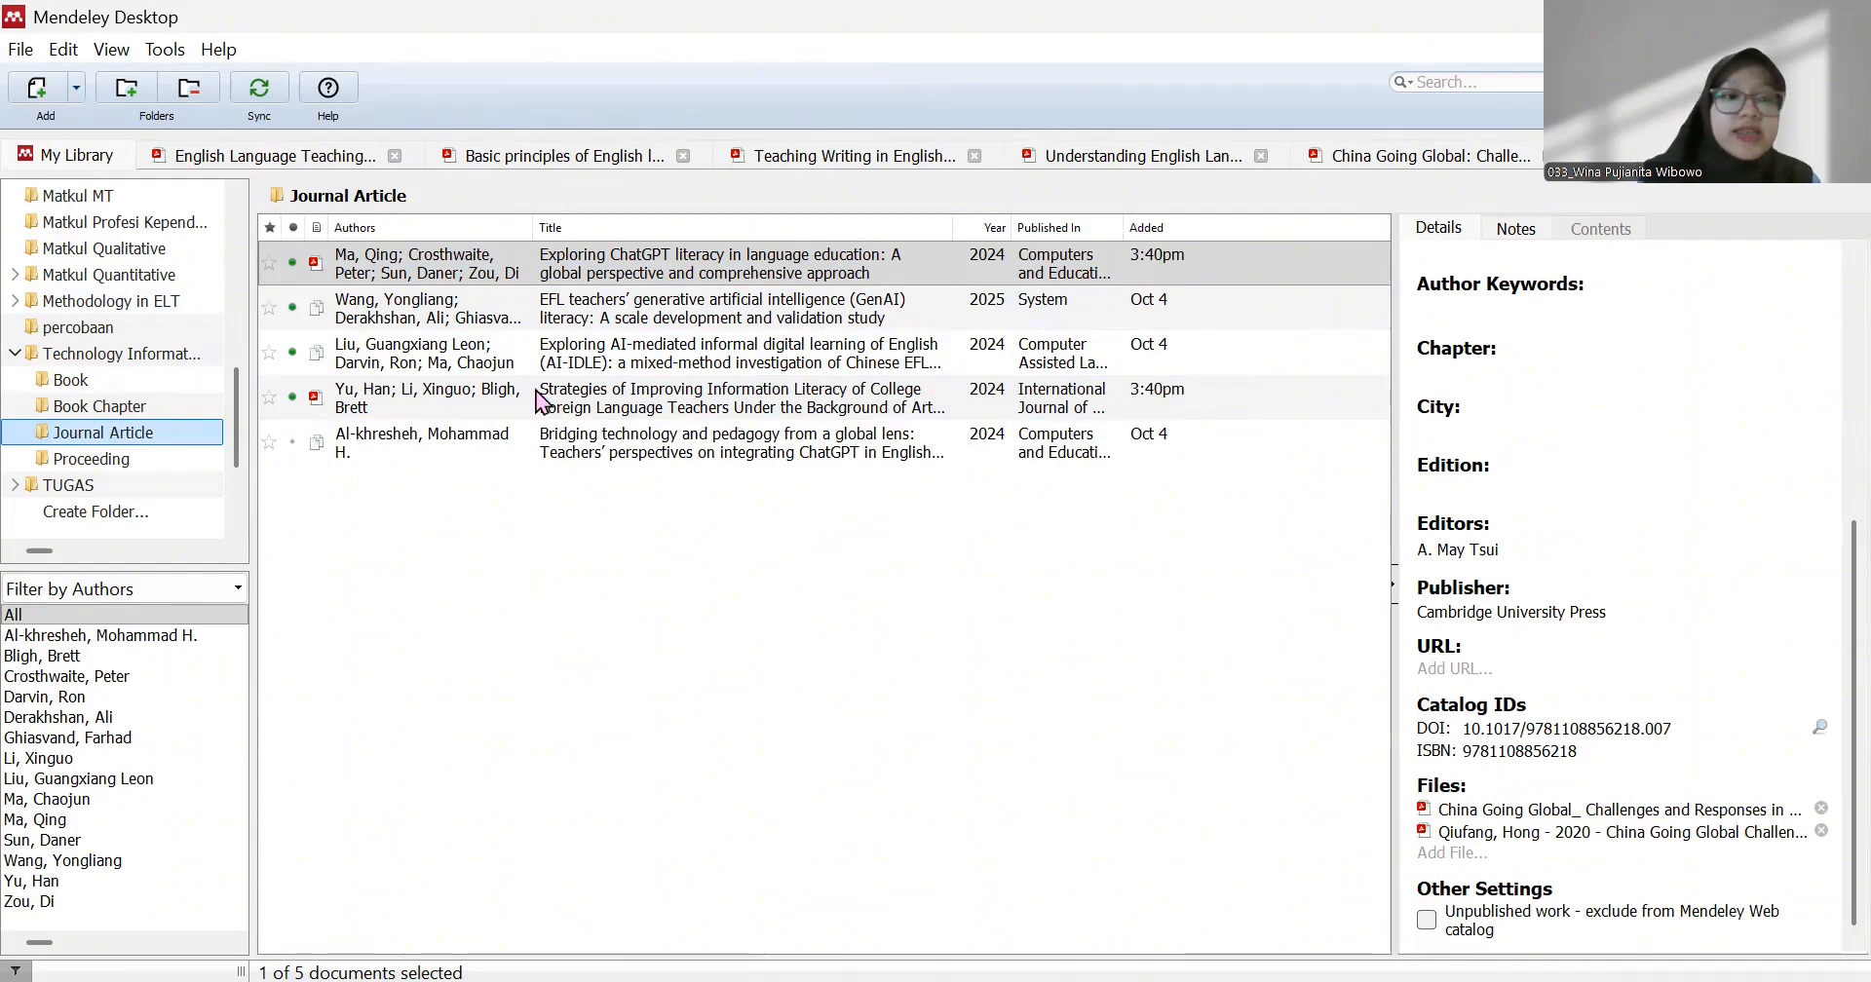
click(576, 283)
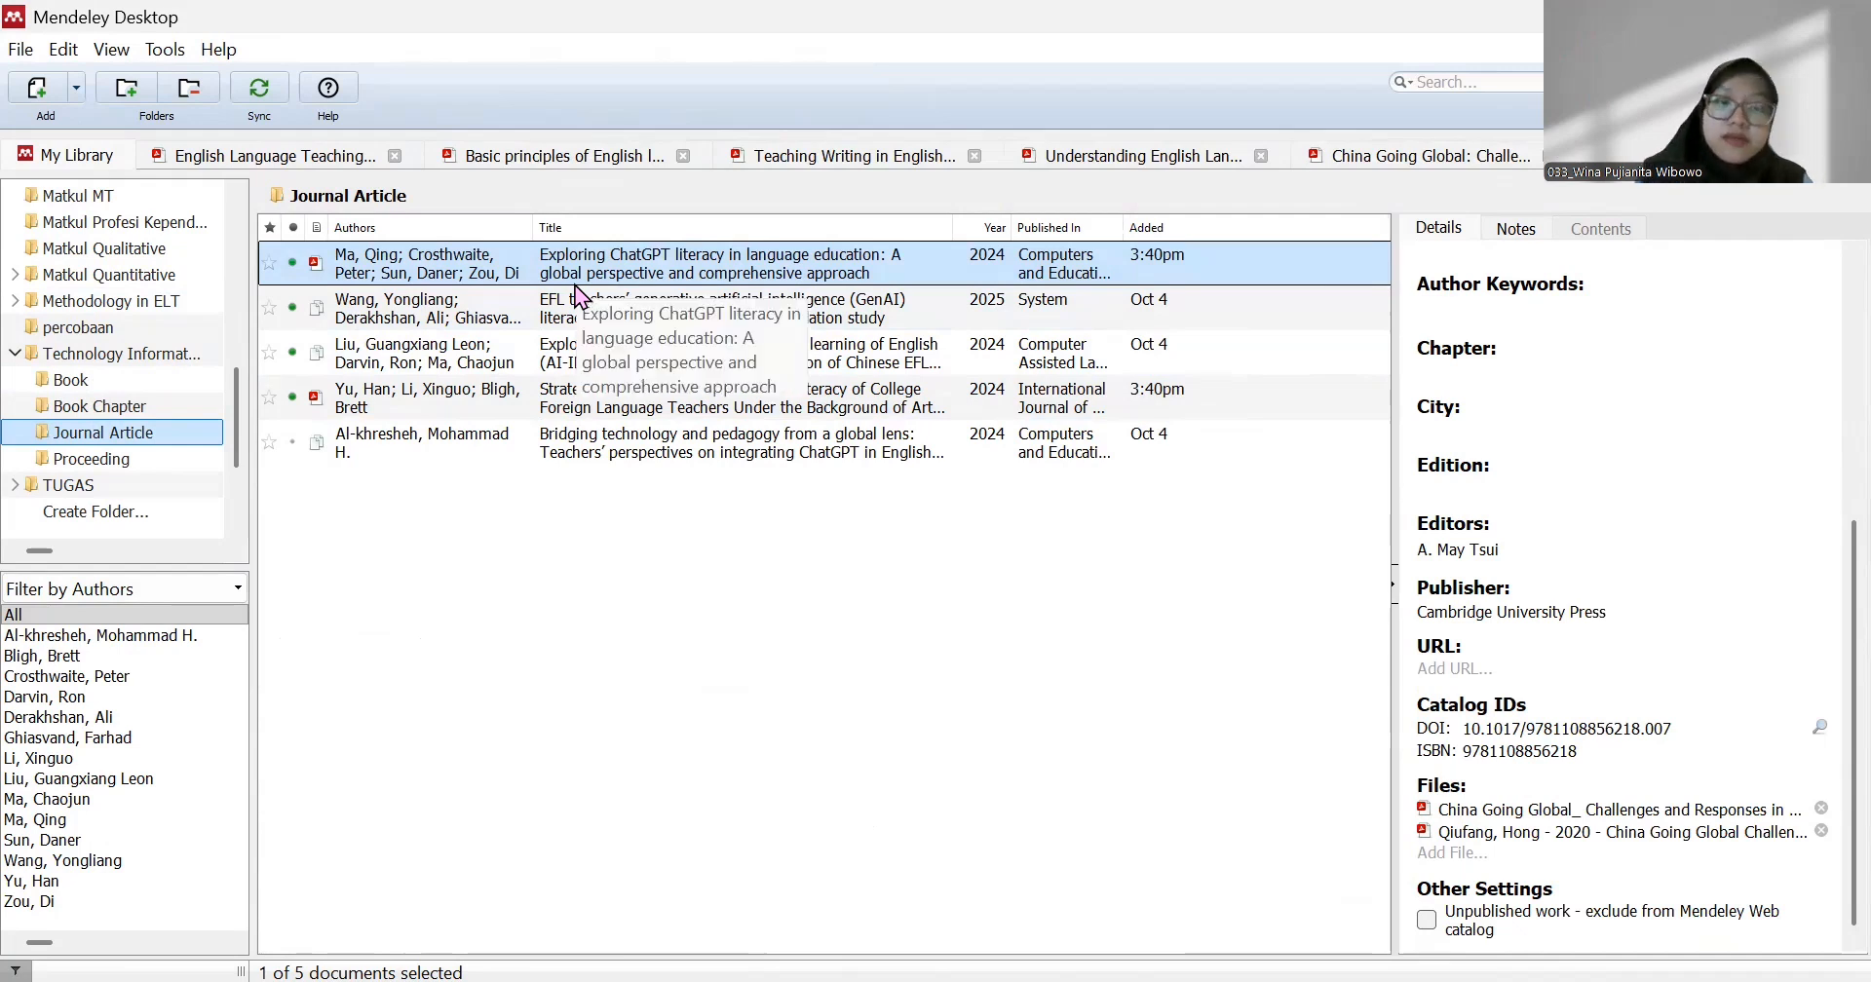
double_click(588, 275)
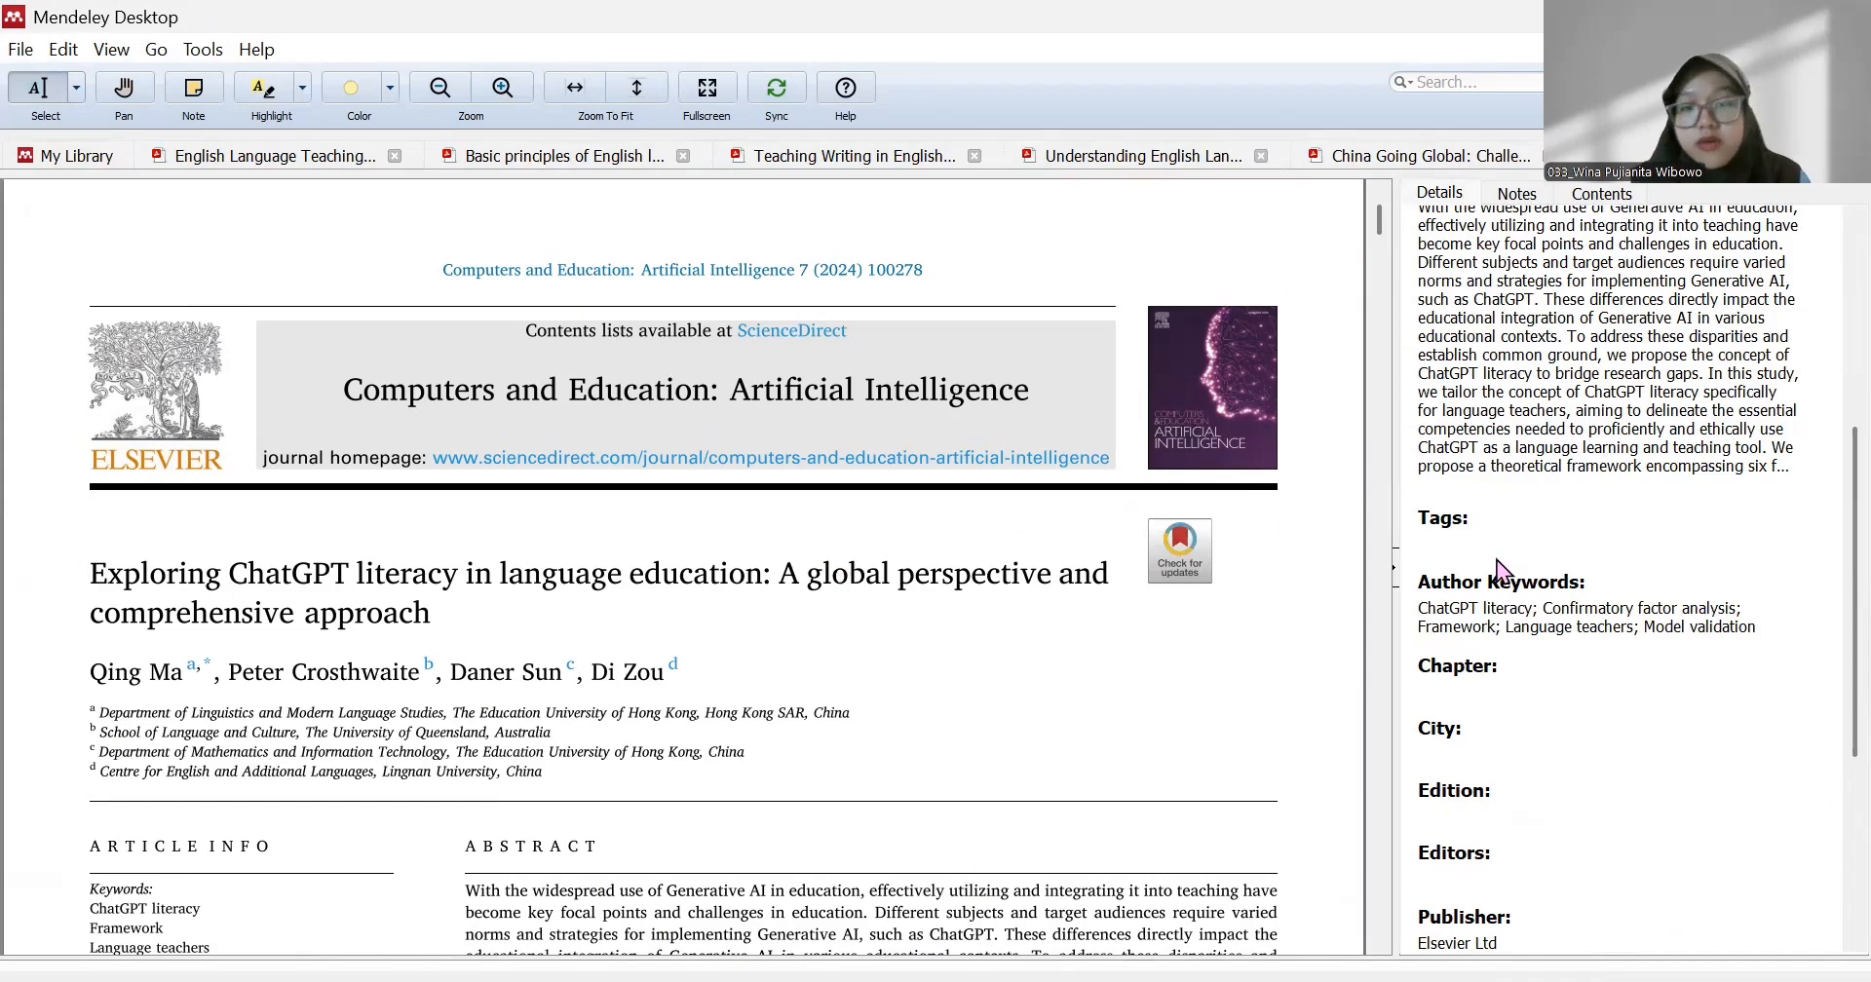
scroll(1588, 541, up, 5)
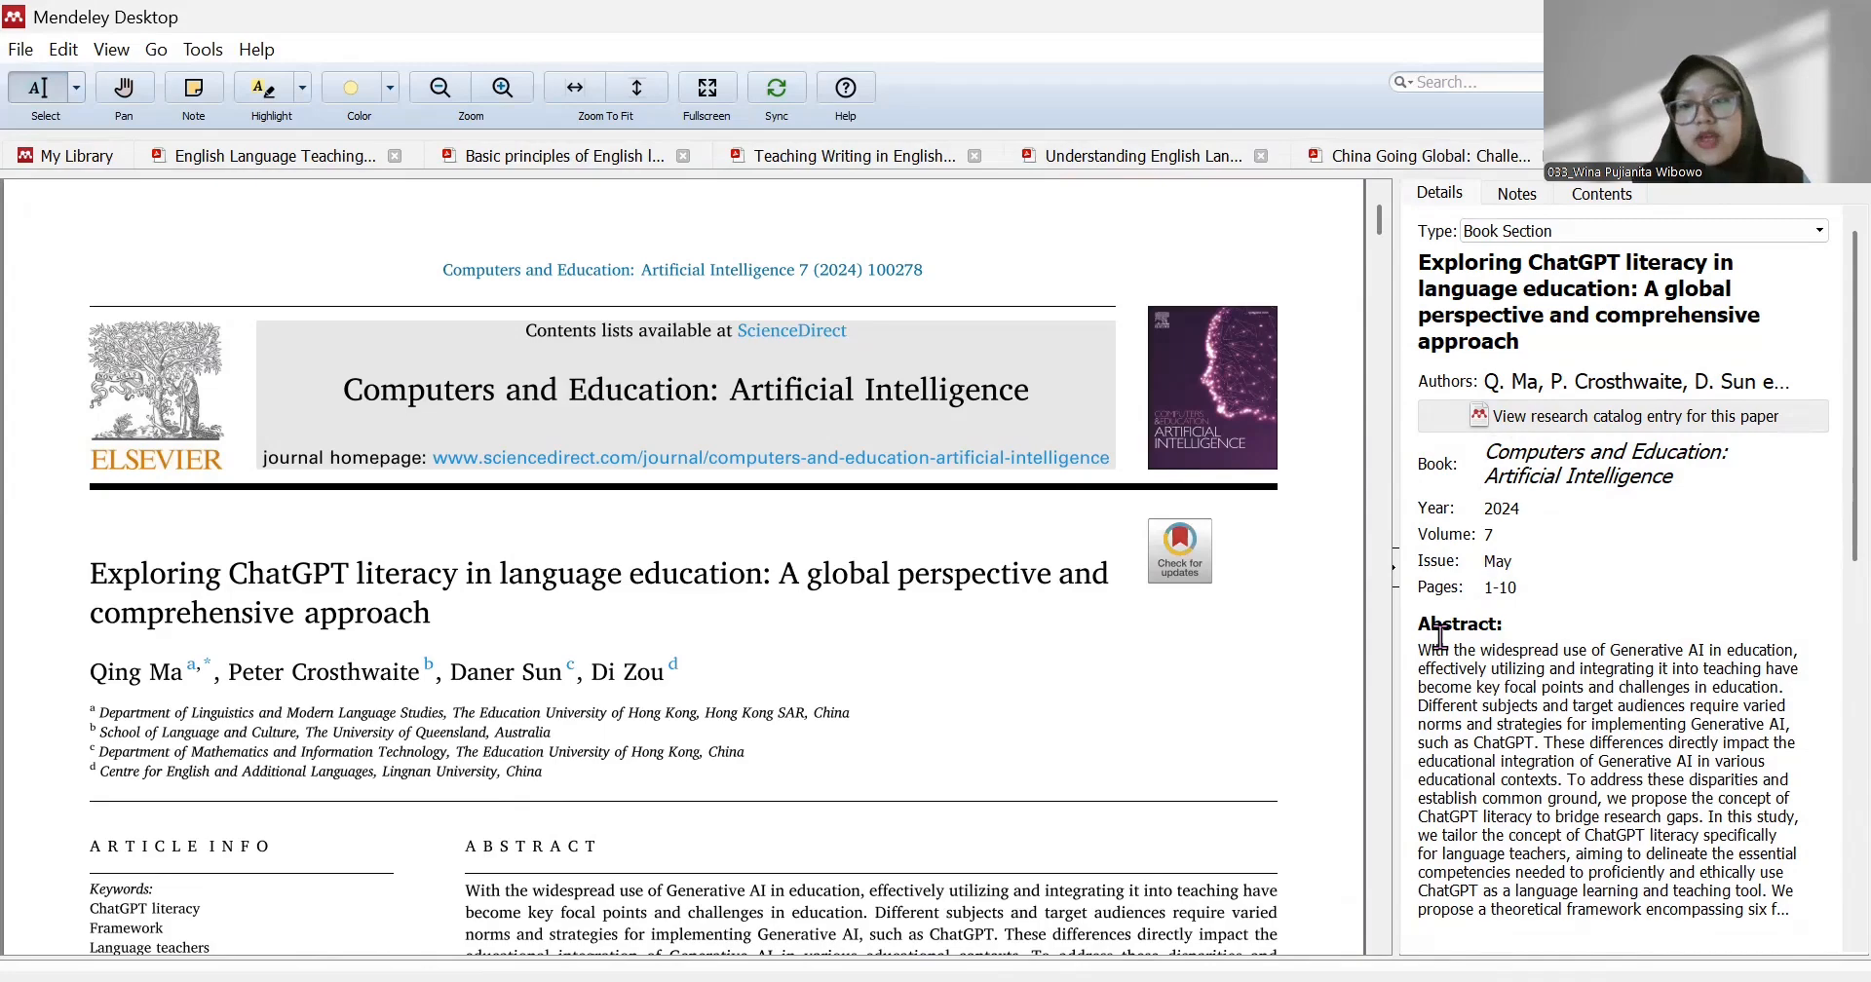
scroll(965, 776, down, 10)
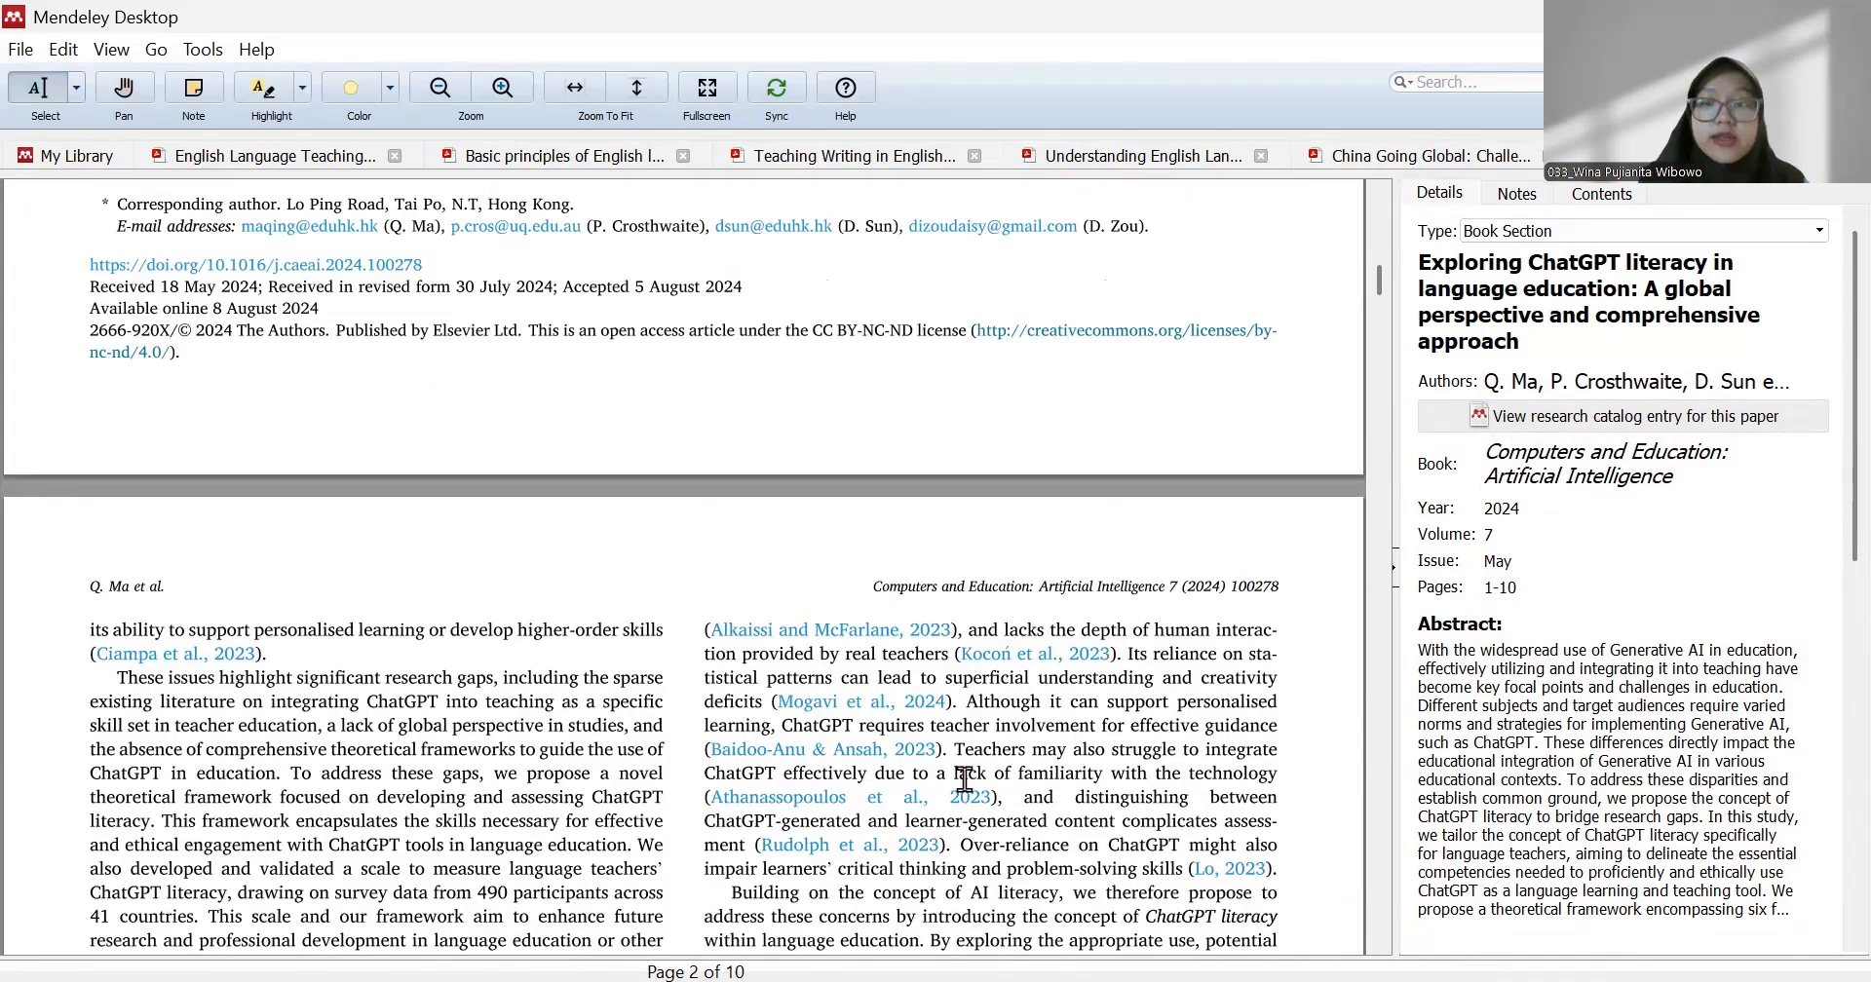
scroll(965, 778, up, 10)
scroll(1686, 663, down, 10)
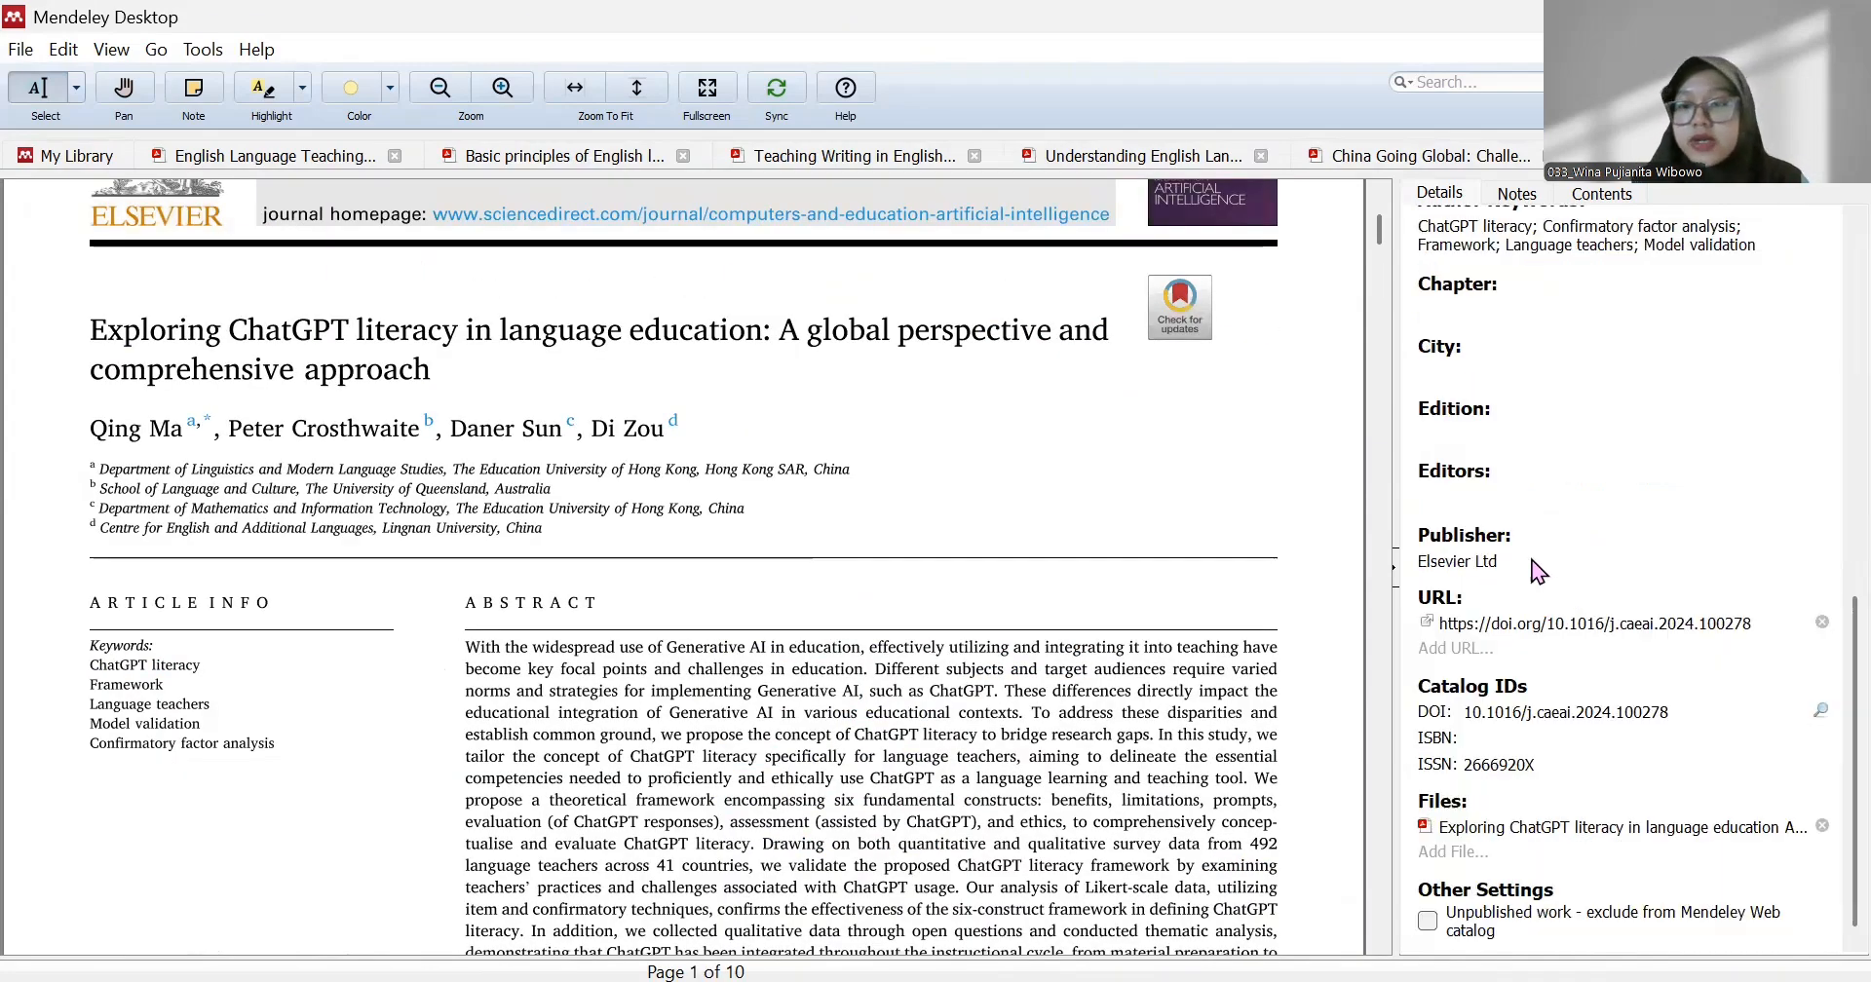
- Change the document type of the "Exploring ChatGPT literacy in language education" entry to Journal Article
scroll(1522, 575, up, 1)
scroll(1519, 576, up, 9)
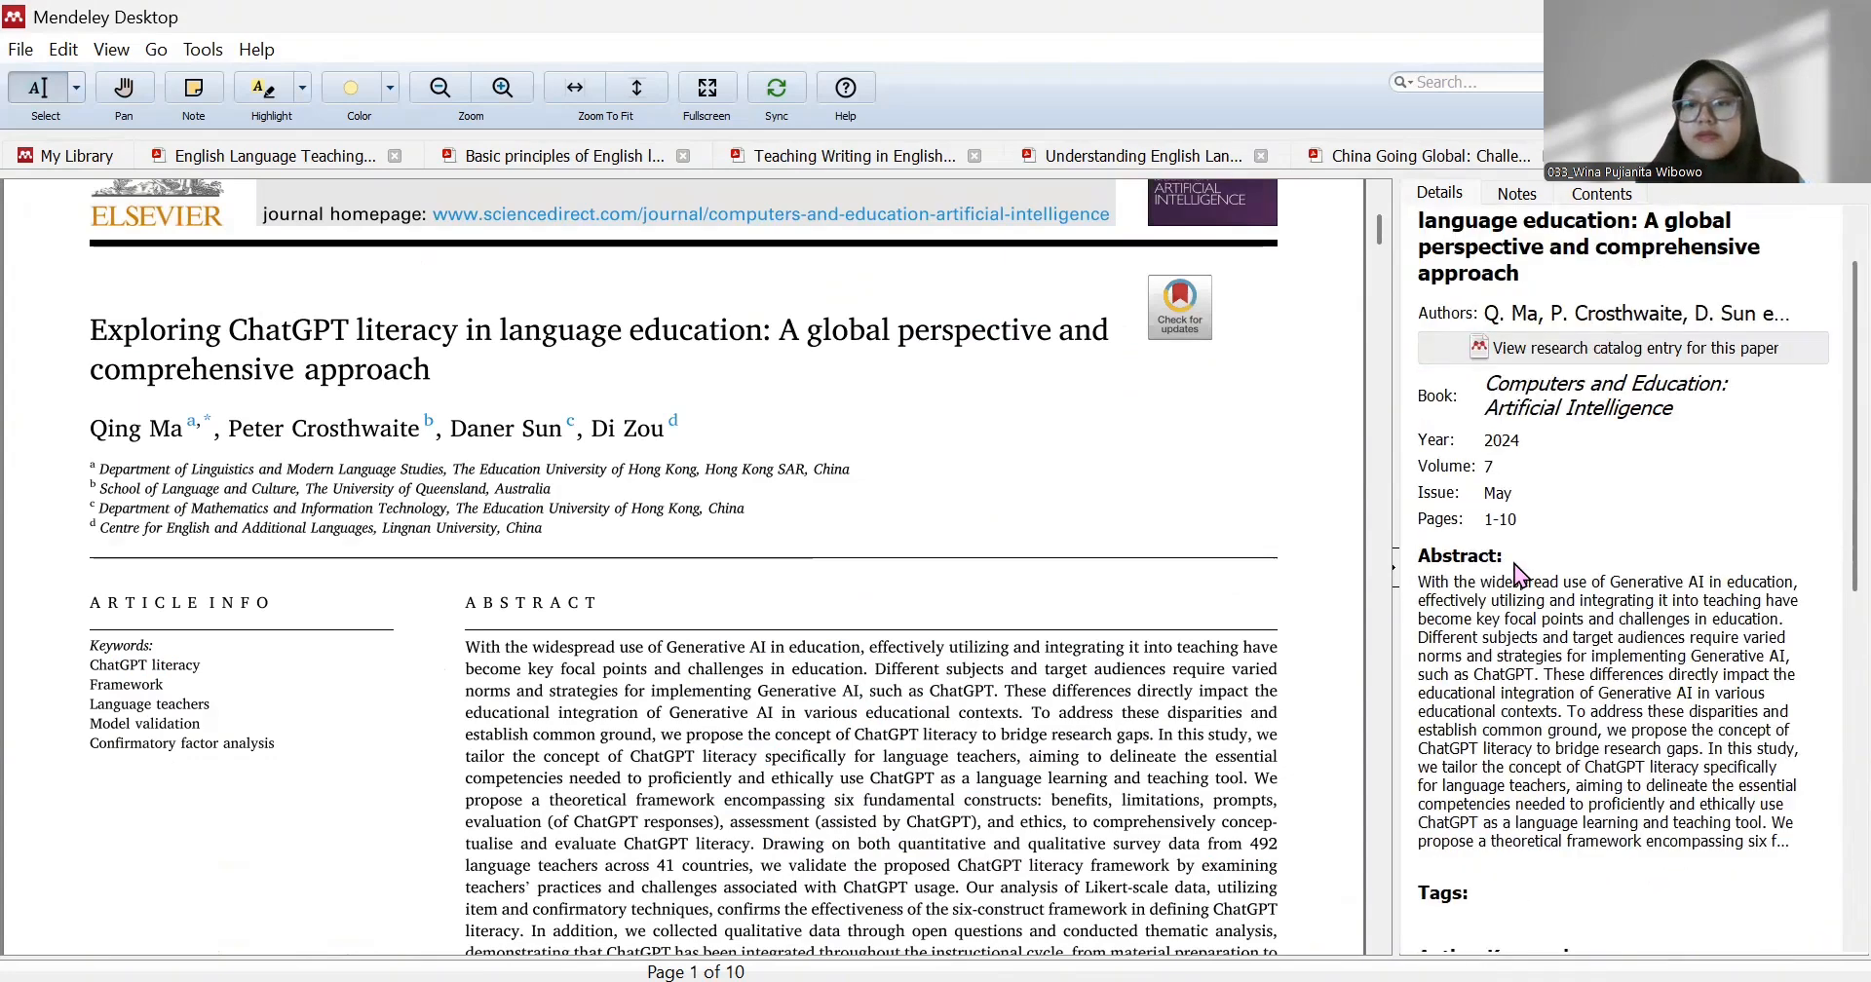
scroll(1036, 478, up, 3)
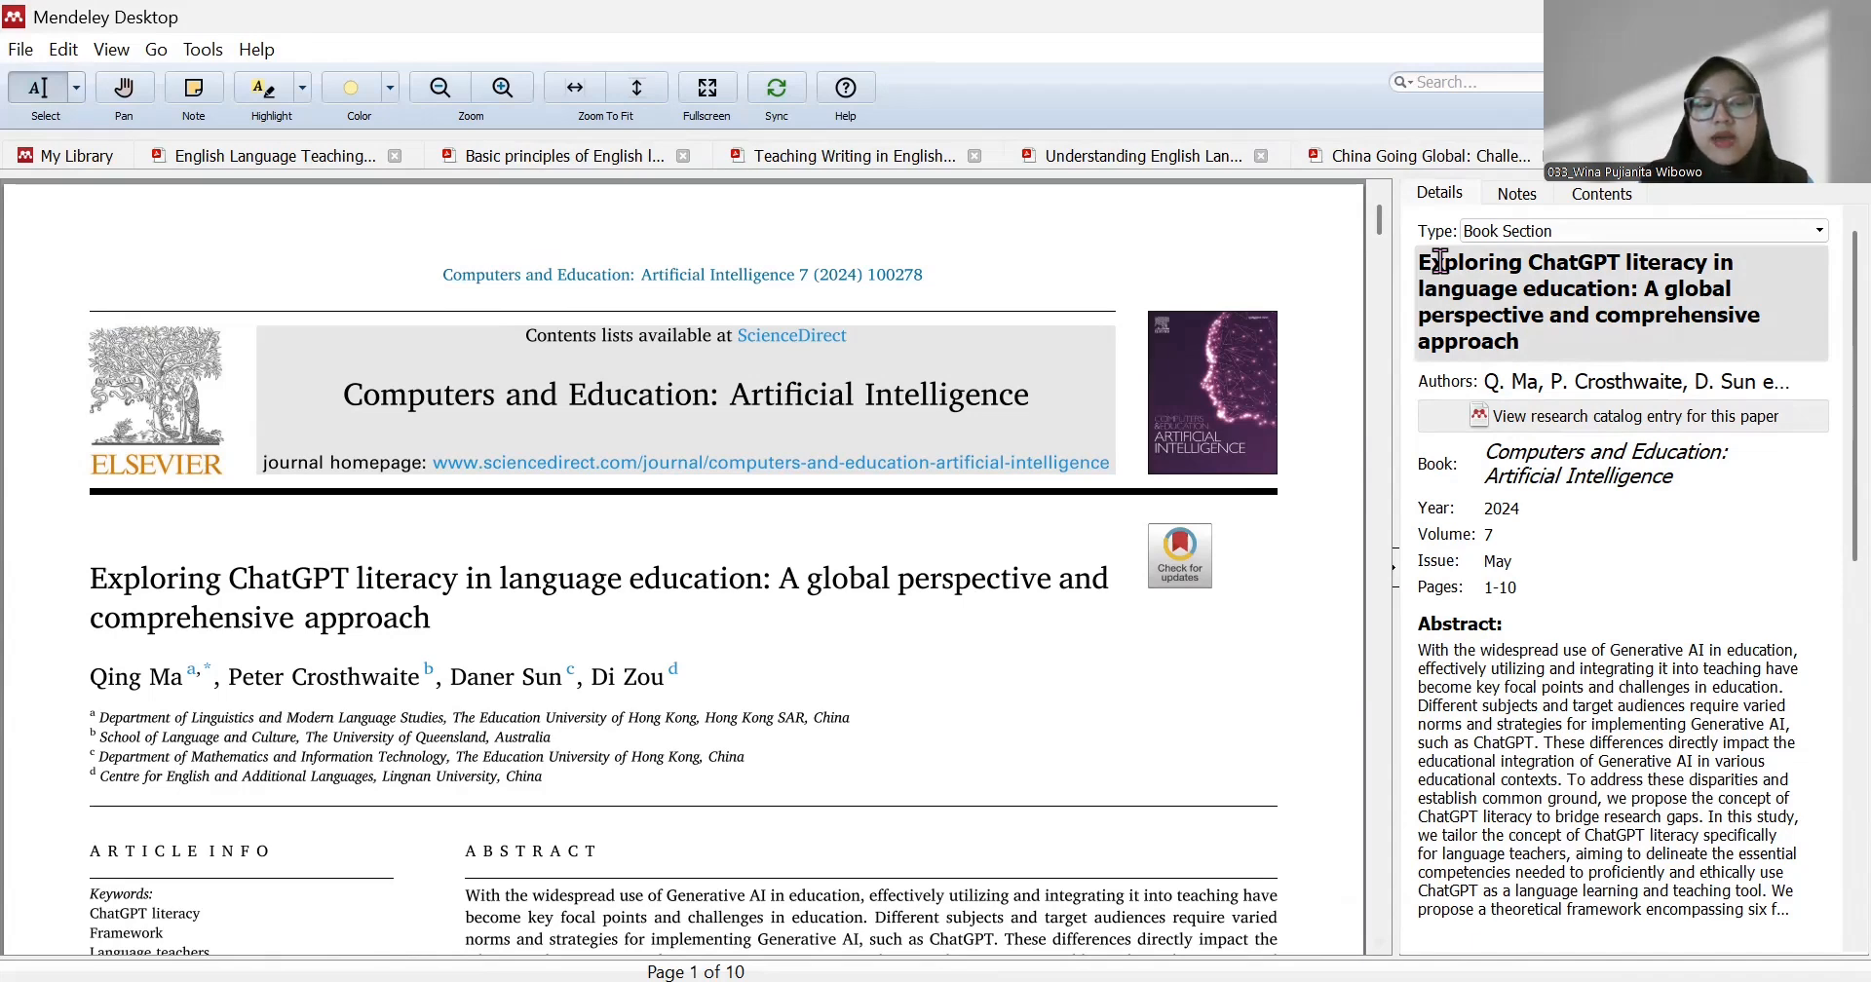
click(1609, 234)
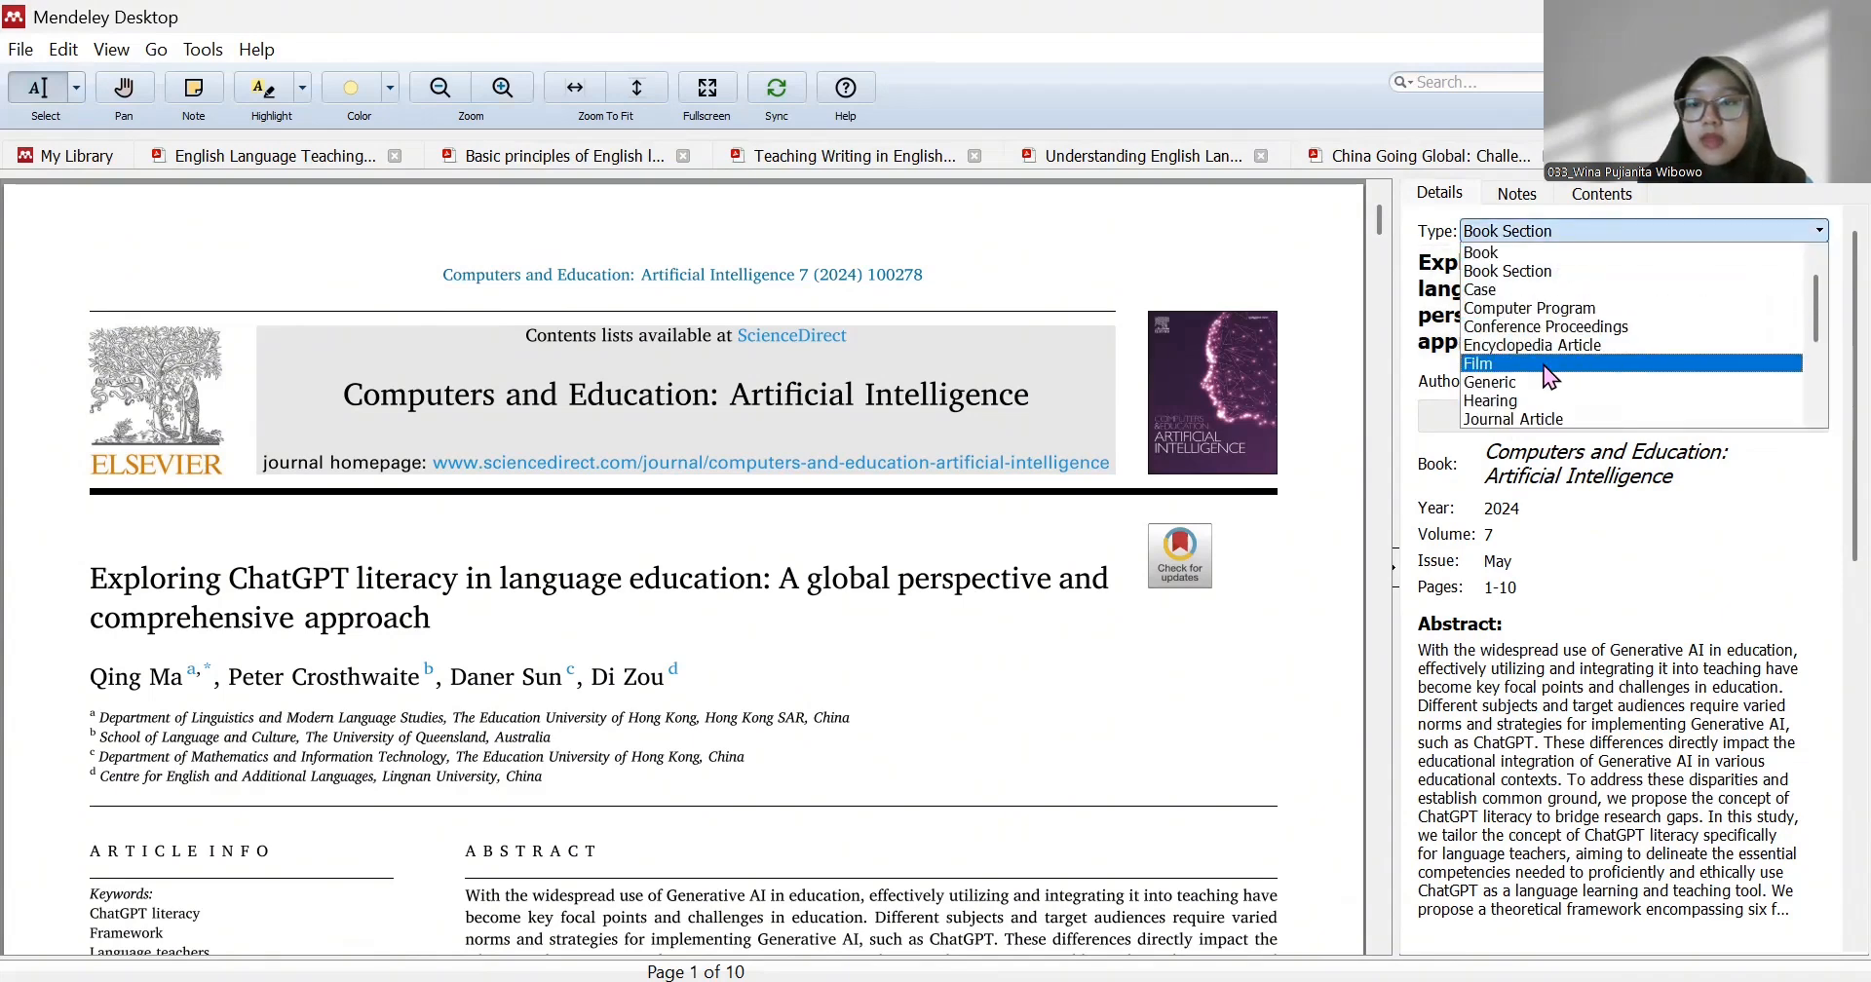
click(1550, 420)
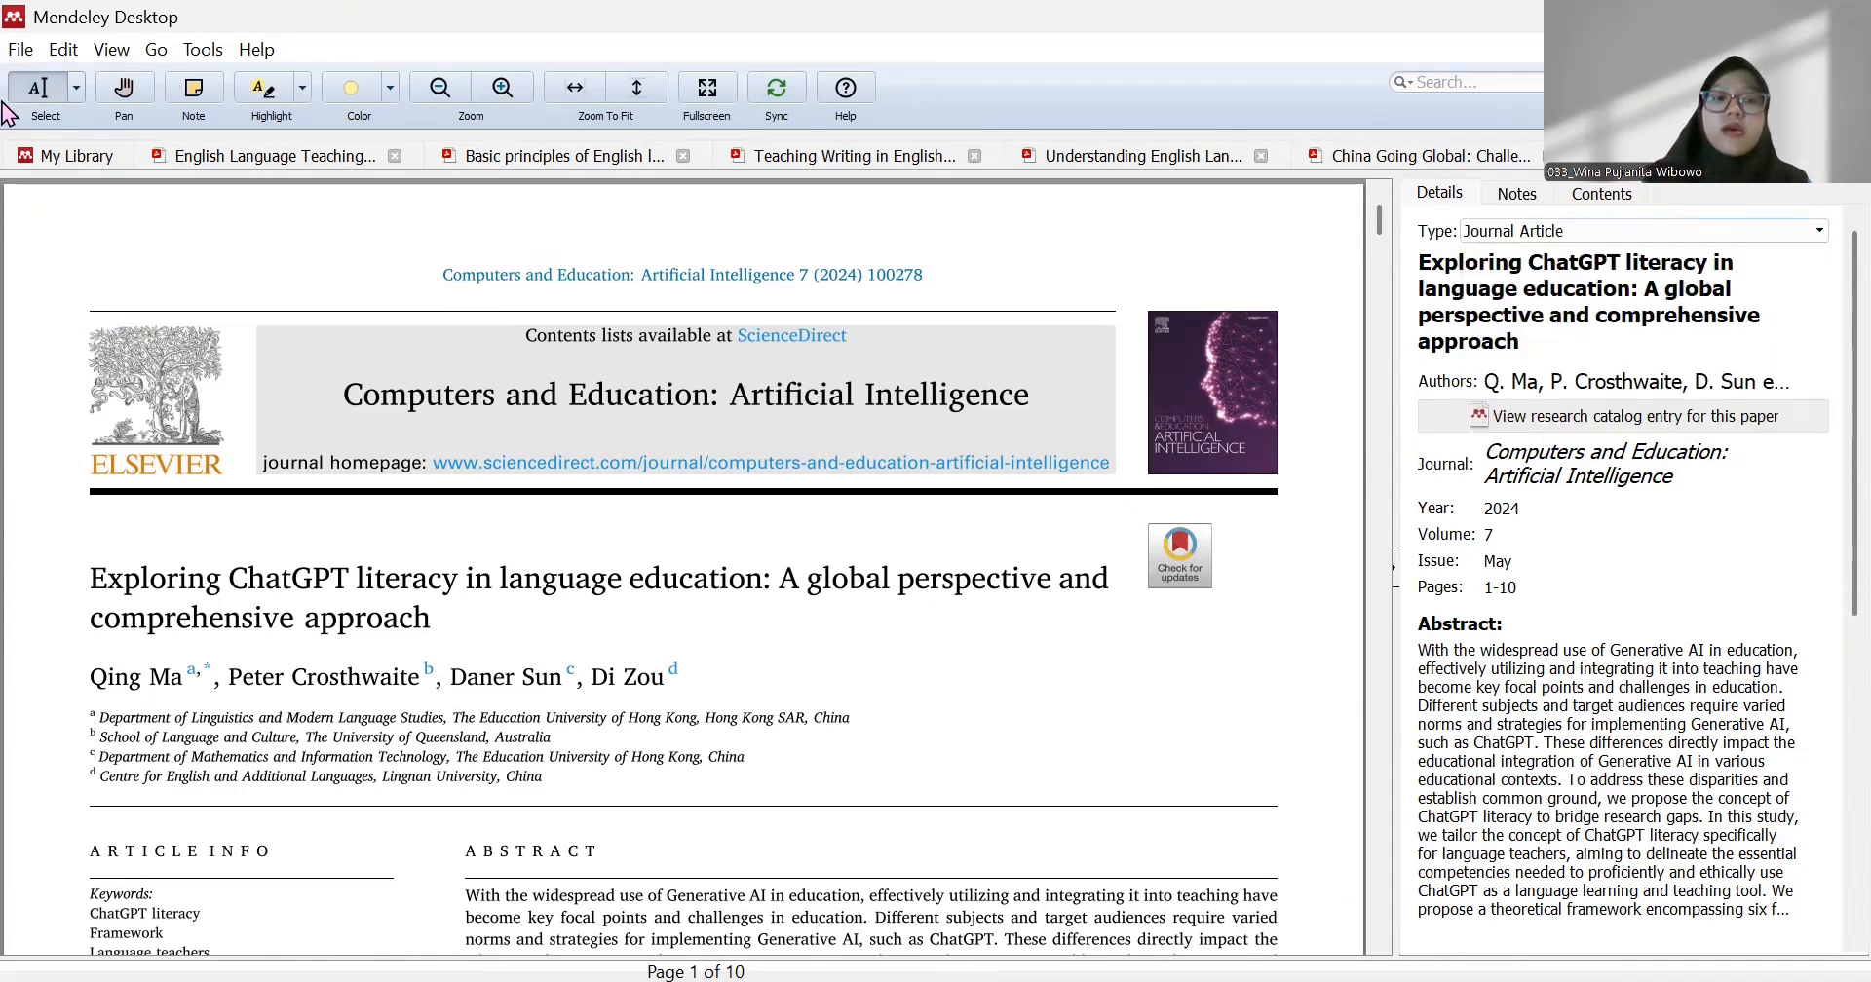
- Open the "EFL teachers' generative artificial intelligence (GenAI) literacy" article and check its journal, page, publisher and catalog details against the PDF
click(103, 157)
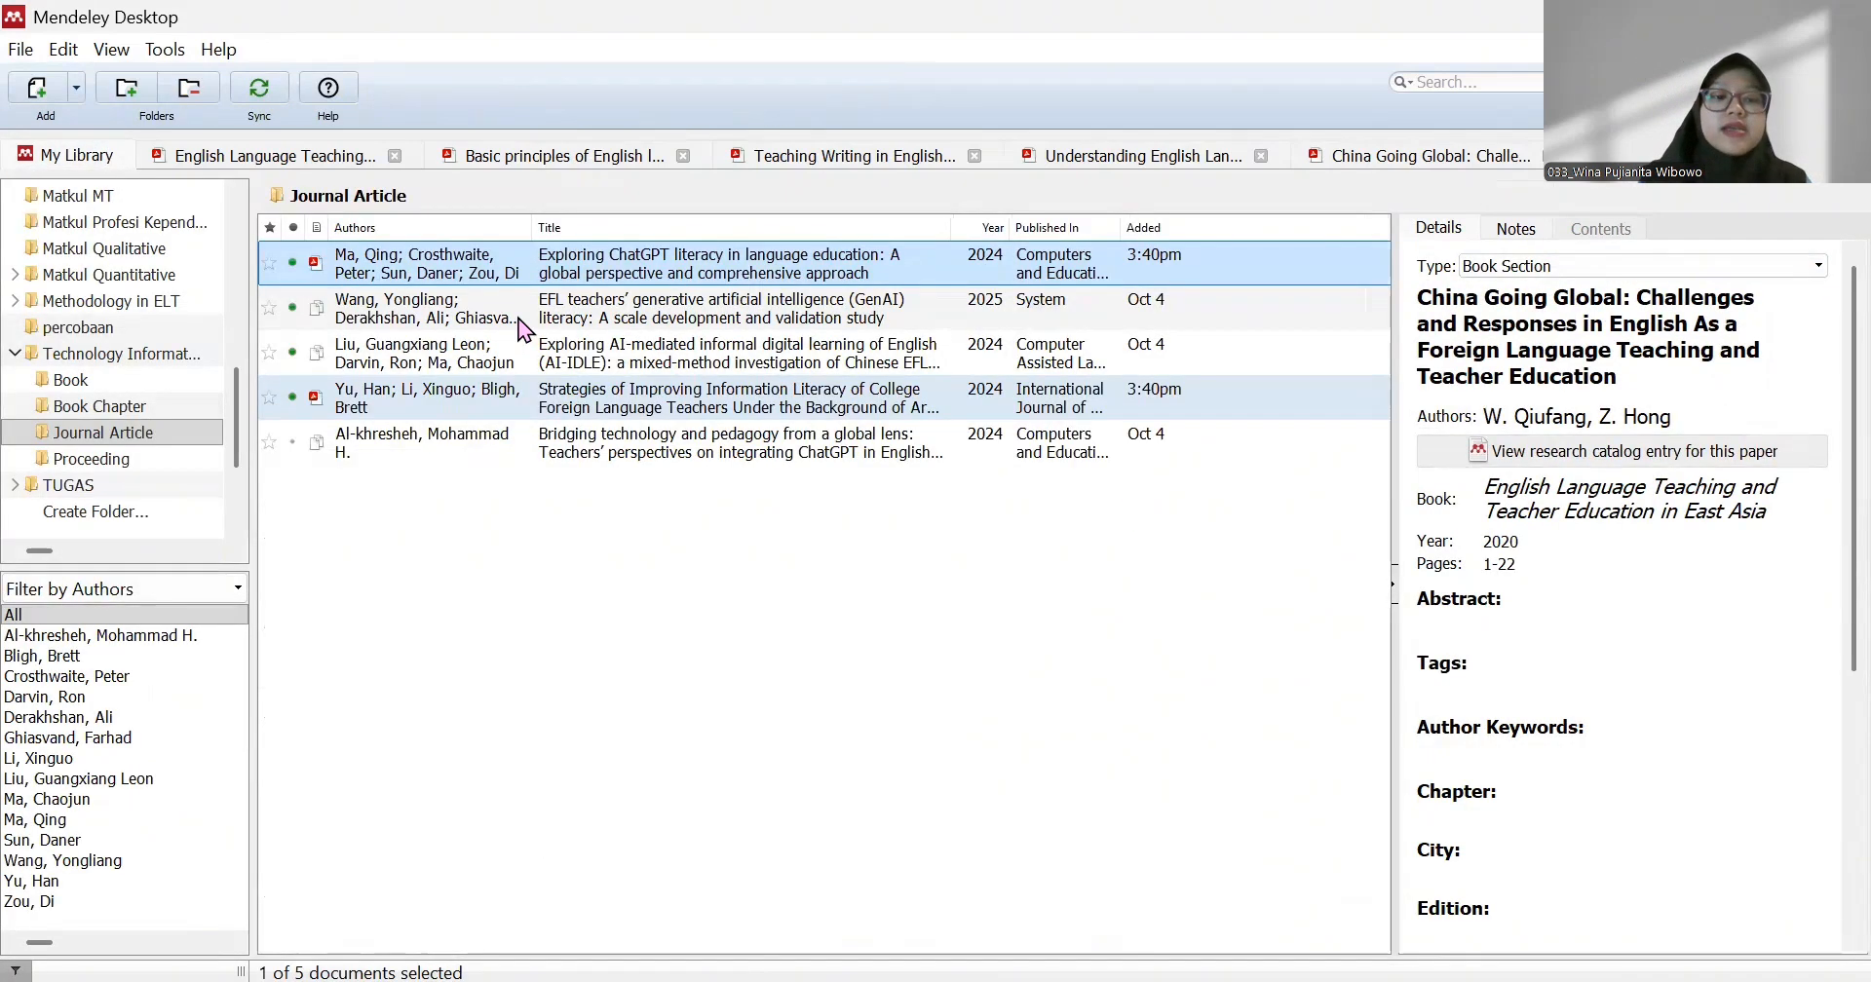
double_click(524, 329)
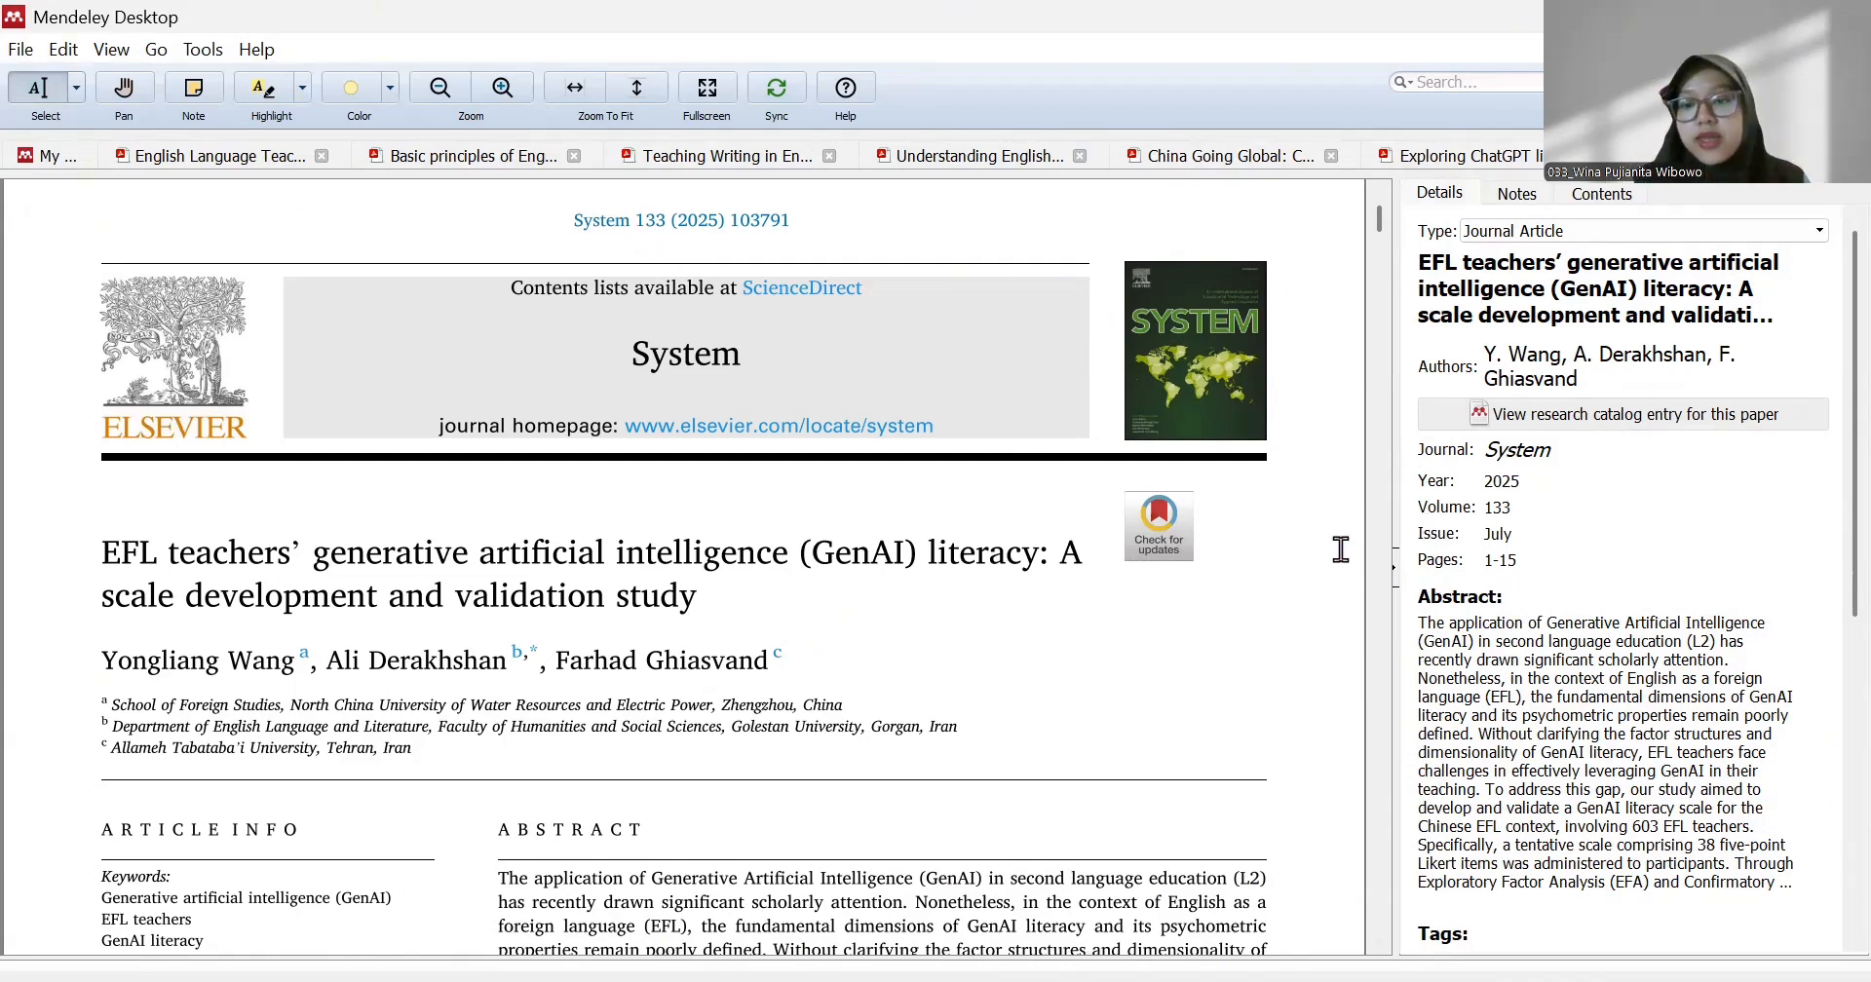
scroll(1112, 734, down, 8)
scroll(1111, 733, up, 9)
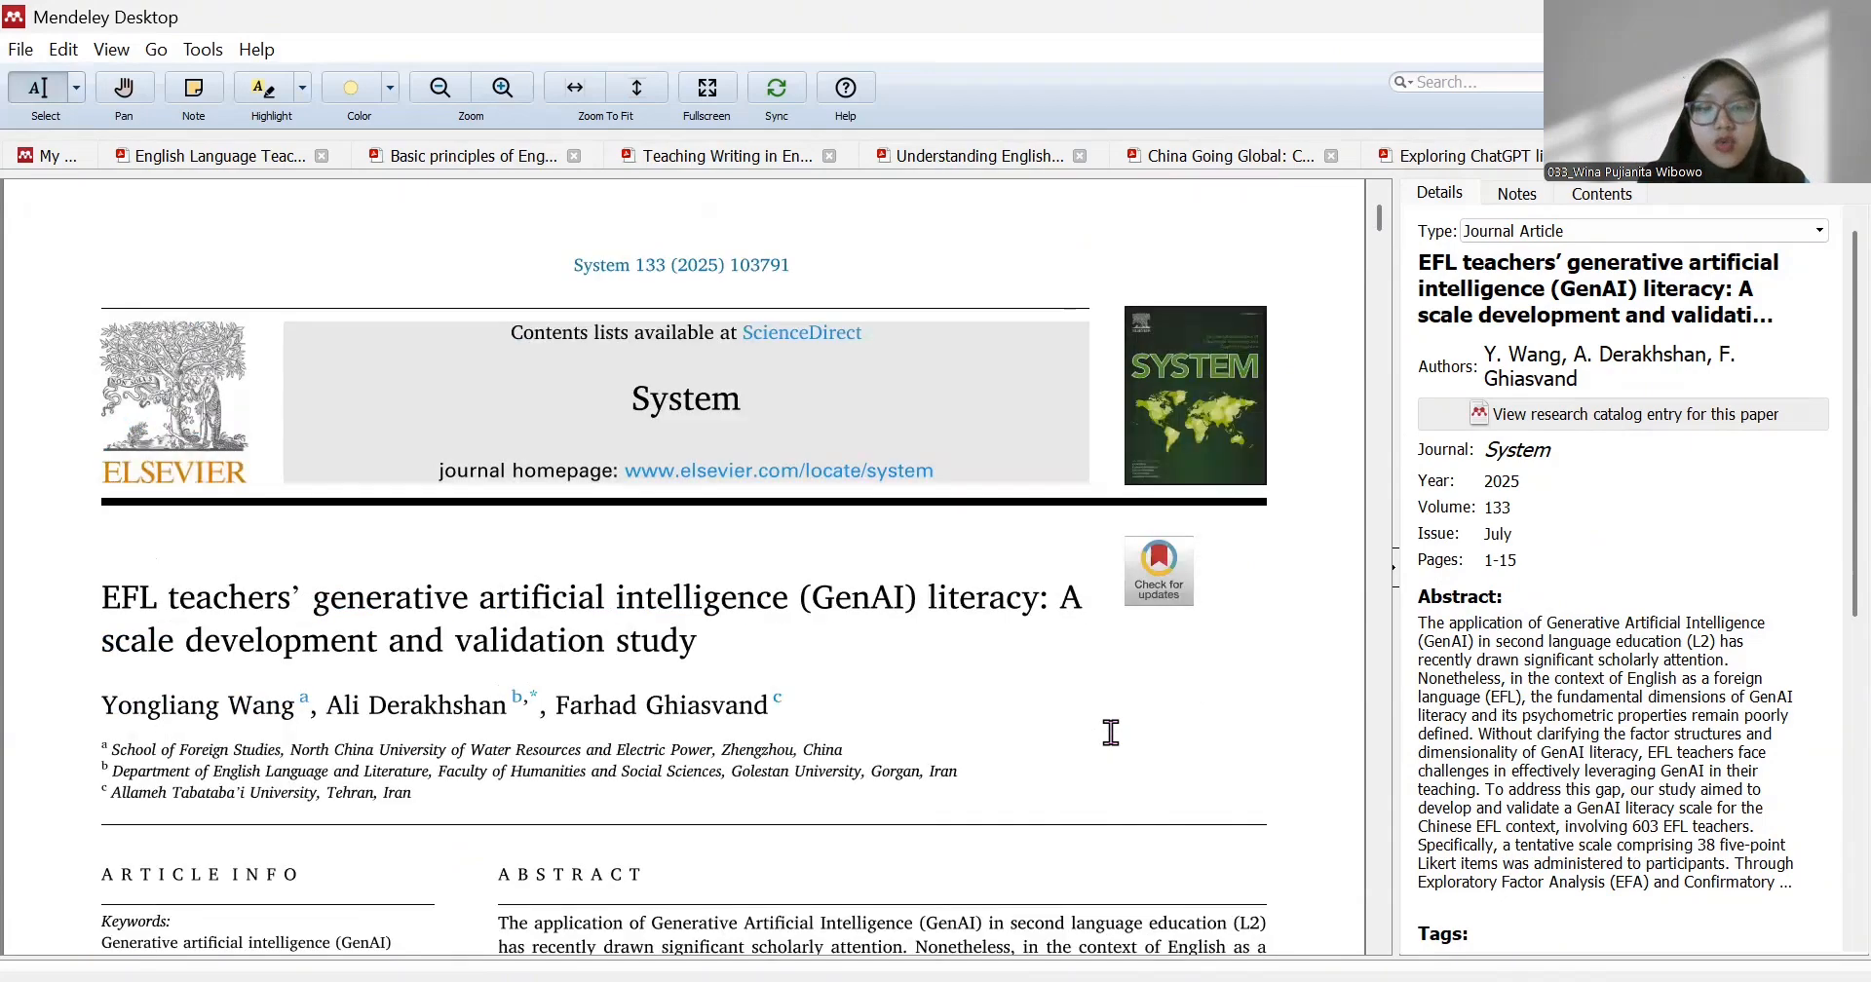
scroll(1110, 732, down, 15)
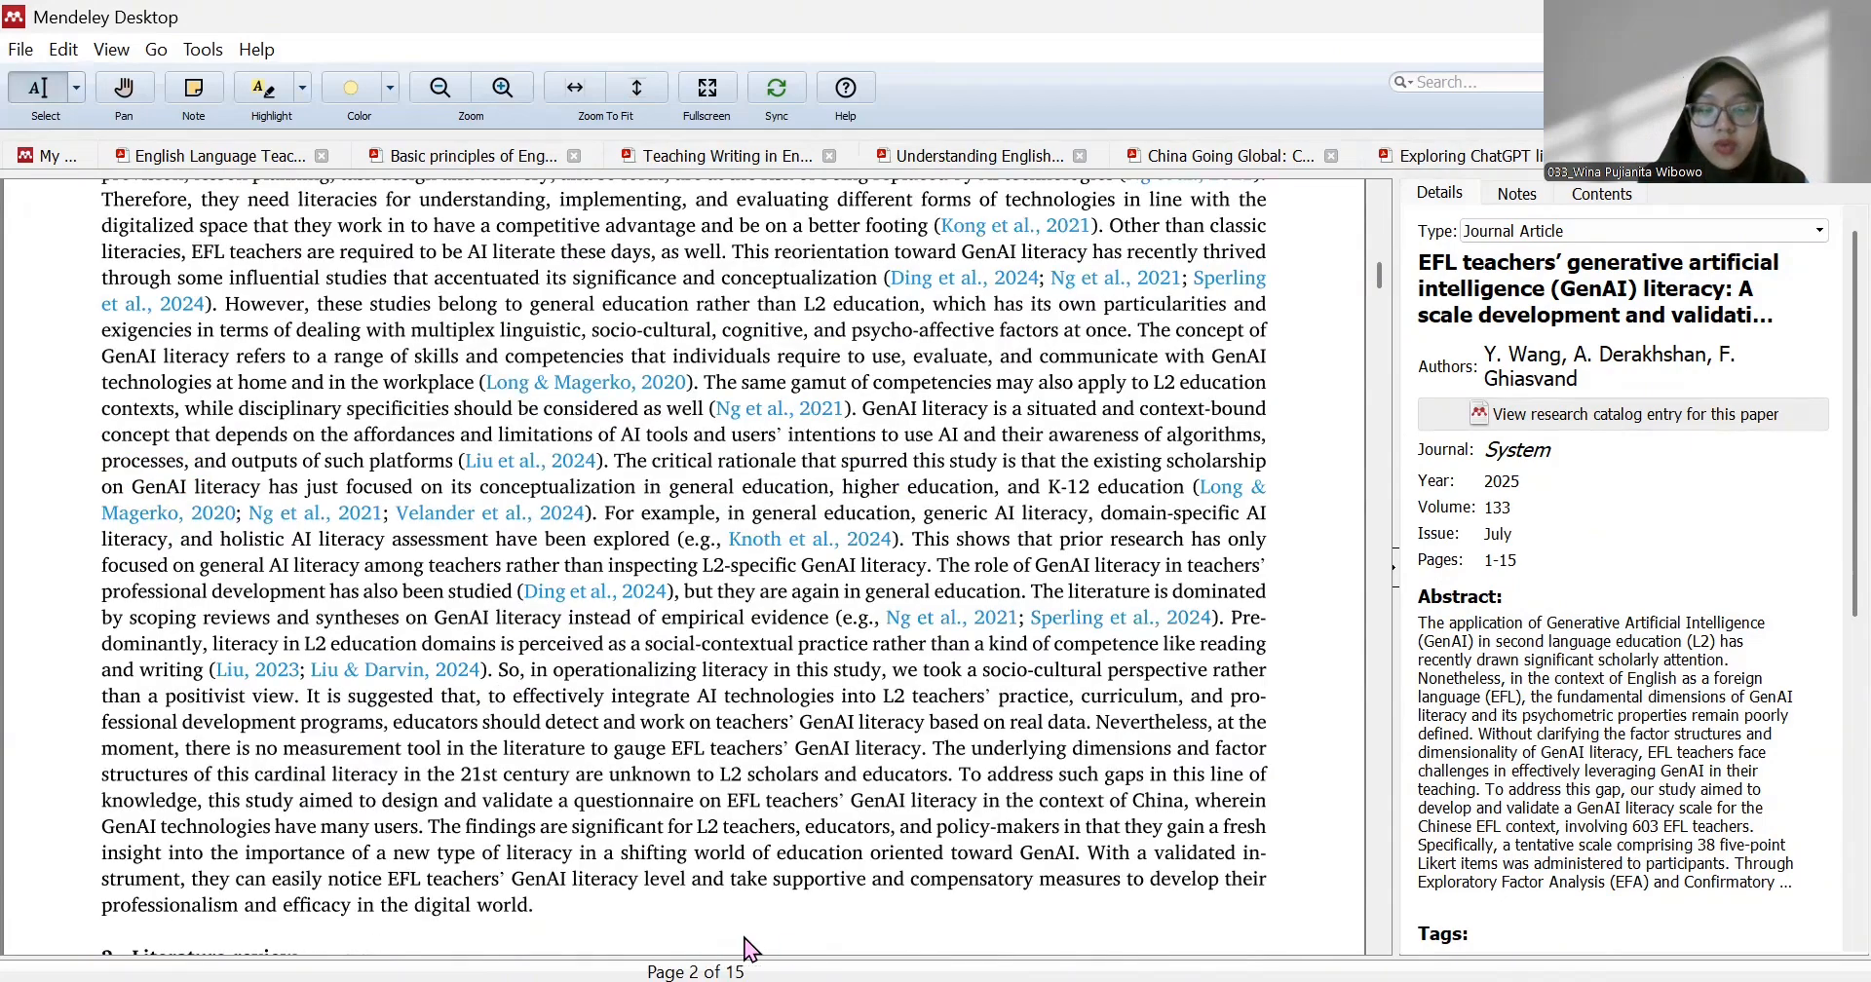
scroll(1345, 628, down, 3)
scroll(1345, 629, up, 9)
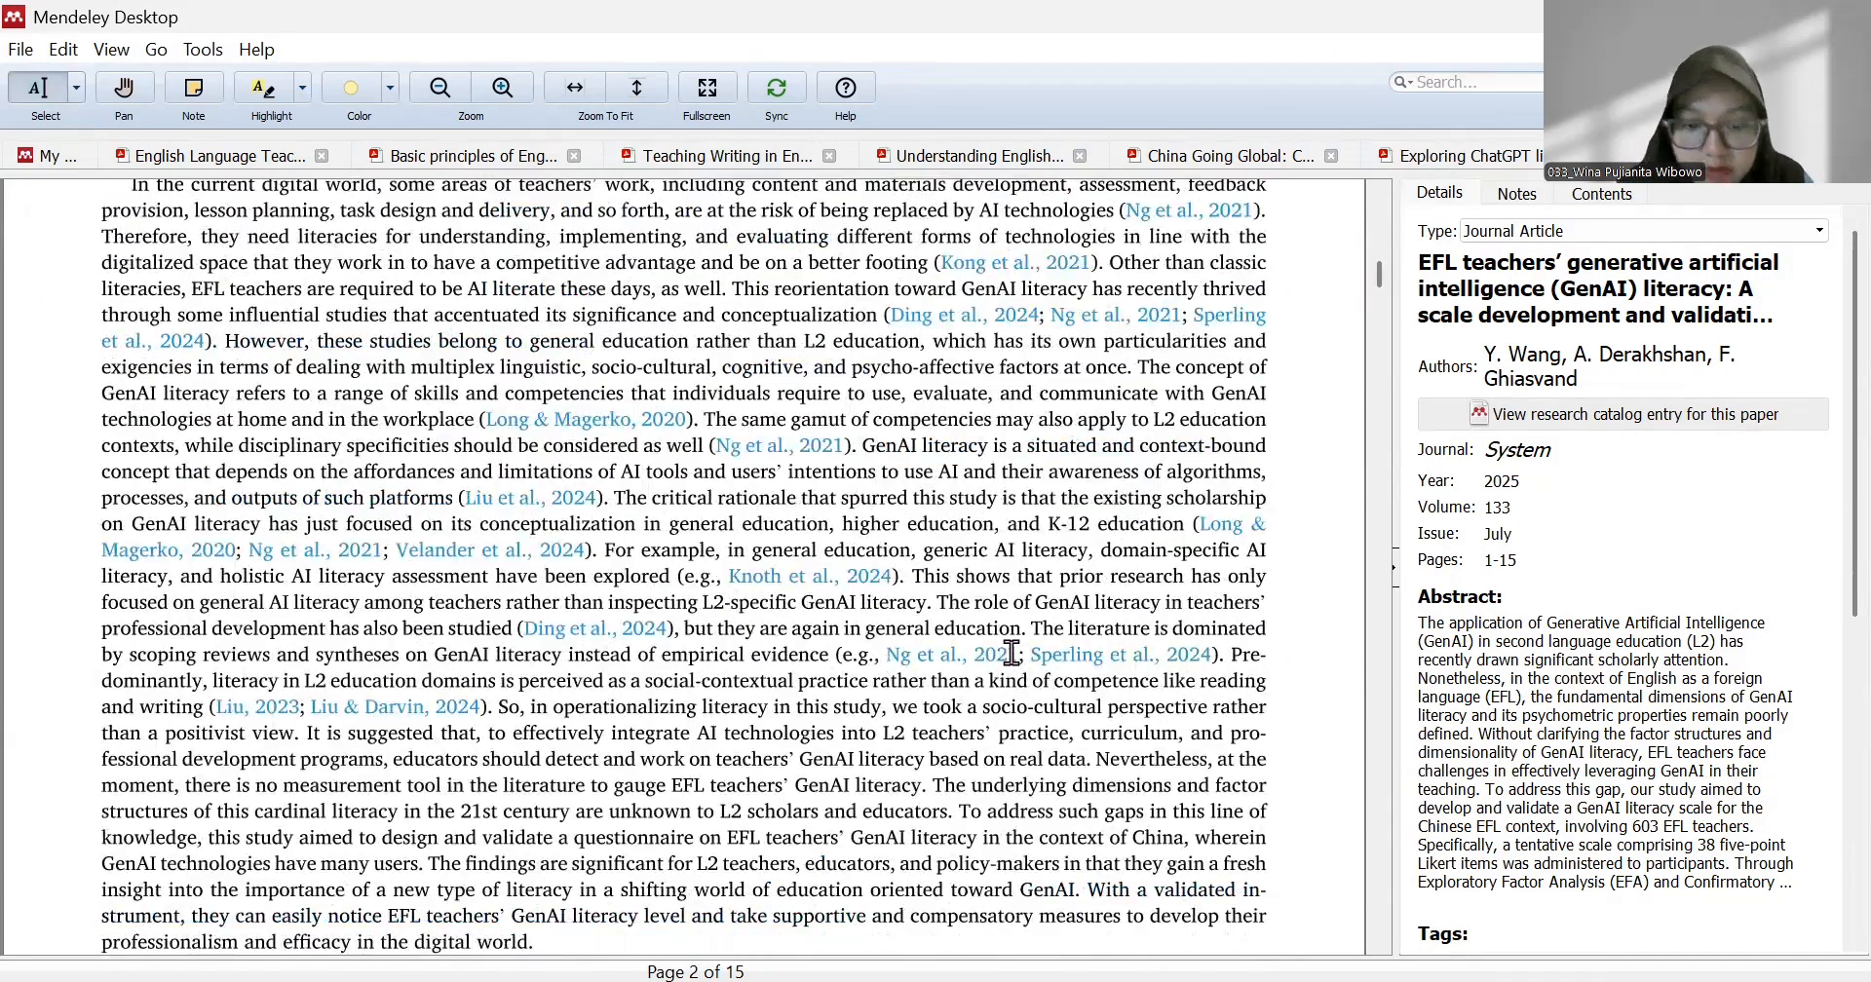
scroll(1085, 731, up, 3)
scroll(1733, 501, down, 5)
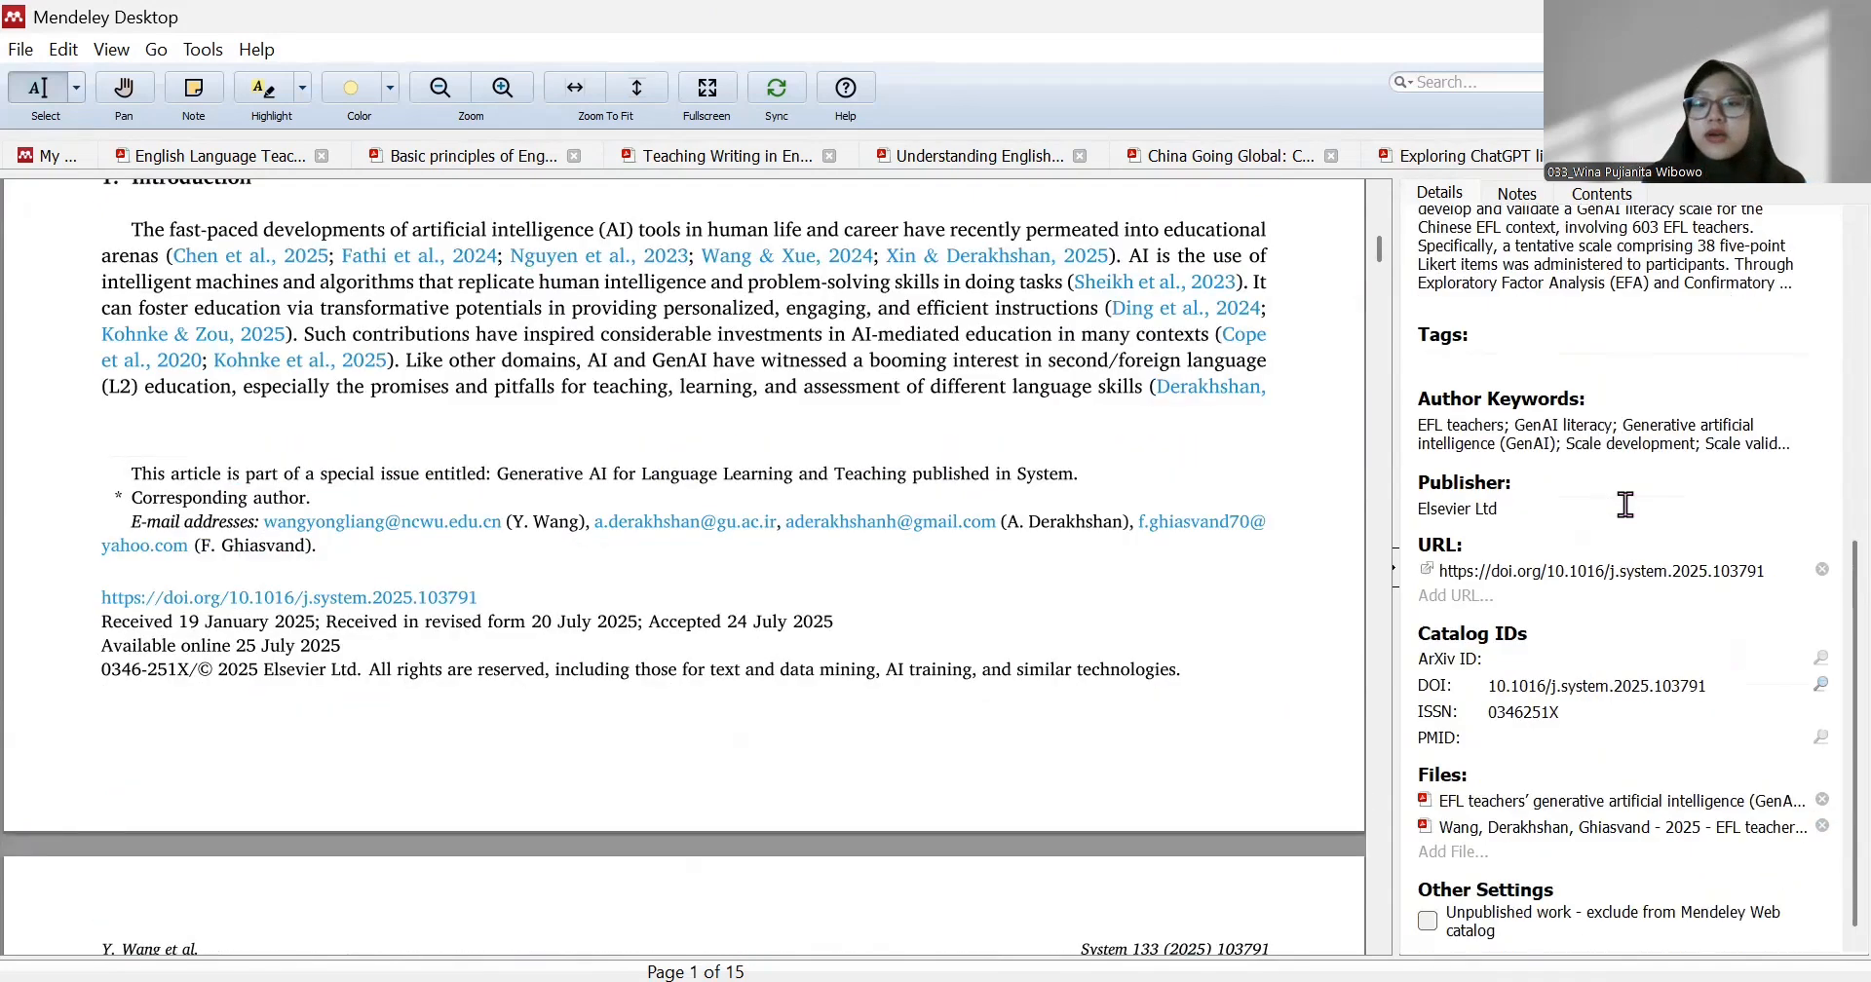
scroll(1106, 606, up, 3)
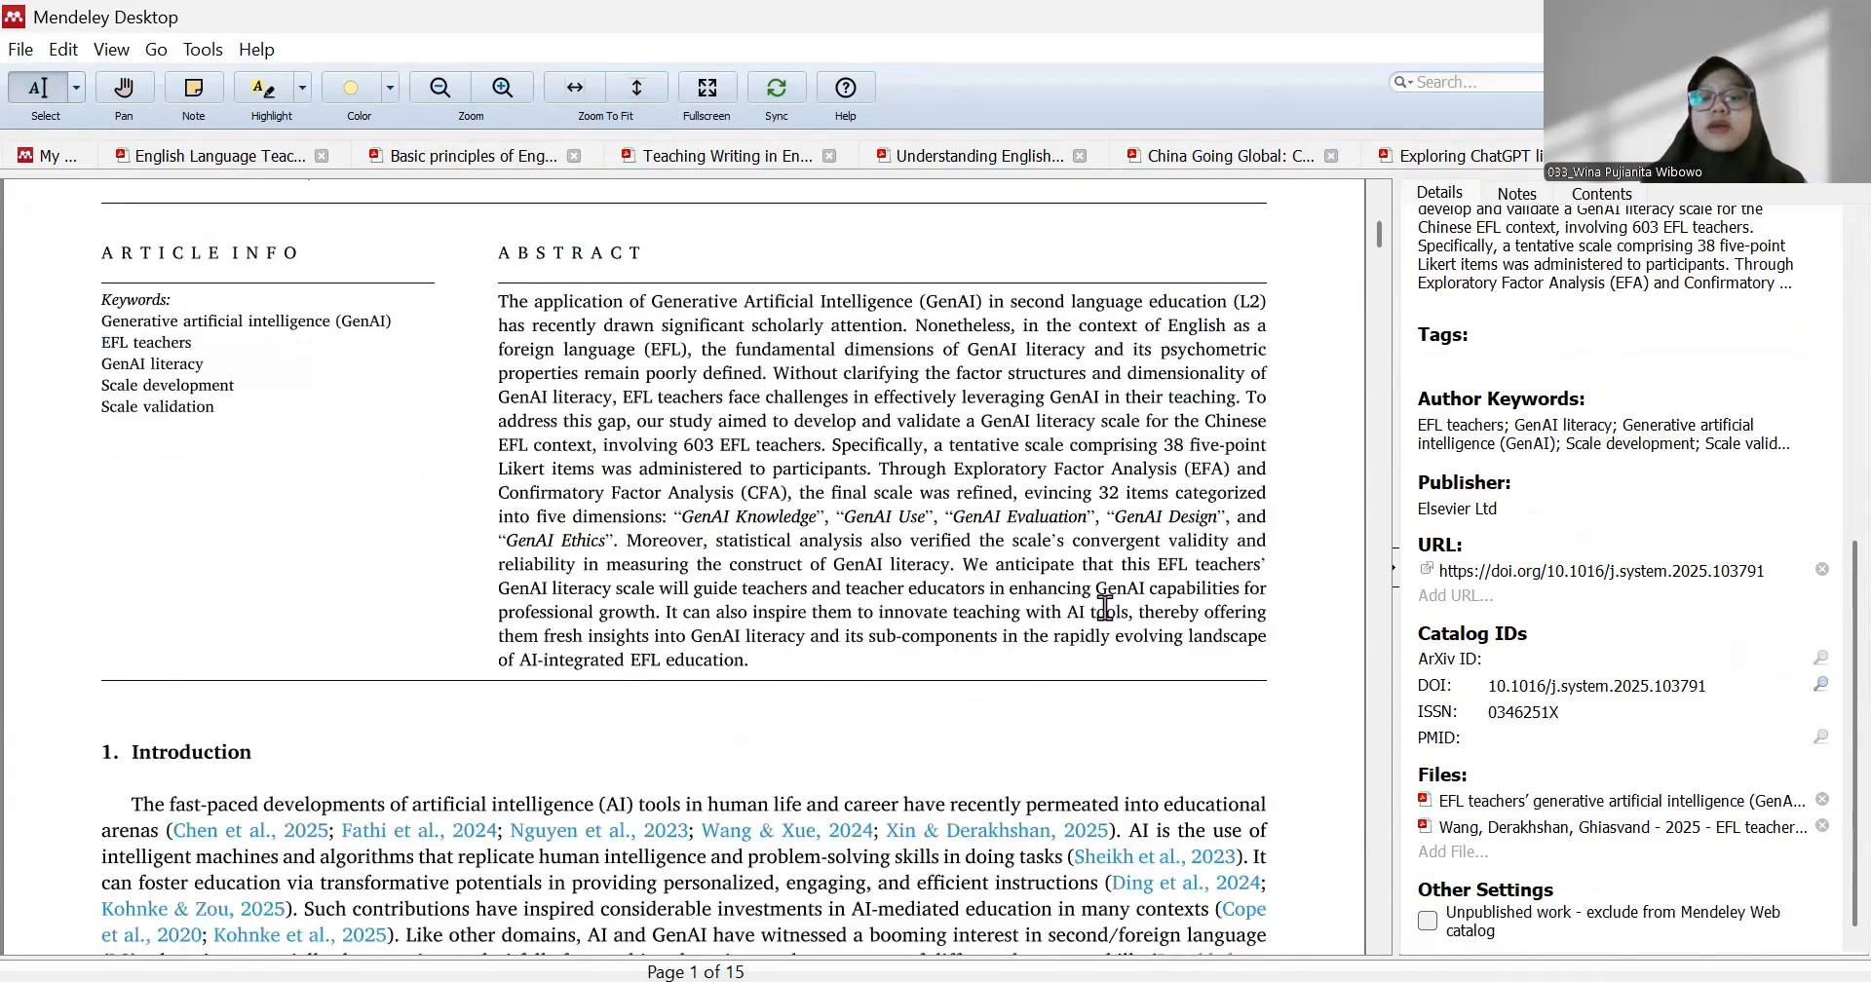
scroll(1105, 606, up, 3)
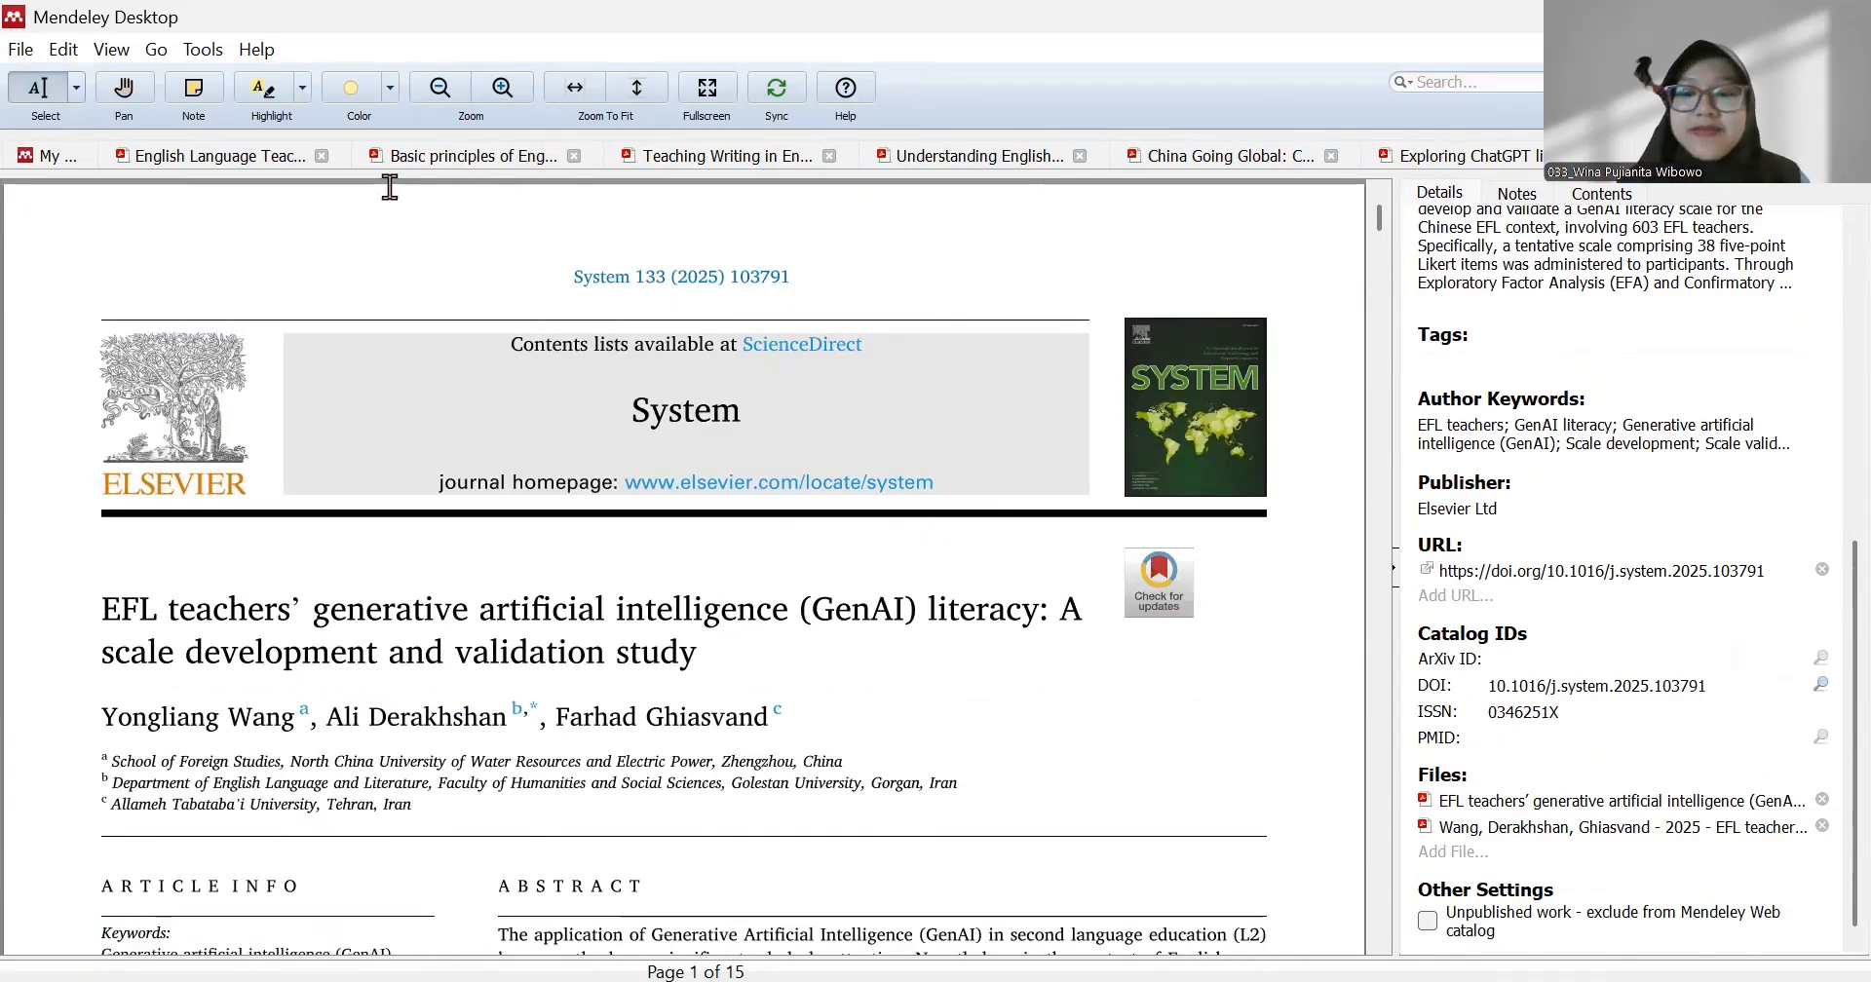
- Open the "Exploring AI-mediated informal digital learning of English (AI-IDLE)" article and compare its entry details with the cover page
click(66, 155)
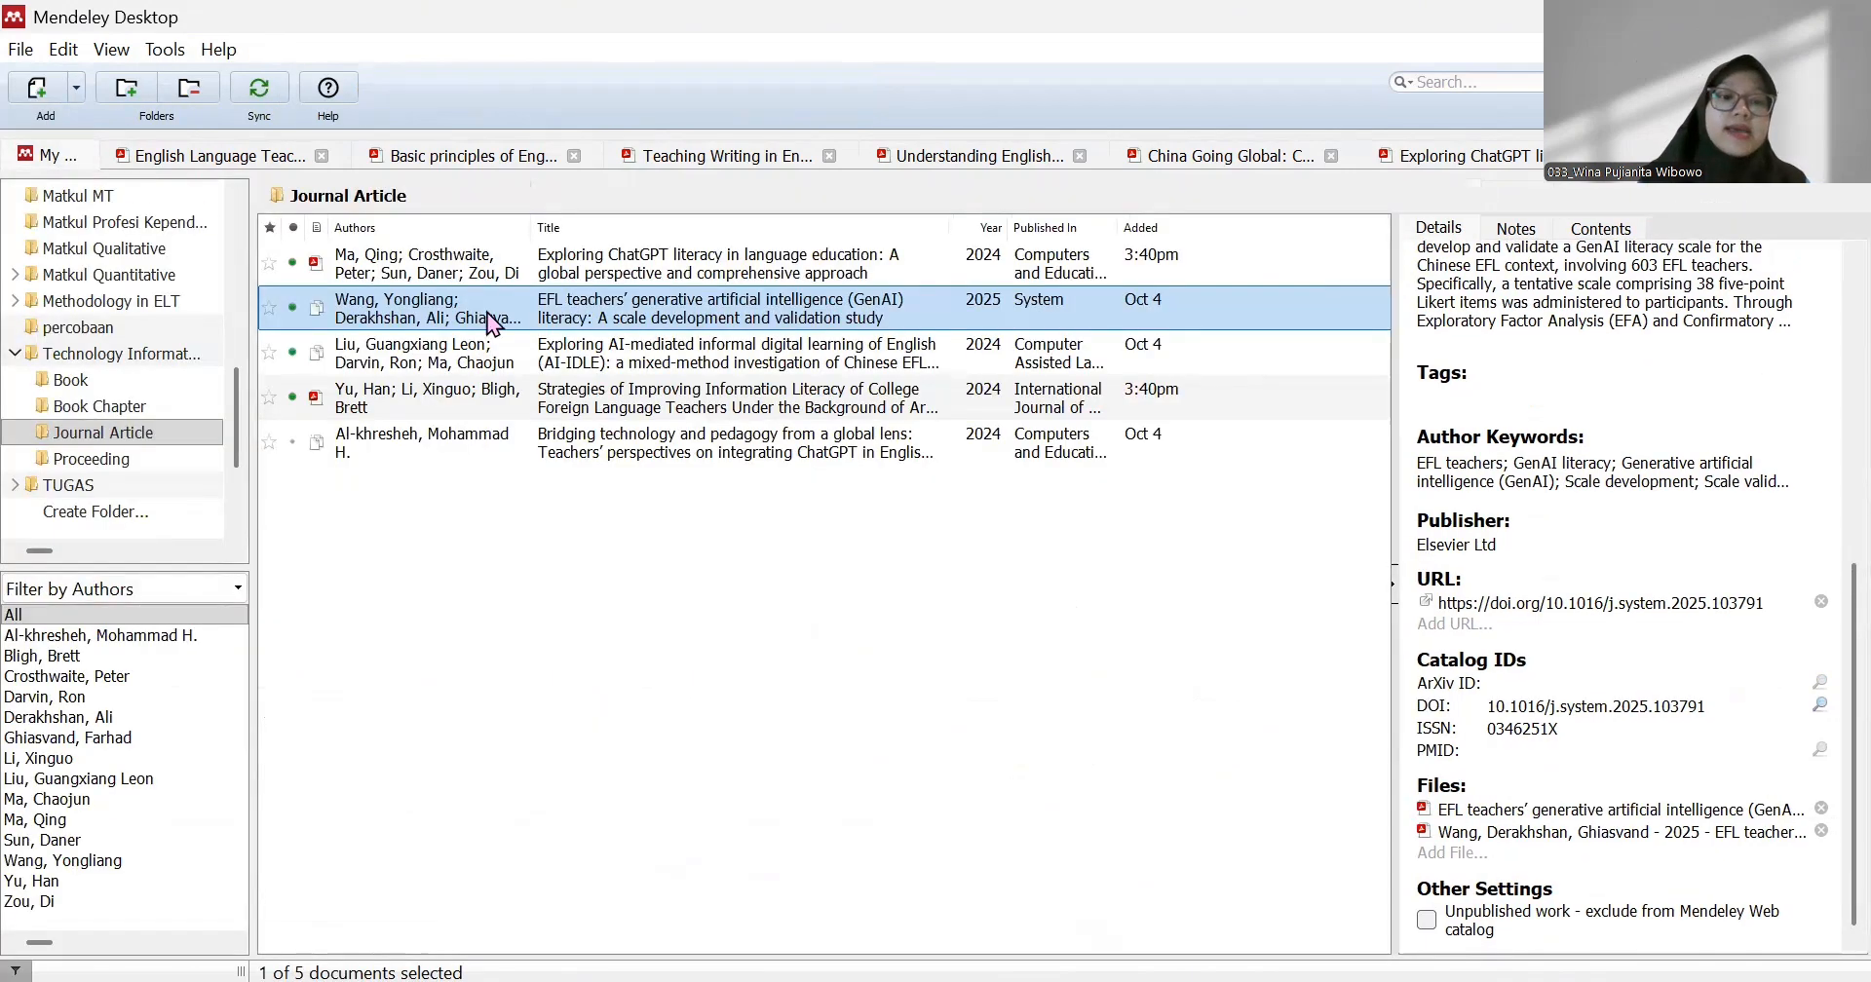
double_click(511, 341)
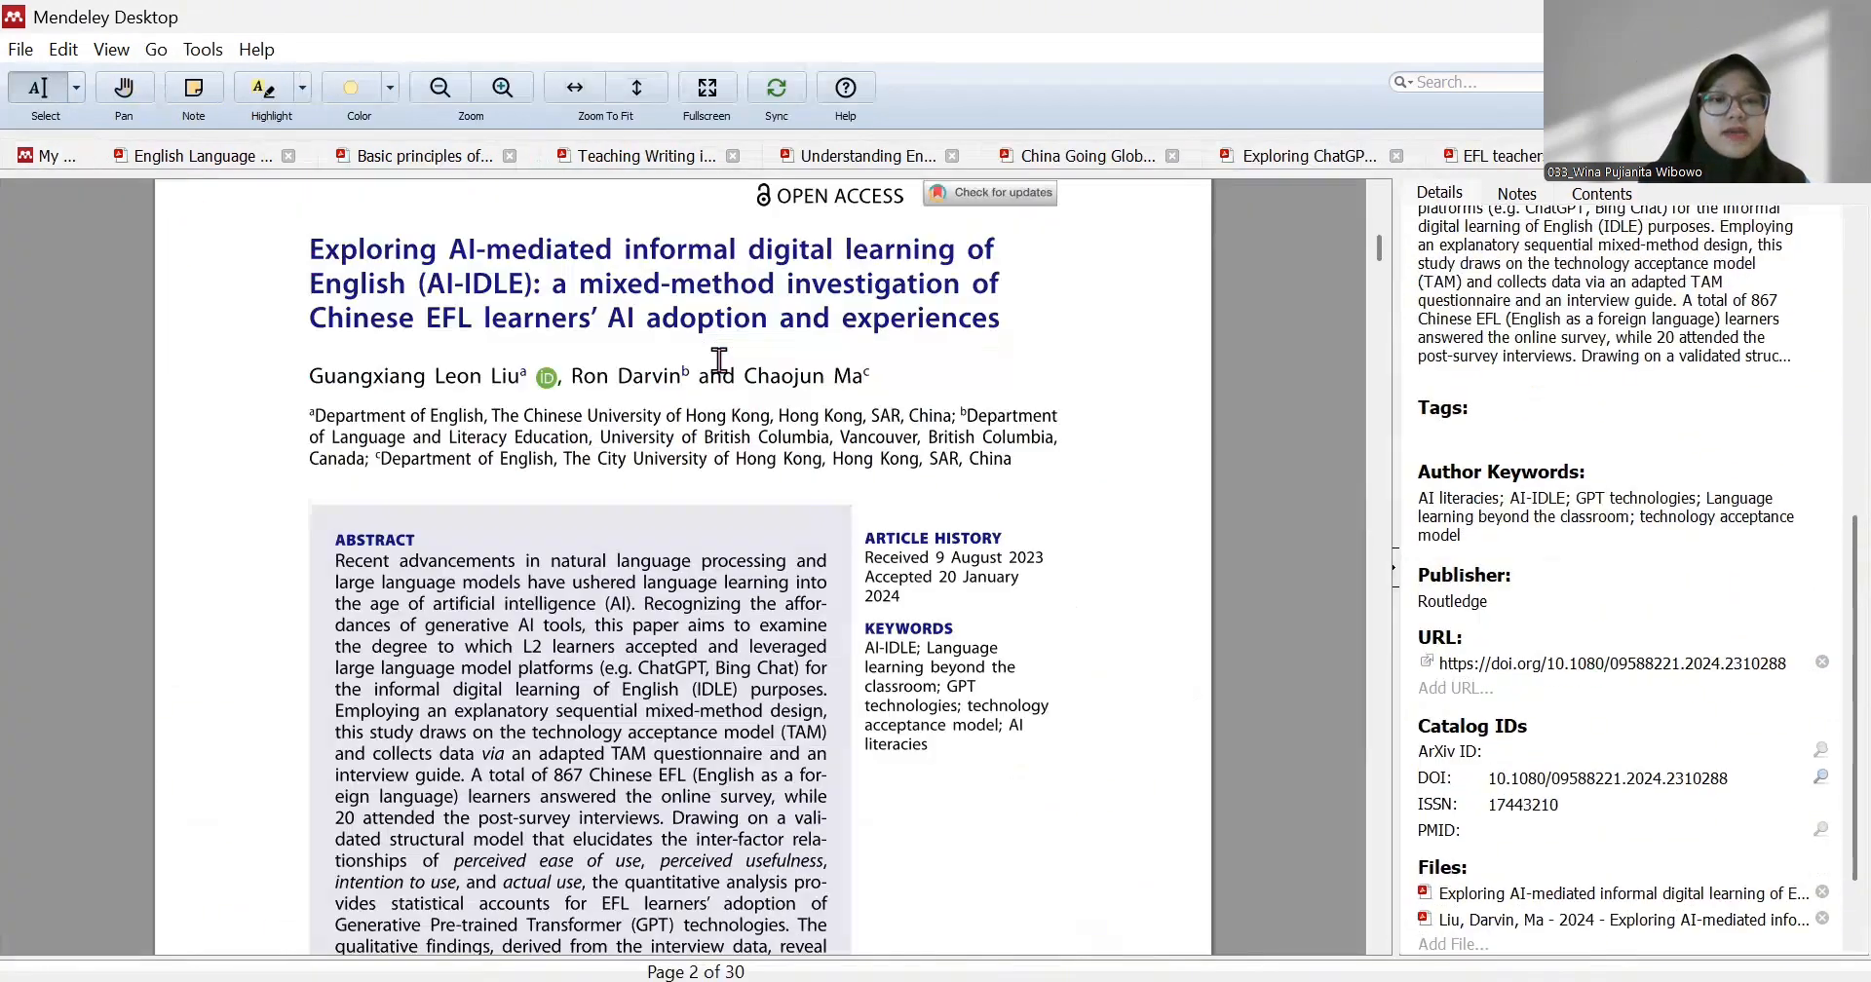
scroll(639, 665, up, 5)
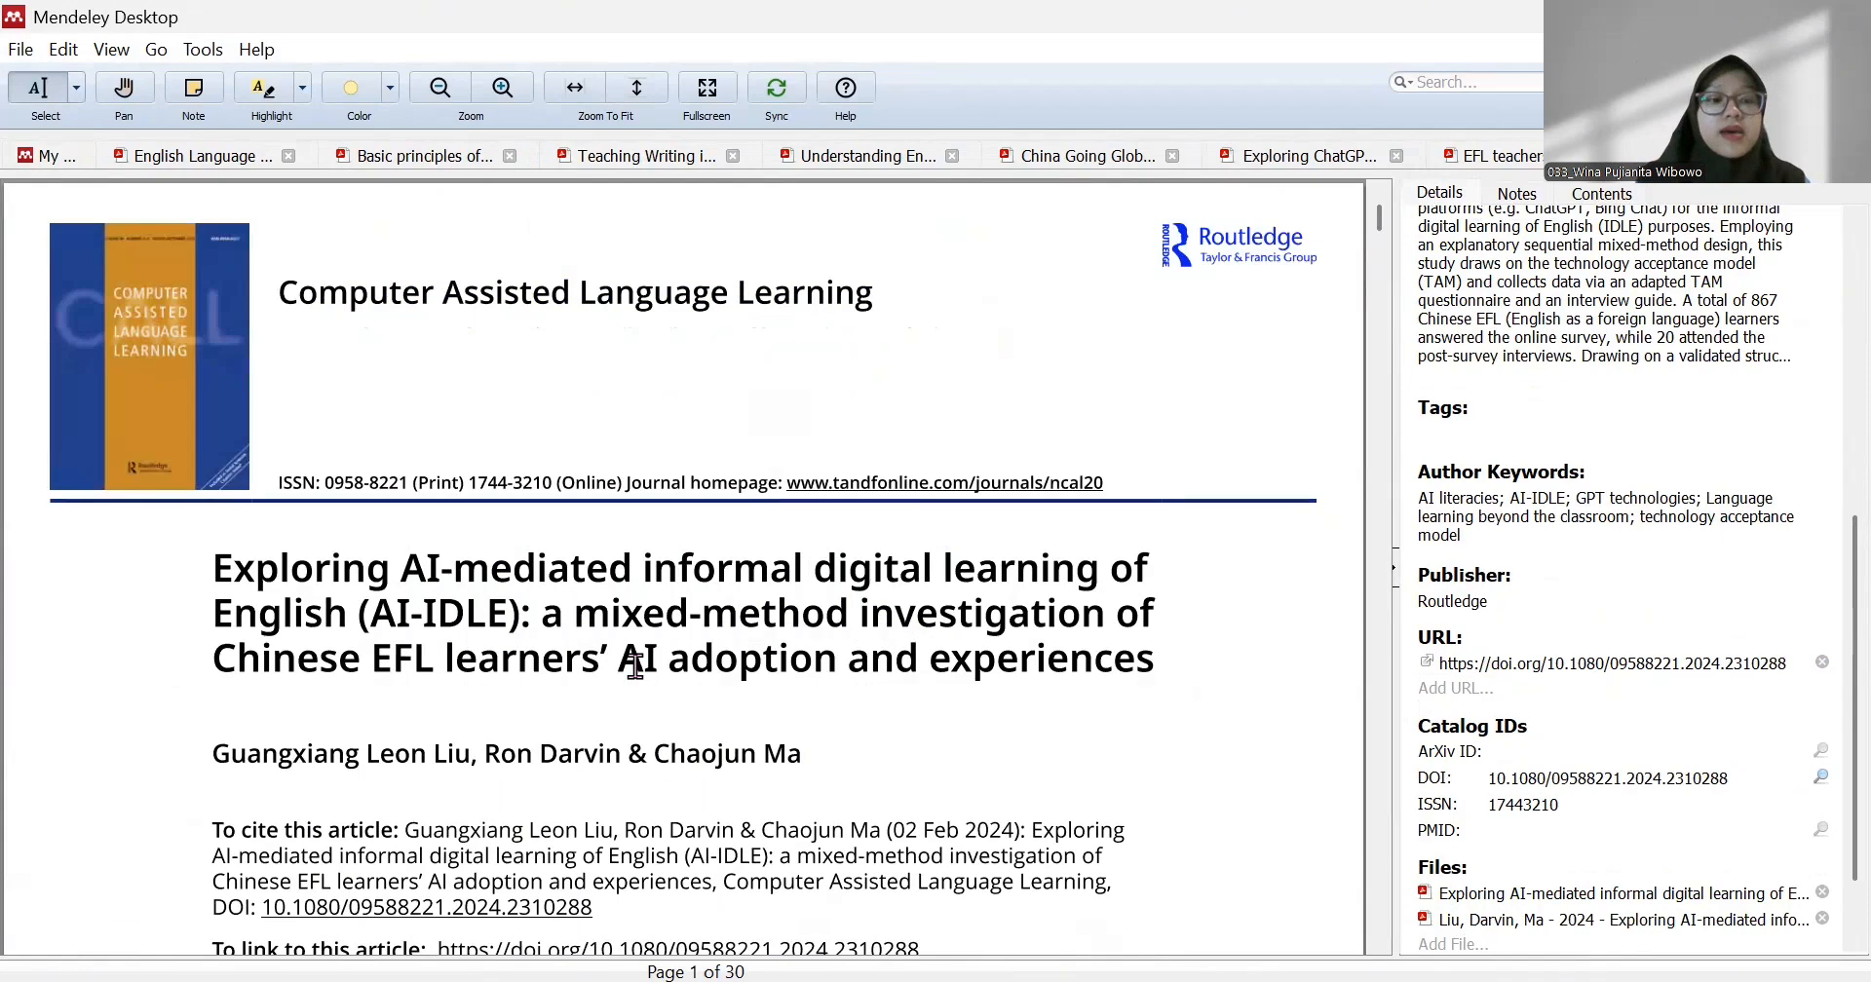
scroll(1538, 424, up, 8)
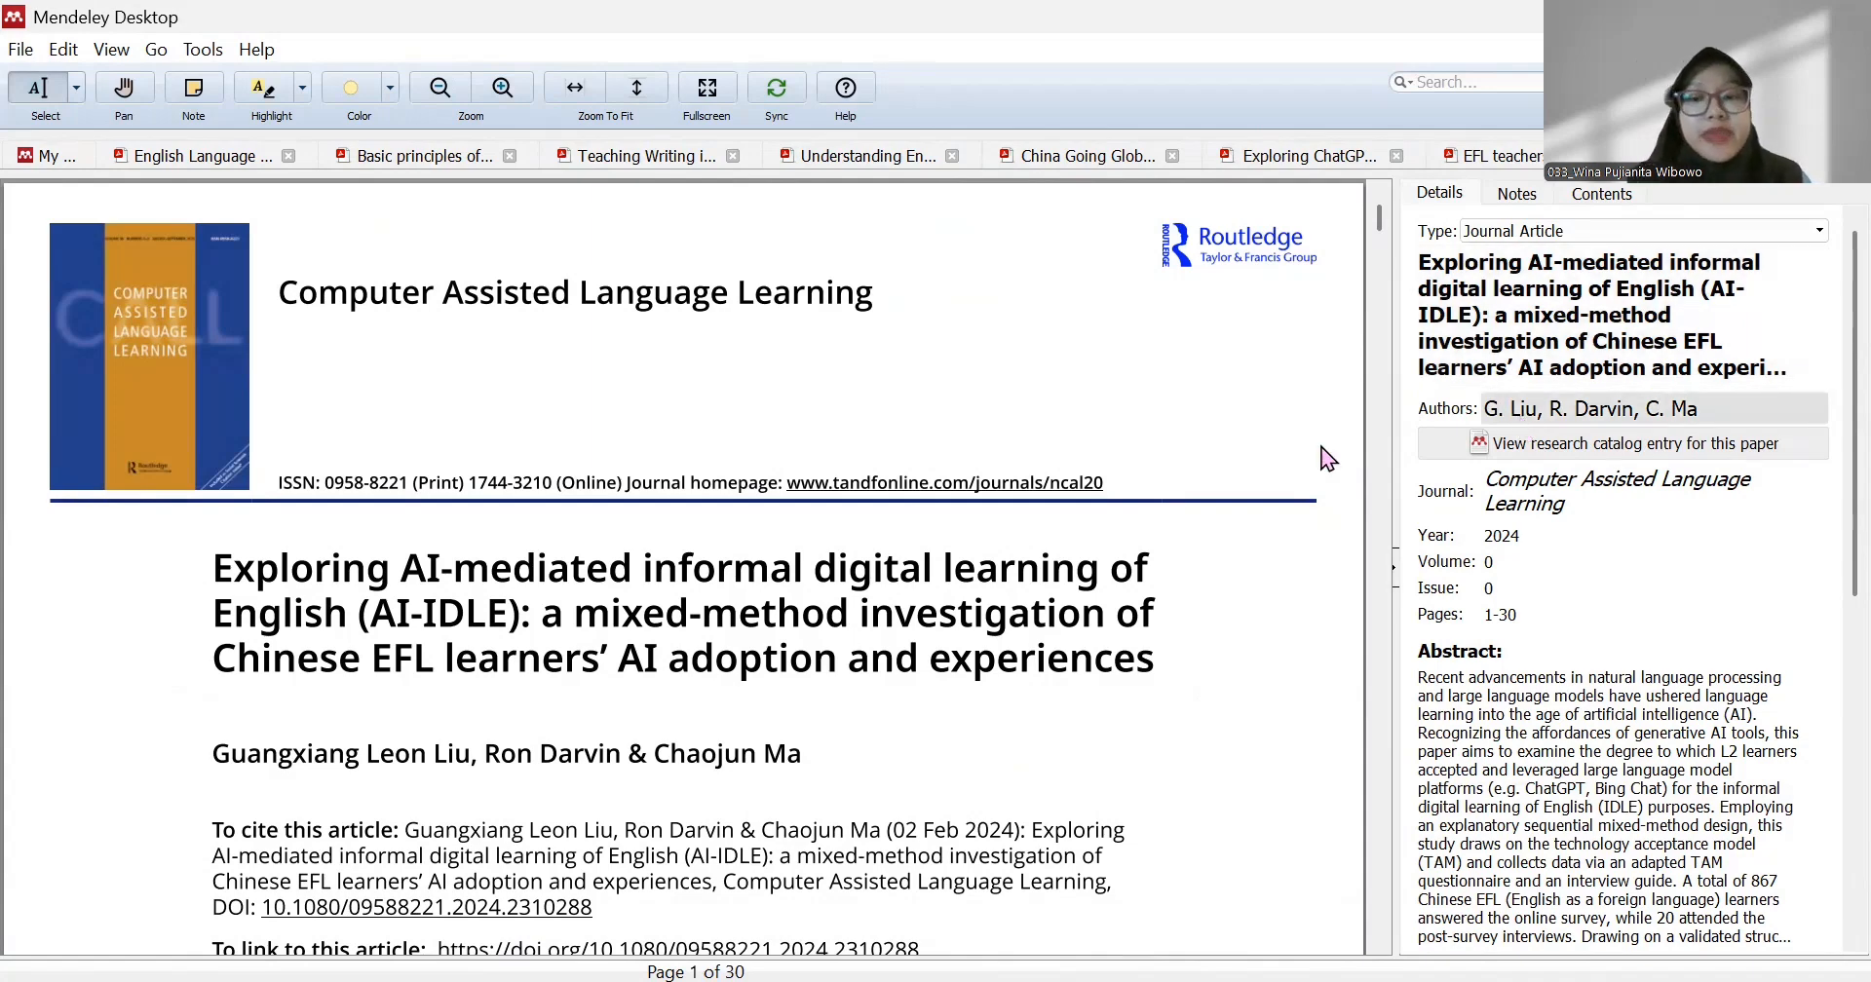
scroll(1169, 628, down, 3)
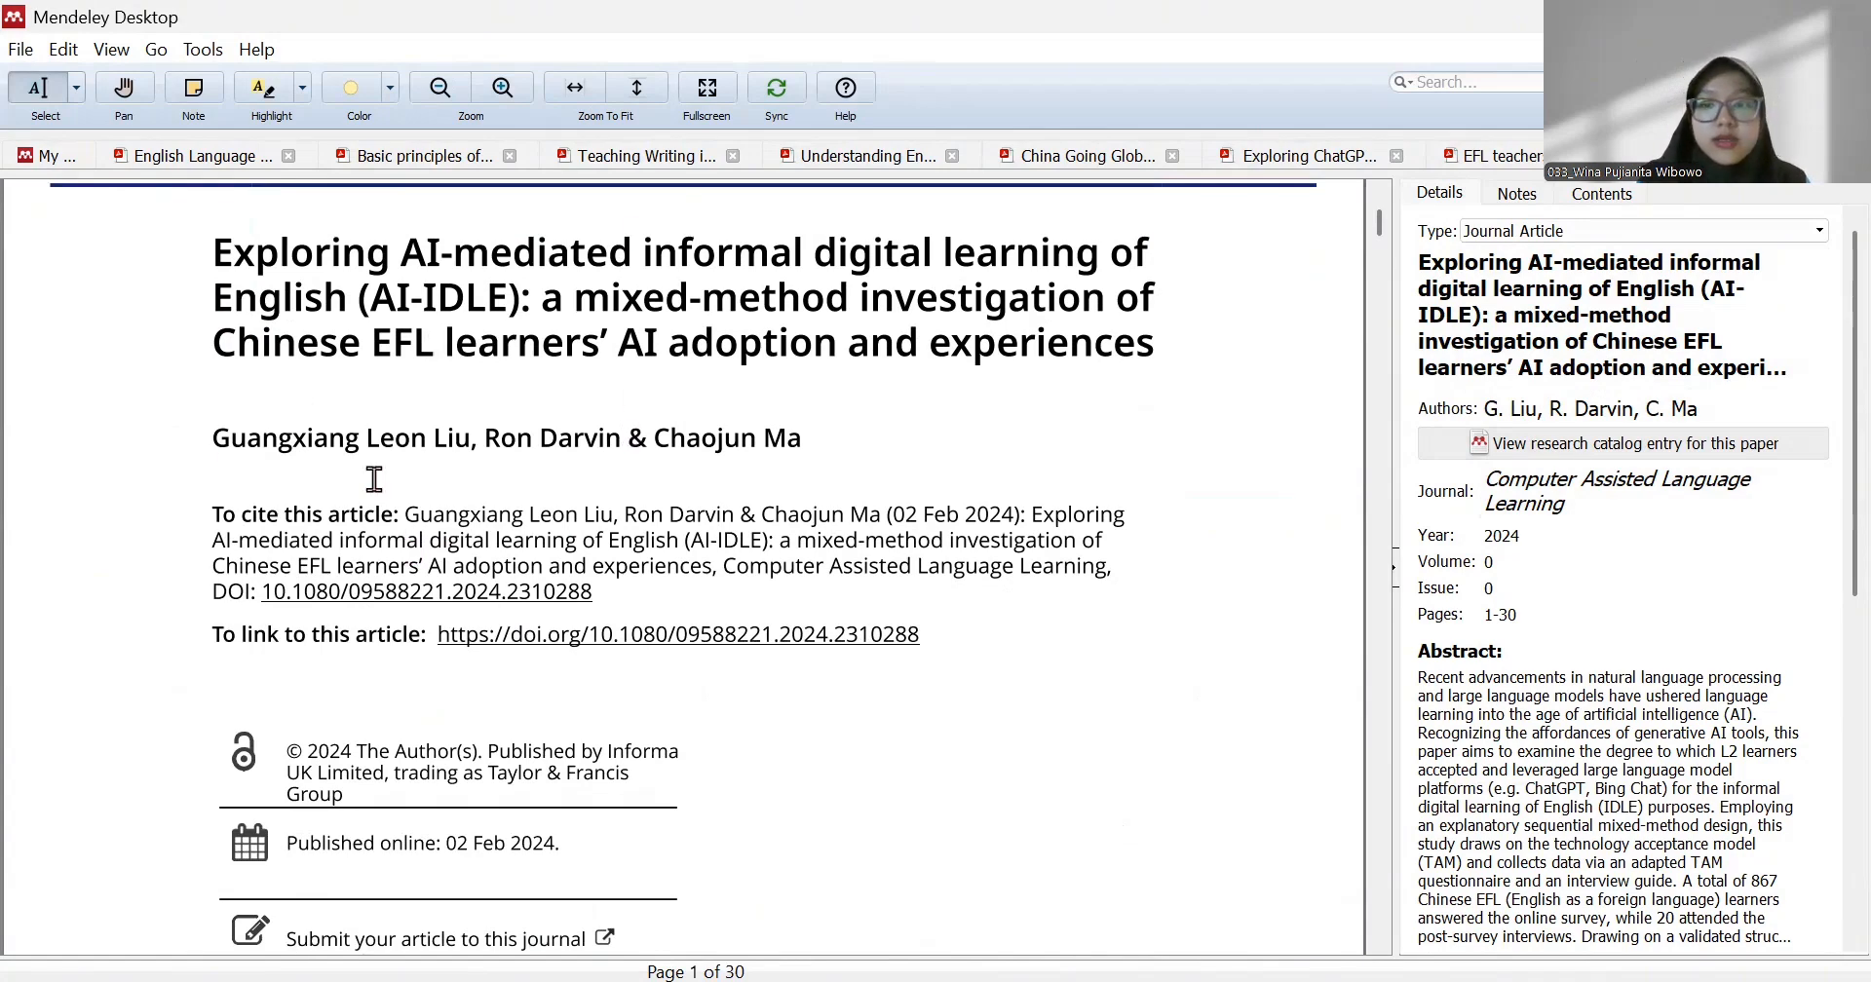
scroll(604, 455, up, 1)
scroll(780, 487, down, 2)
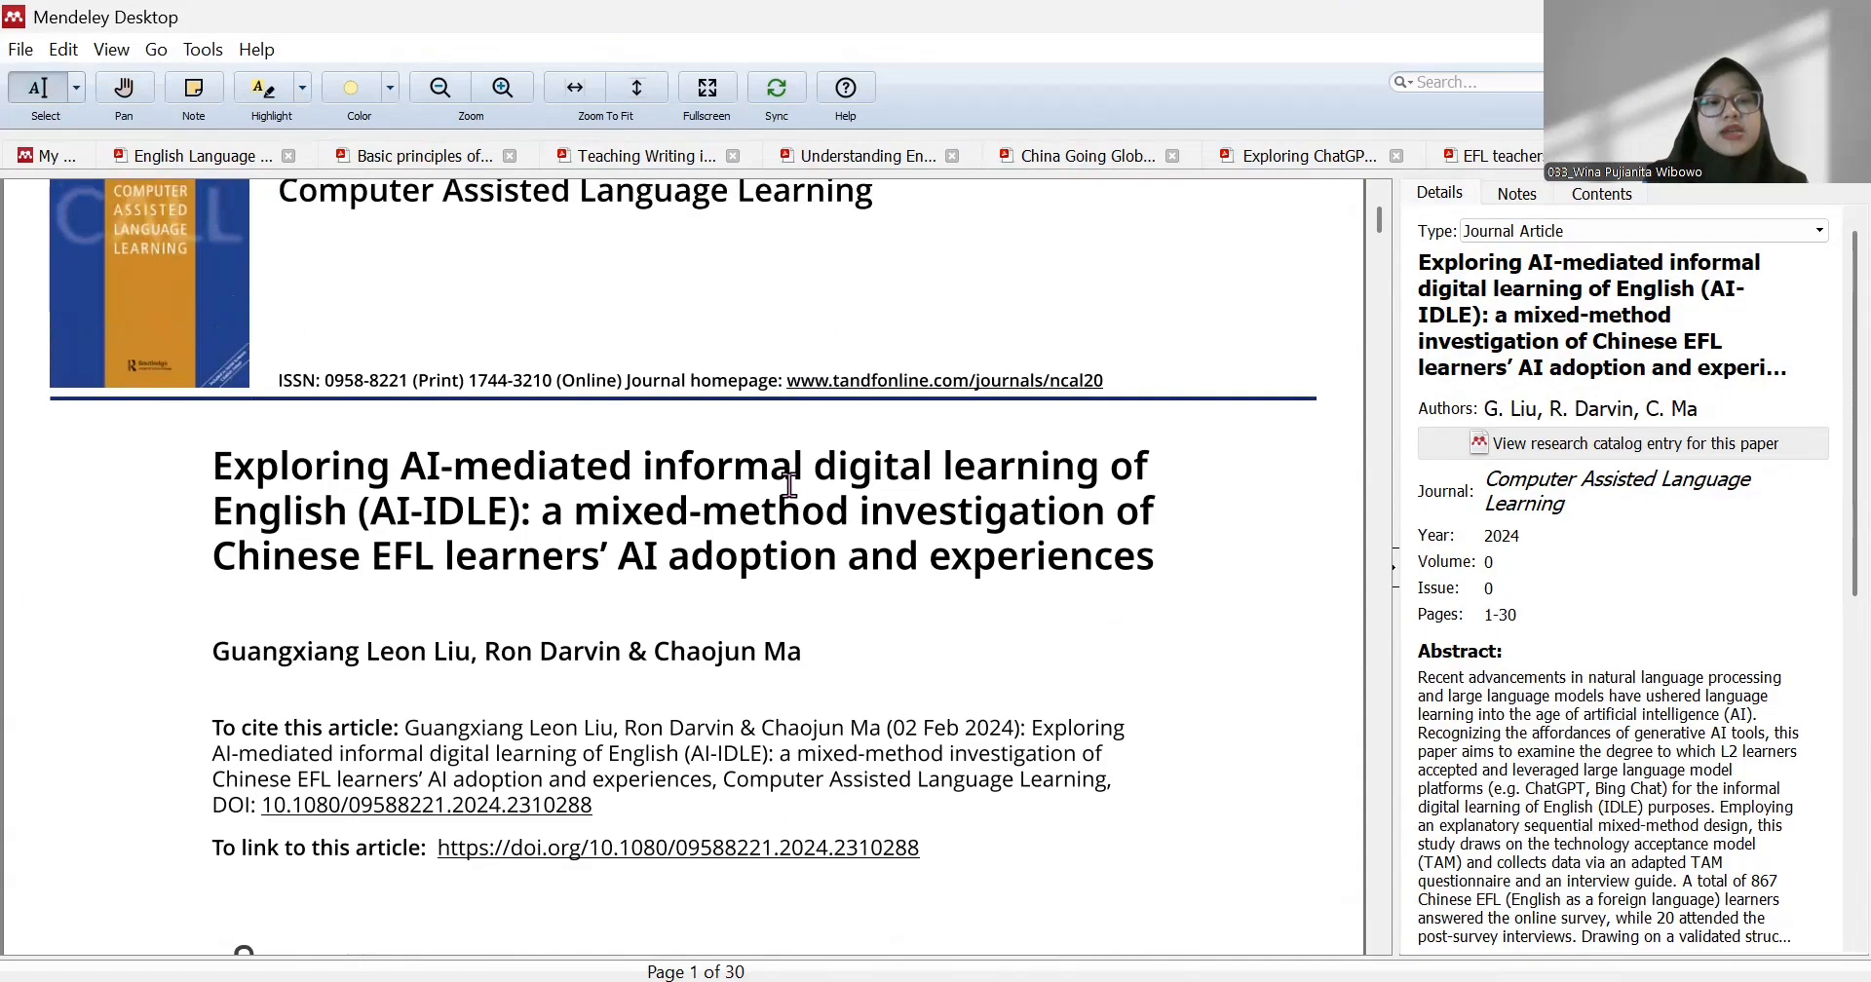
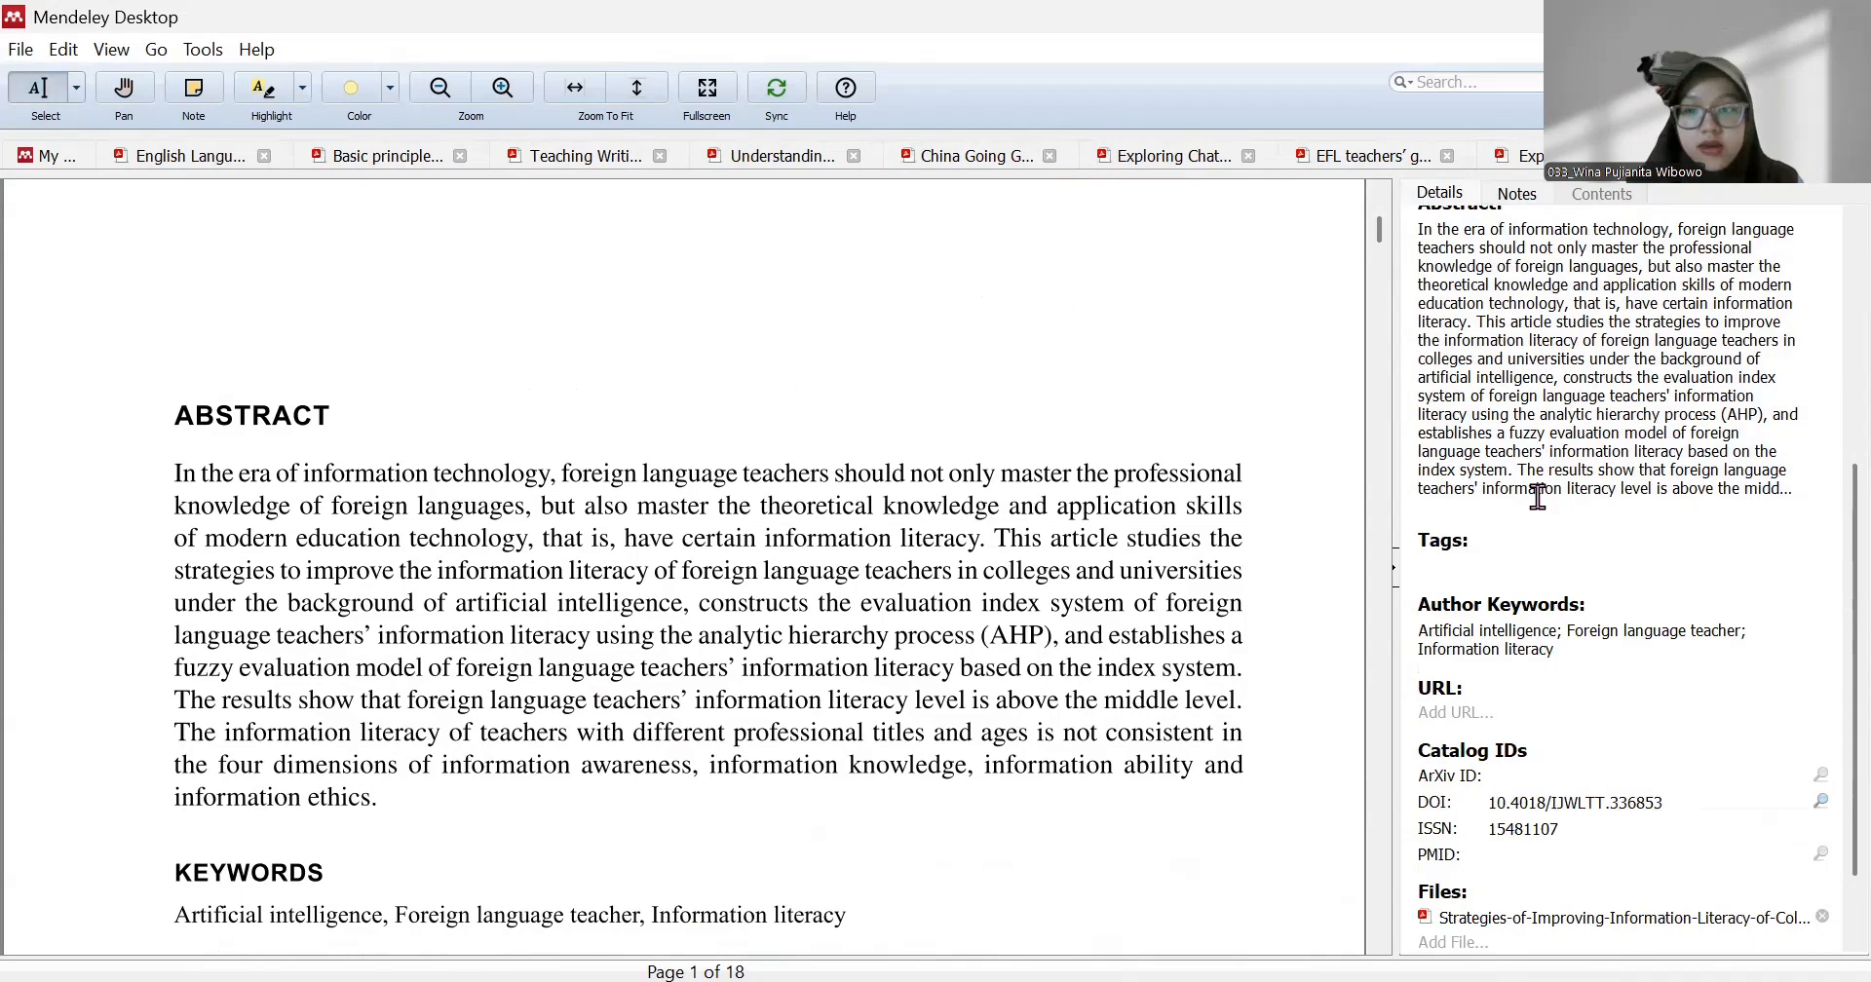
- Check the "Strategies of Improving Information Literacy" entry's abstract, keywords, catalog IDs and journal details against the article's first page
scroll(1537, 496, down, 2)
scroll(1140, 502, down, 2)
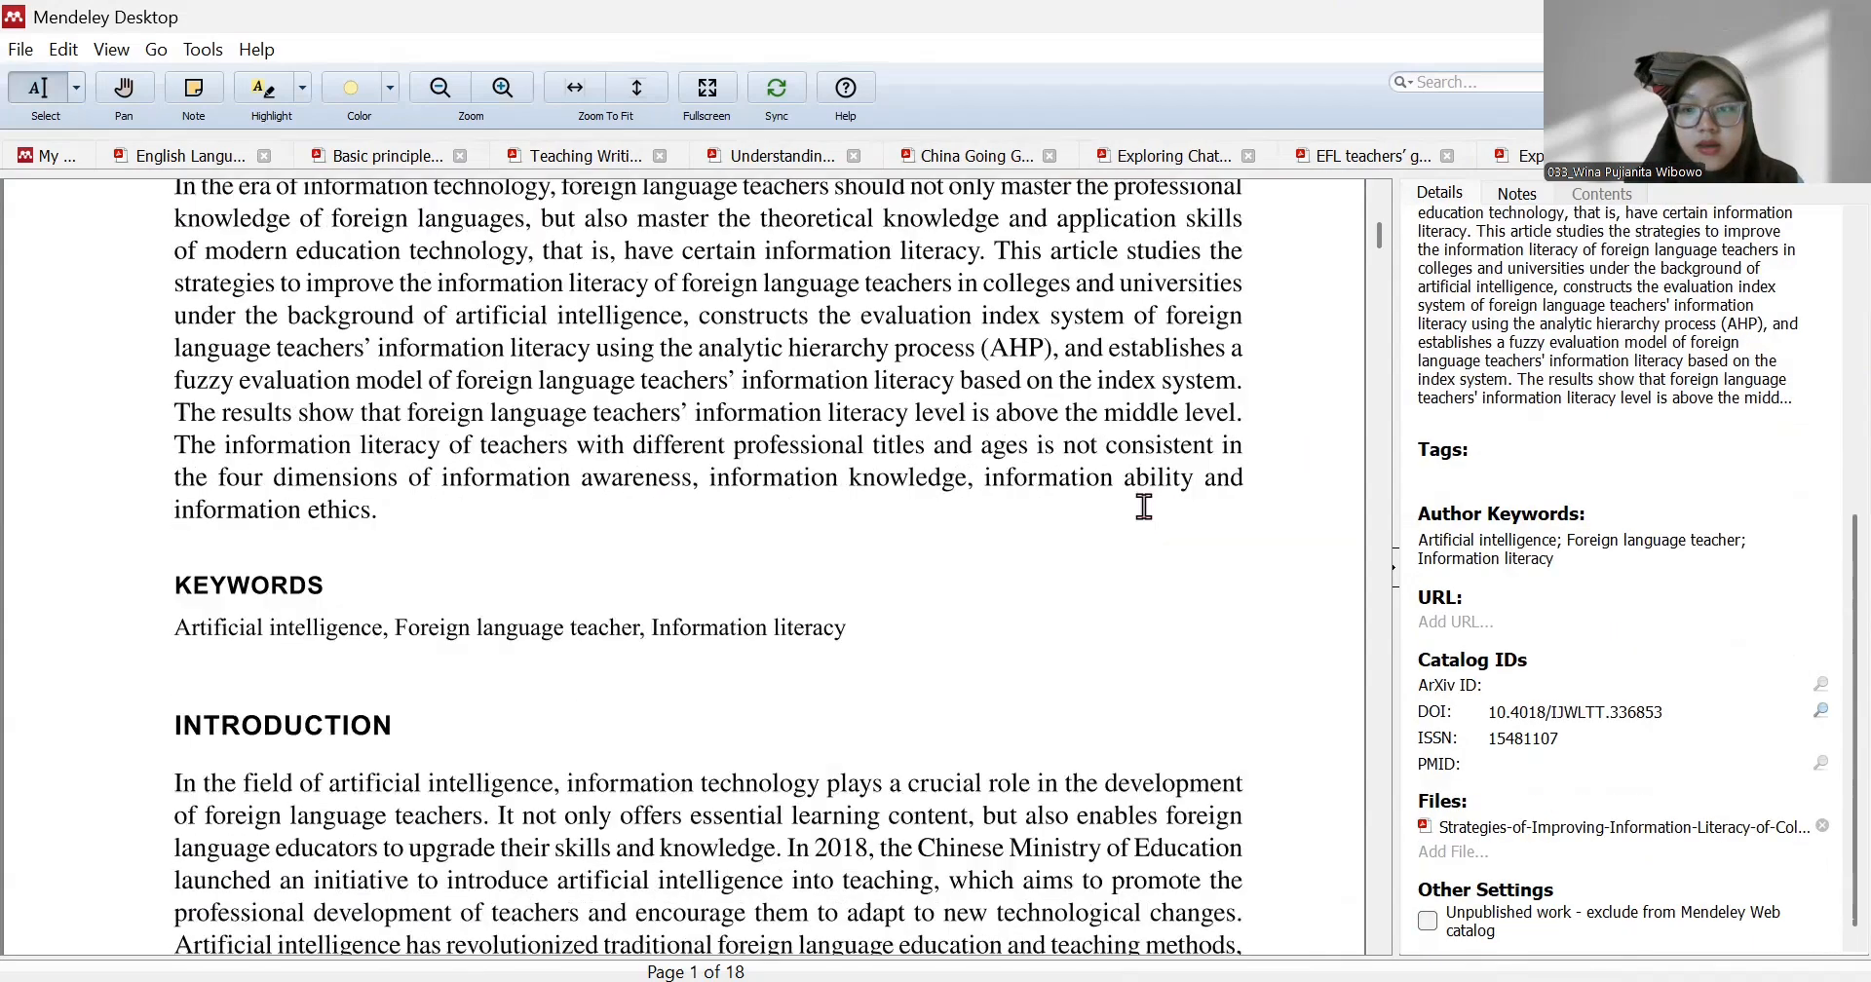
scroll(1143, 506, up, 6)
scroll(1143, 505, up, 2)
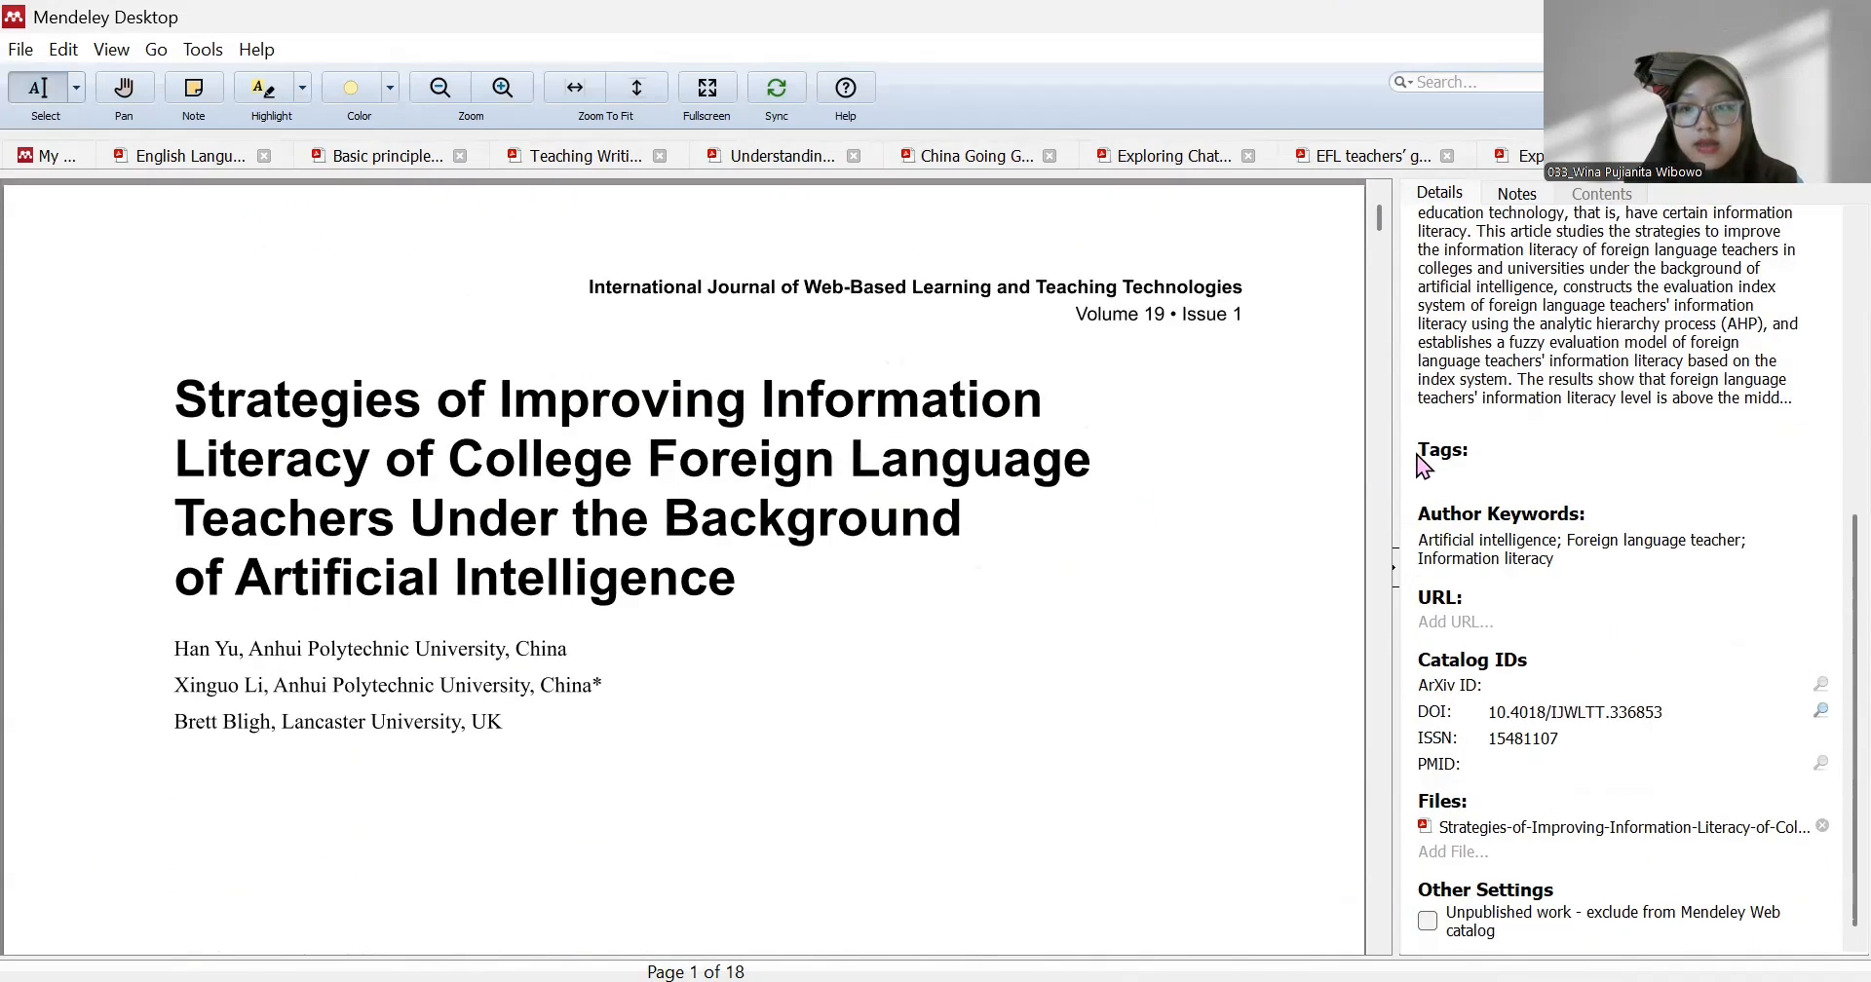
scroll(1456, 462, up, 5)
scroll(1196, 456, down, 1)
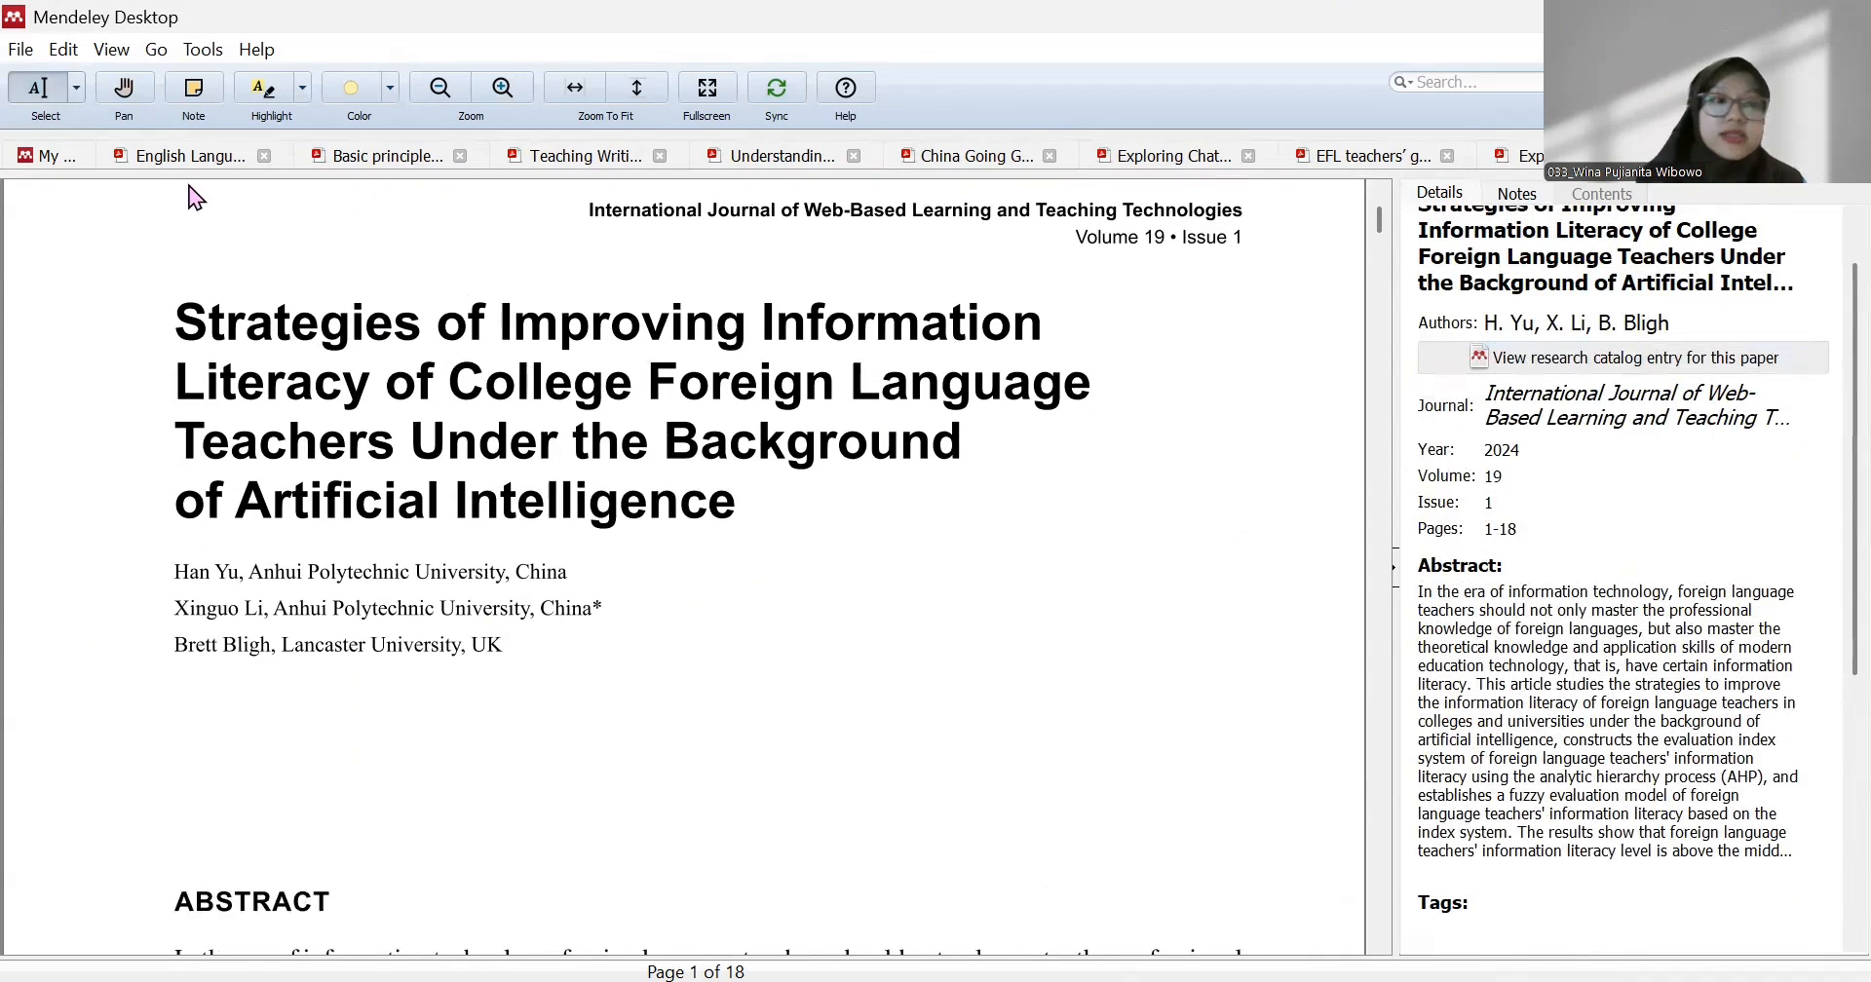
- Open the "Bridging technology and pedagogy from a global lens" article and compare its type, journal, keywords, publisher and catalog details with the PDF
click(198, 160)
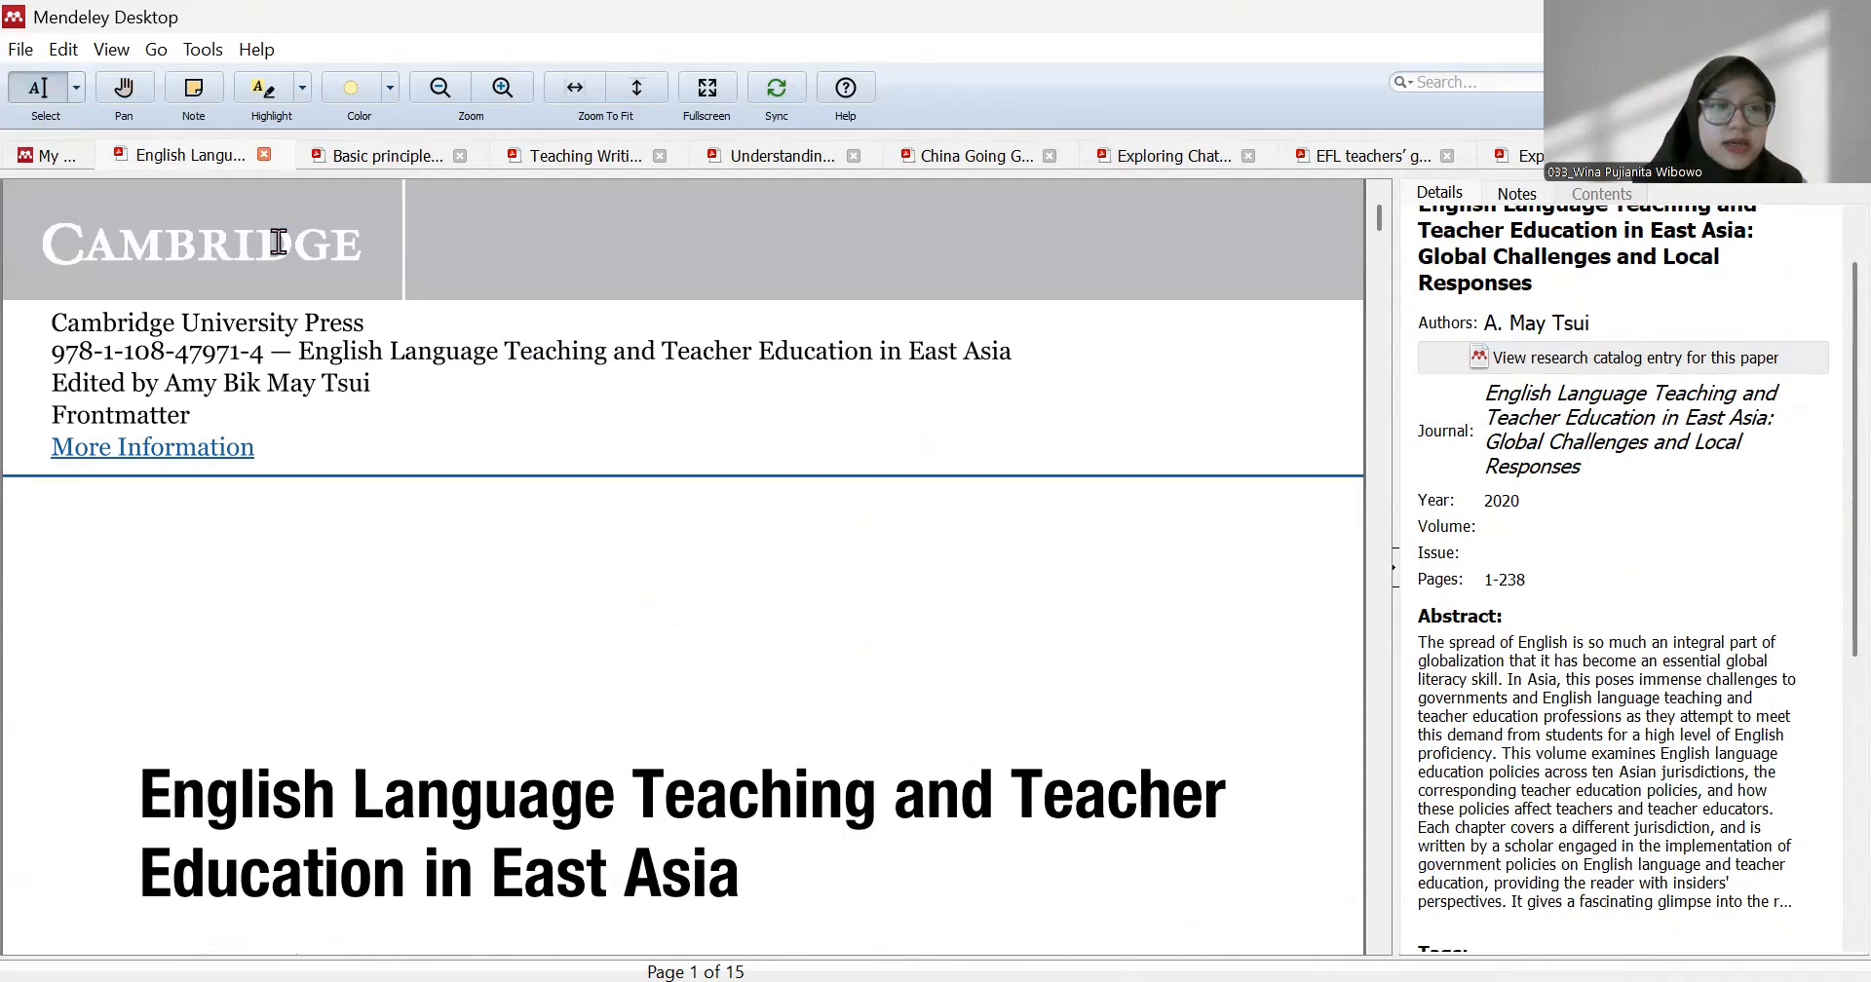
click(59, 156)
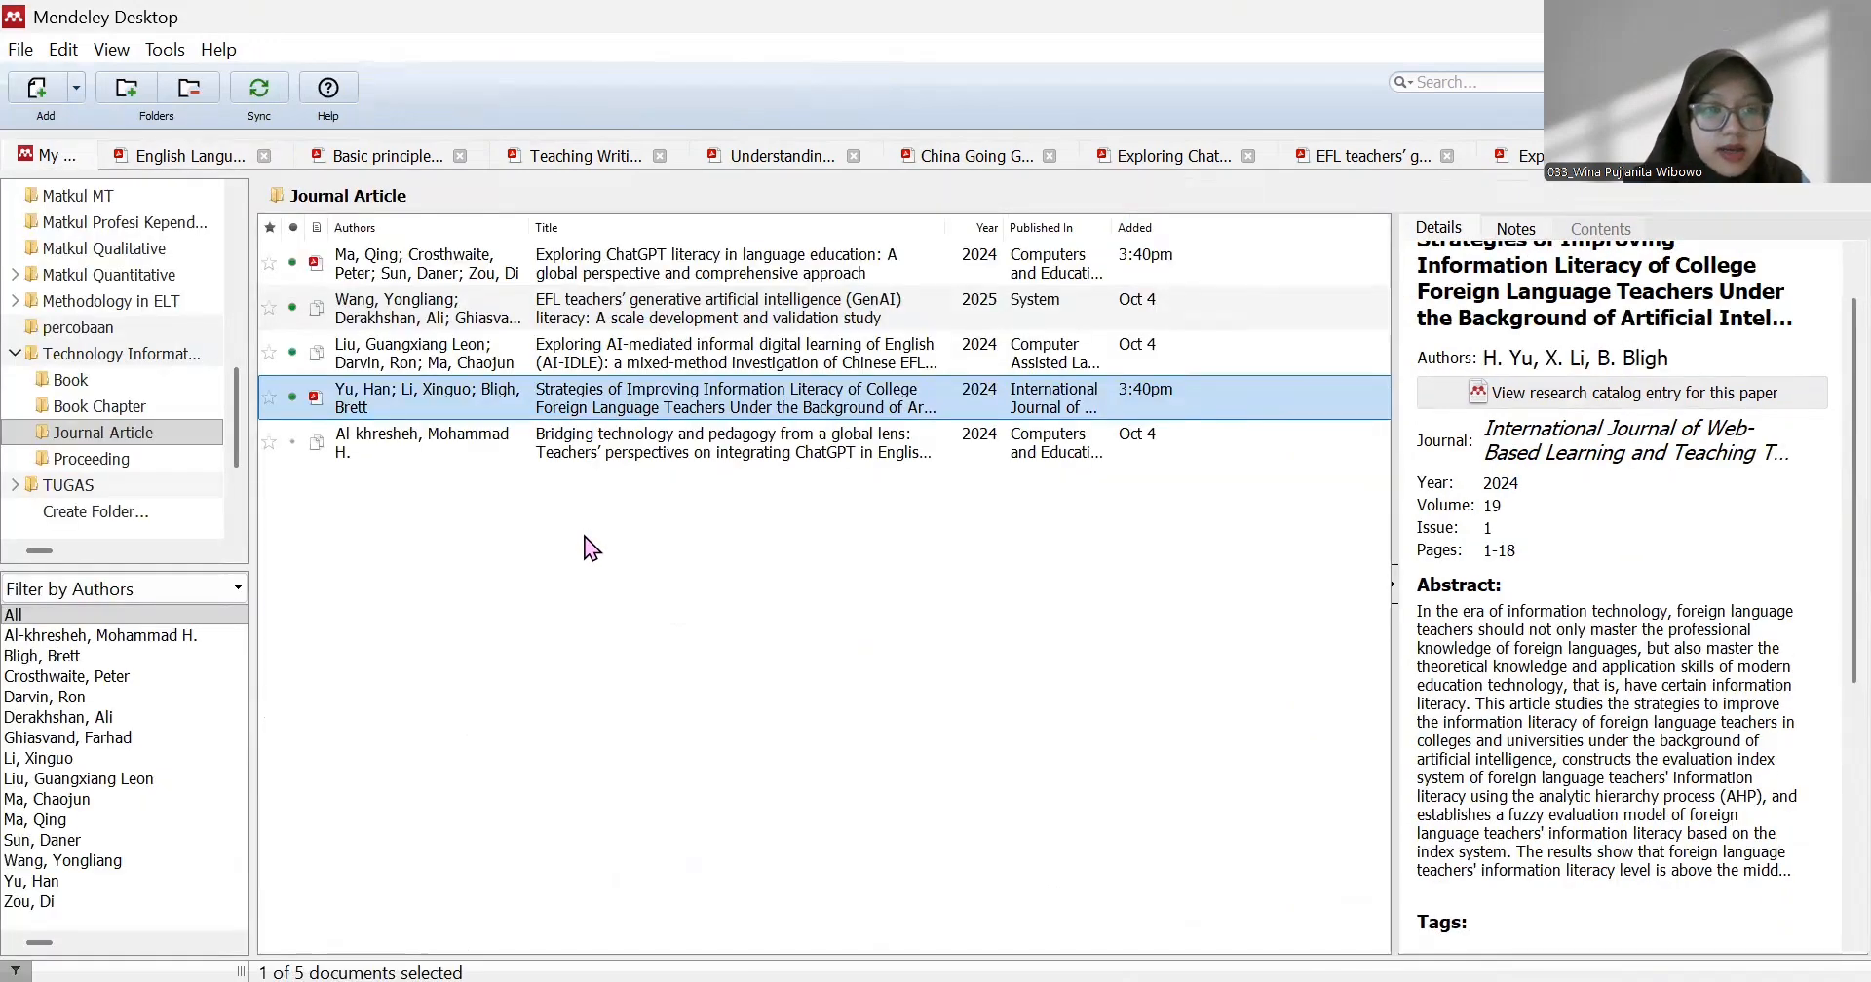
double_click(622, 450)
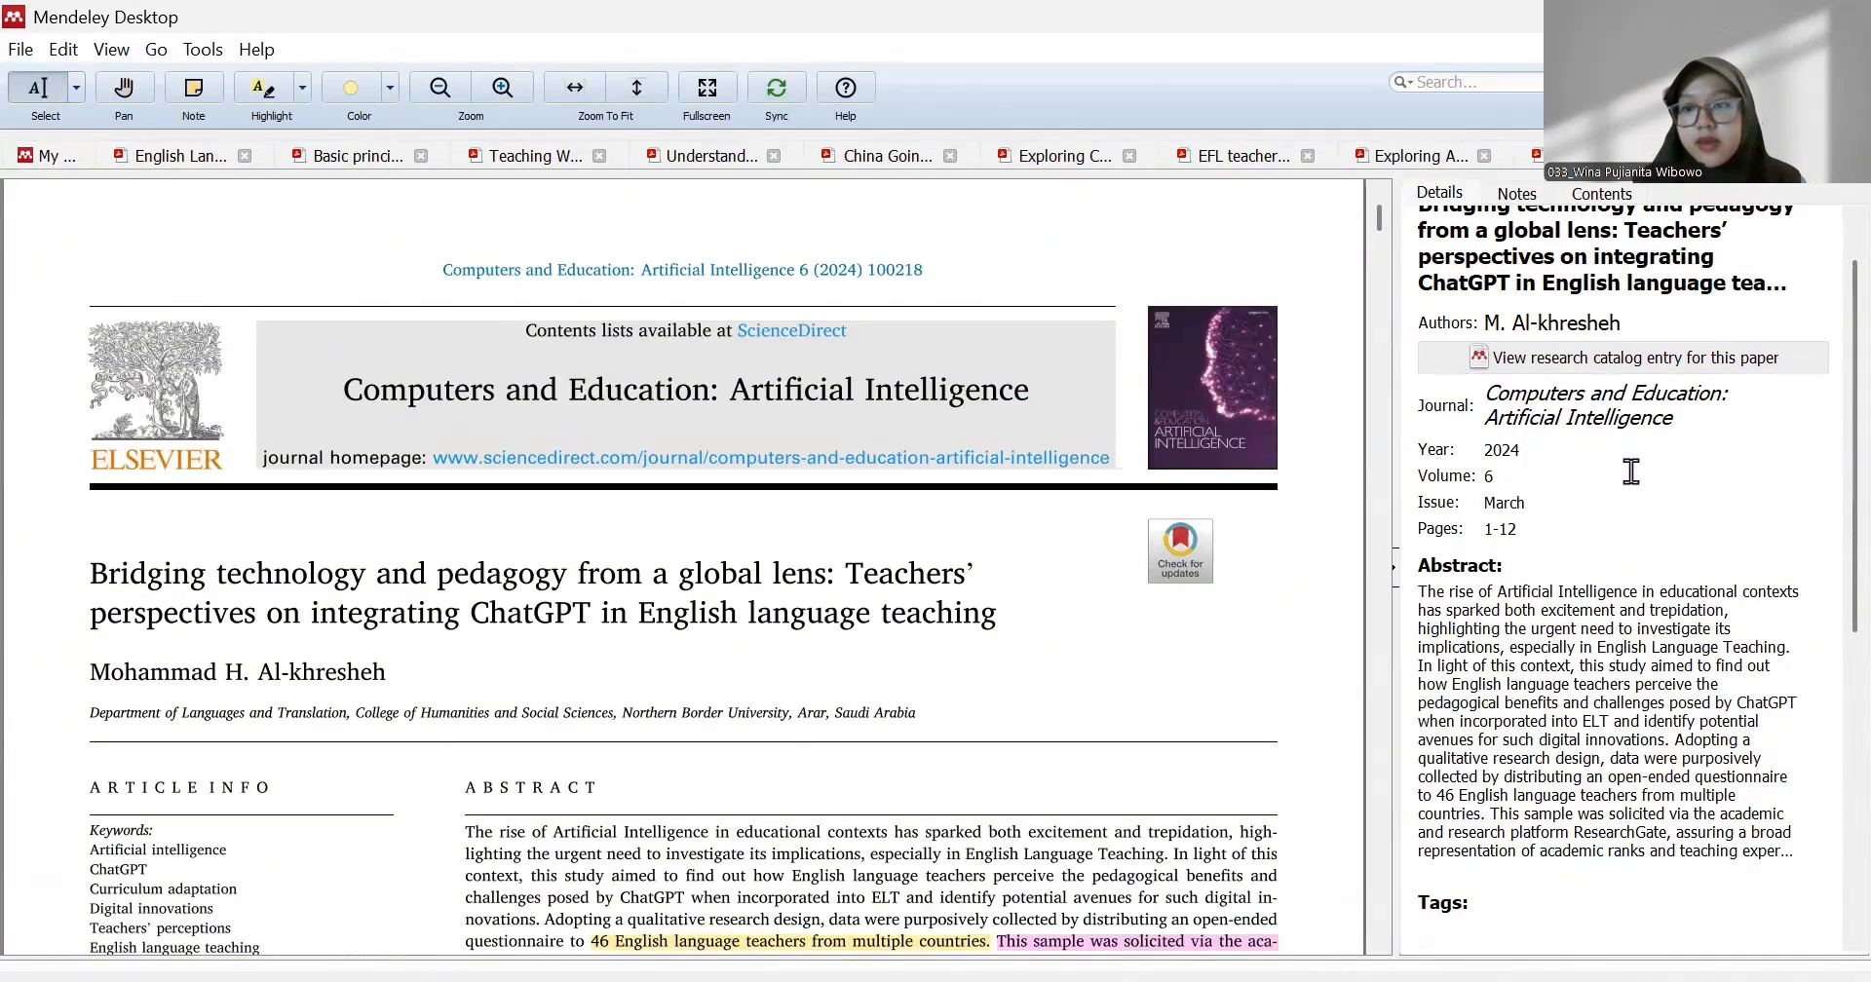
scroll(1630, 472, up, 2)
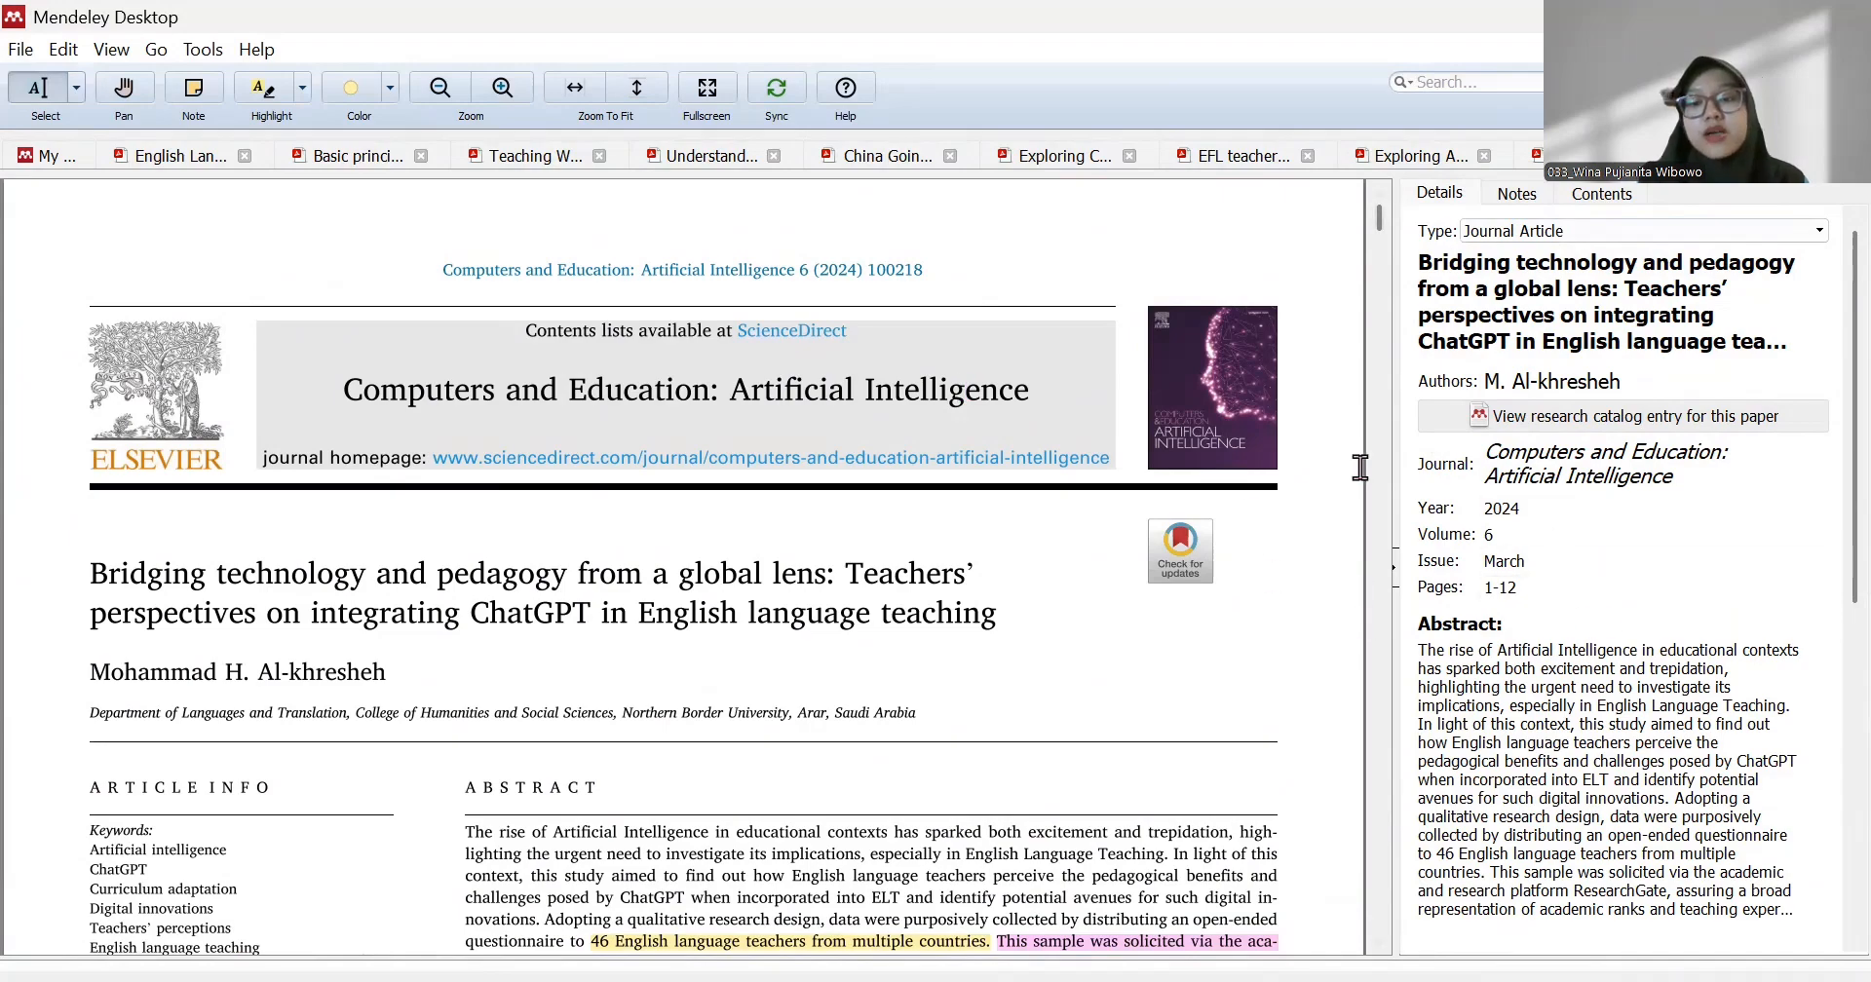
scroll(883, 798, down, 8)
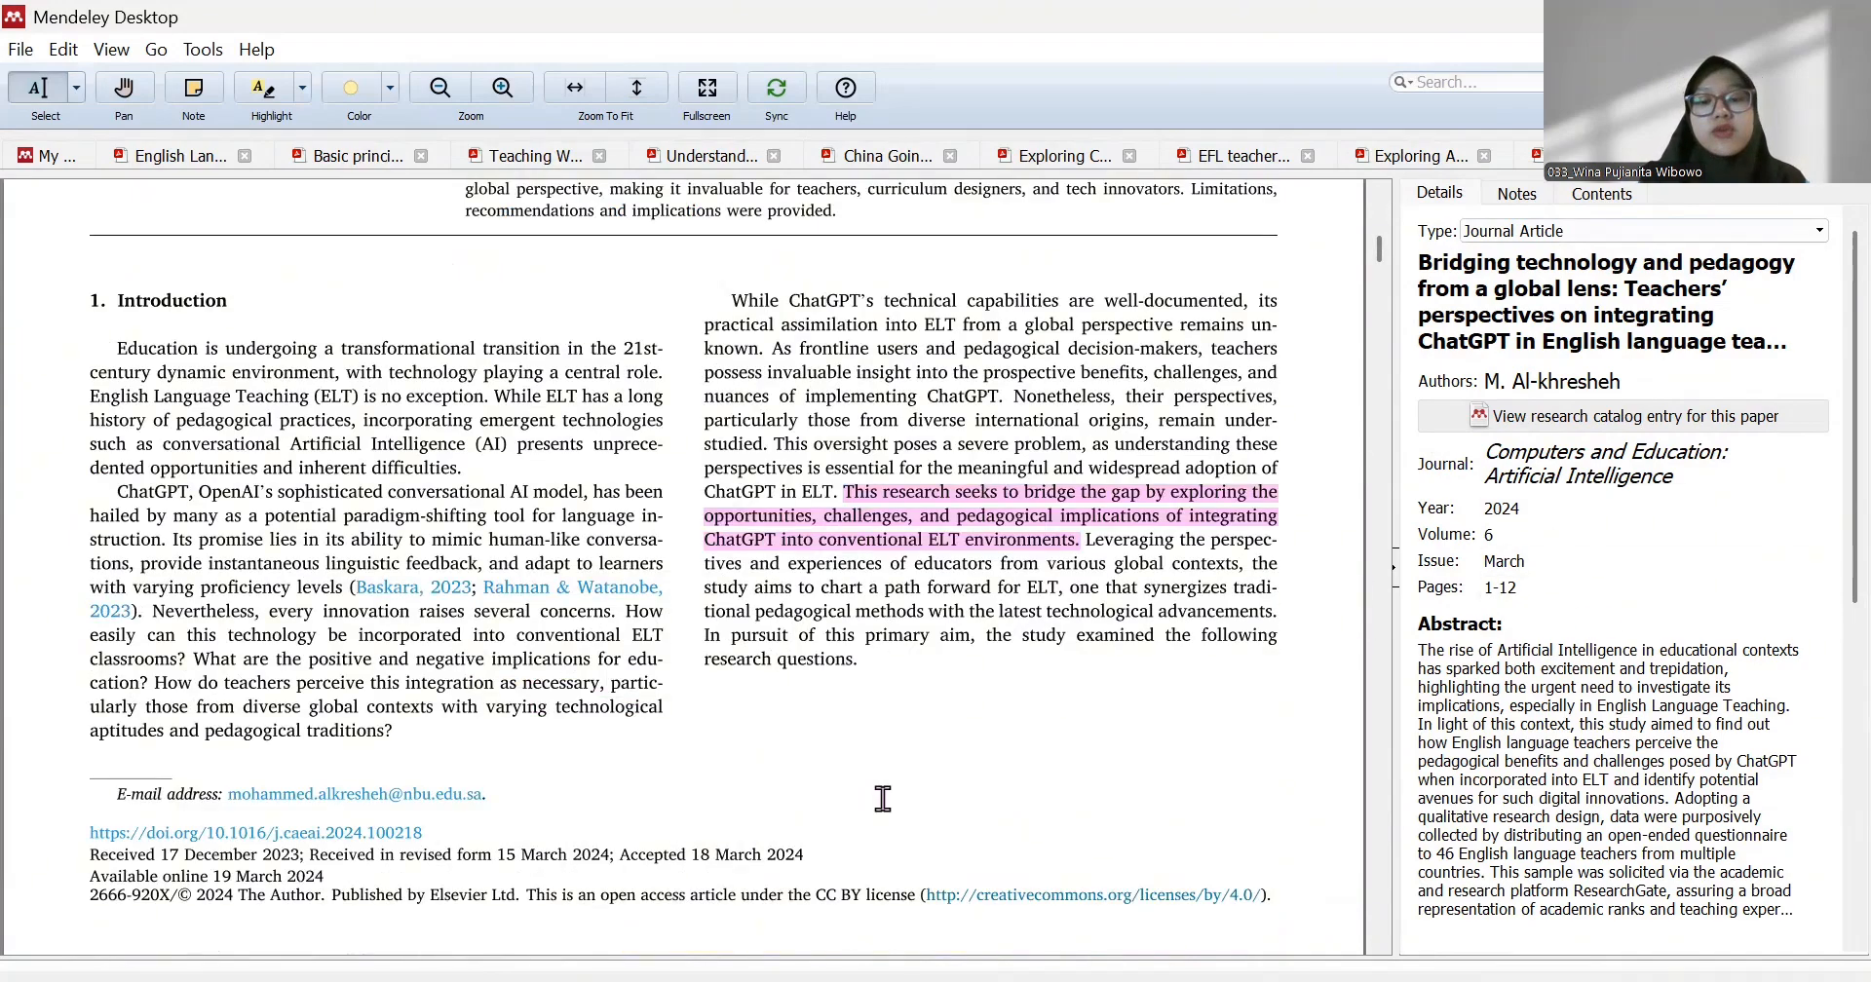
scroll(883, 798, down, 10)
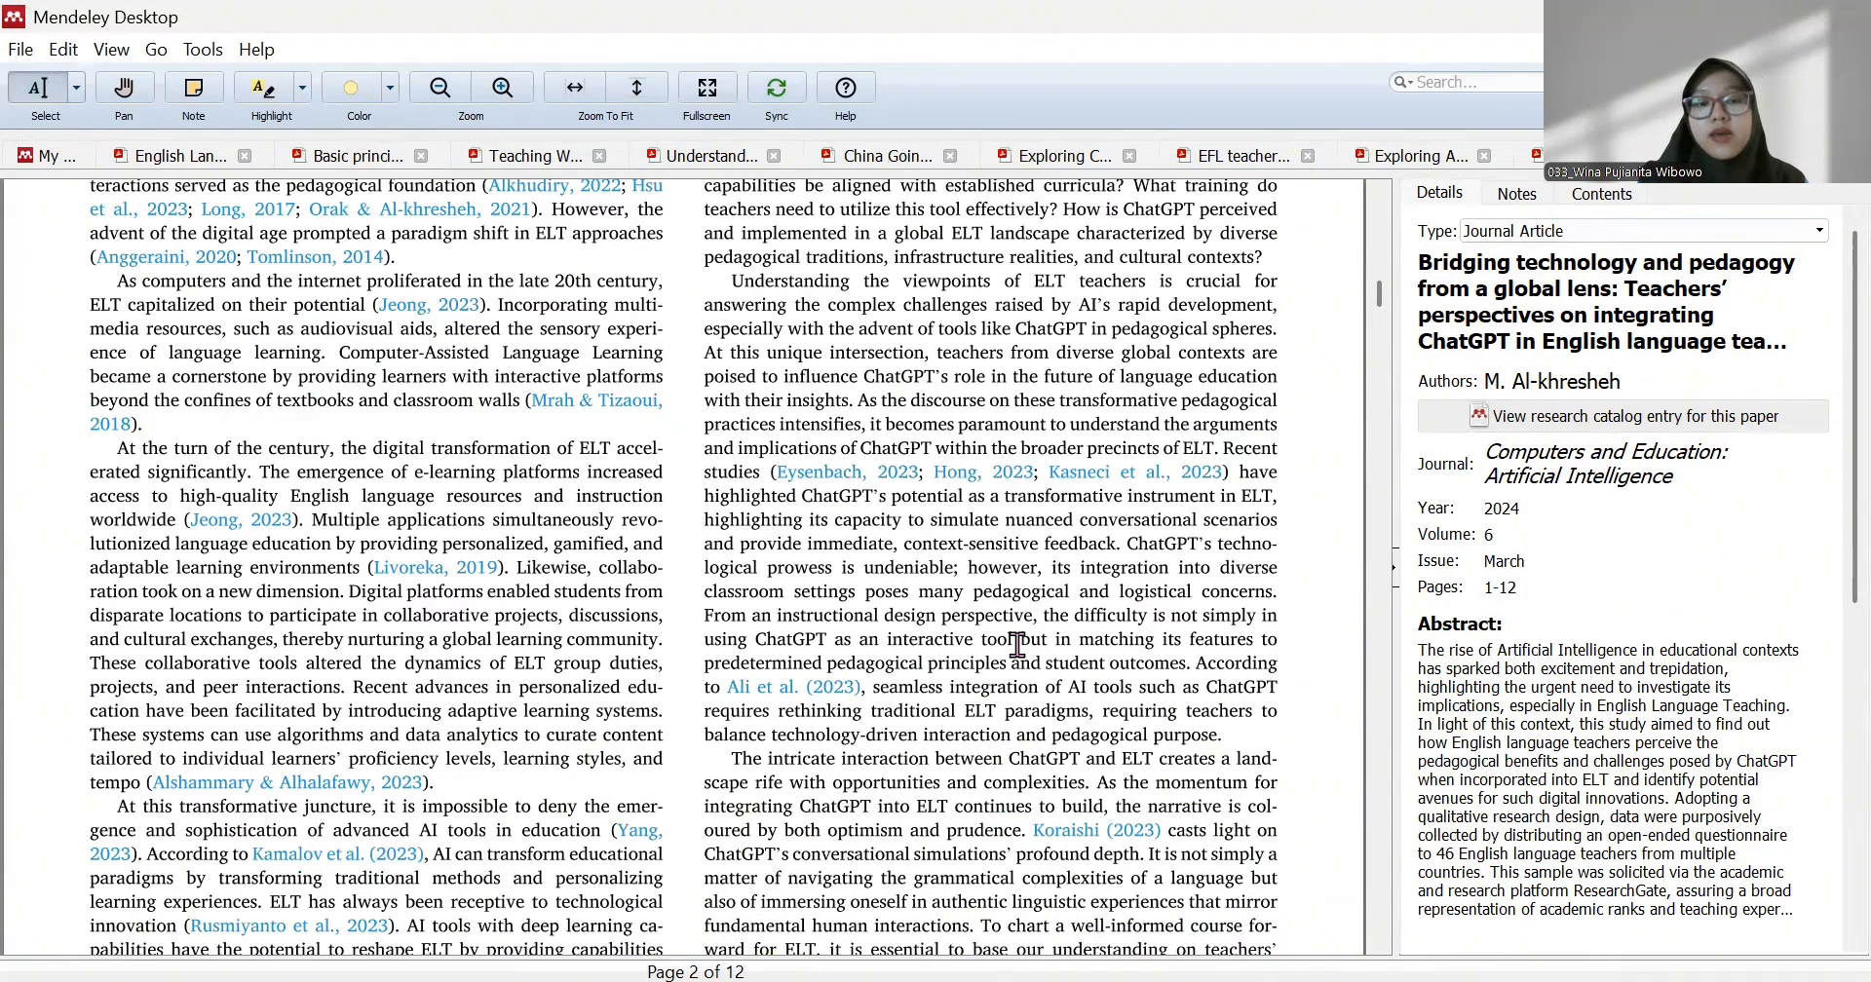
scroll(883, 572, up, 18)
scroll(1518, 477, down, 11)
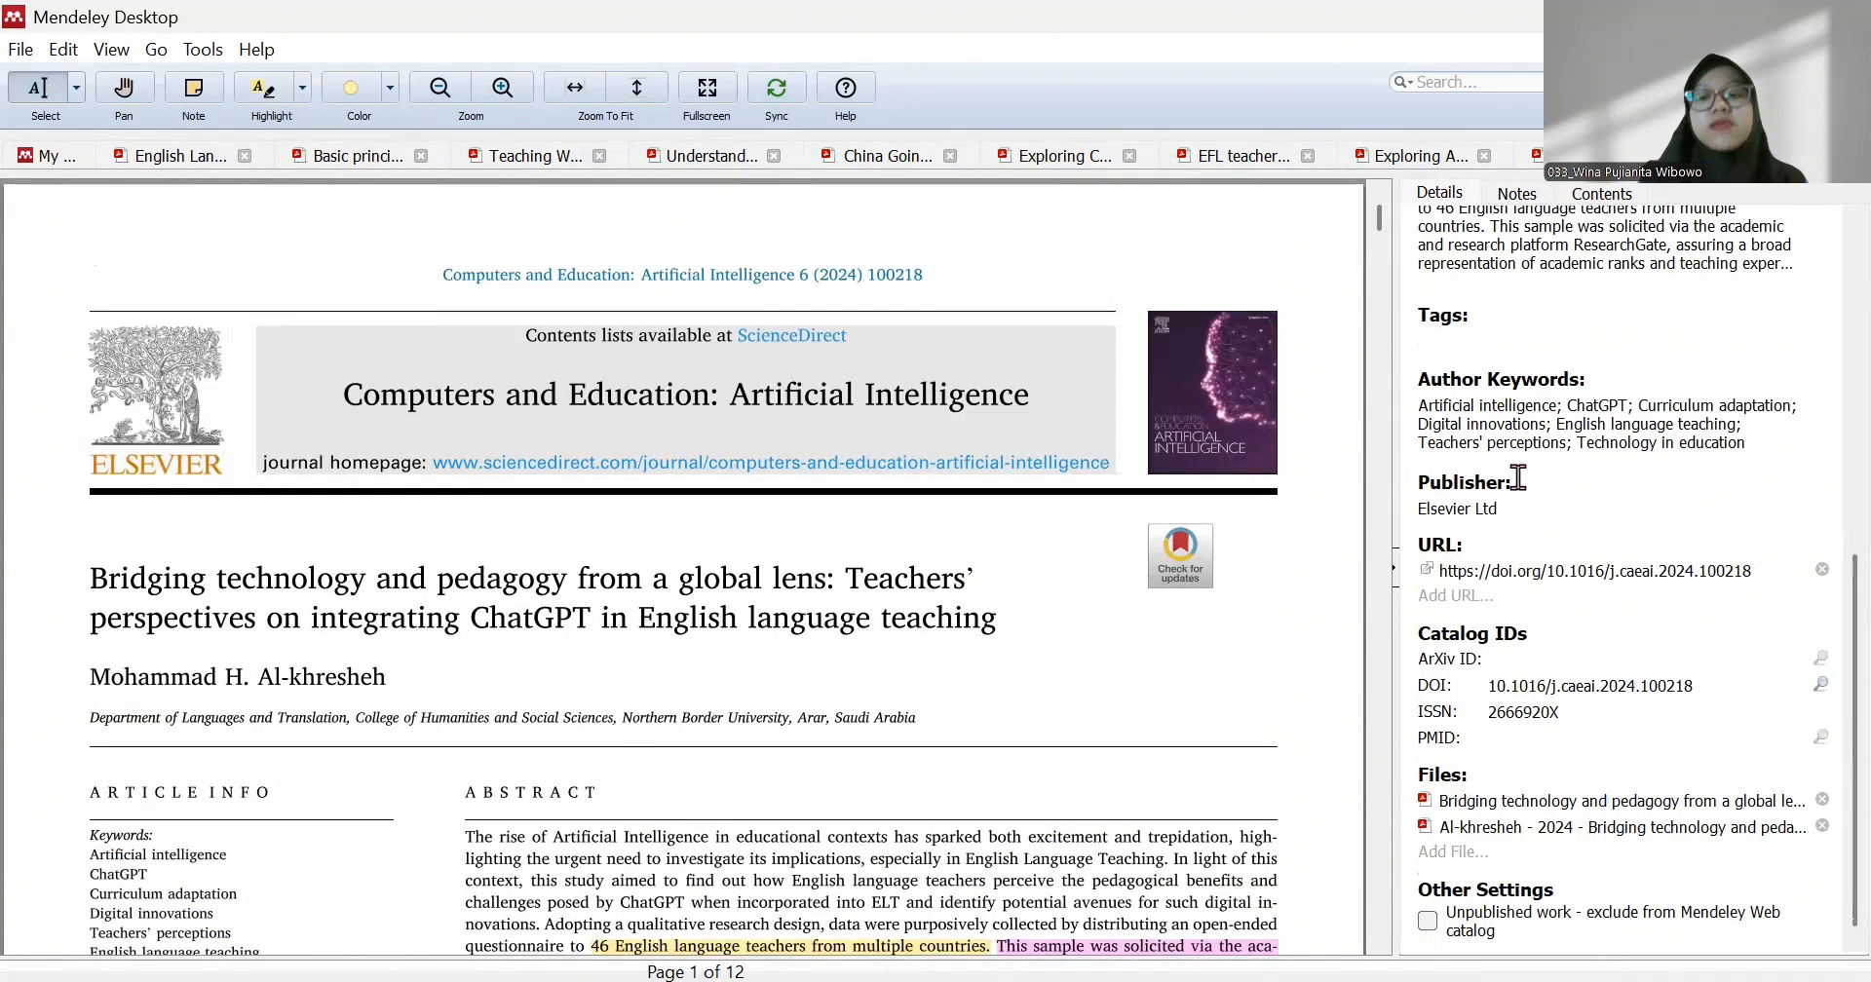
scroll(1607, 474, up, 5)
scroll(1613, 483, up, 5)
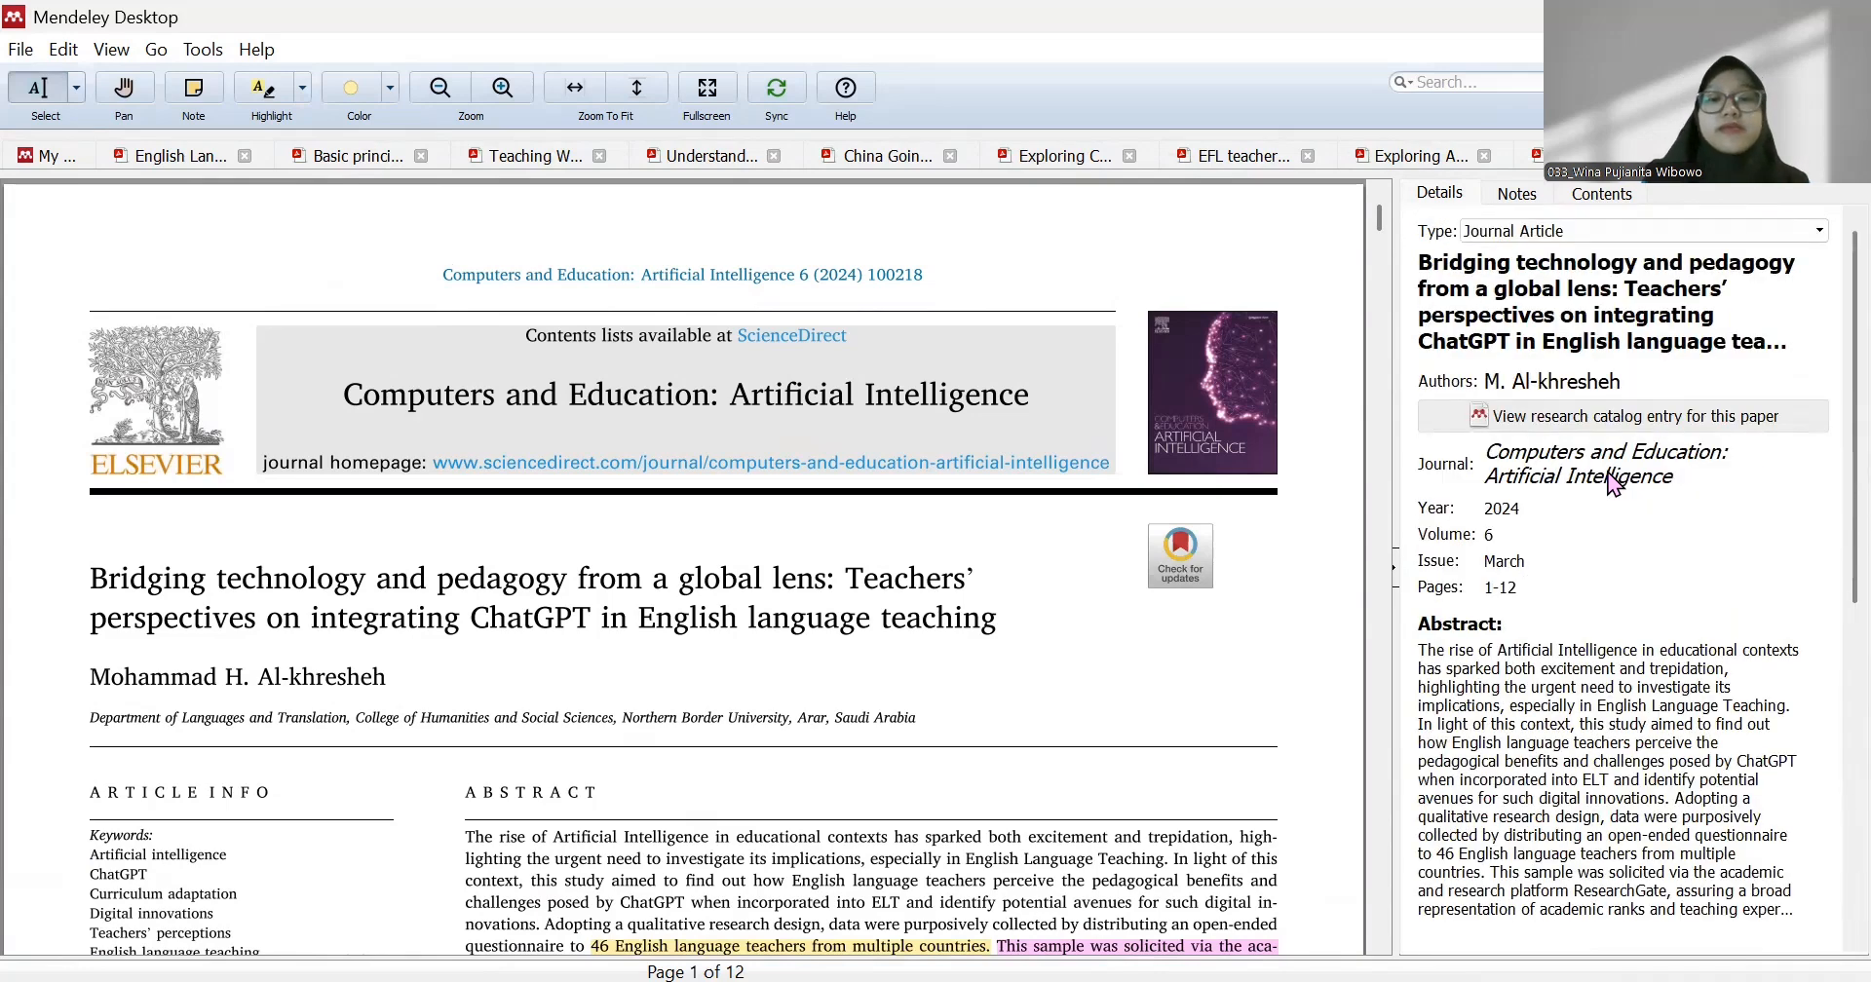
- Open the "Training Students to Identify and Correct Fabricated References" paper from the Proceeding folder and compare its entry details with the title page
click(27, 158)
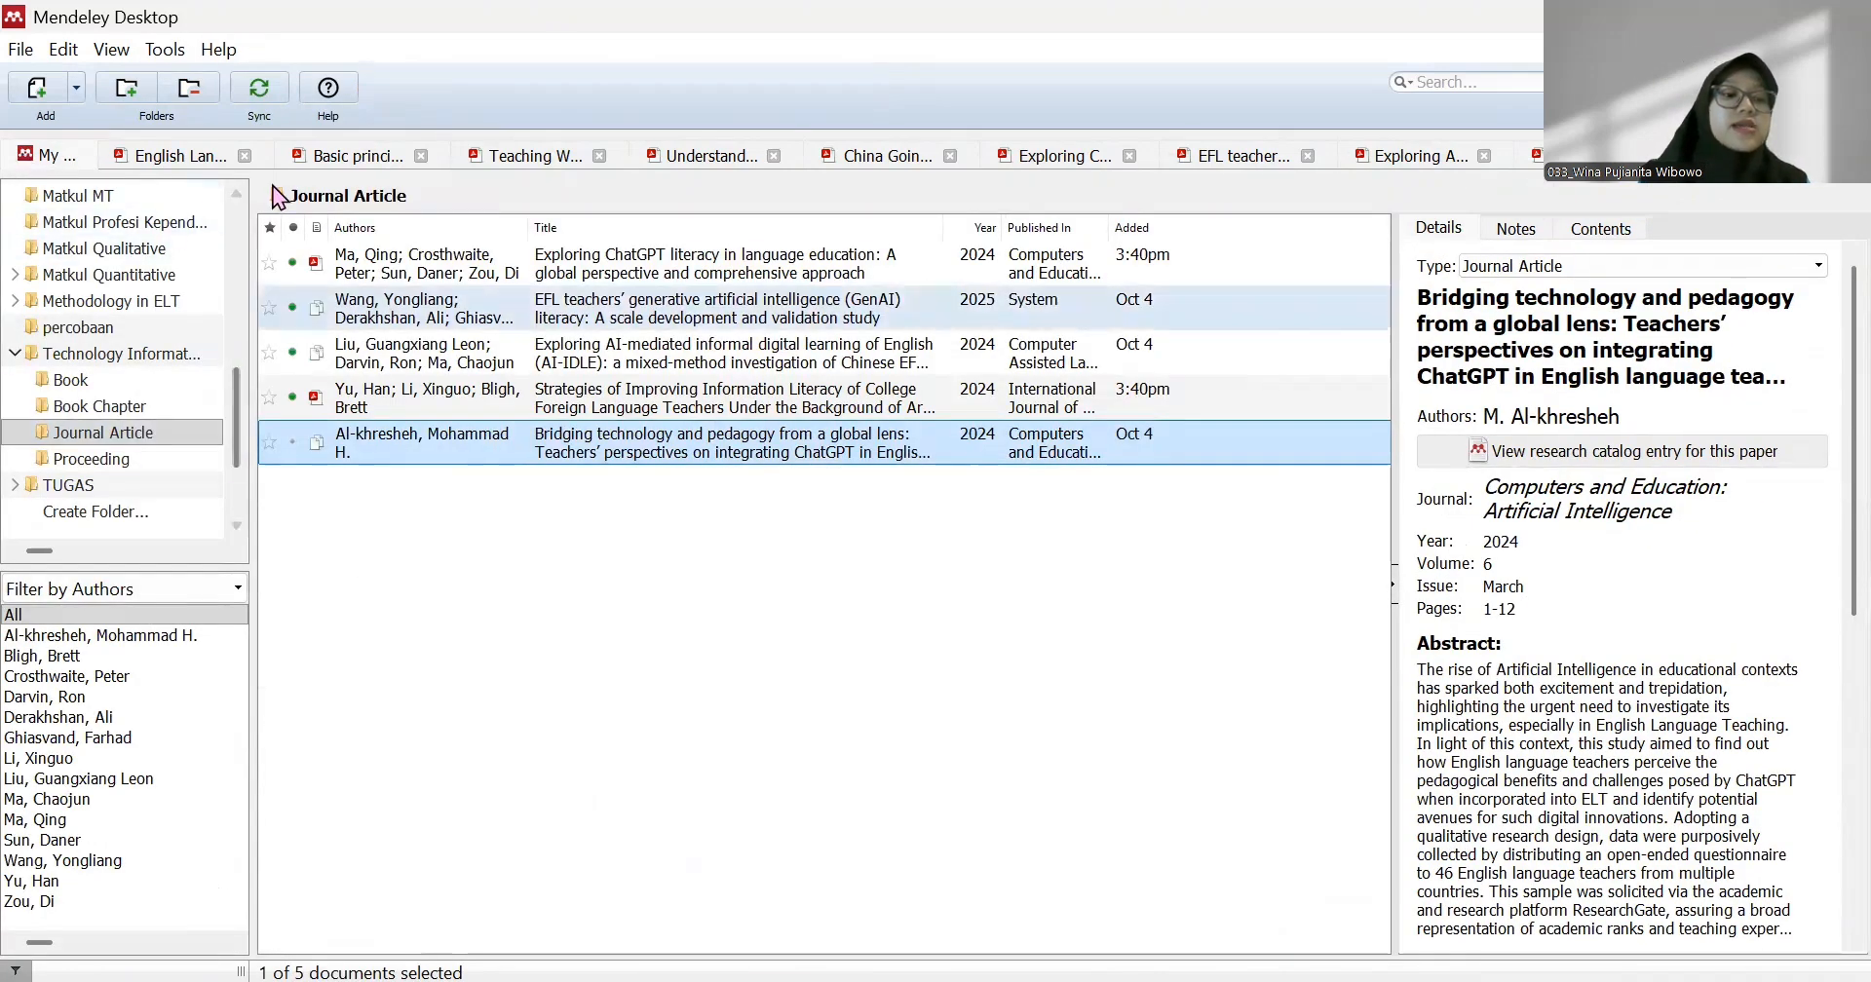
click(132, 461)
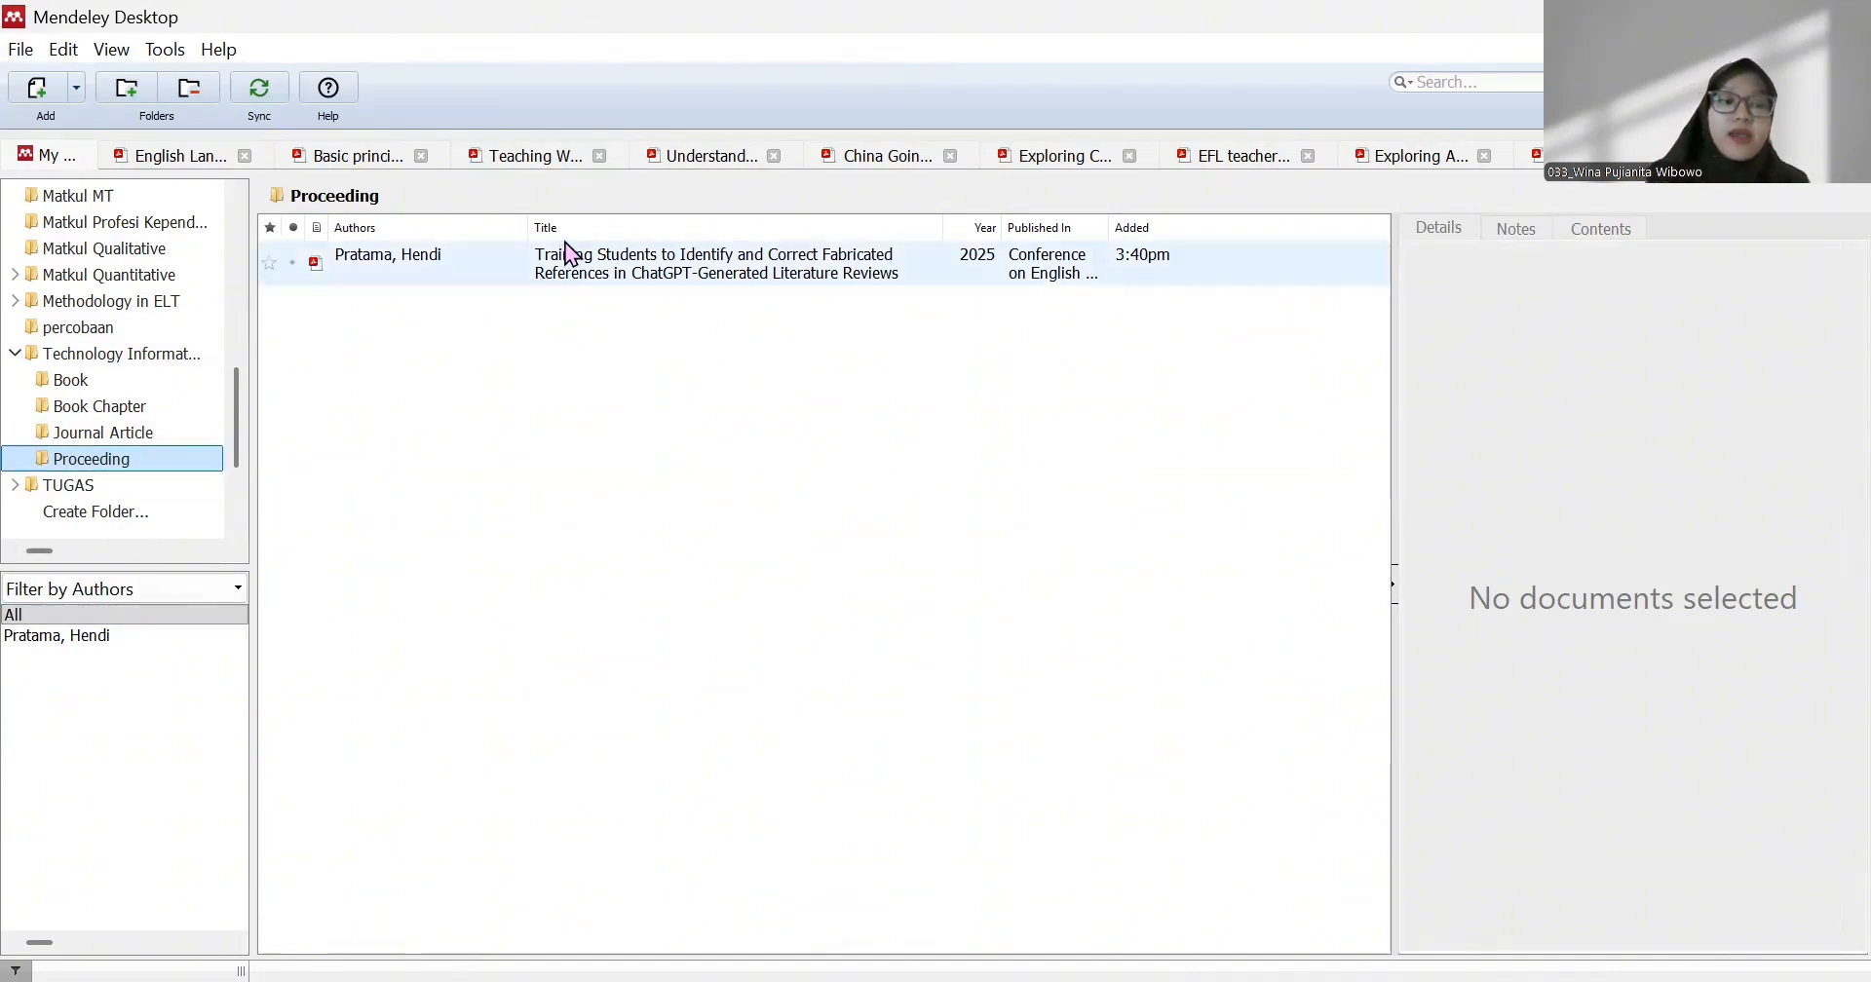
click(507, 273)
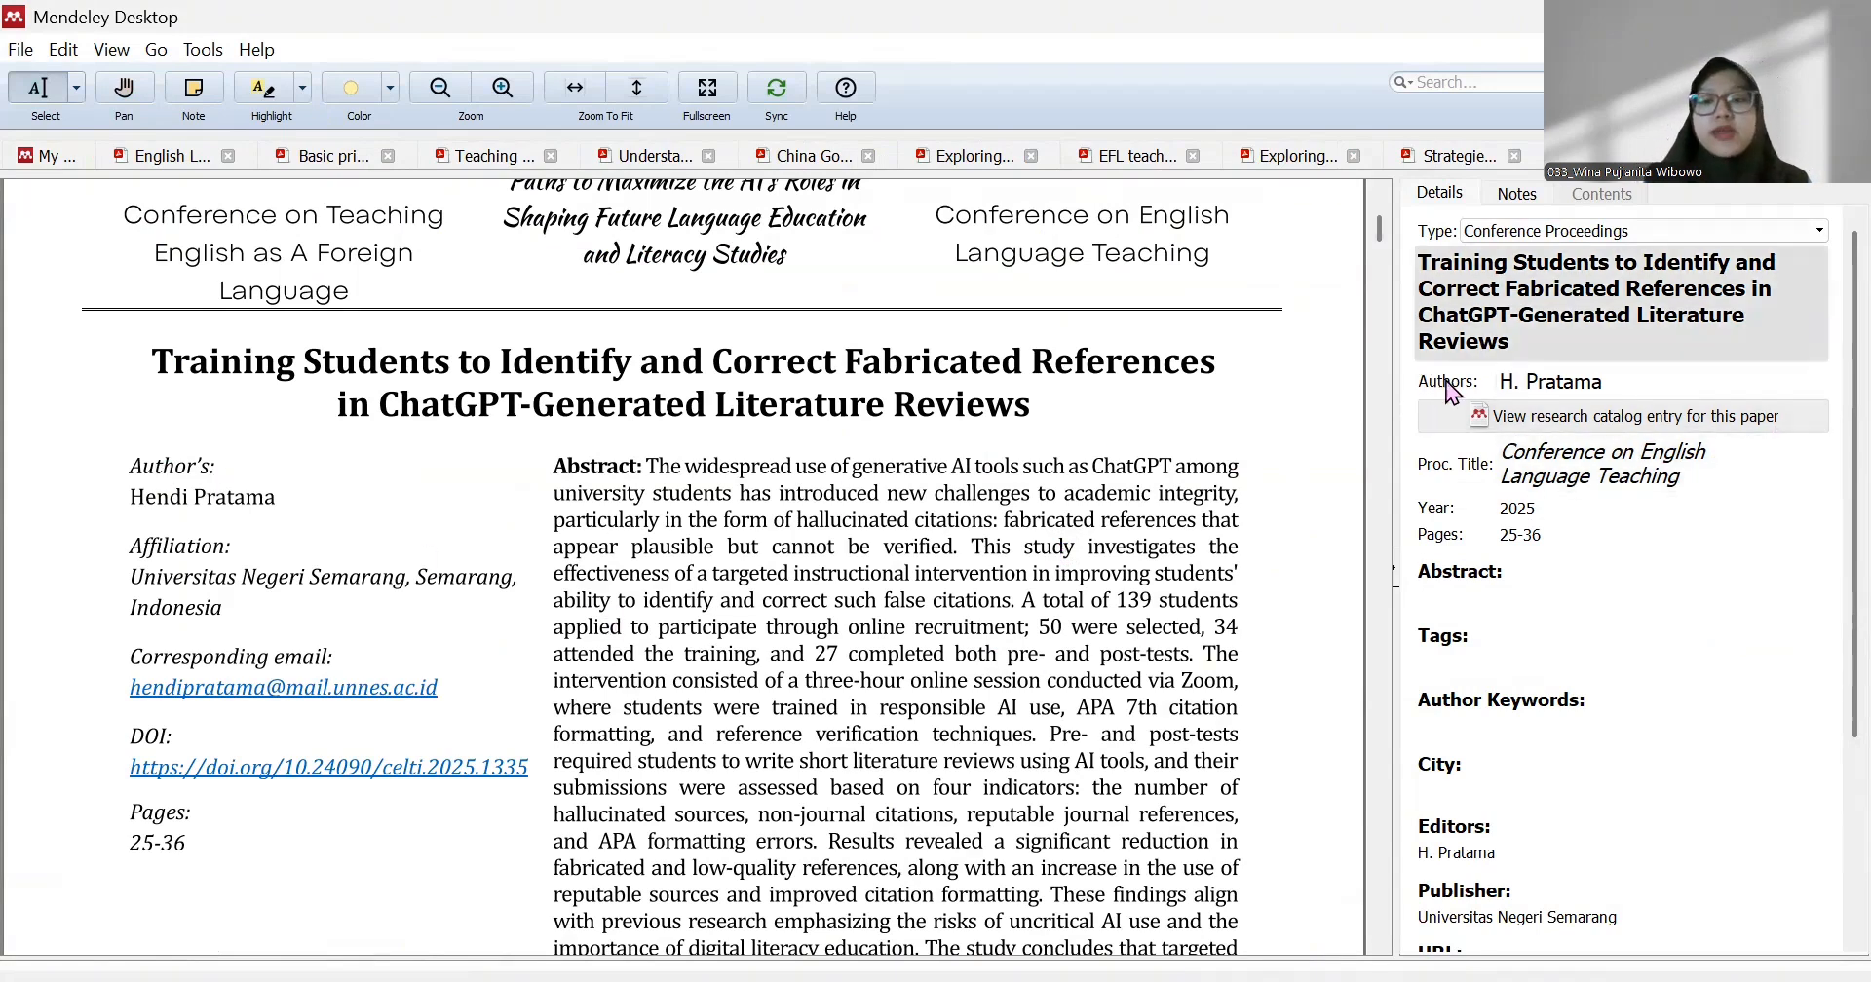
scroll(1058, 505, up, 1)
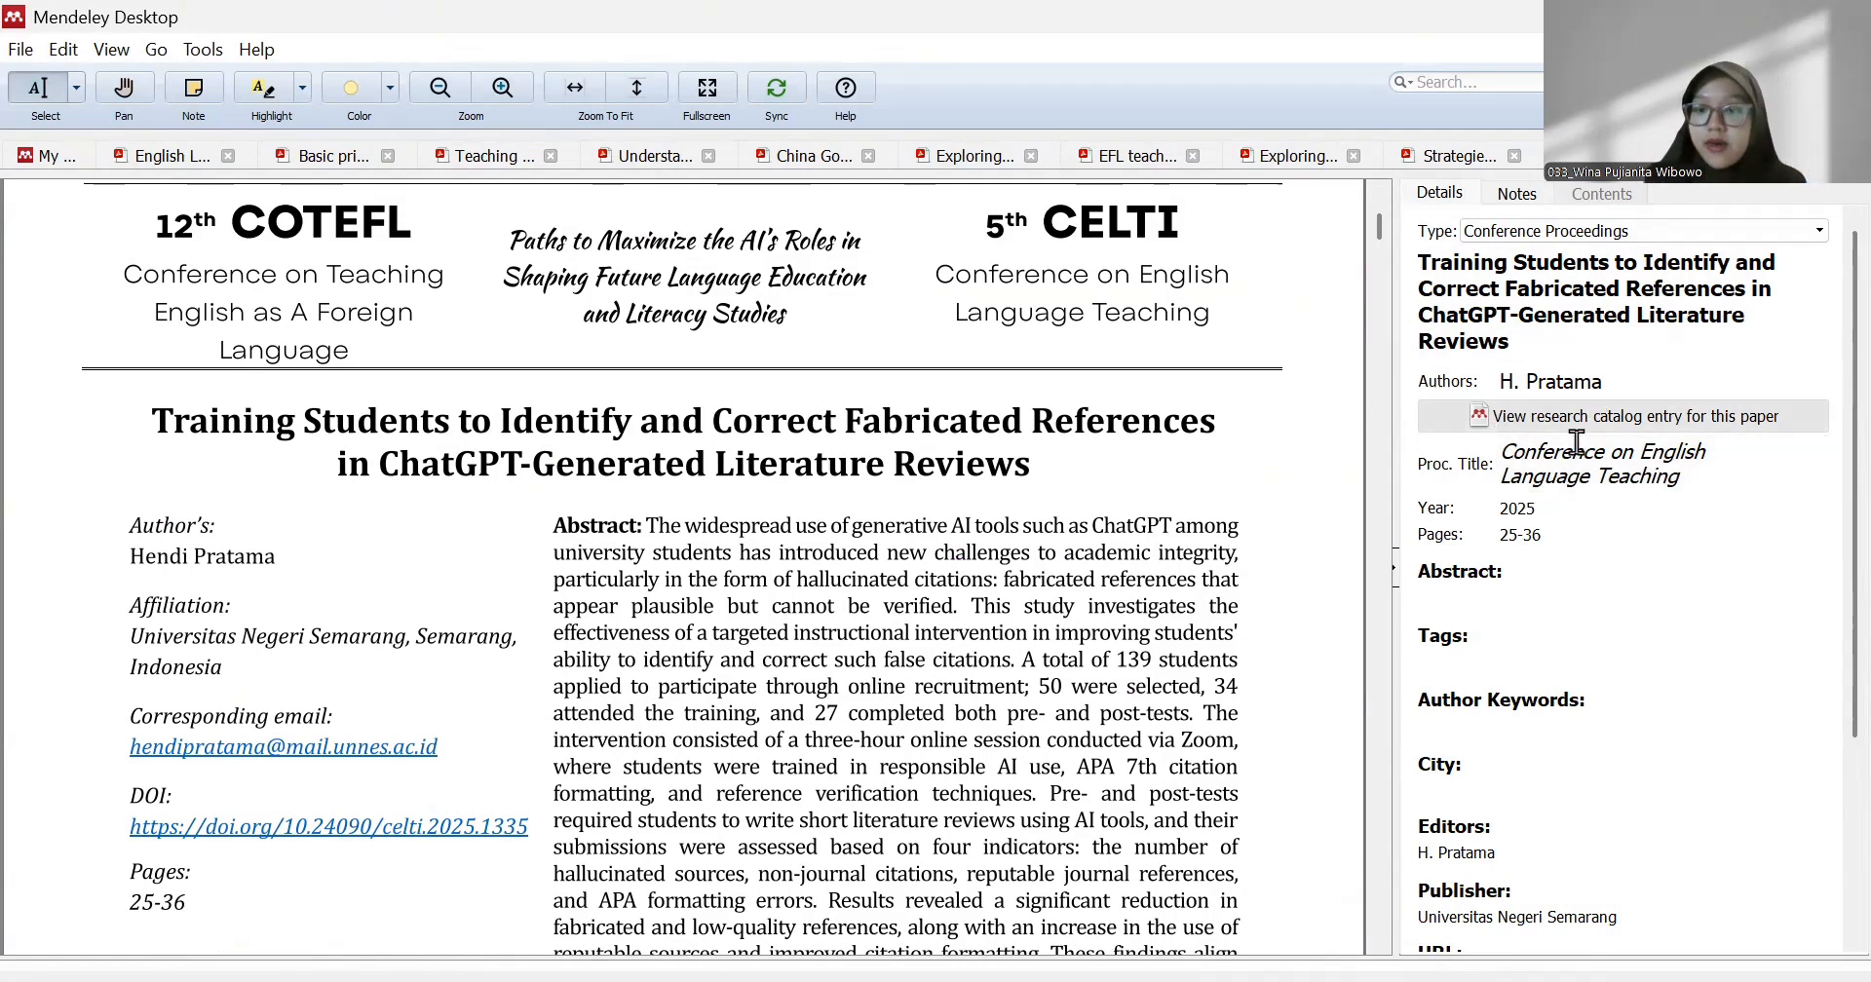
scroll(1027, 548, up, 3)
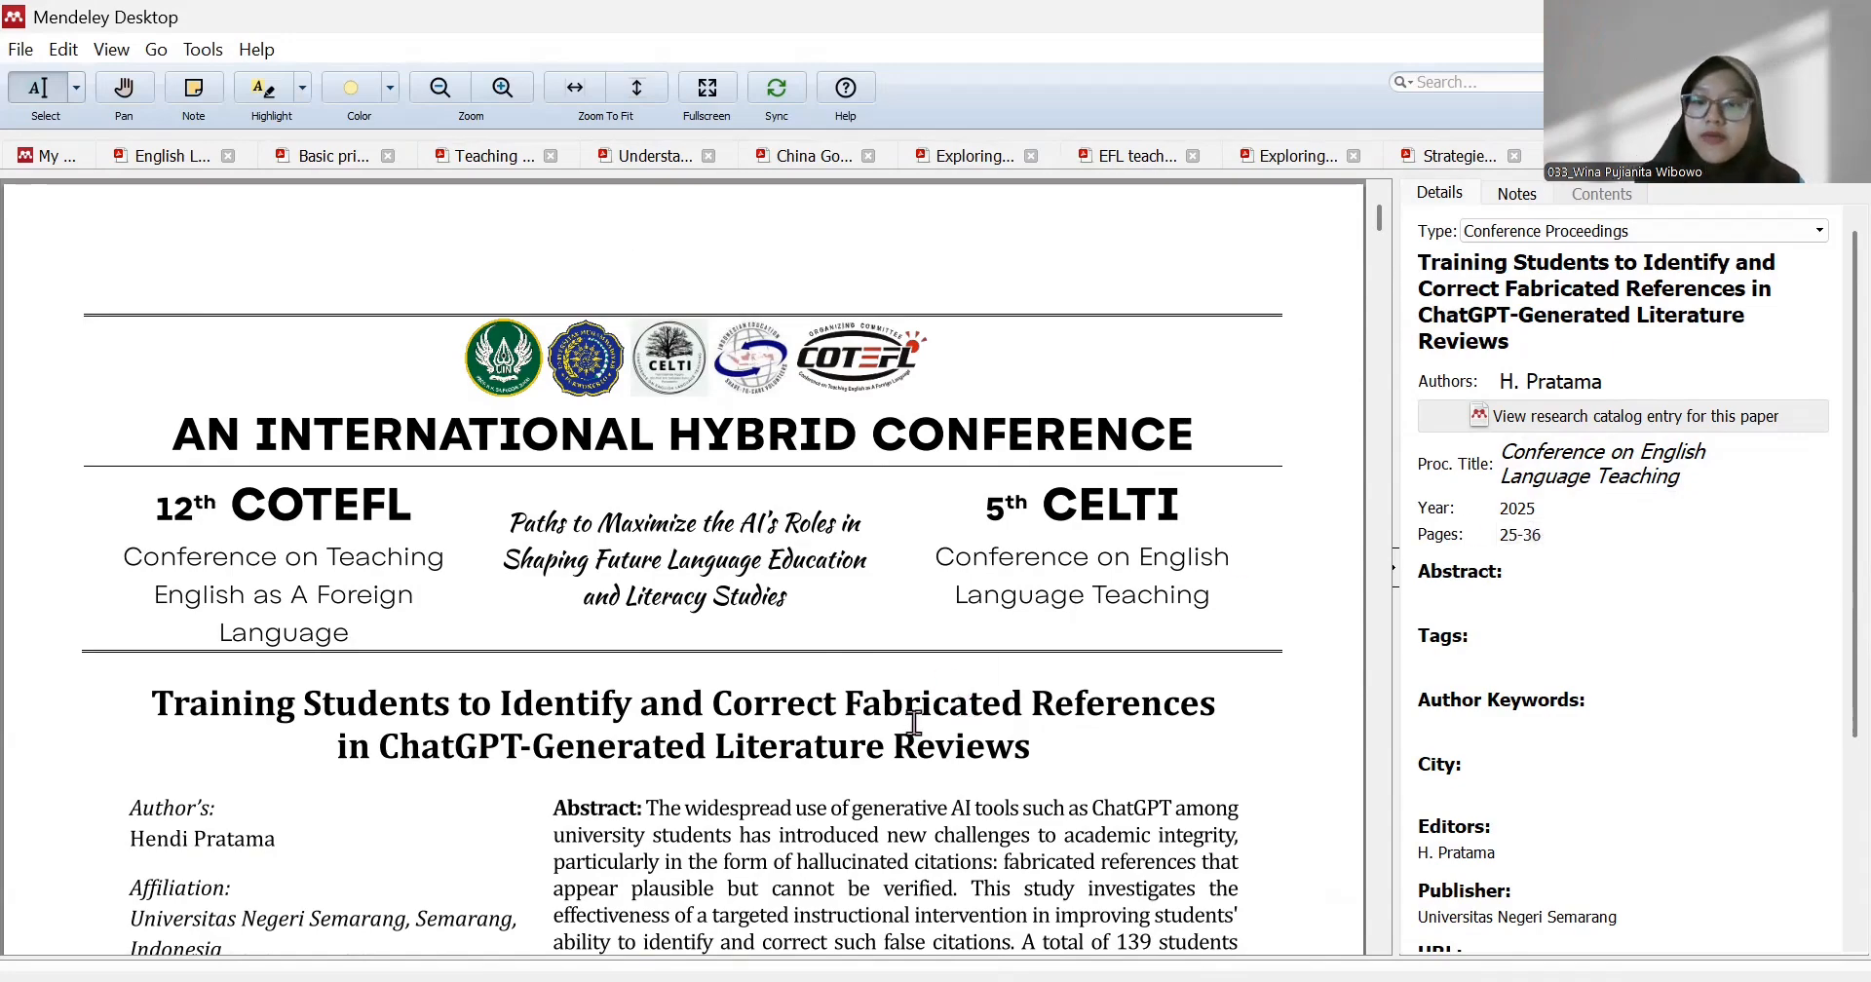
- Read through the proceedings paper to its final page and check the page numbering against the entry's page range
scroll(914, 723, down, 15)
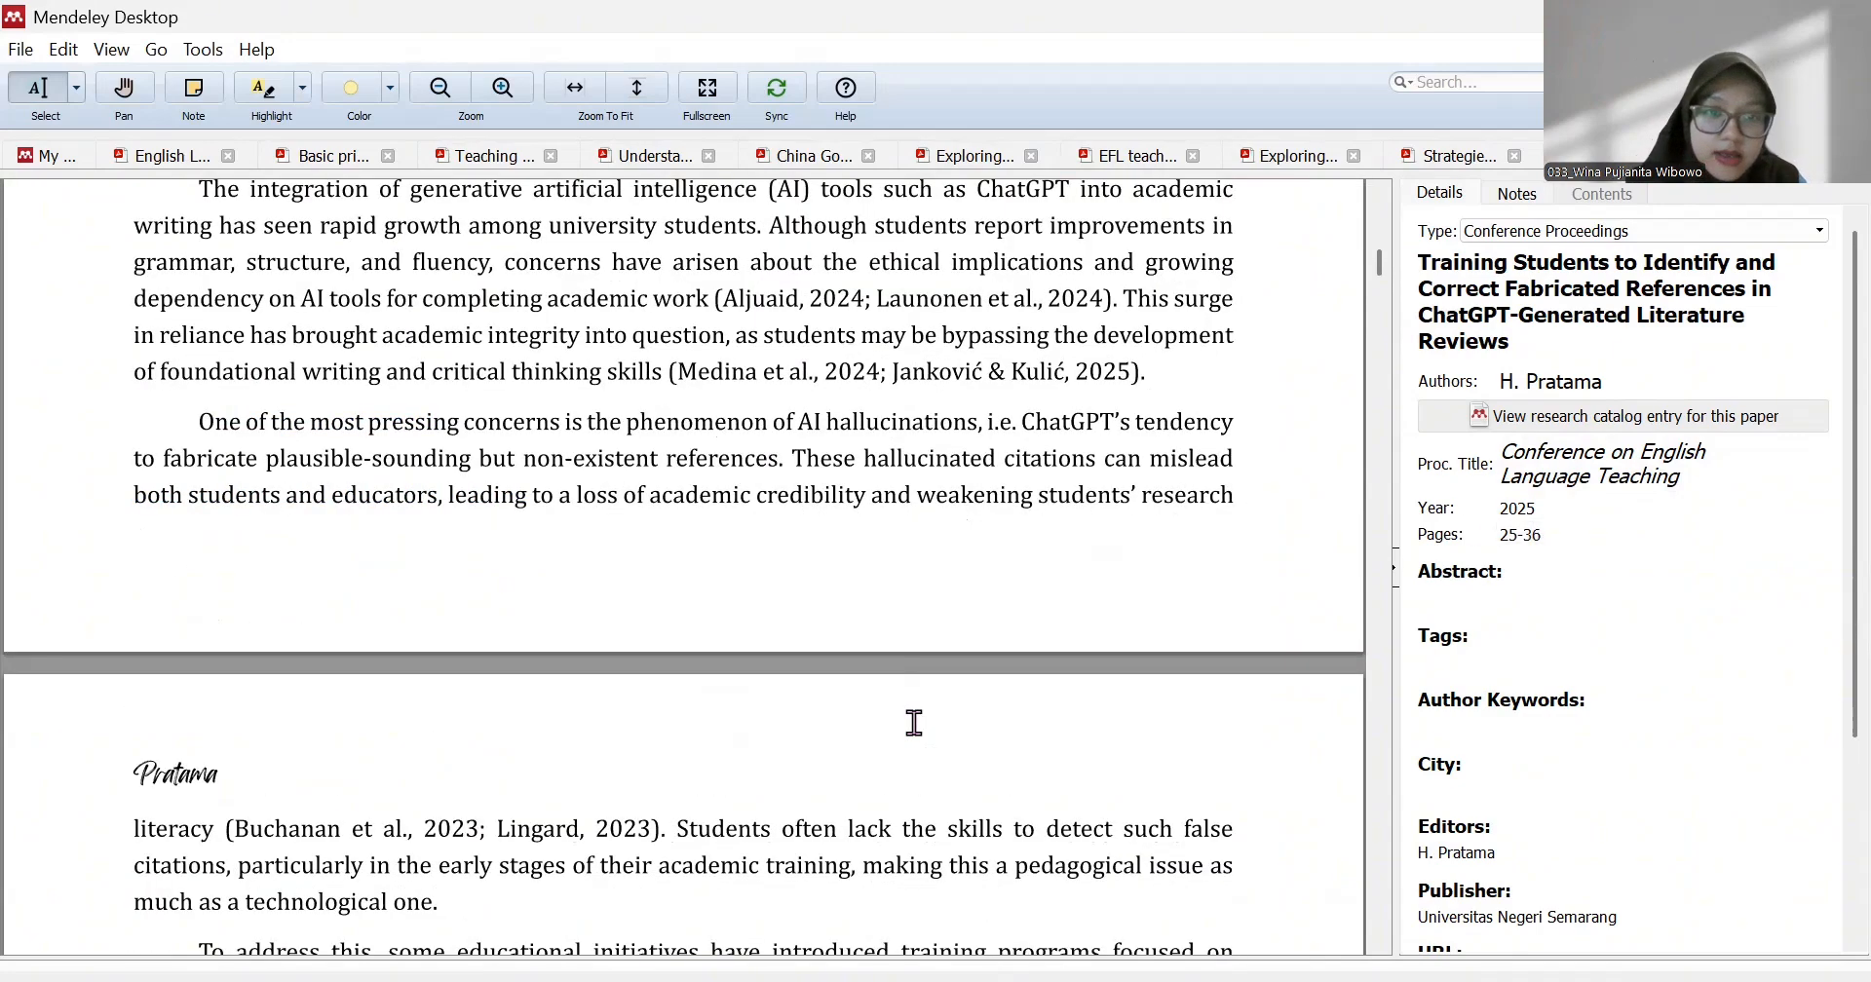
scroll(914, 723, down, 5)
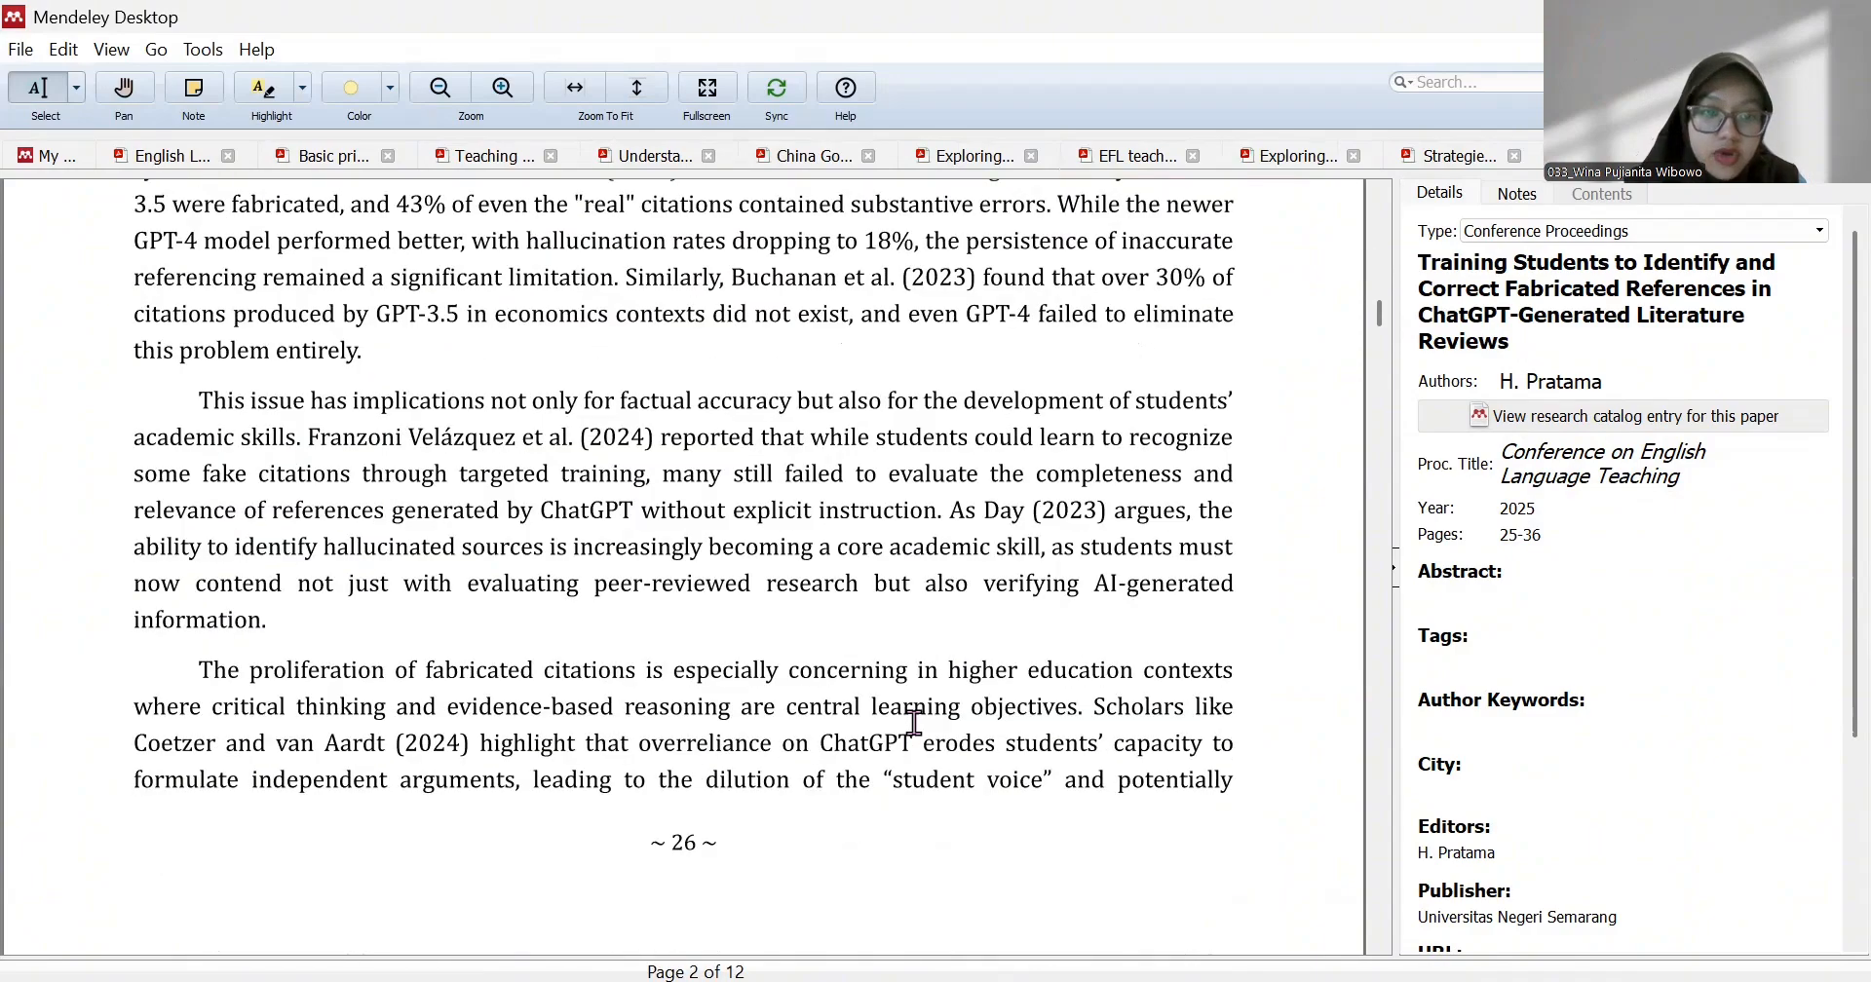
scroll(782, 526, up, 10)
scroll(782, 526, up, 8)
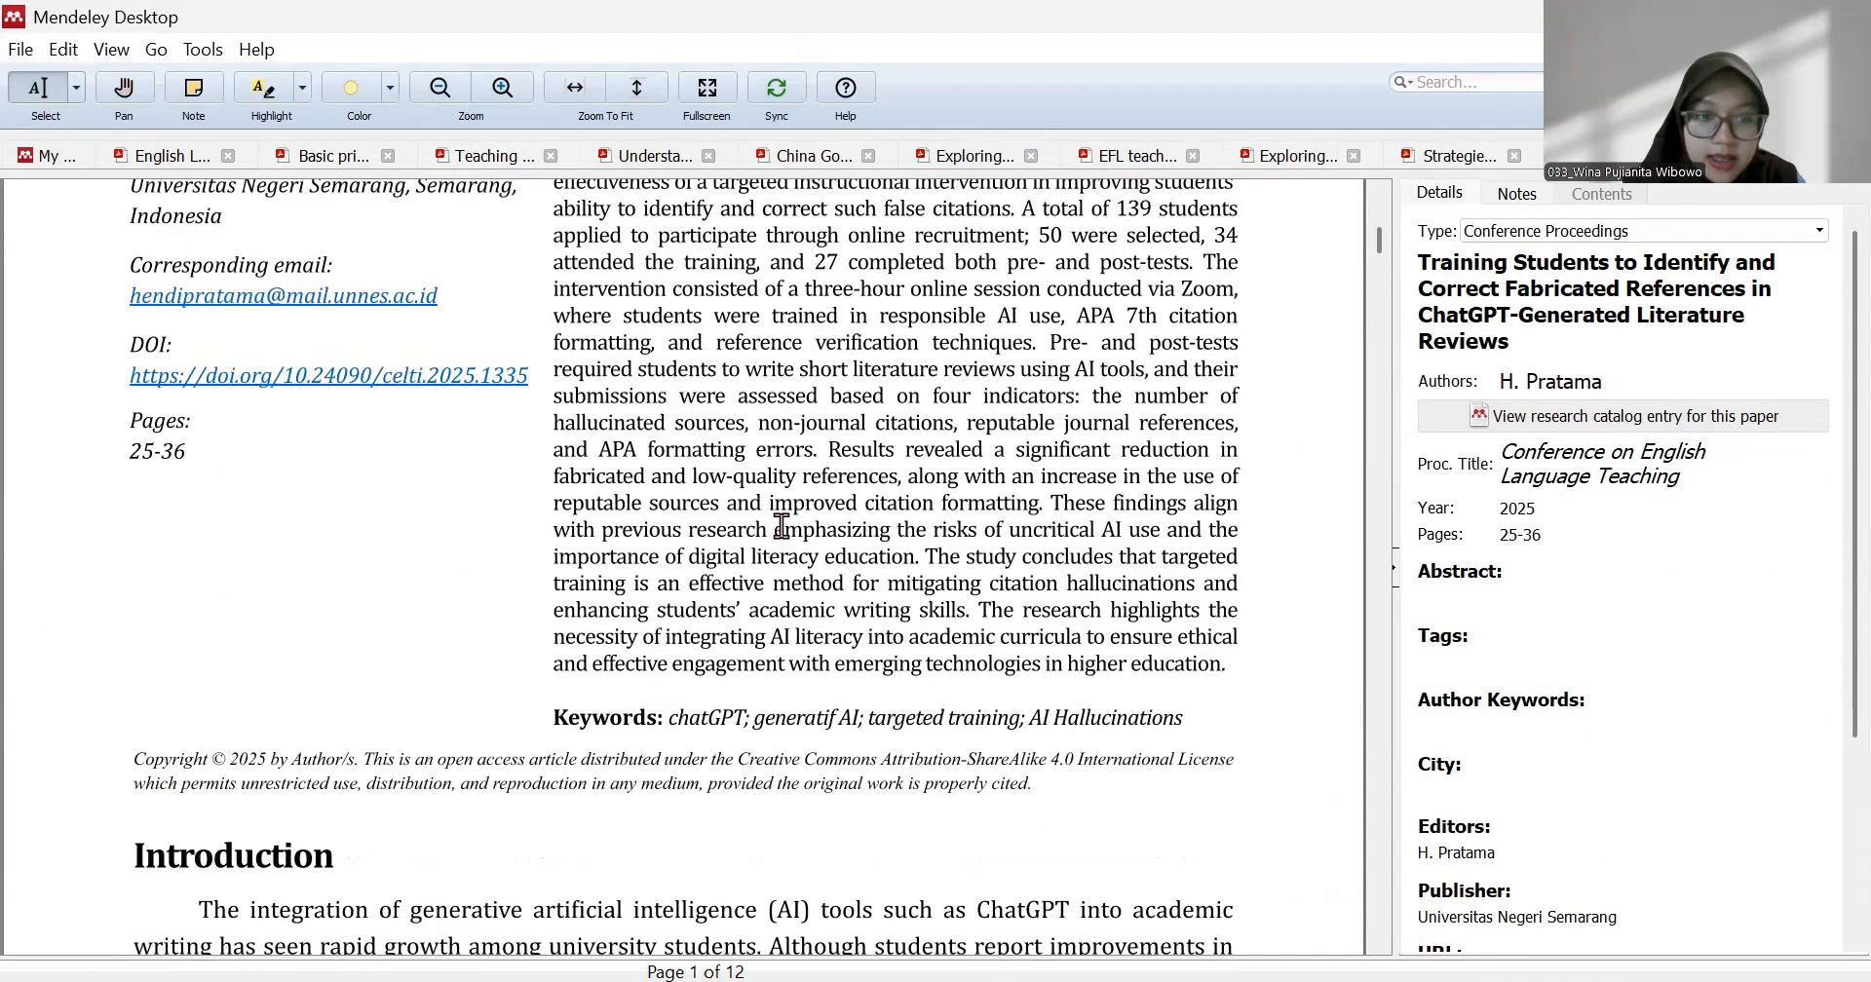
scroll(782, 526, down, 8)
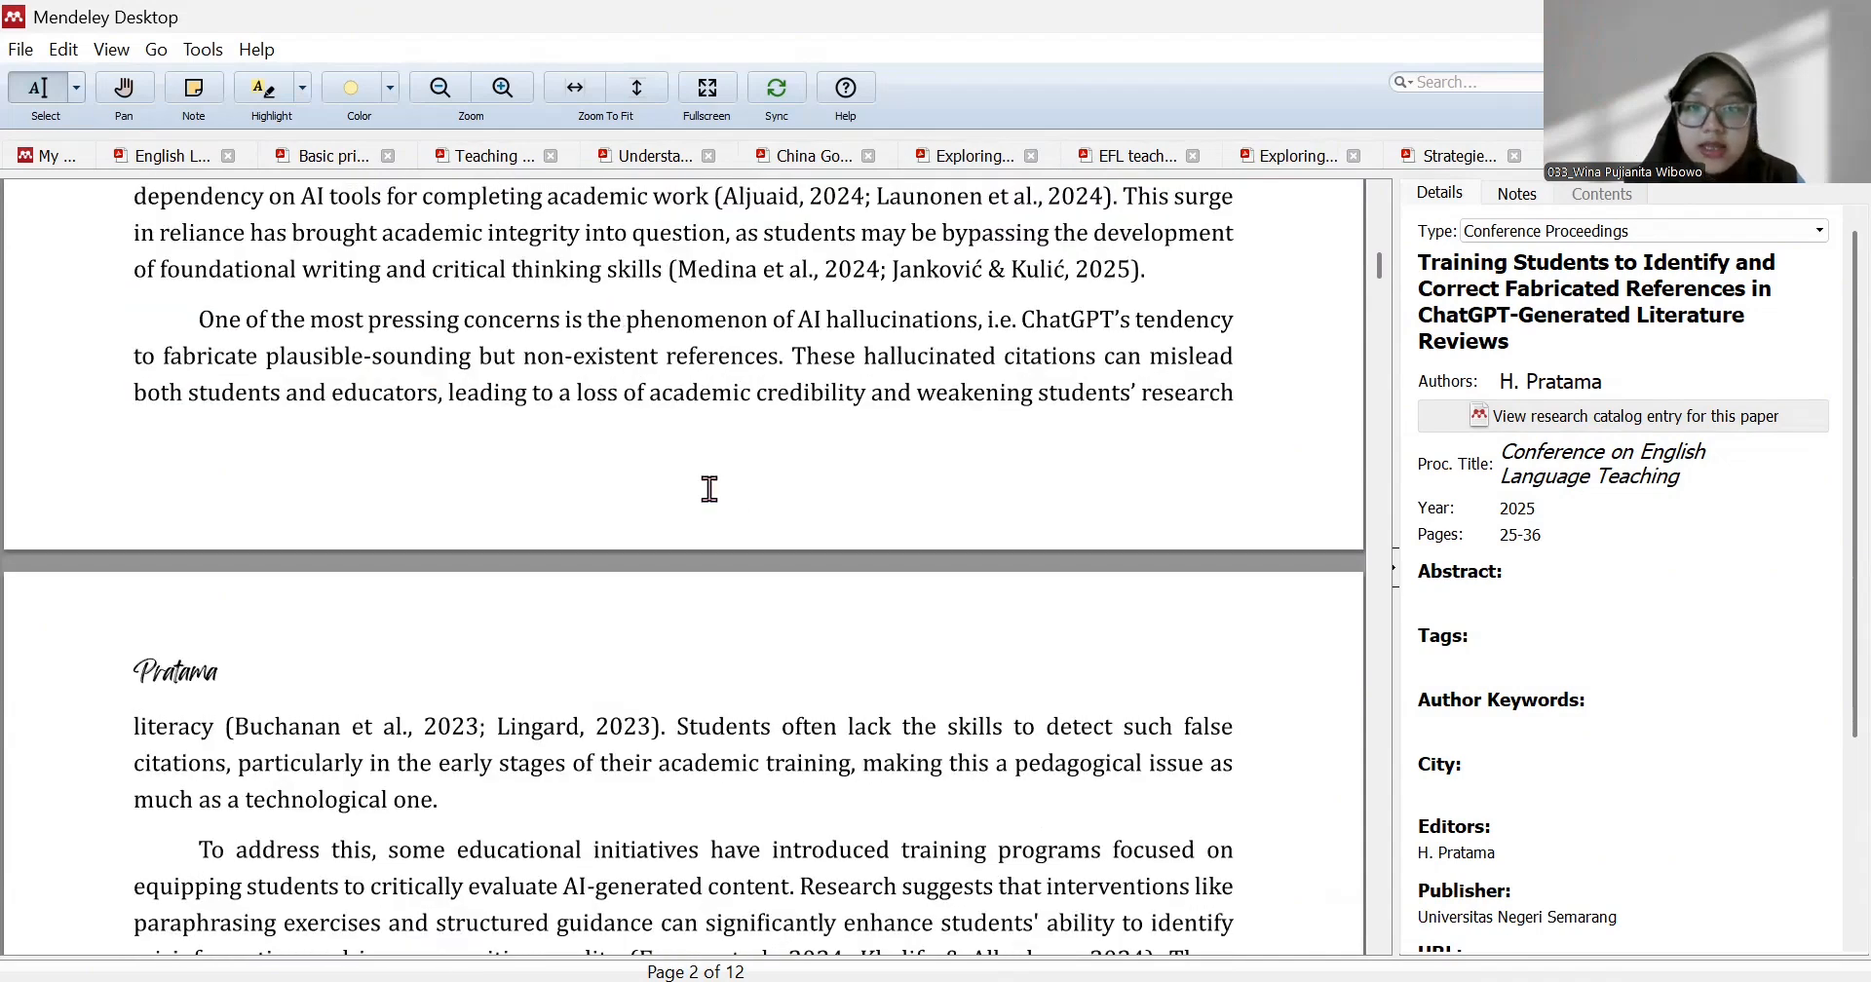
scroll(688, 668, down, 5)
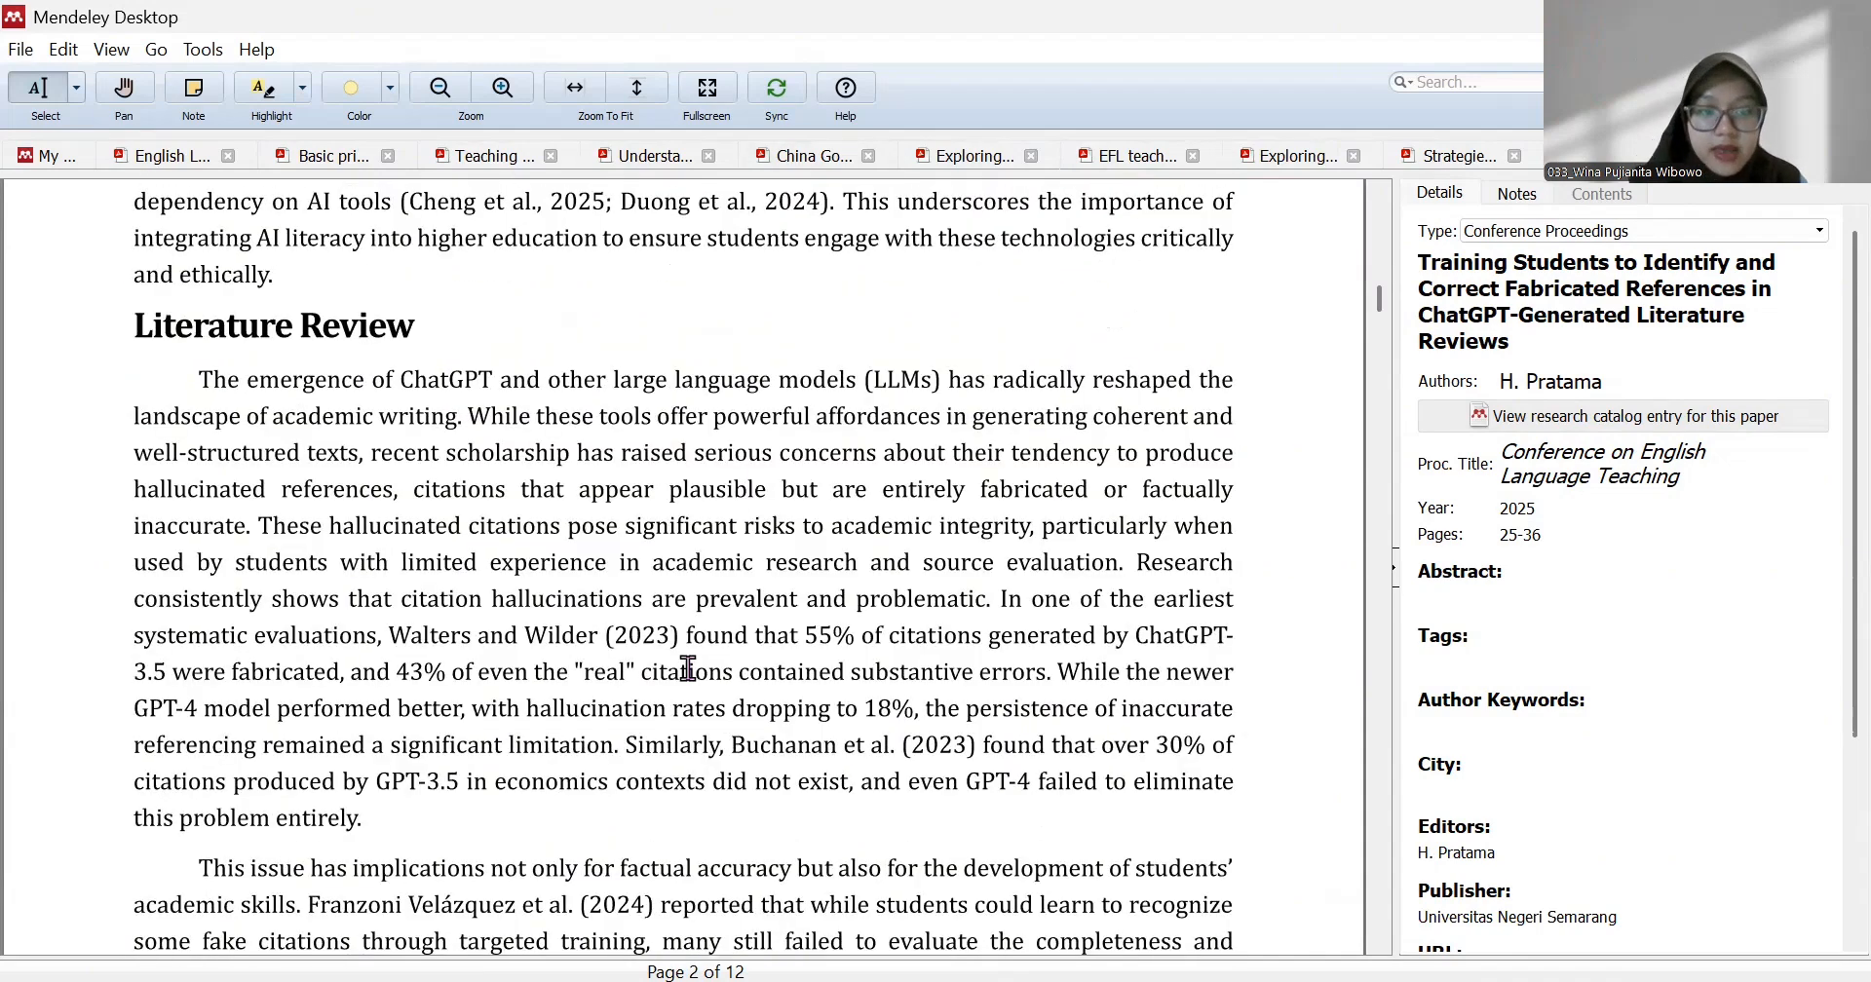
scroll(687, 669, down, 20)
scroll(688, 669, down, 20)
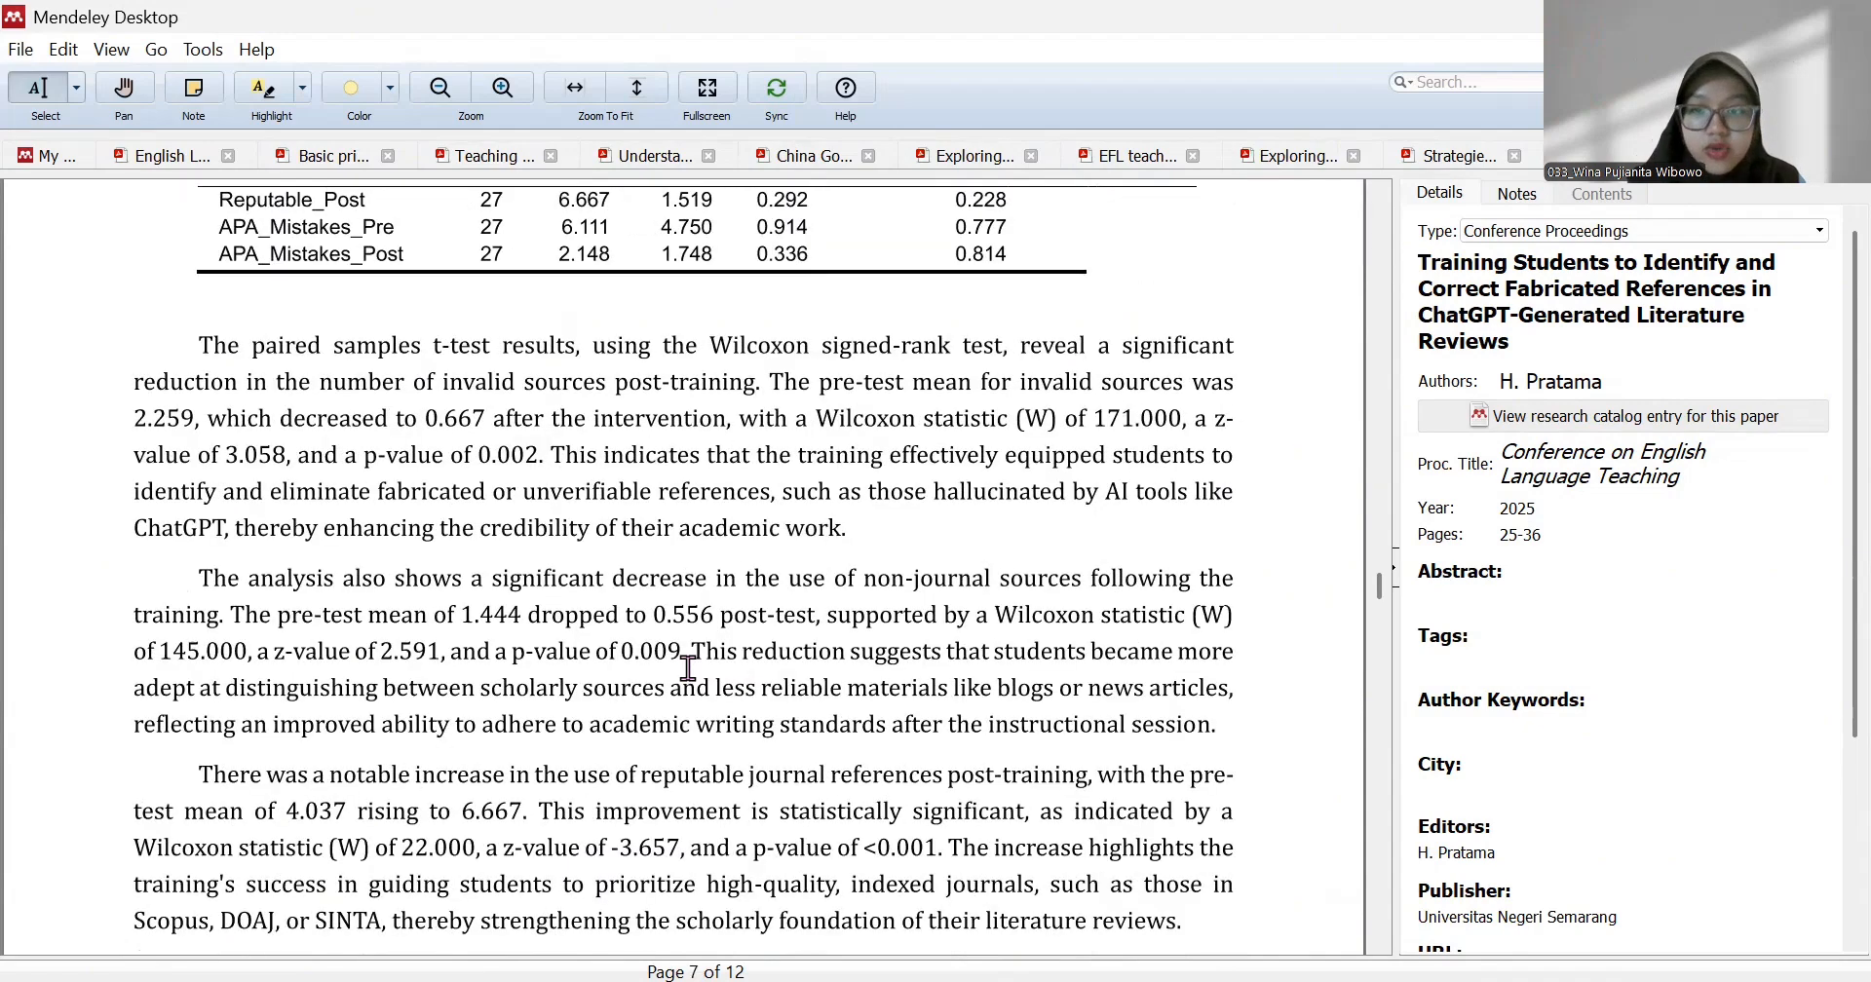
scroll(688, 668, down, 20)
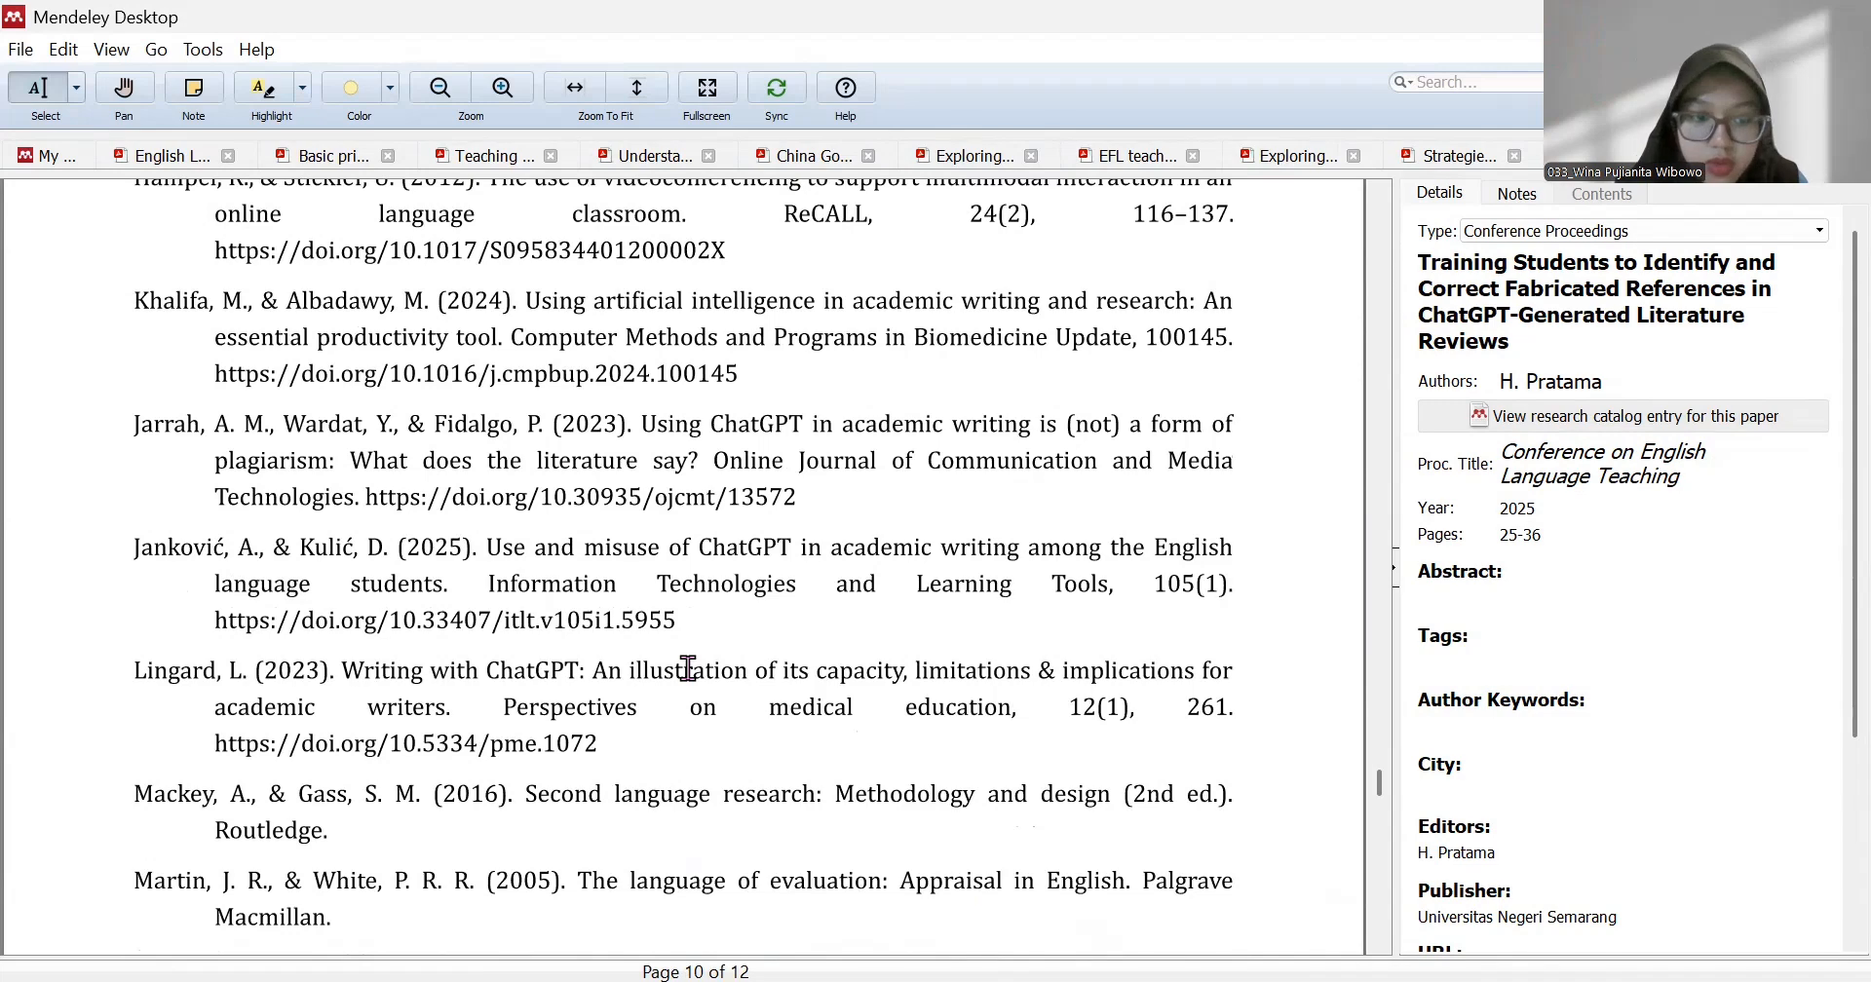
scroll(688, 668, up, 5)
scroll(688, 669, down, 20)
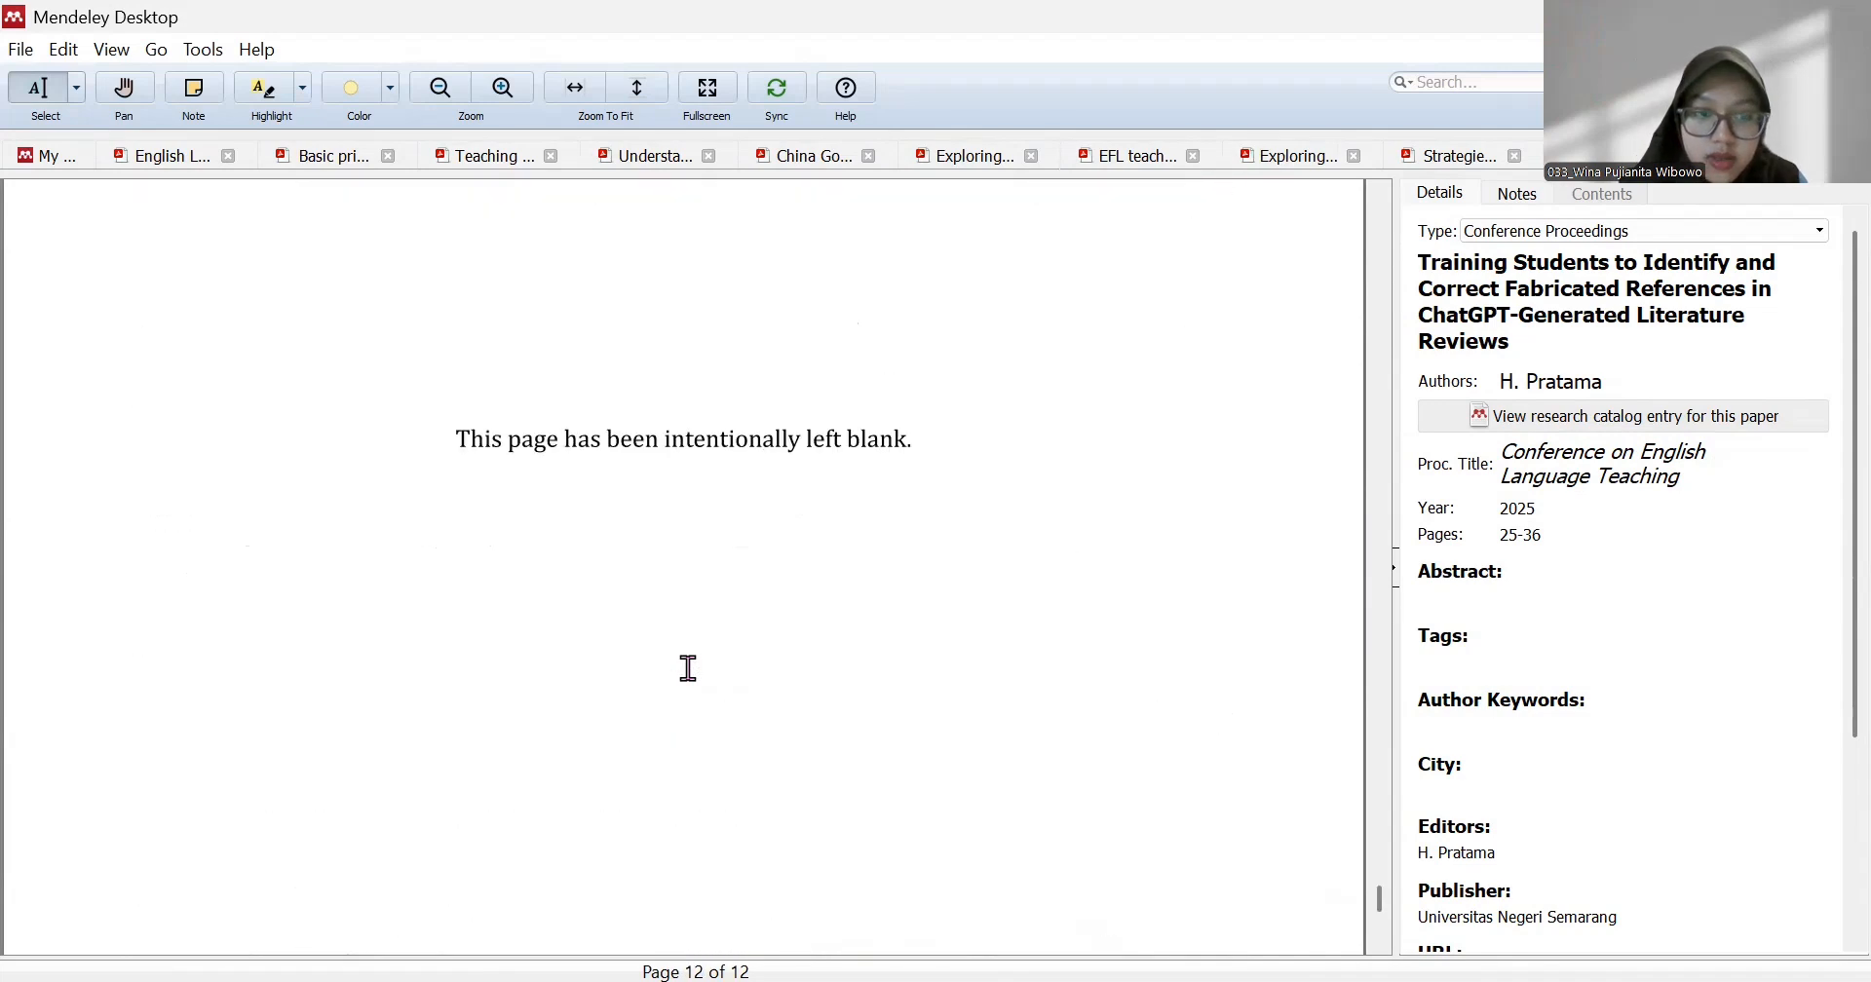
scroll(687, 668, down, 3)
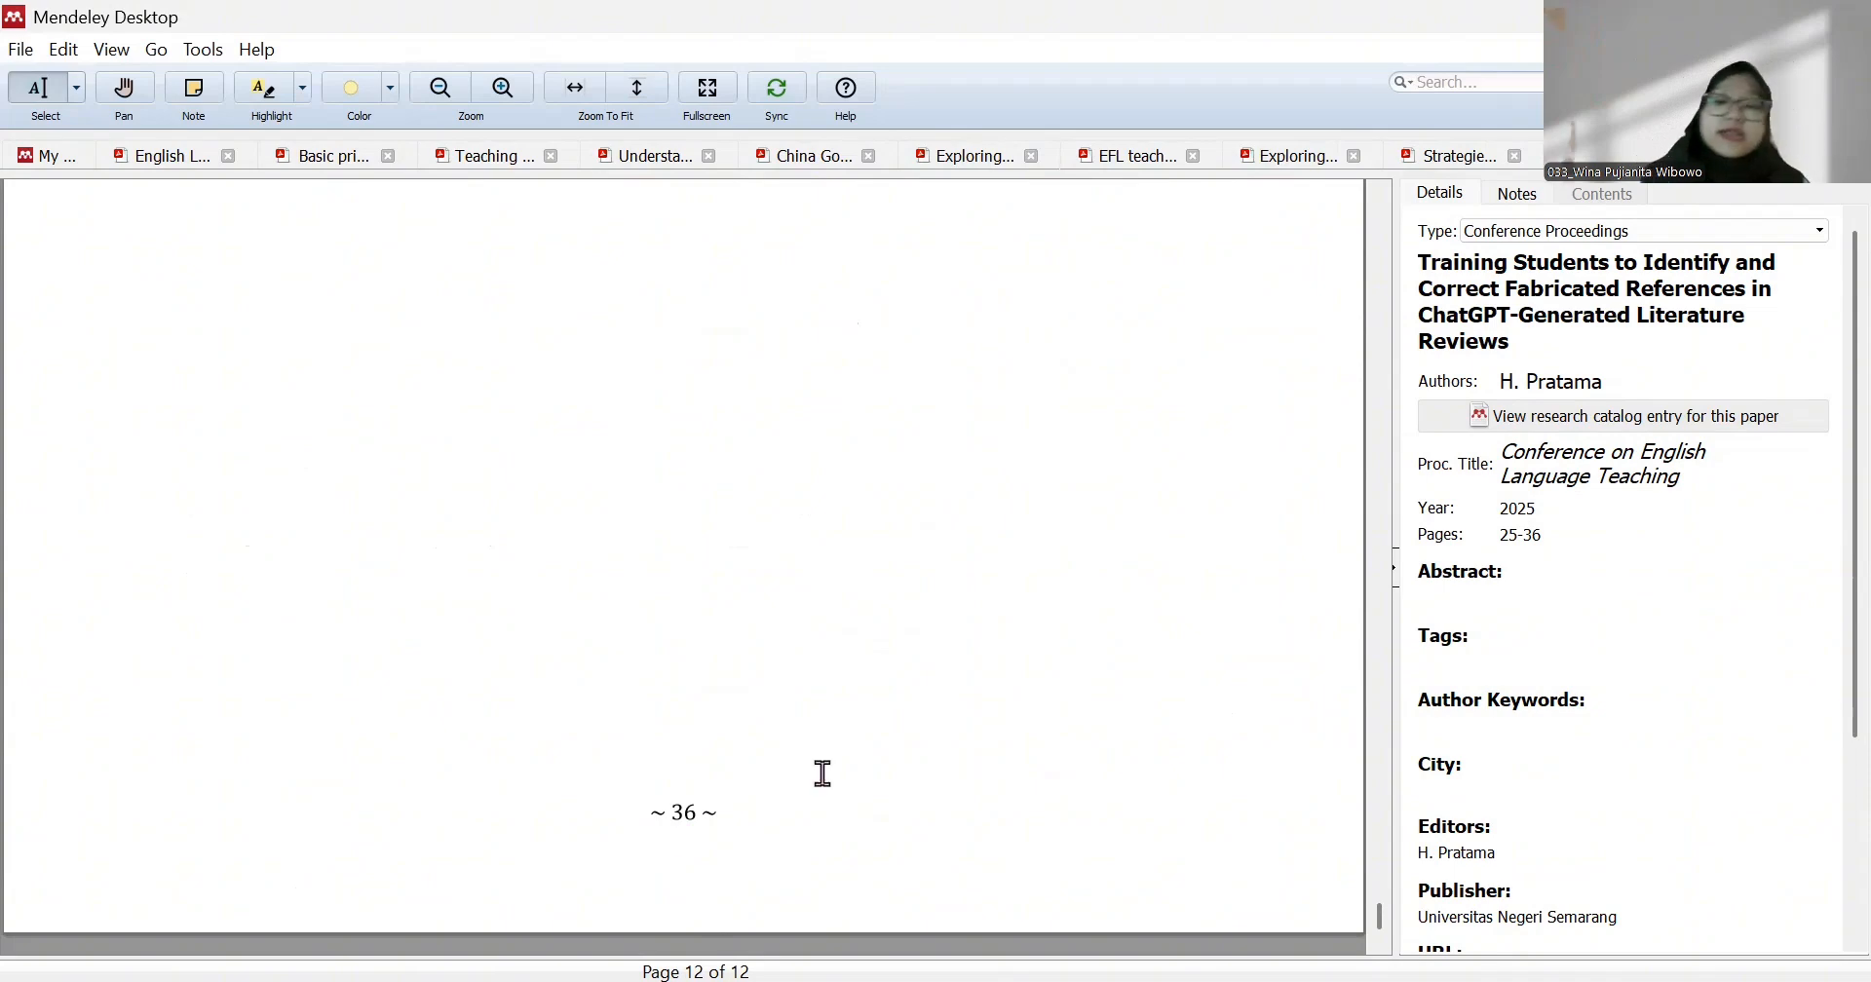
- Review the proceedings entry's abstract, keywords, editors, publisher, URL, DOI and attached file fields
scroll(1570, 597, down, 3)
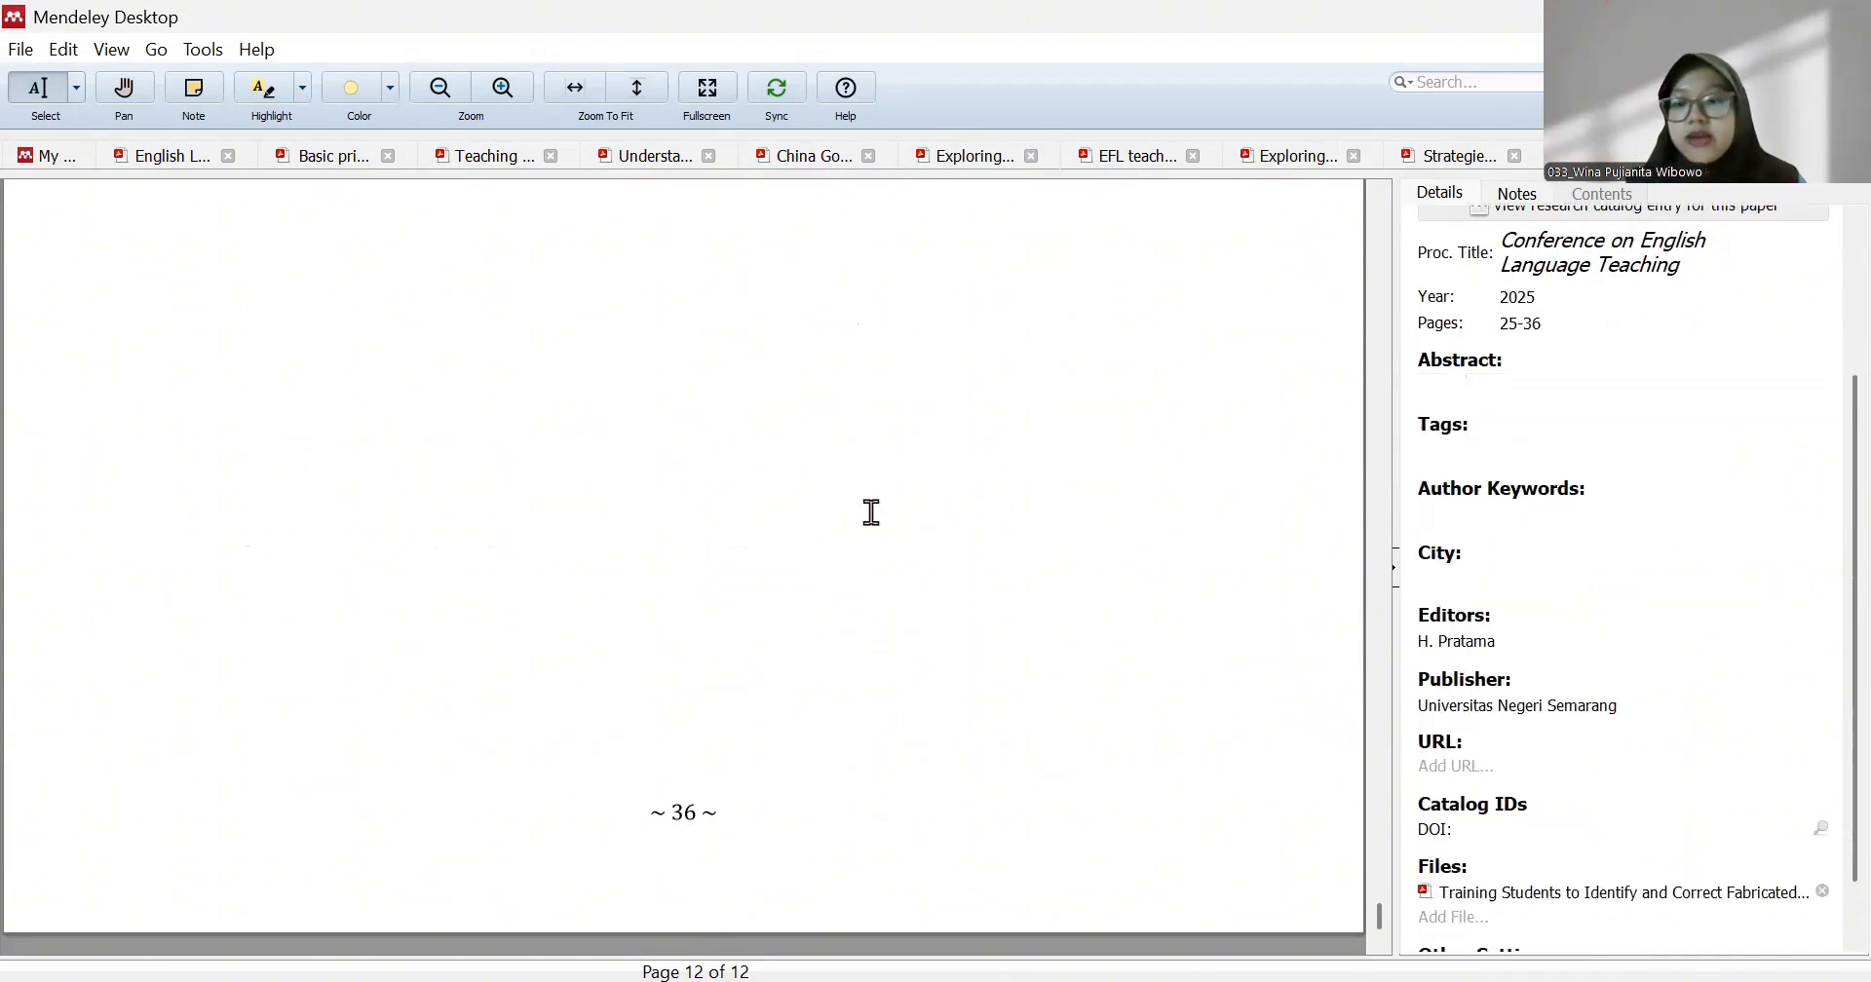
scroll(872, 512, up, 3)
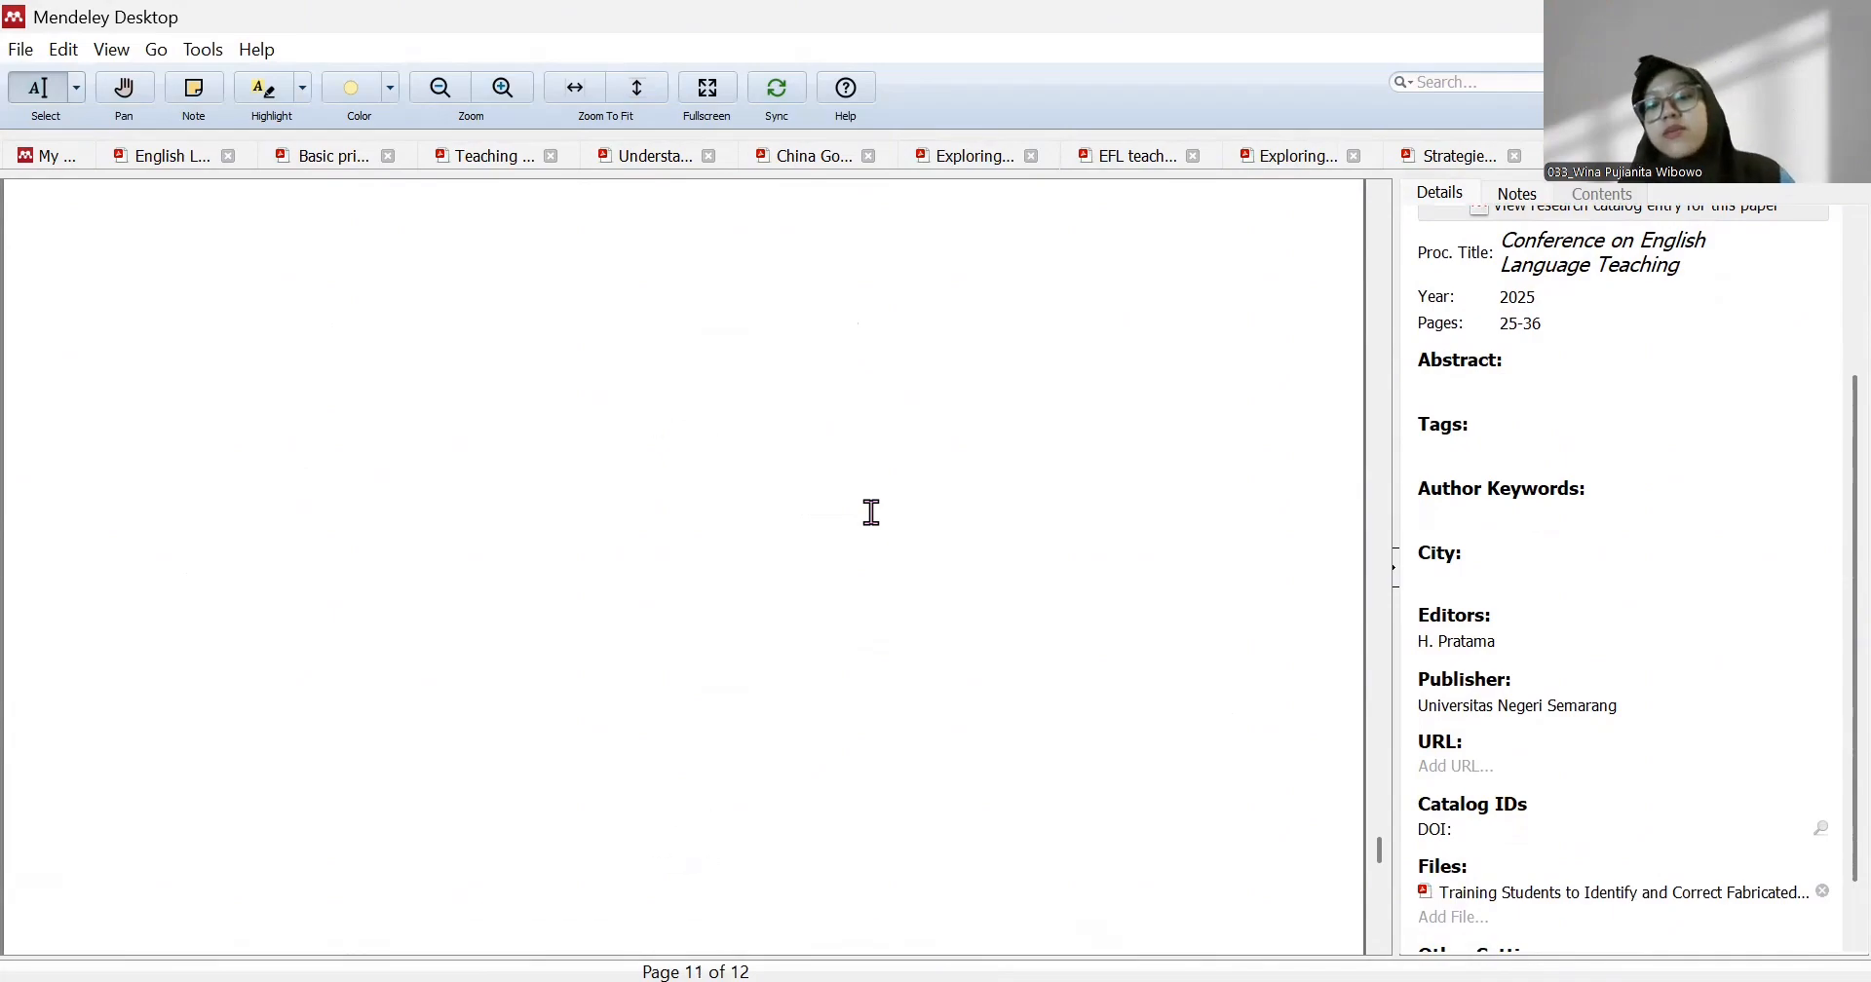
scroll(872, 512, up, 15)
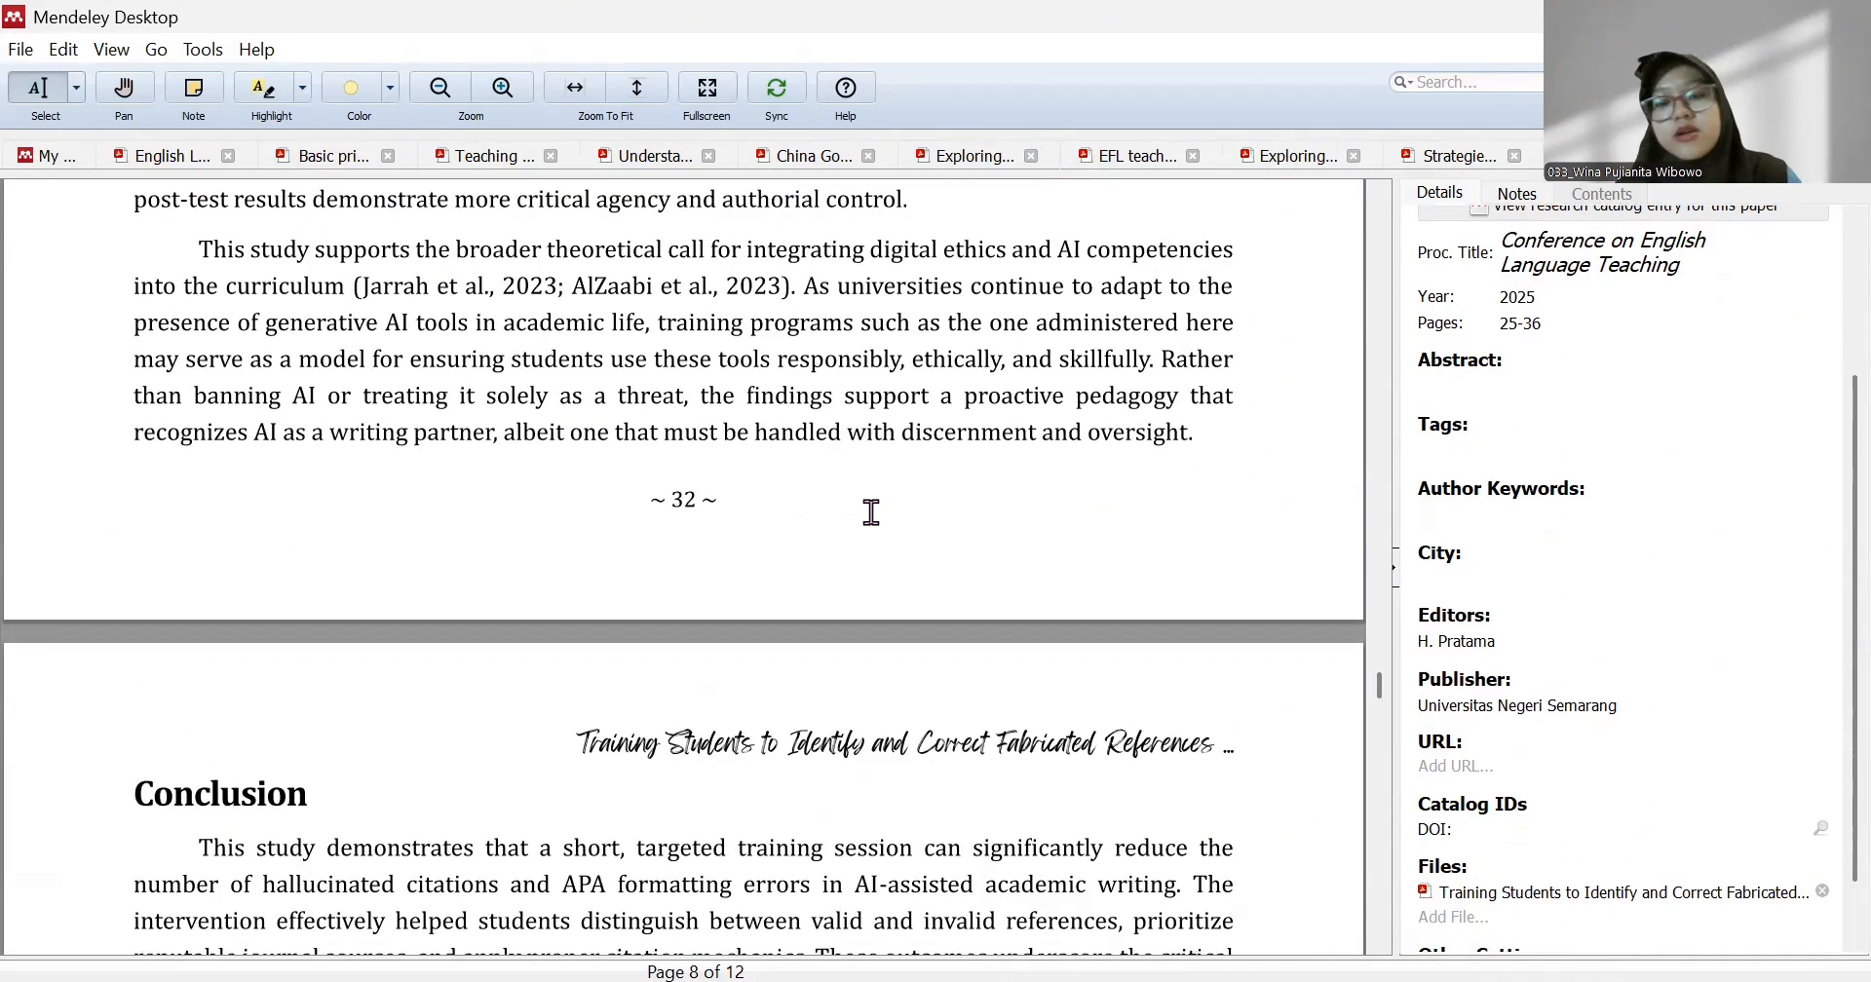
scroll(872, 513, up, 15)
scroll(961, 435, up, 5)
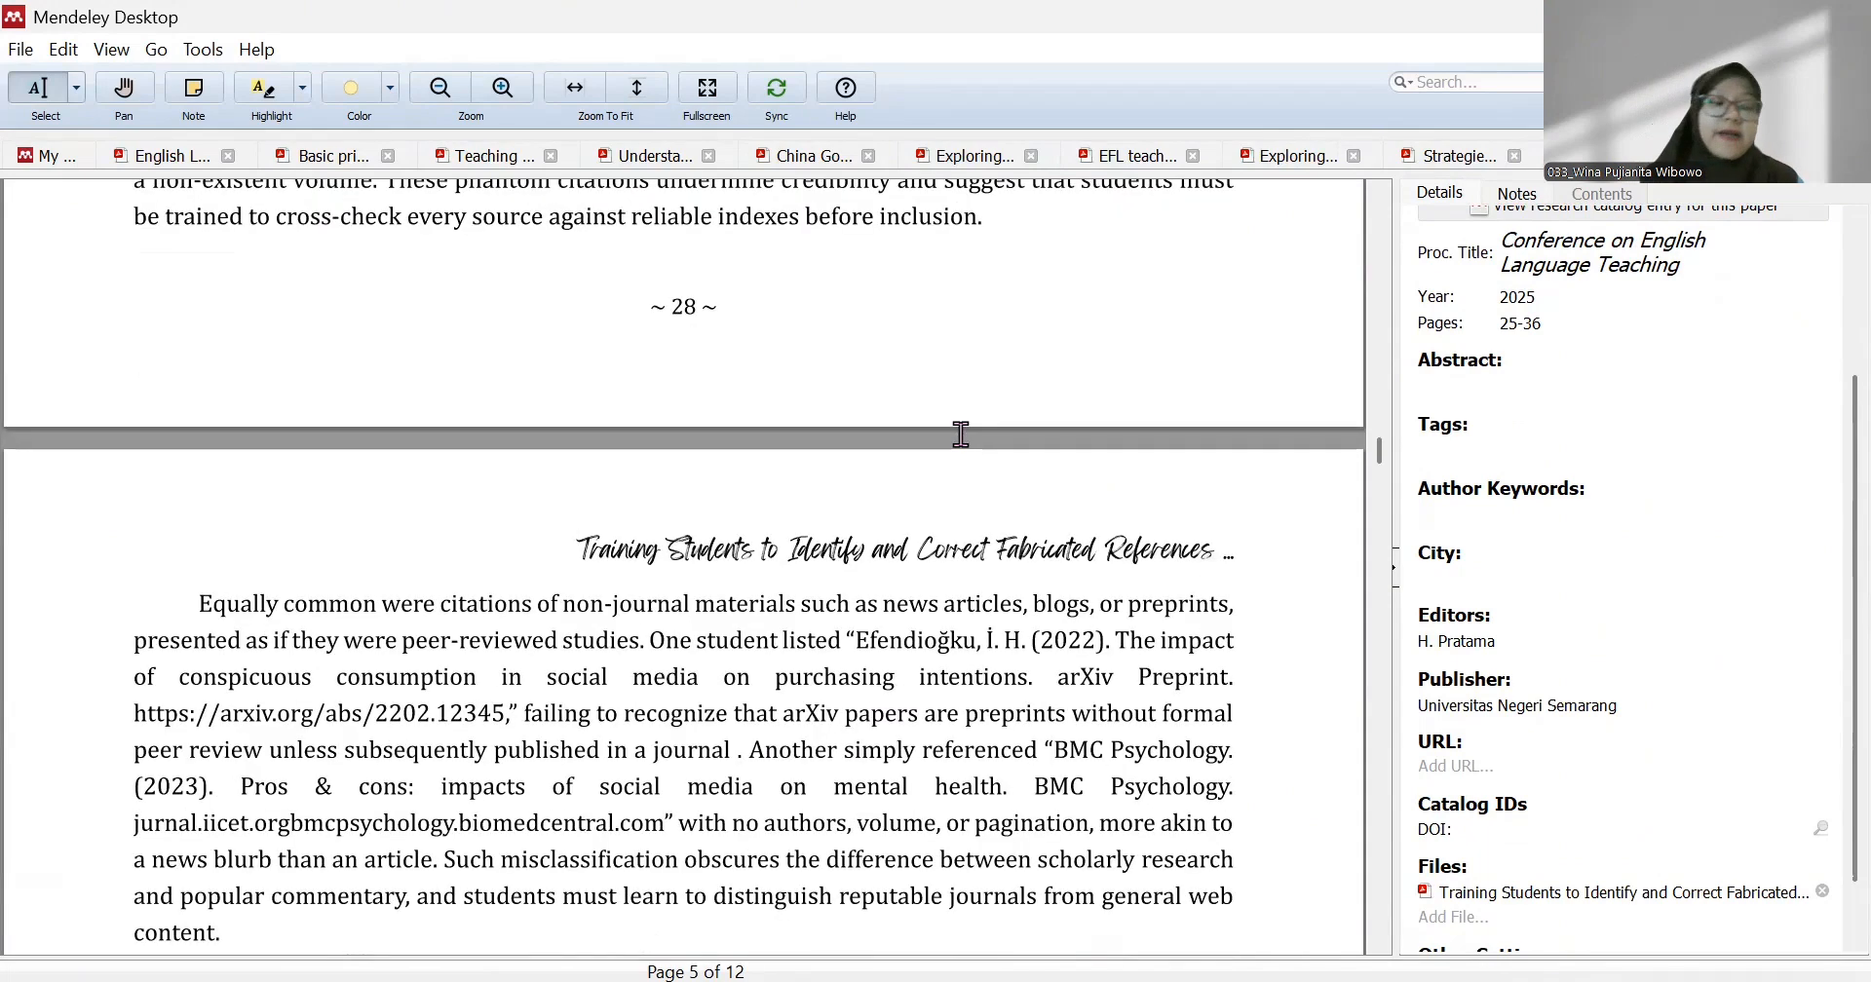
scroll(961, 435, up, 8)
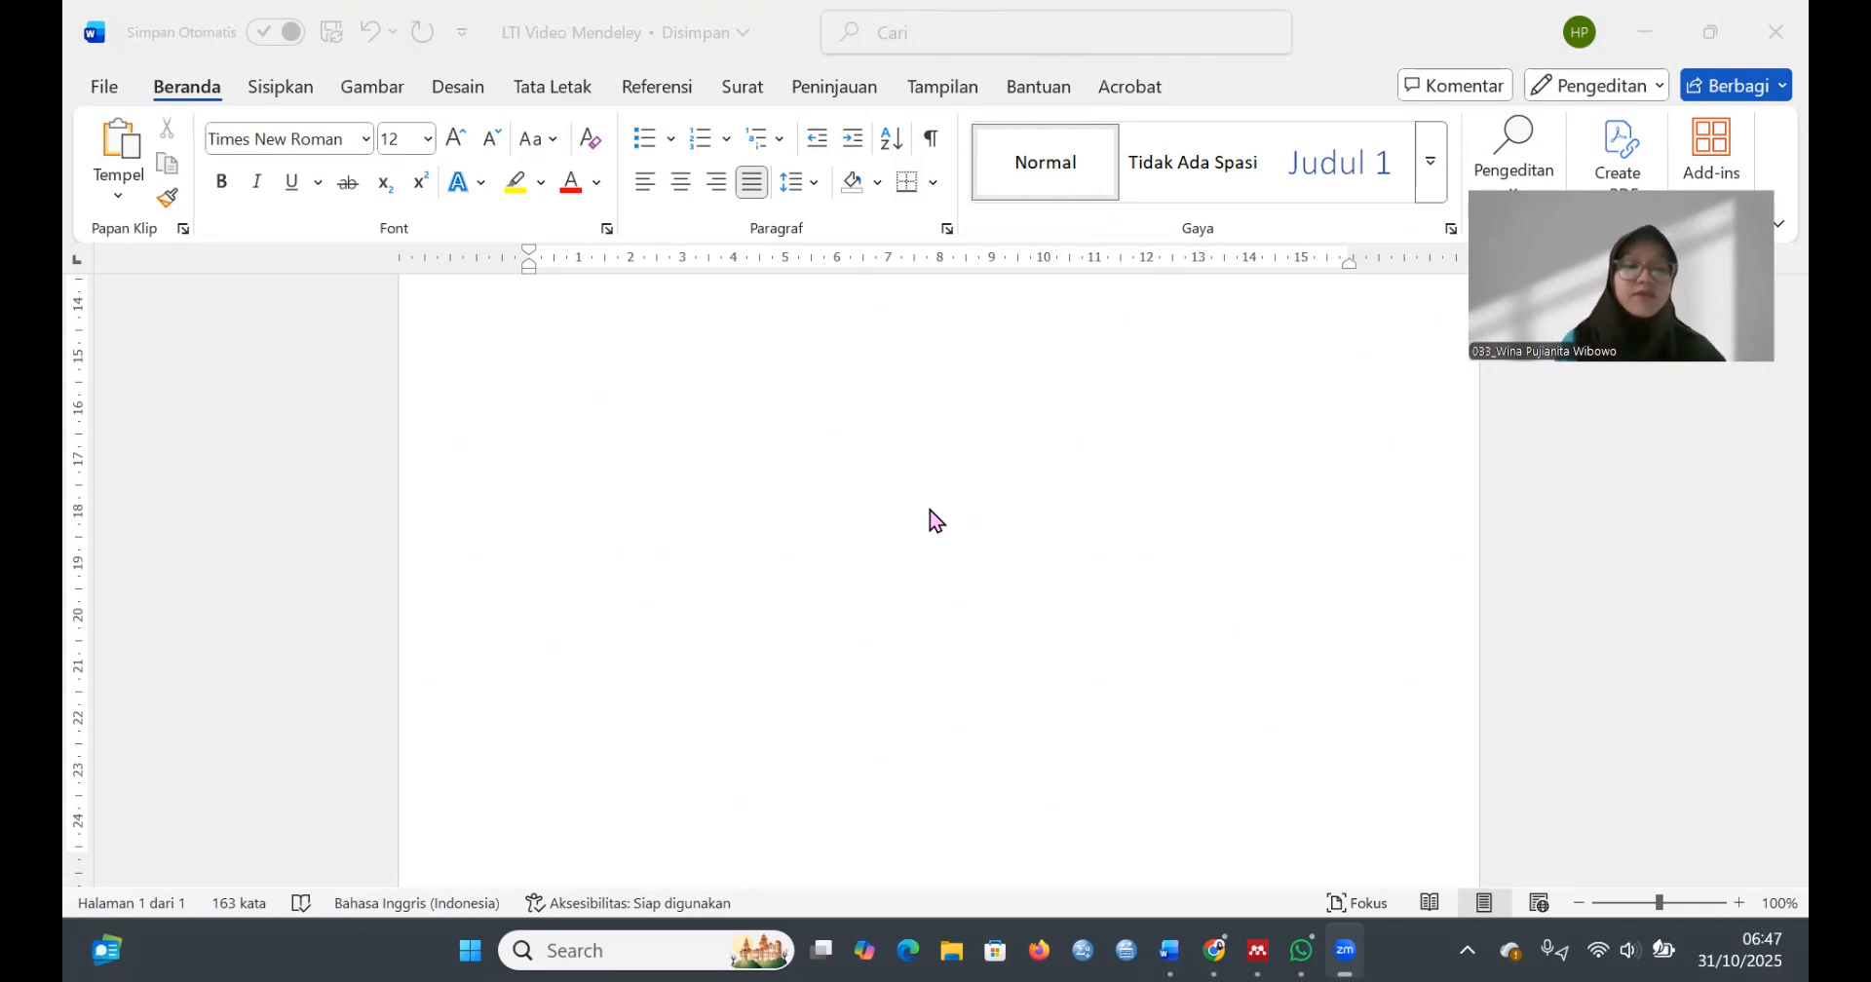
- Switch to the "LTI Video Mendeley" document in Word and bring up the Mendeley citation tools with the numbered sentences in view
click(801, 361)
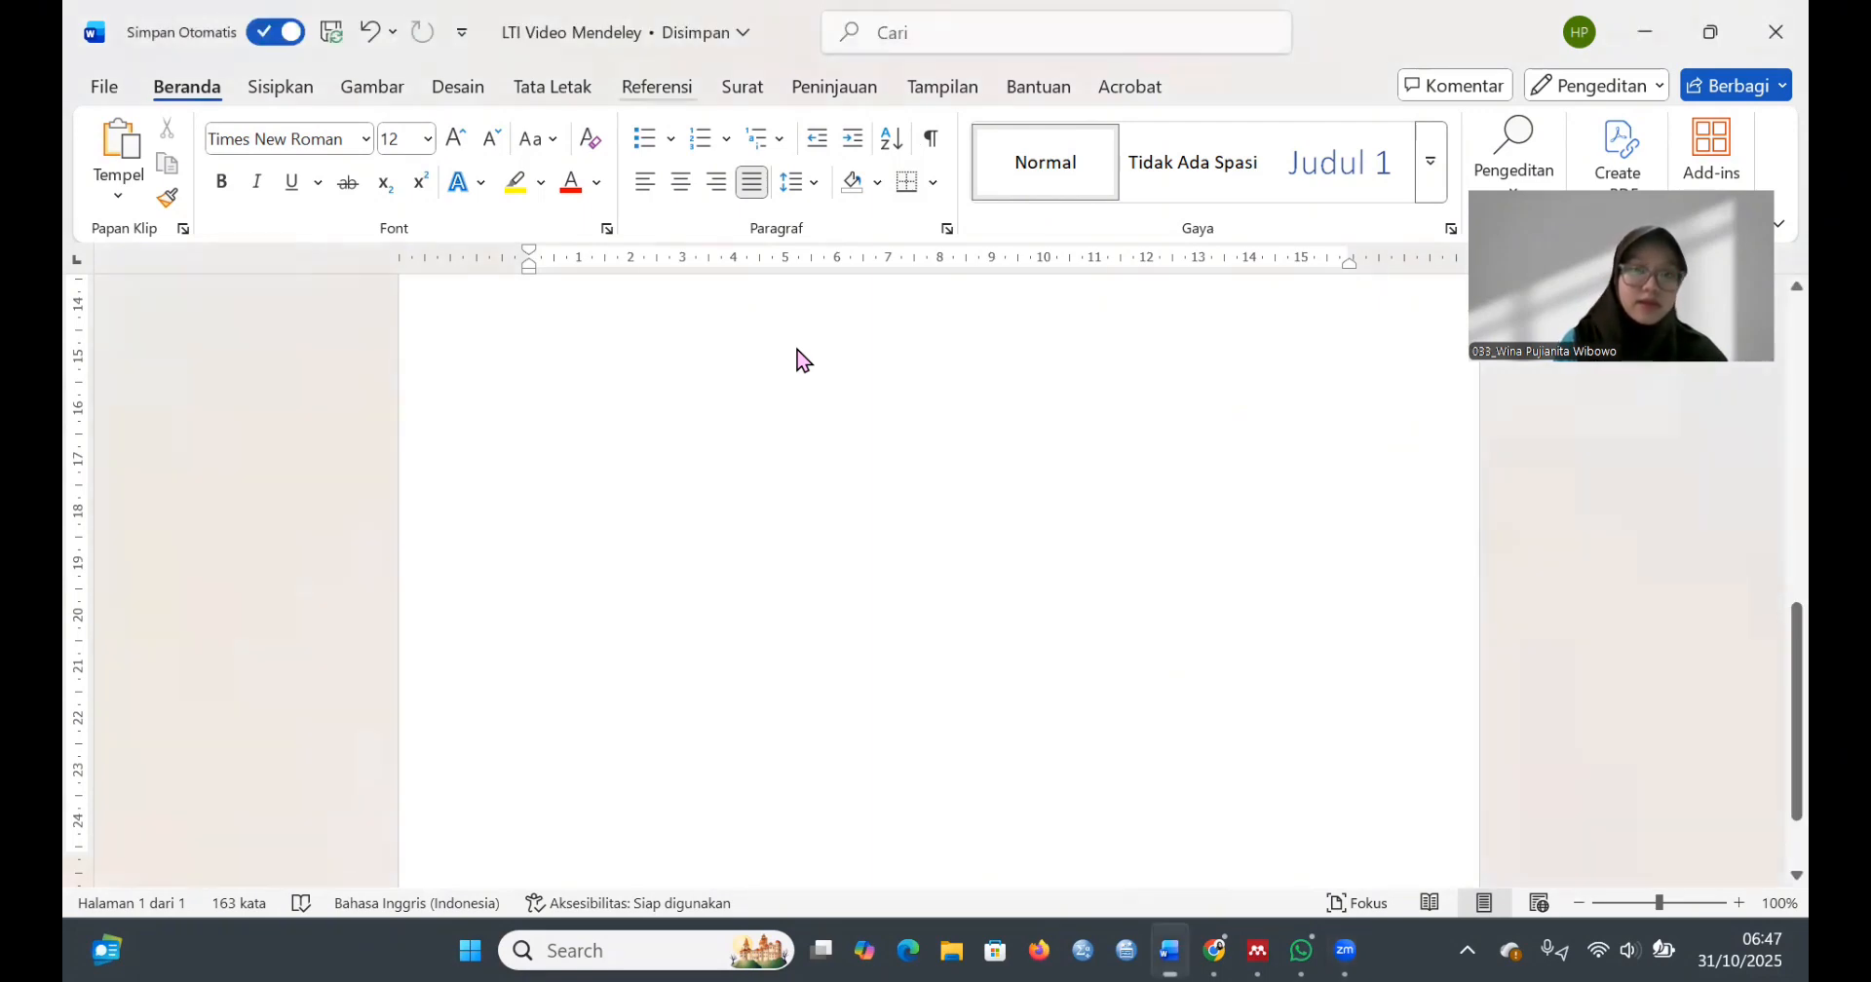
click(656, 87)
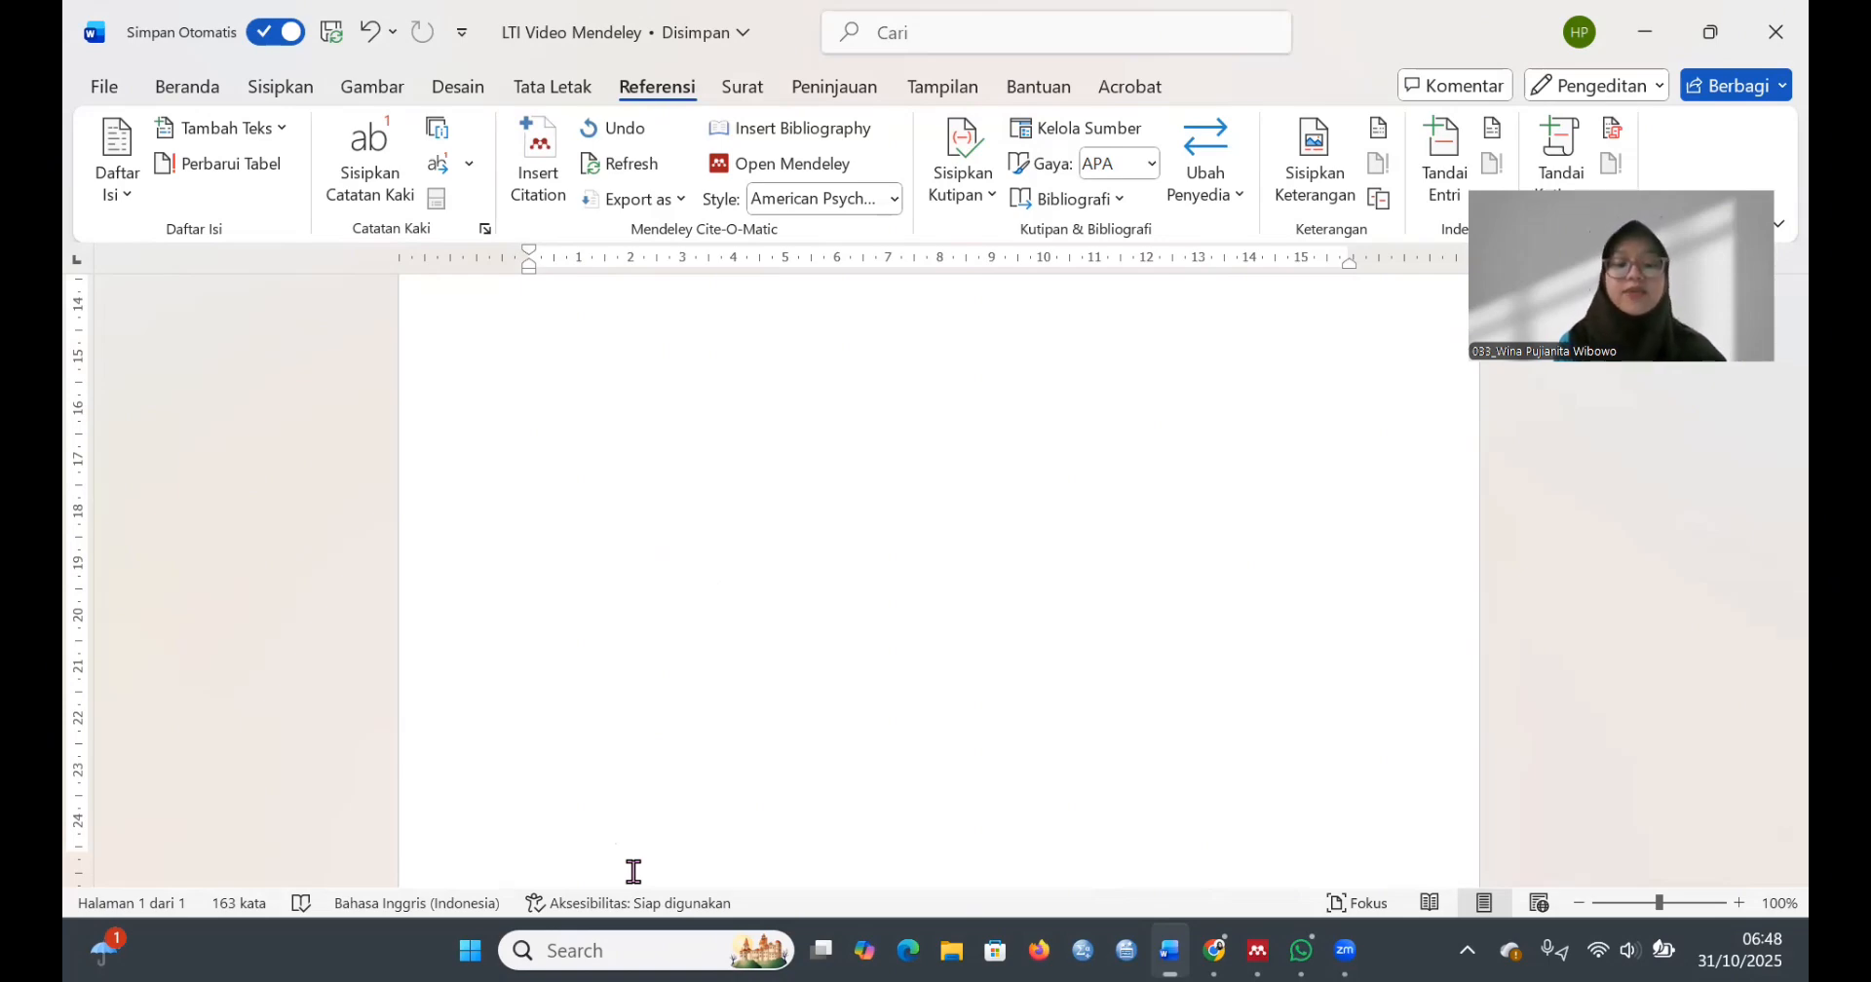
scroll(890, 614, up, 5)
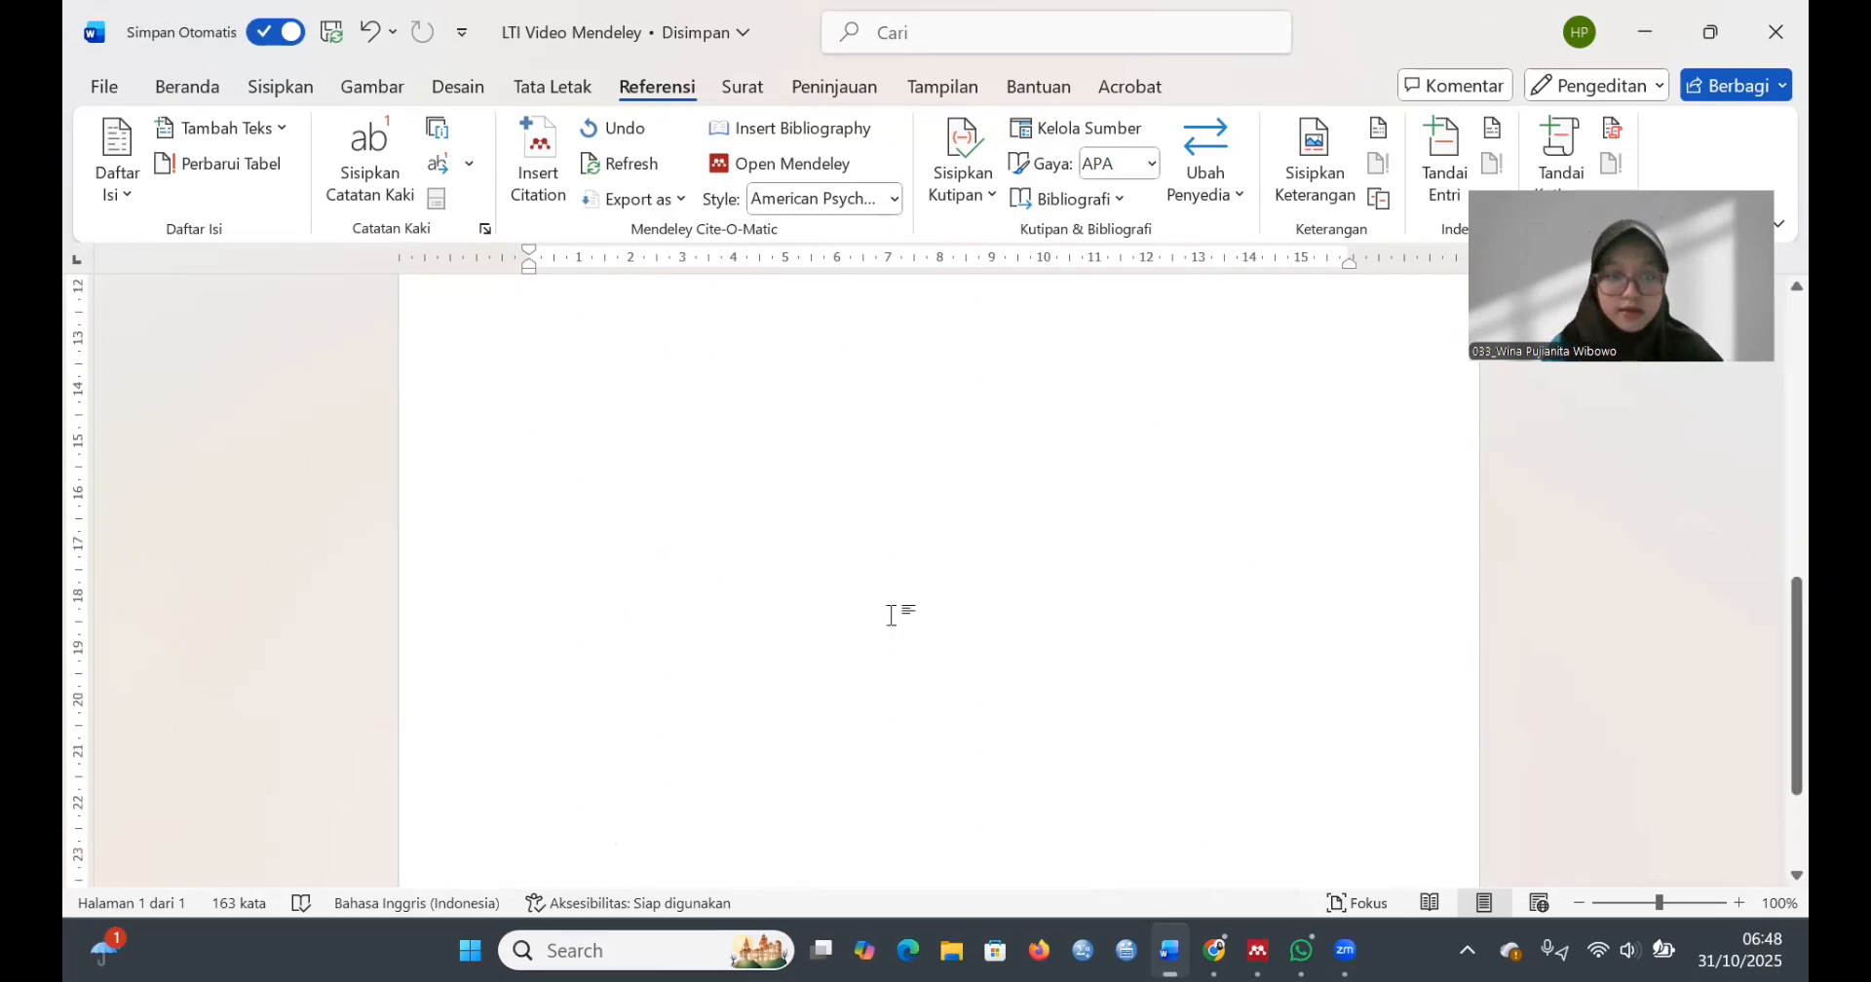
scroll(891, 615, up, 3)
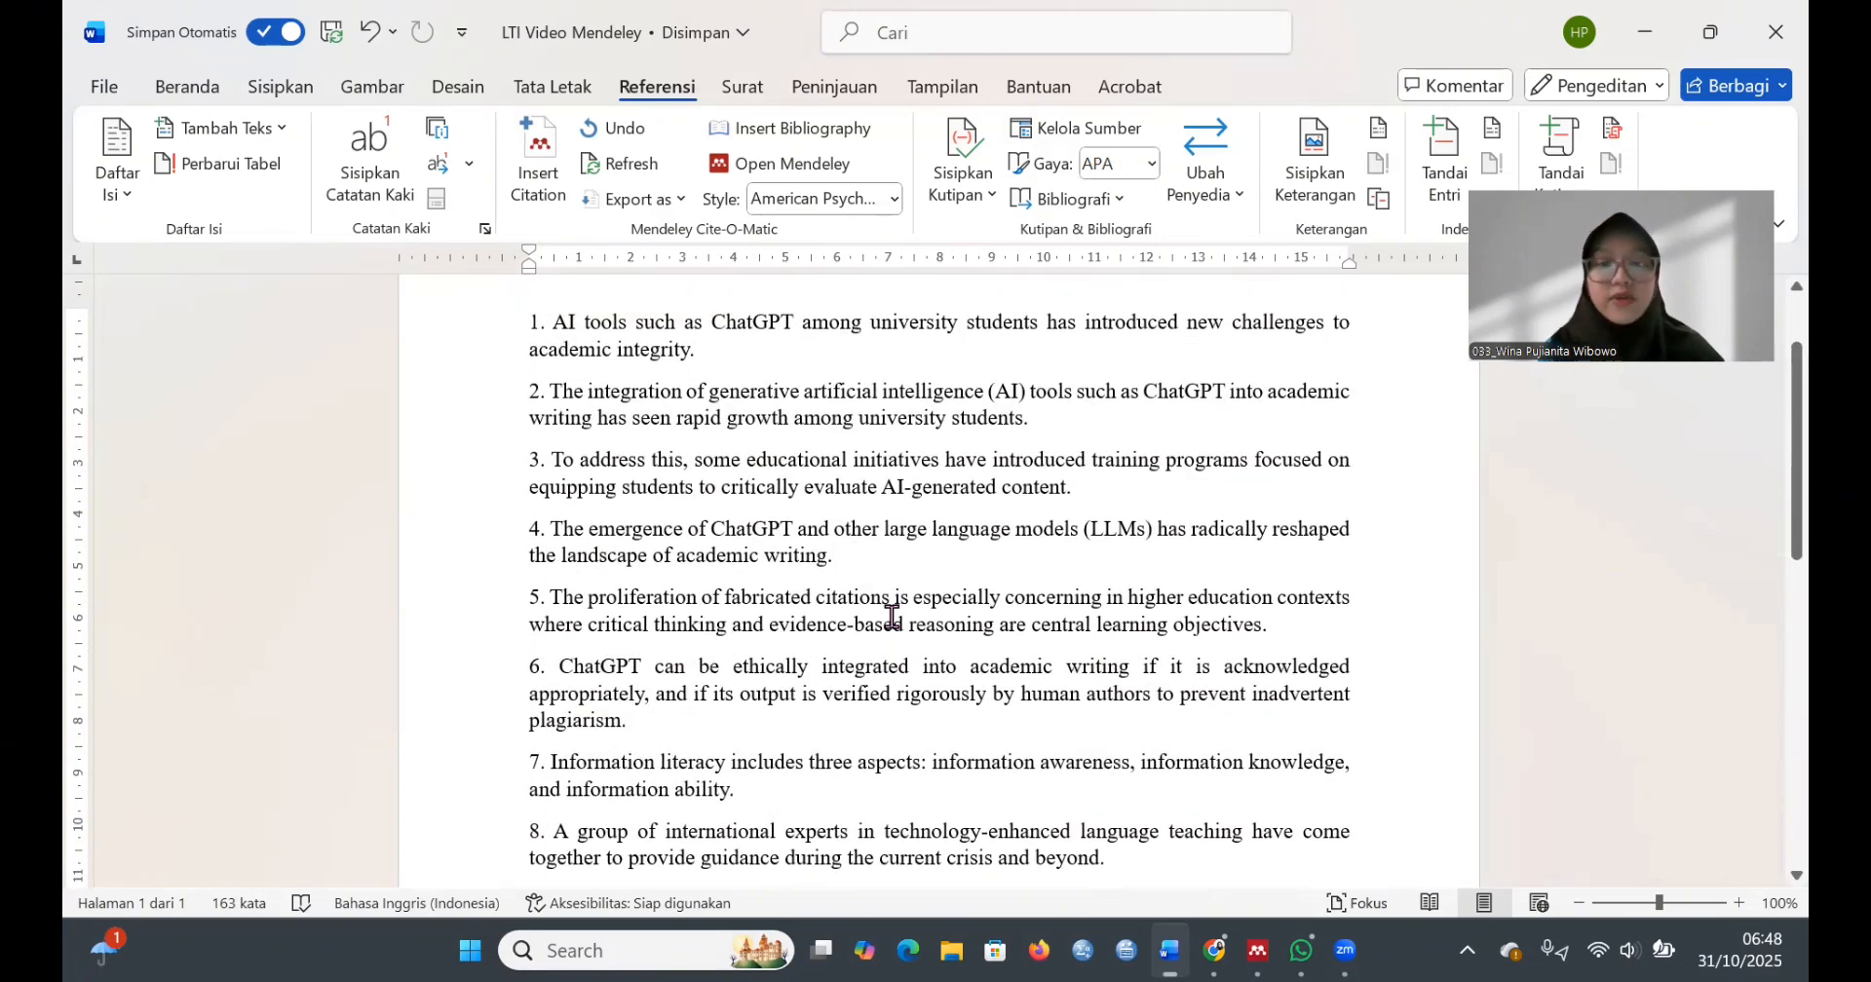
- Insert a Mendeley citation for "Bridging technology and pedagogy from a global lens" at the end of sentence 1
click(527, 187)
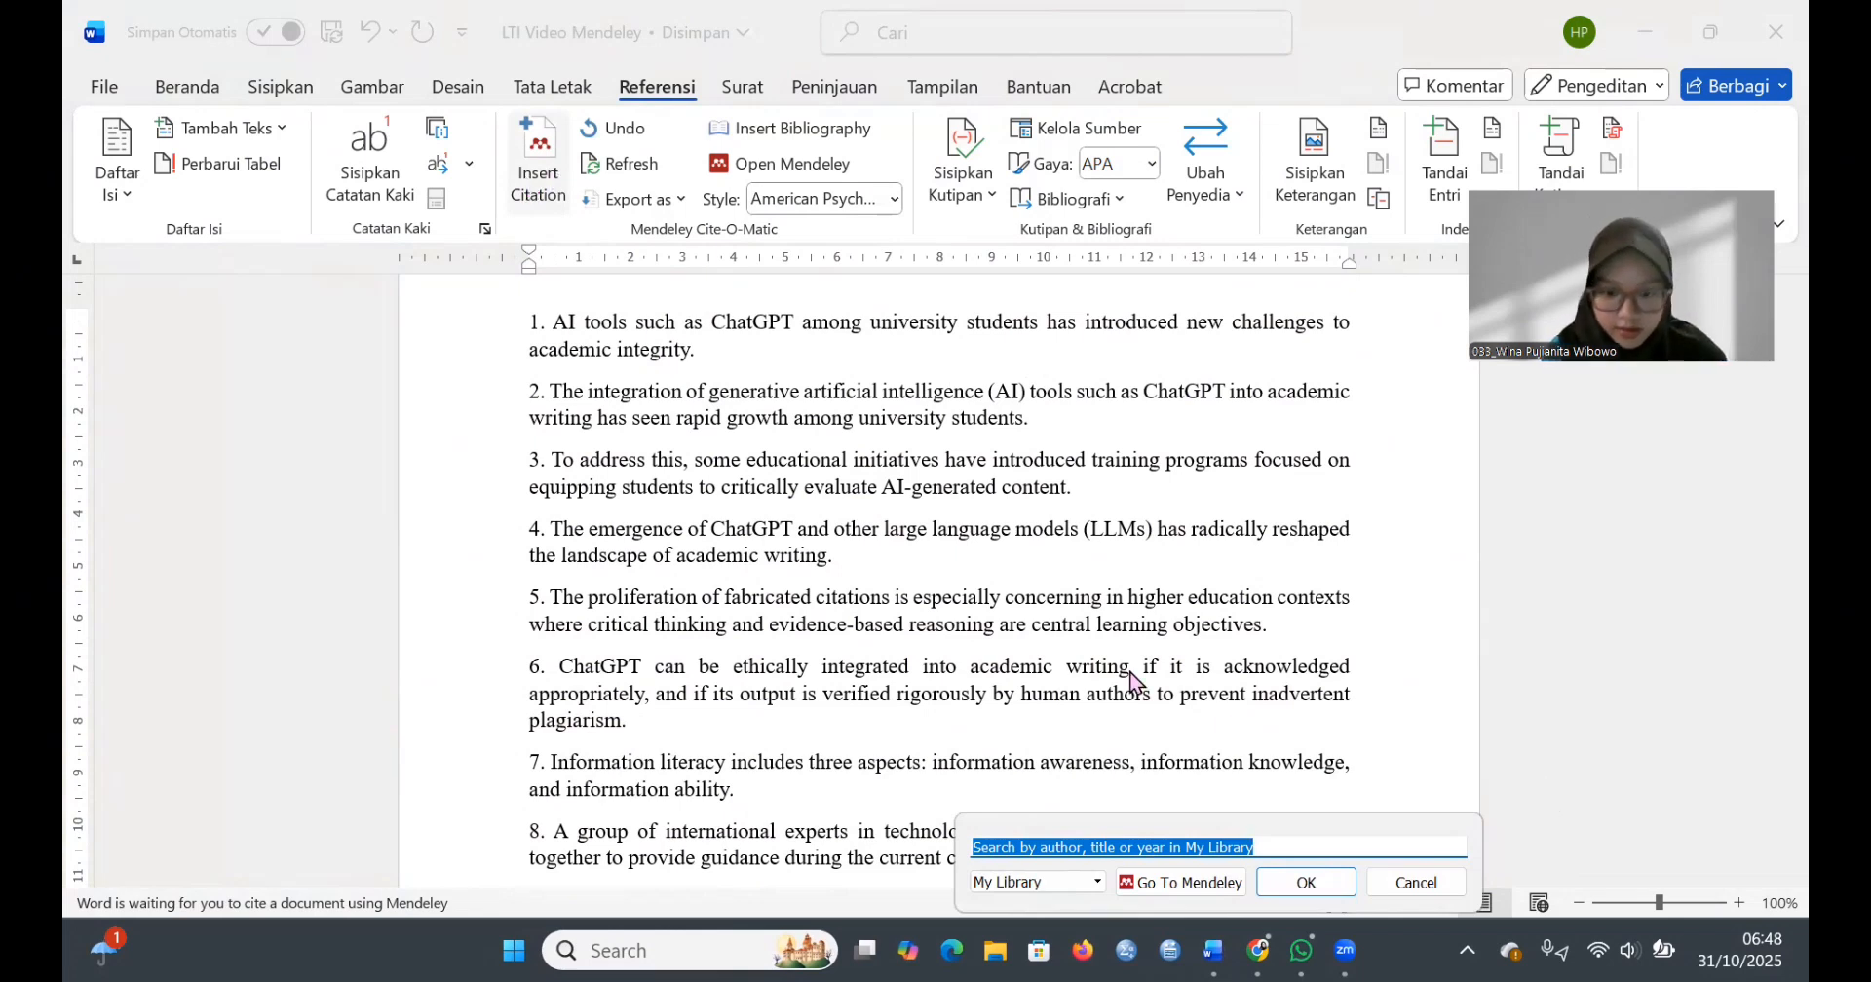
key(Escape)
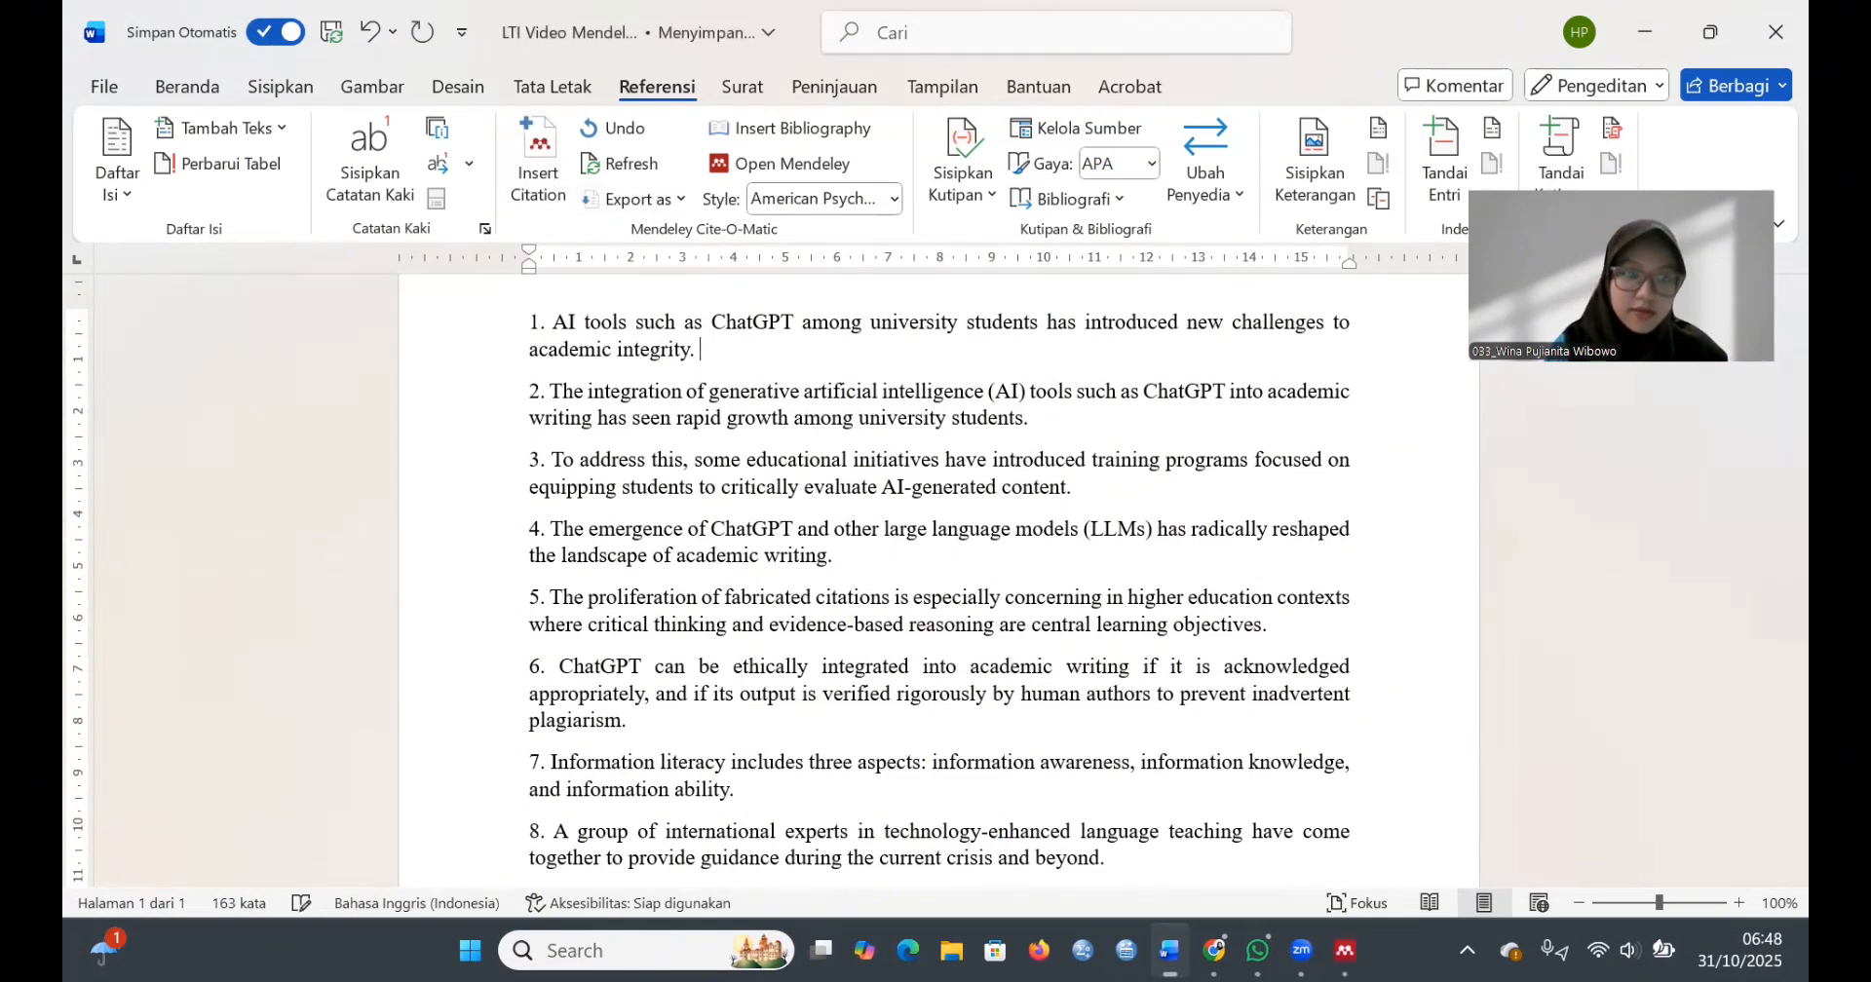
click(540, 180)
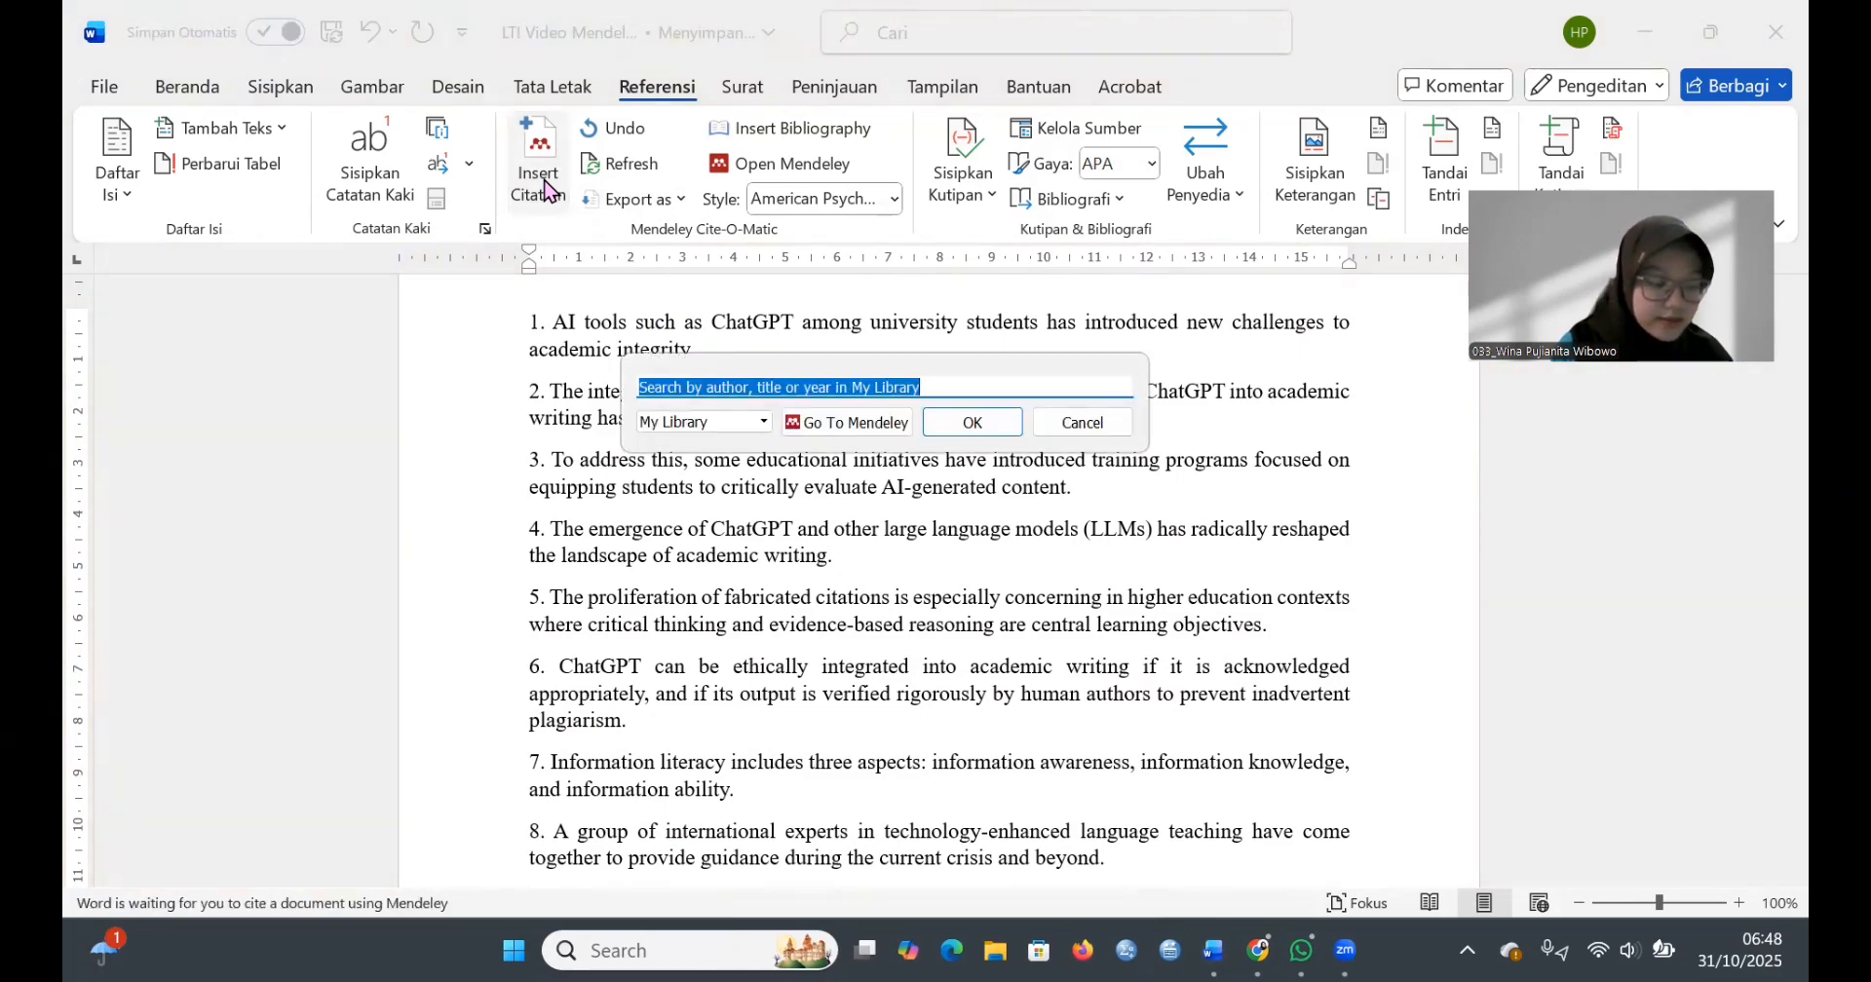
text(bri)
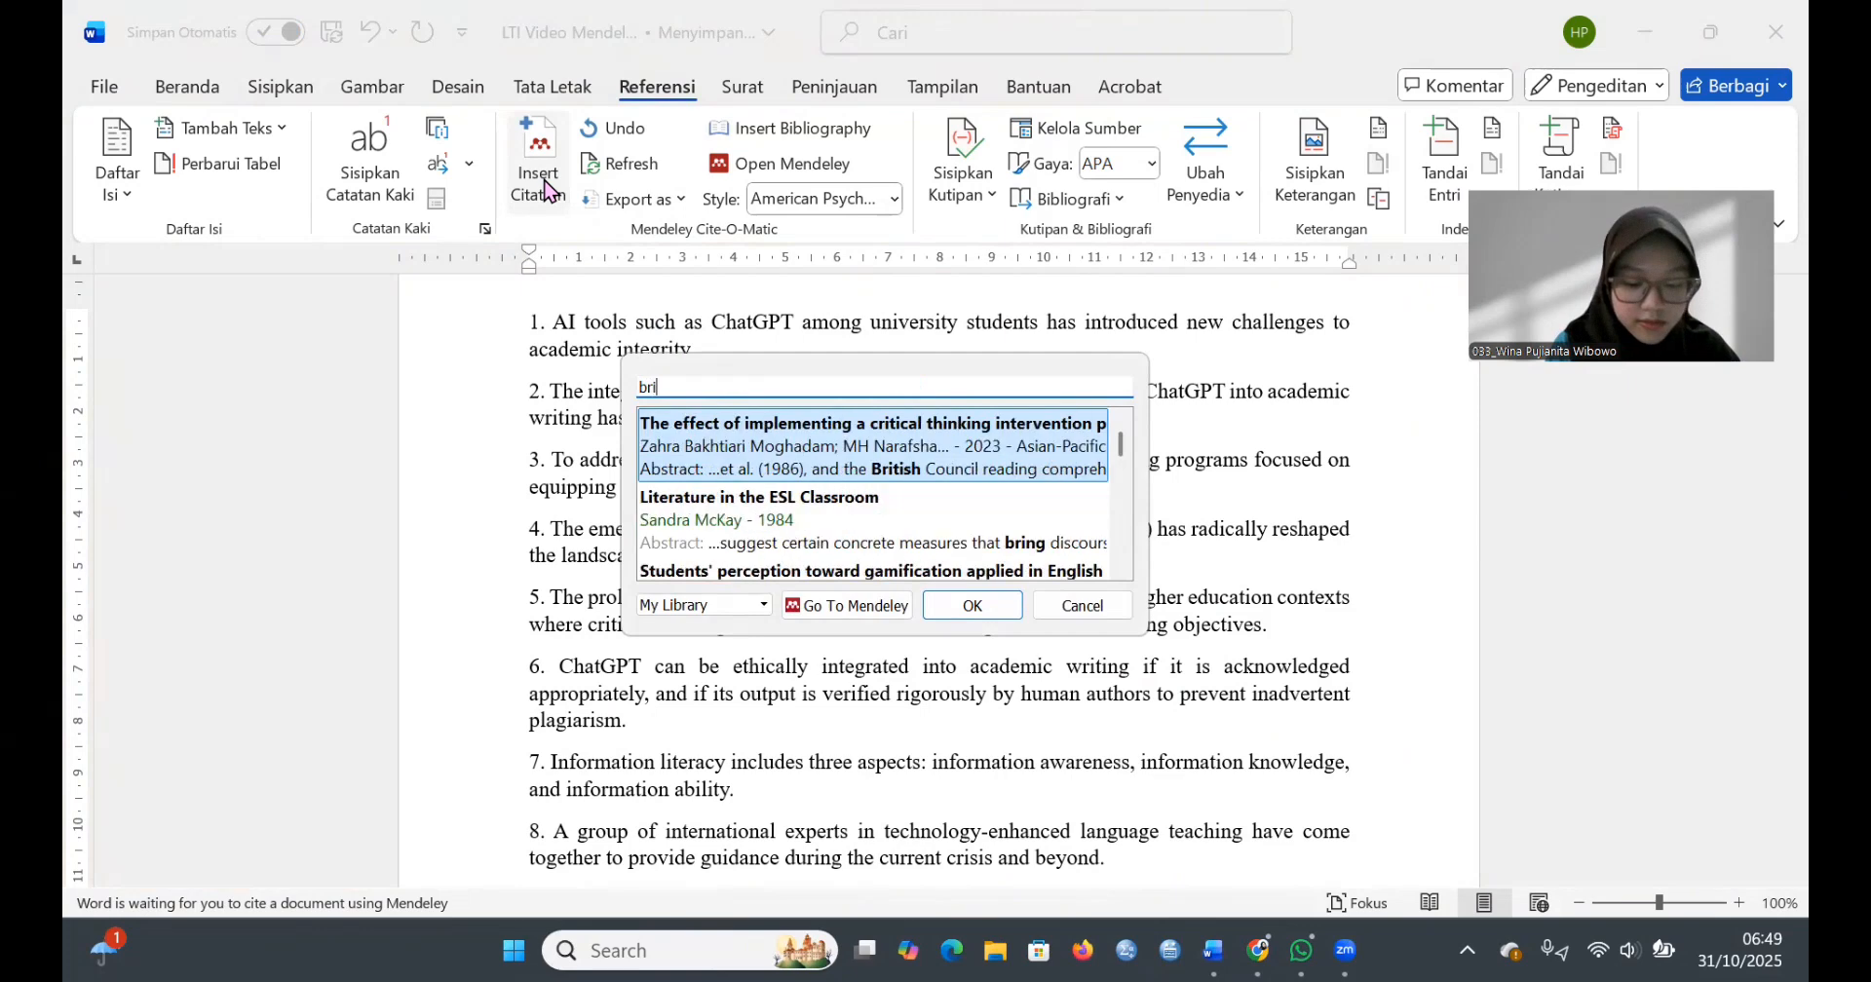
text(dging )
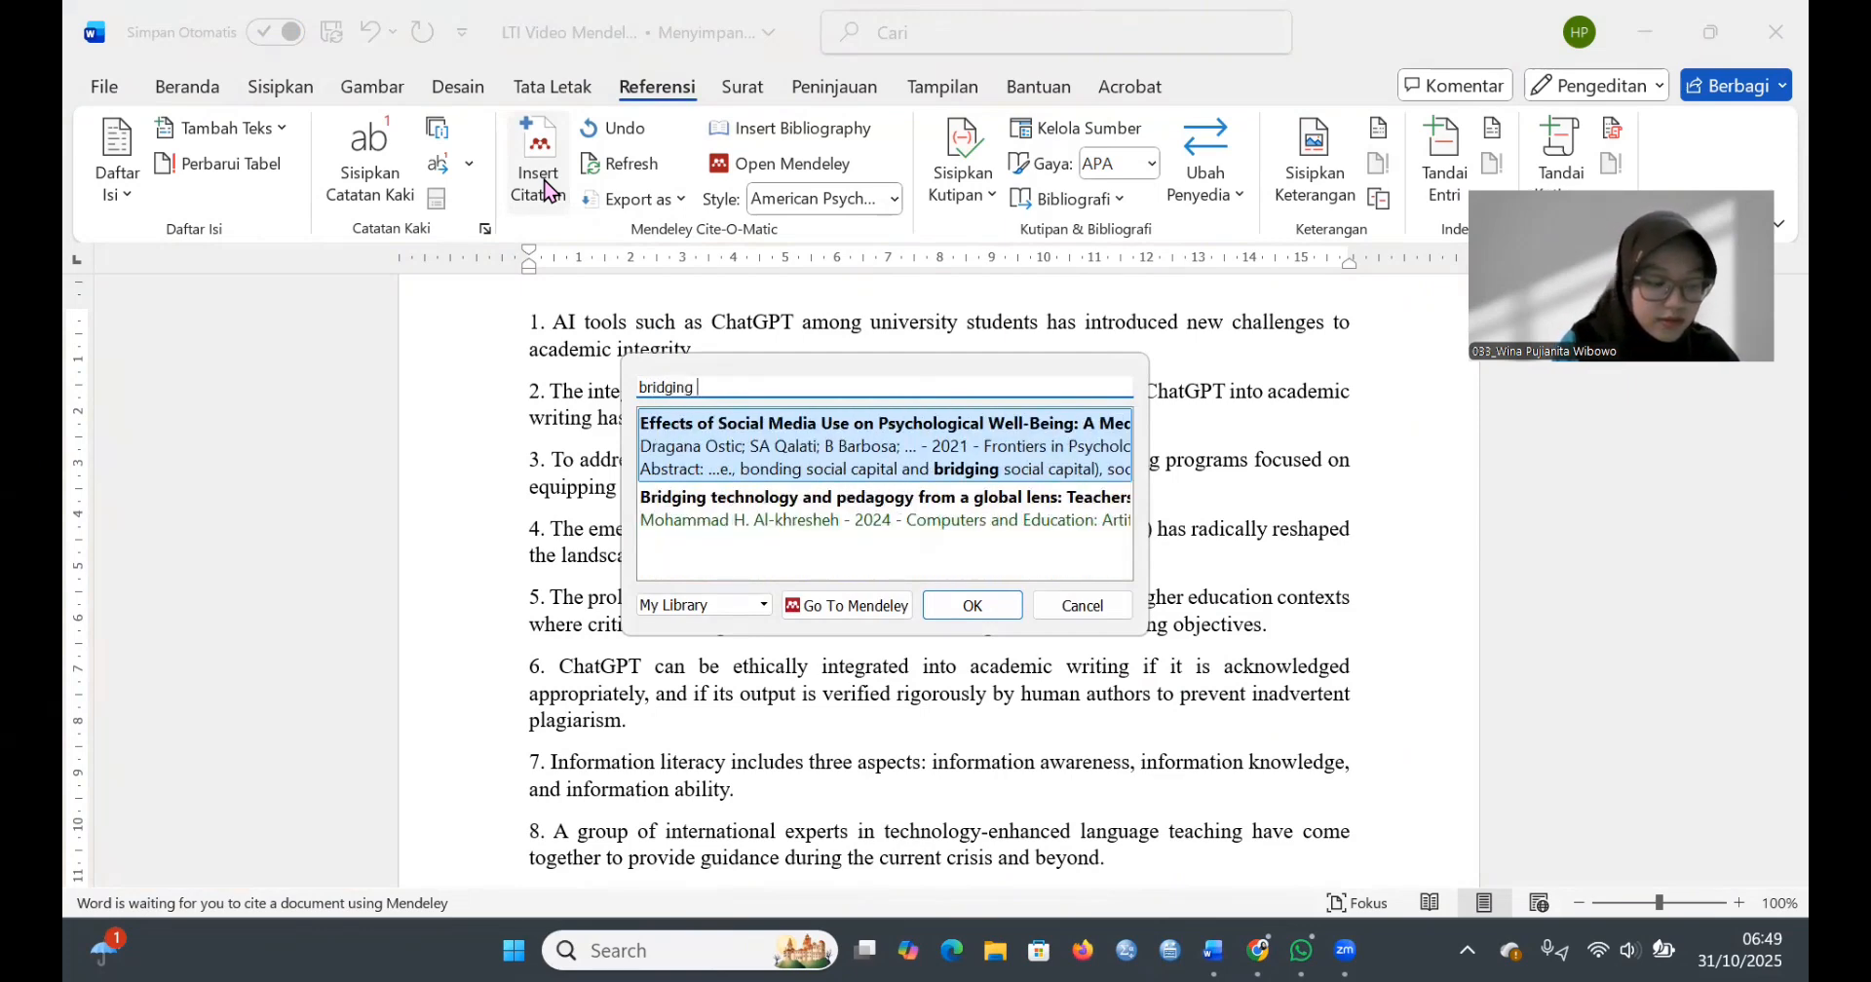
text(tech)
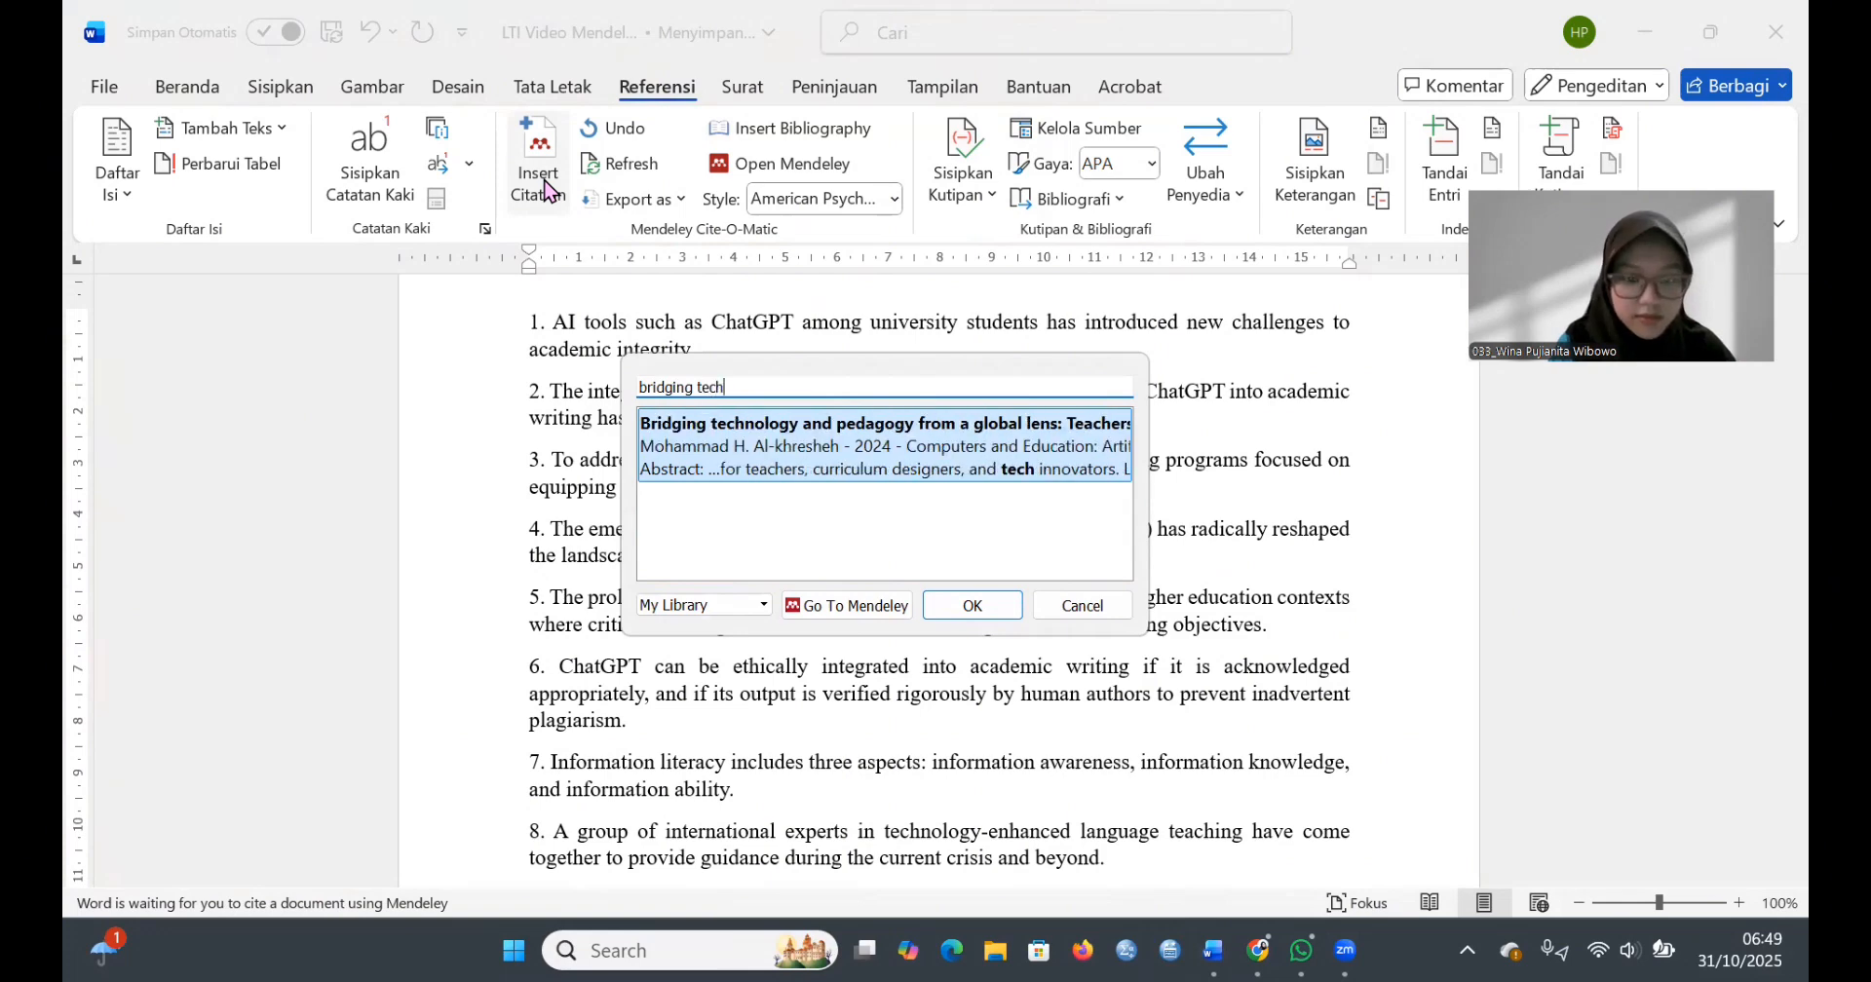
click(844, 448)
click(959, 421)
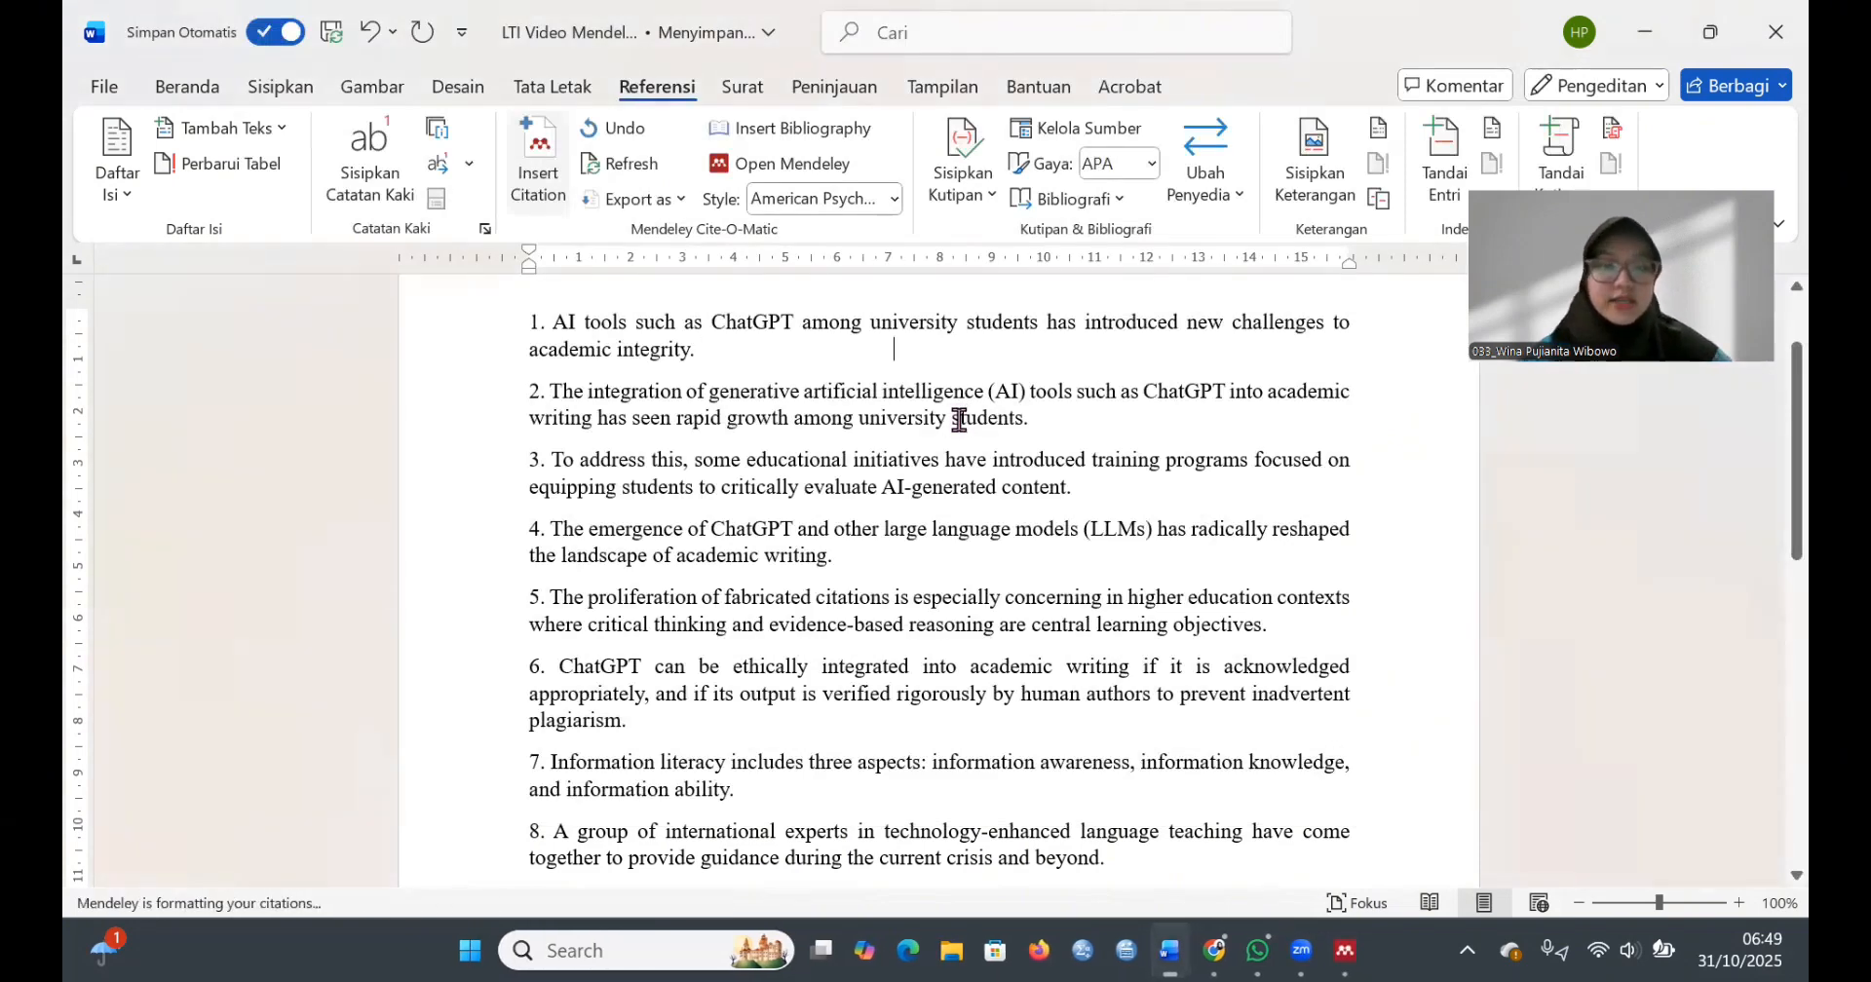
- Cite the 2024 article "Strategies of Improving Information Literacy of College" from the Mendeley library at the end of sentence 2
scroll(958, 420, down, 1)
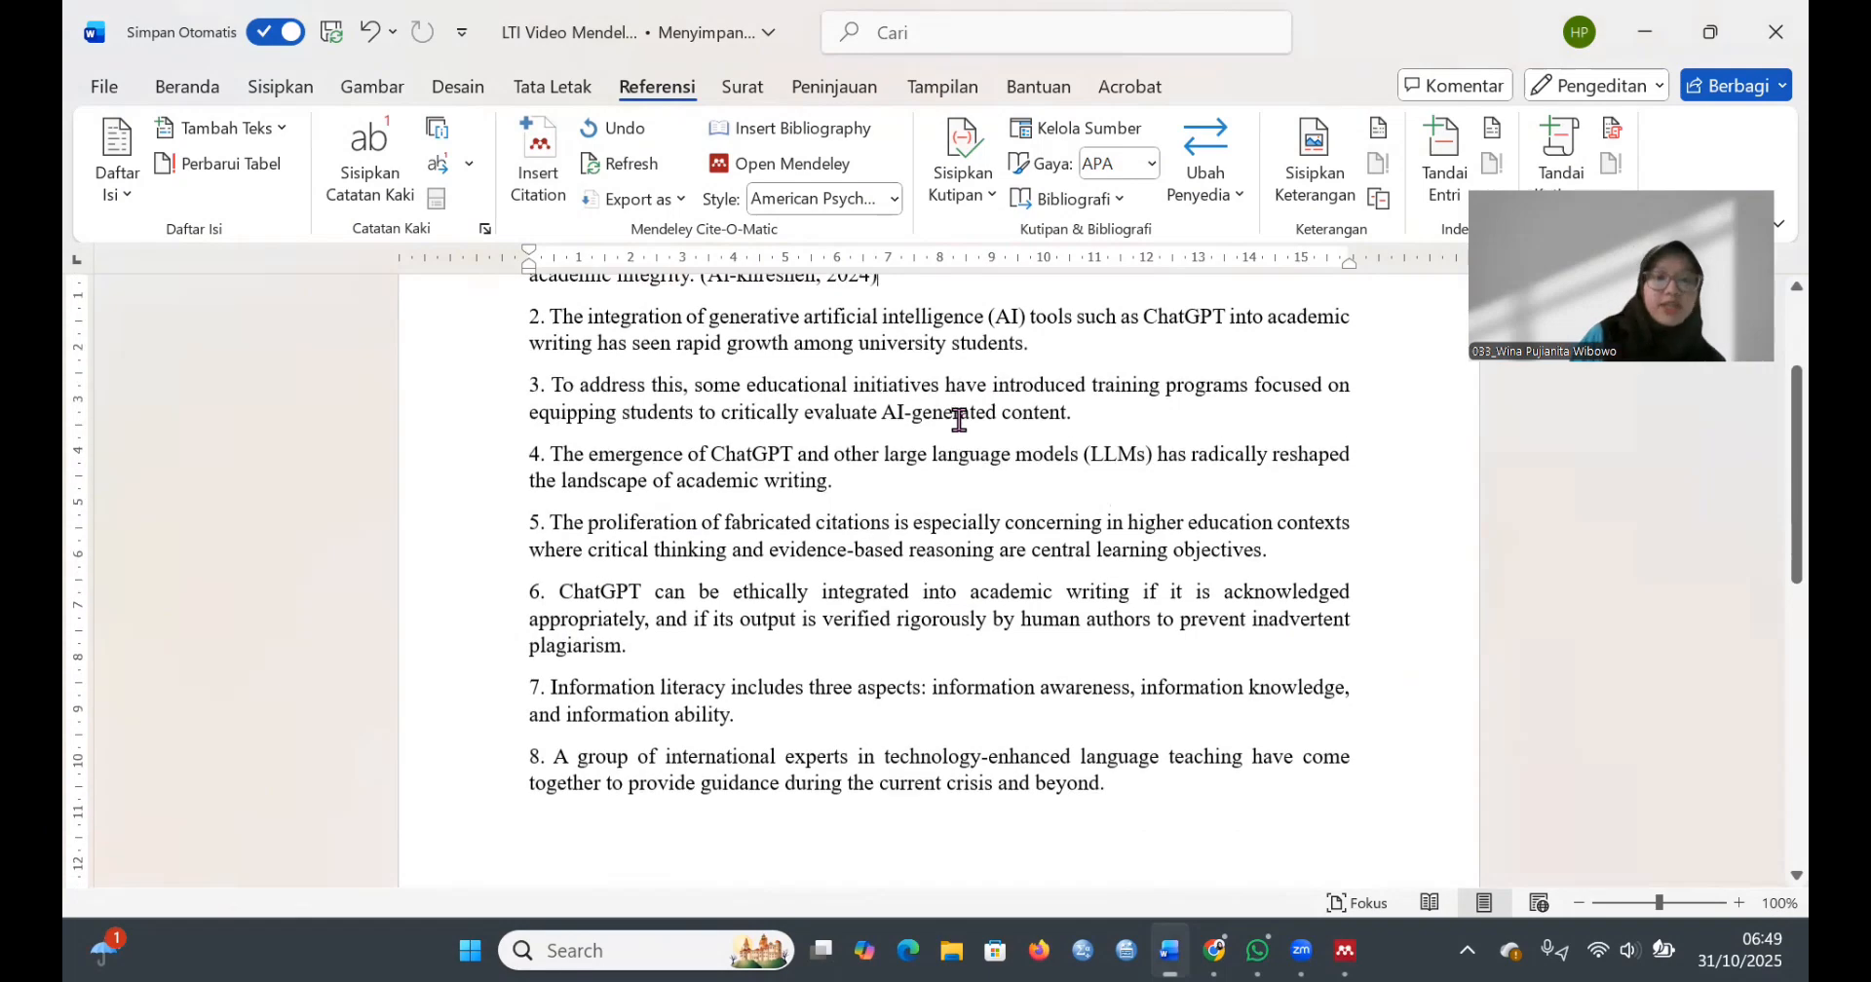
scroll(959, 421, up, 1)
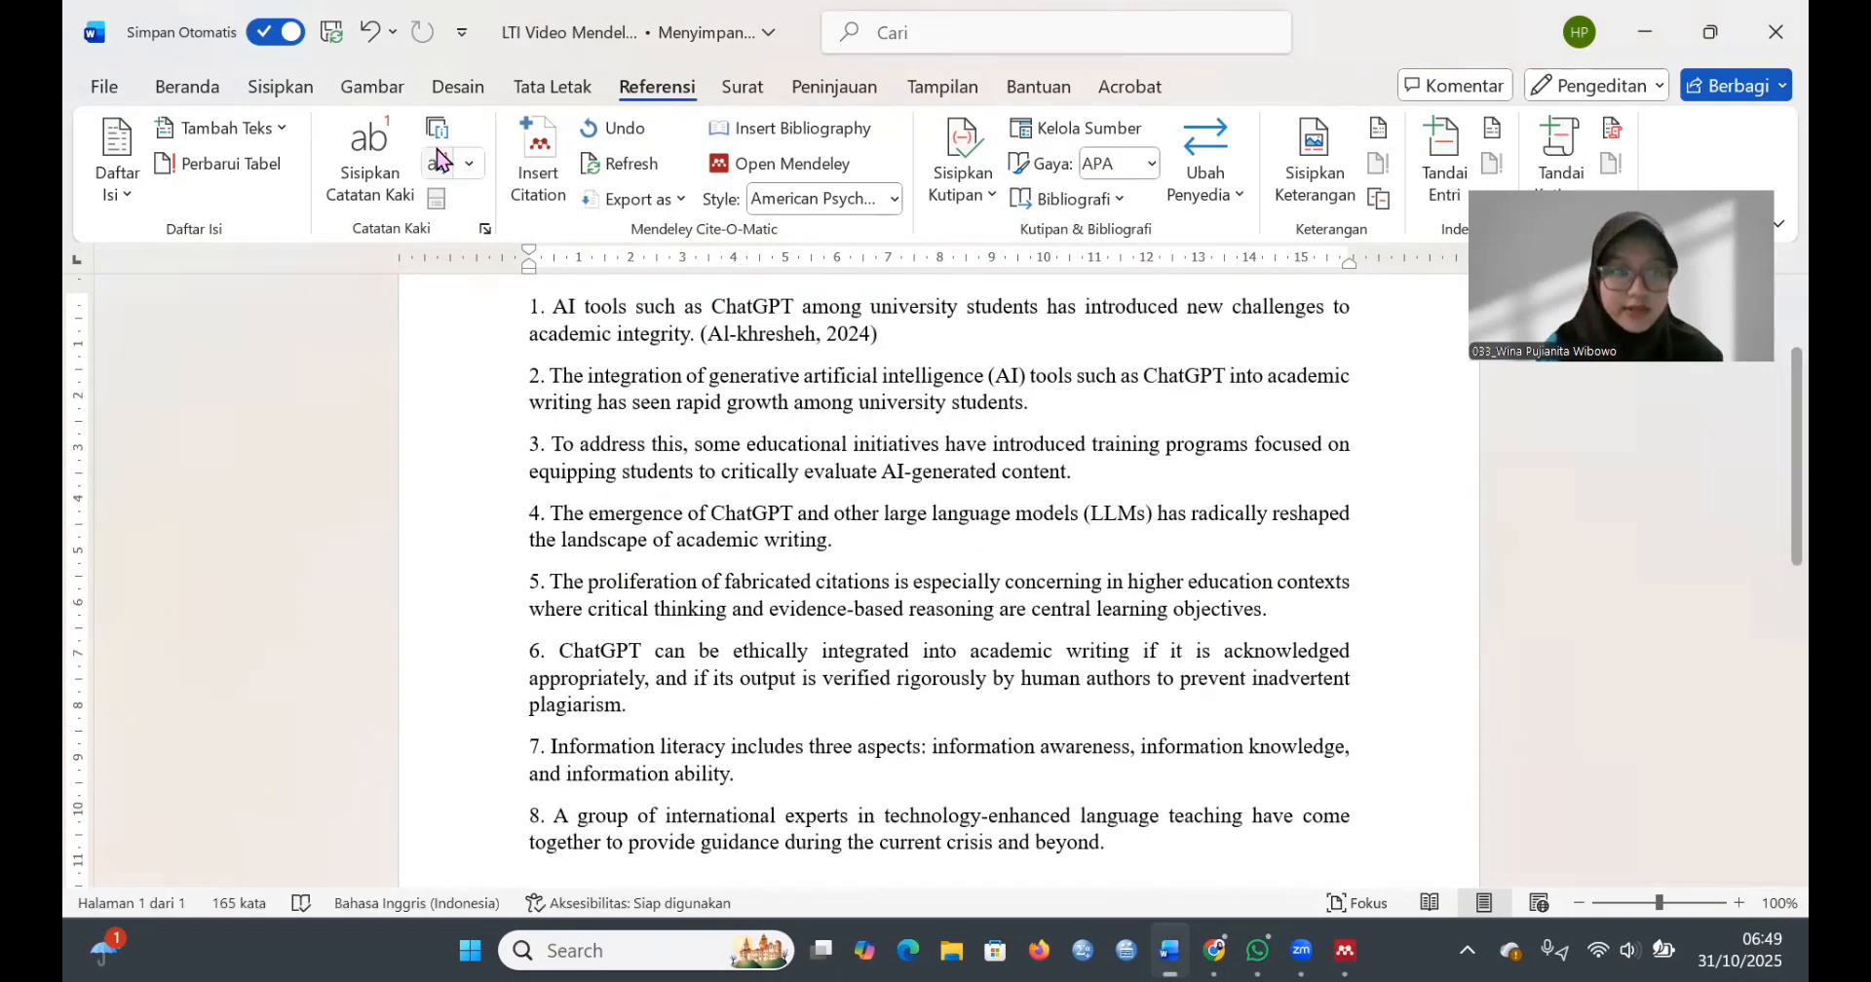
click(538, 161)
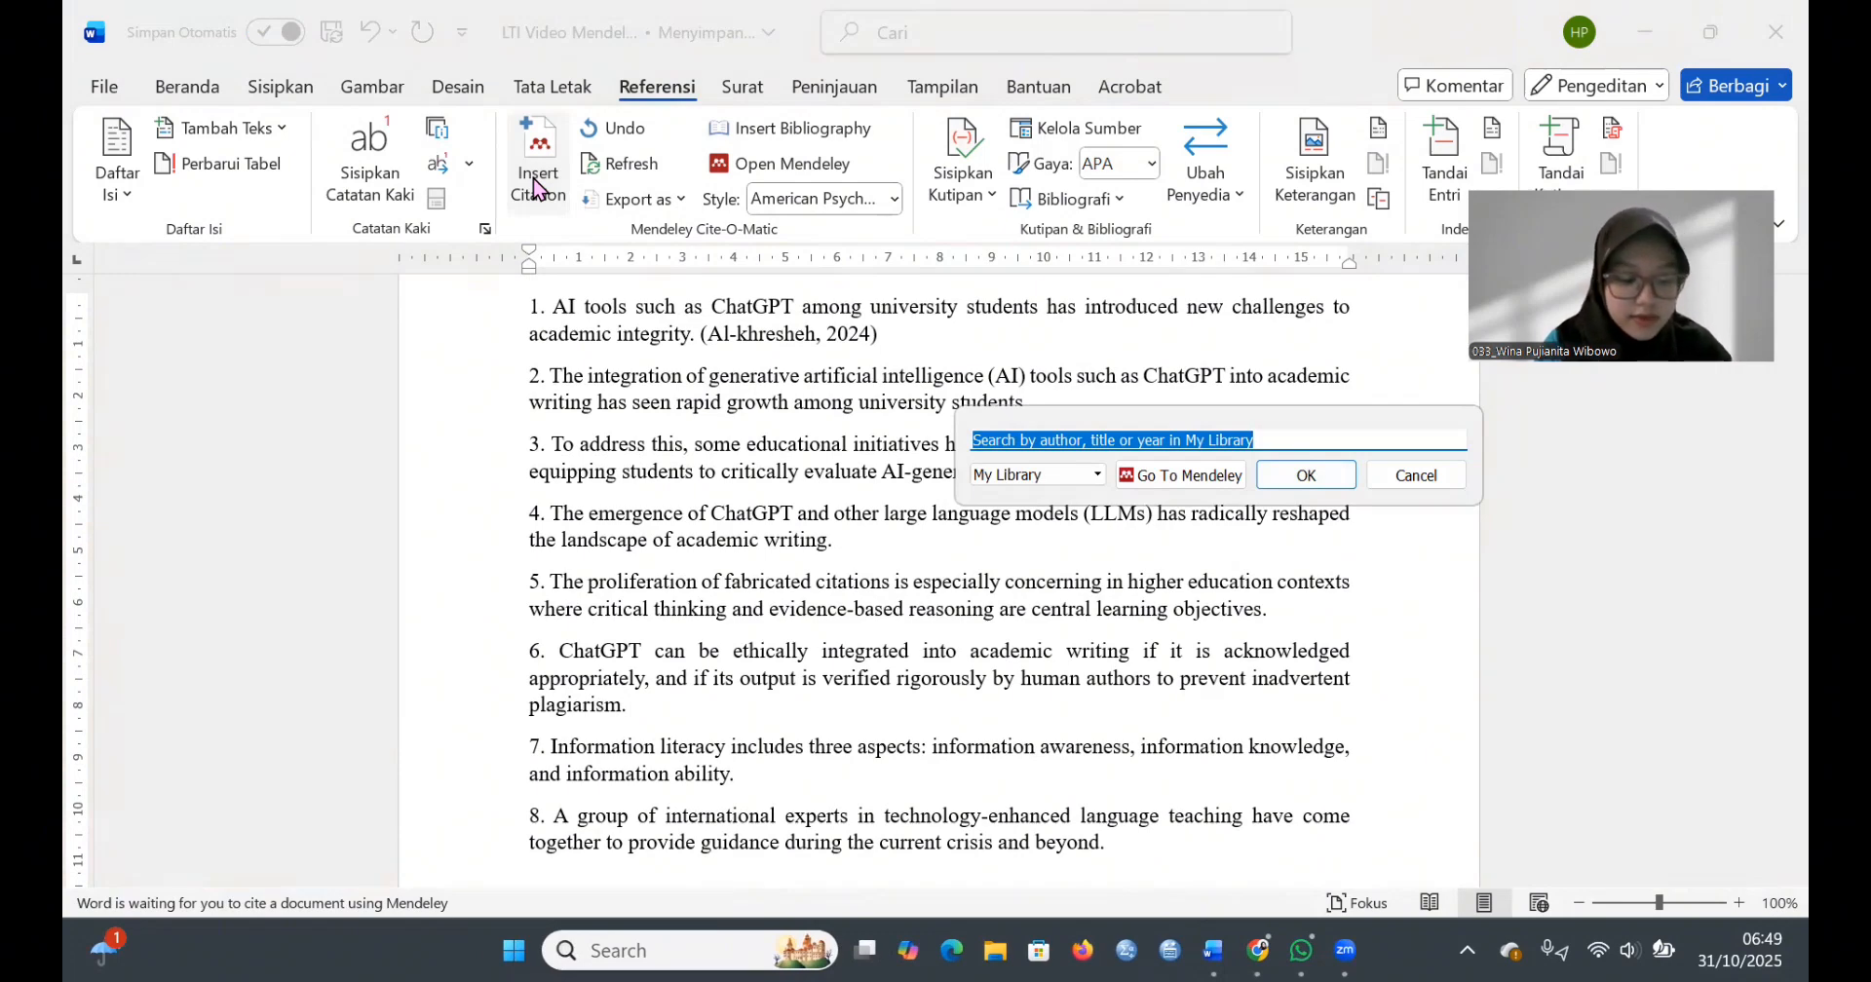
text(st)
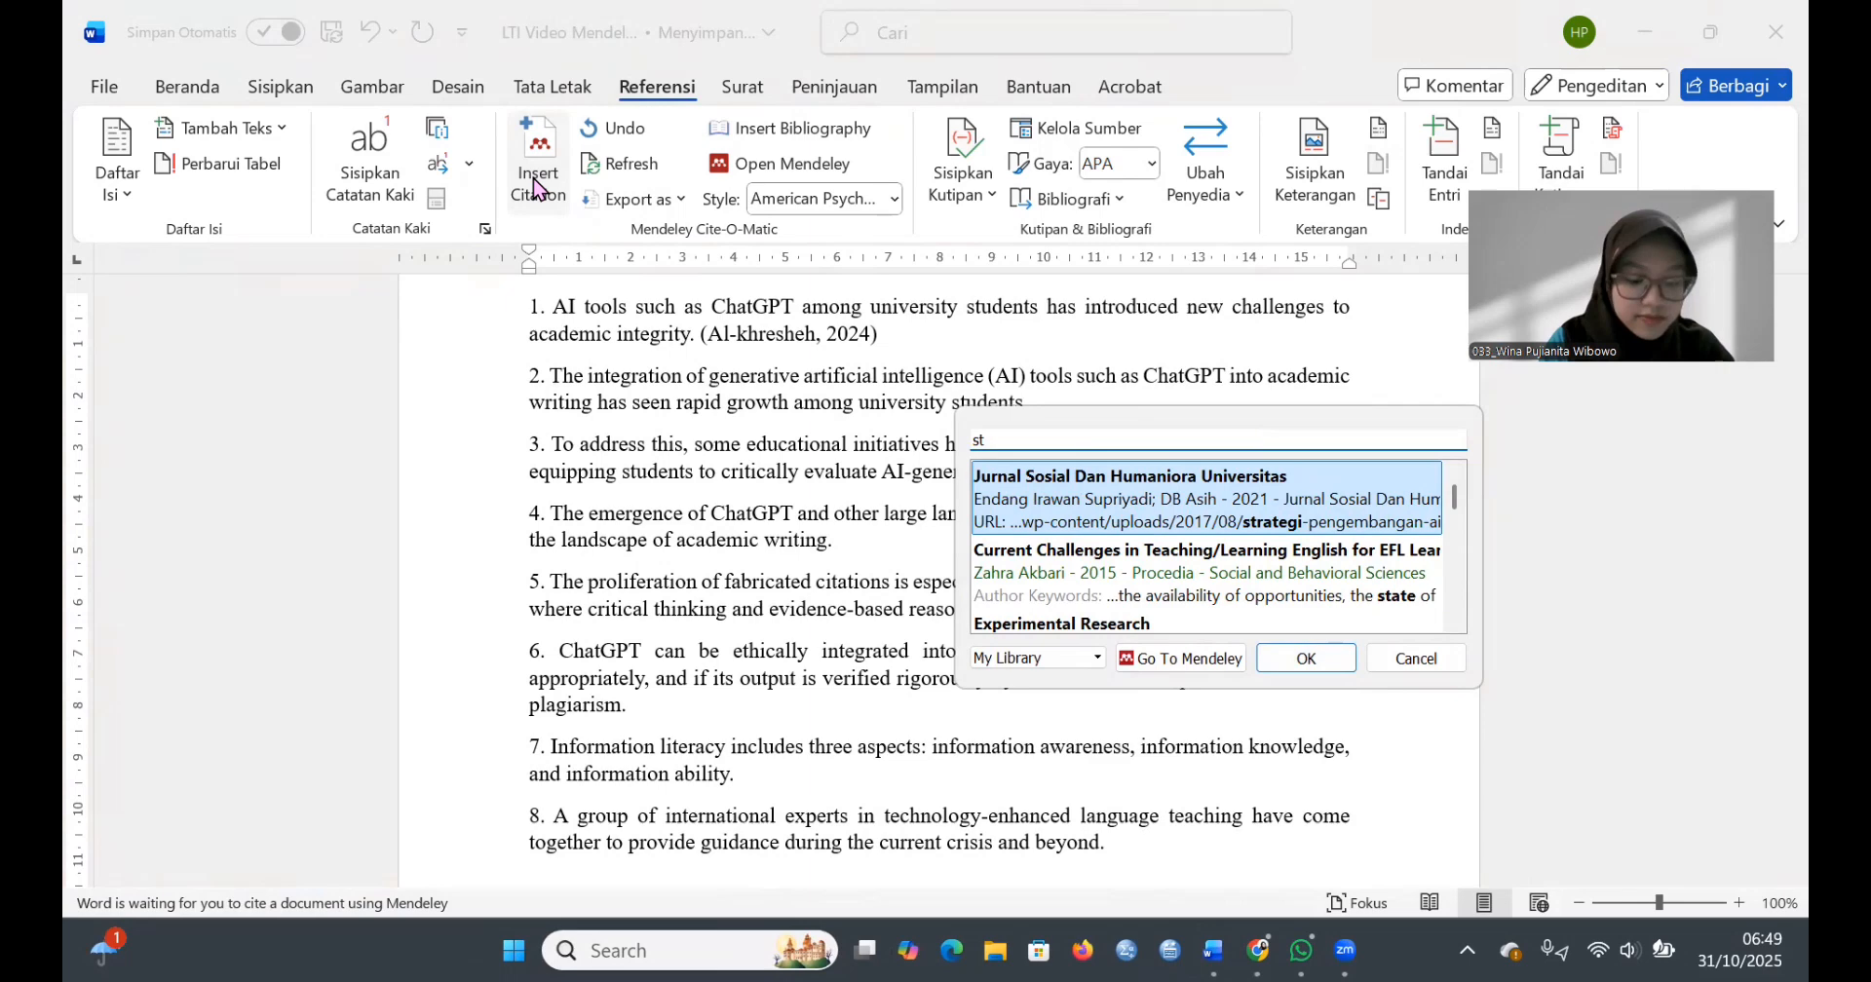
text(rategies )
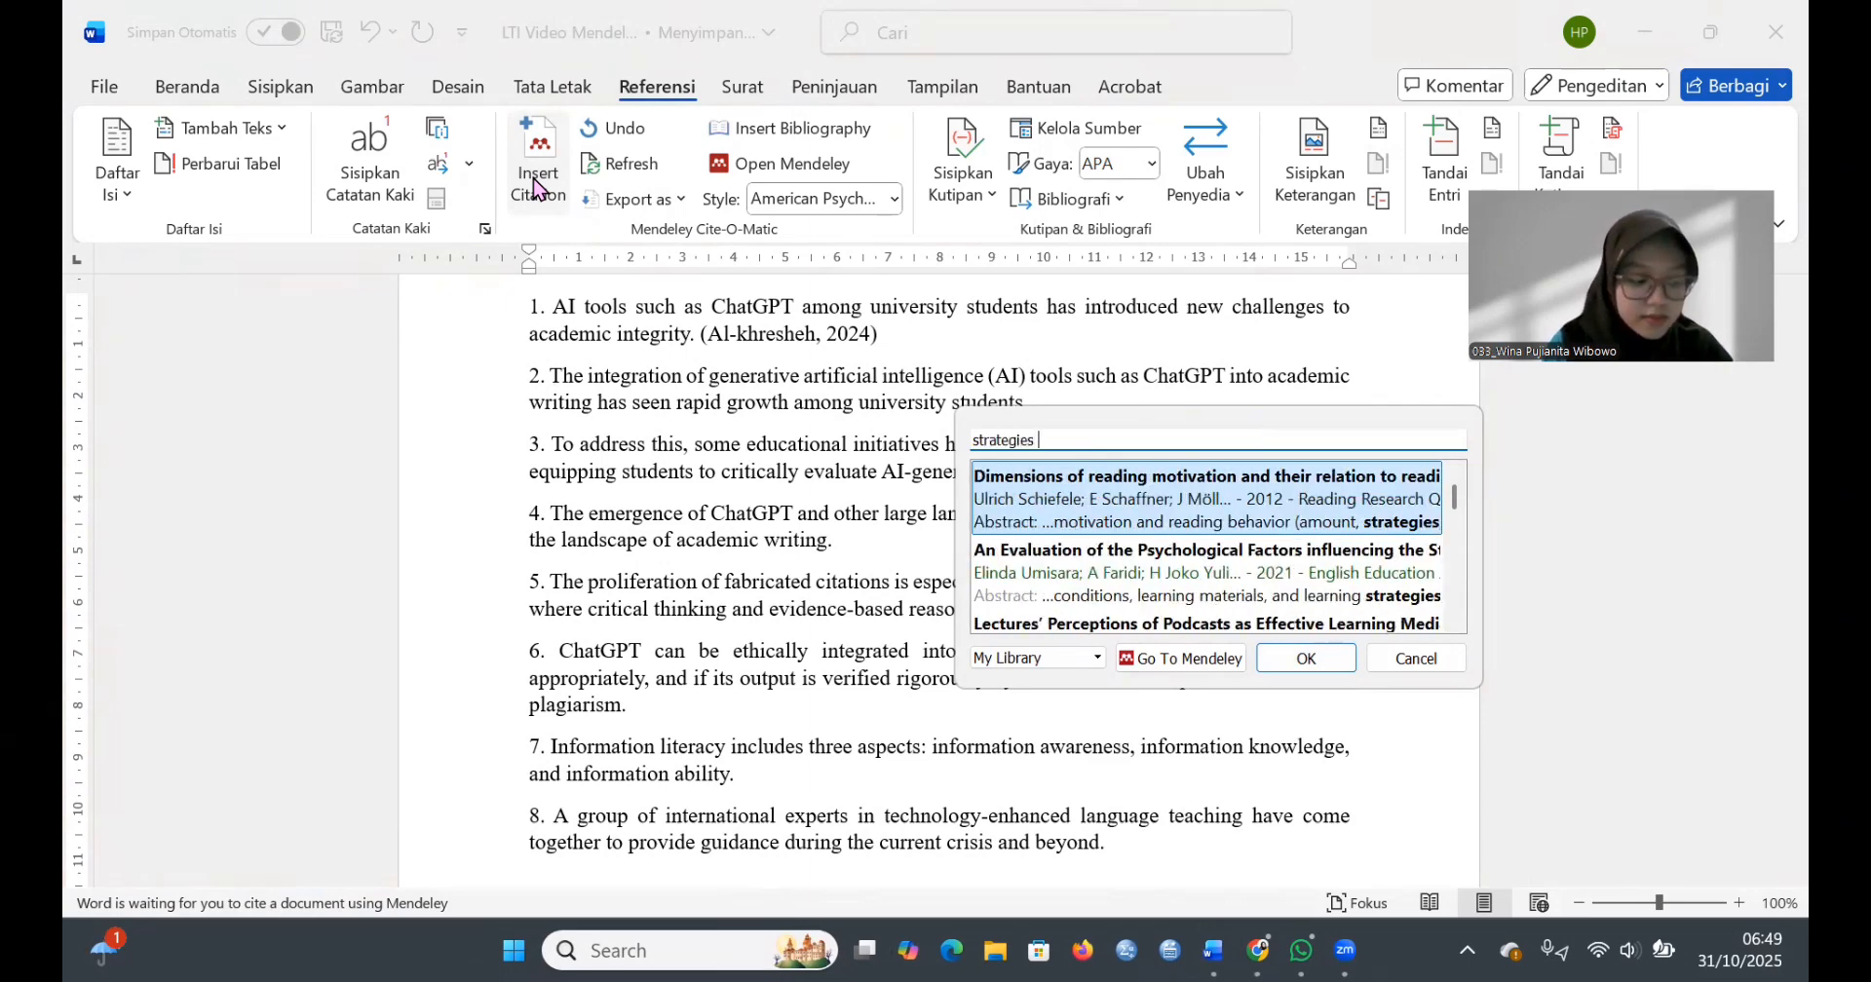
text(of imp)
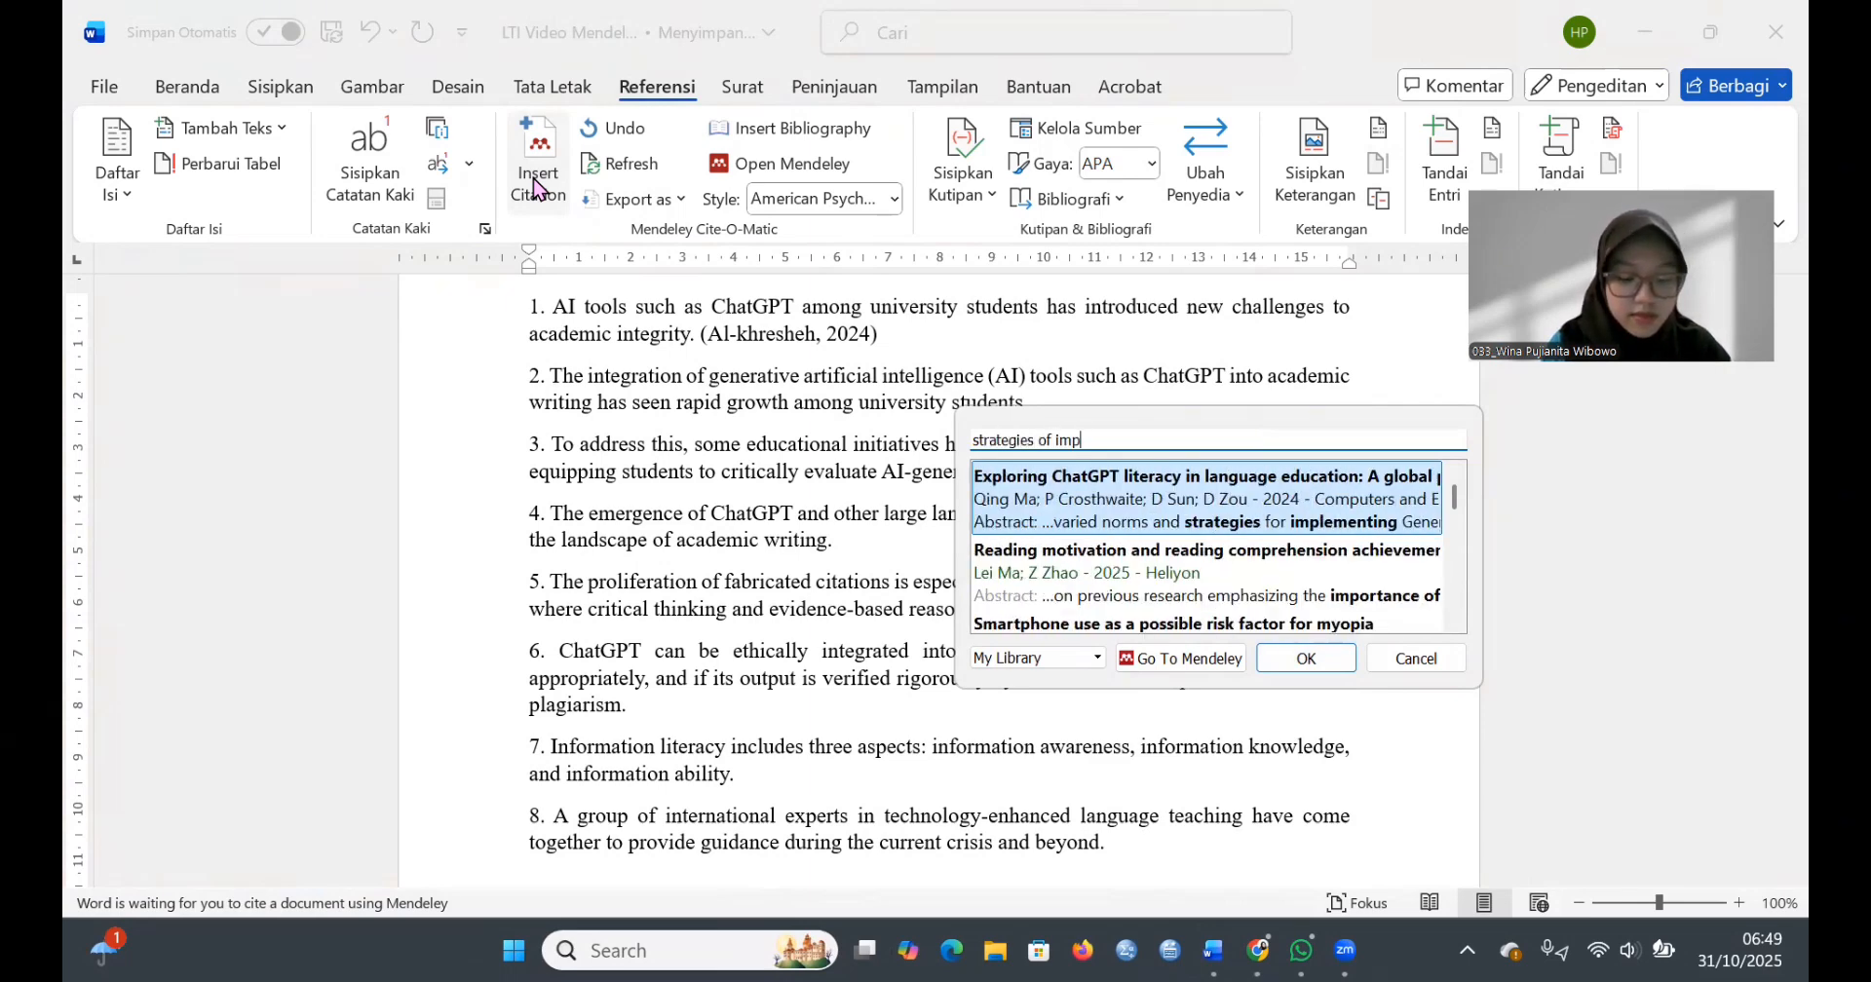
text(roving)
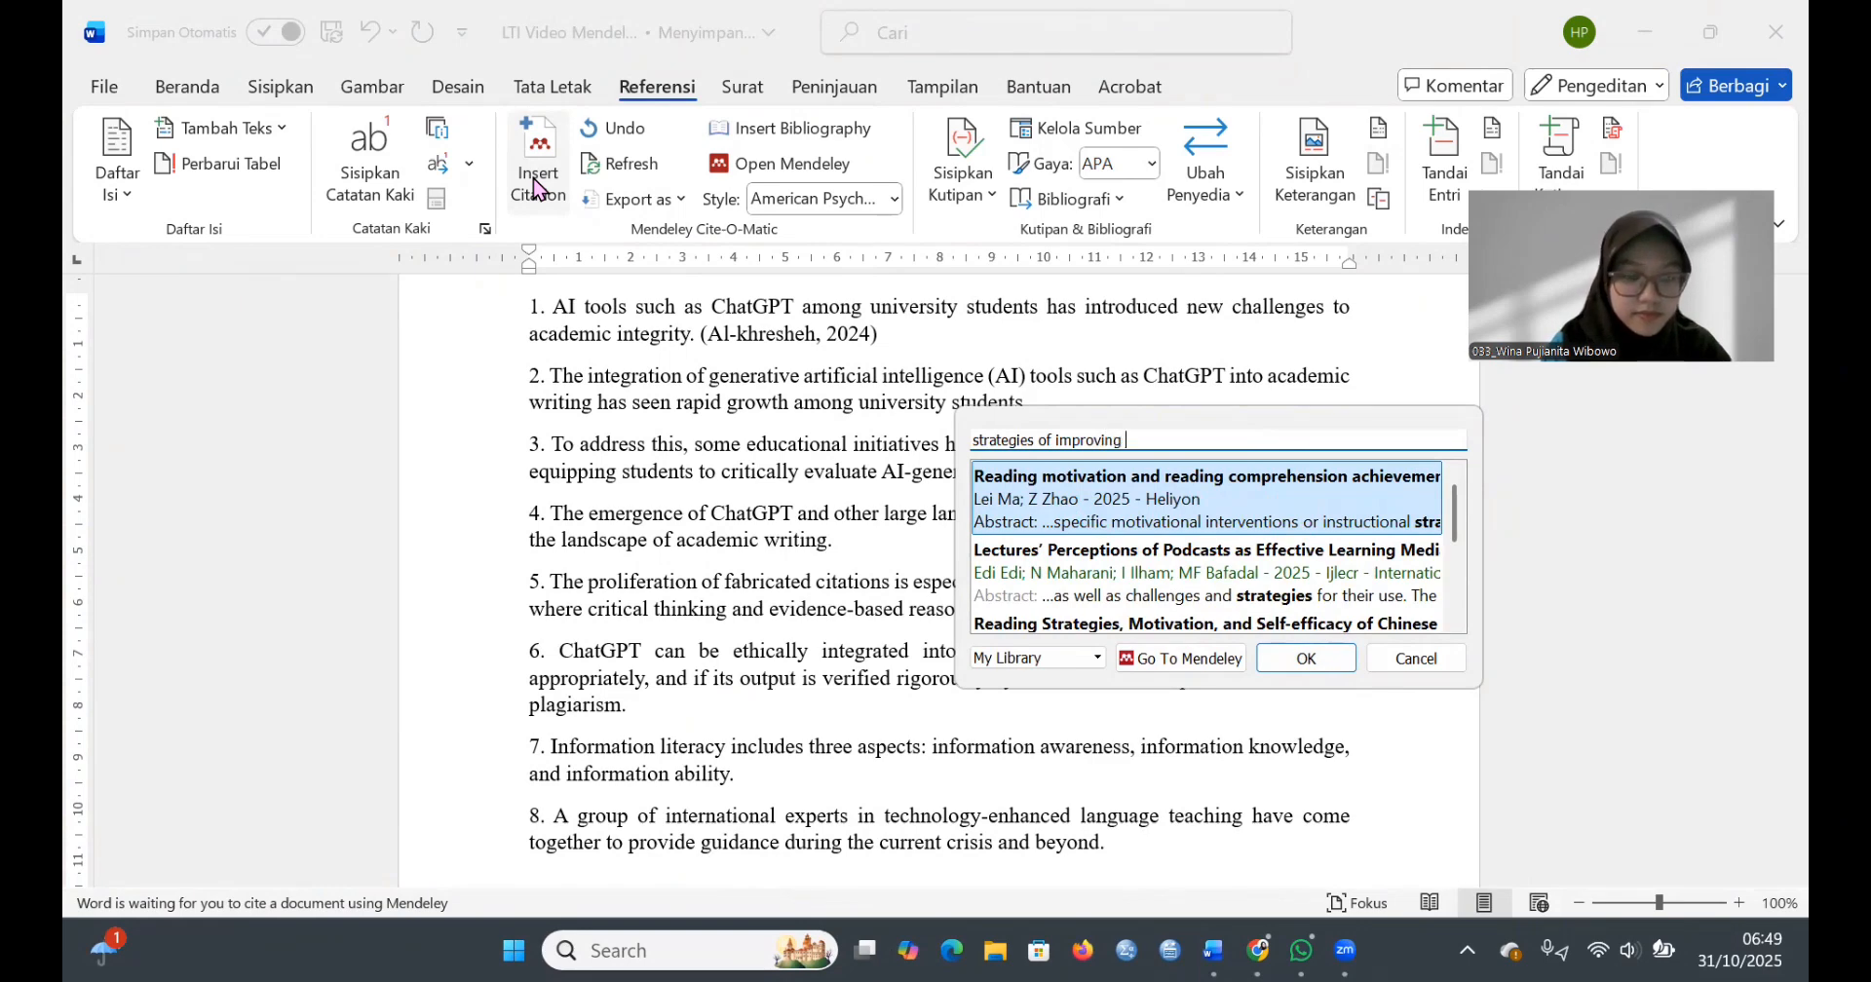
scroll(1185, 570, down, 3)
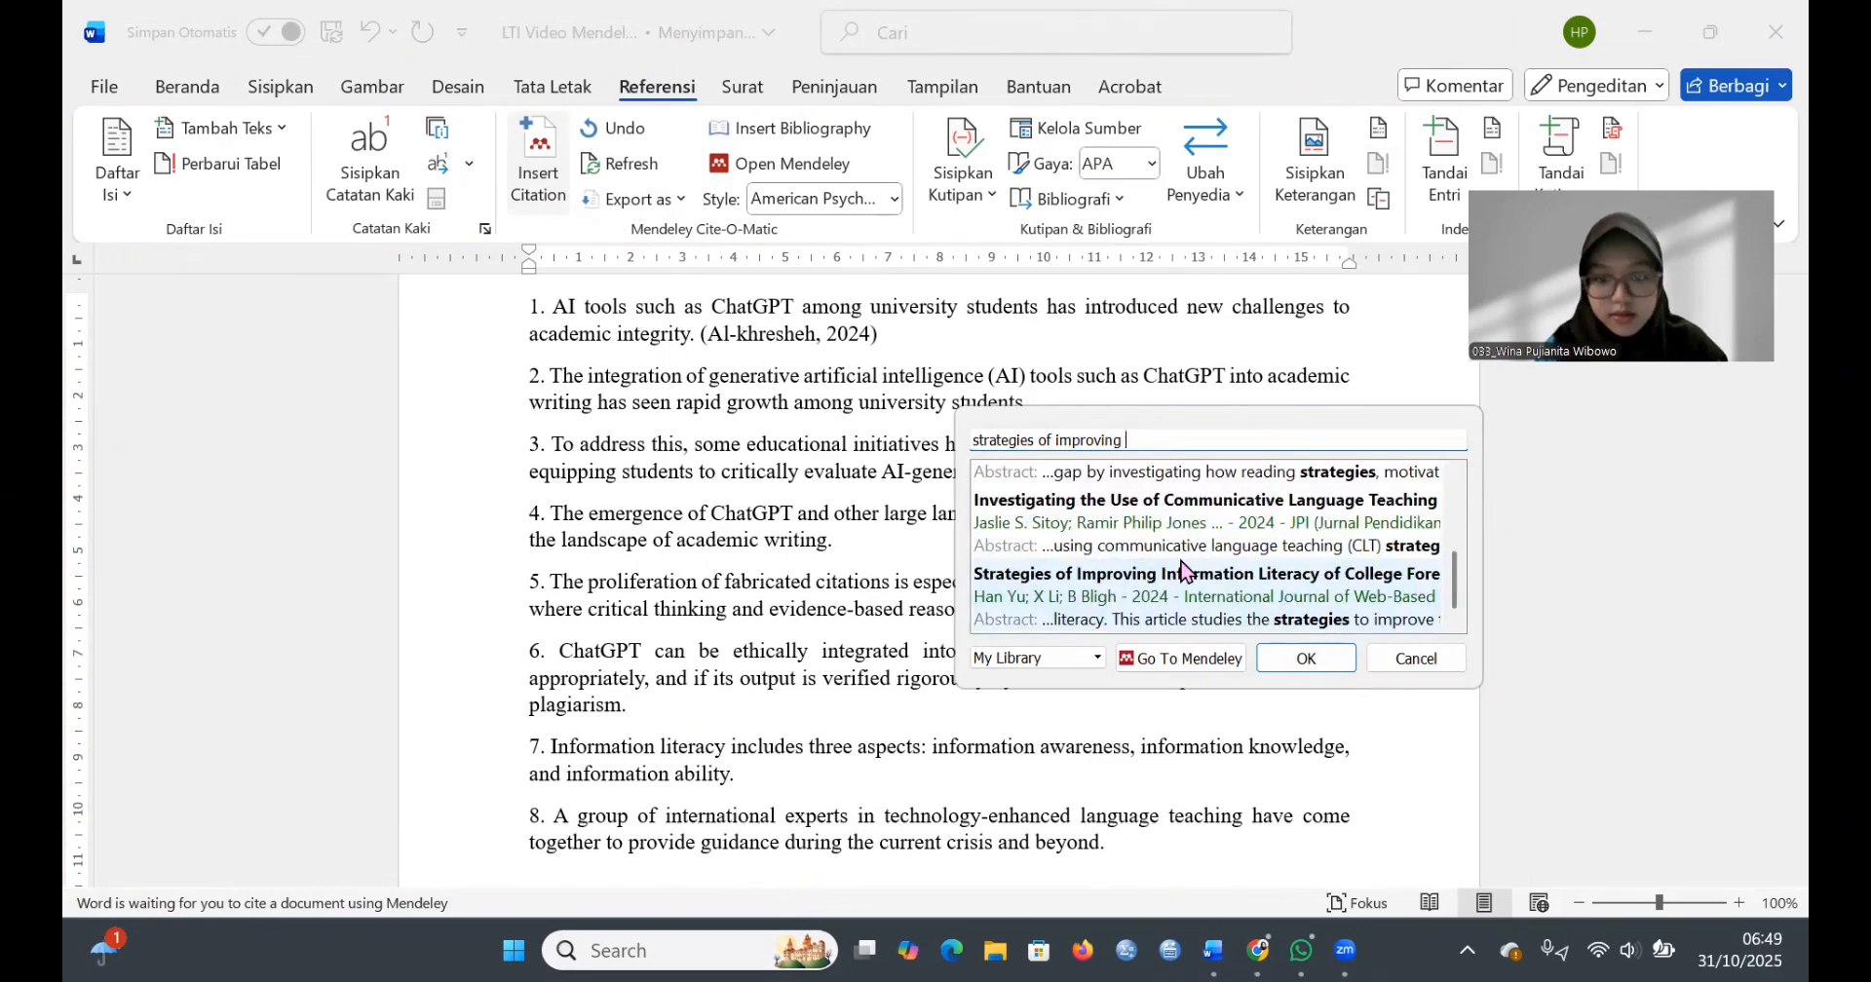
click(1185, 596)
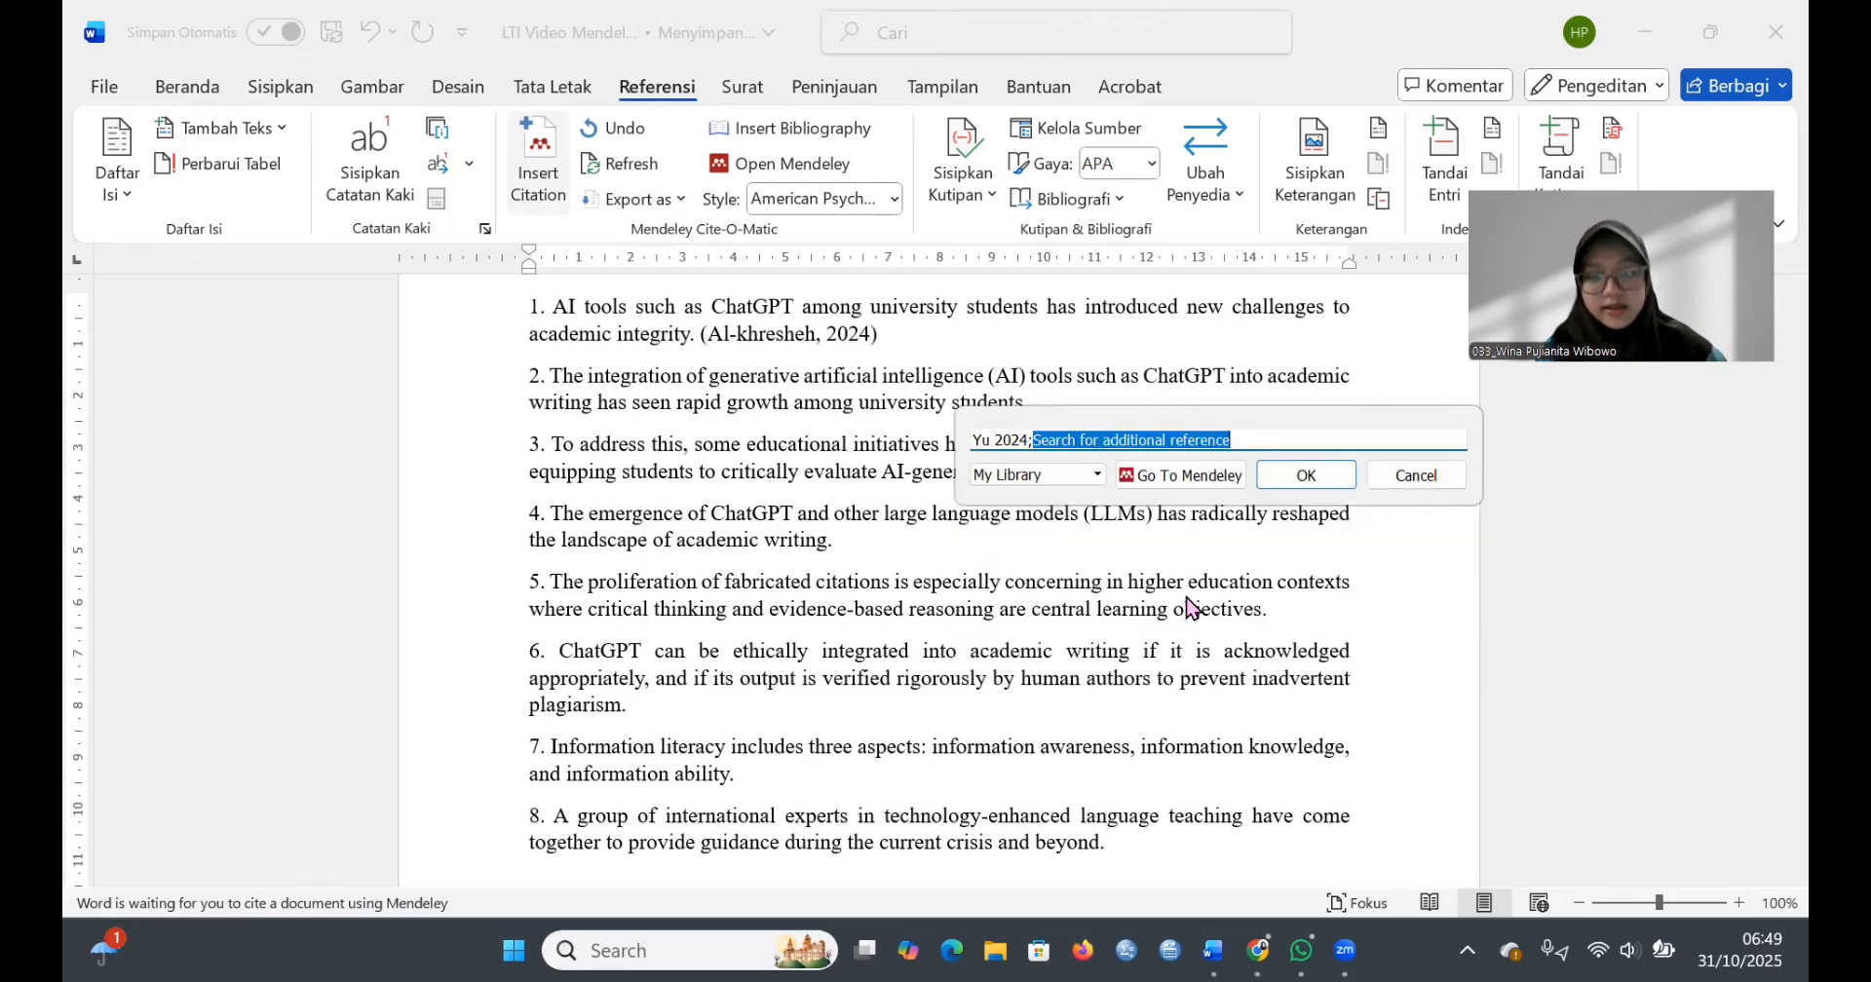
click(1281, 478)
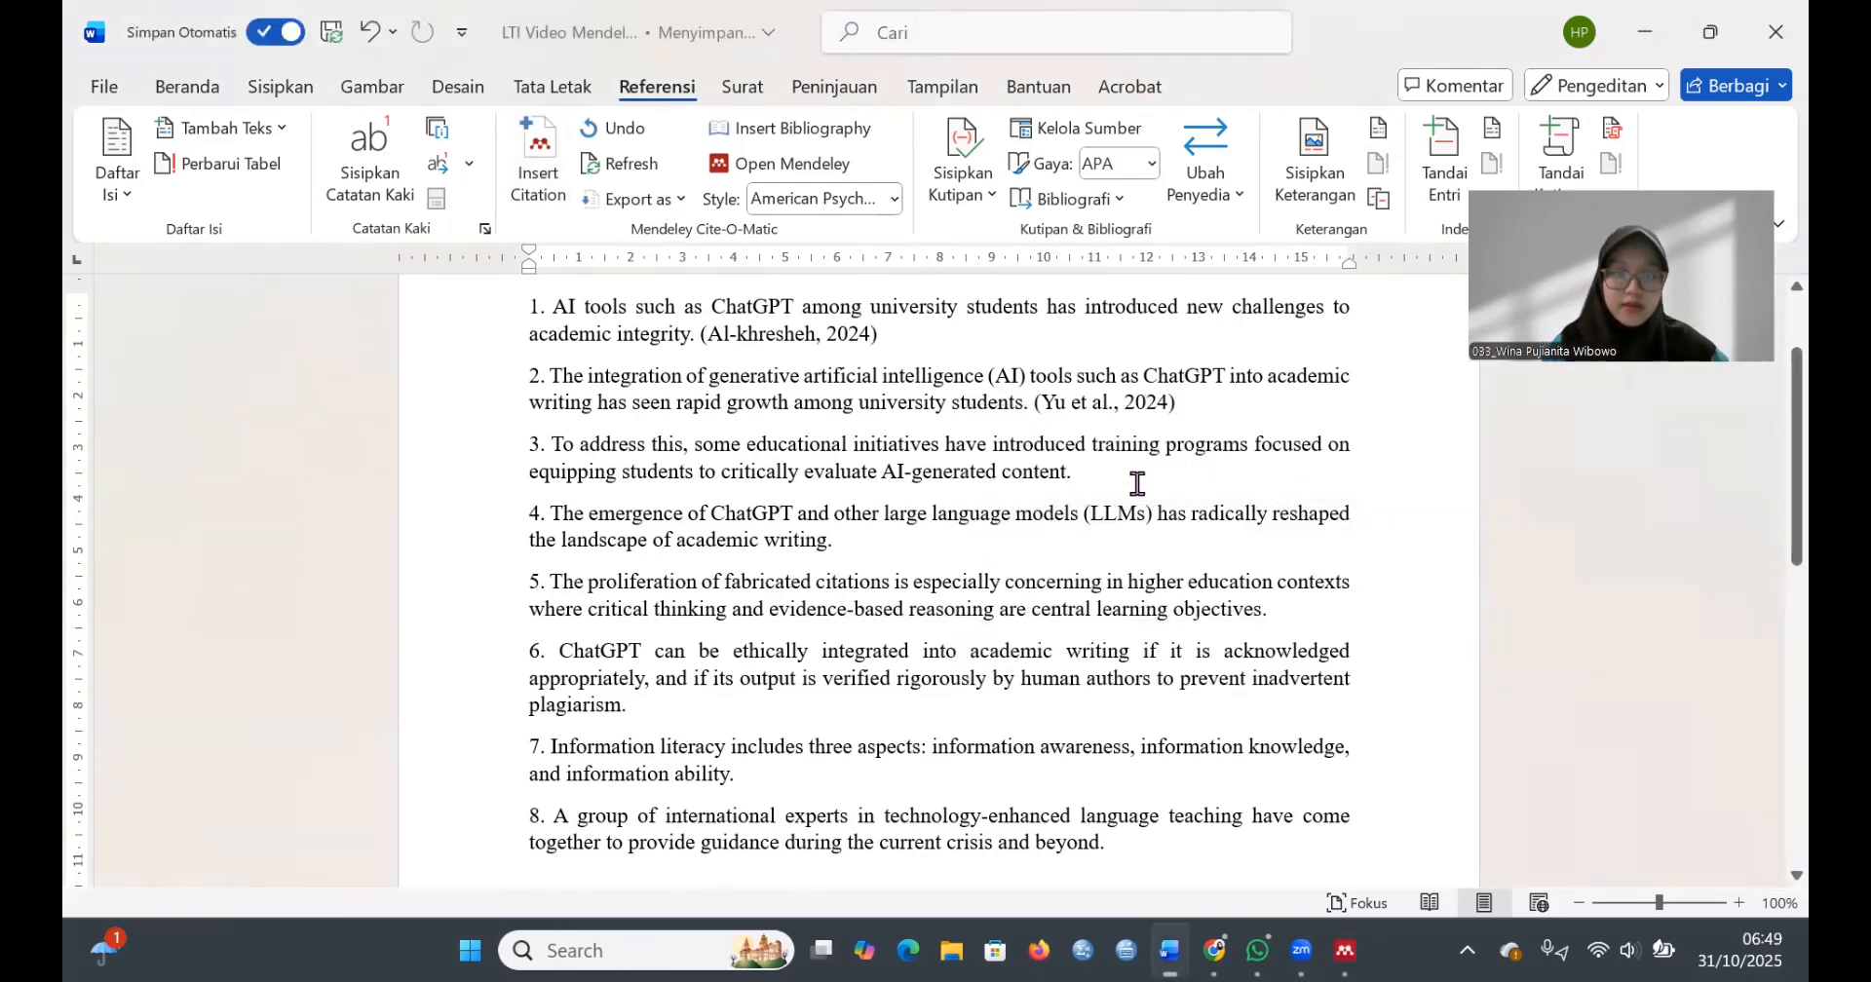
- Cite "Exploring AI-mediated informal digital learning of English" from the Mendeley library at the end of sentence 3
click(542, 194)
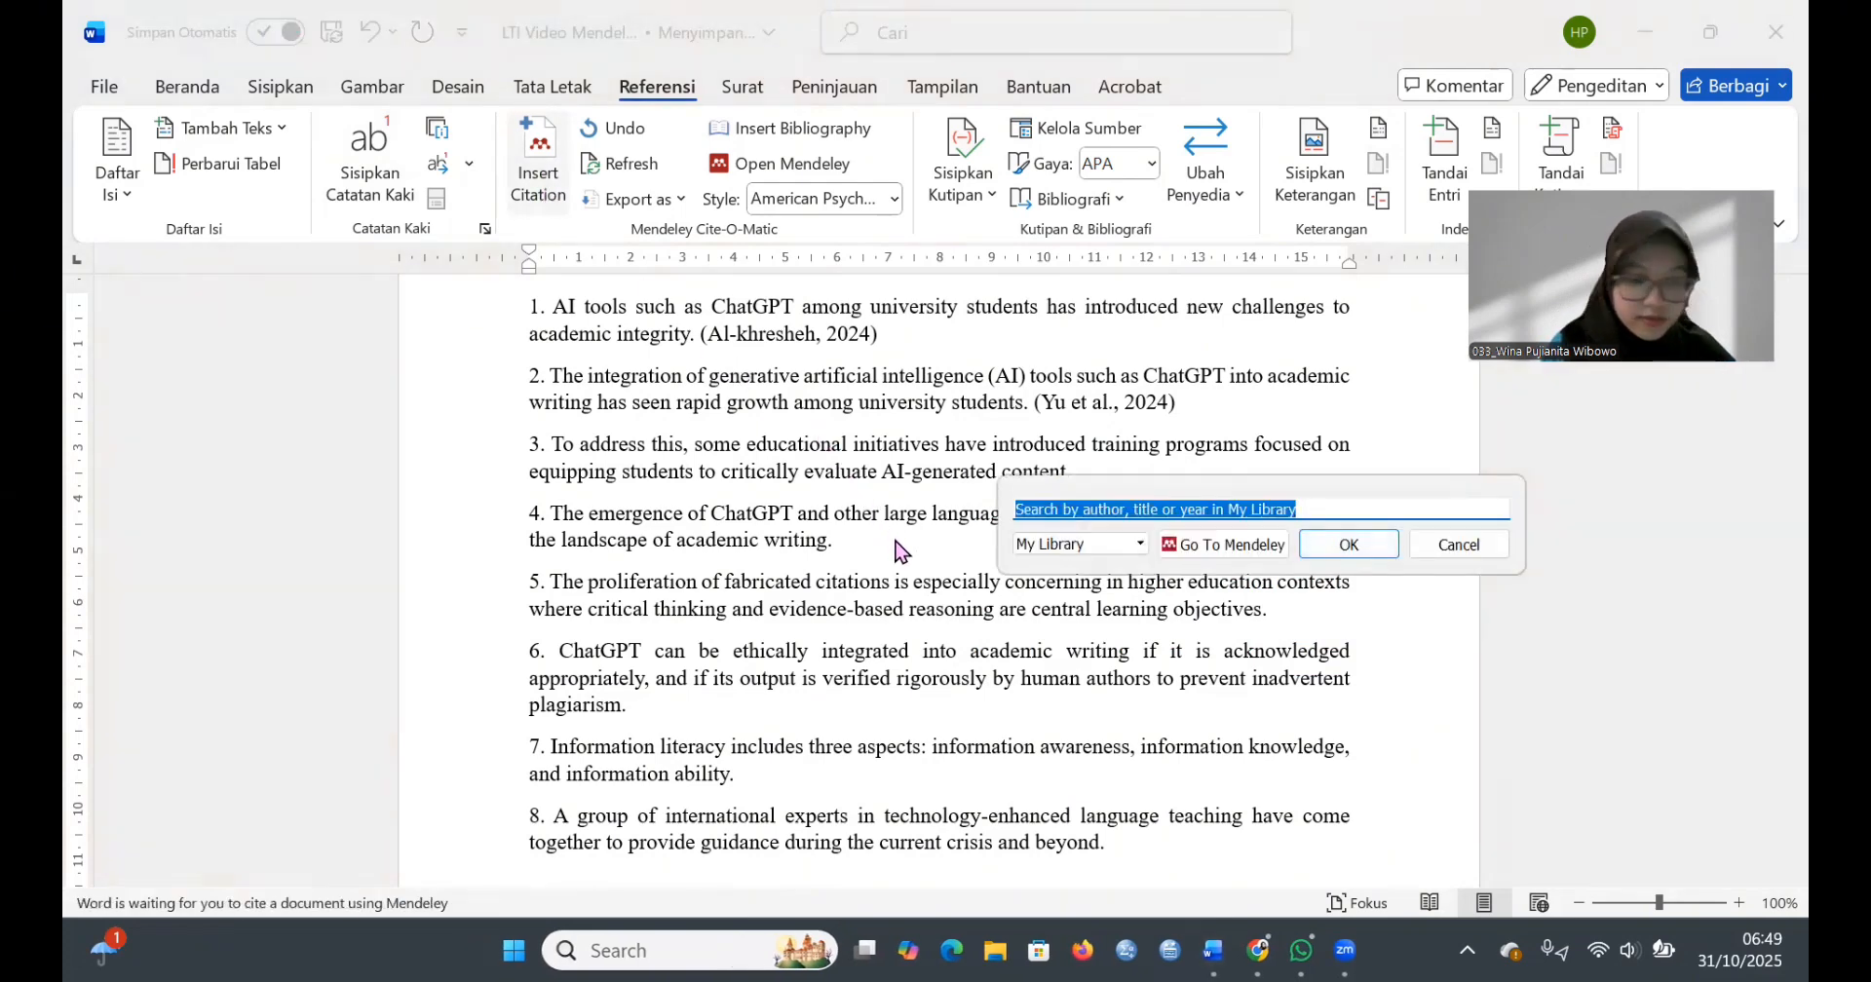
text(ex)
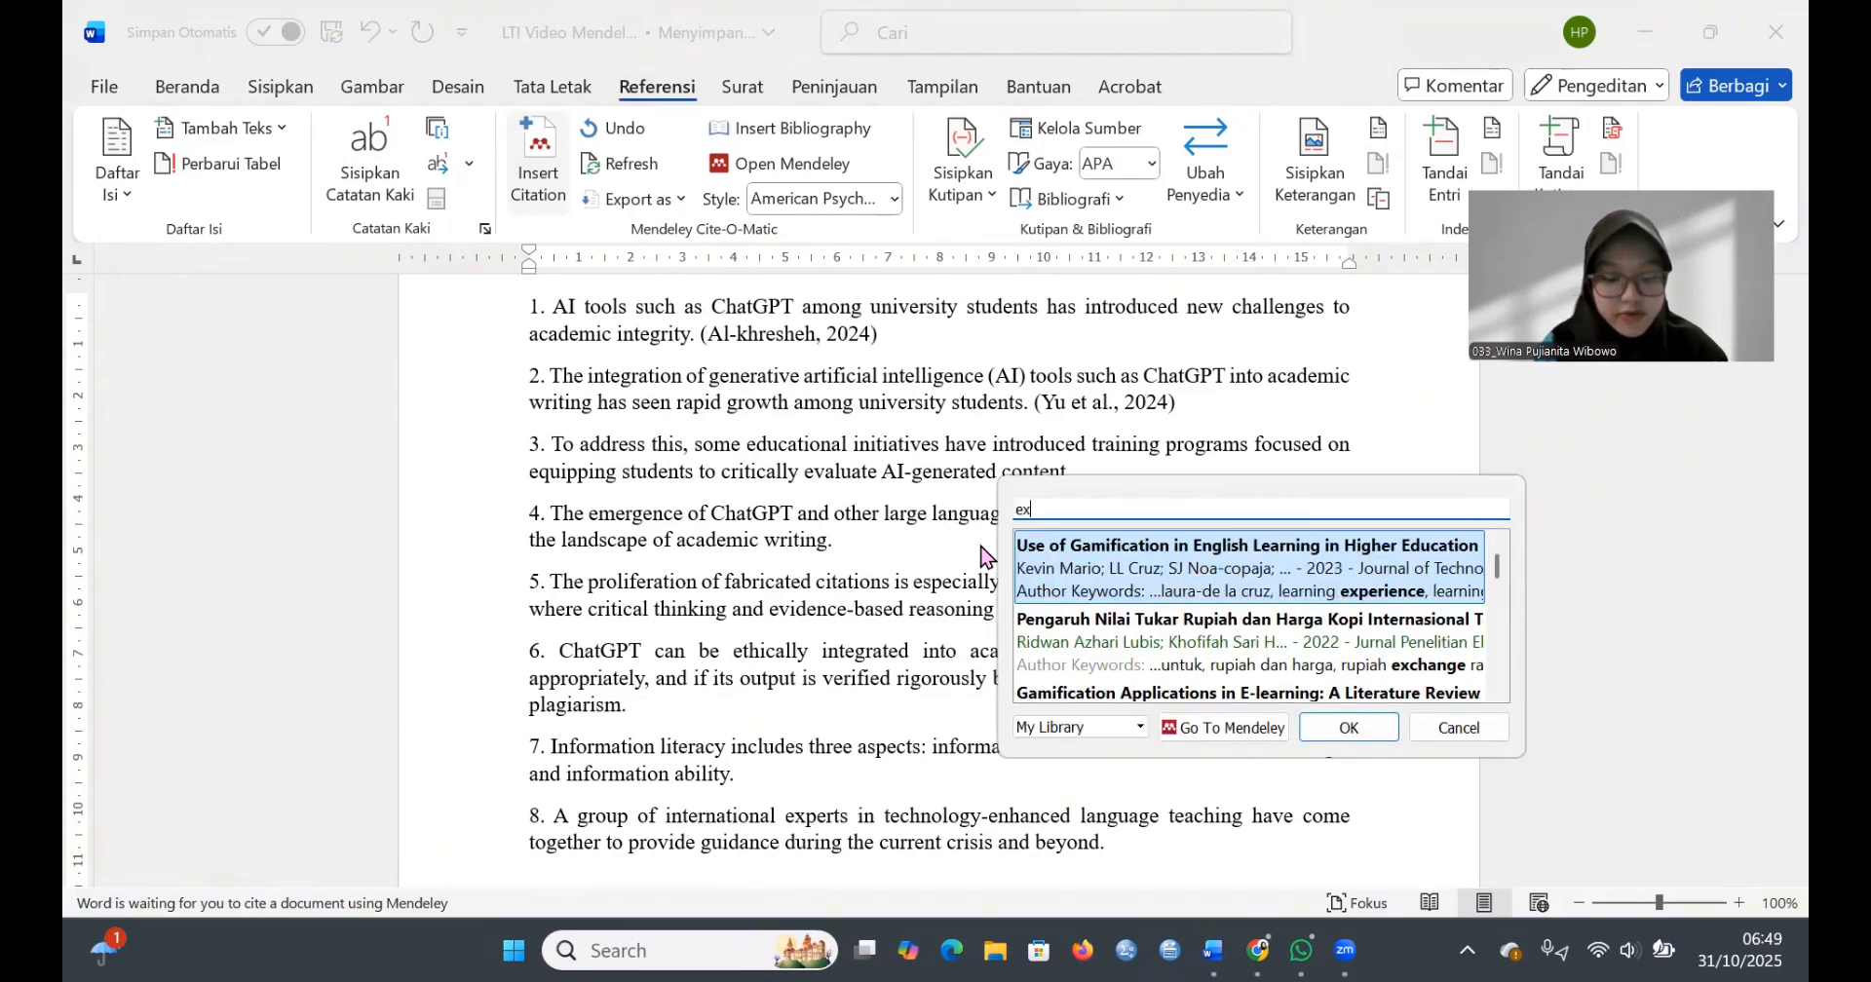
text(p)
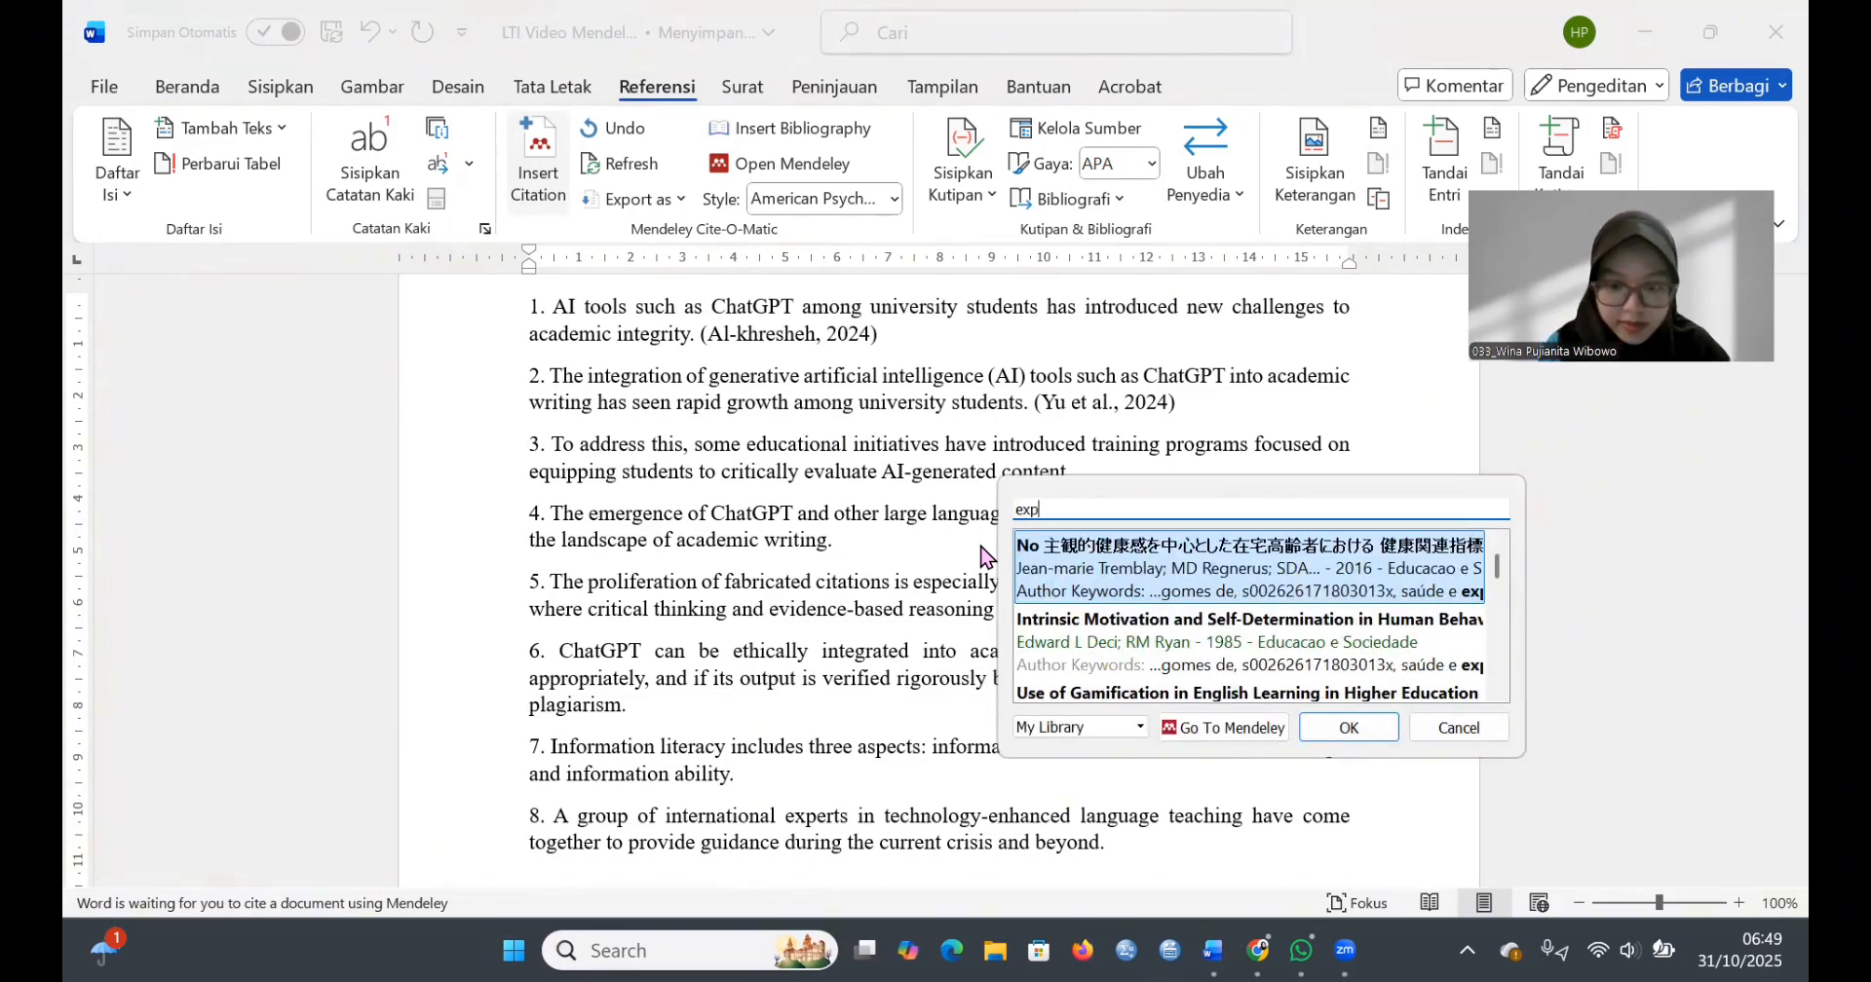
text(loring )
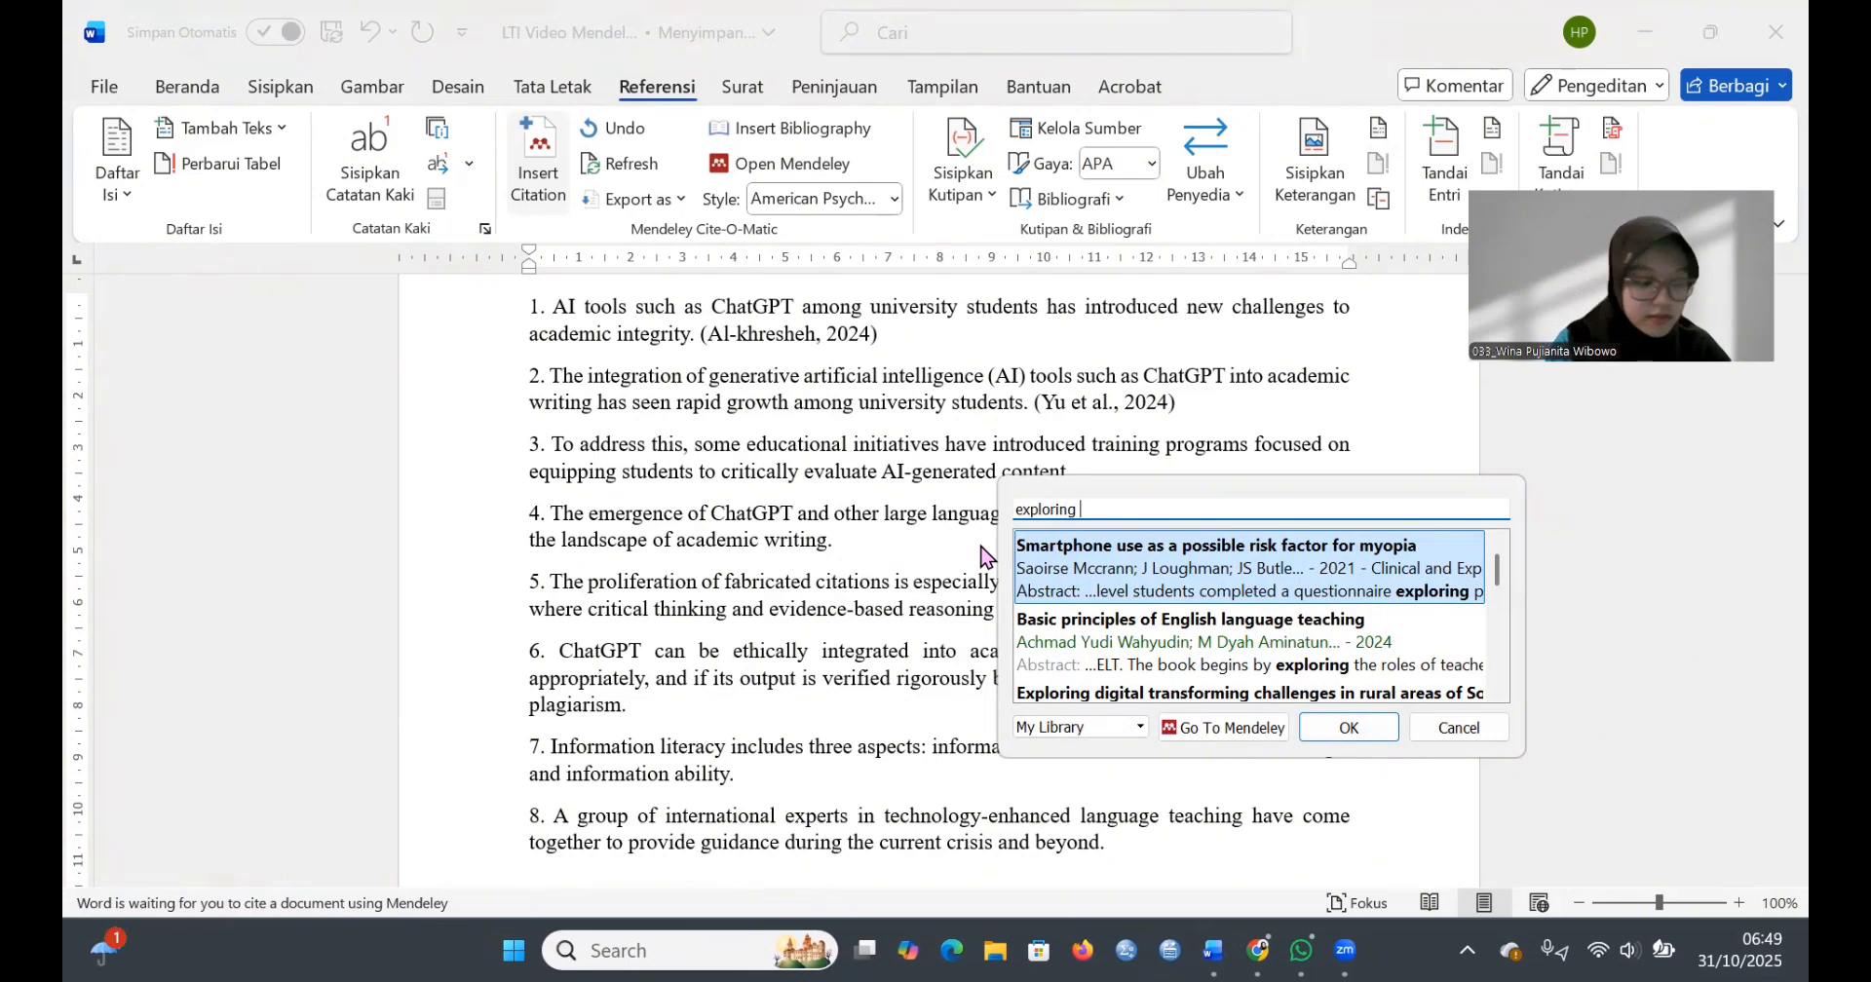
text(ai me)
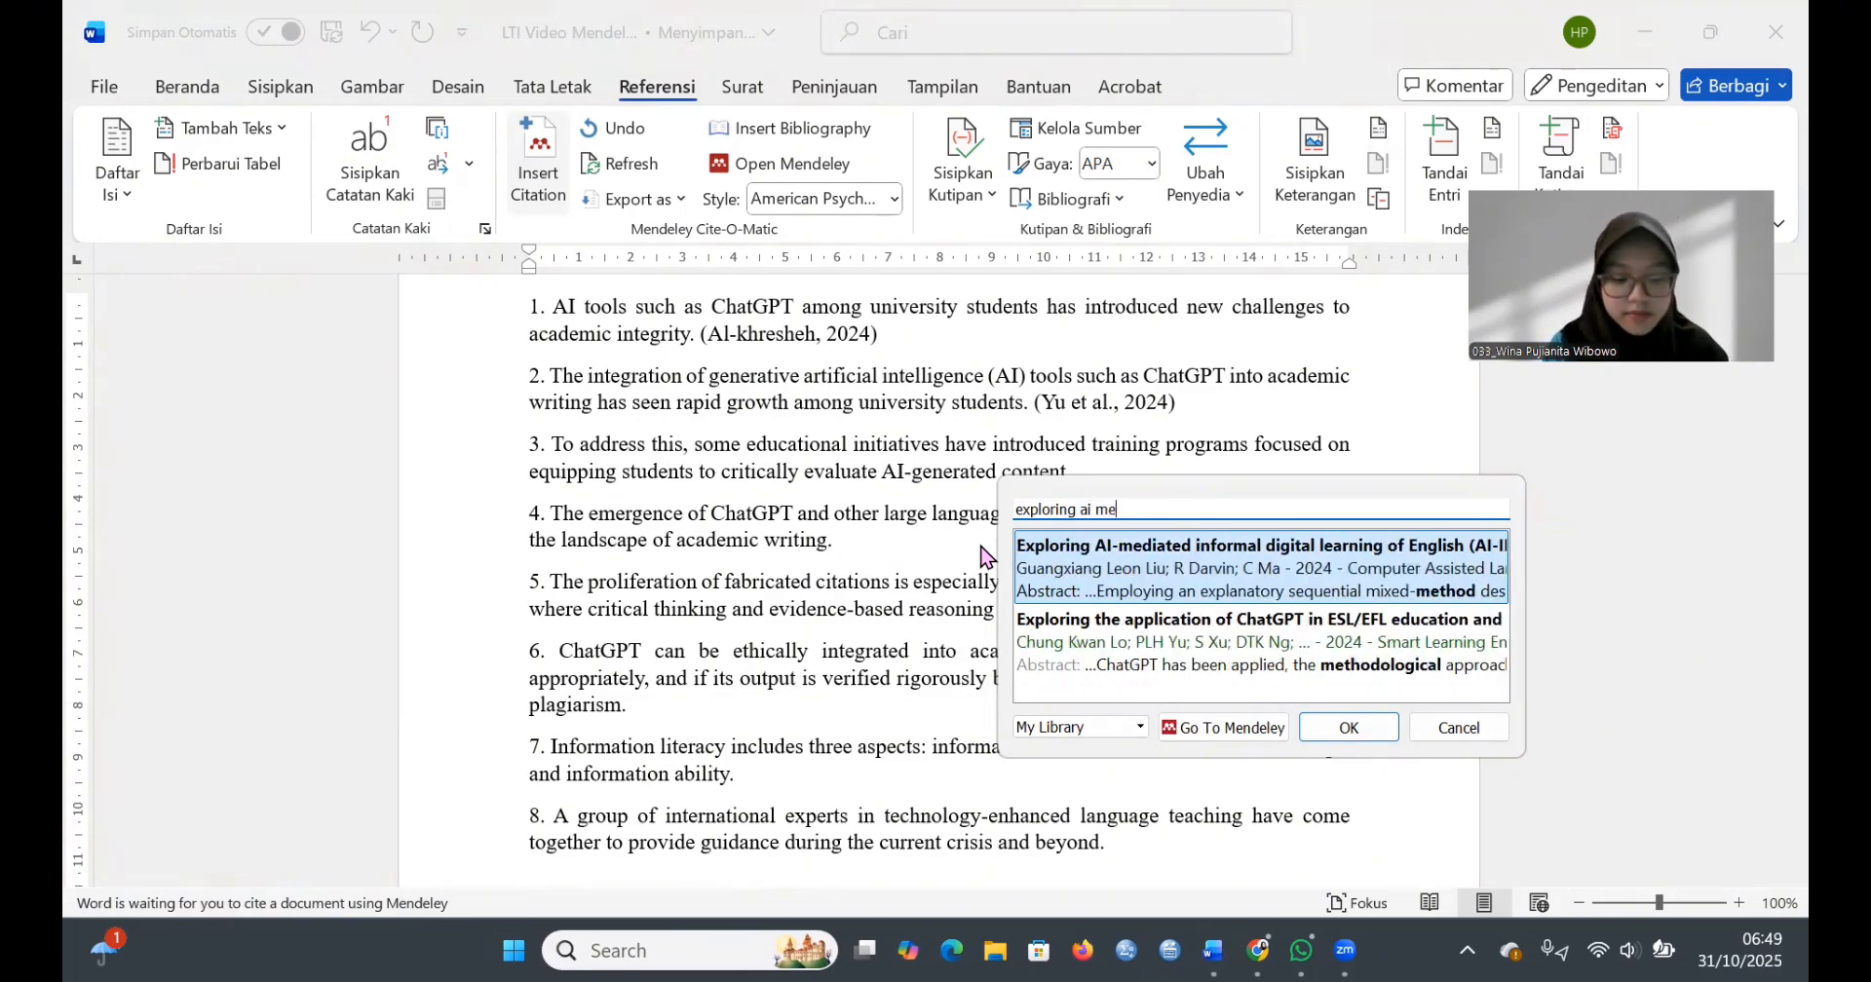
click(1167, 577)
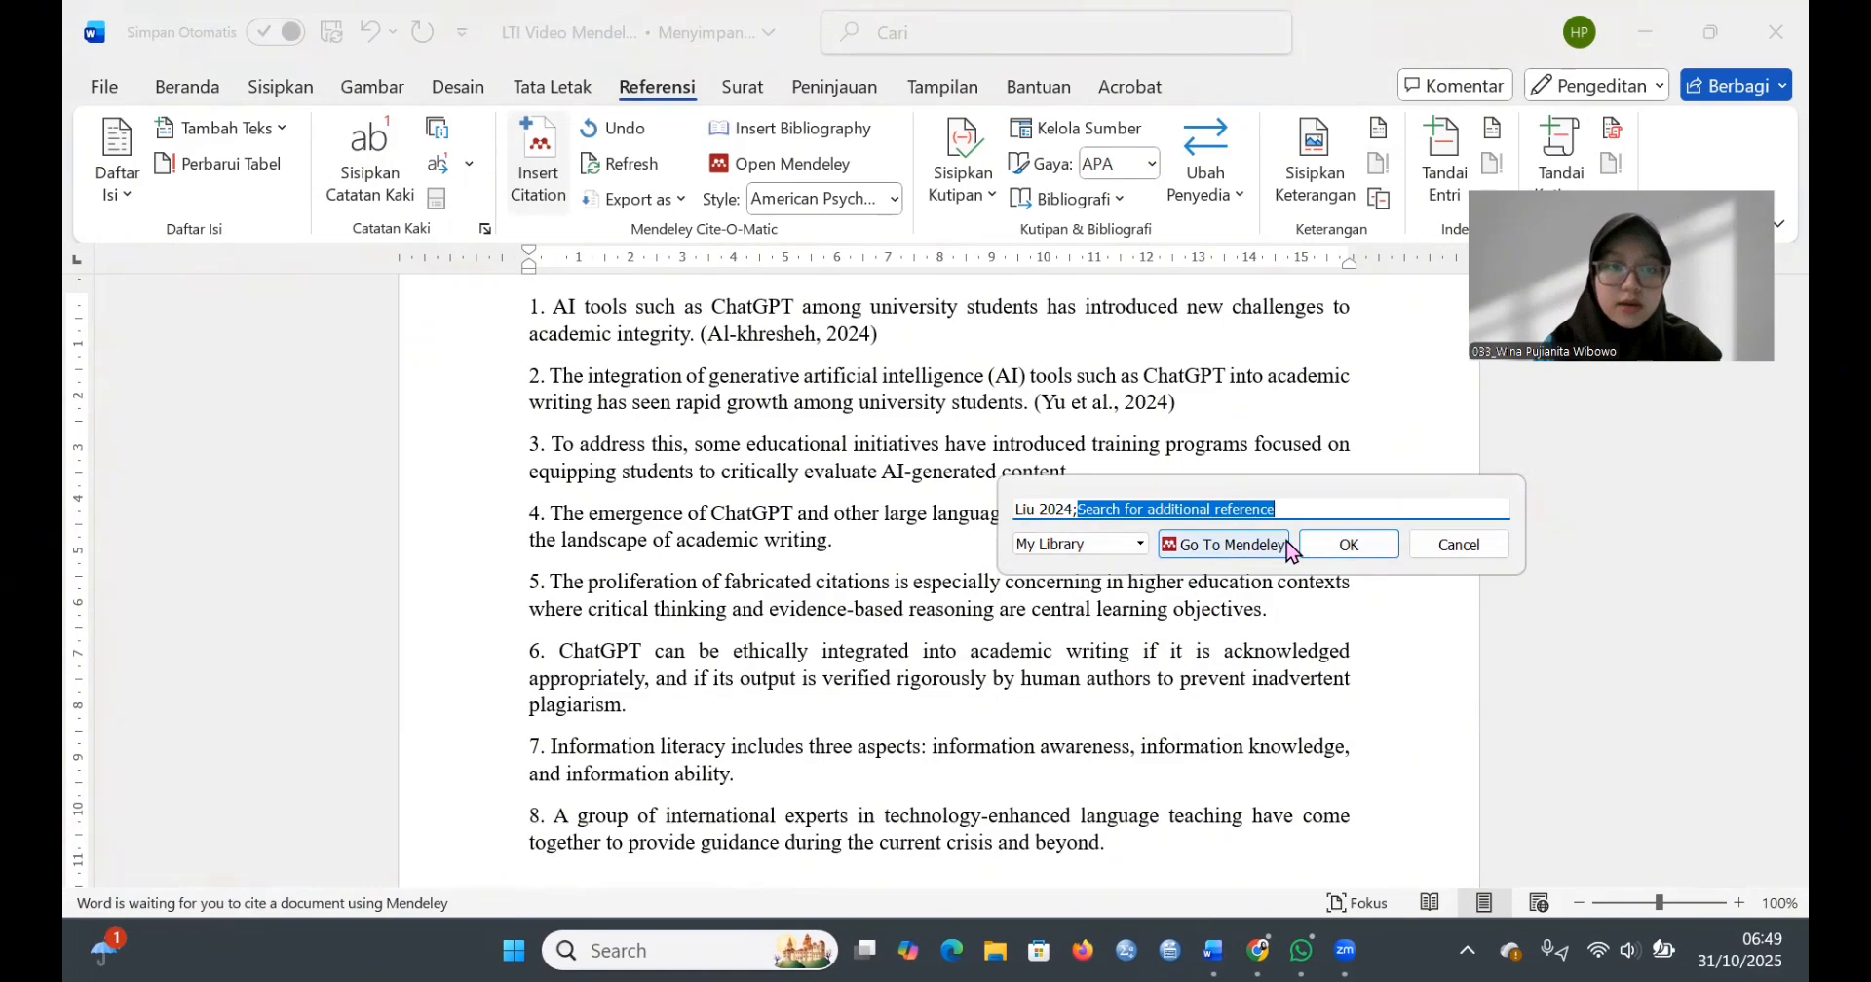
click(1348, 544)
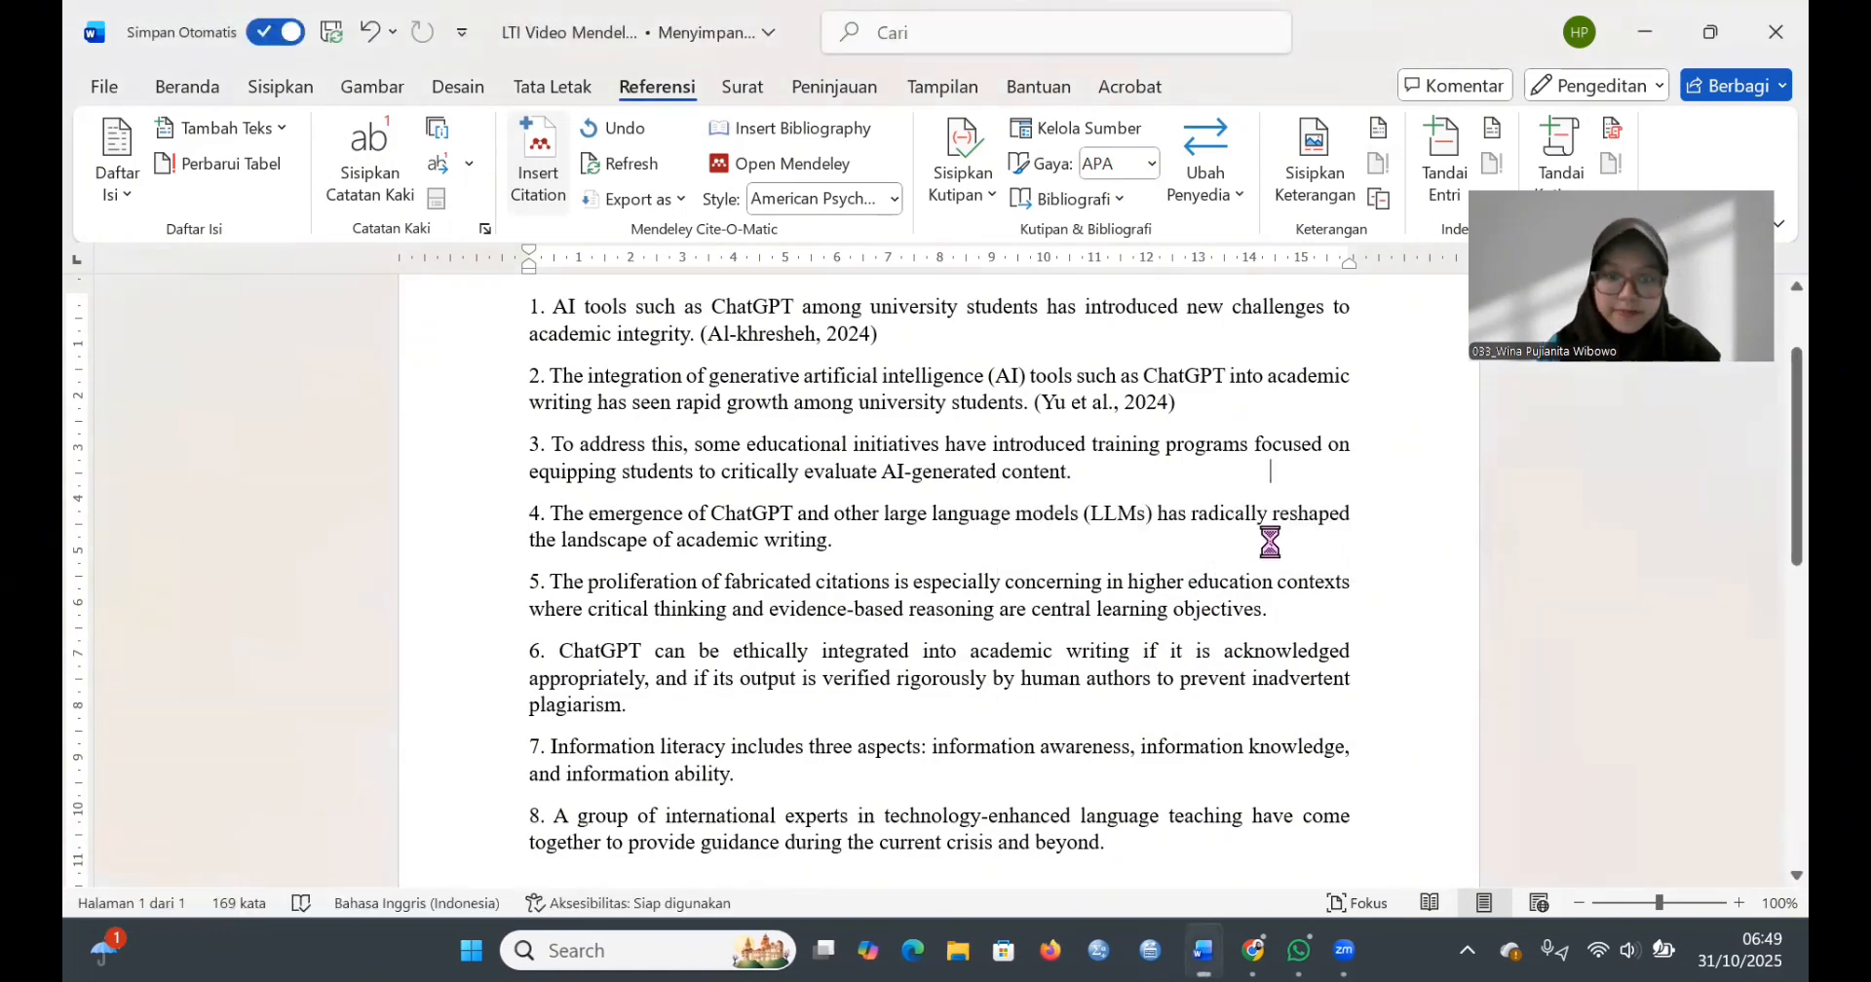
- Cite the 2025 article "EFL teachers' generative artificial intelligence (GenAI) literacy" from the Mendeley library at the end of sentence 4
scroll(1072, 546, down, 1)
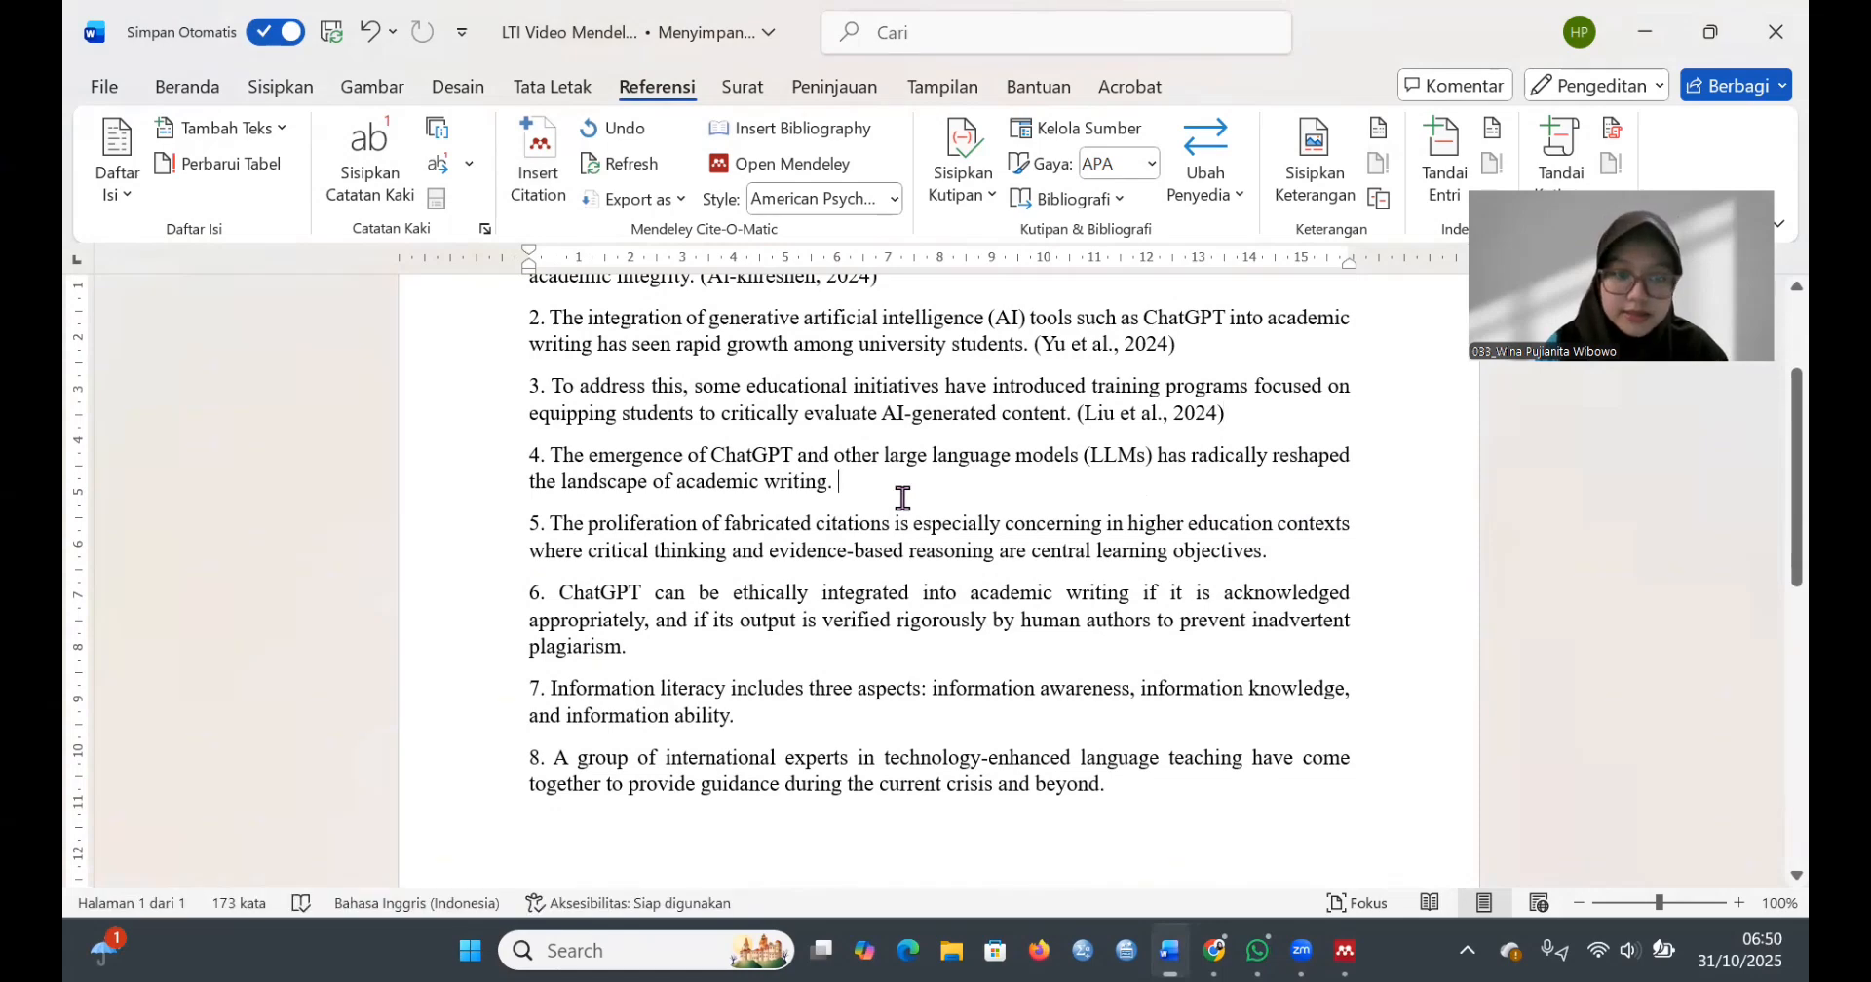
click(534, 170)
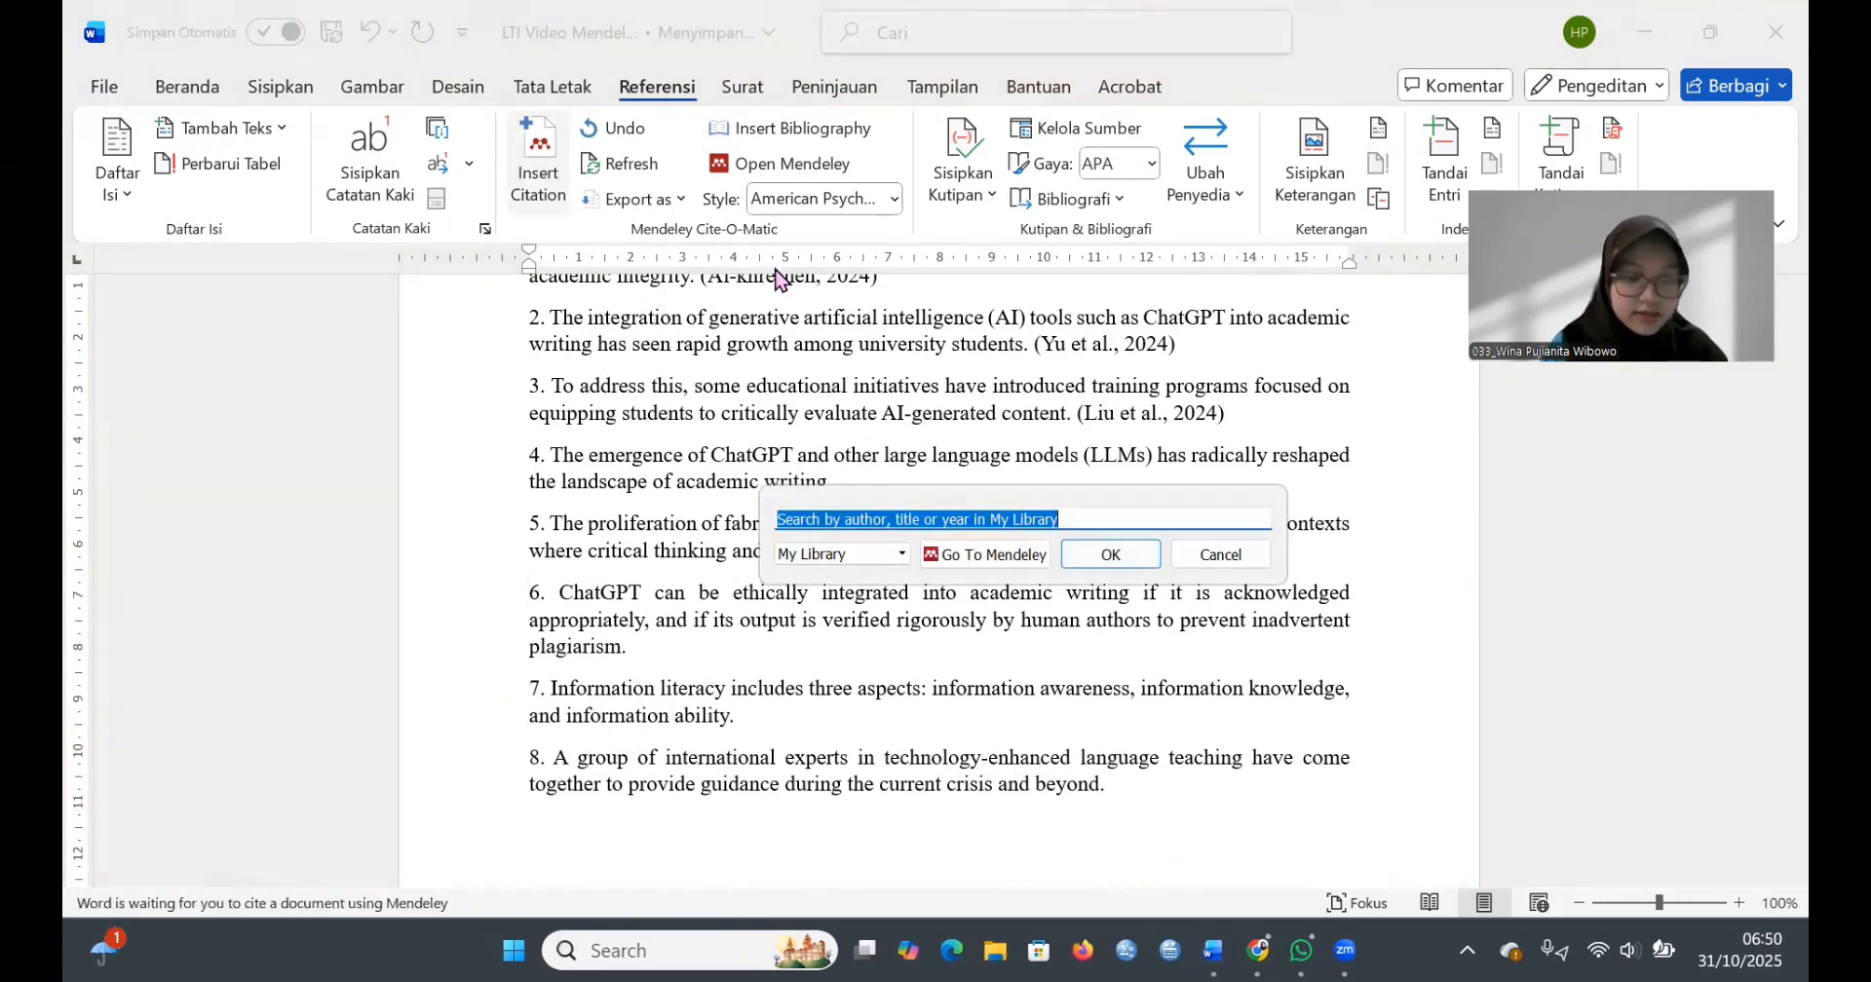
text(efl )
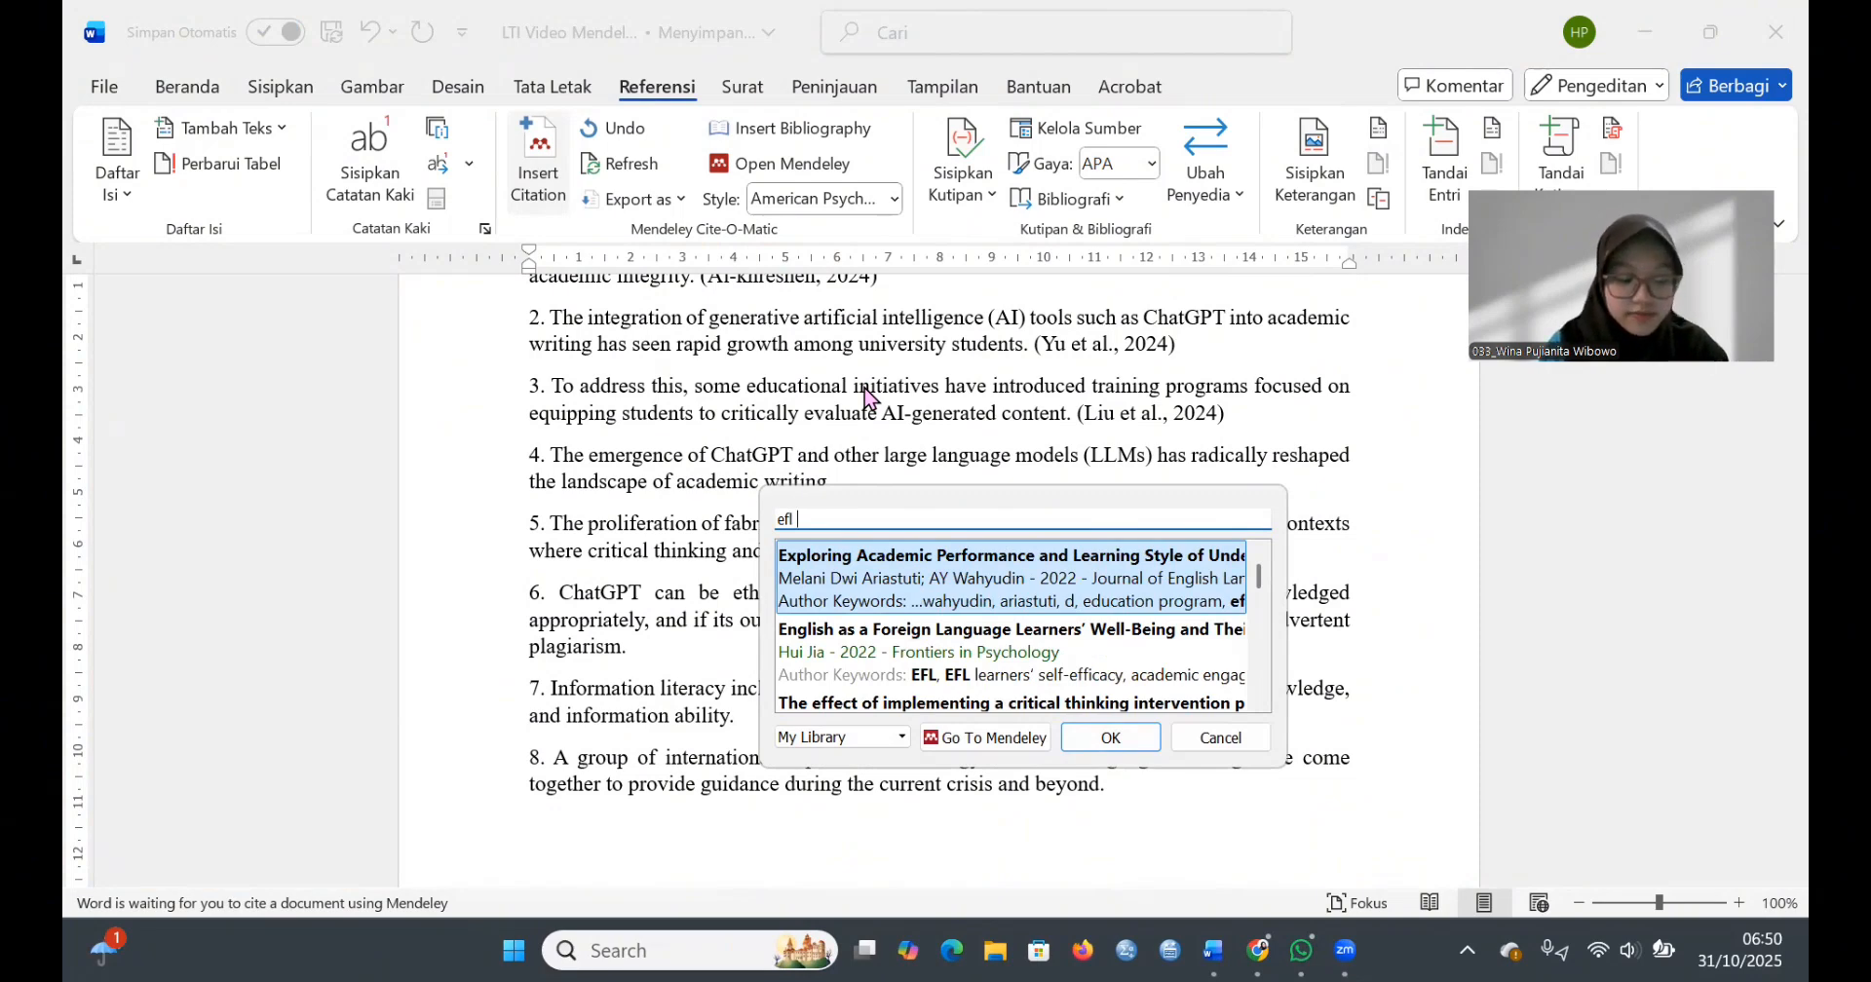
text(teacher)
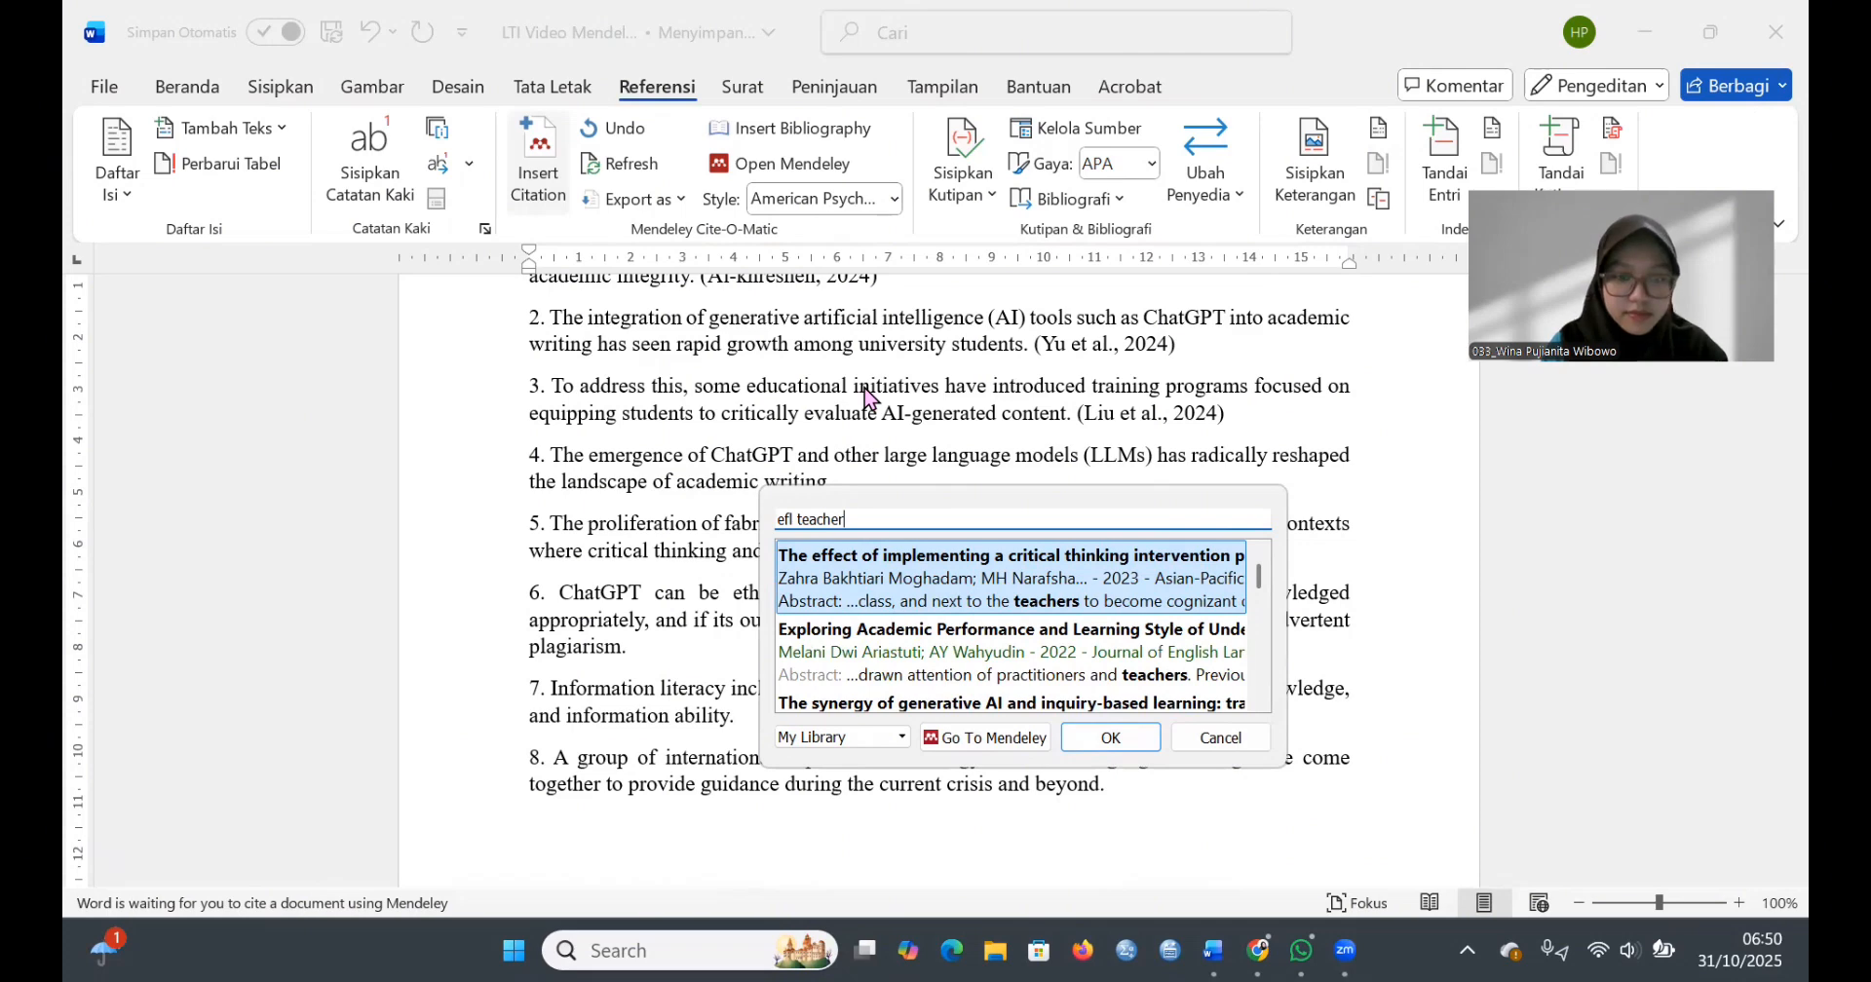
scroll(1025, 643, down, 5)
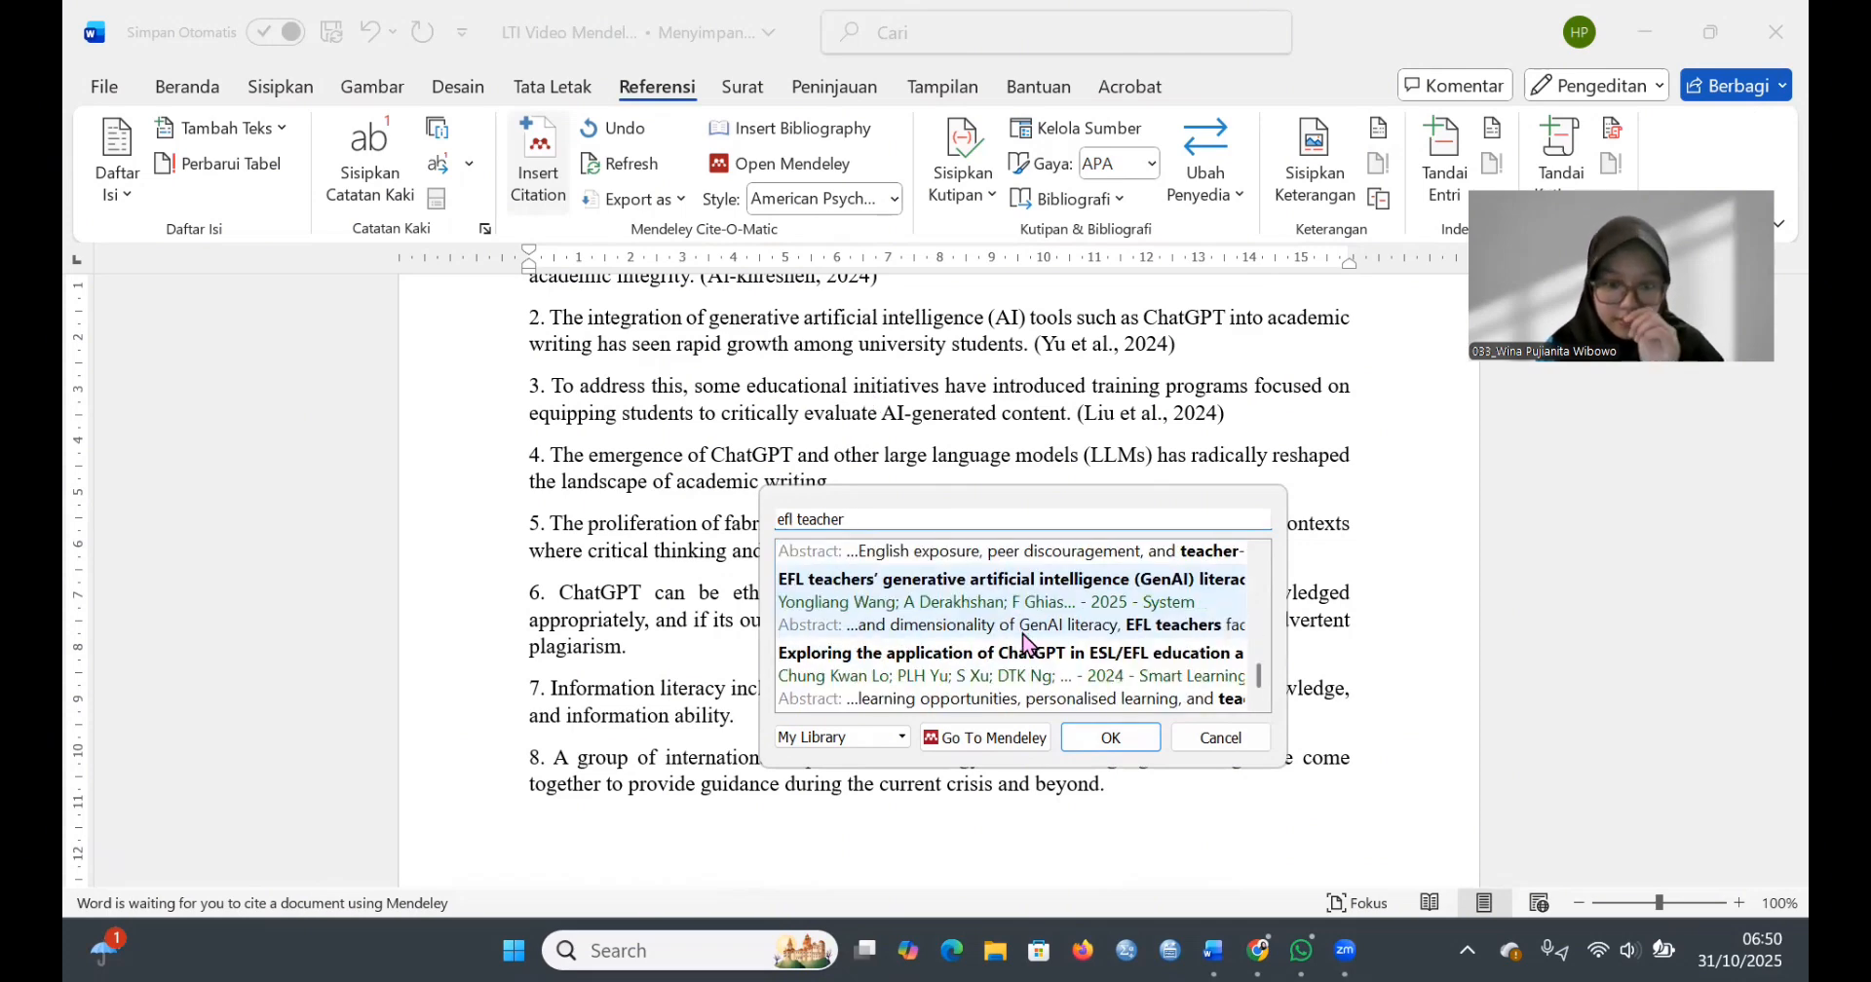
click(1026, 604)
click(1099, 557)
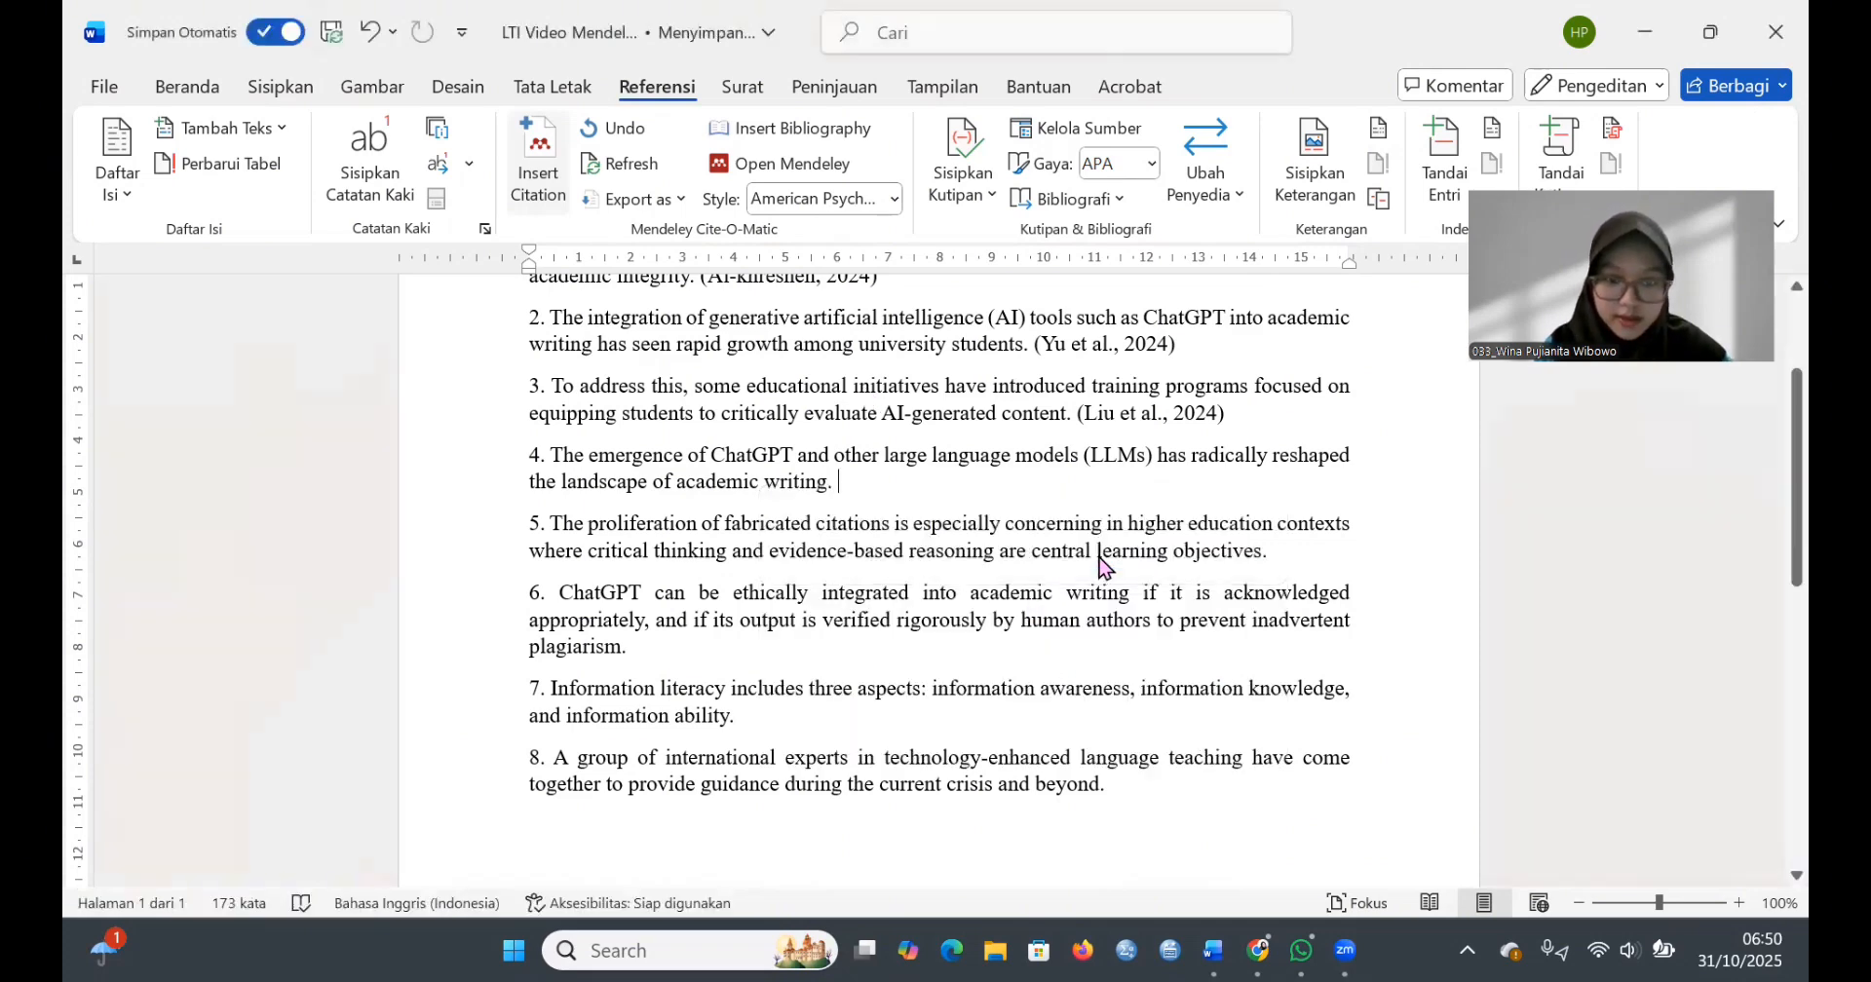
- Cite the 2024 article "Exploring ChatGPT literacy in language education" from the Mendeley library at the end of sentence 5
click(1286, 548)
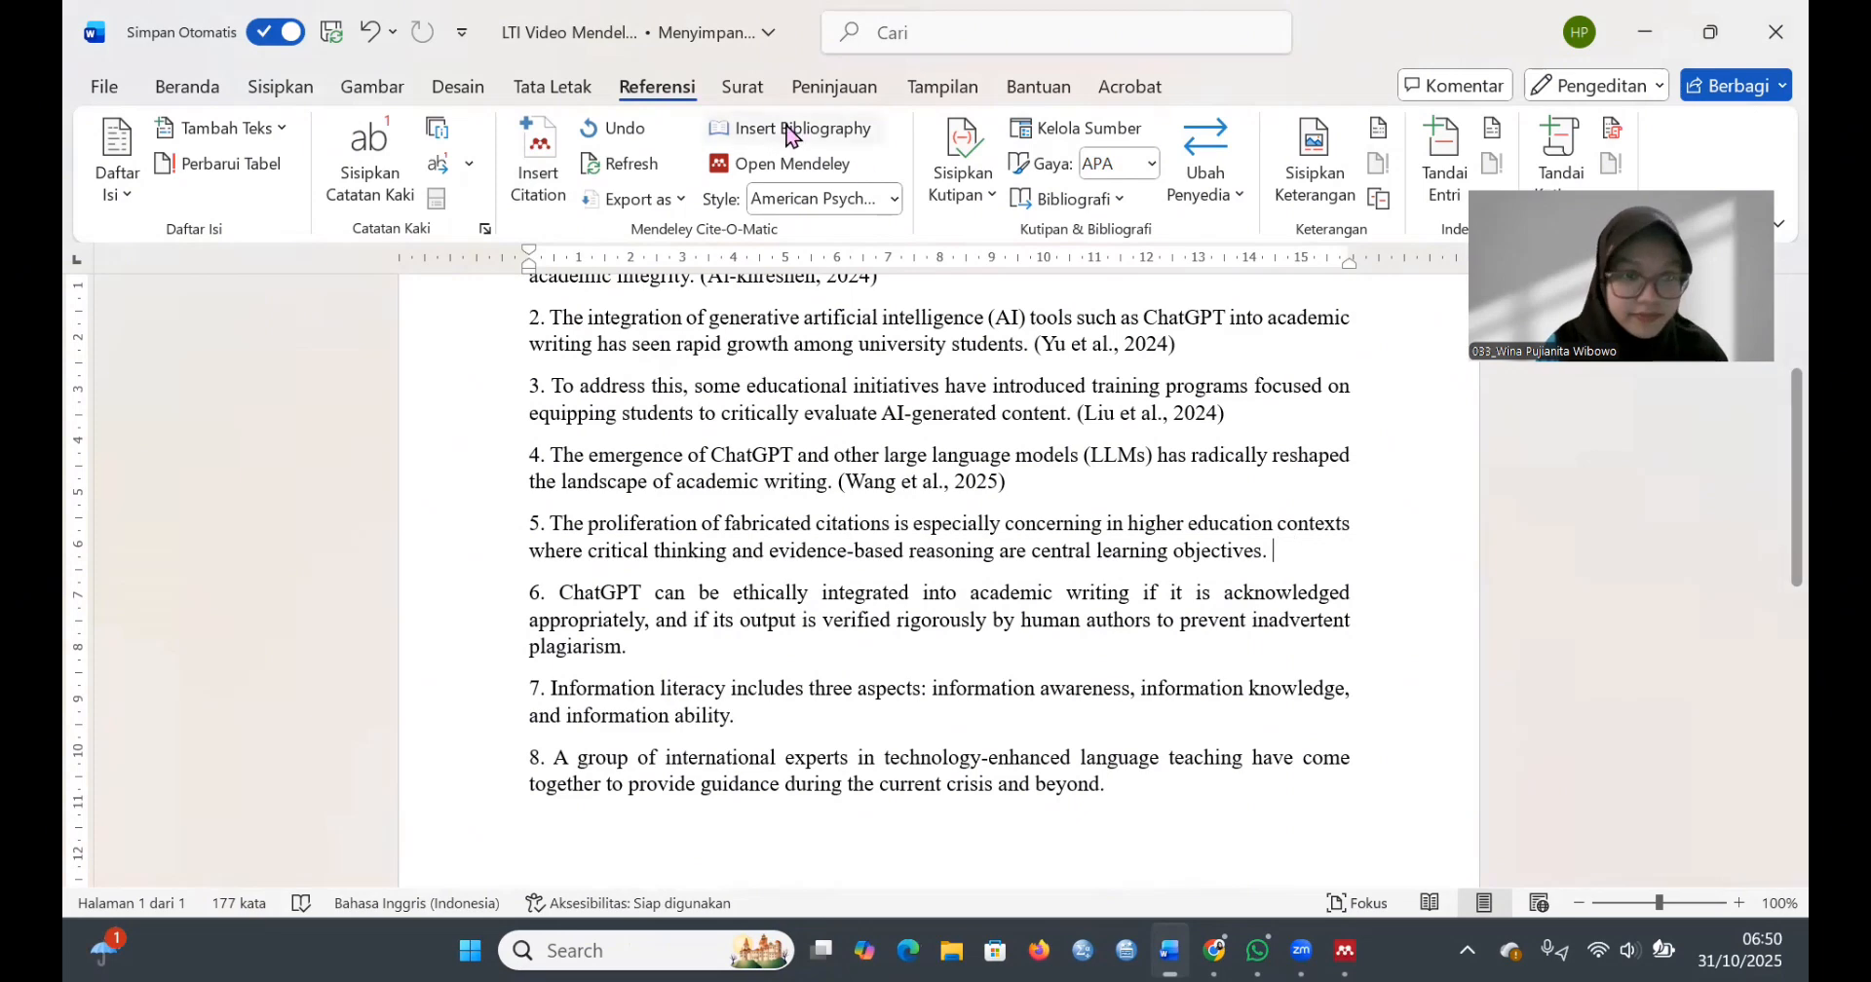
click(539, 155)
text(e)
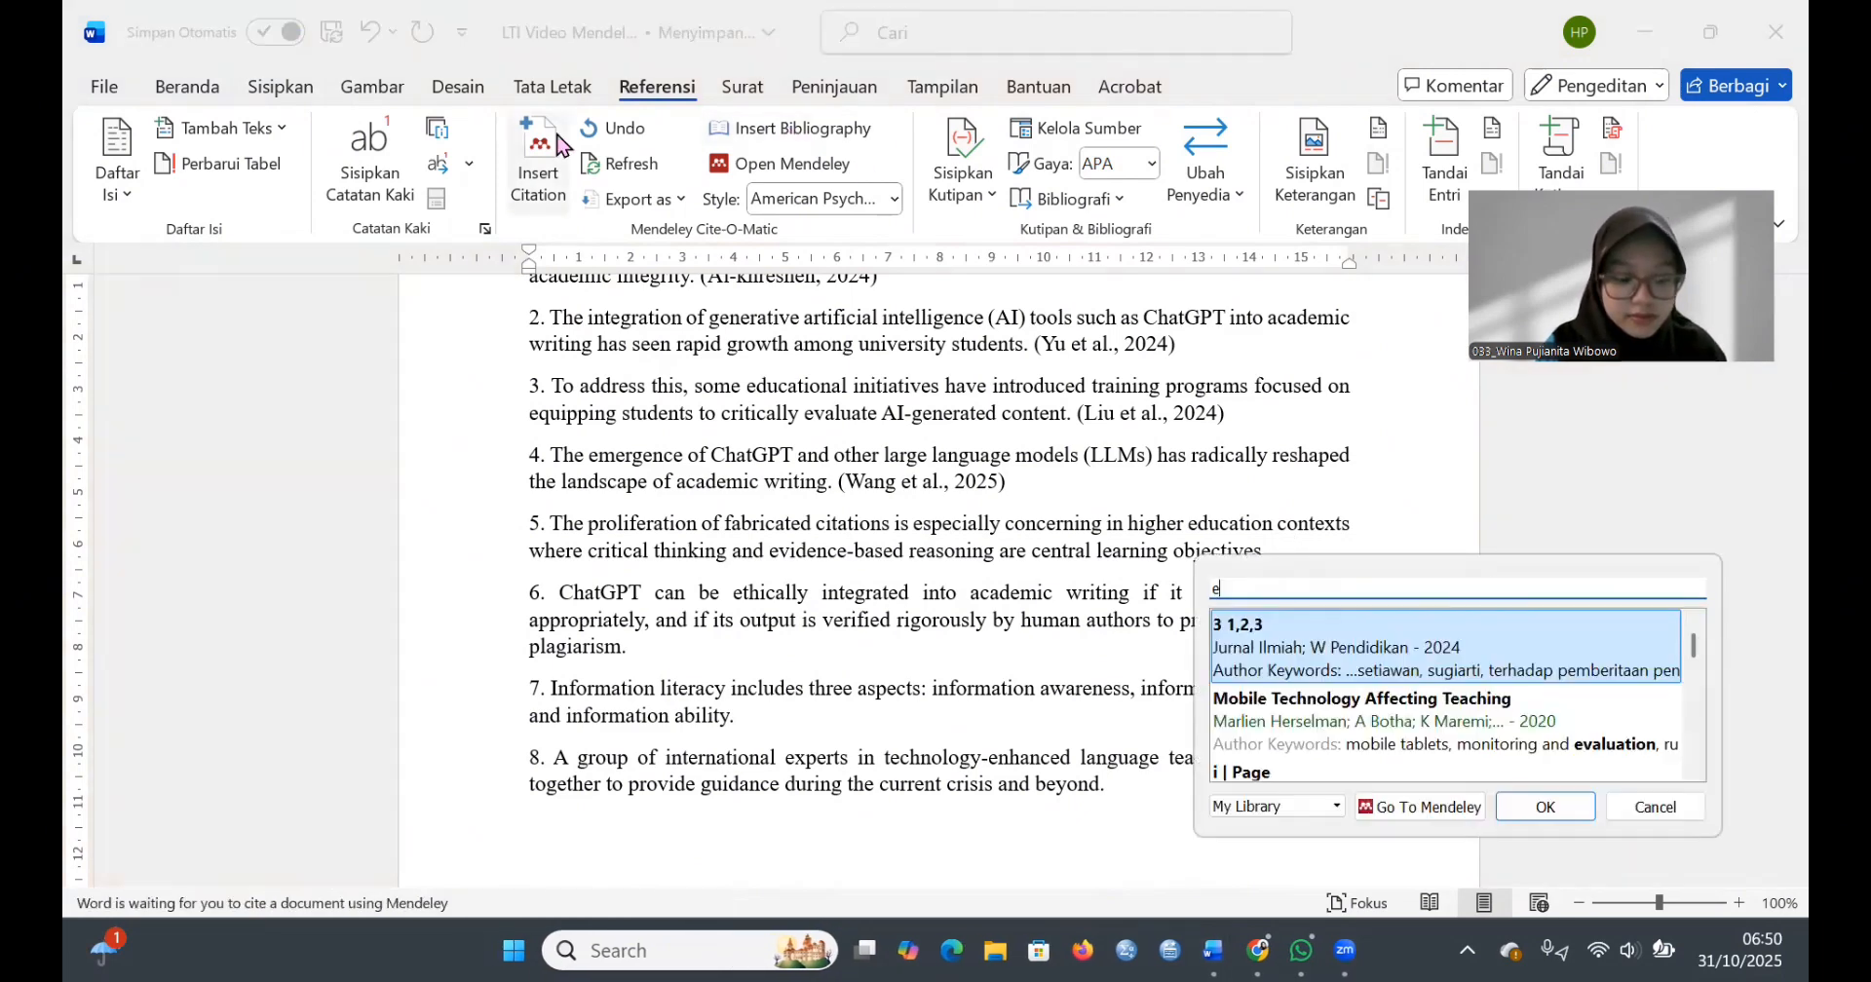
text(xploring )
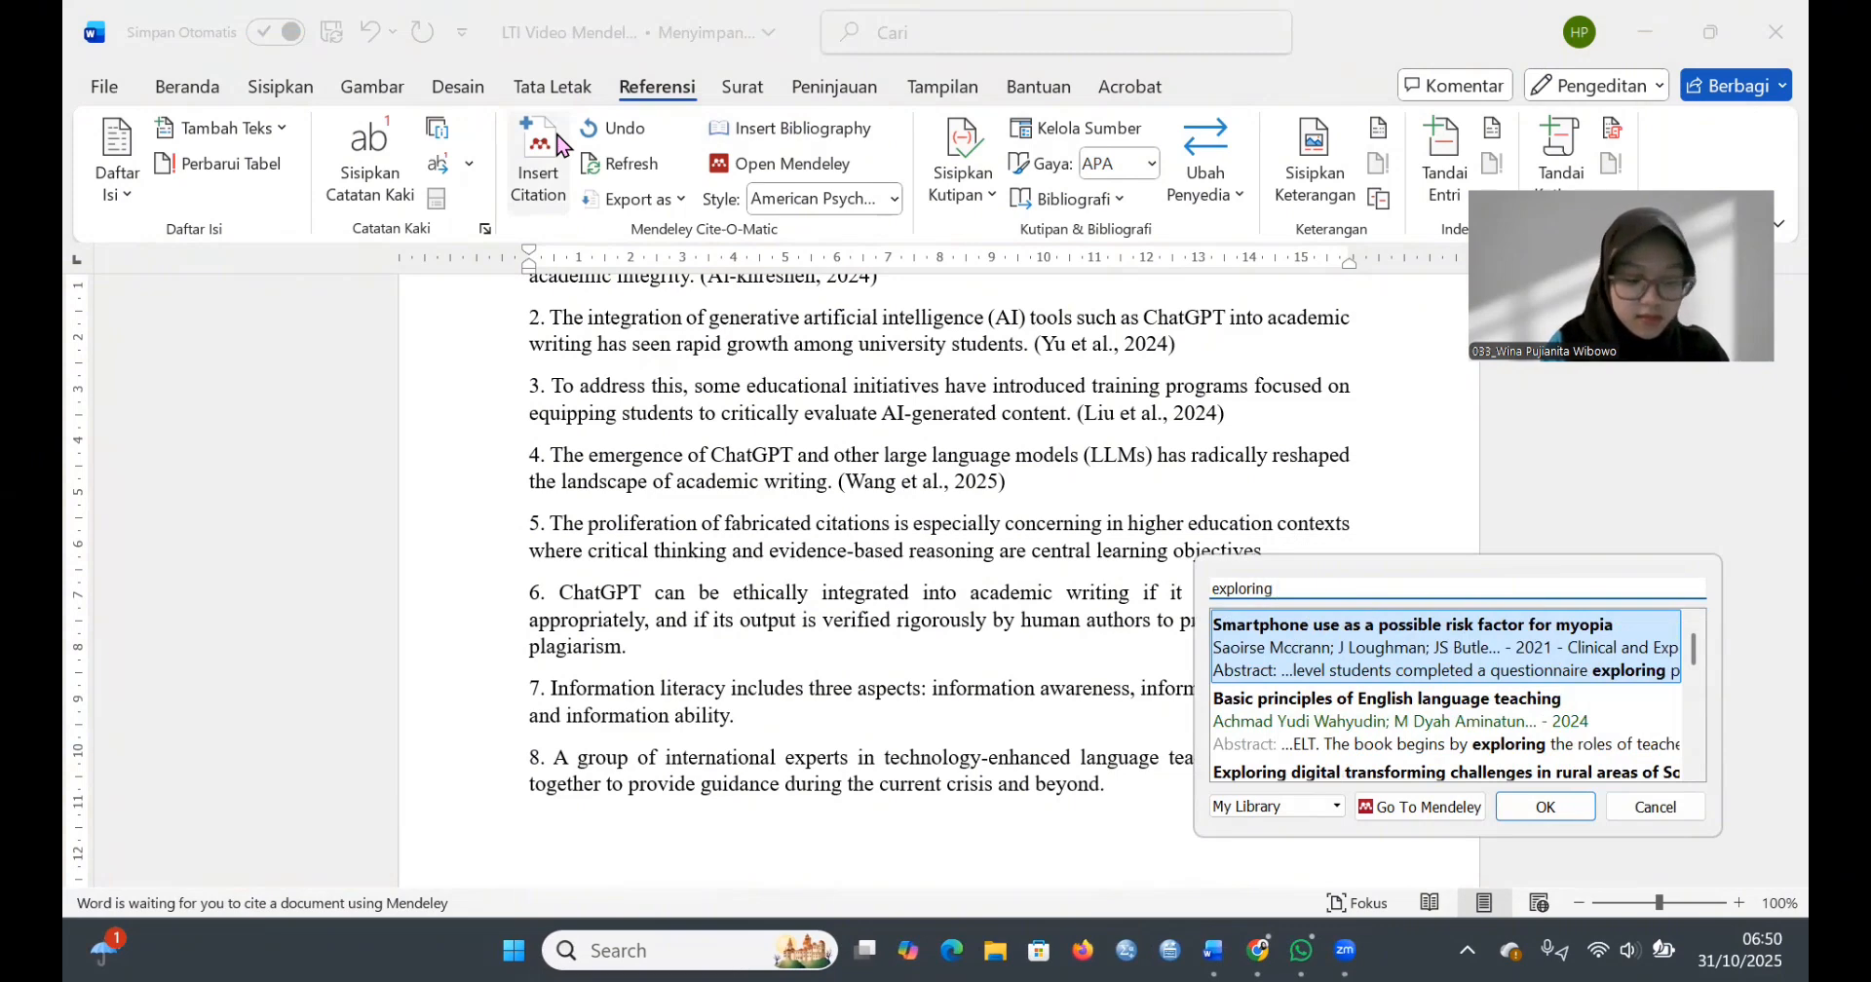
text(chatgpt)
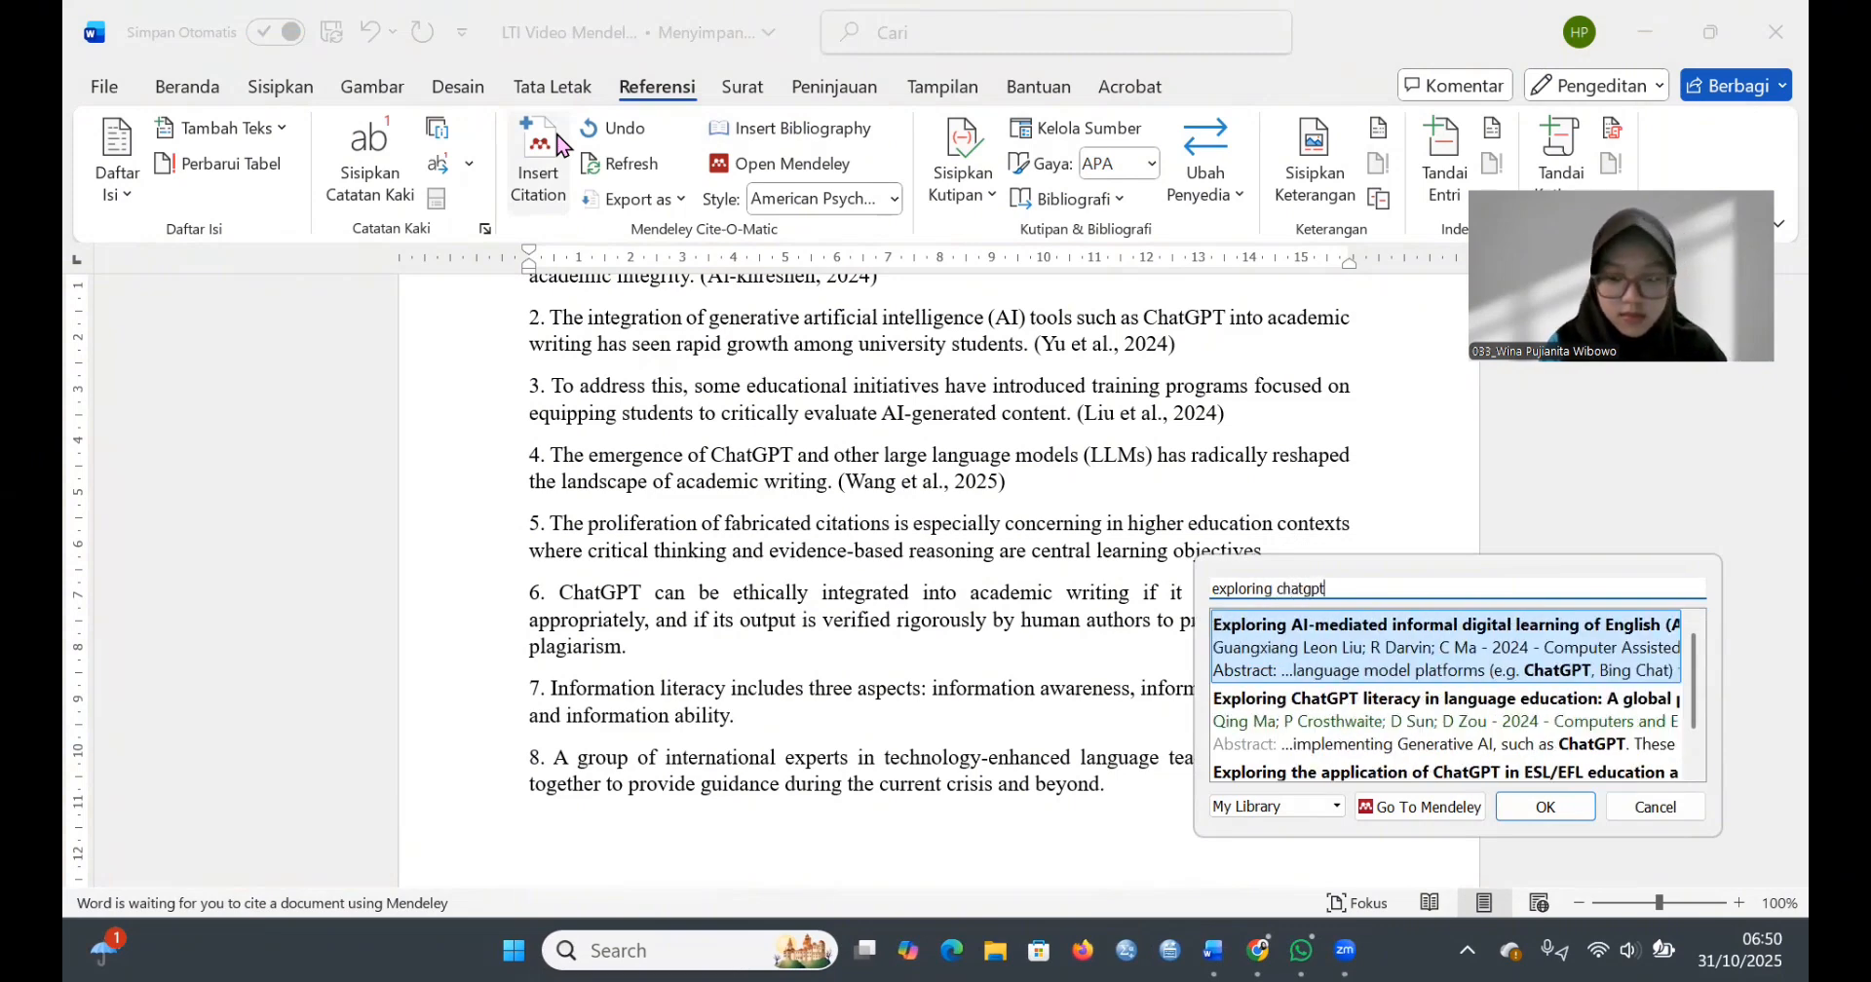
scroll(1318, 688, down, 1)
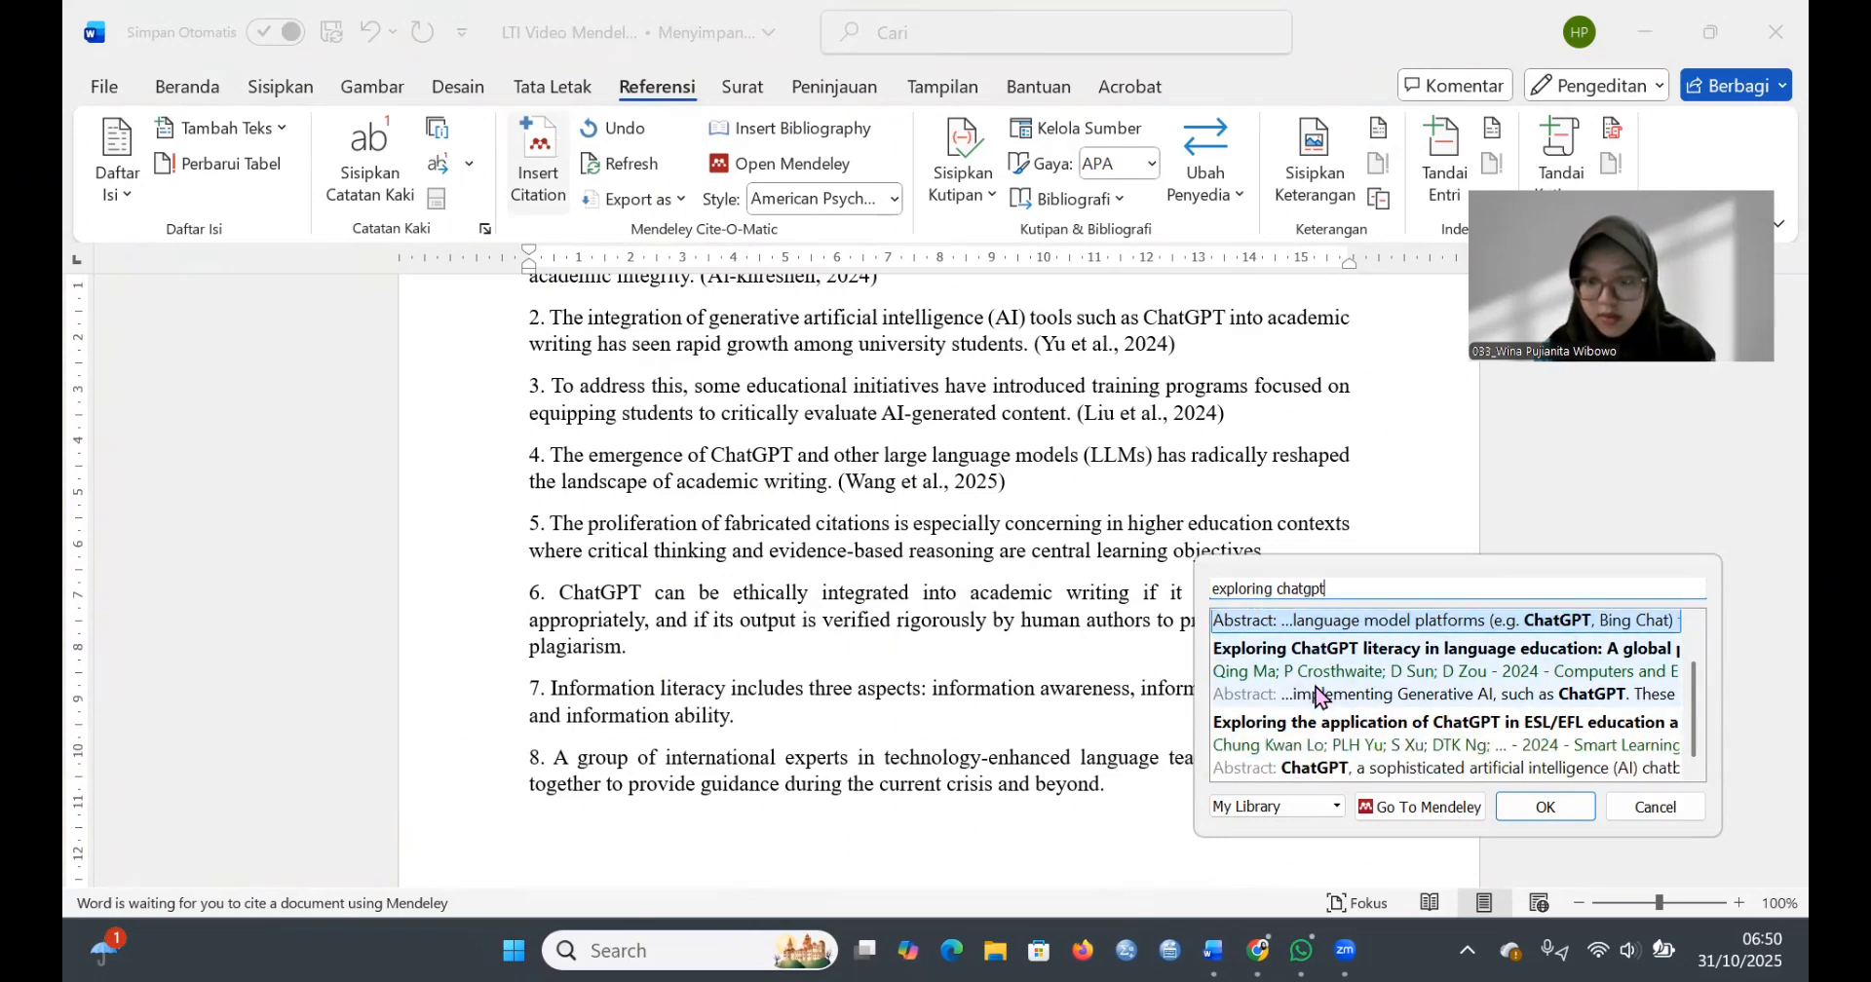
click(1388, 682)
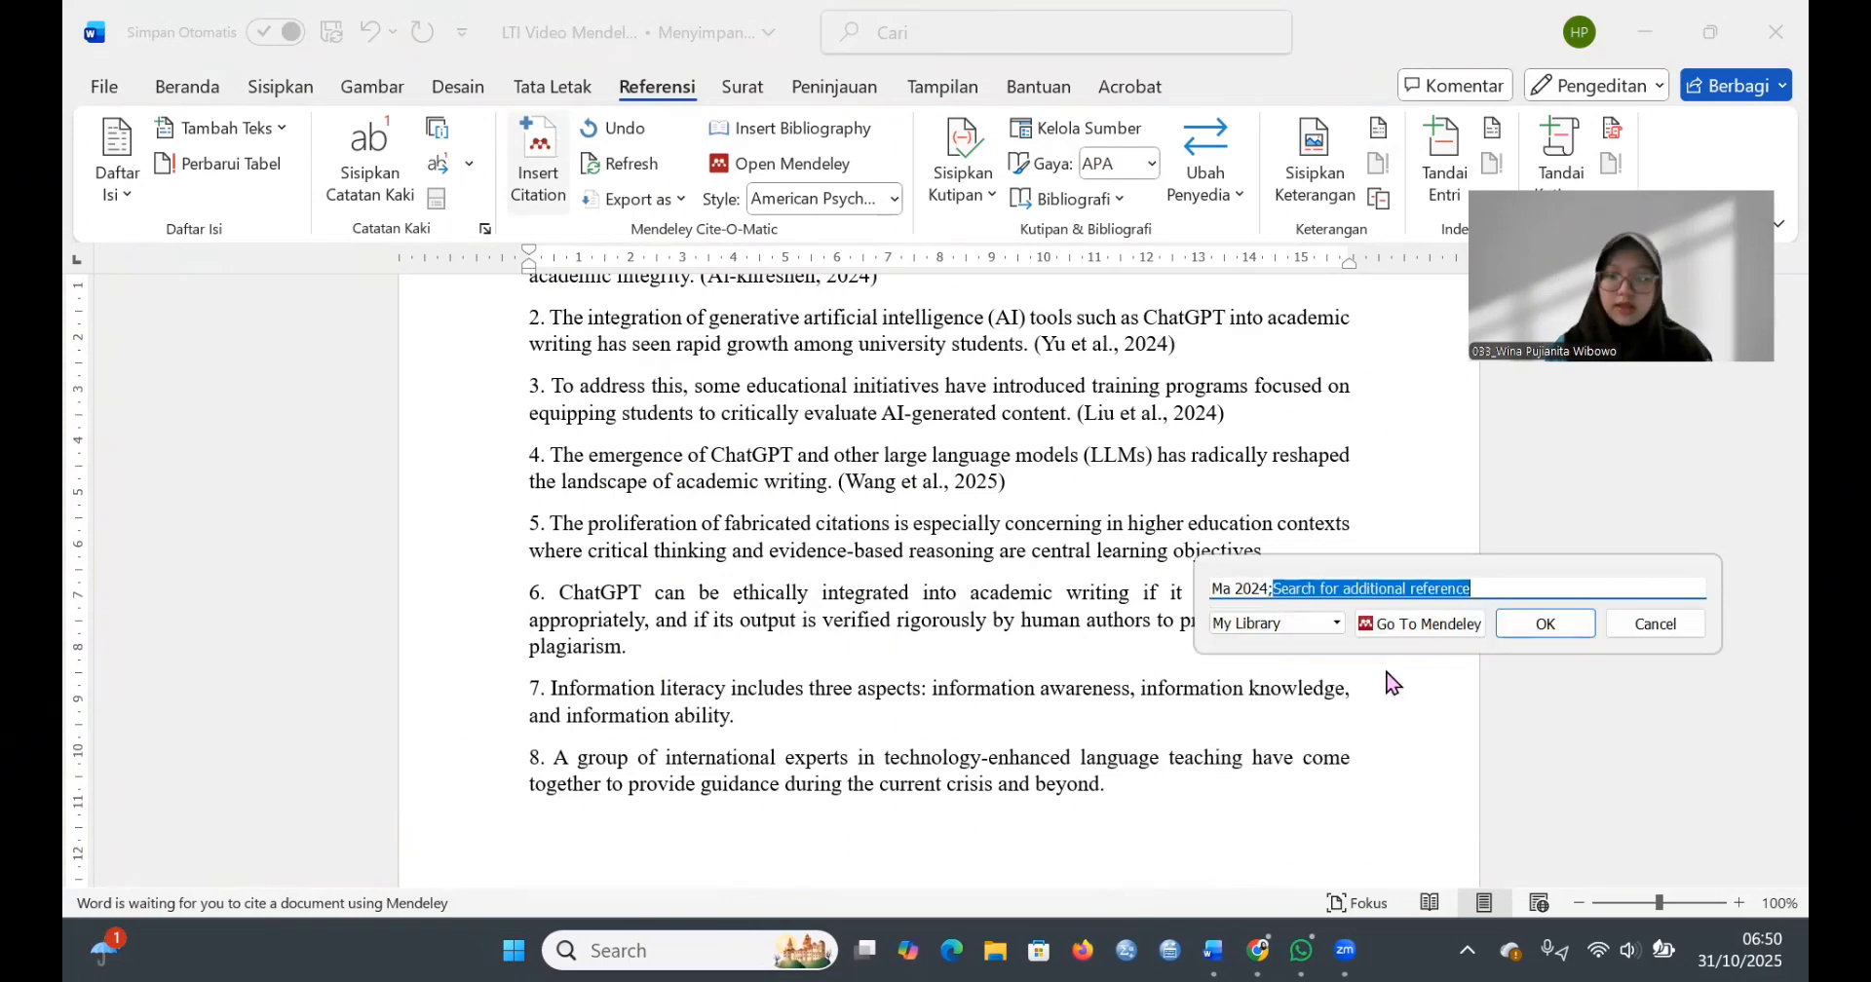
click(1573, 626)
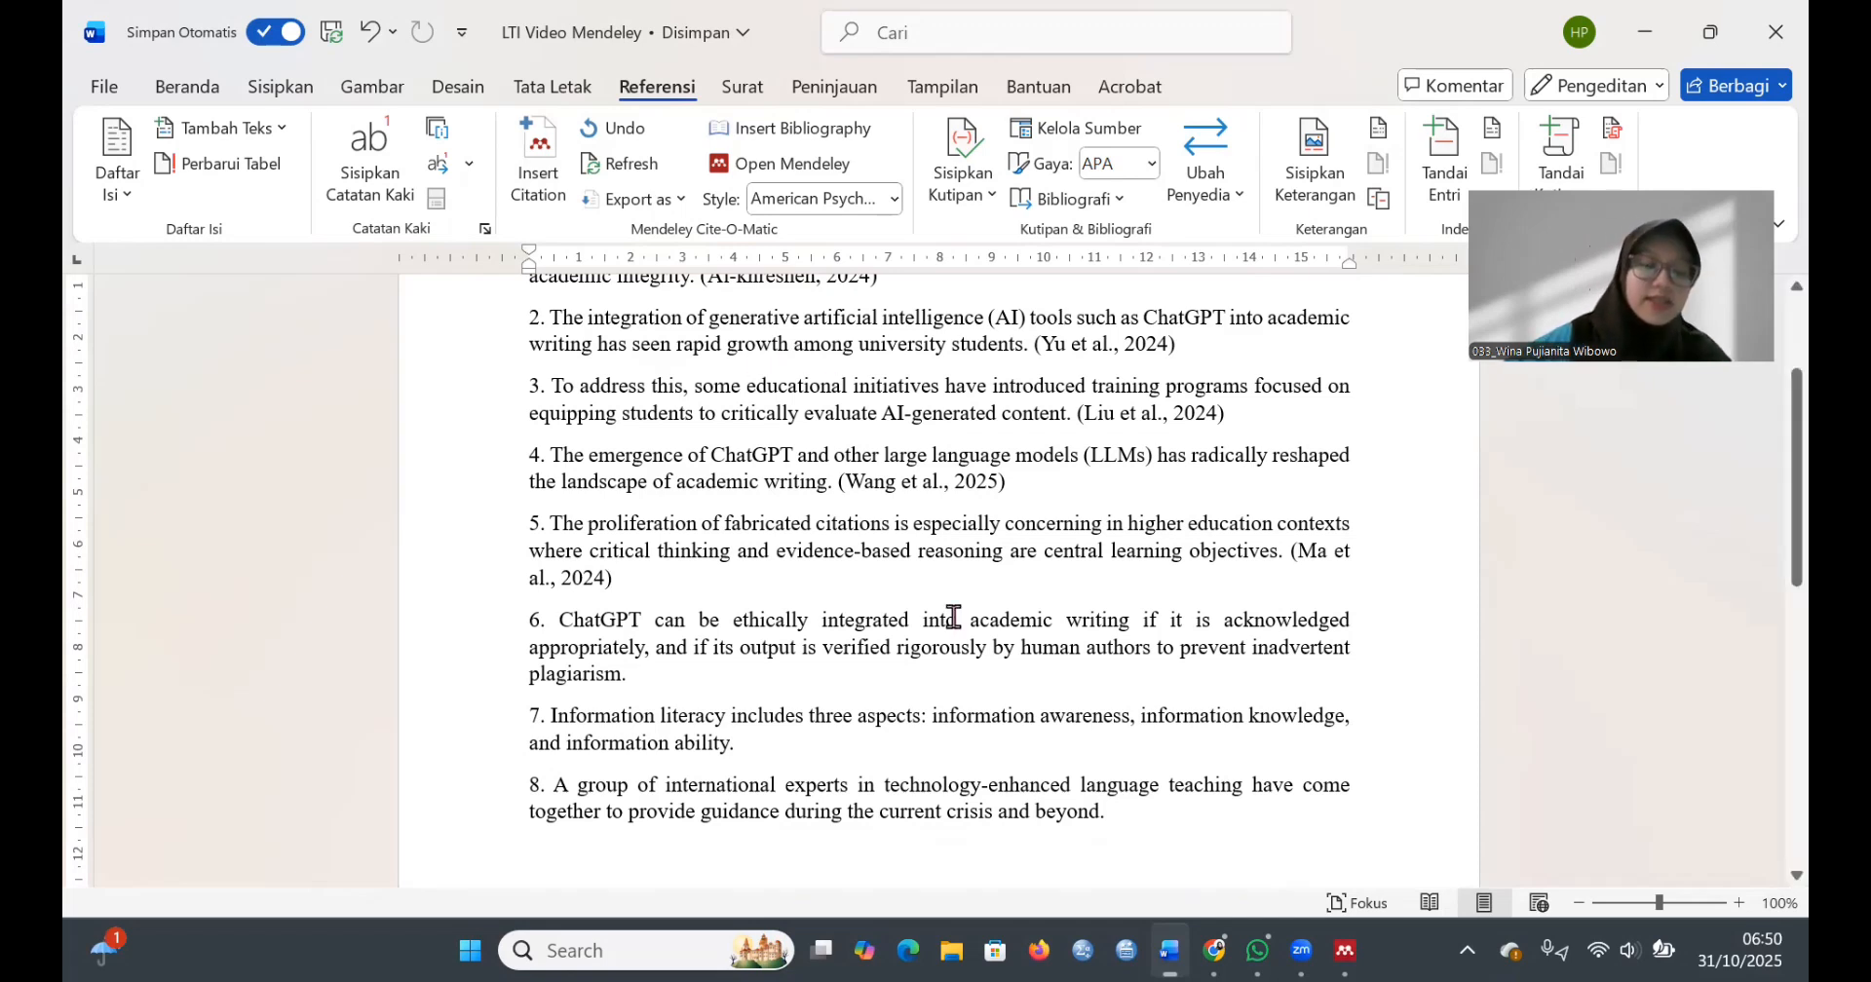
- Cite the 2020 work "China Going Global: Challenges and Responses in English" with page 20 at the end of sentence 6
click(545, 184)
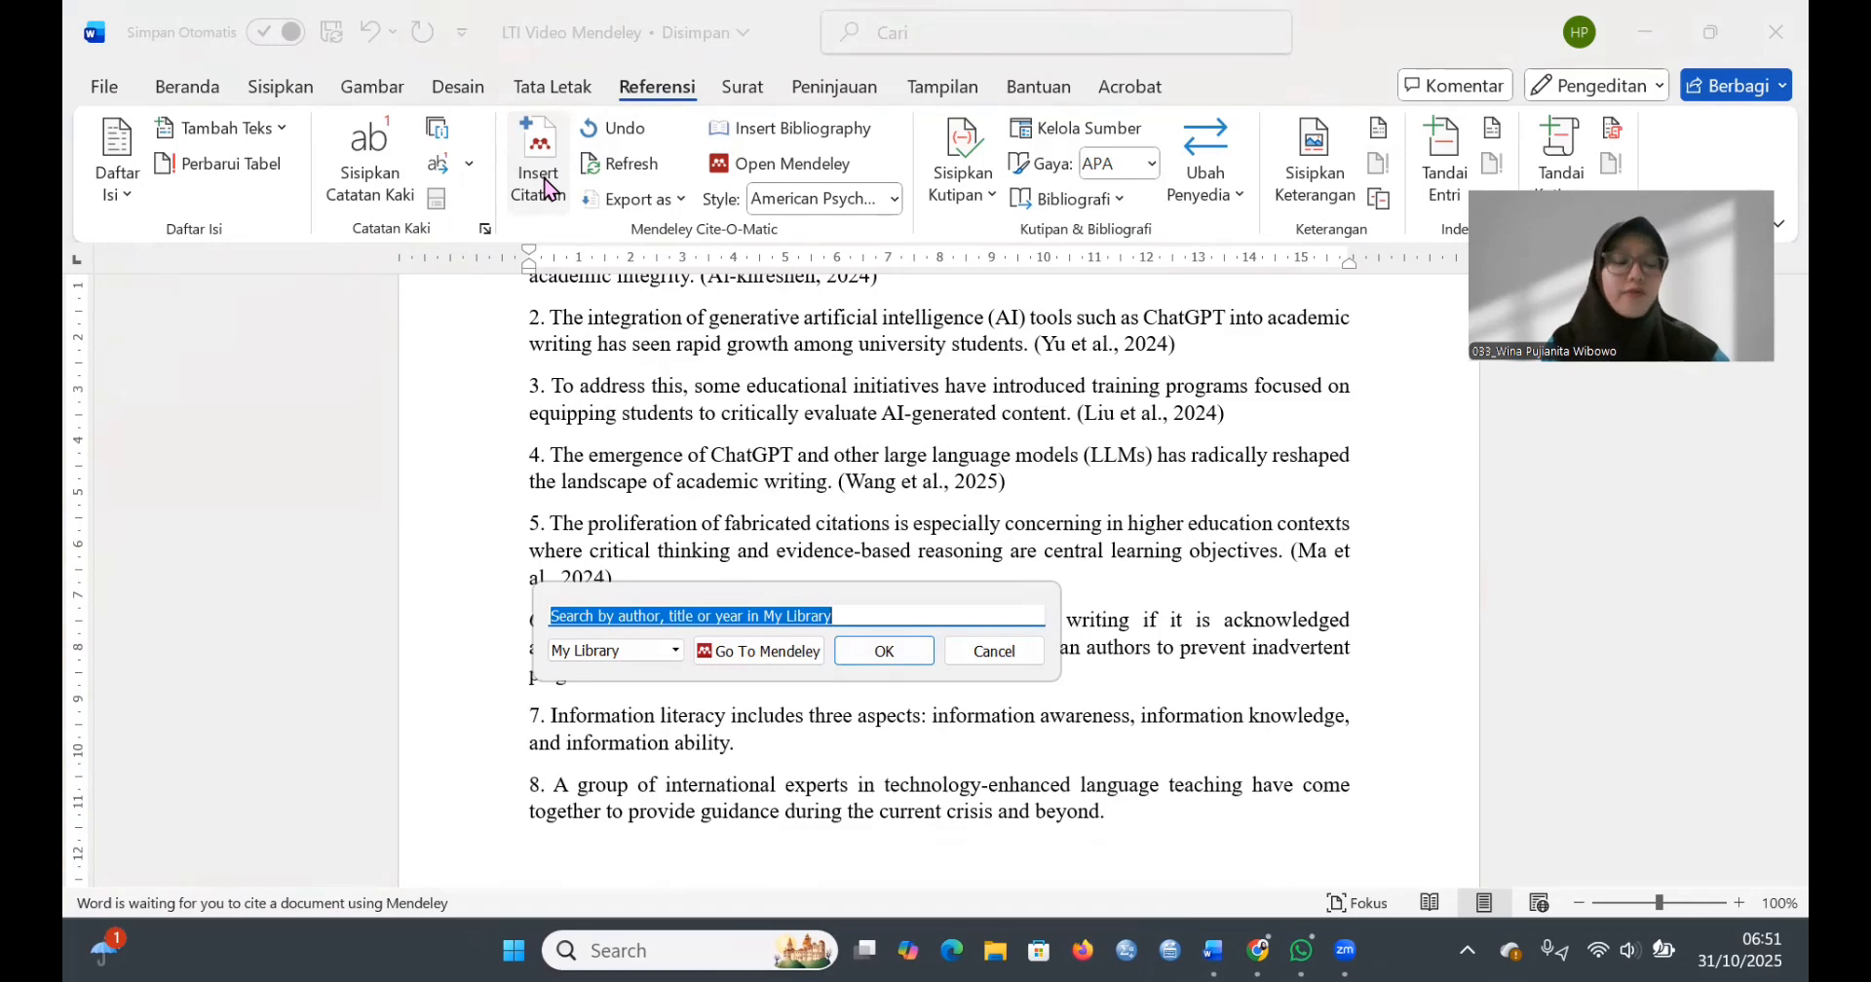
text(chi)
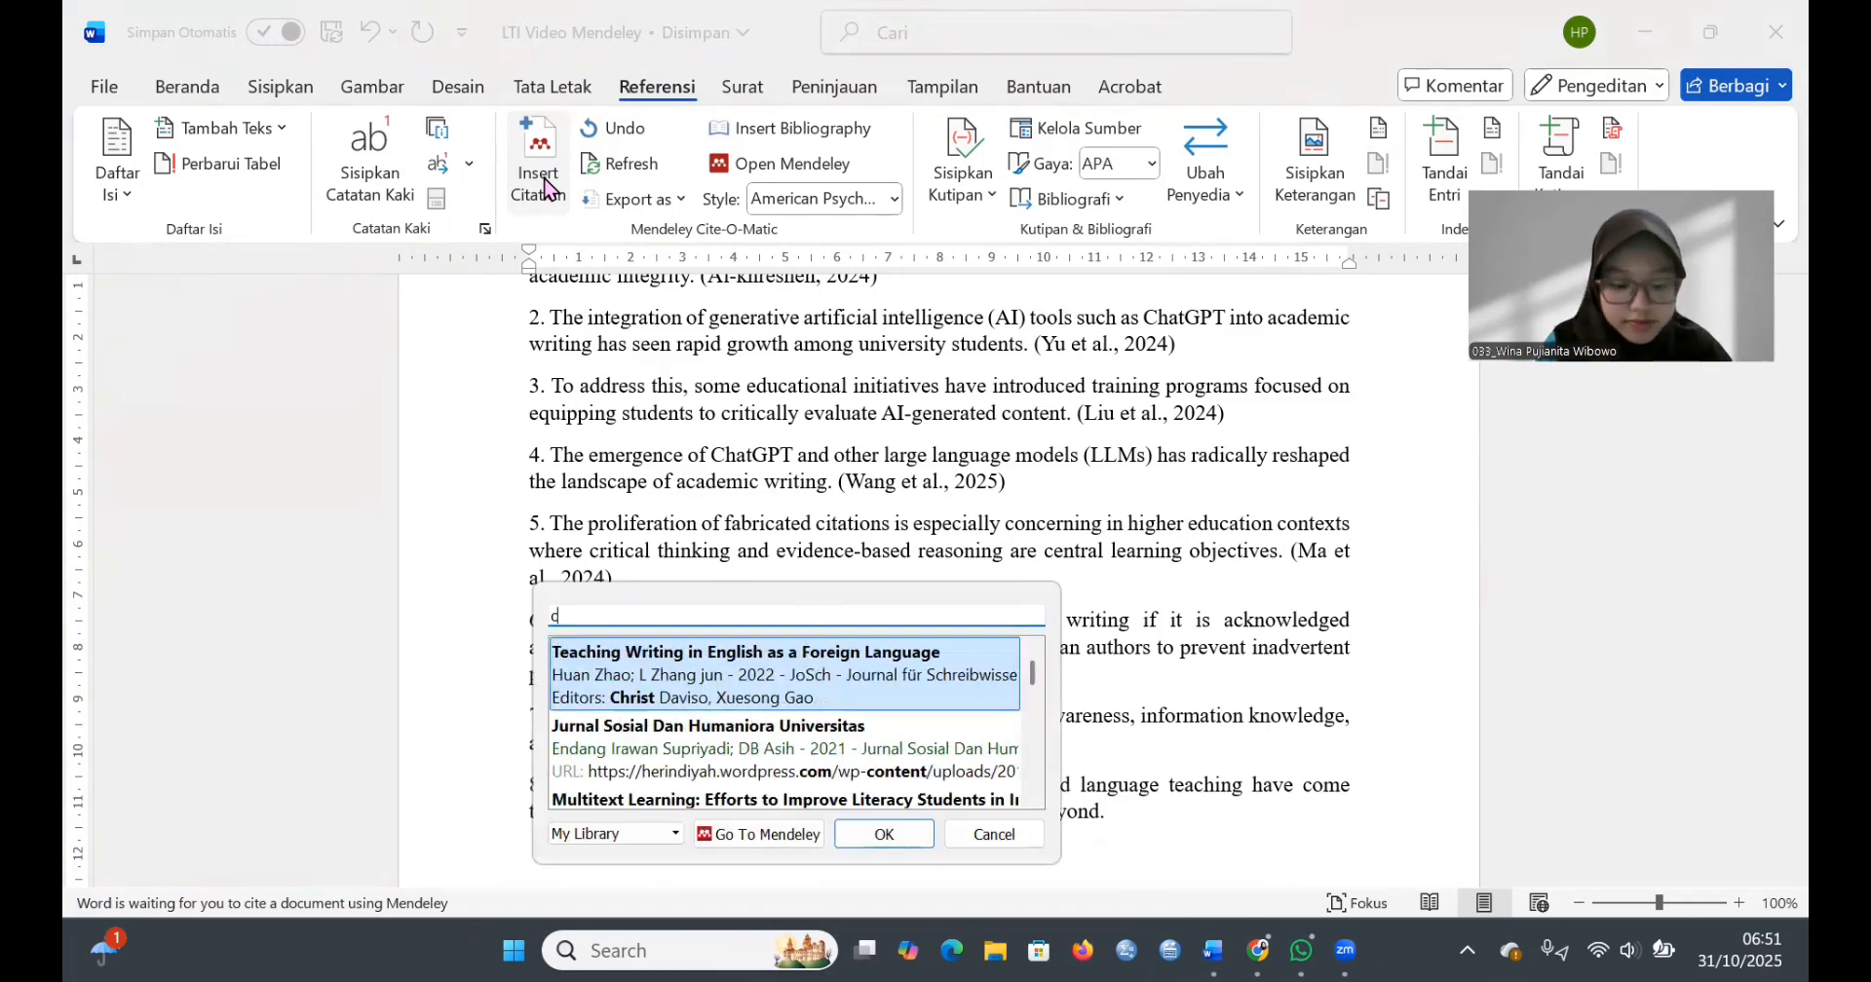
text(na going)
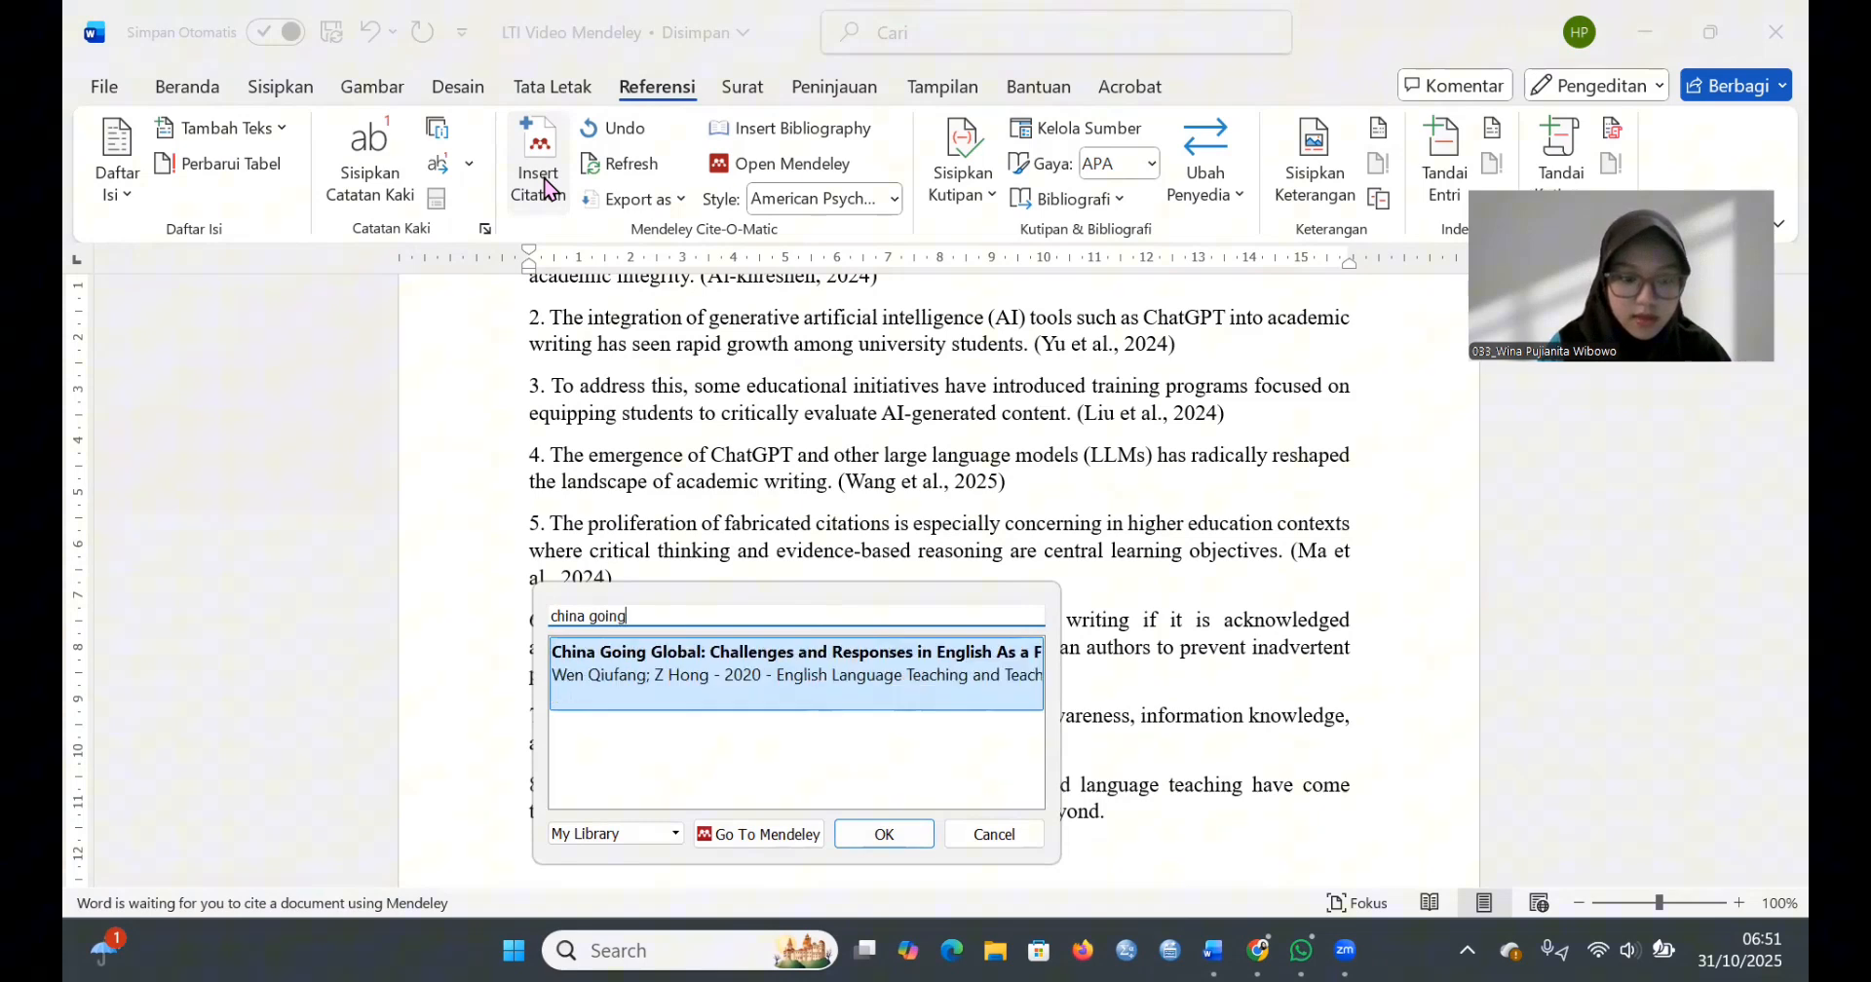
double_click(743, 662)
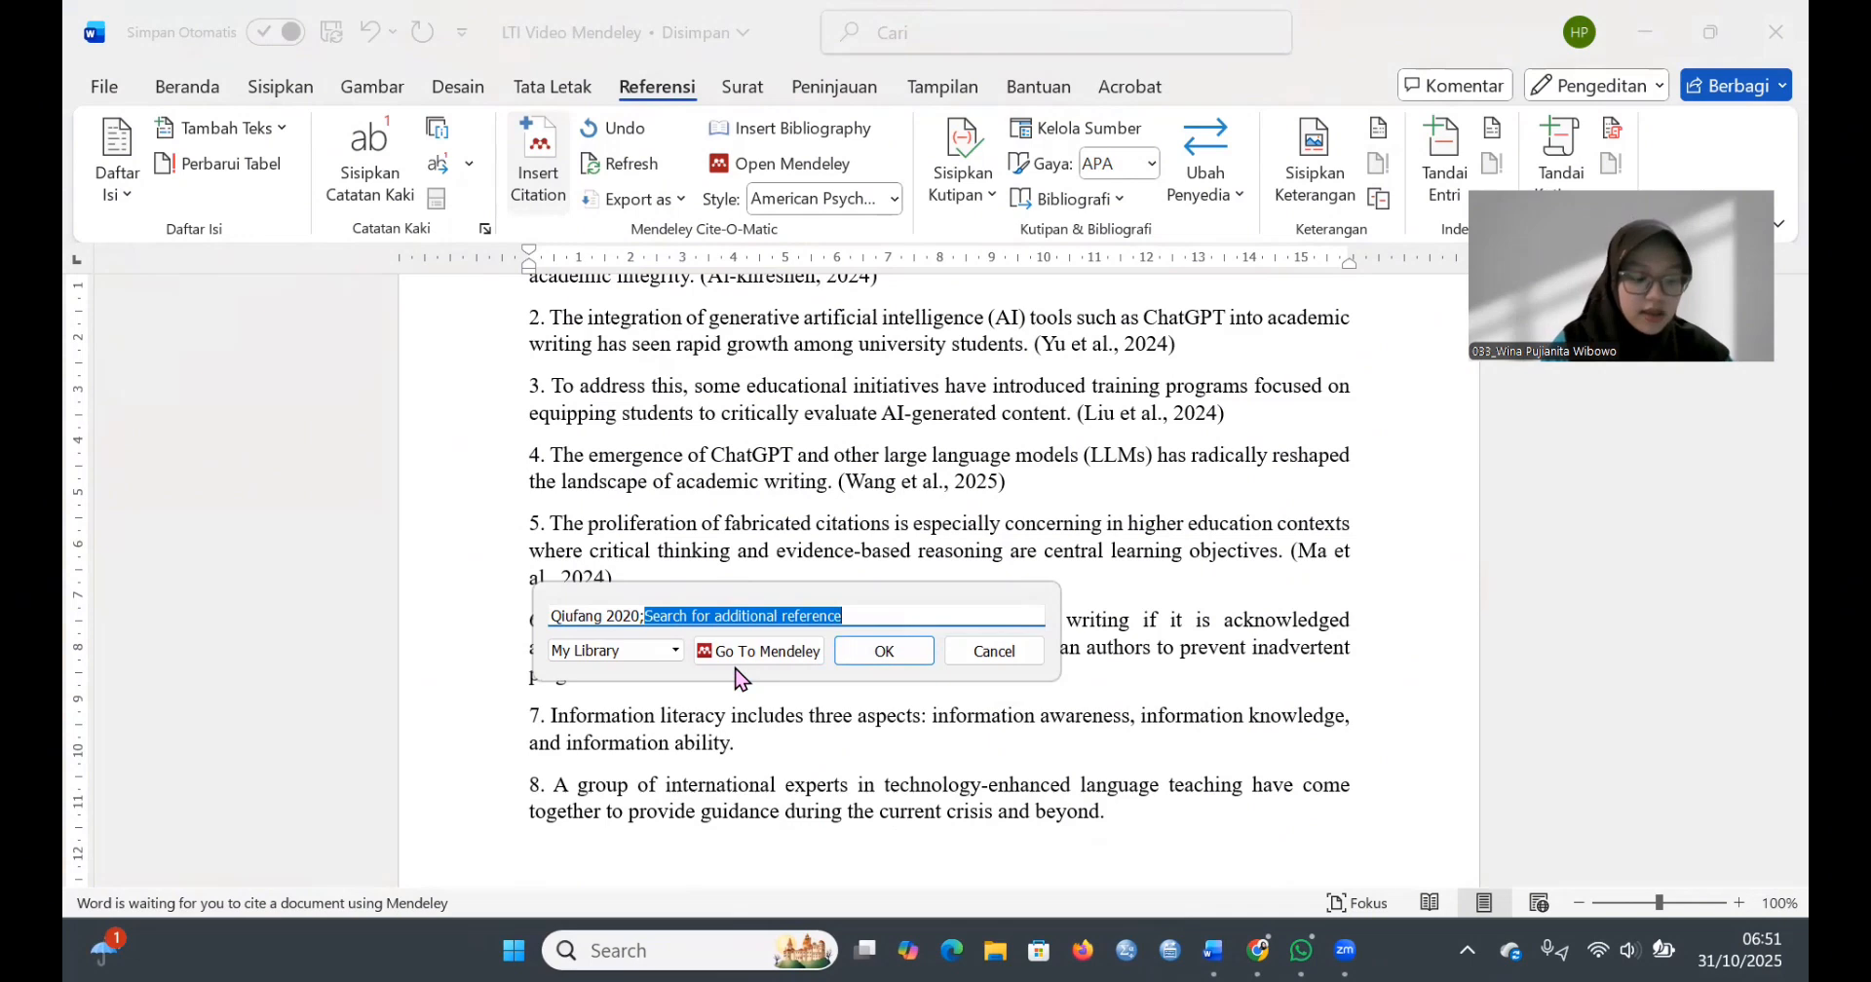
right_click(594, 623)
click(593, 618)
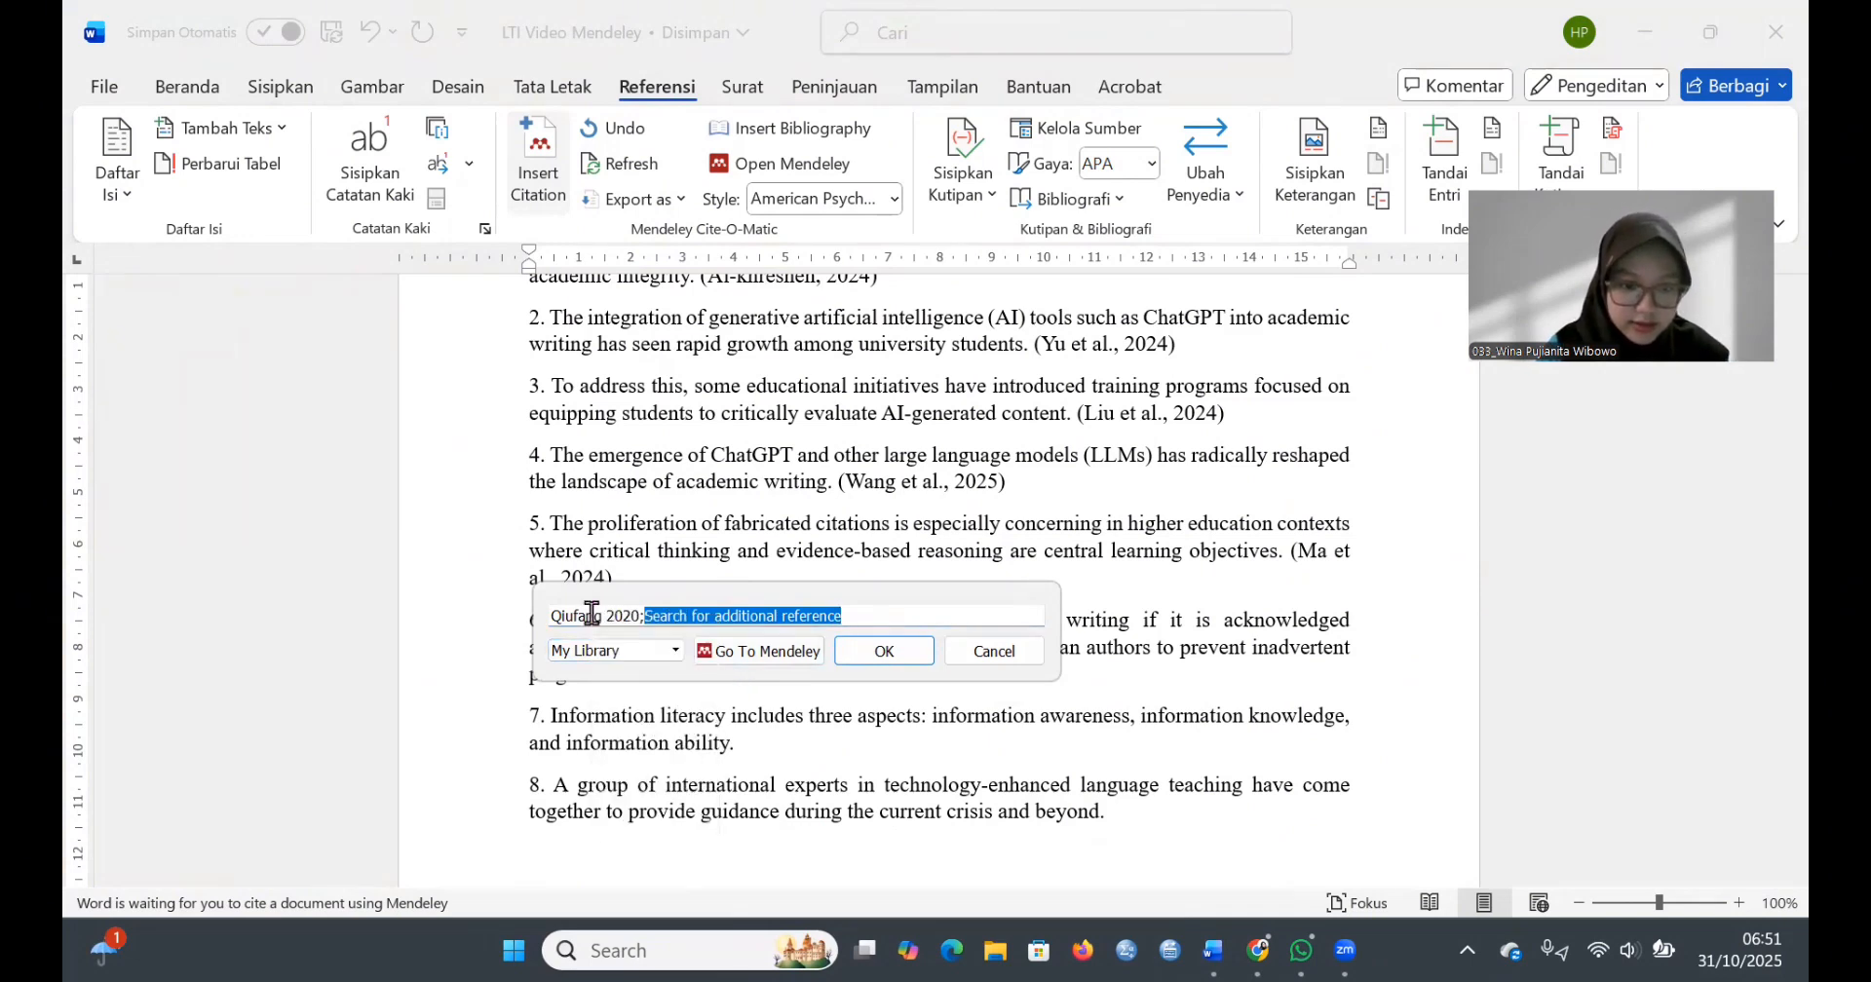
click(591, 614)
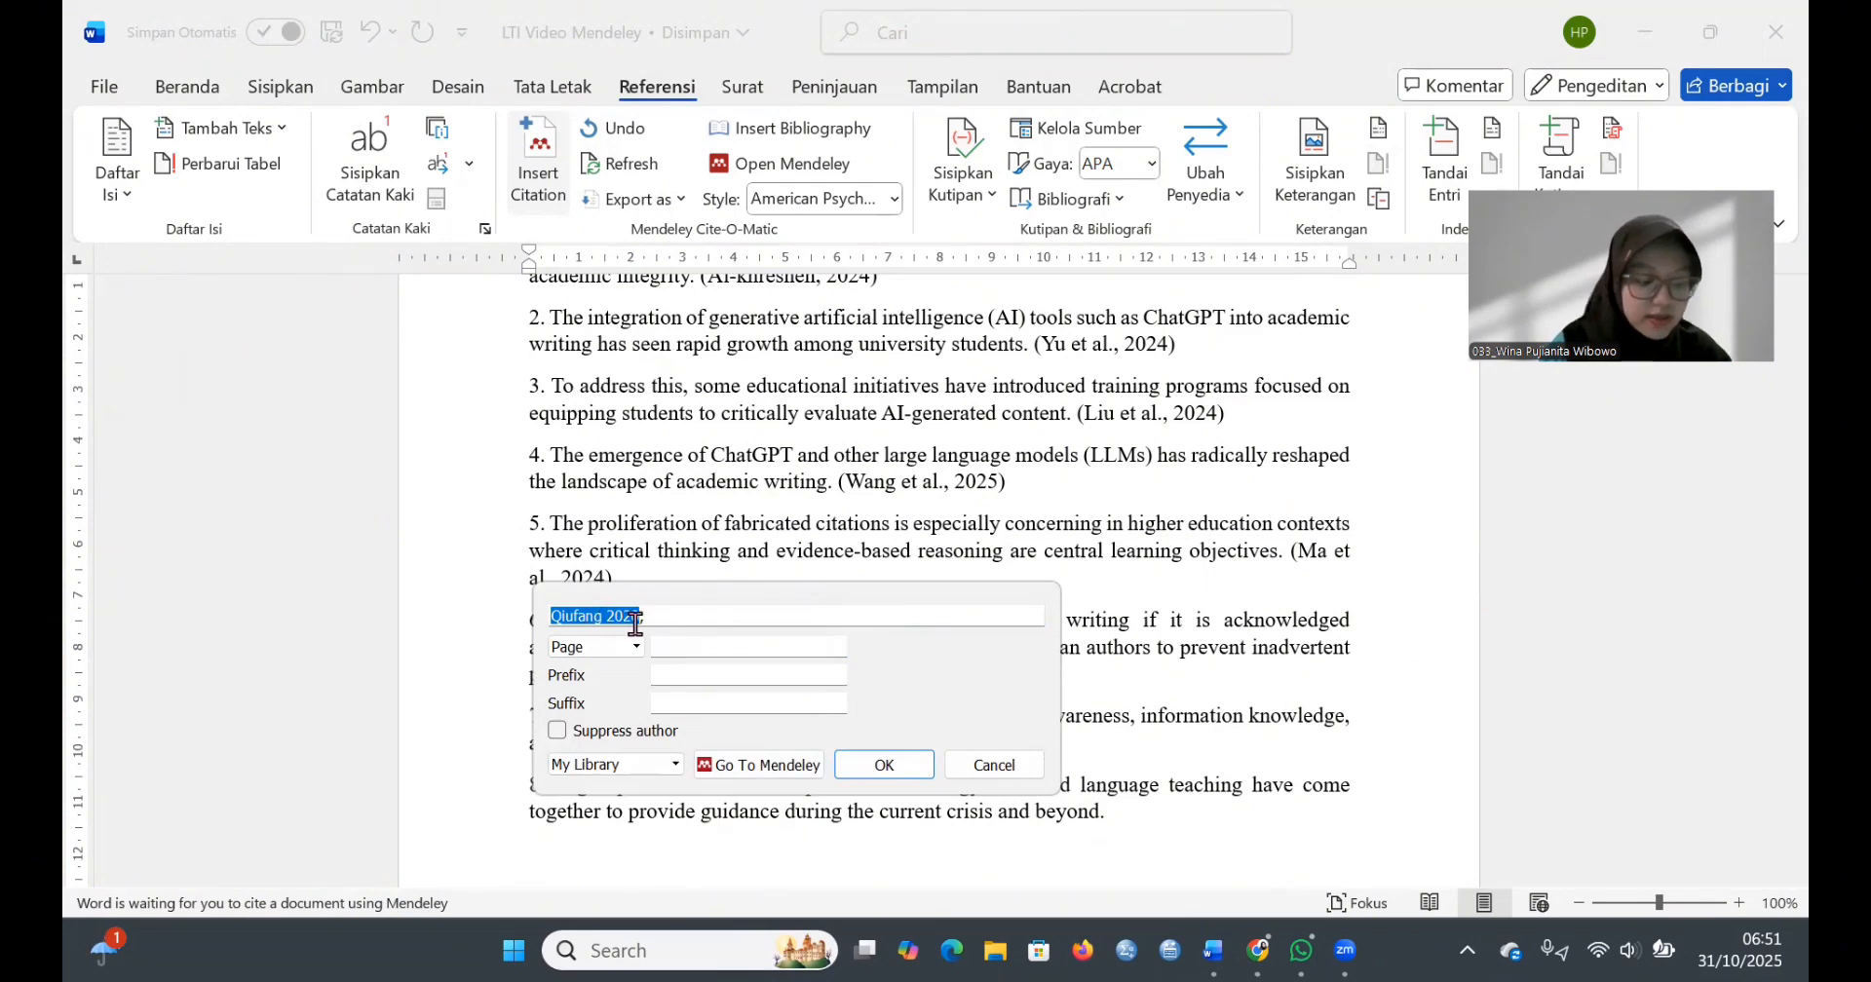
click(720, 644)
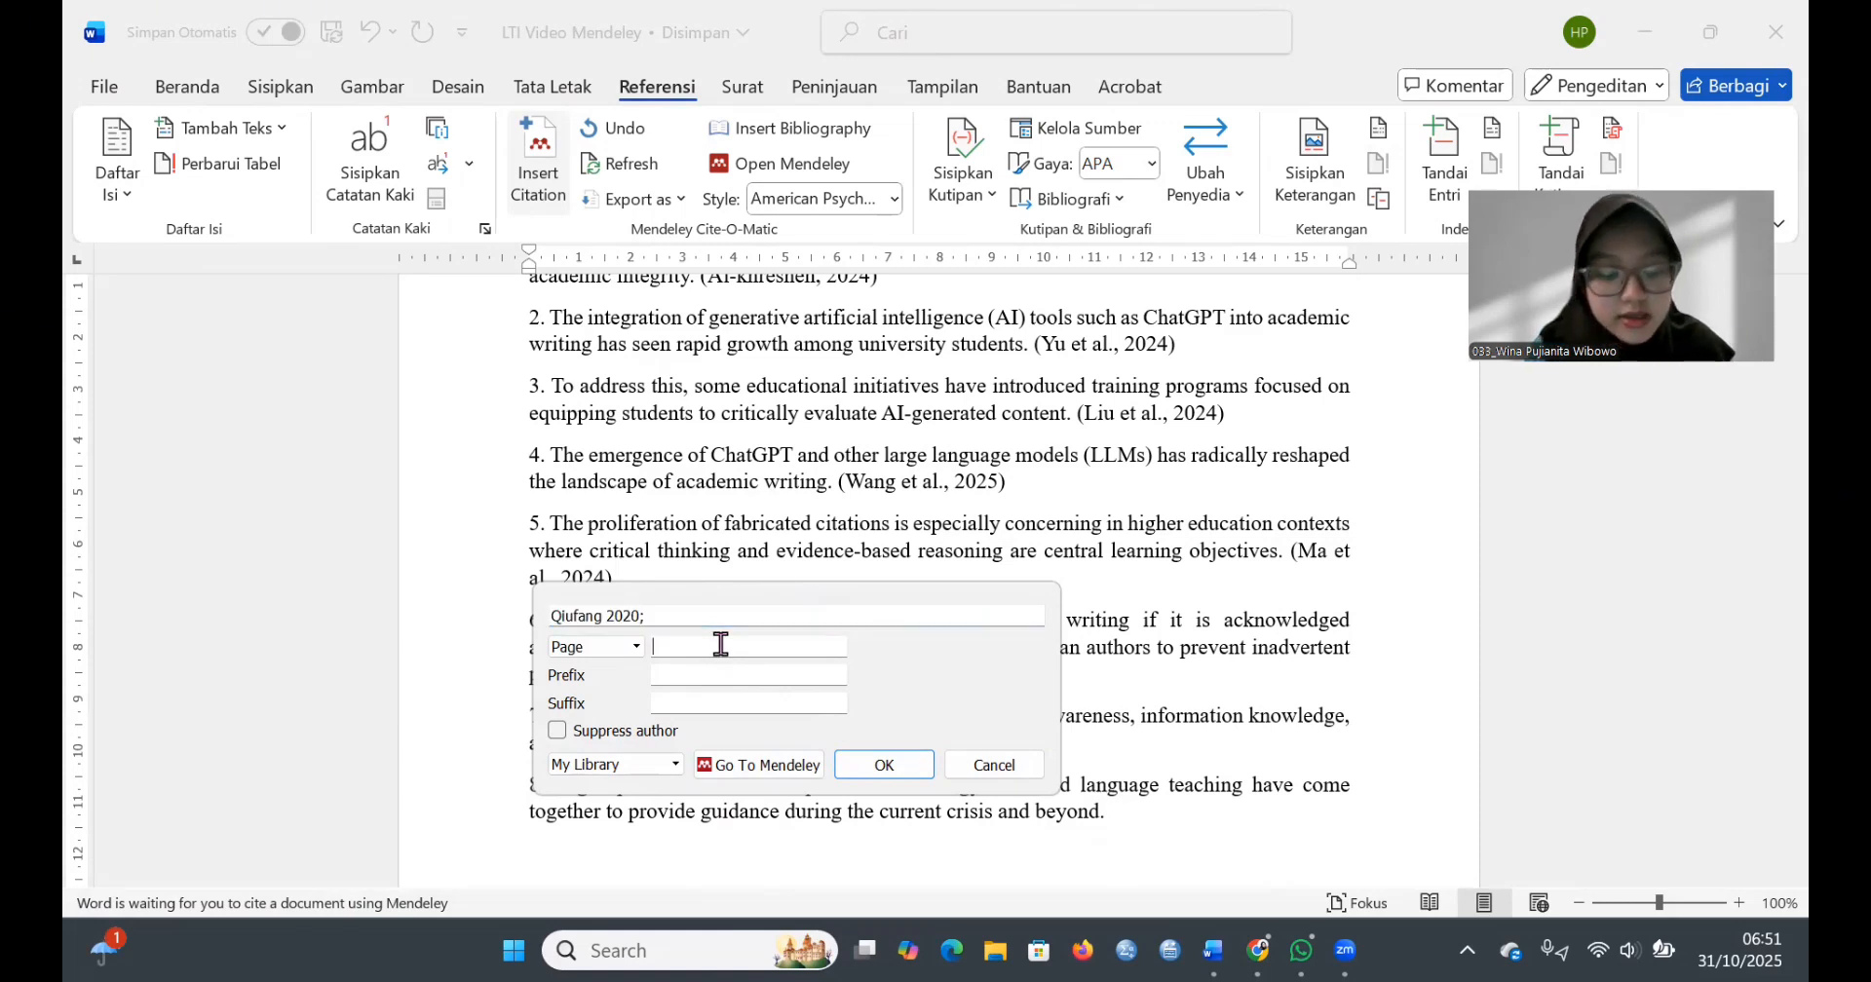
text(20)
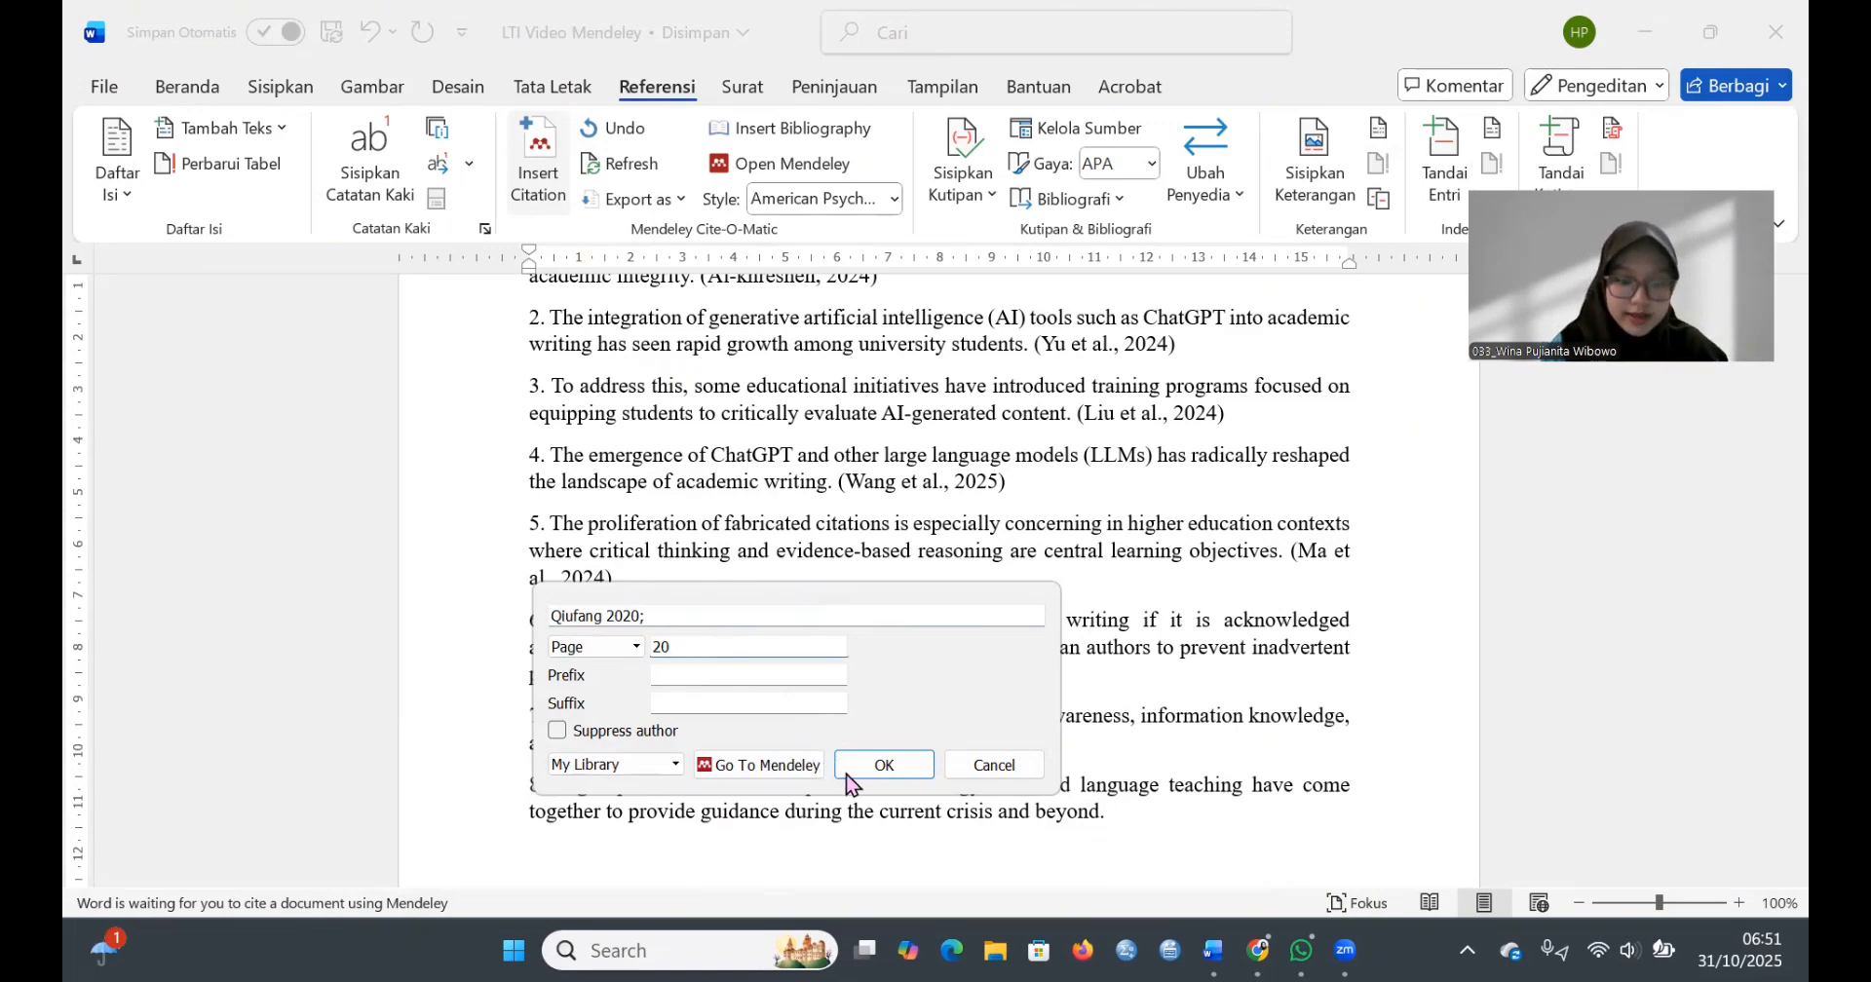
click(885, 770)
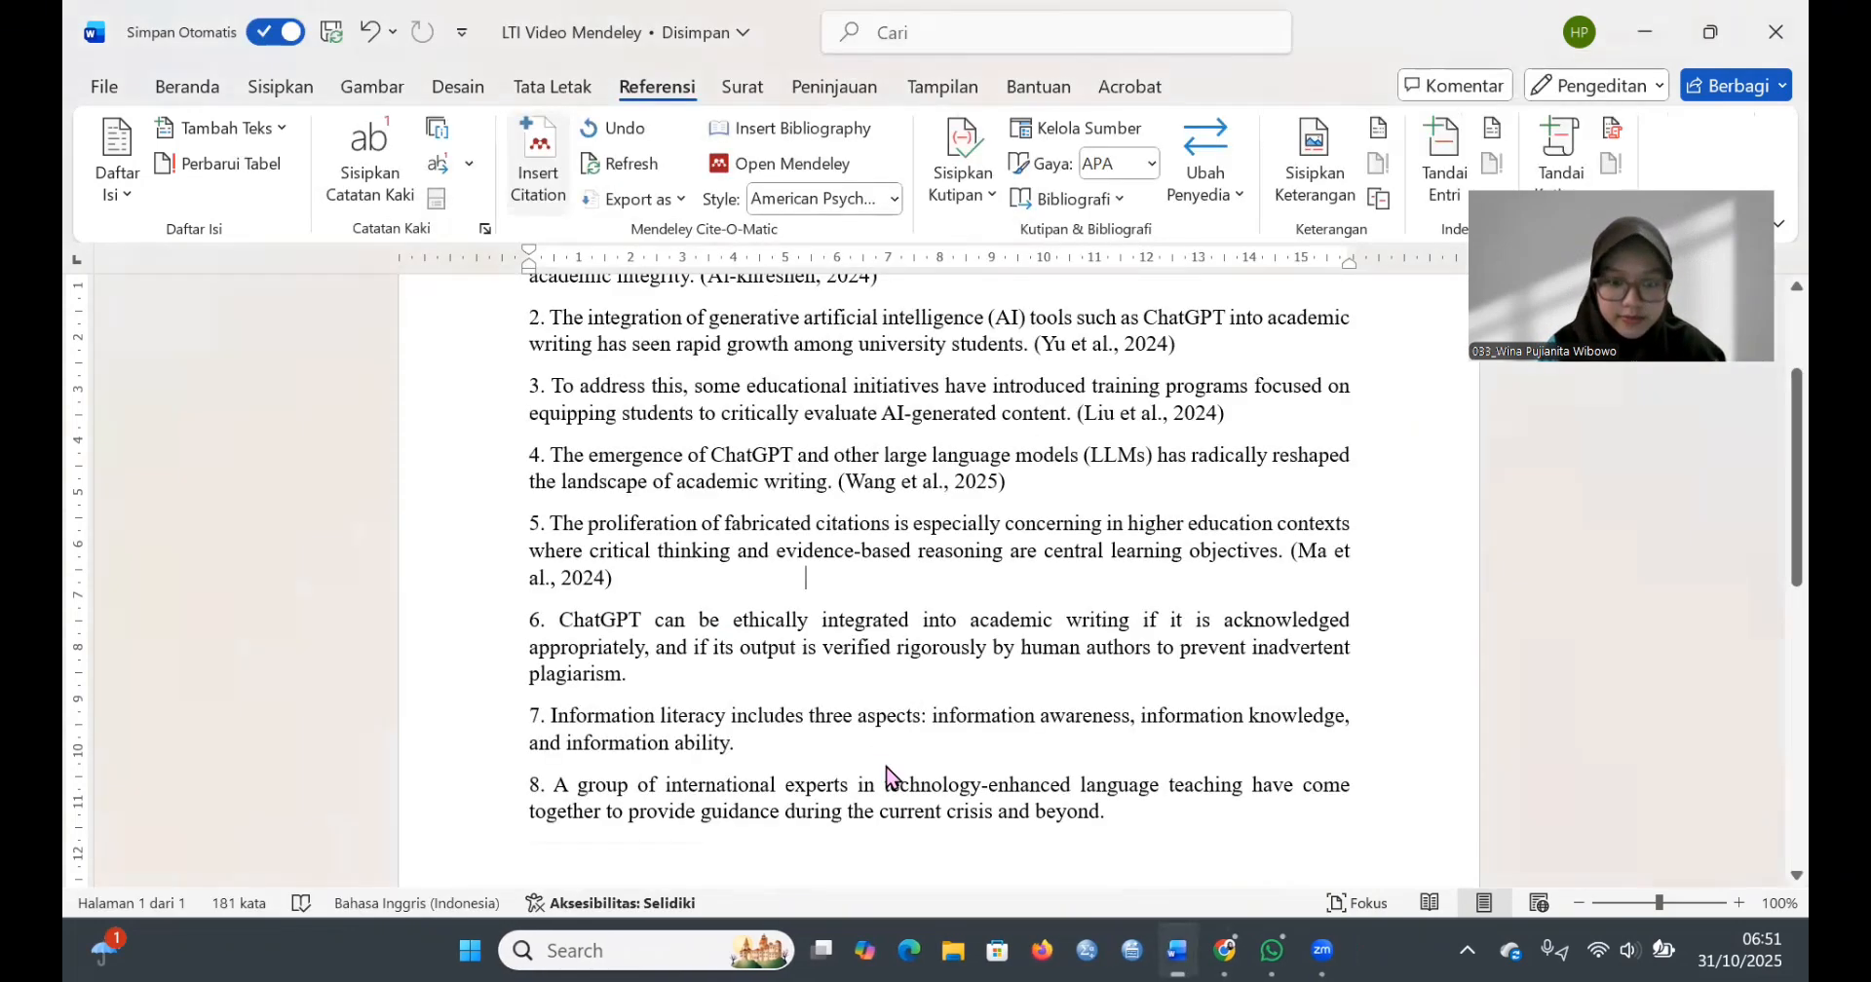
- Cite the 2025 paper "Training Students to Identify and Correct Fabricated References" with page 30 at the end of sentence 7
scroll(925, 740, down, 2)
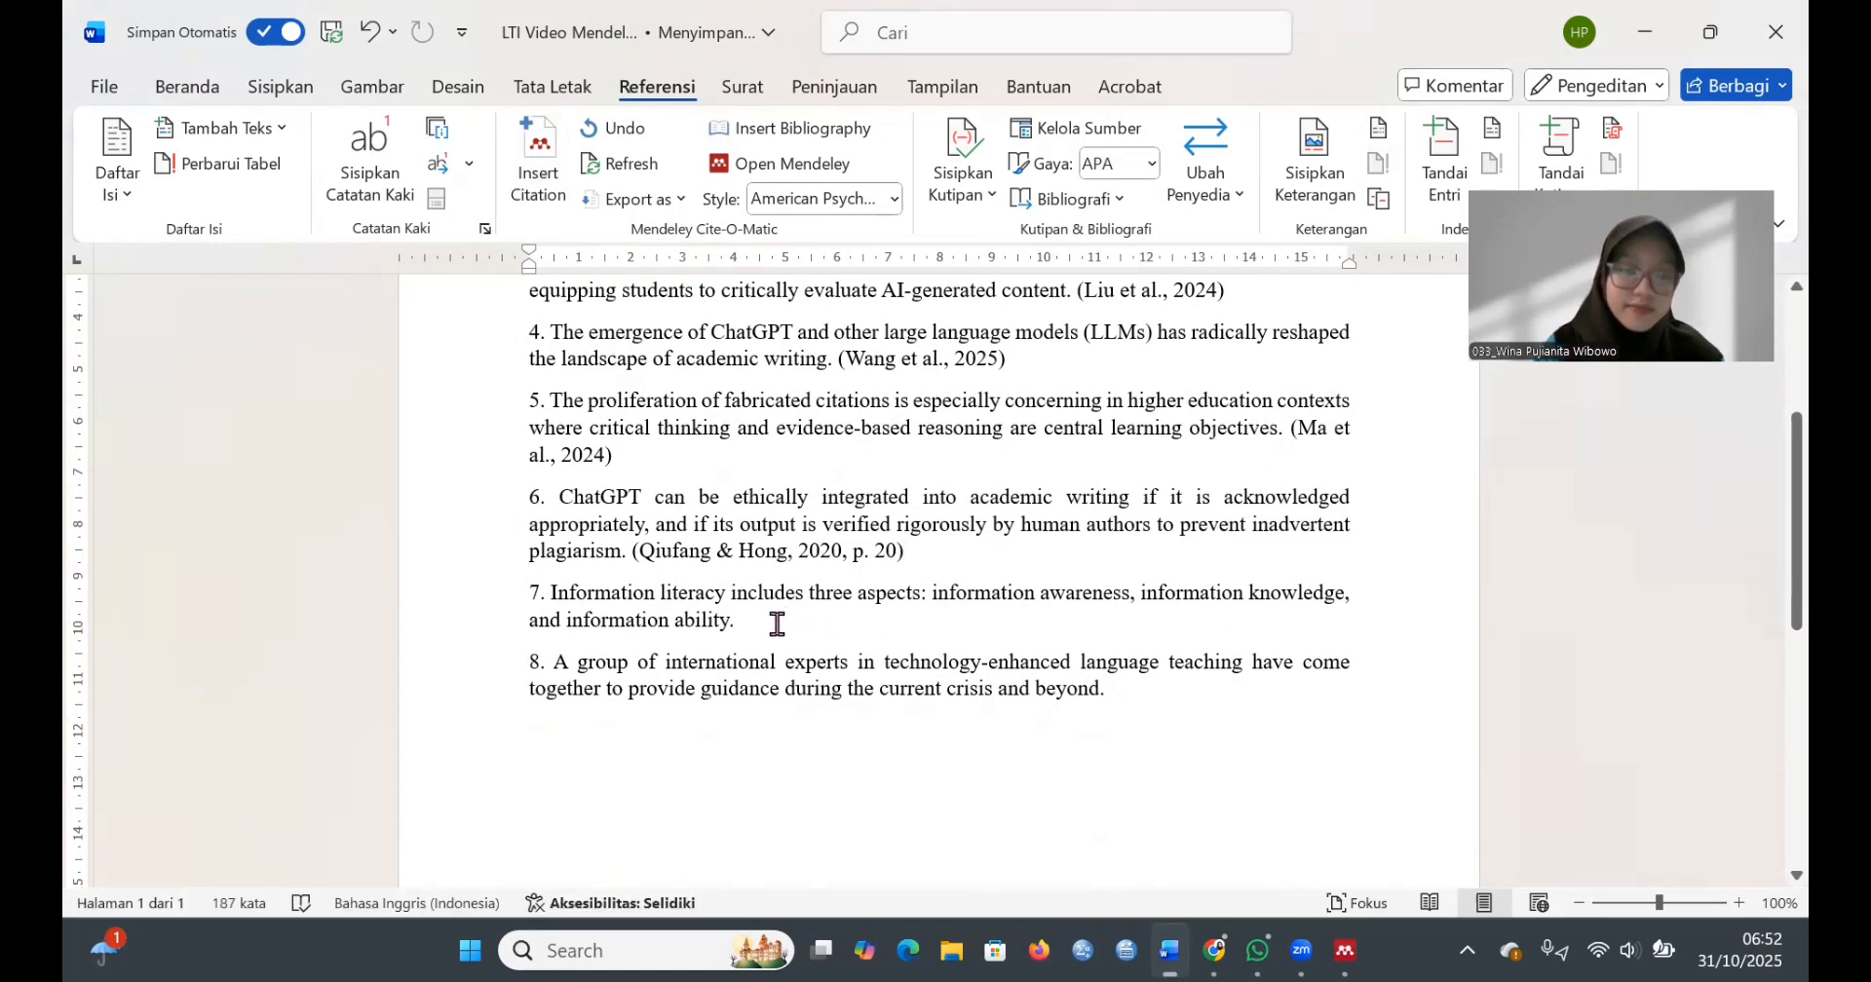
click(538, 185)
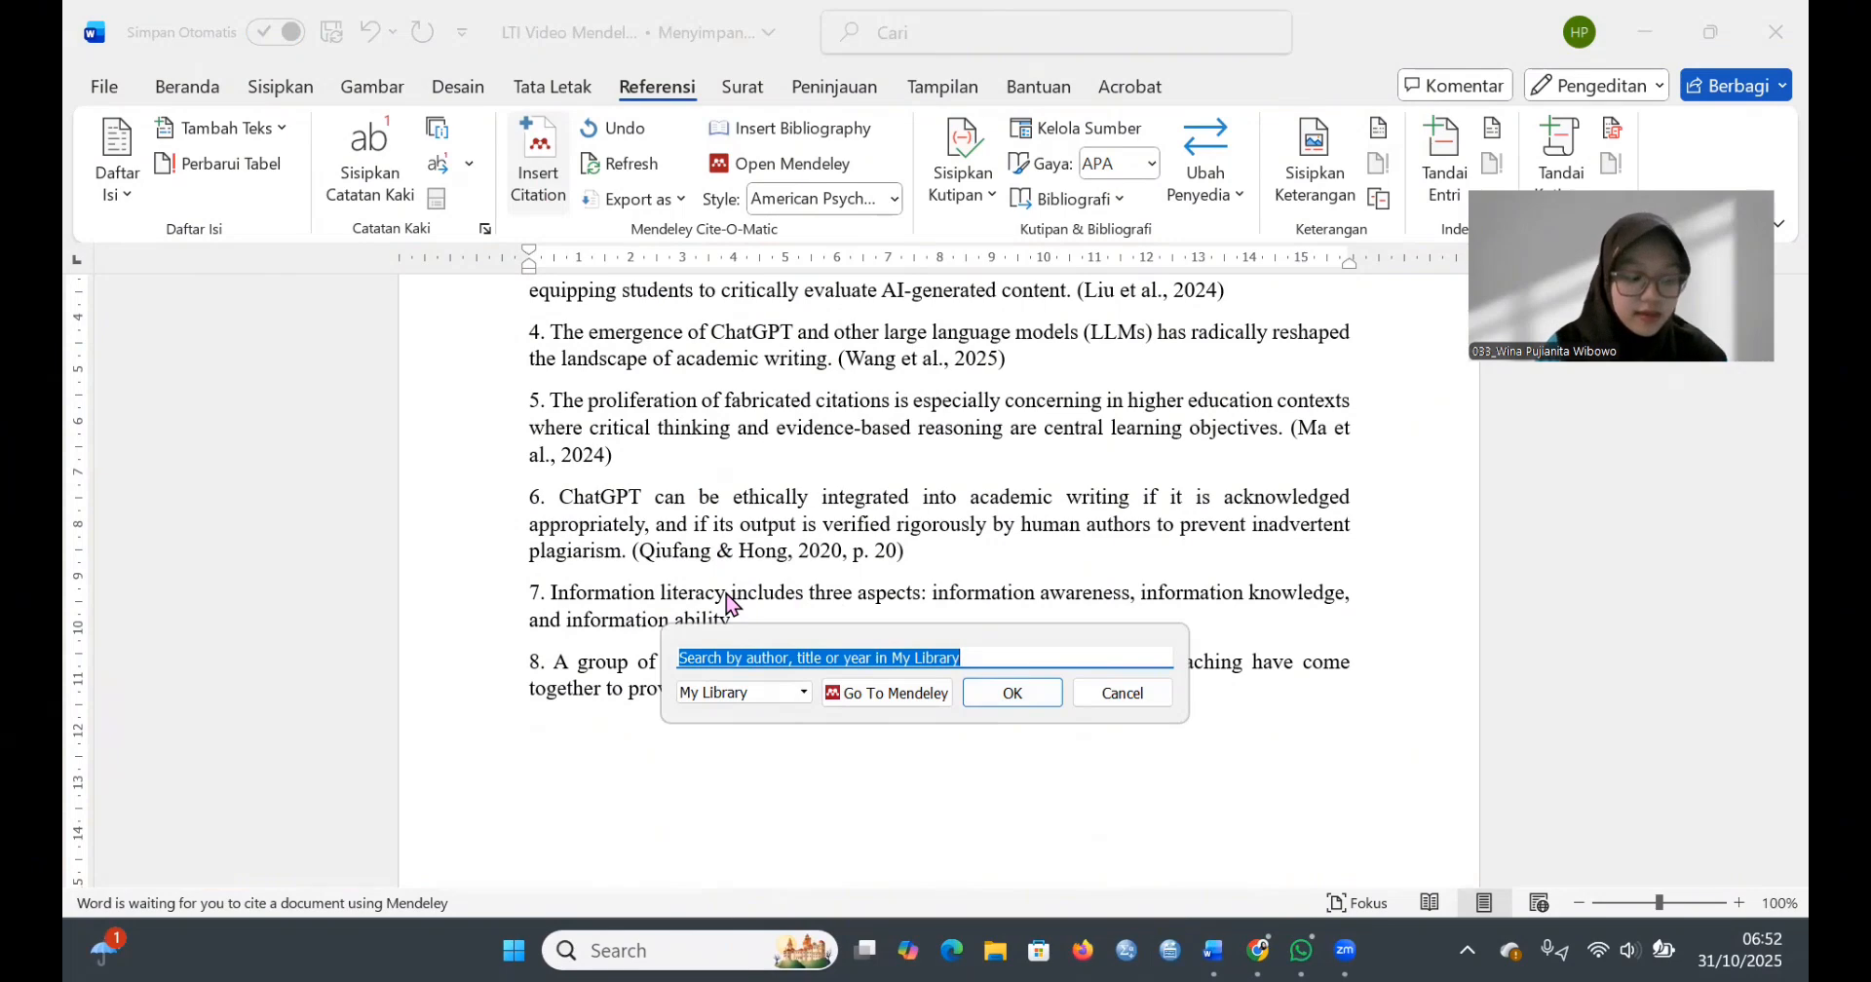
text(tr)
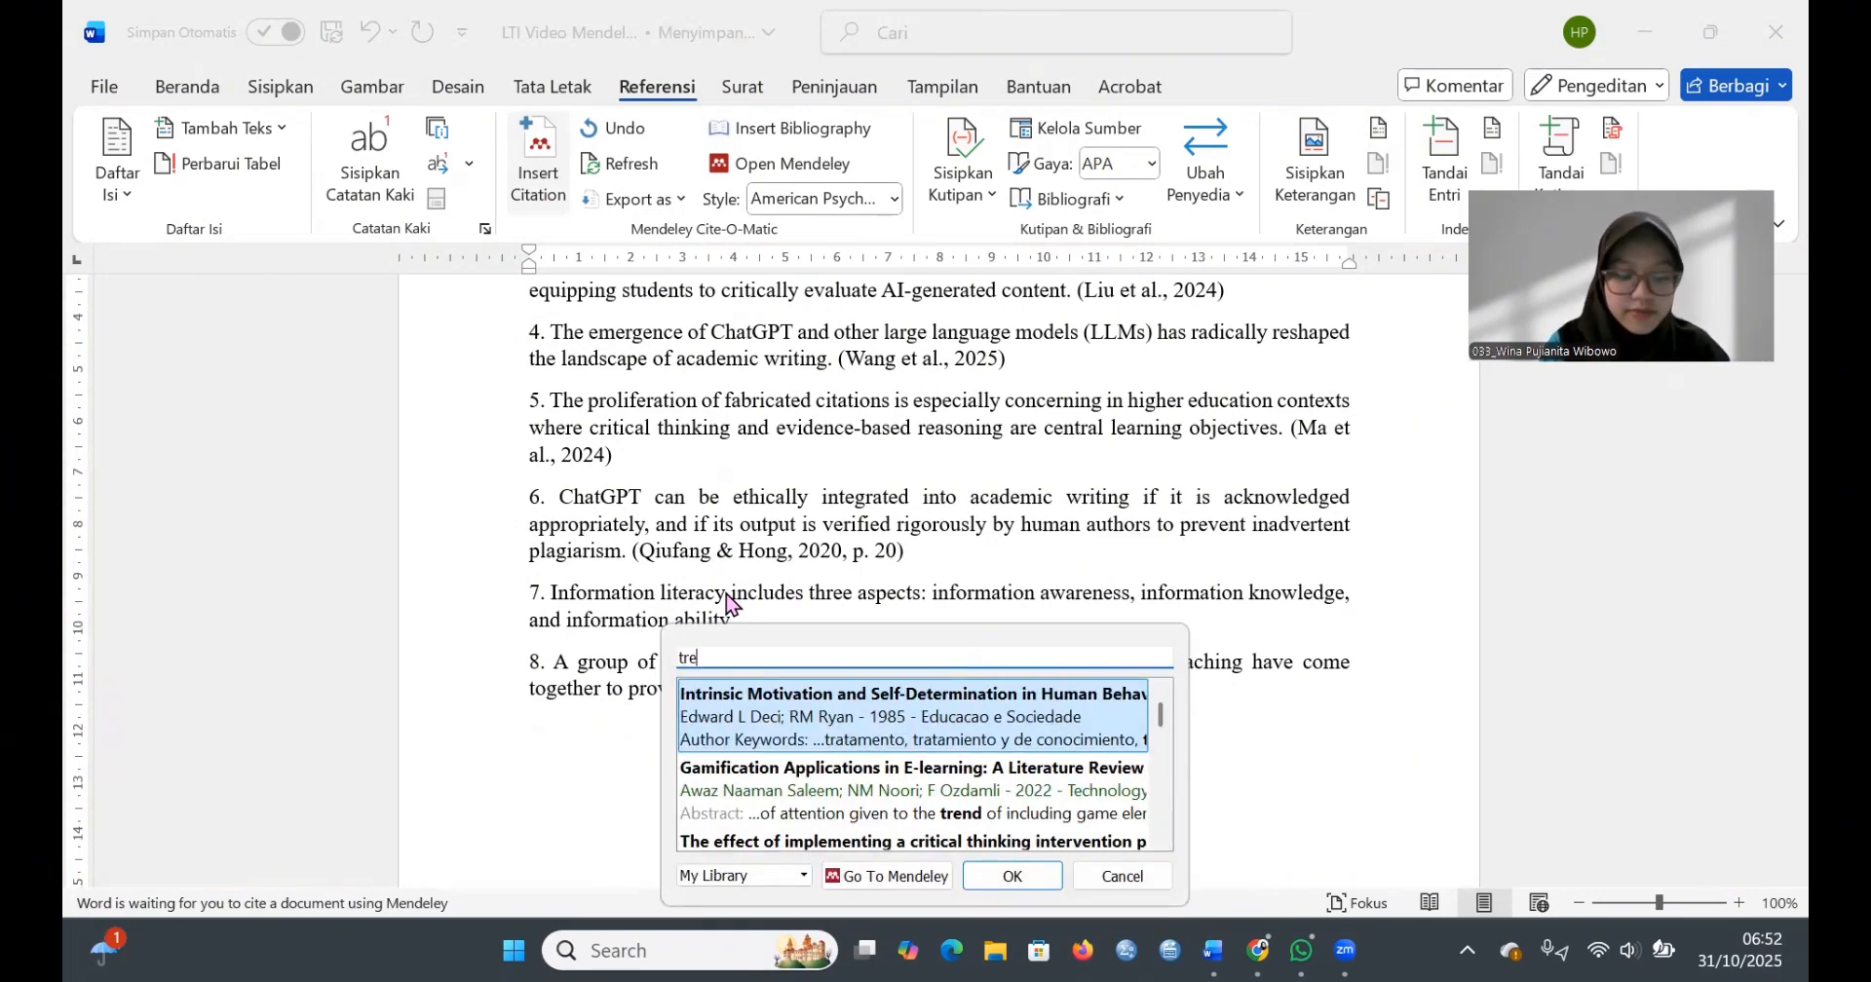
text(aining )
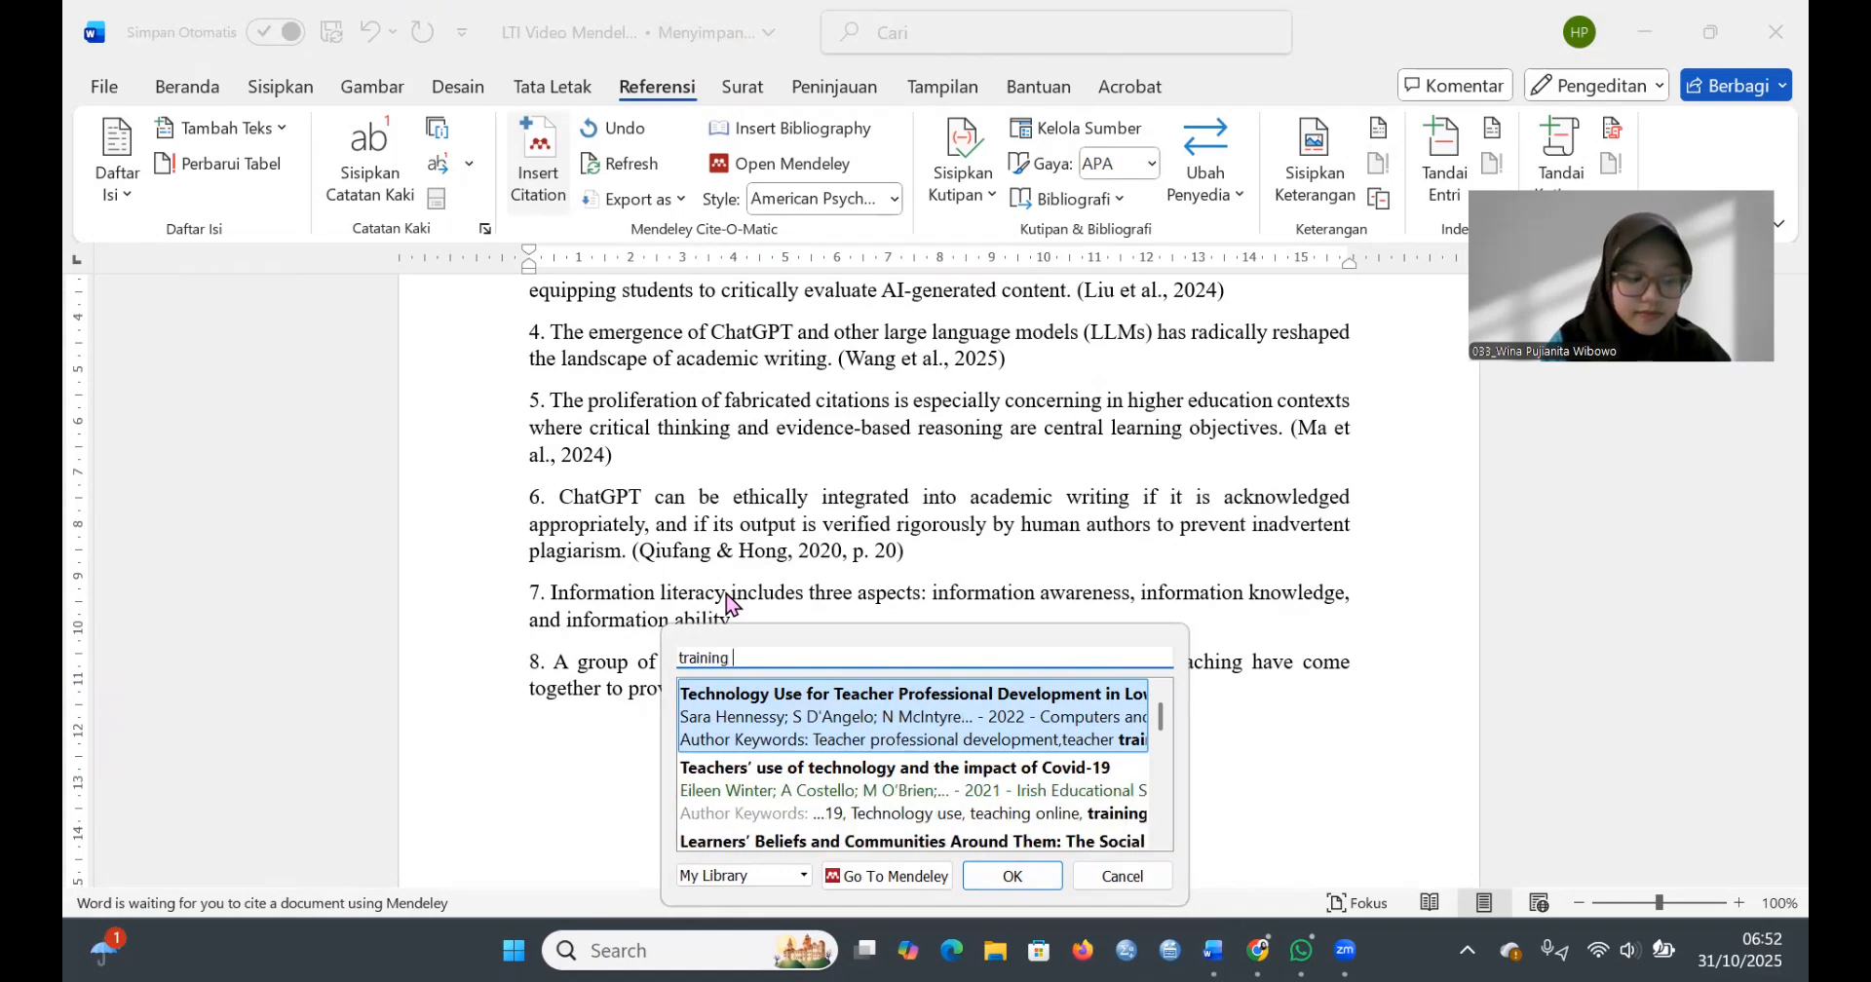
text(students)
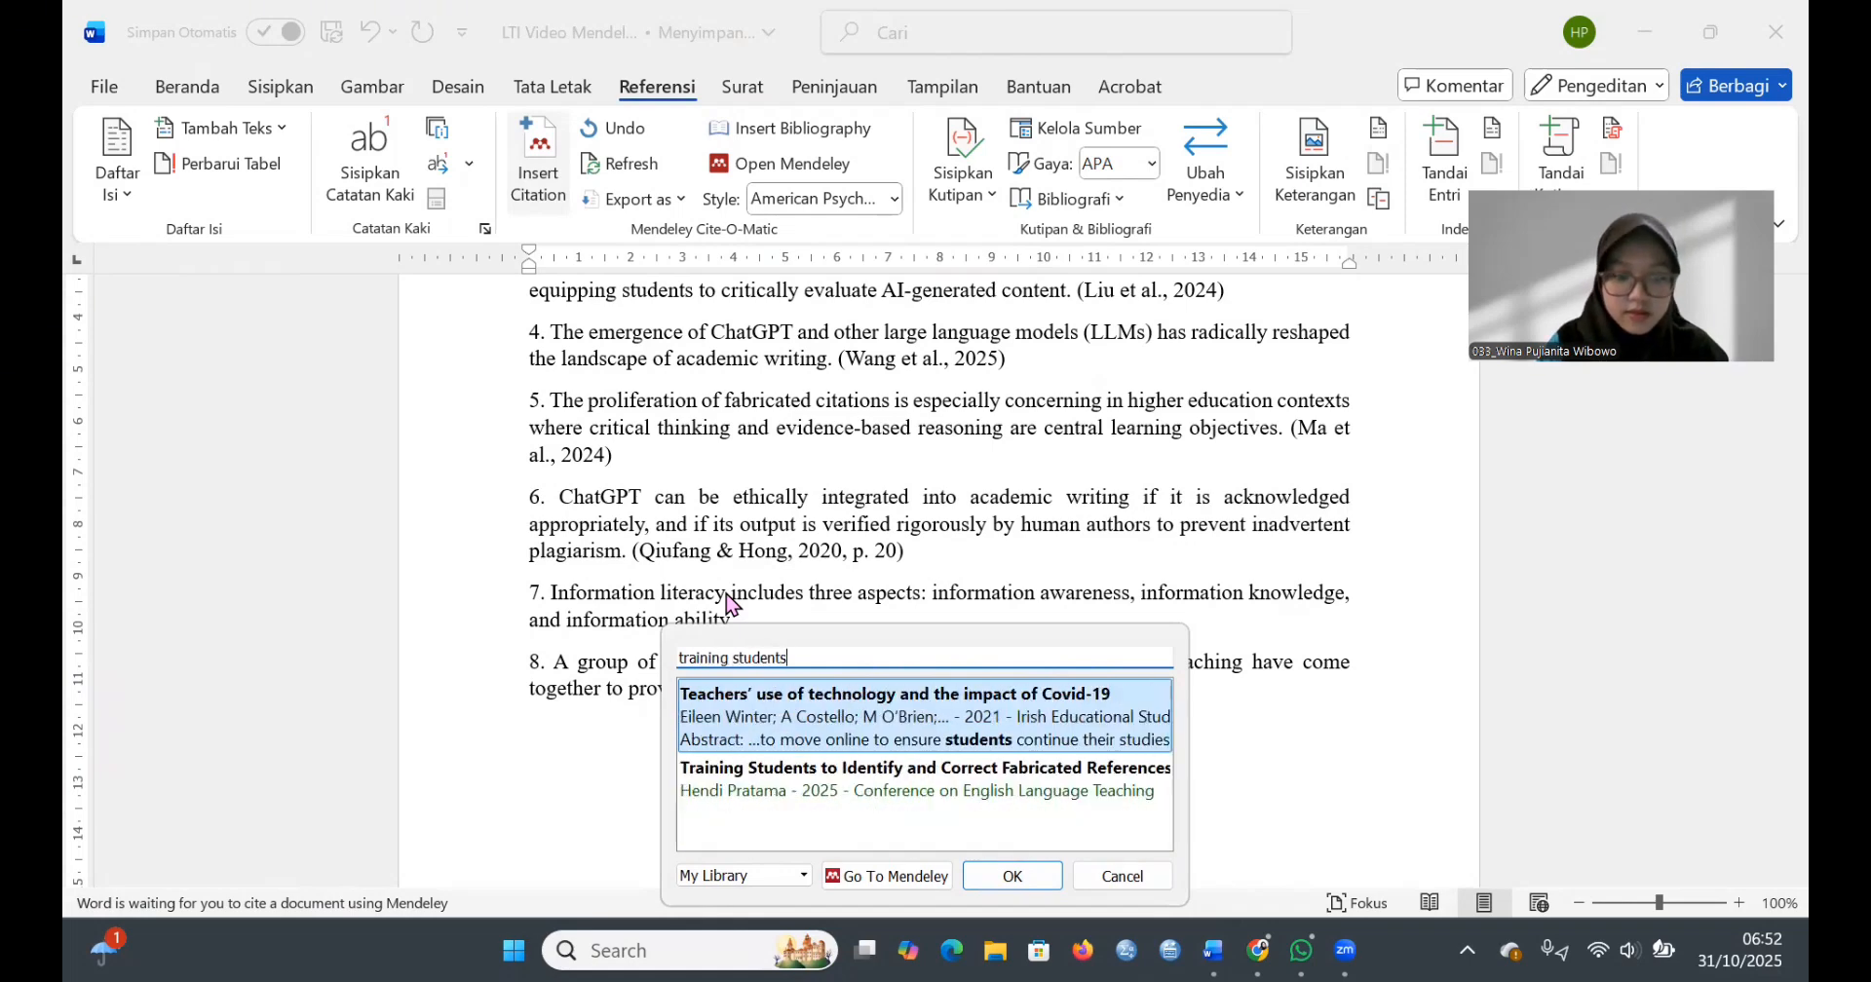
click(865, 776)
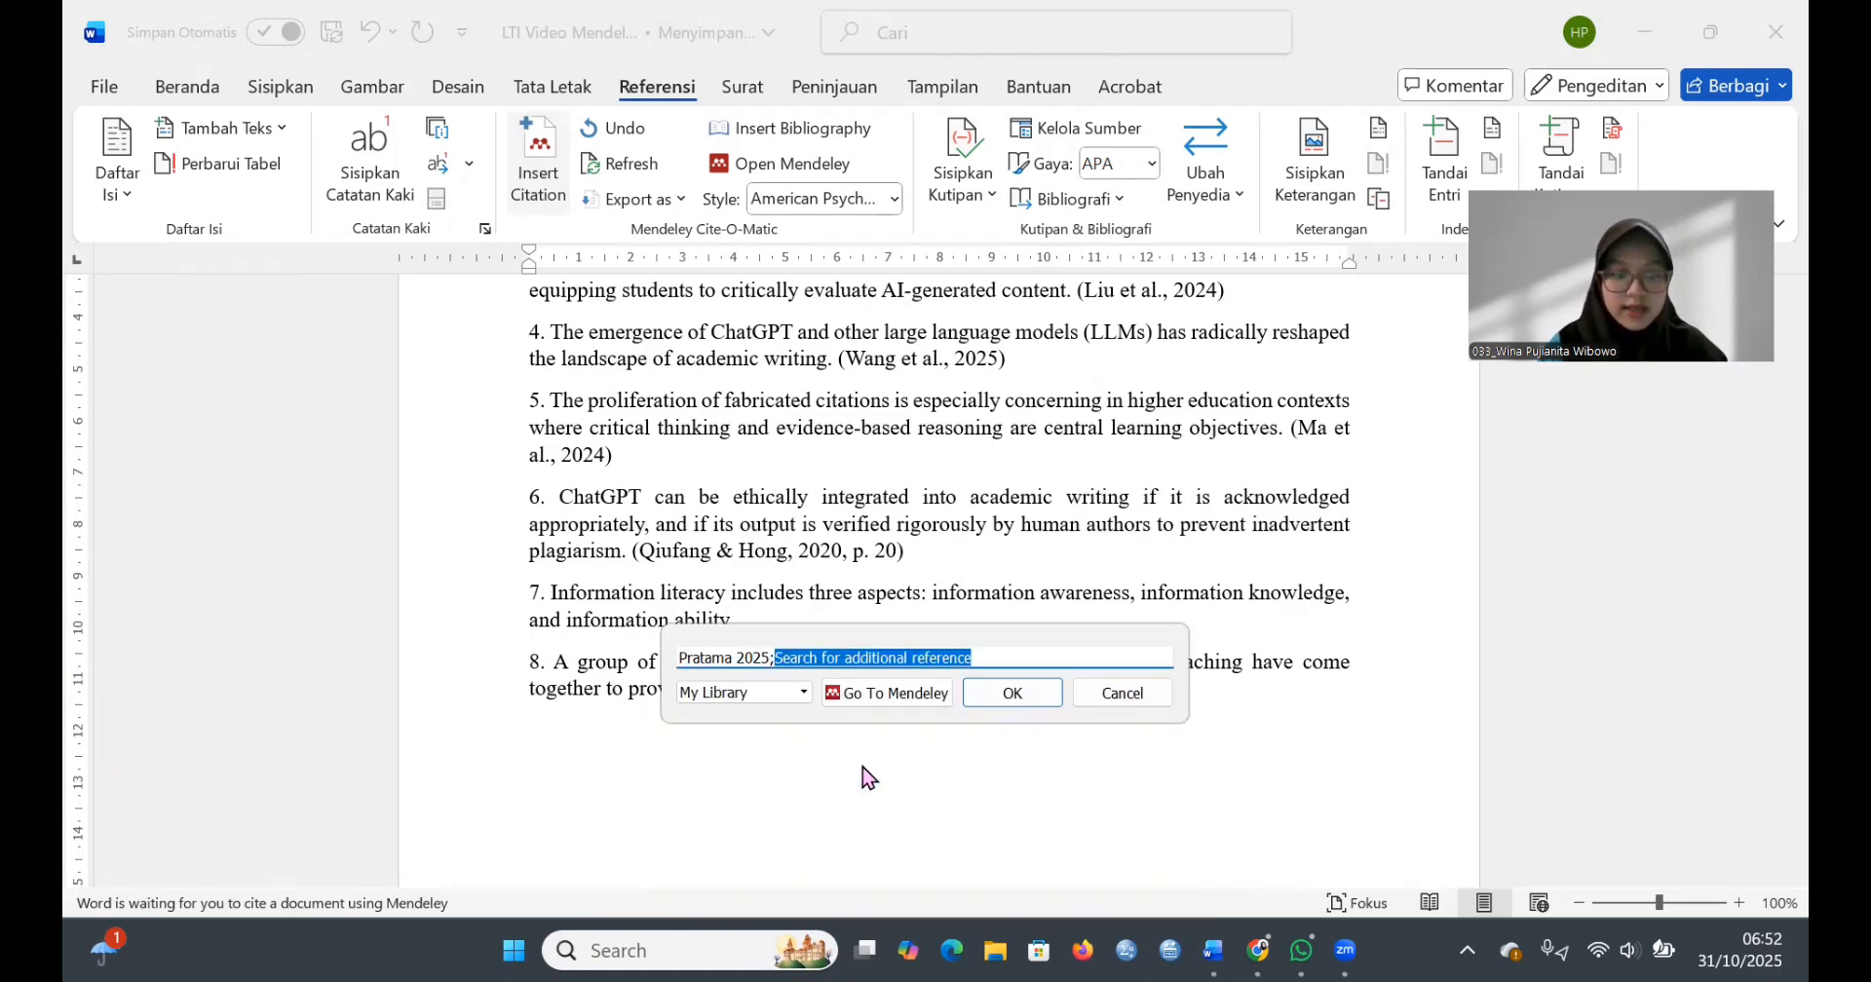
click(726, 655)
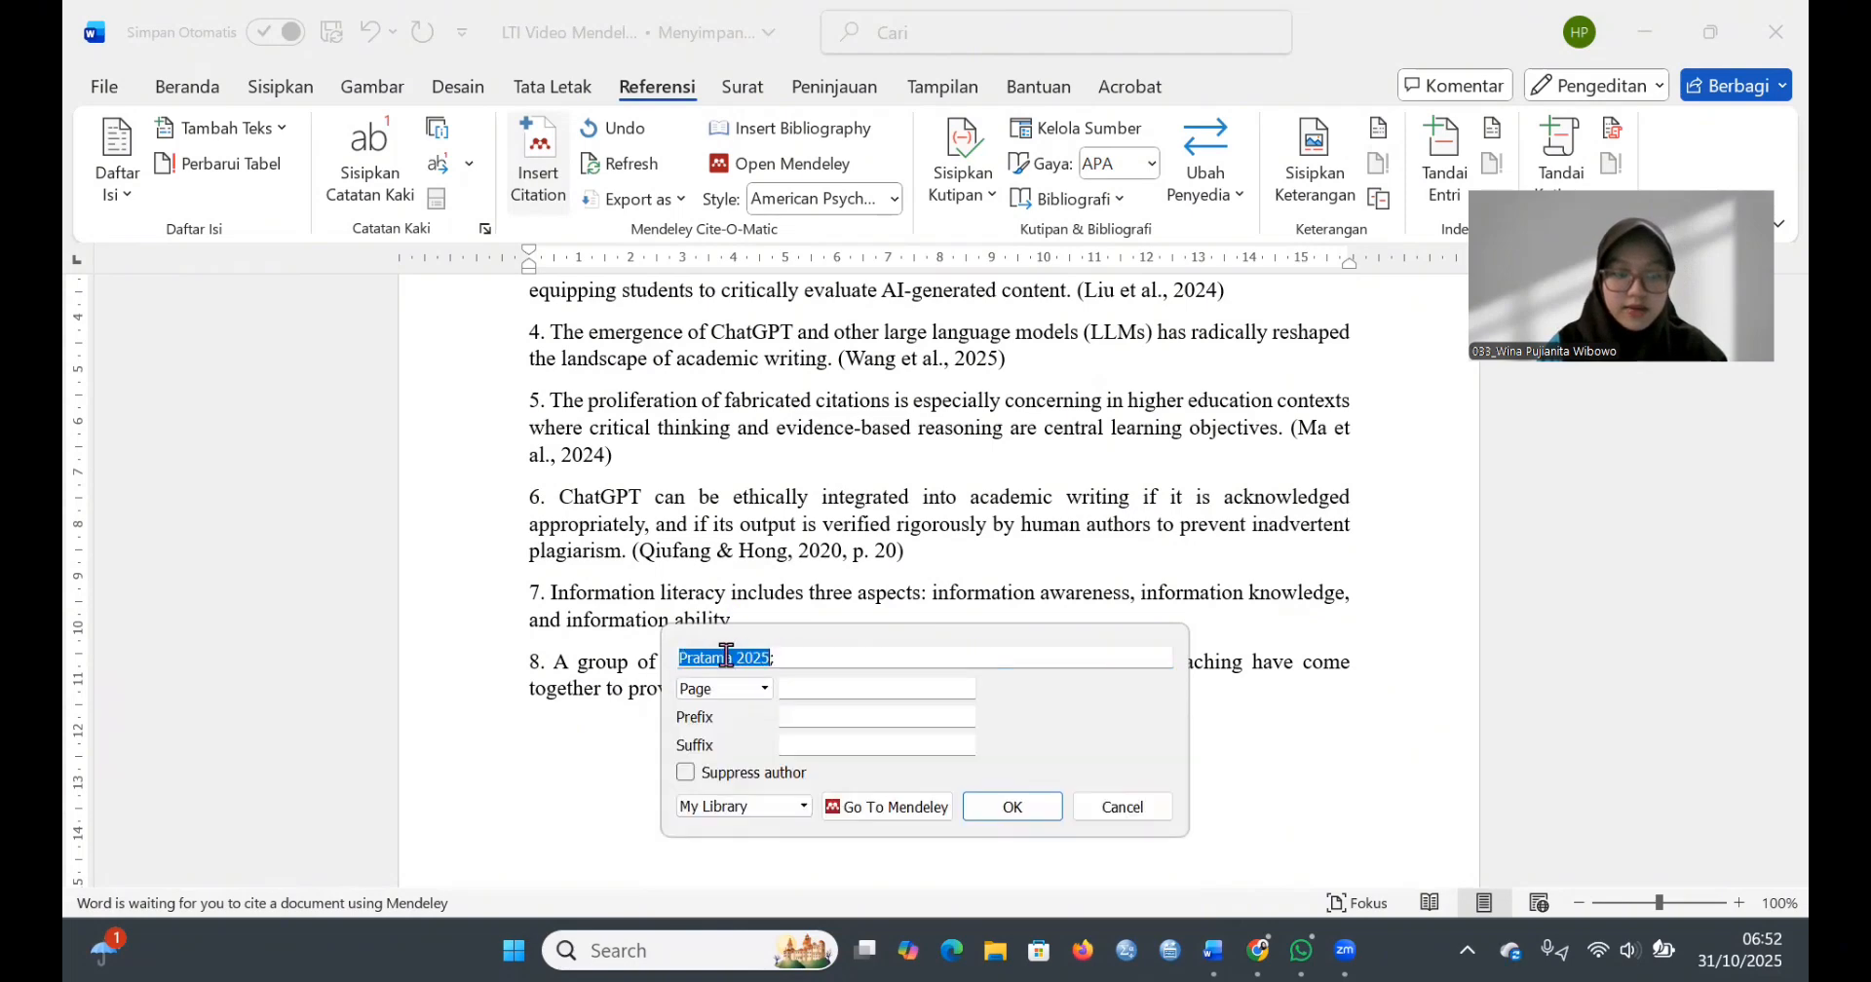
click(818, 693)
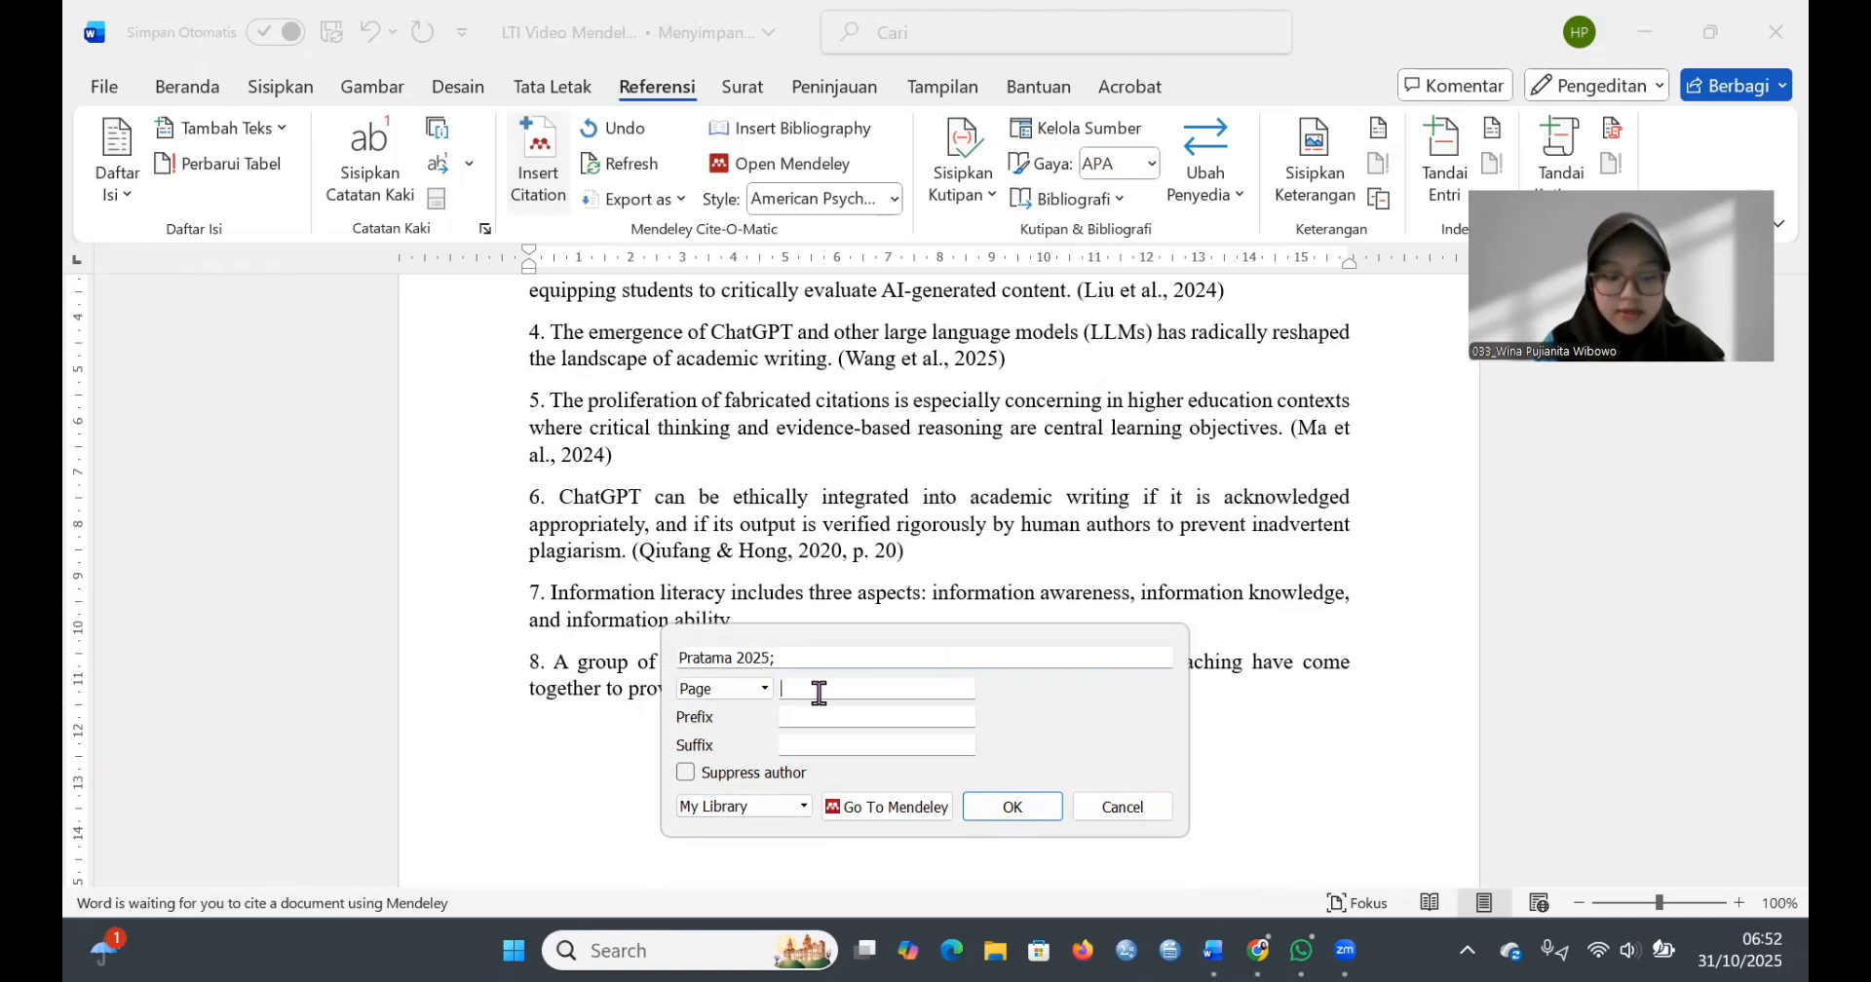
text(30)
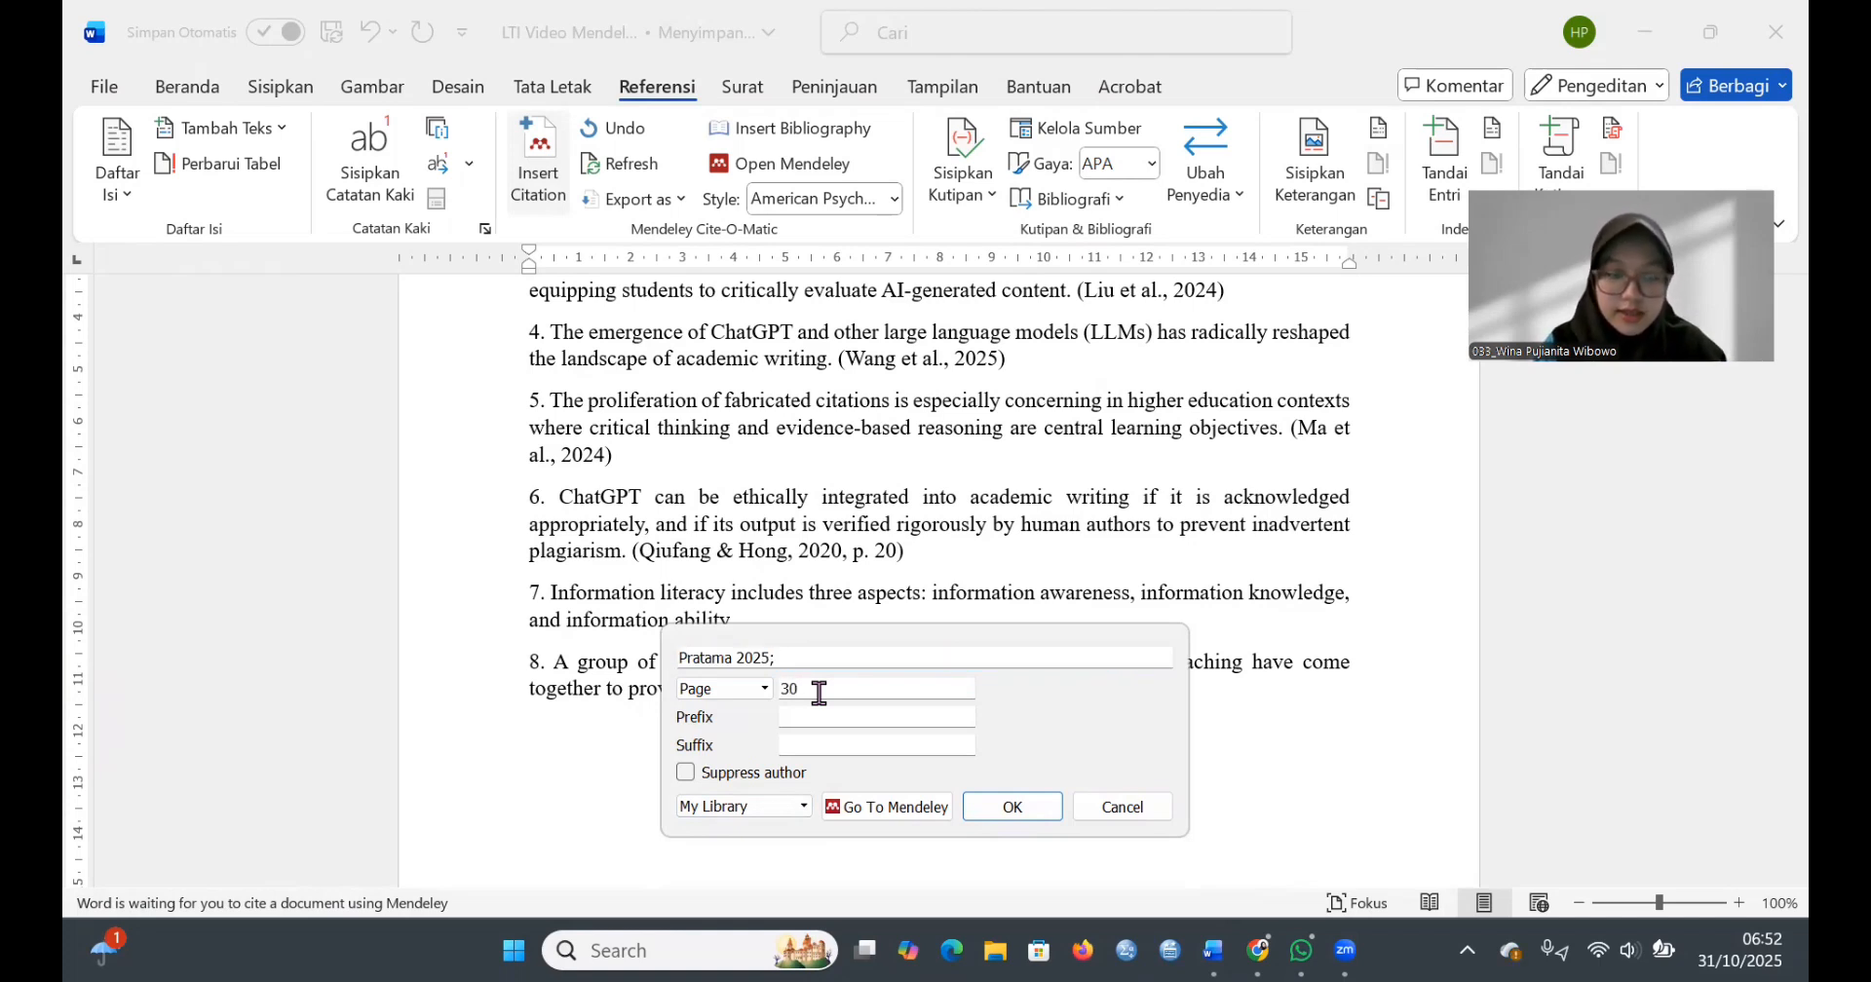
click(979, 807)
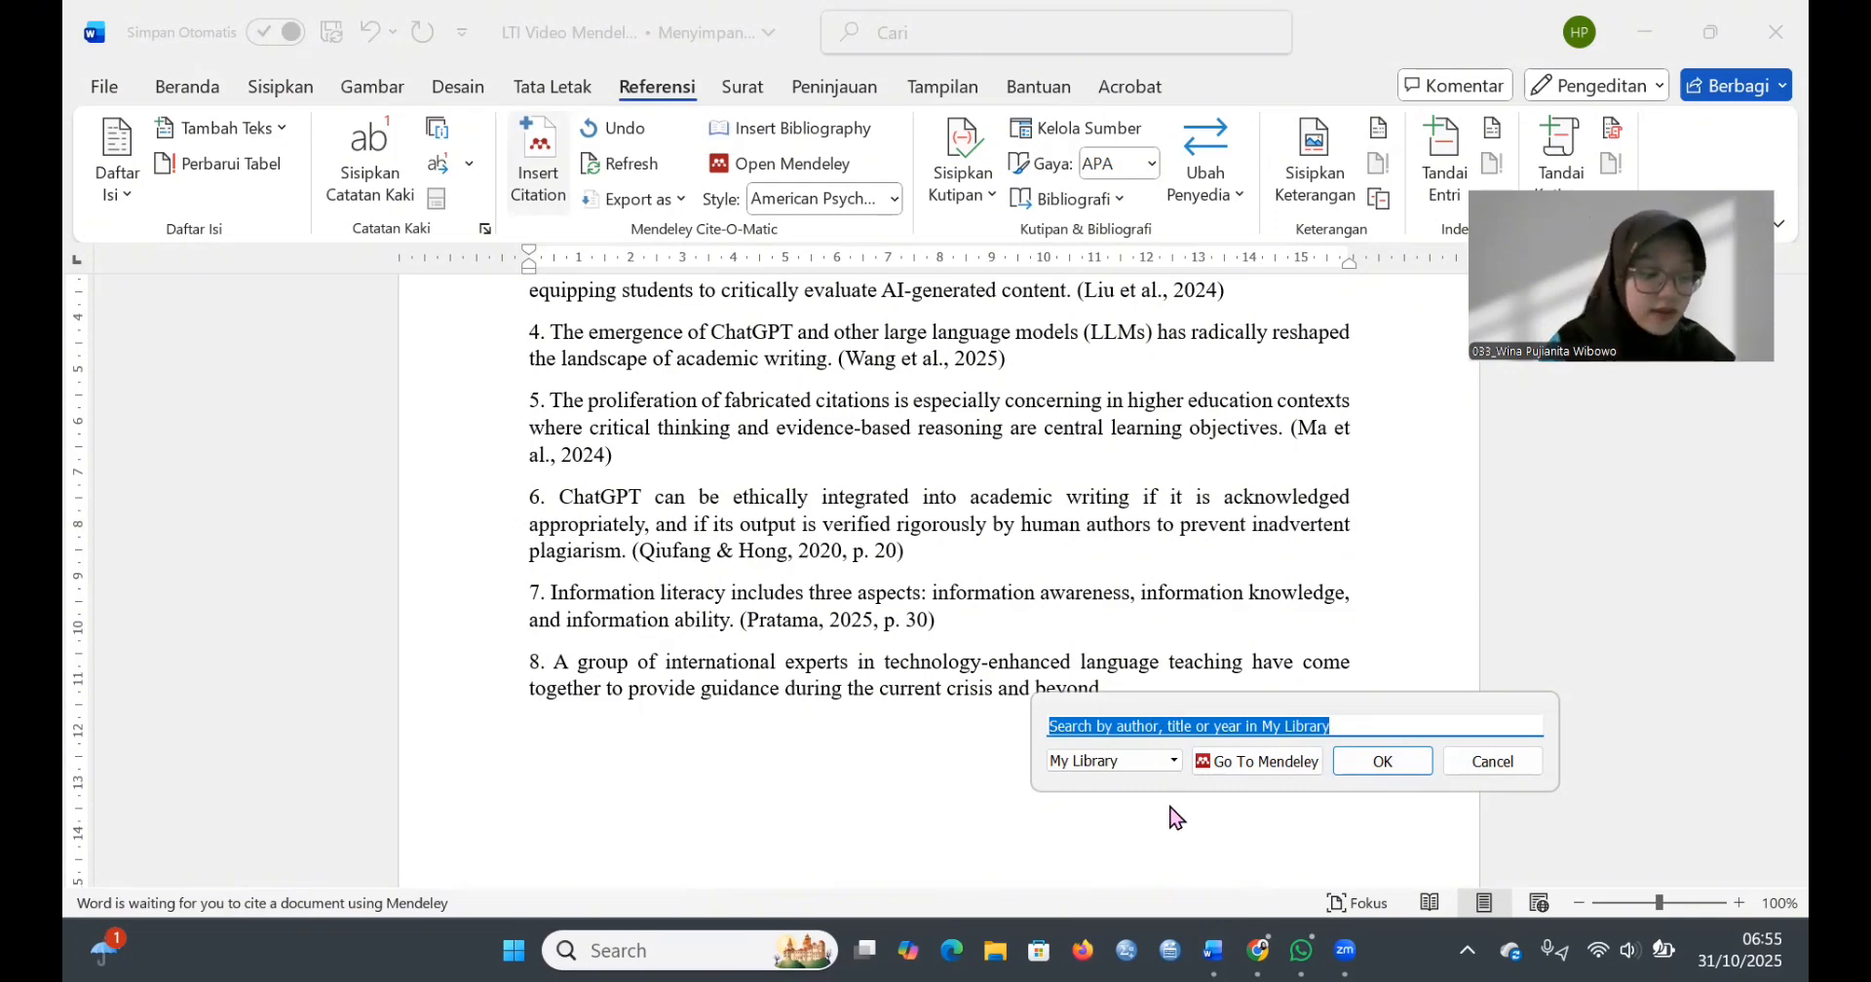
- Select the 2022 article "Understanding the role of digital technologies in education" from the Mendeley library for the sentence 8 citation
text(undersa)
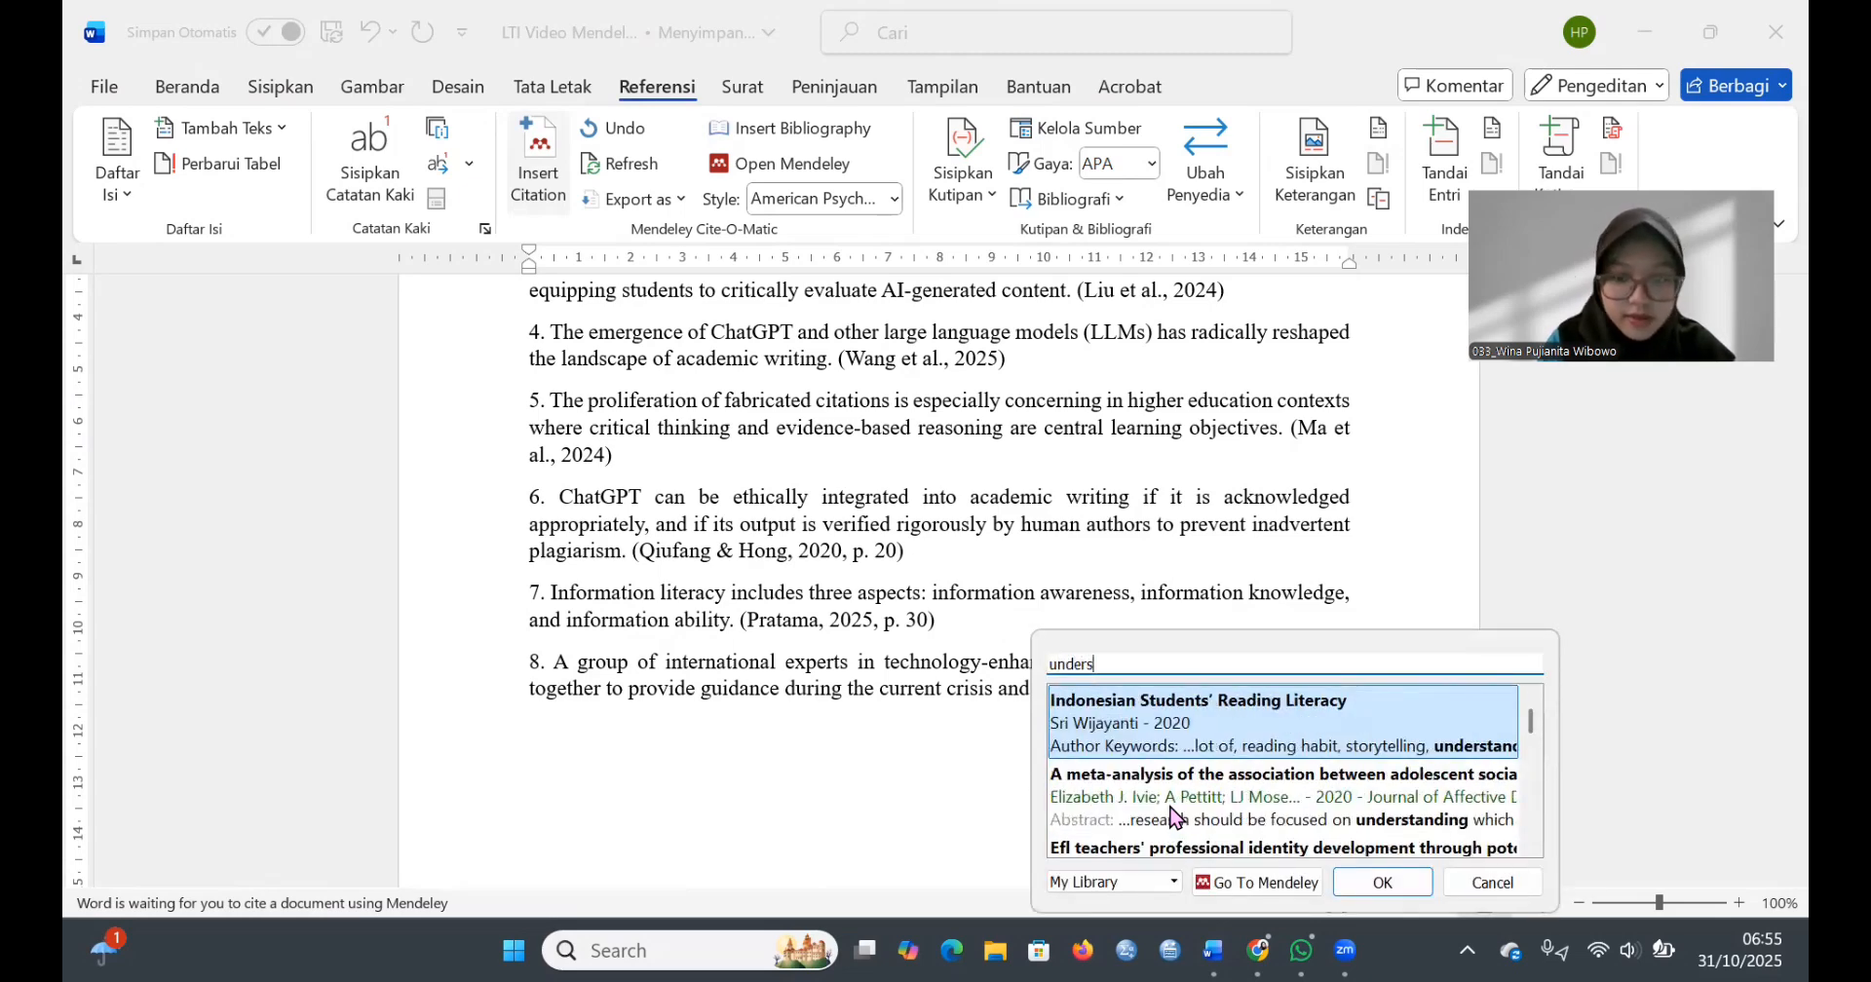
key(BackSpace)
key(BackSpace)
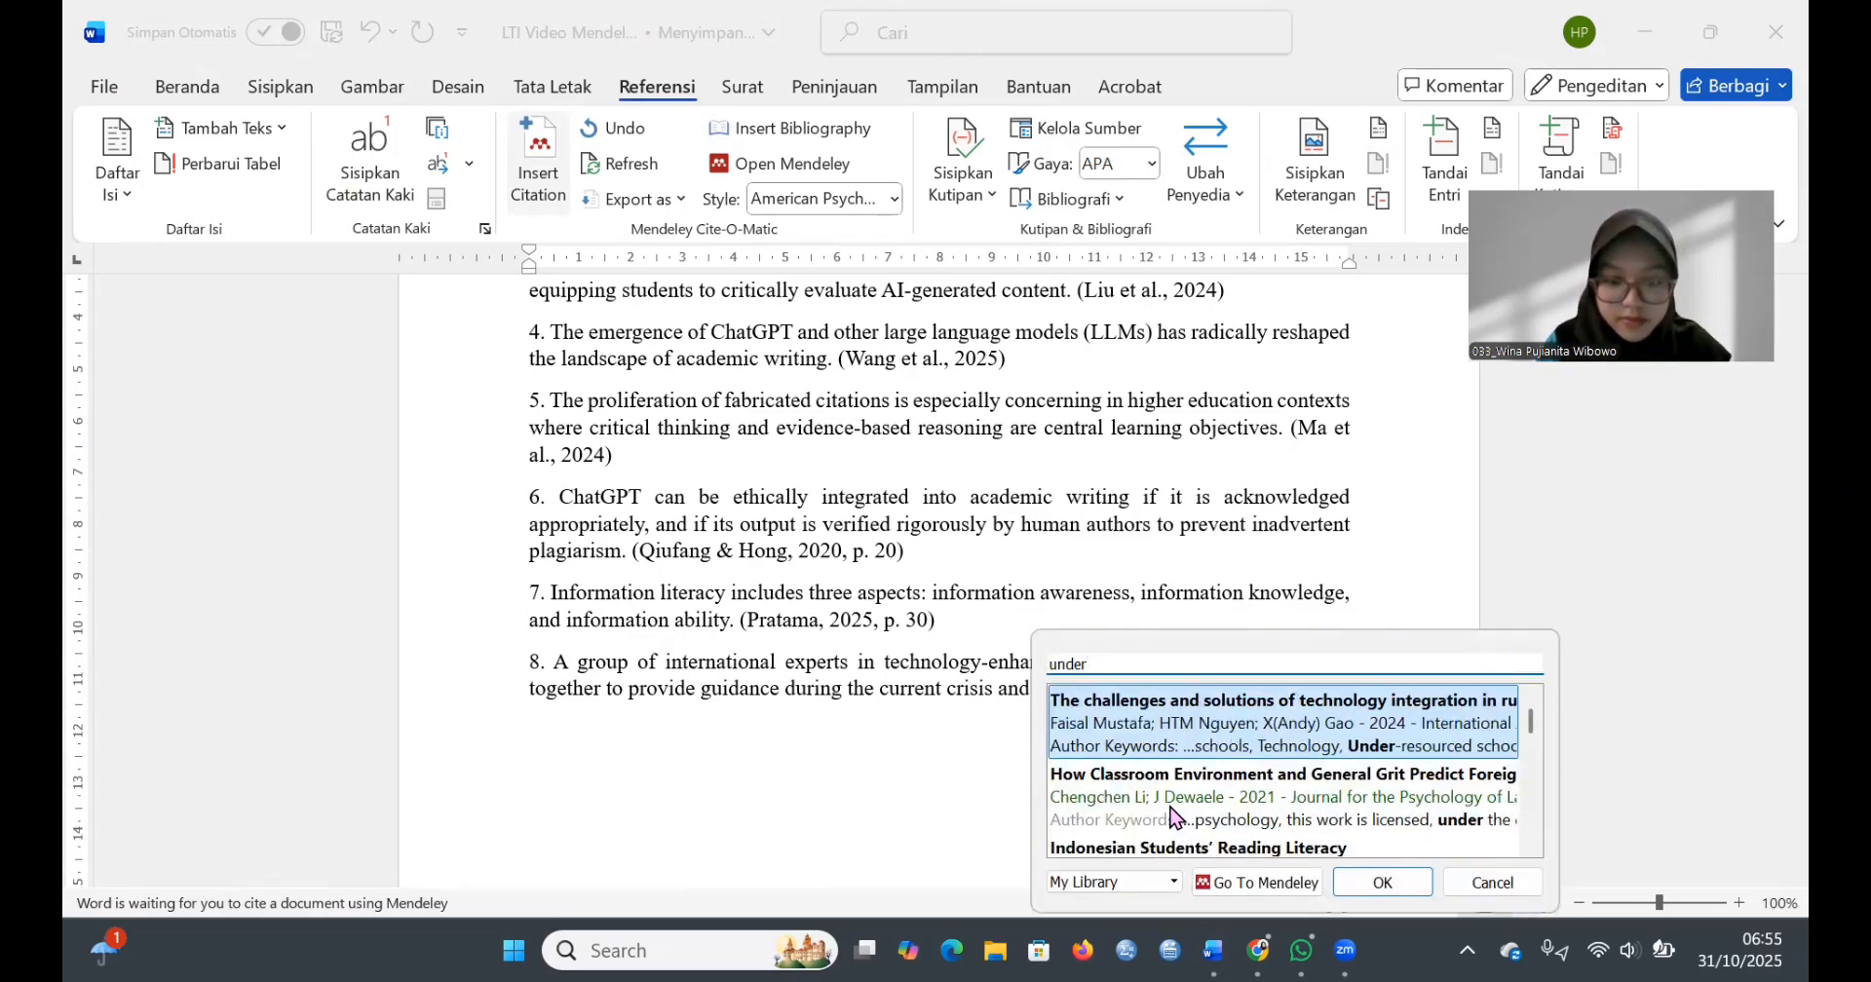
text(stad)
key(BackSpace)
key(BackSpace)
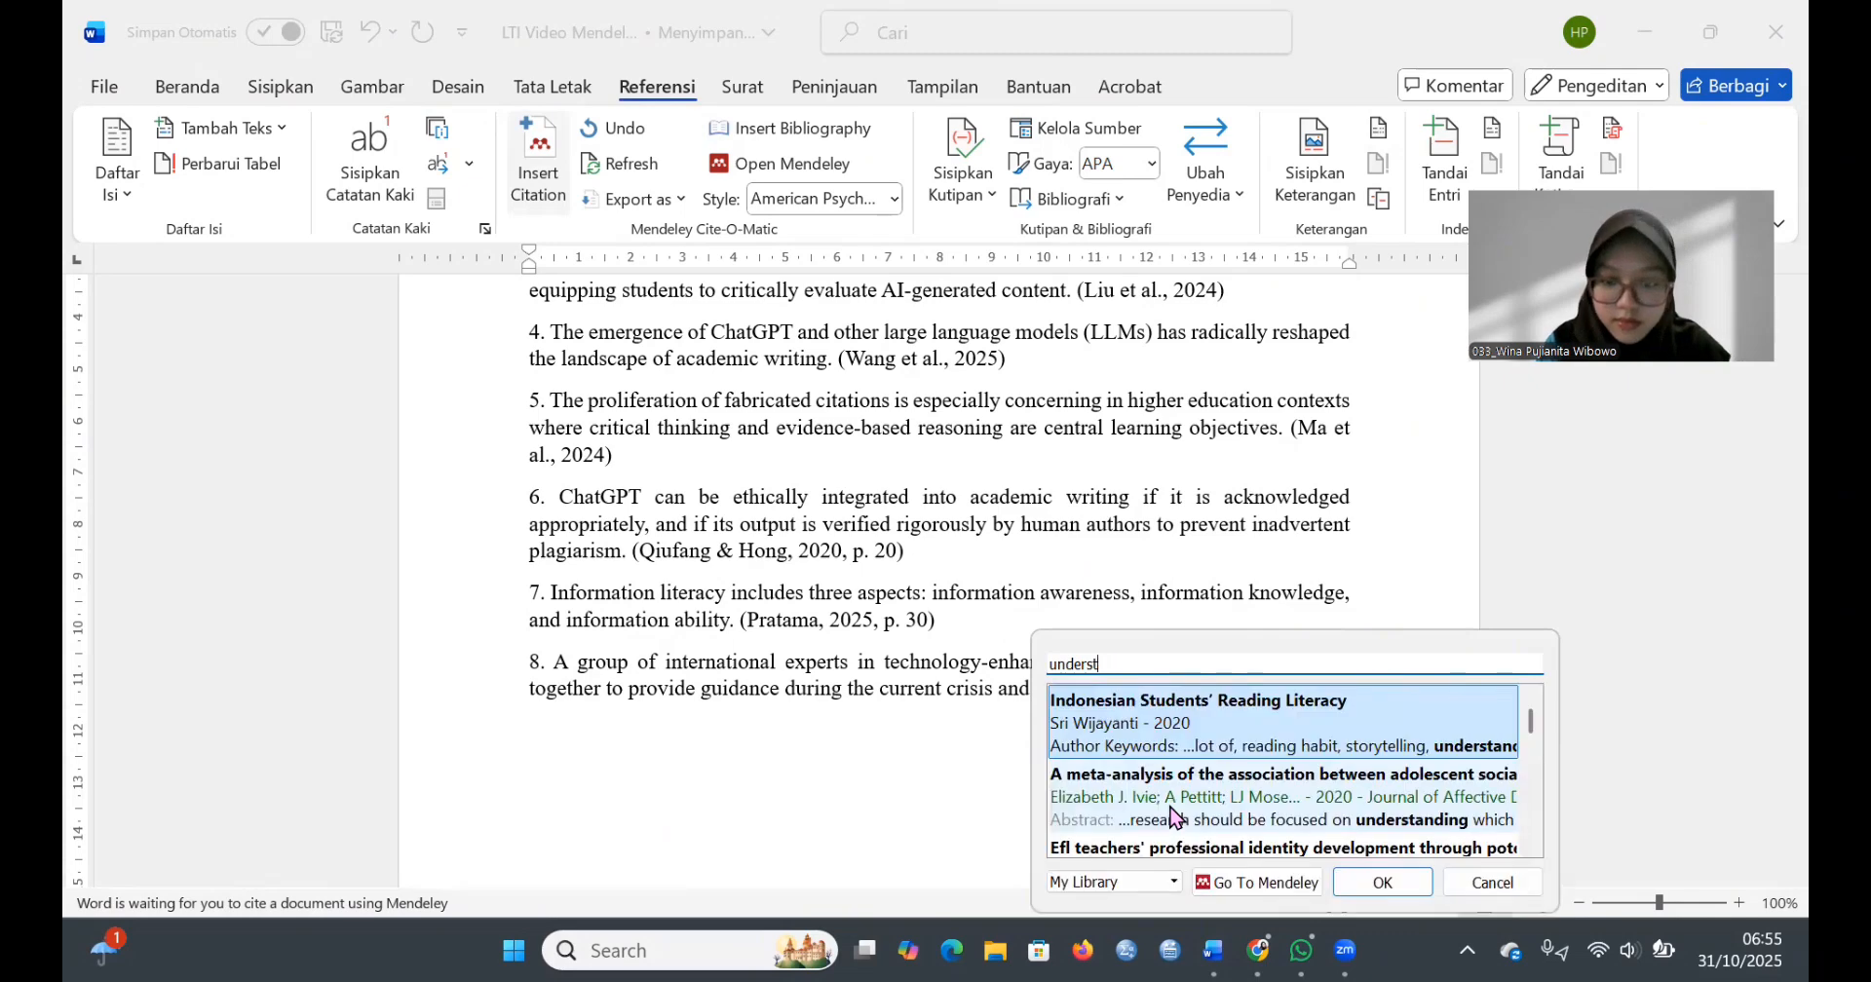
scroll(1176, 818, down, 10)
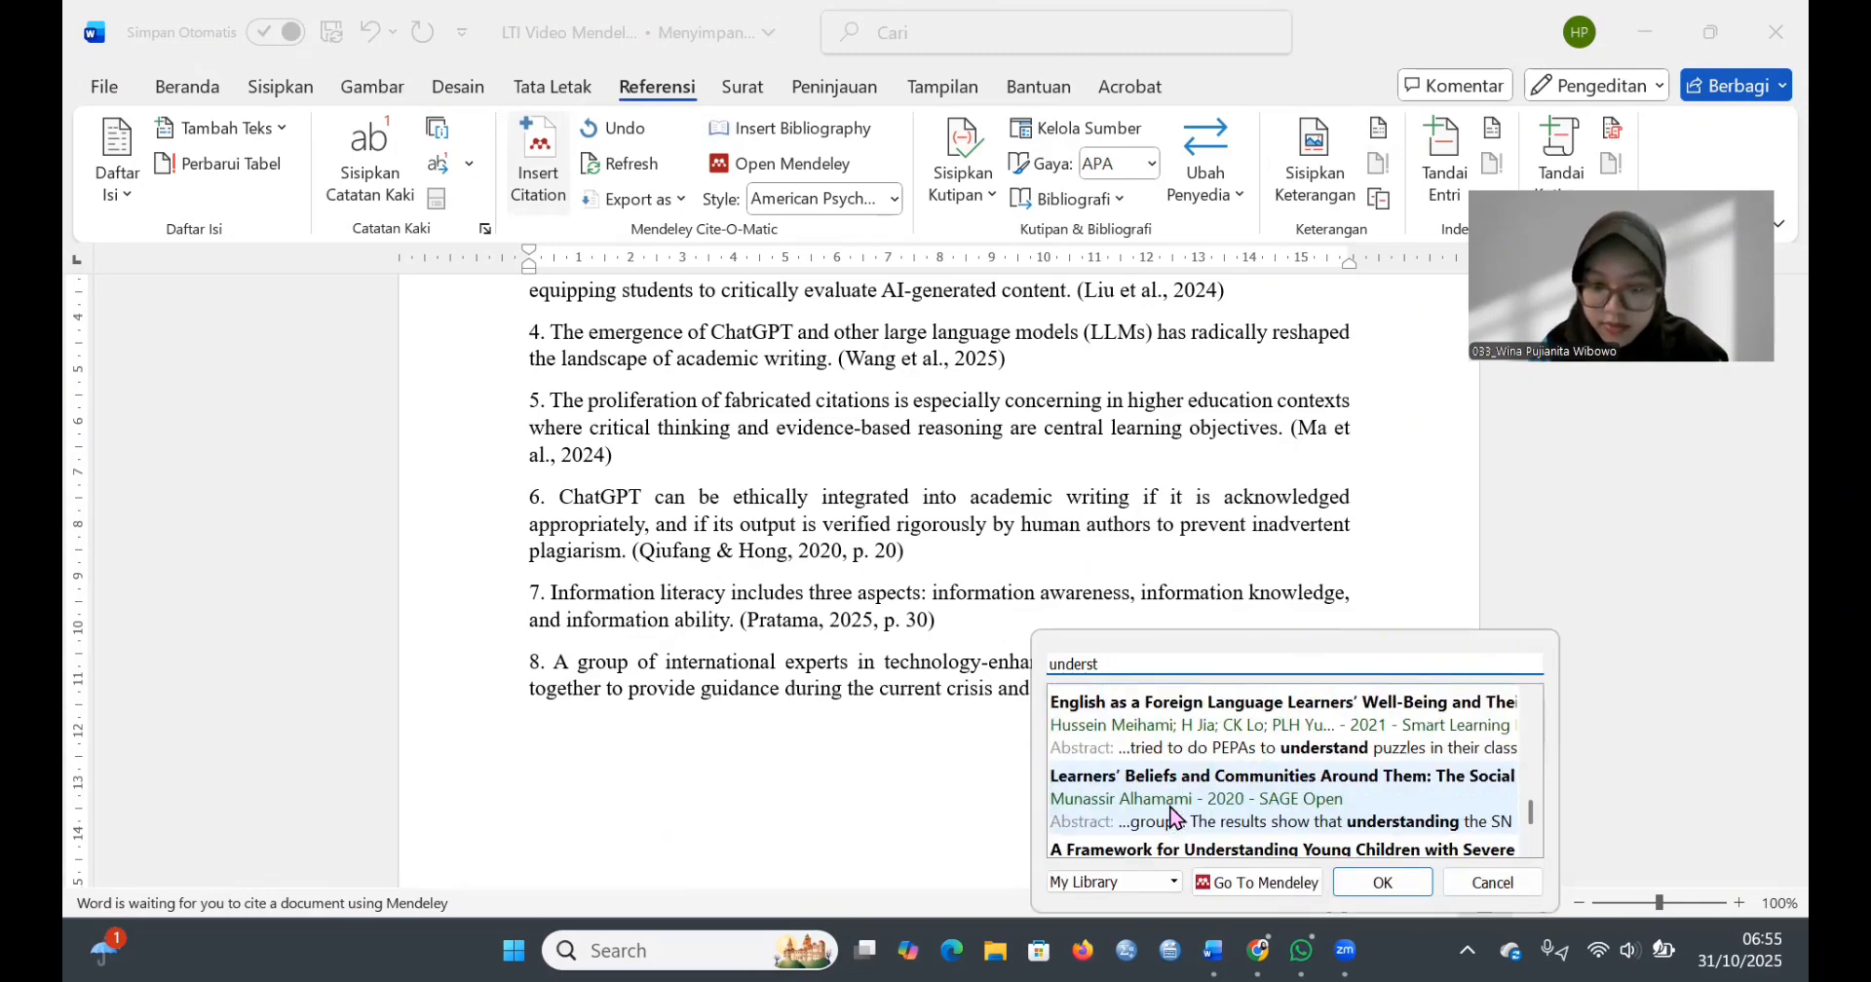
click(1180, 823)
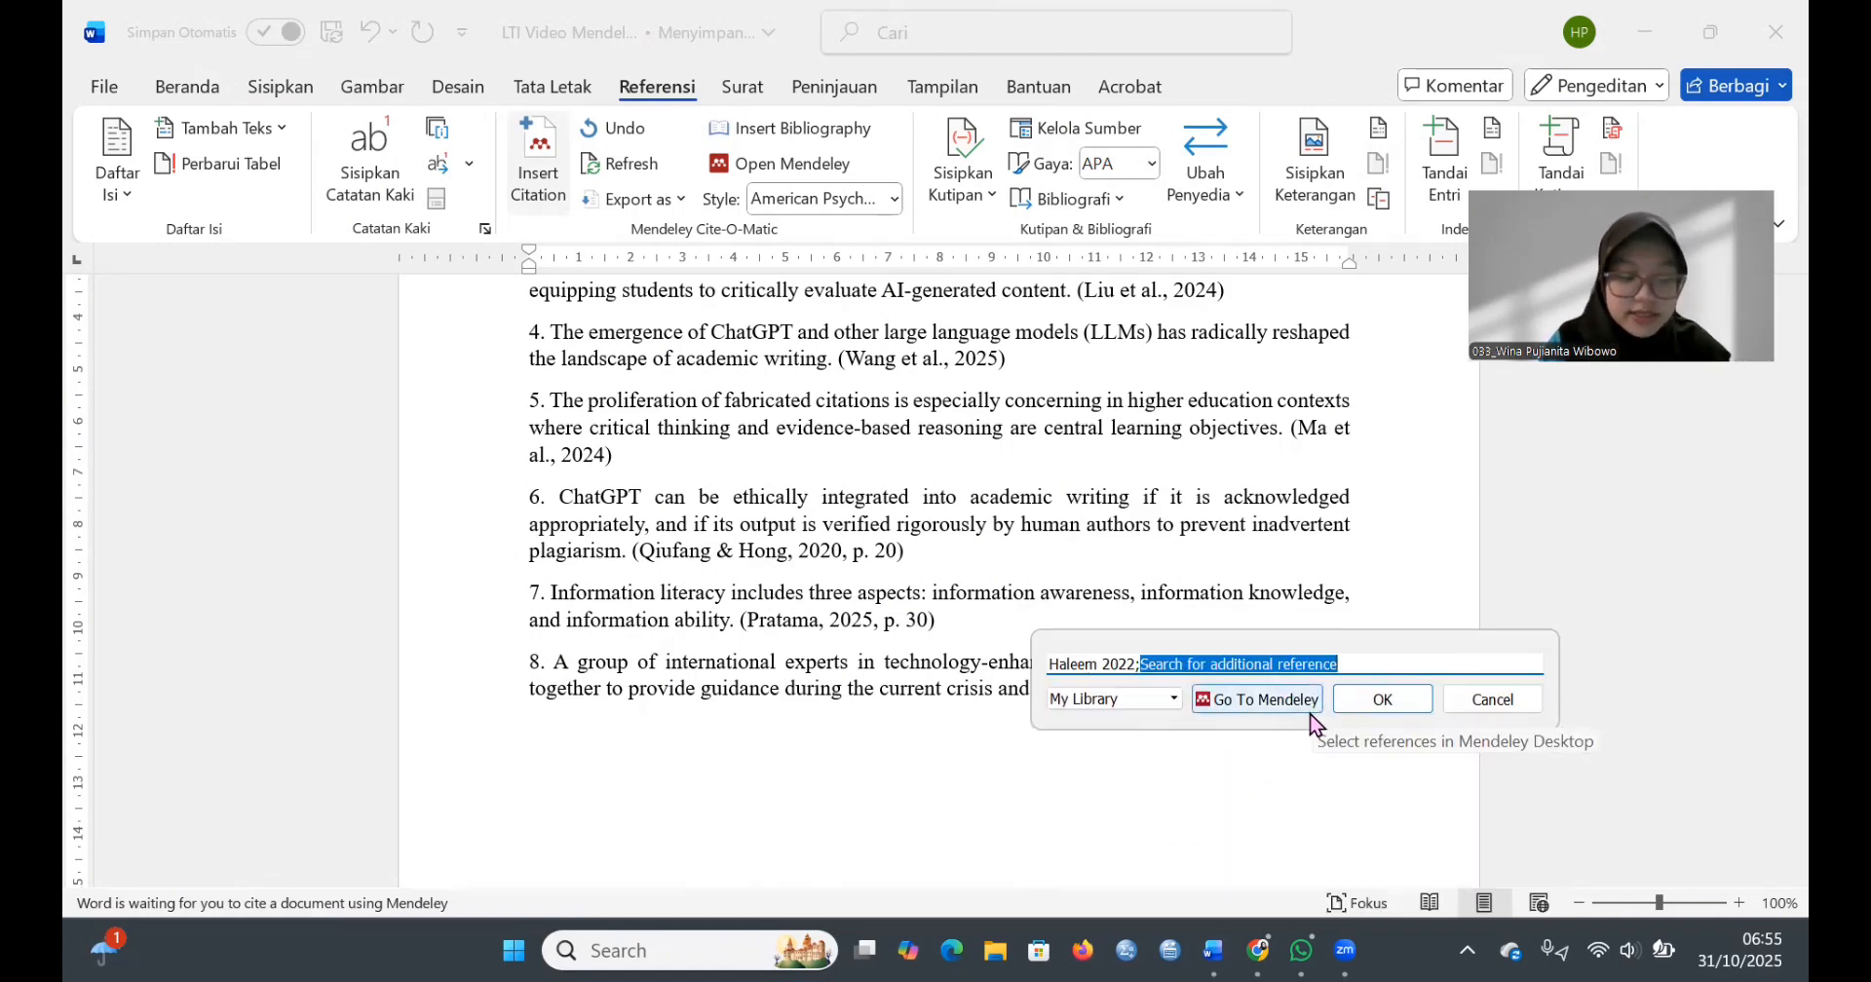
- Add the 2022 work "Teaching Writing in English as a Foreign Language" from the Mendeley library to the sentence 8 citation
text(tea)
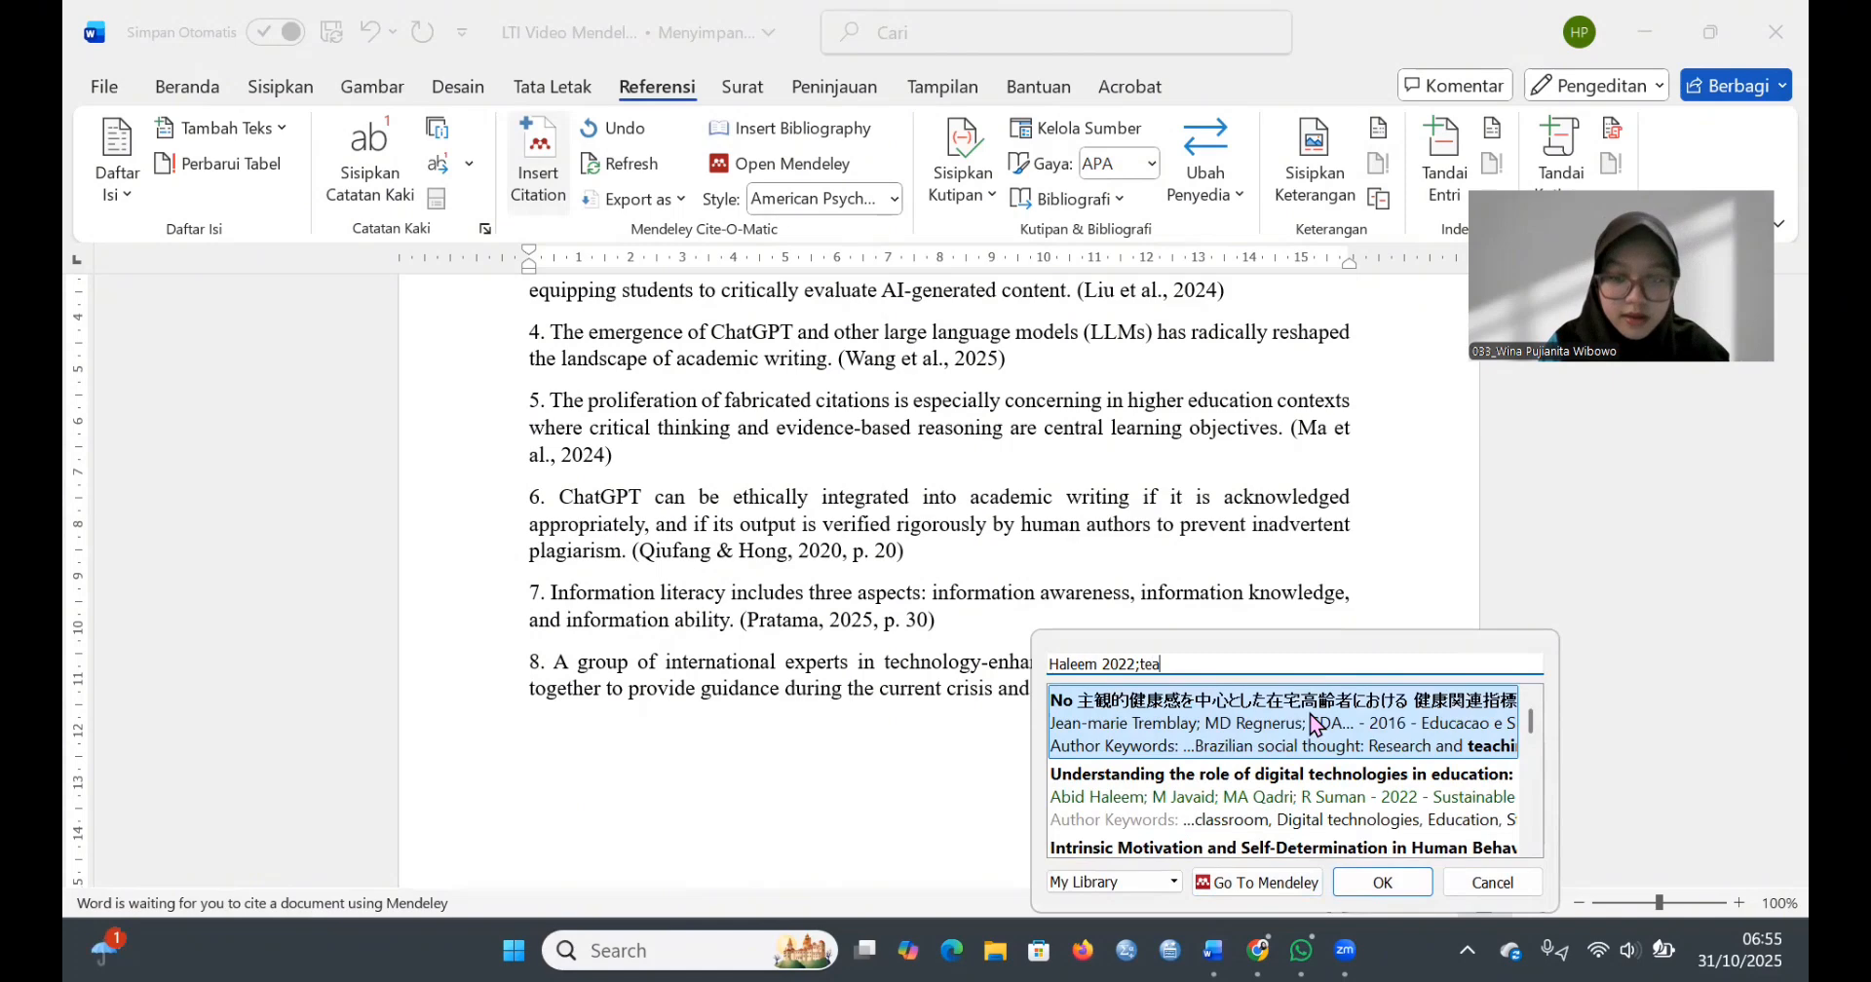
text(ching)
text( a)
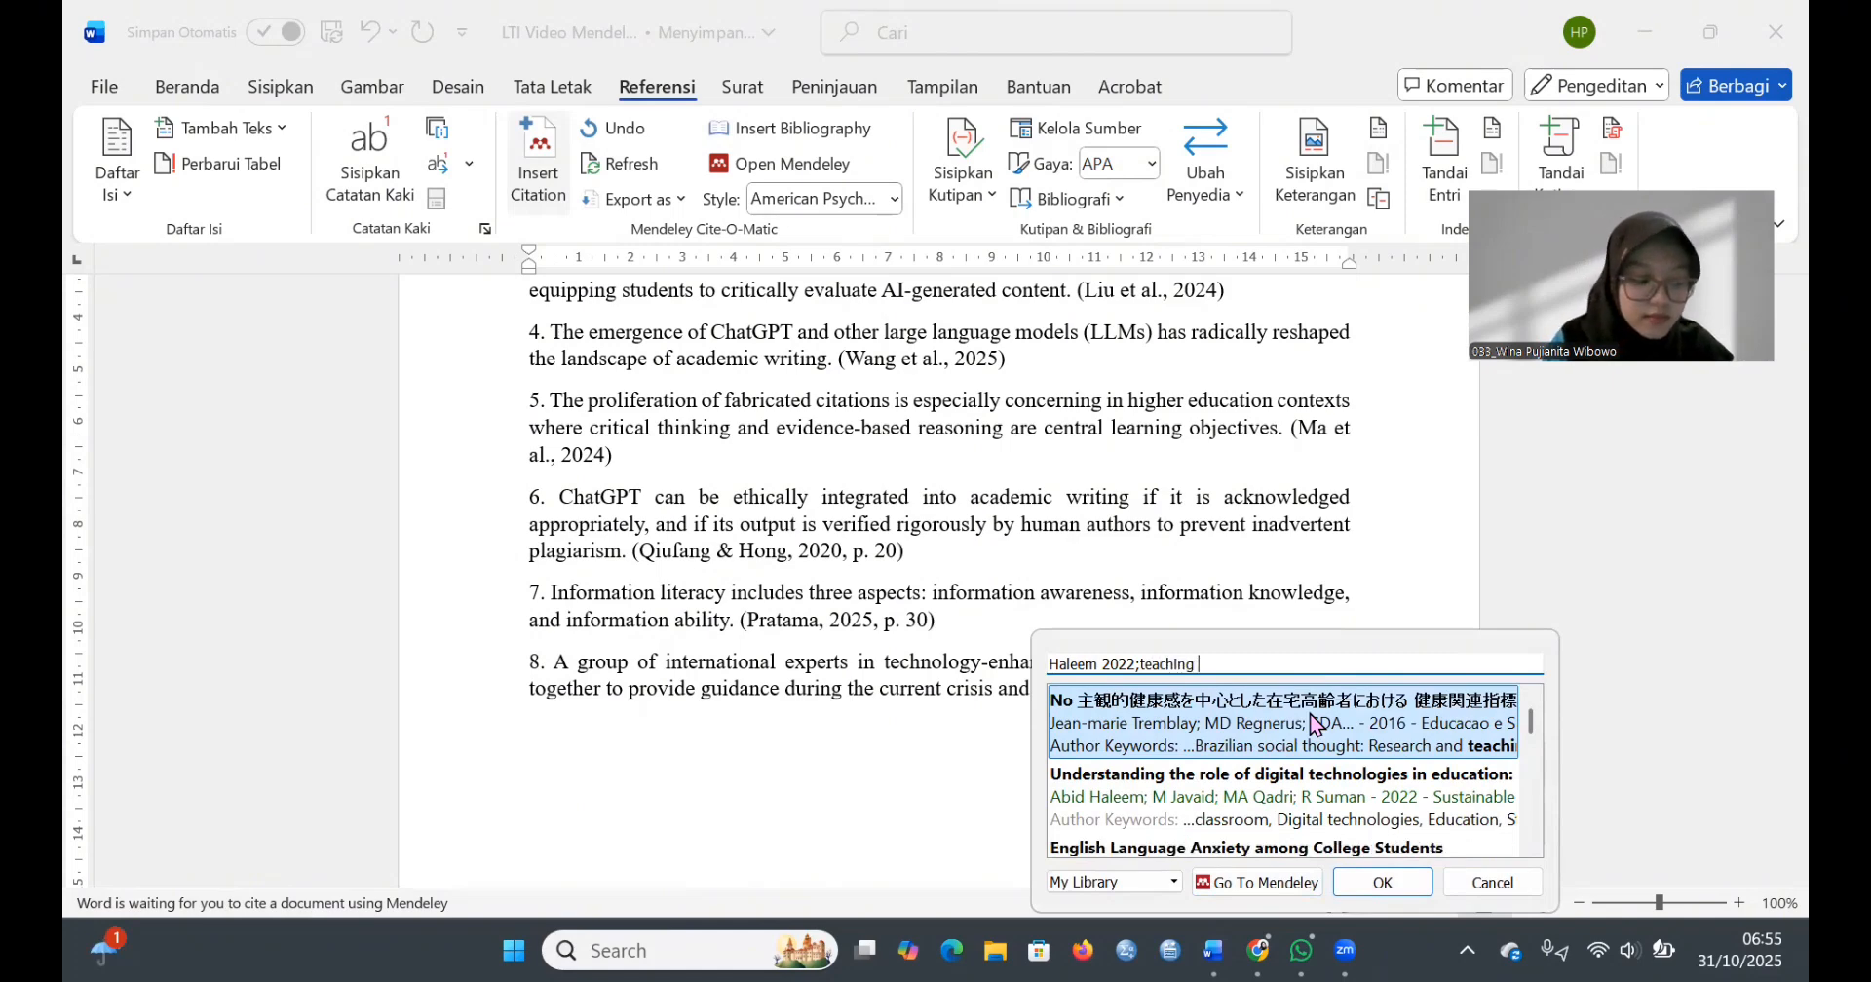
key(BackSpace)
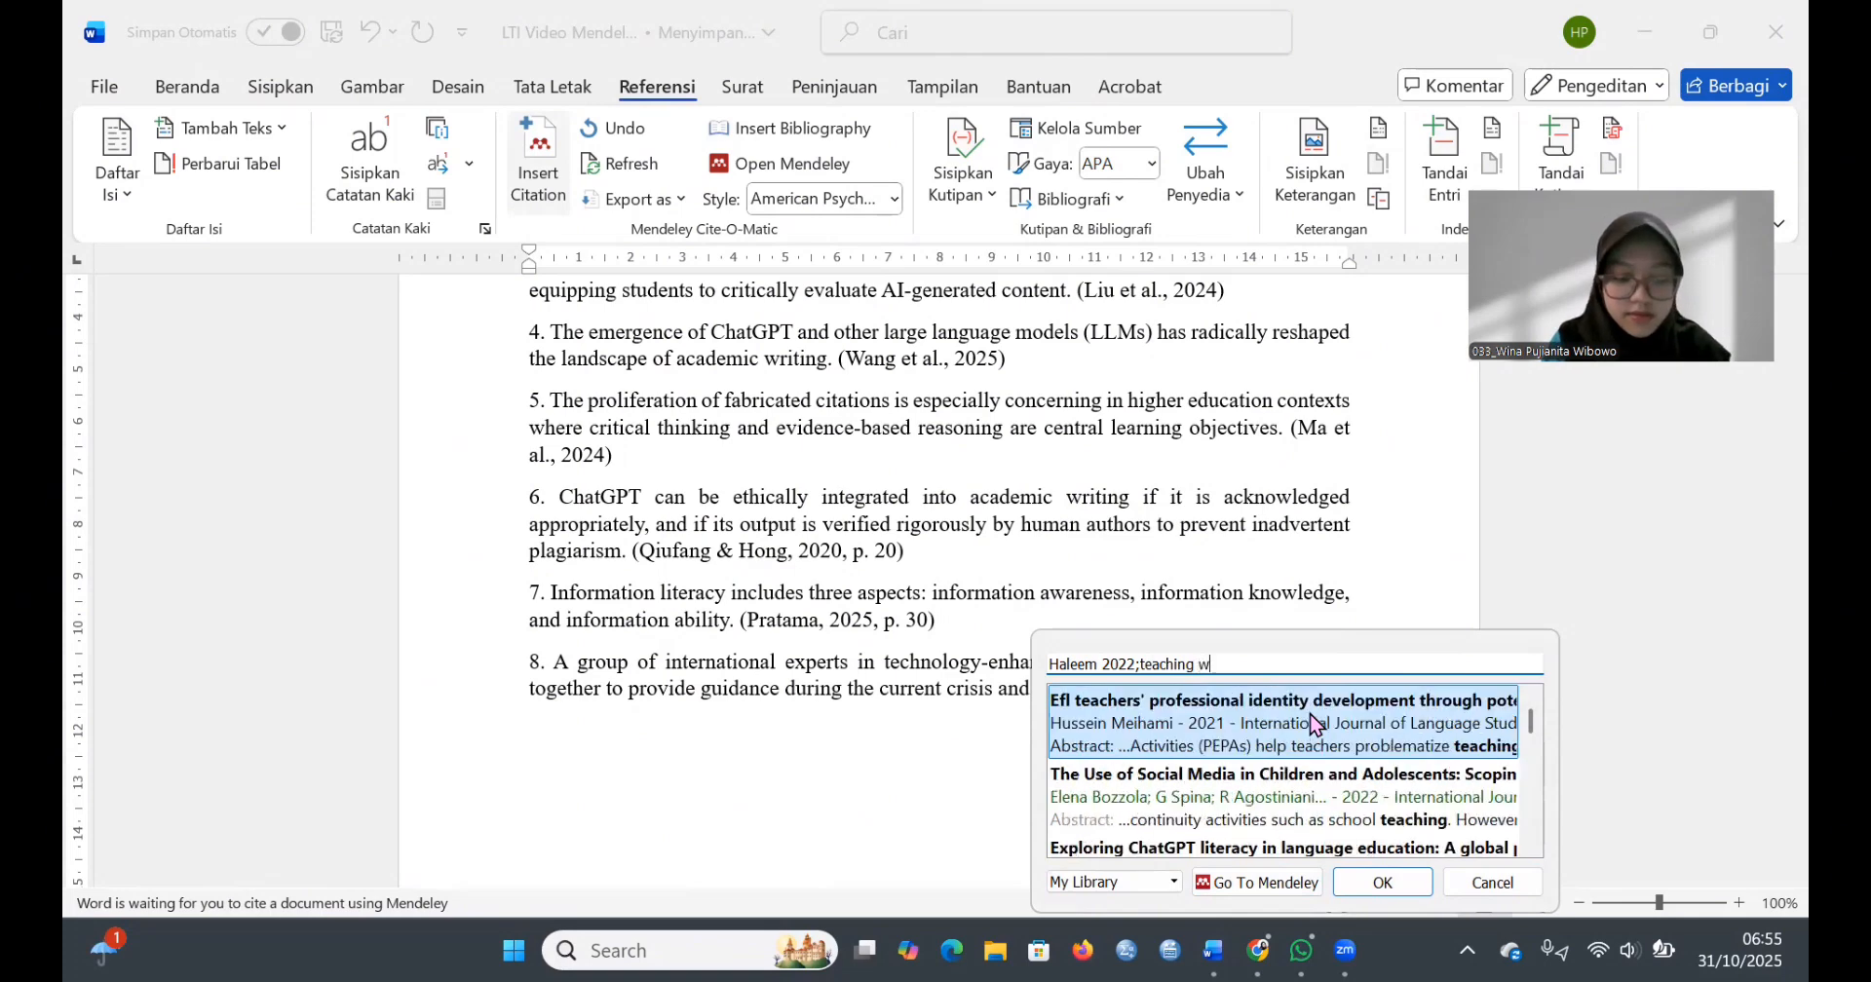
text(writing)
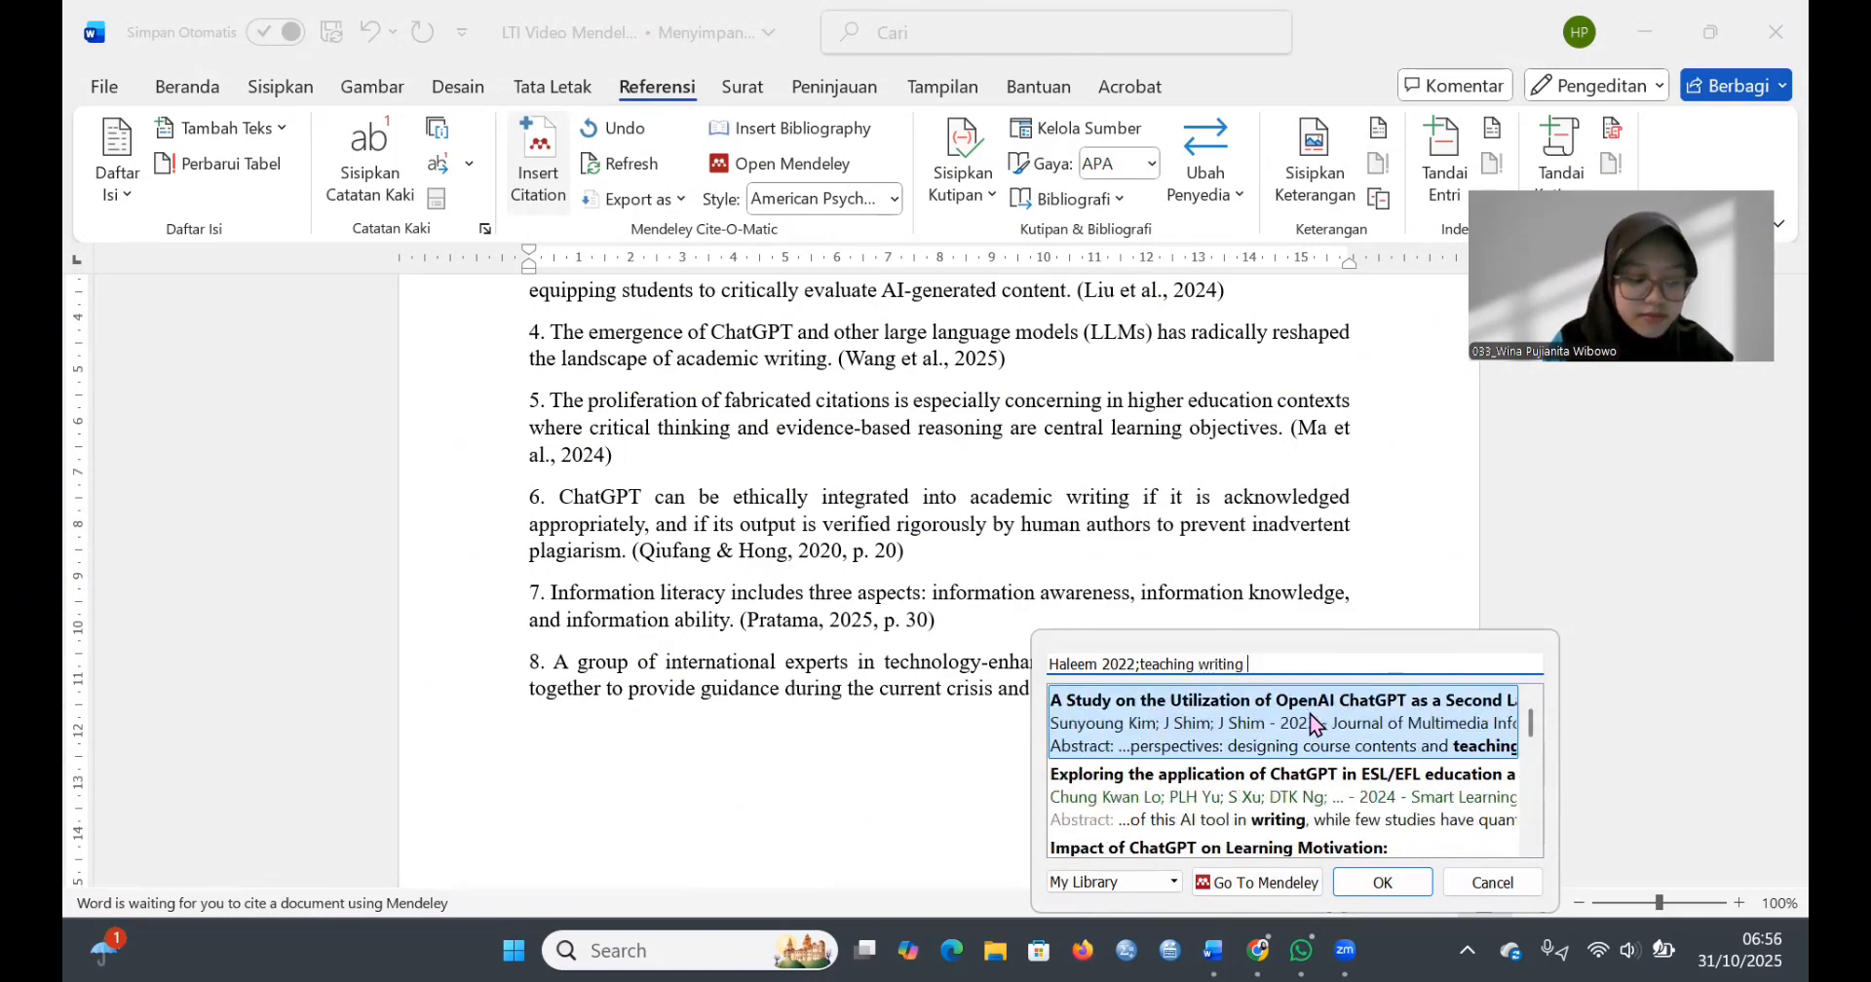
text( in engli)
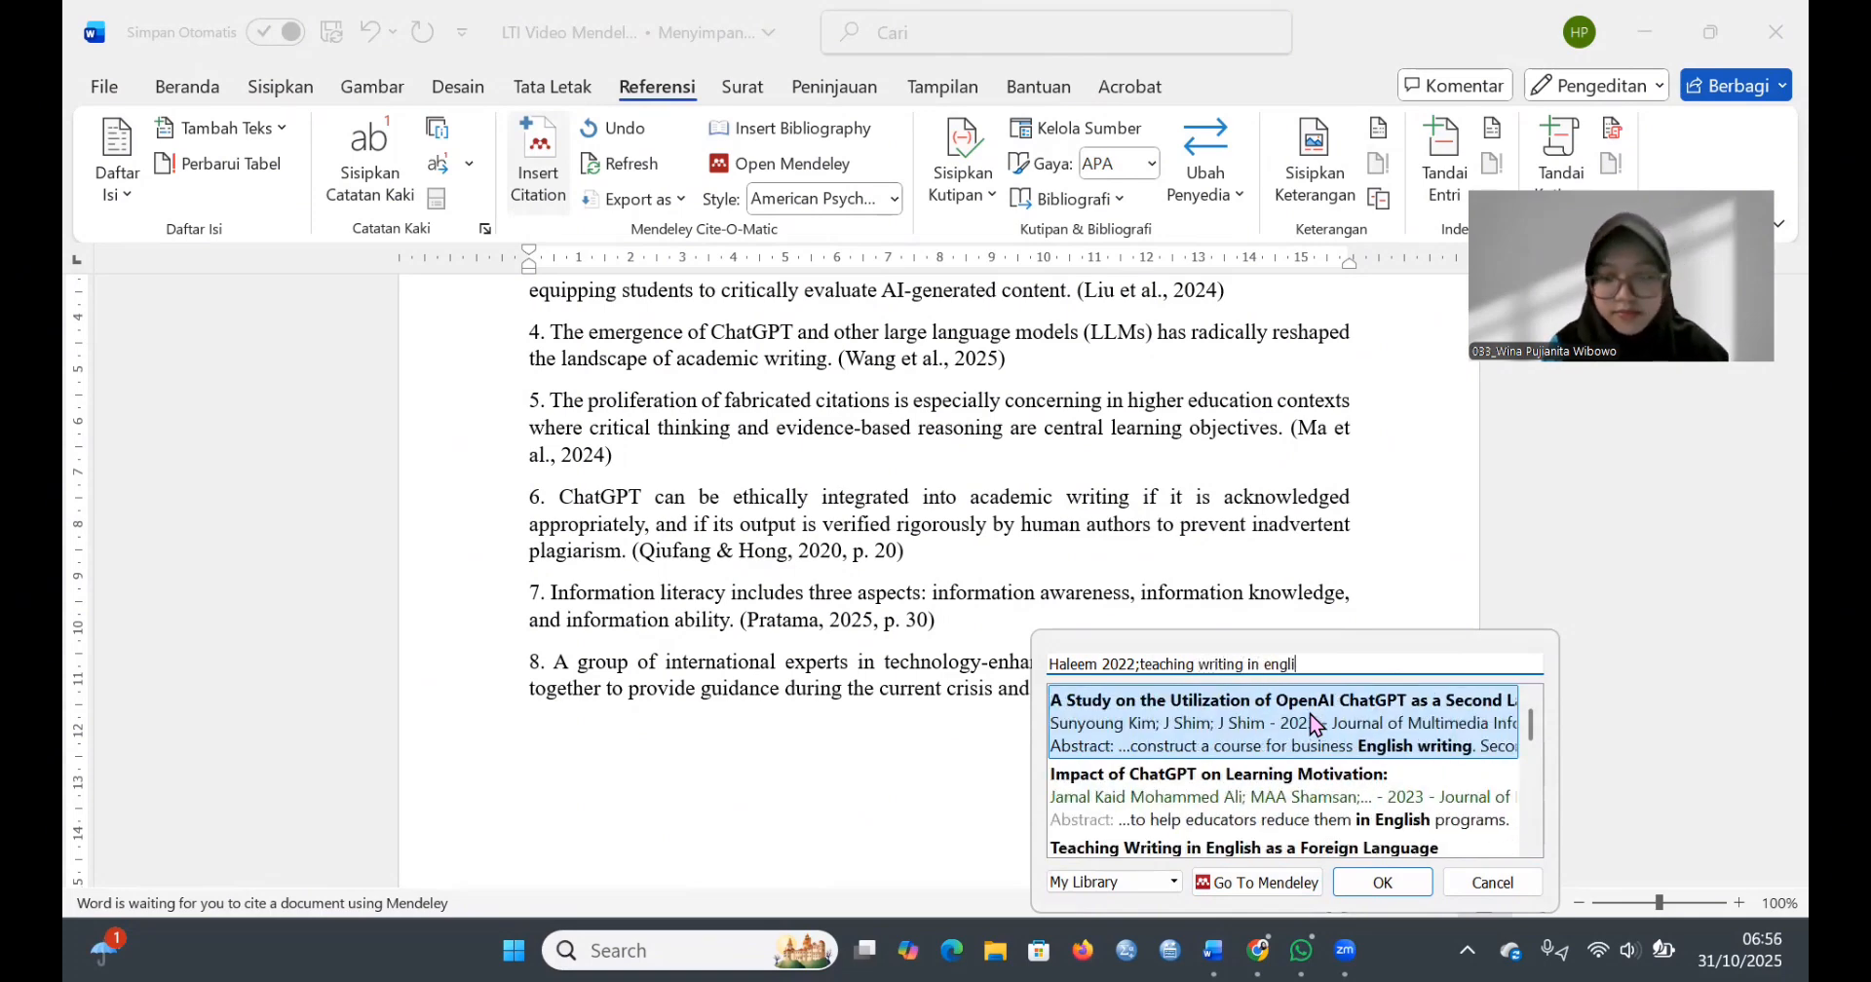
scroll(1309, 713, down, 6)
scroll(1295, 748, up, 5)
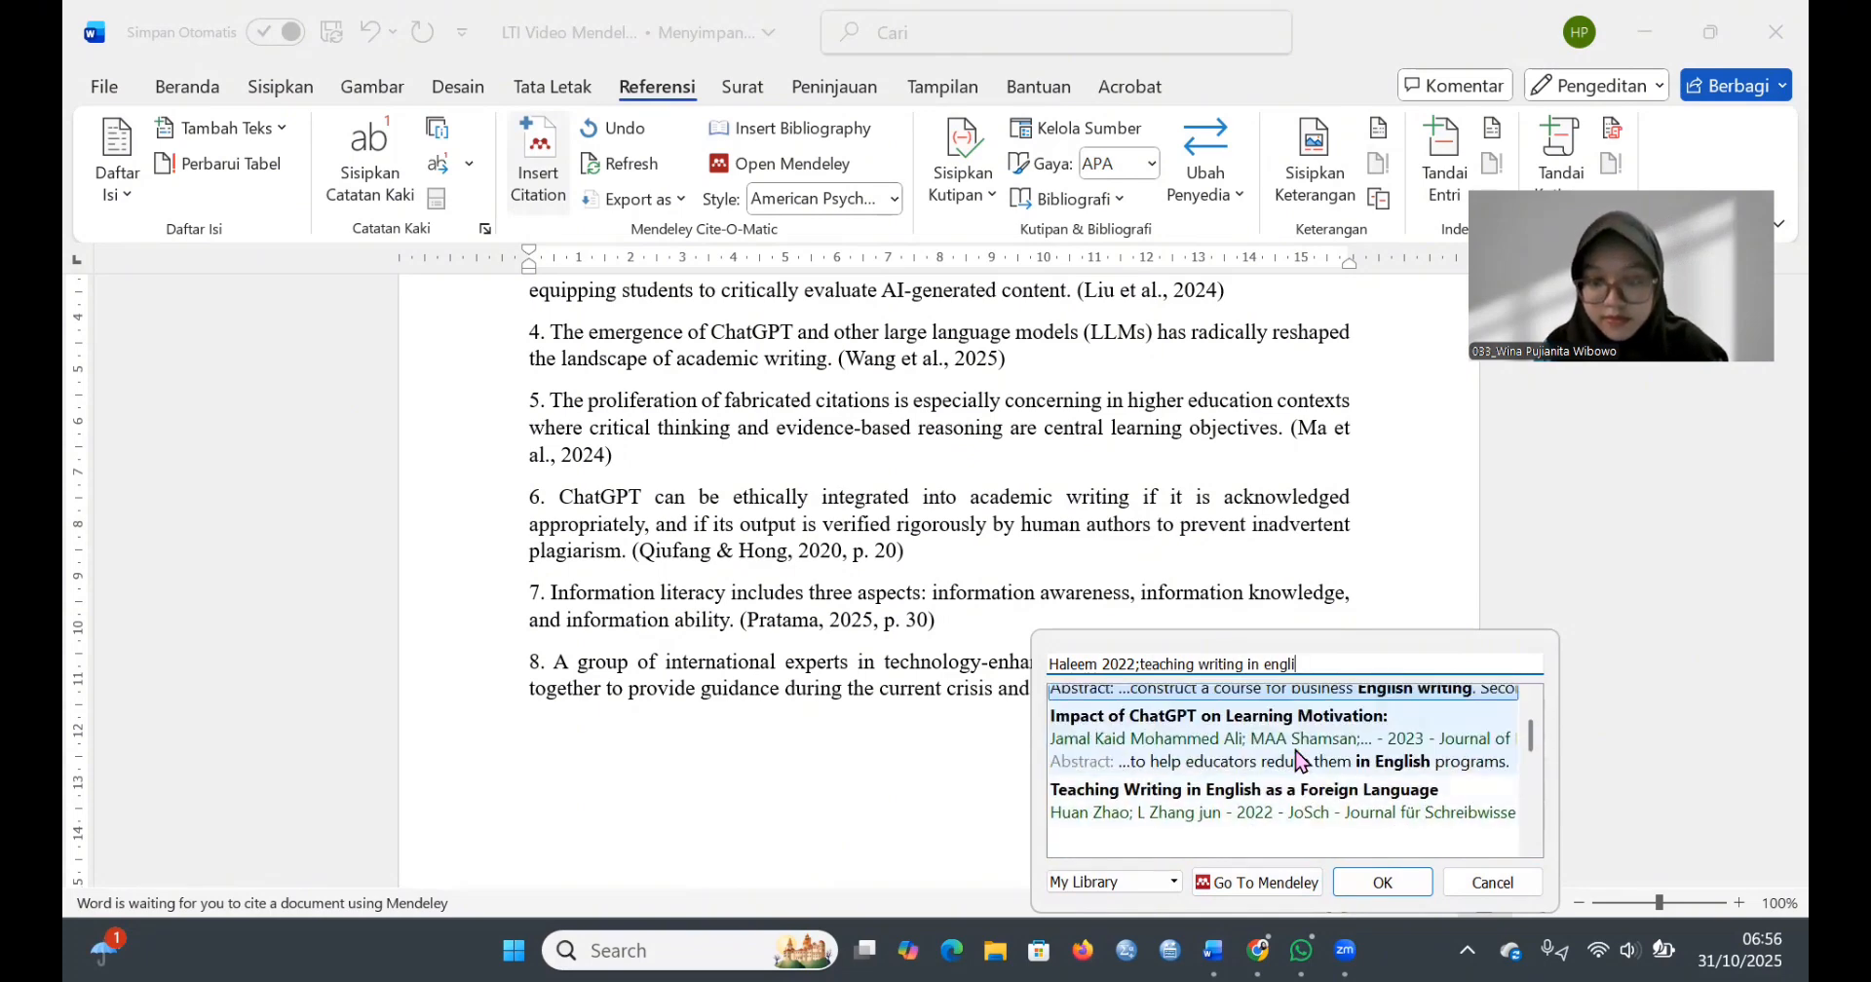
scroll(1296, 761, down, 1)
click(1303, 802)
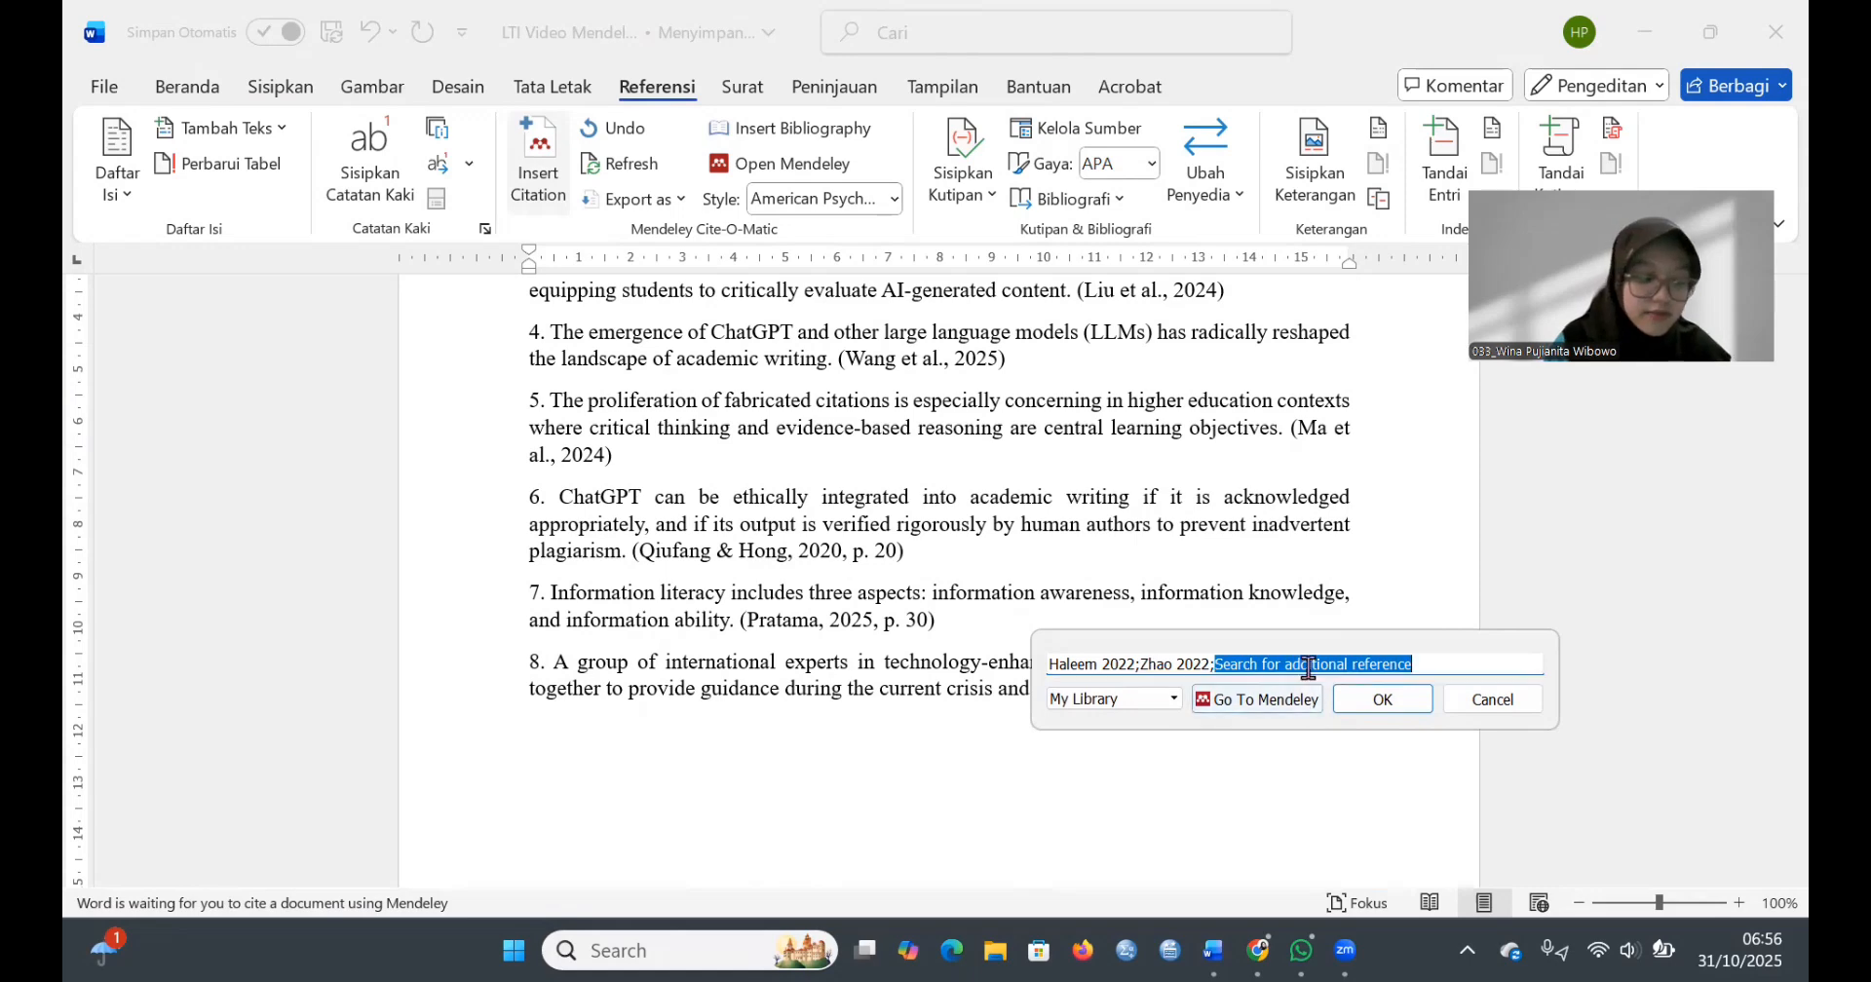
- Add the 2024 work "Basic principles of English language teaching" and insert the combined citation at the end of sentence 8
text(basic prin)
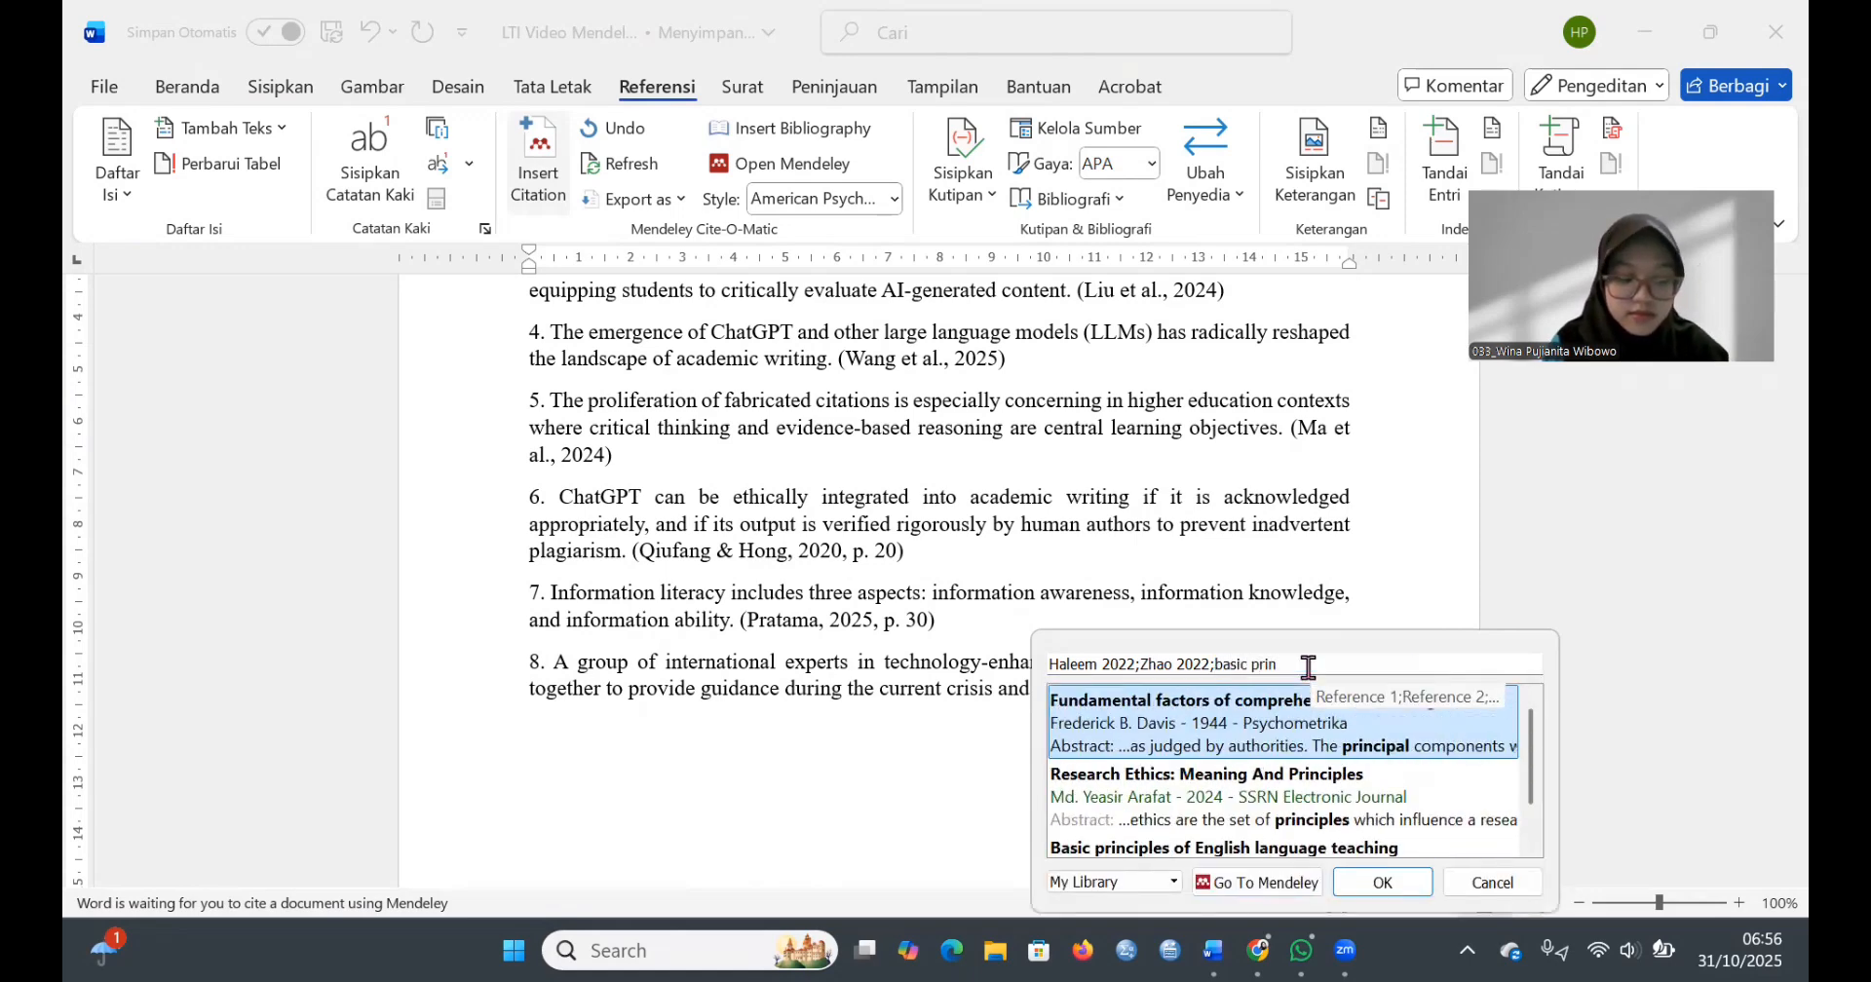
text(ciples)
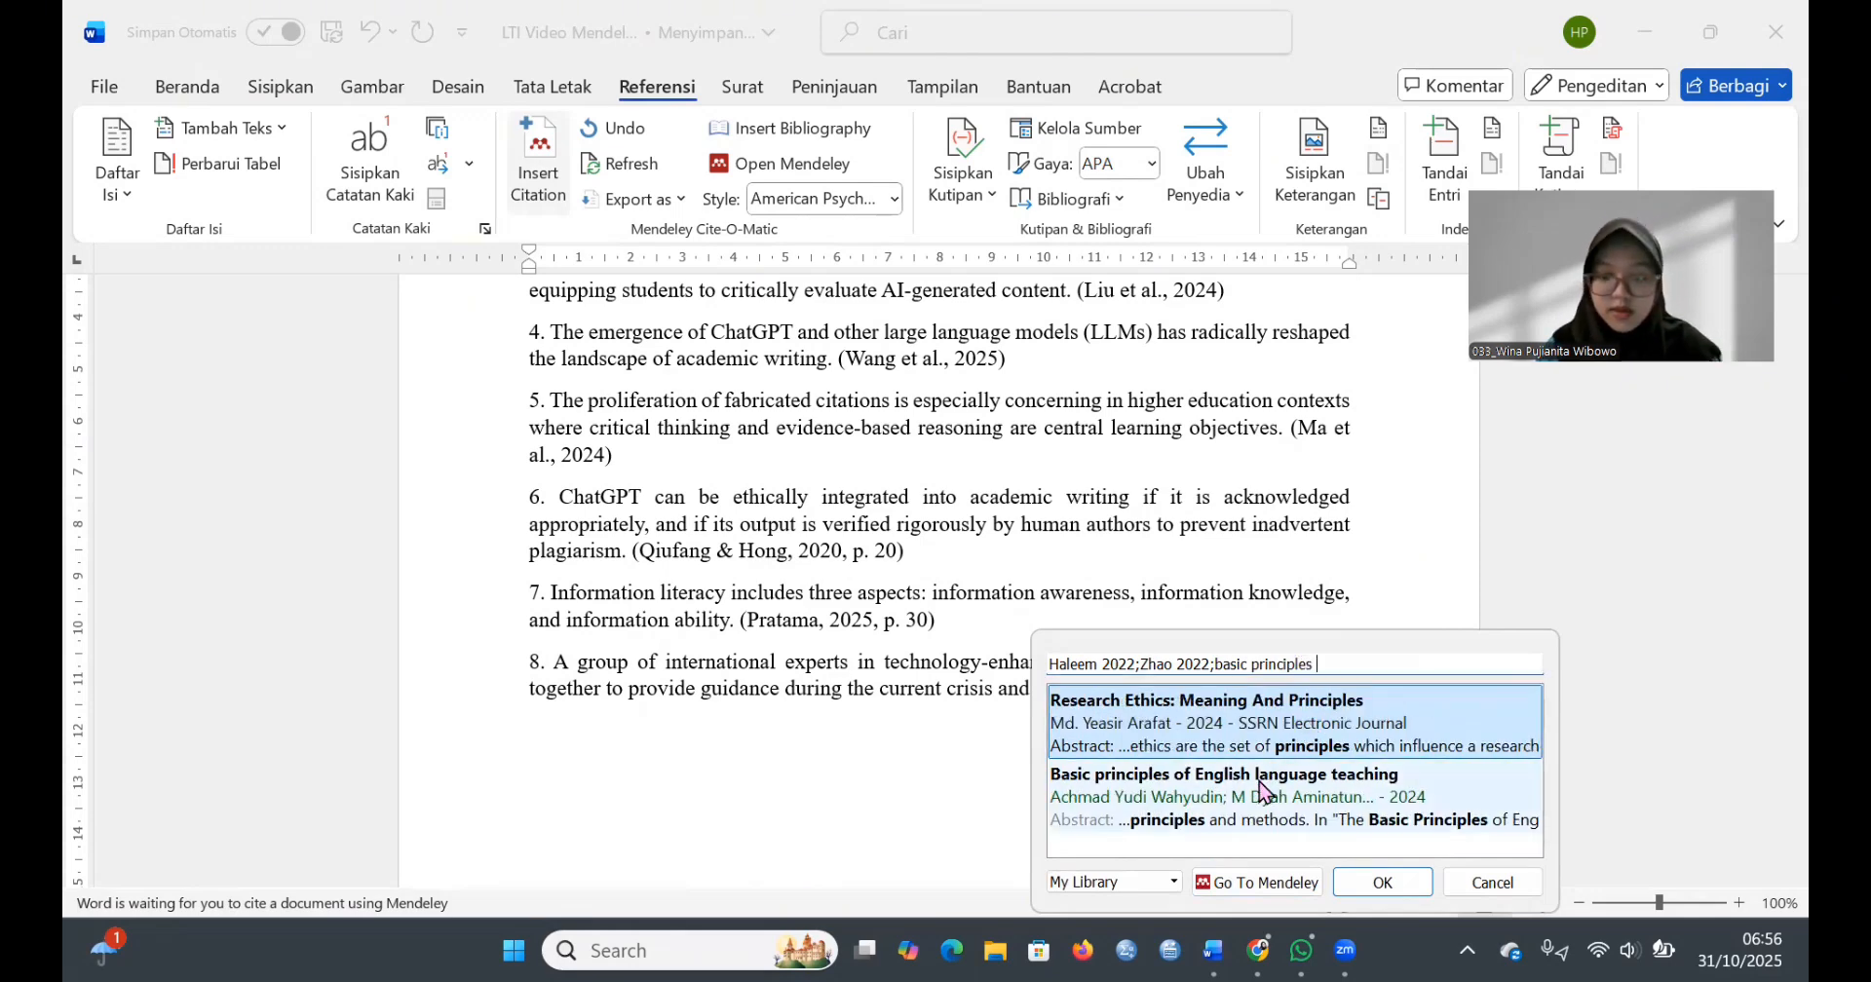
click(1260, 785)
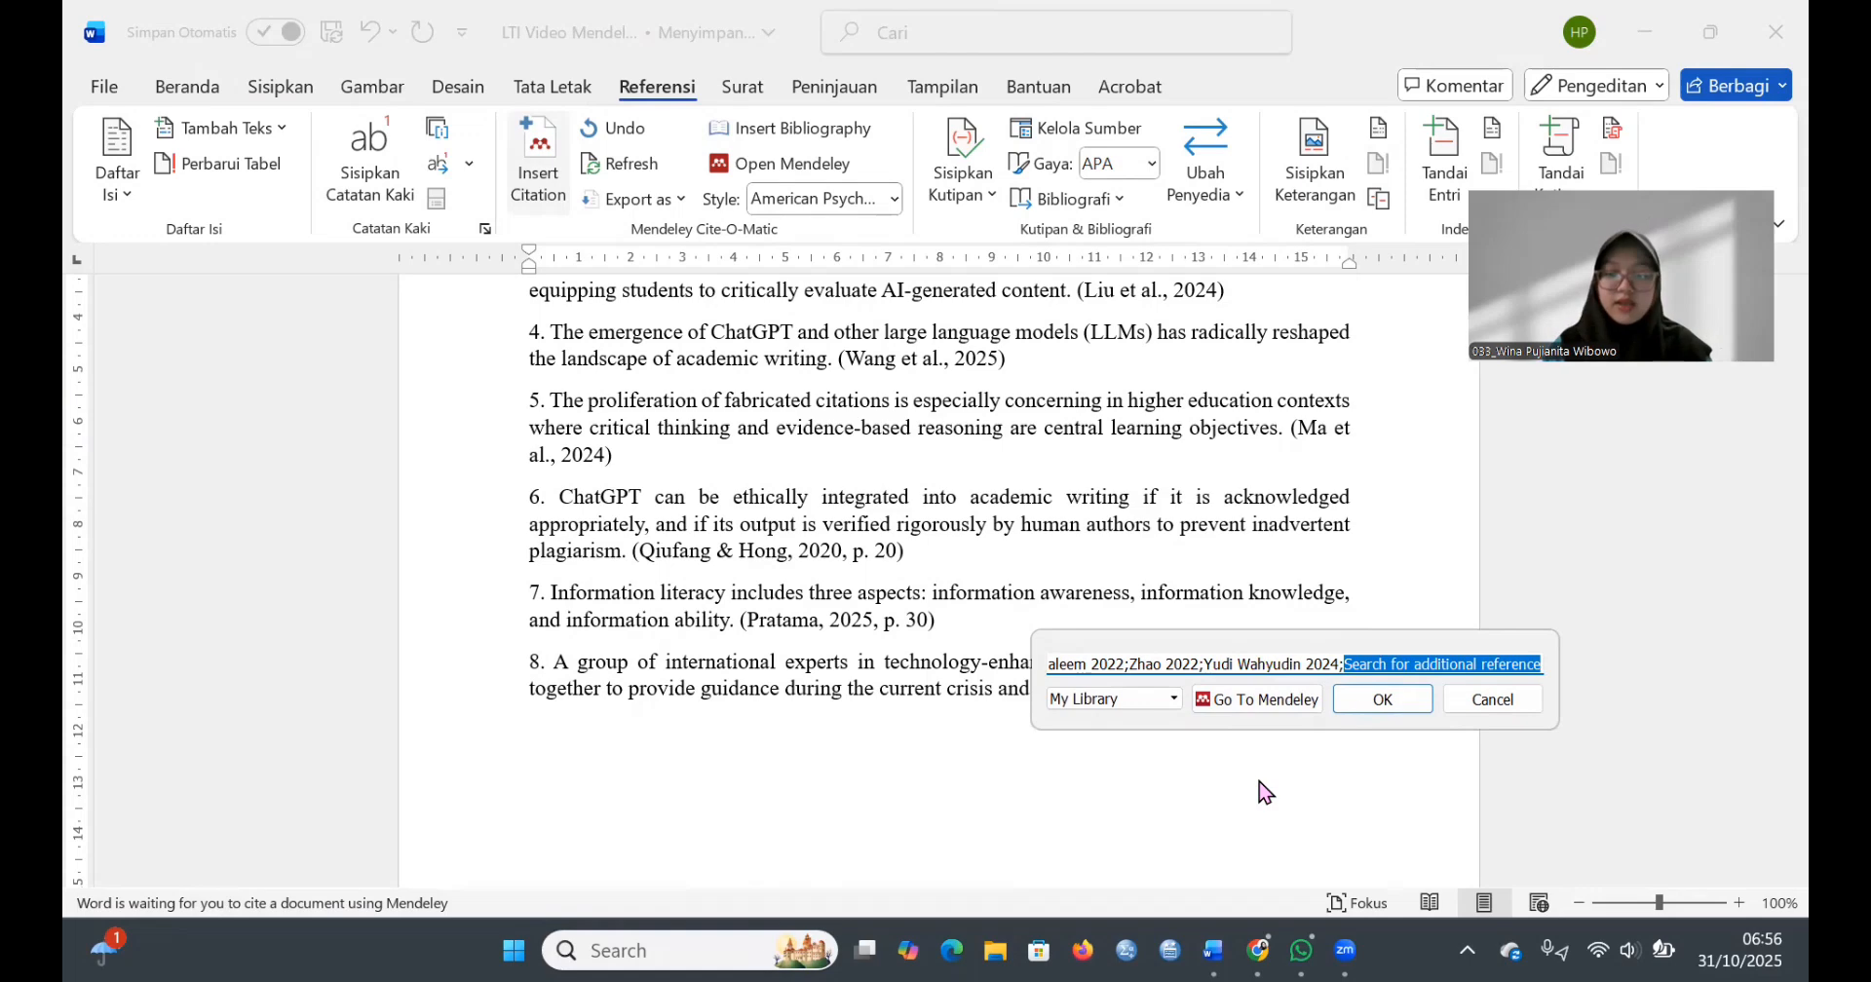
click(1382, 704)
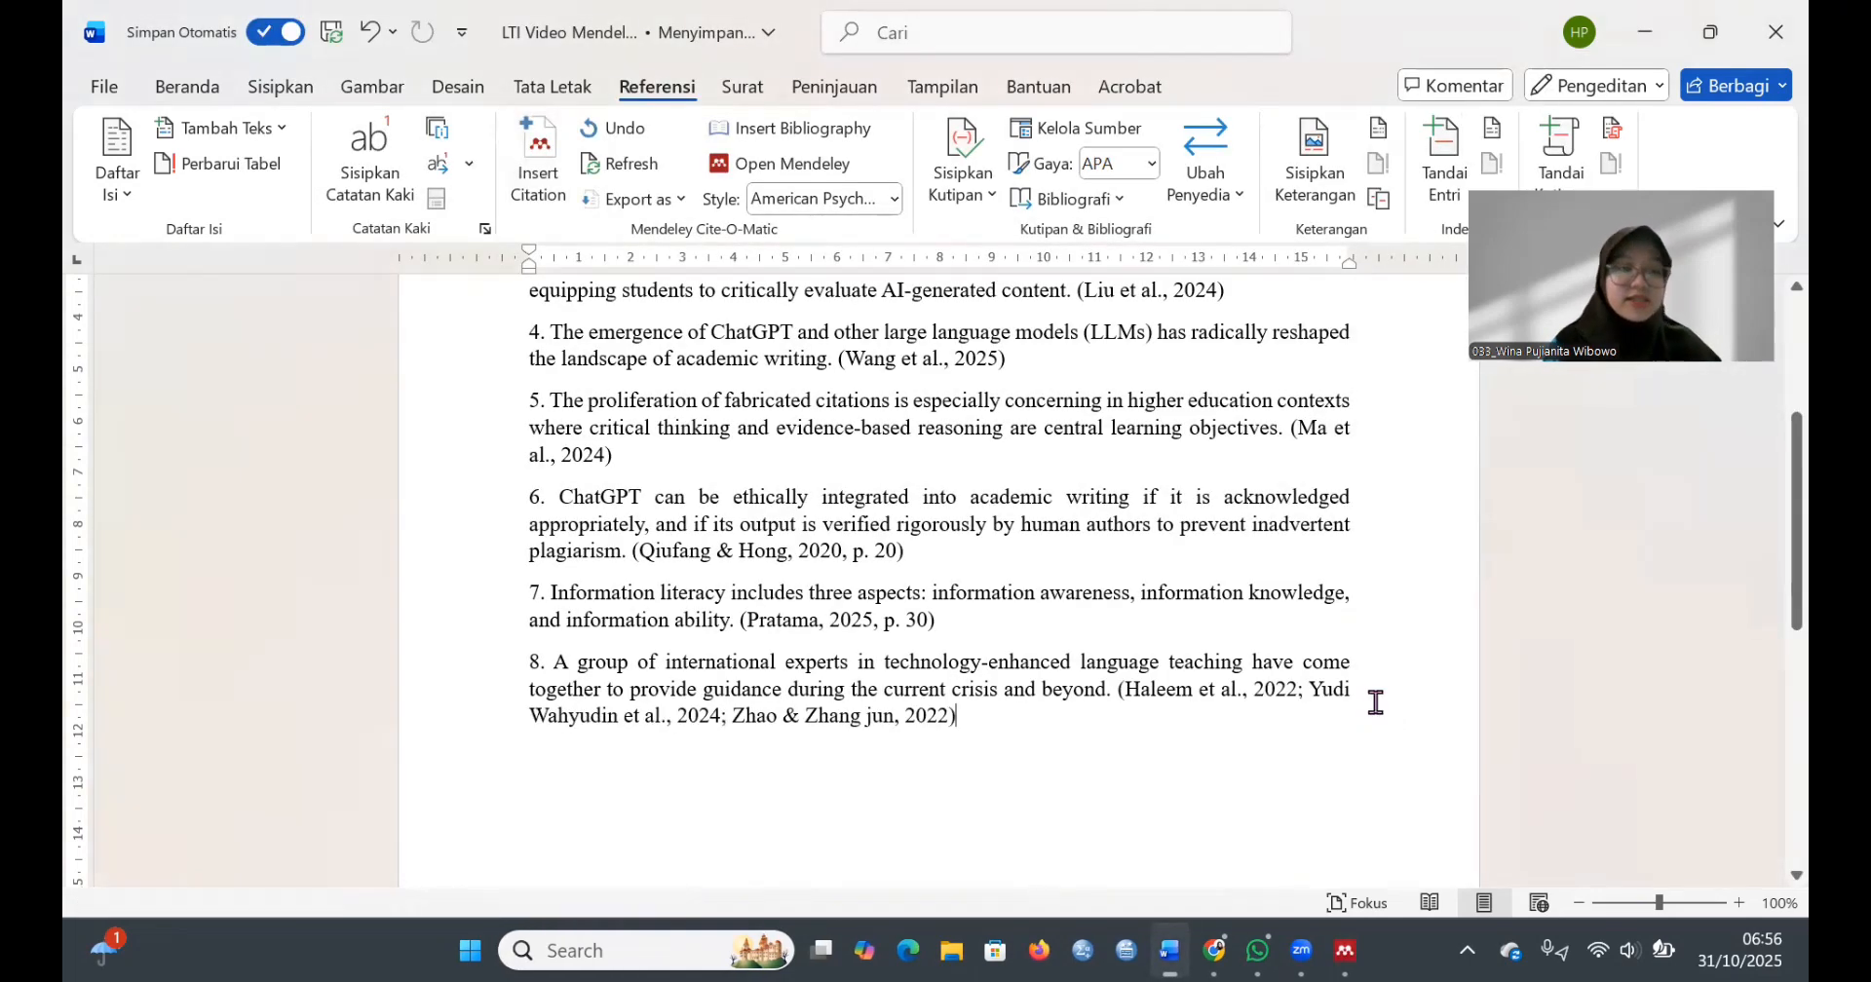
scroll(1372, 701, down, 3)
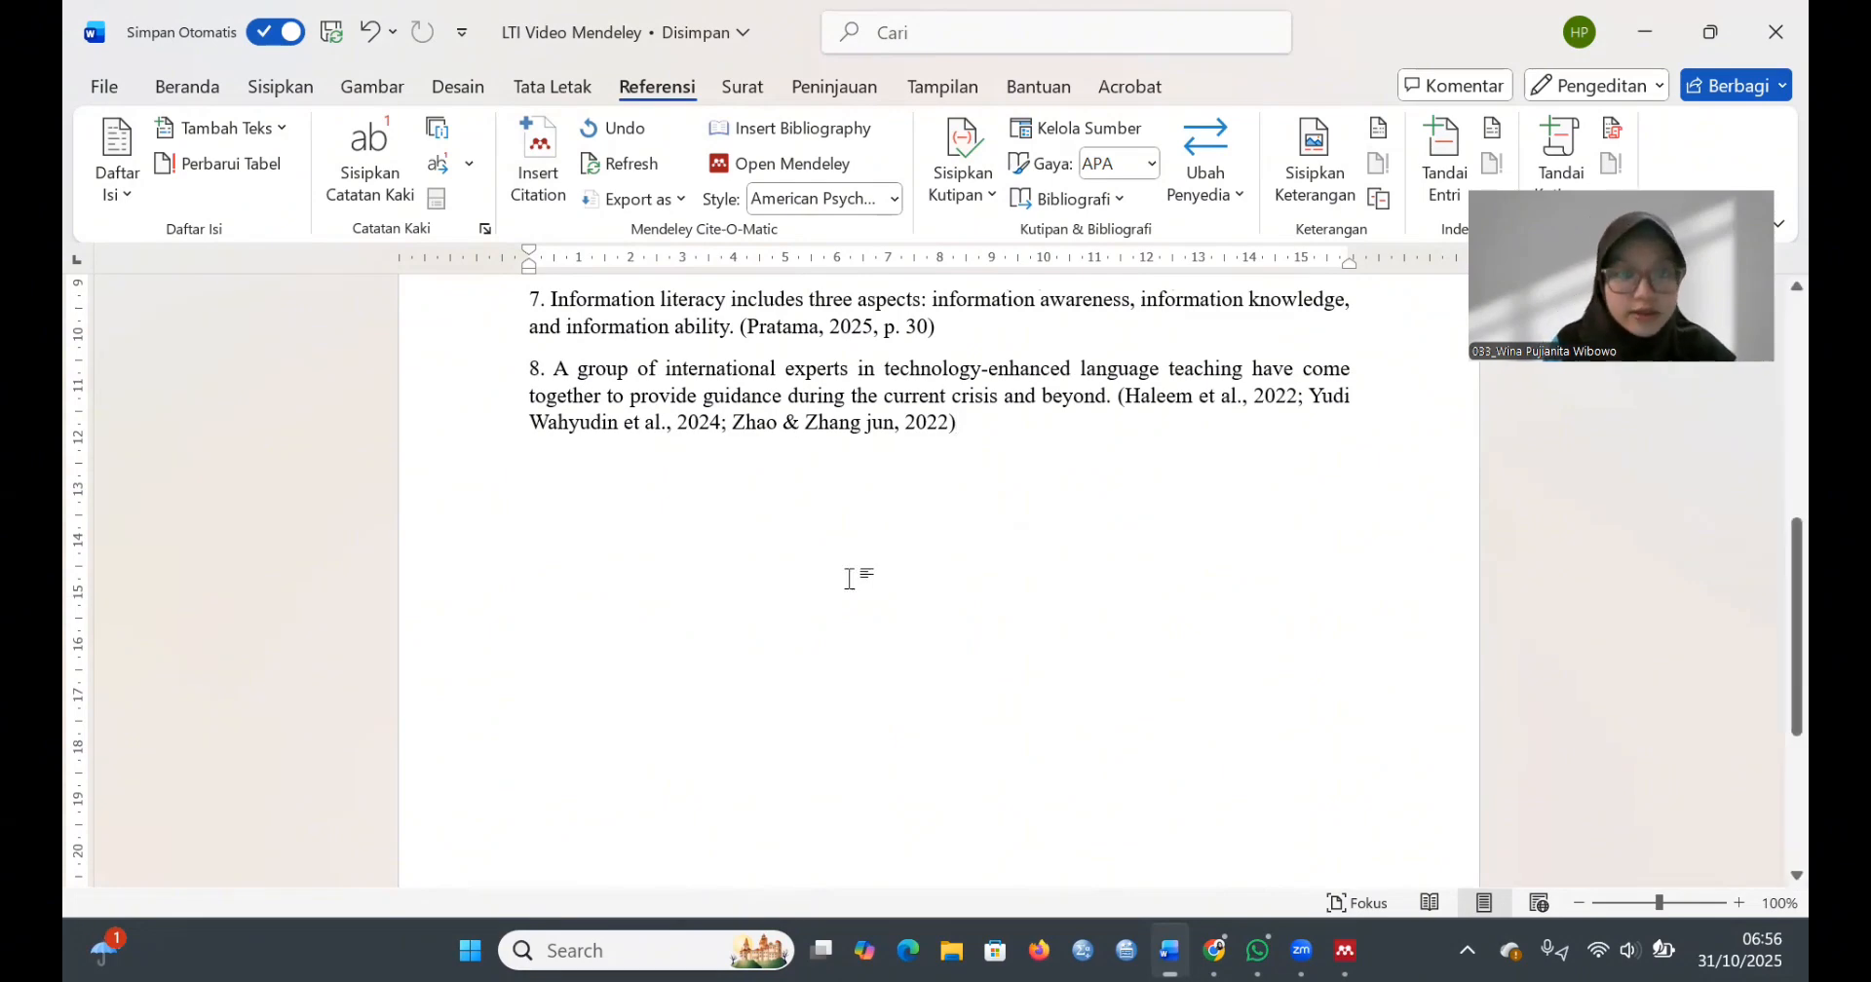
click(787, 130)
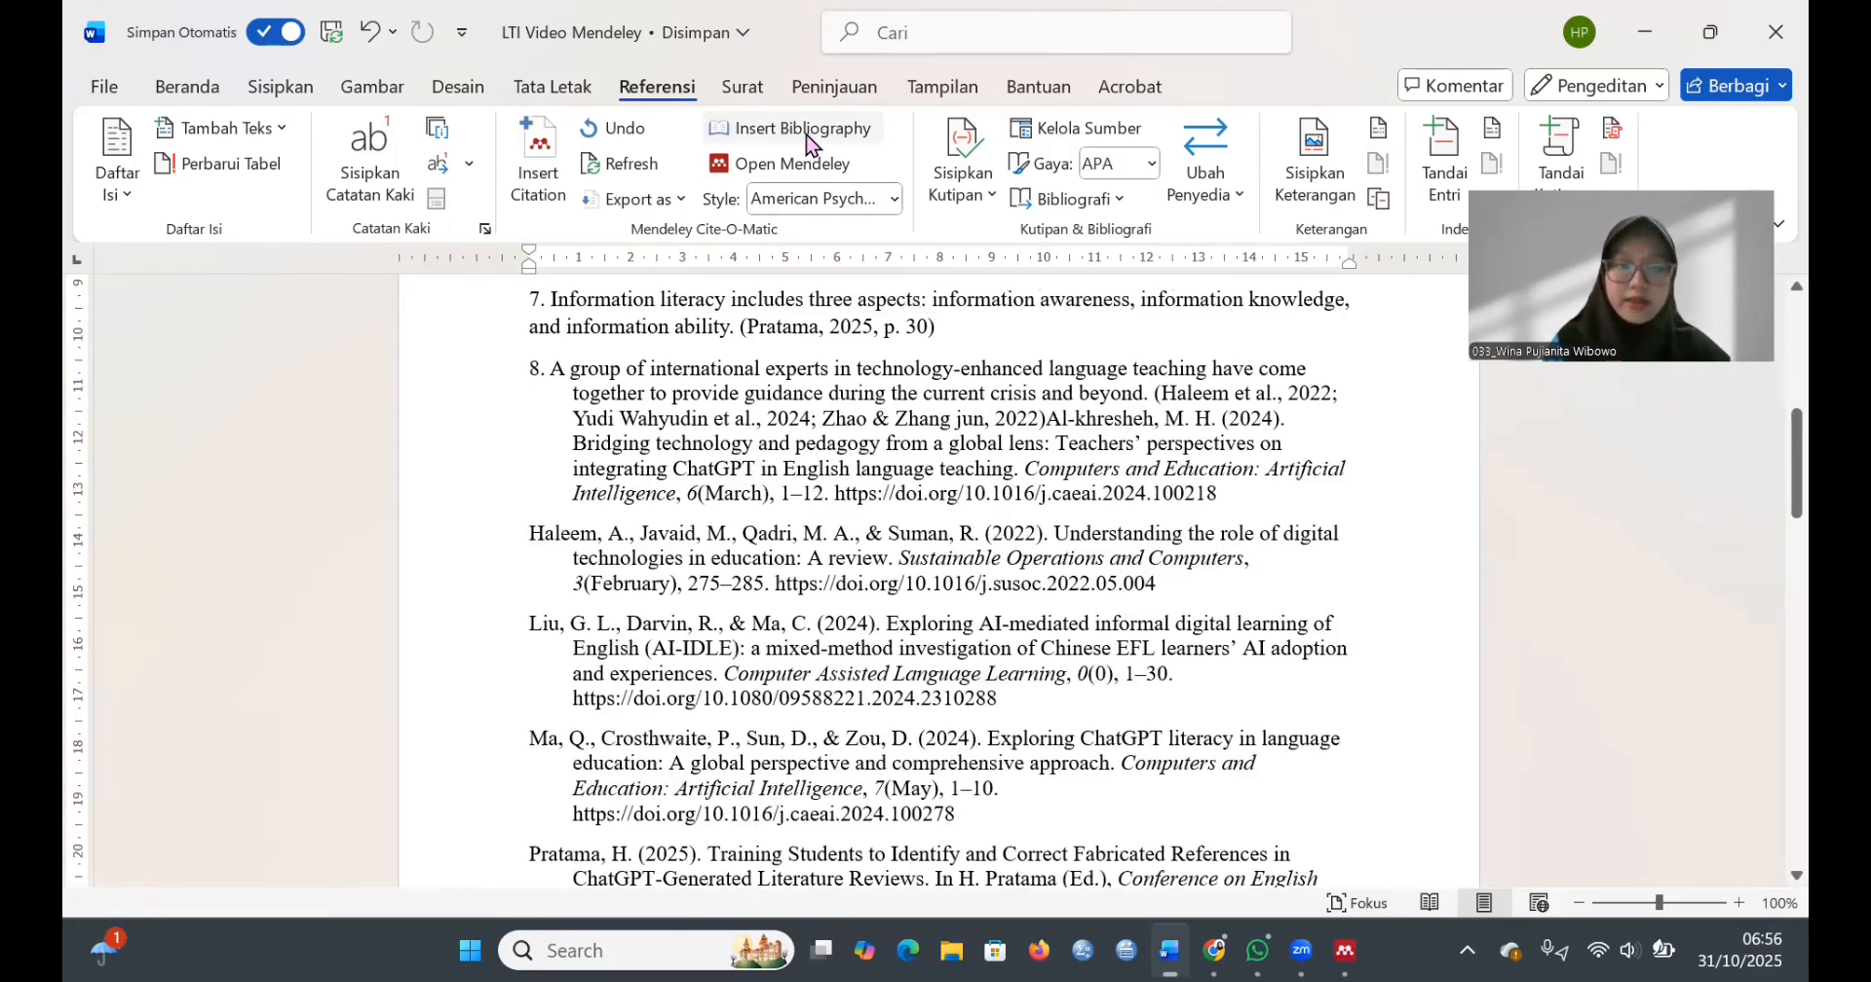
key(ctrl+z)
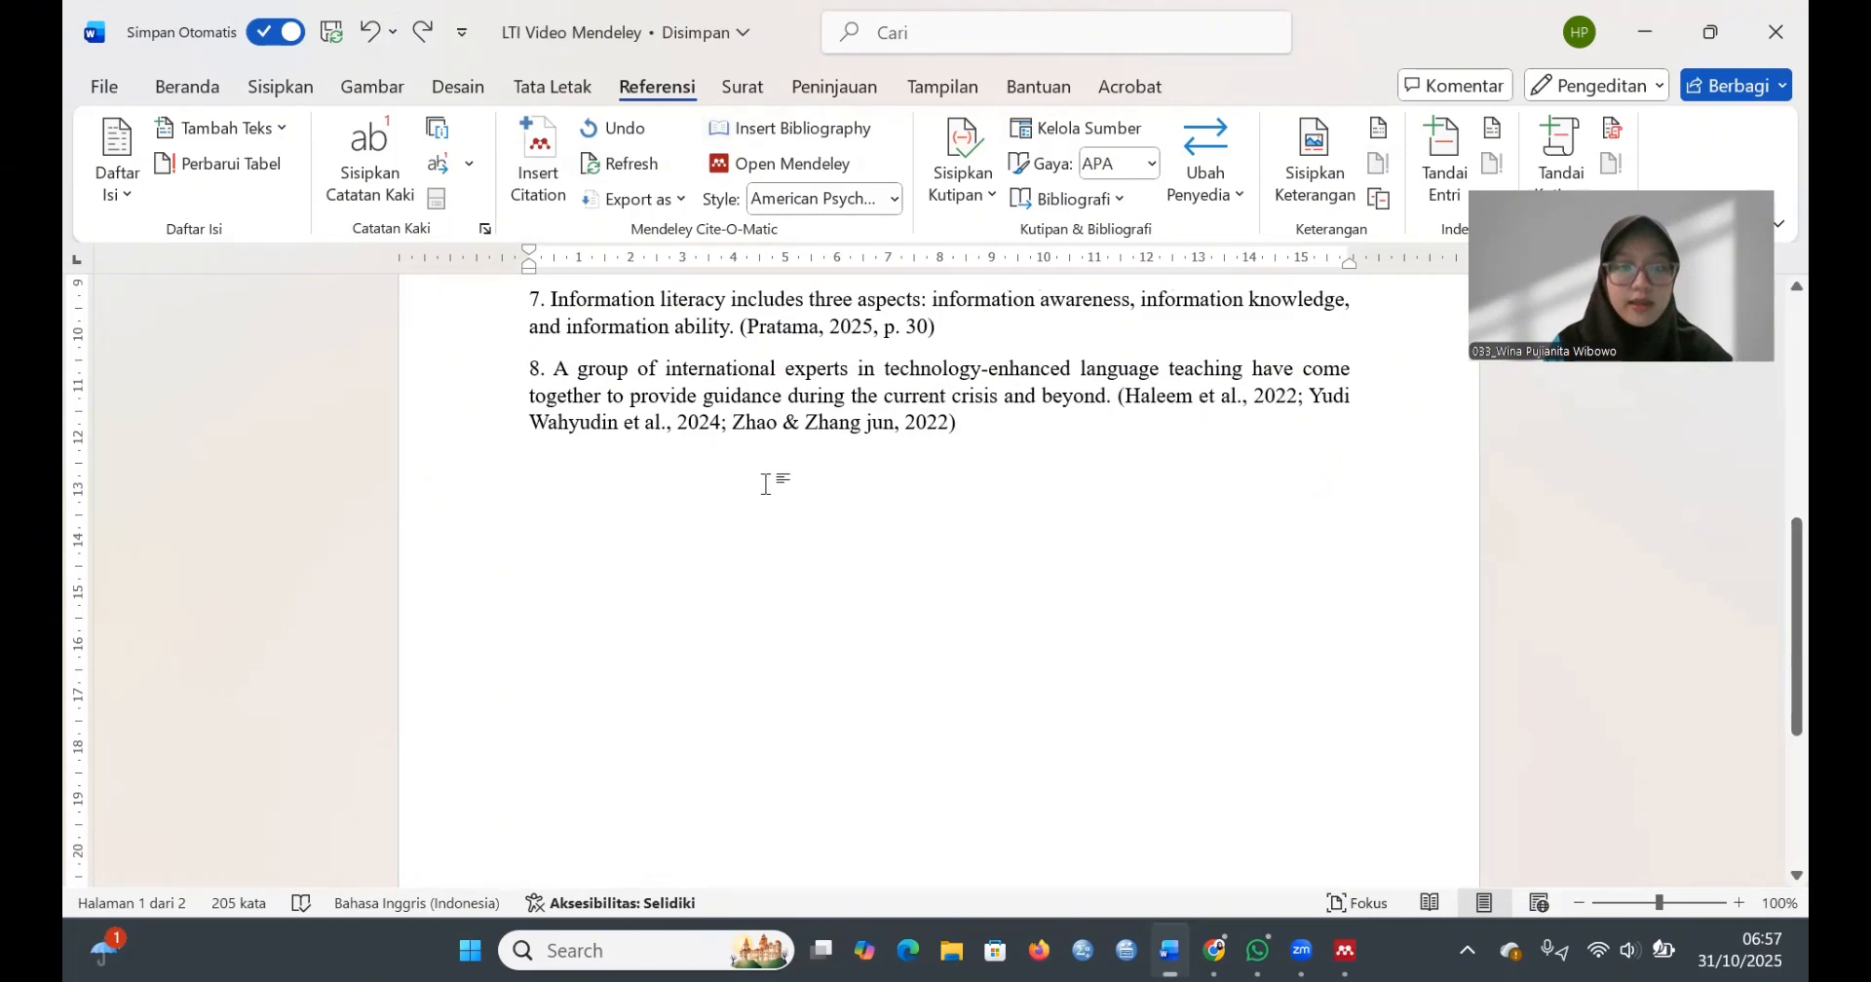
- Insert the Mendeley bibliography on a new line below sentence 8
key(Return)
click(805, 143)
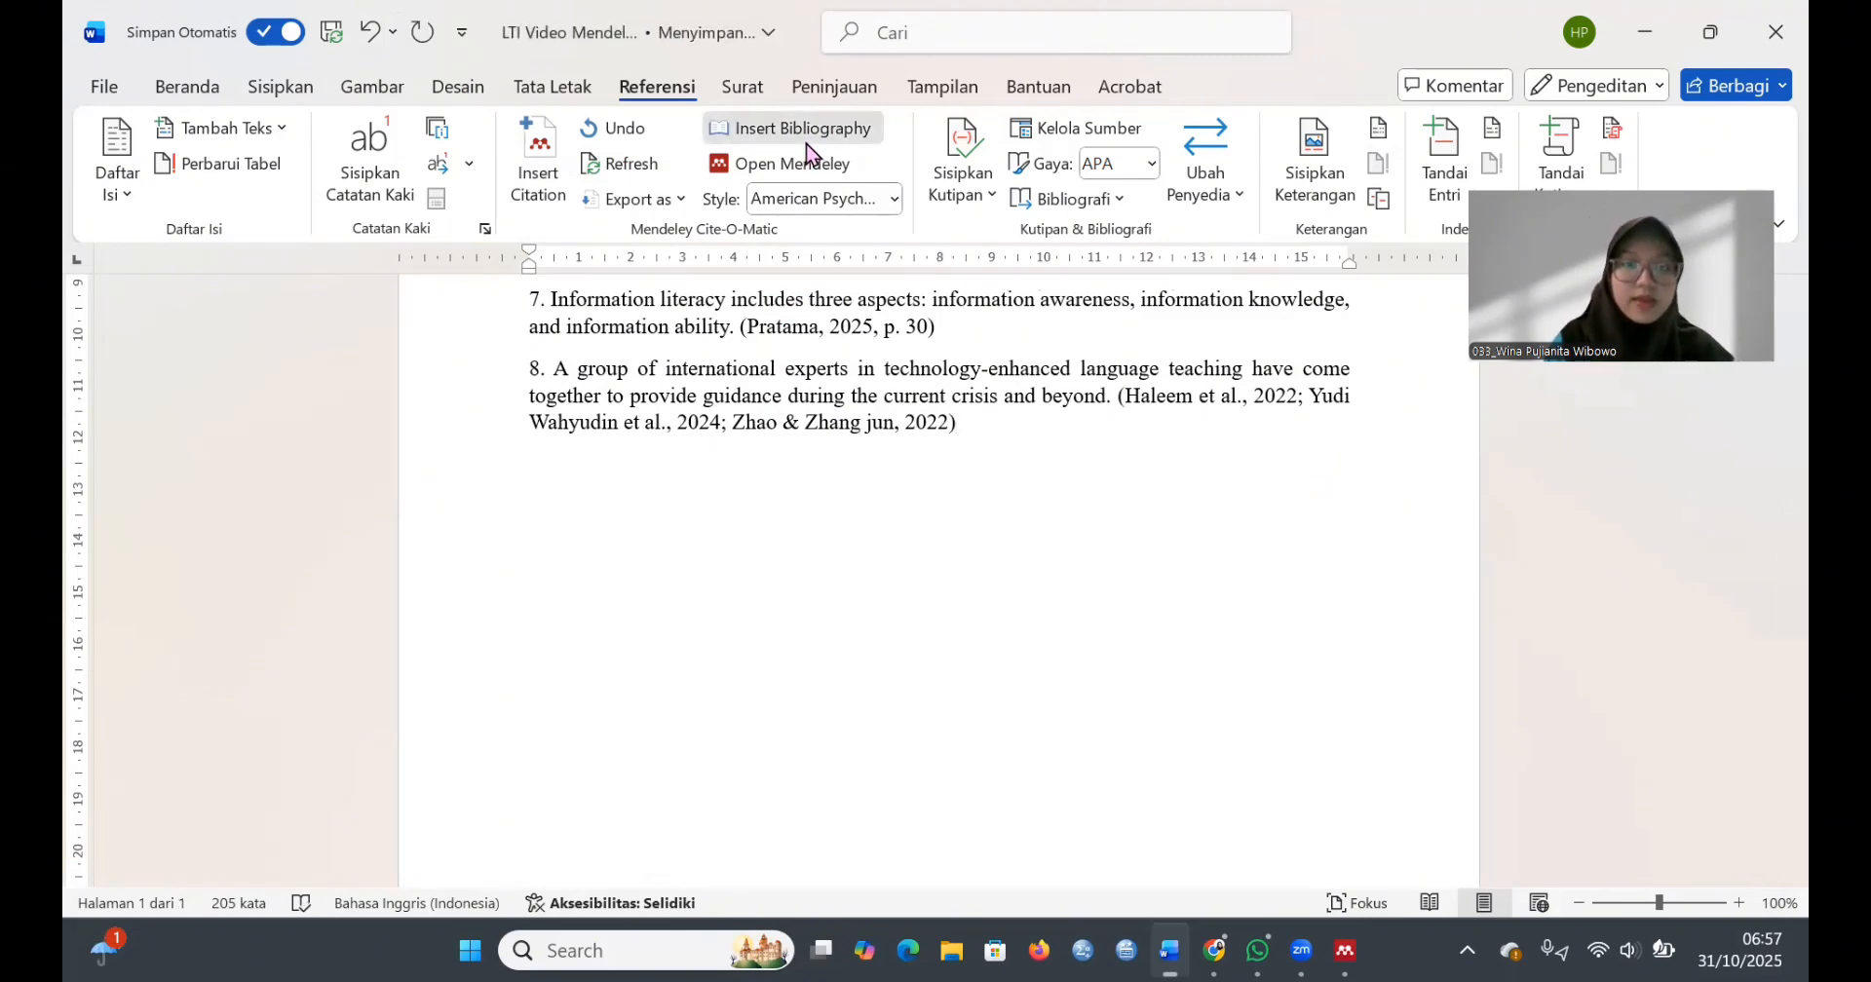
scroll(744, 668, down, 1)
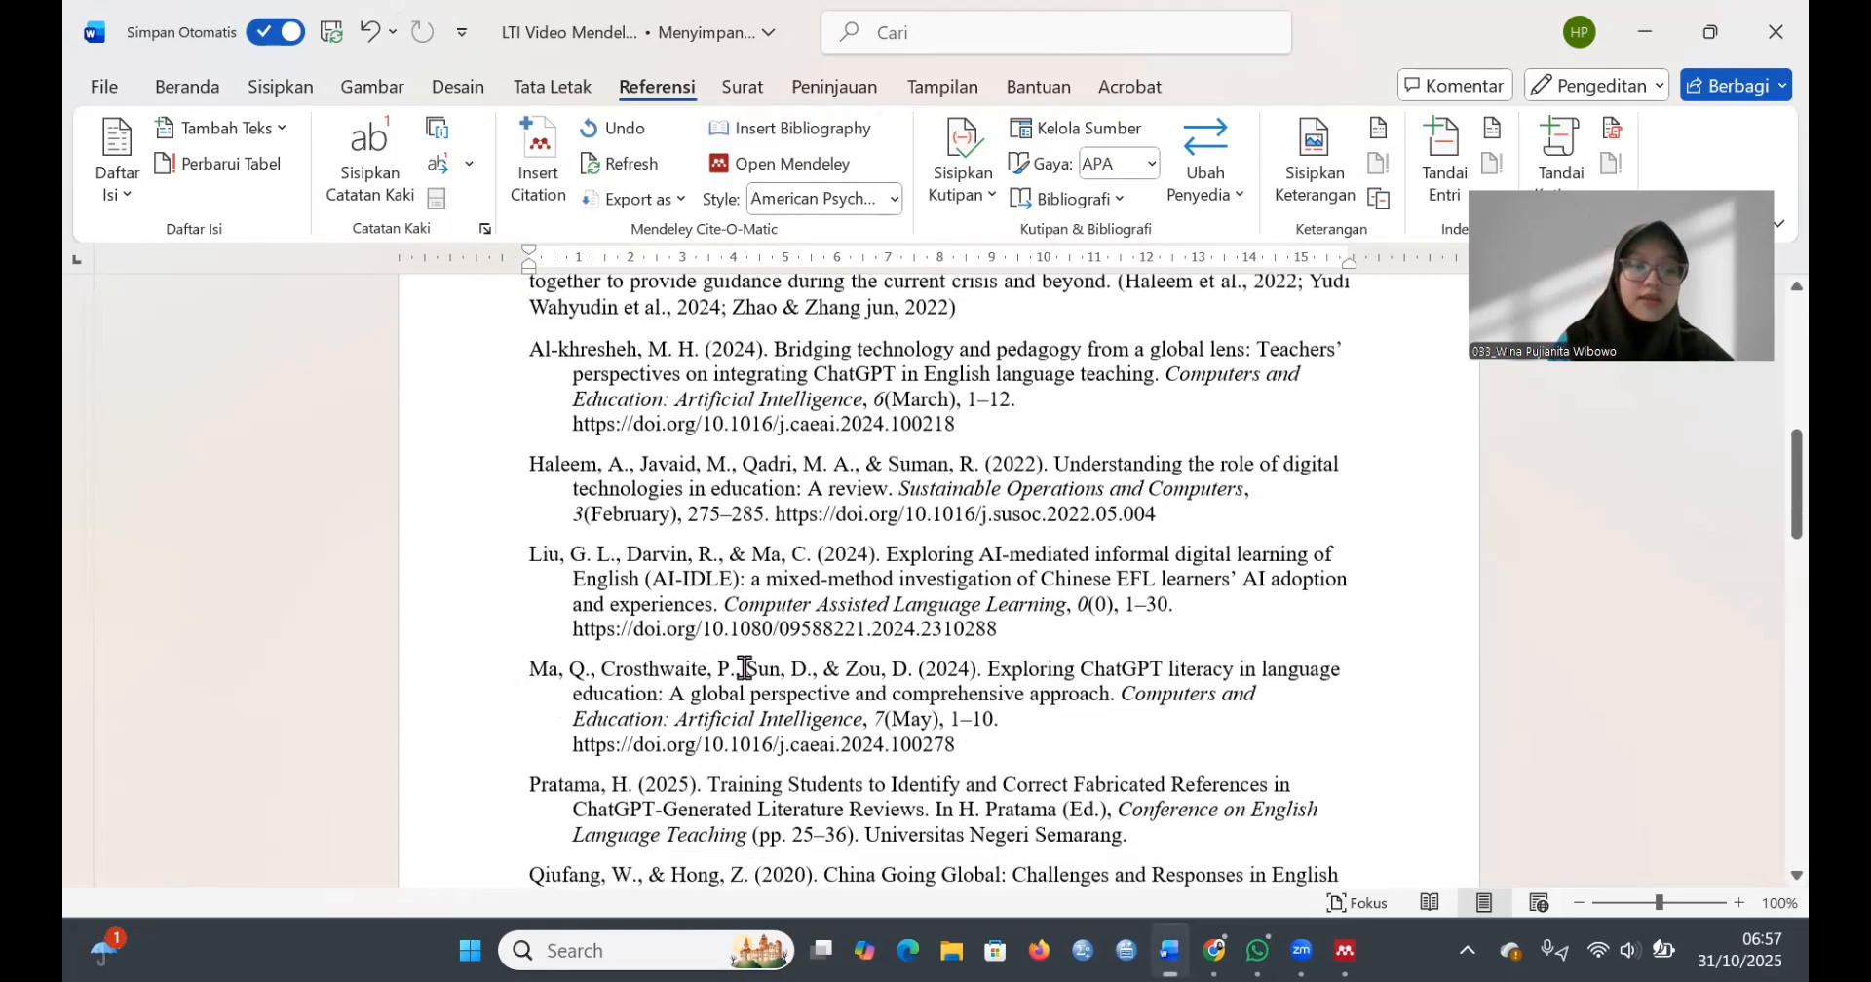
scroll(743, 668, down, 2)
scroll(744, 667, up, 3)
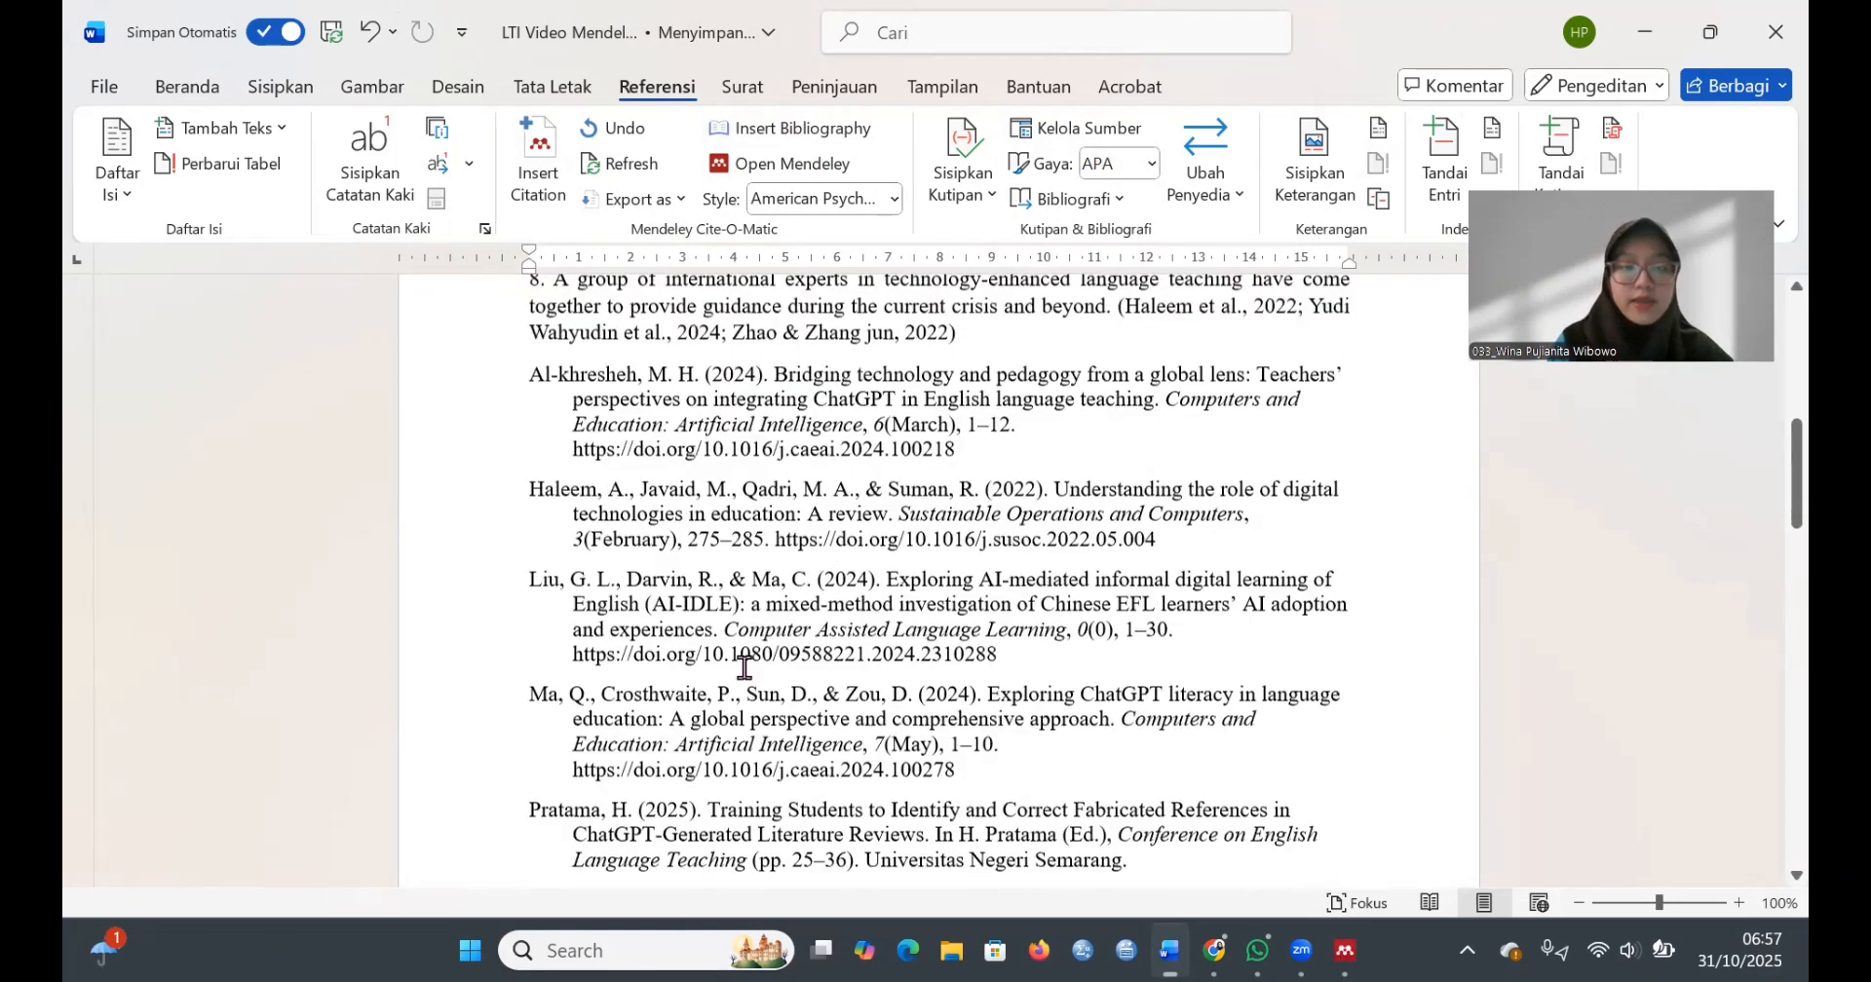
- Justify the text of all bibliography entries
drag(527, 456, 1119, 793)
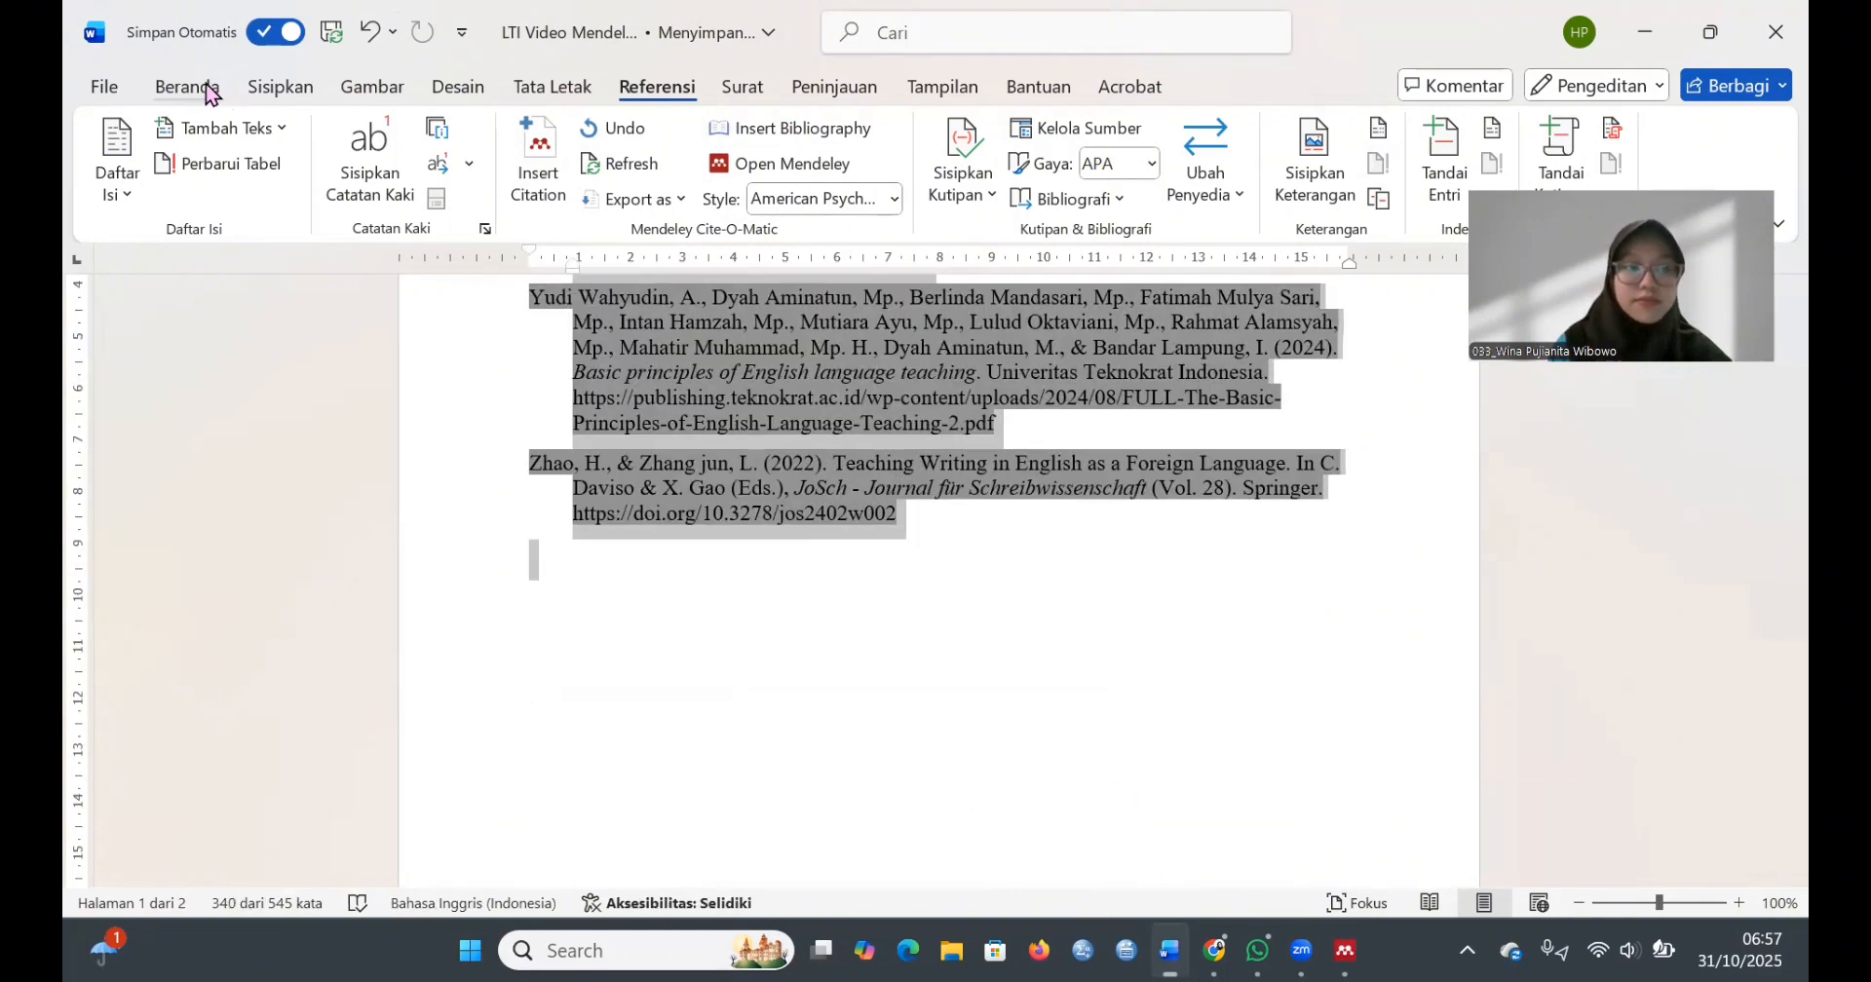
click(226, 92)
click(749, 194)
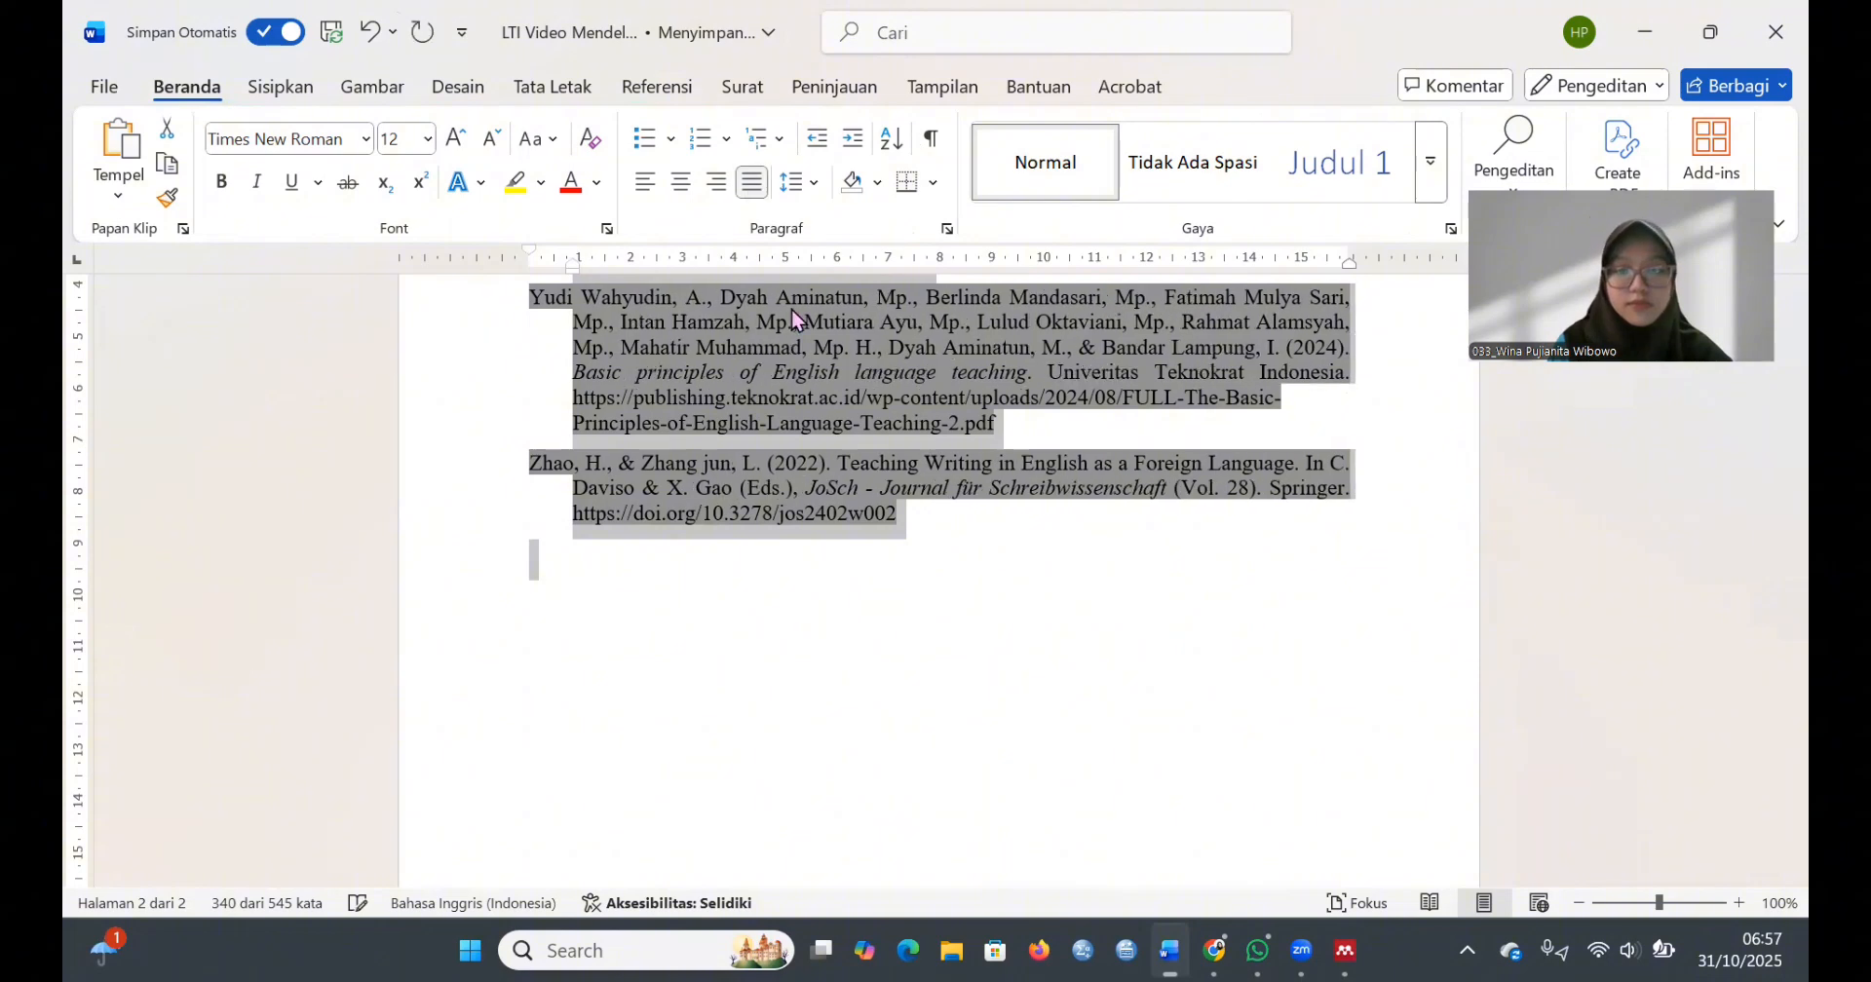
click(894, 547)
scroll(894, 566, up, 7)
scroll(896, 552, up, 9)
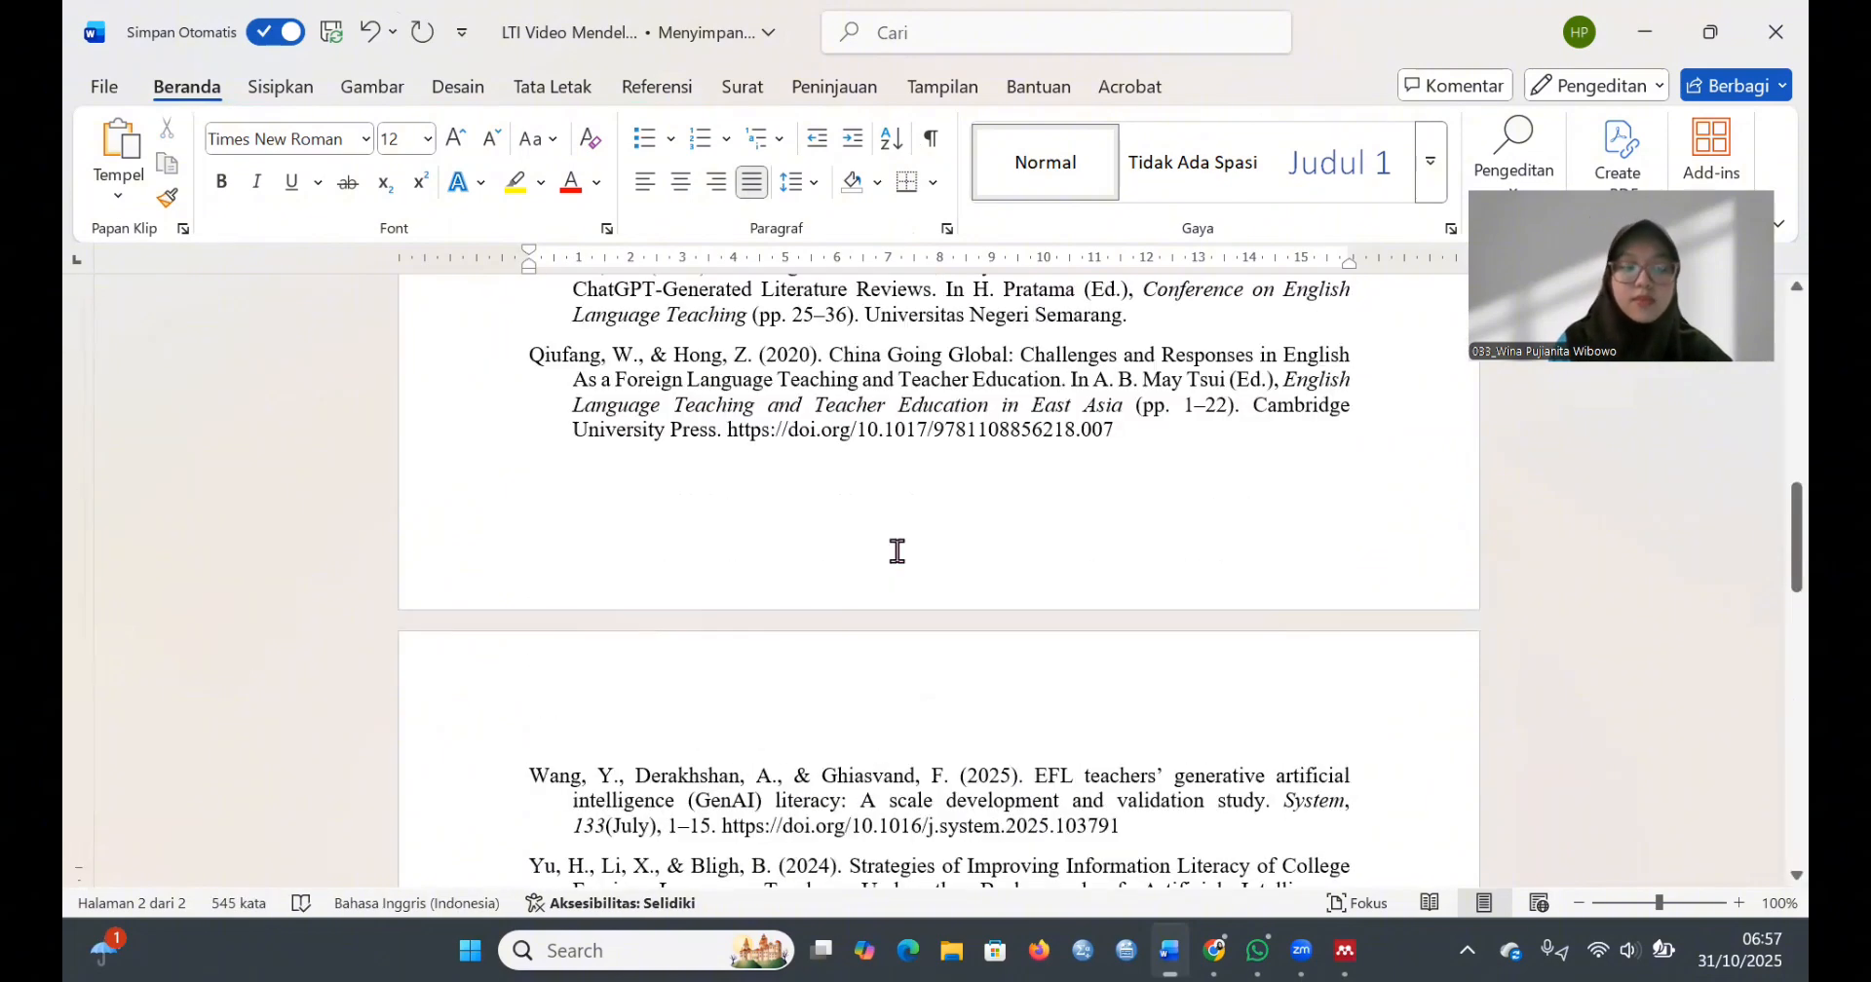